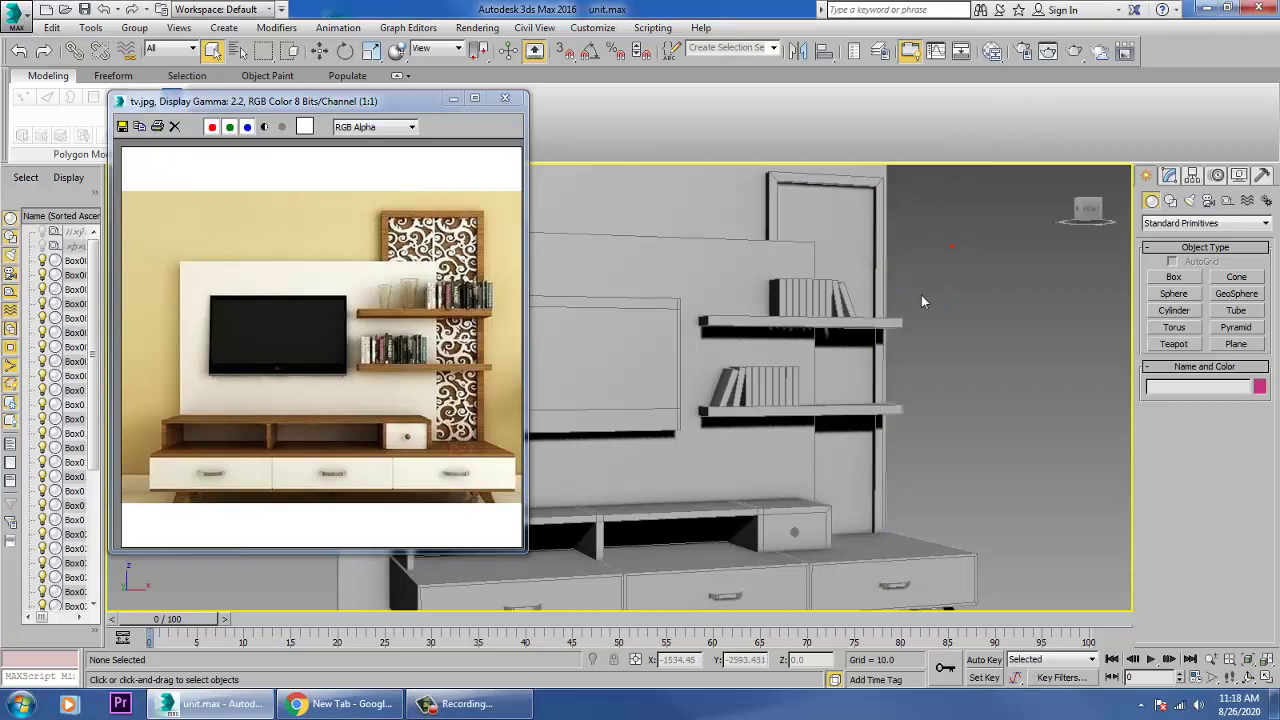
- Select floor plane Plane001 and the back wall and scale them up
alt+middle_drag(838, 312, 857, 334)
click(857, 330)
scroll(960, 318, down, 5)
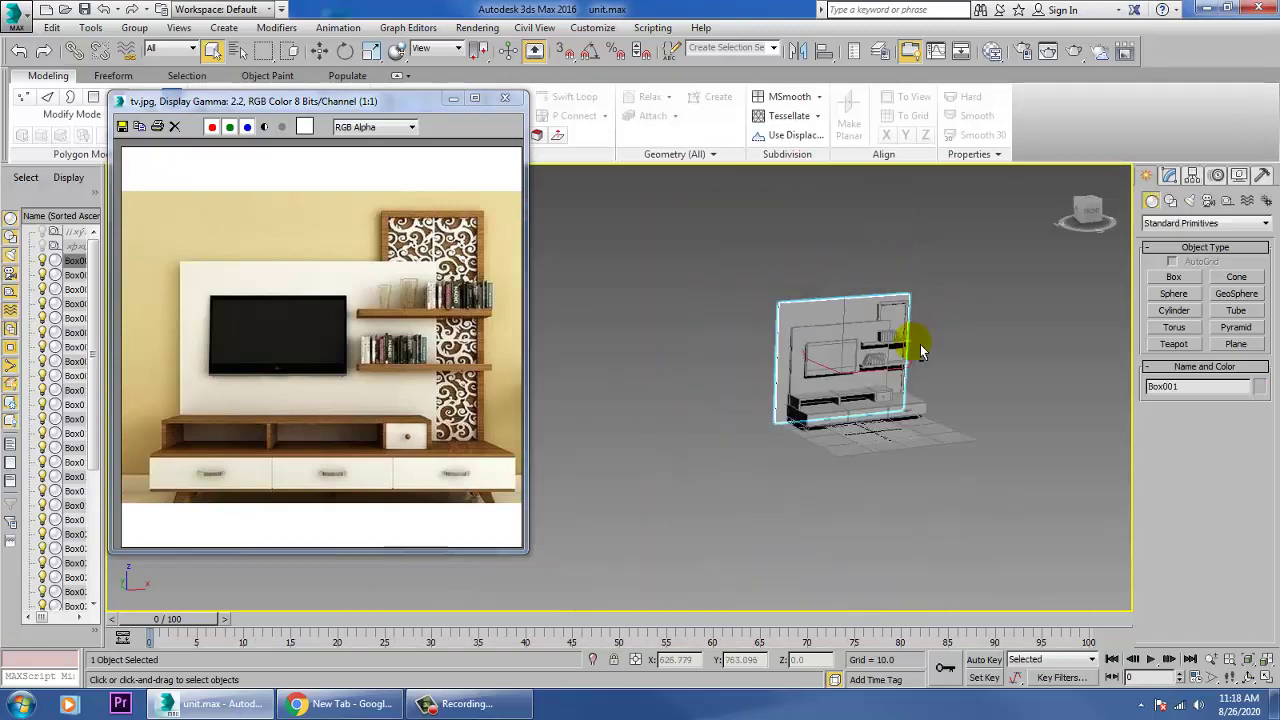
scroll(871, 320, up, 2)
click(938, 512)
alt+middle_drag(938, 512, 916, 518)
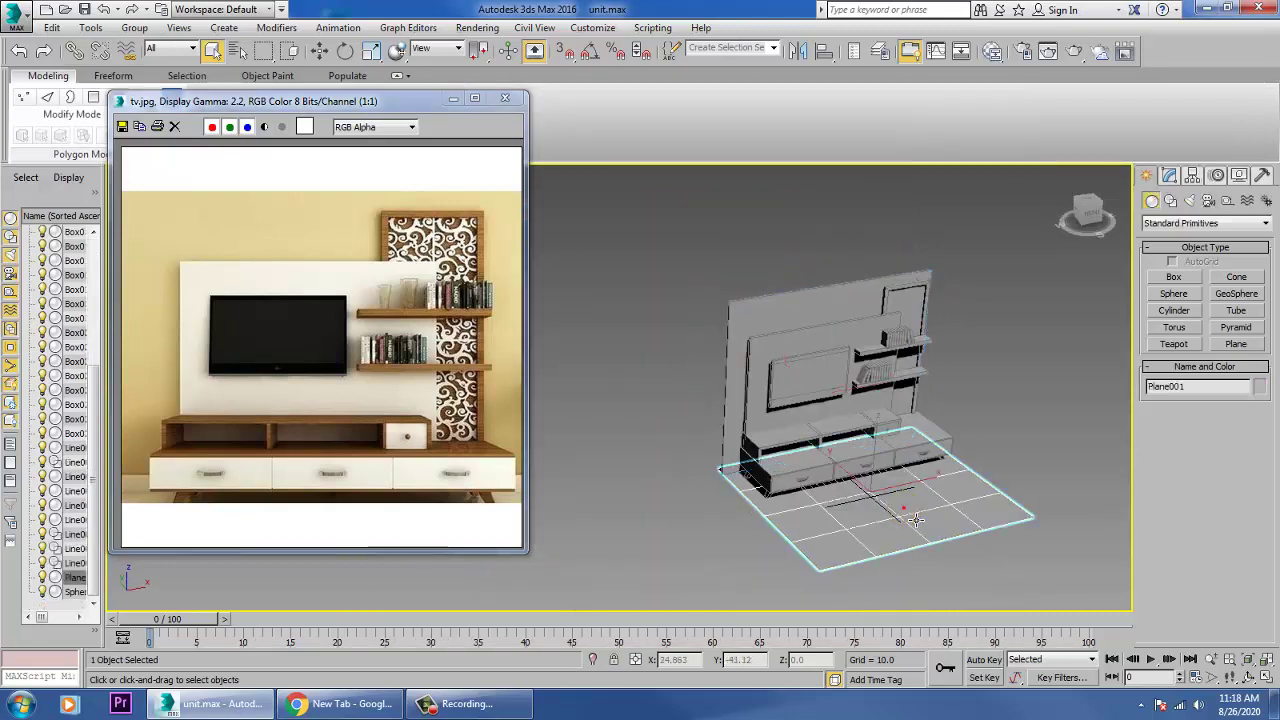
ctrl+click(749, 309)
key(r)
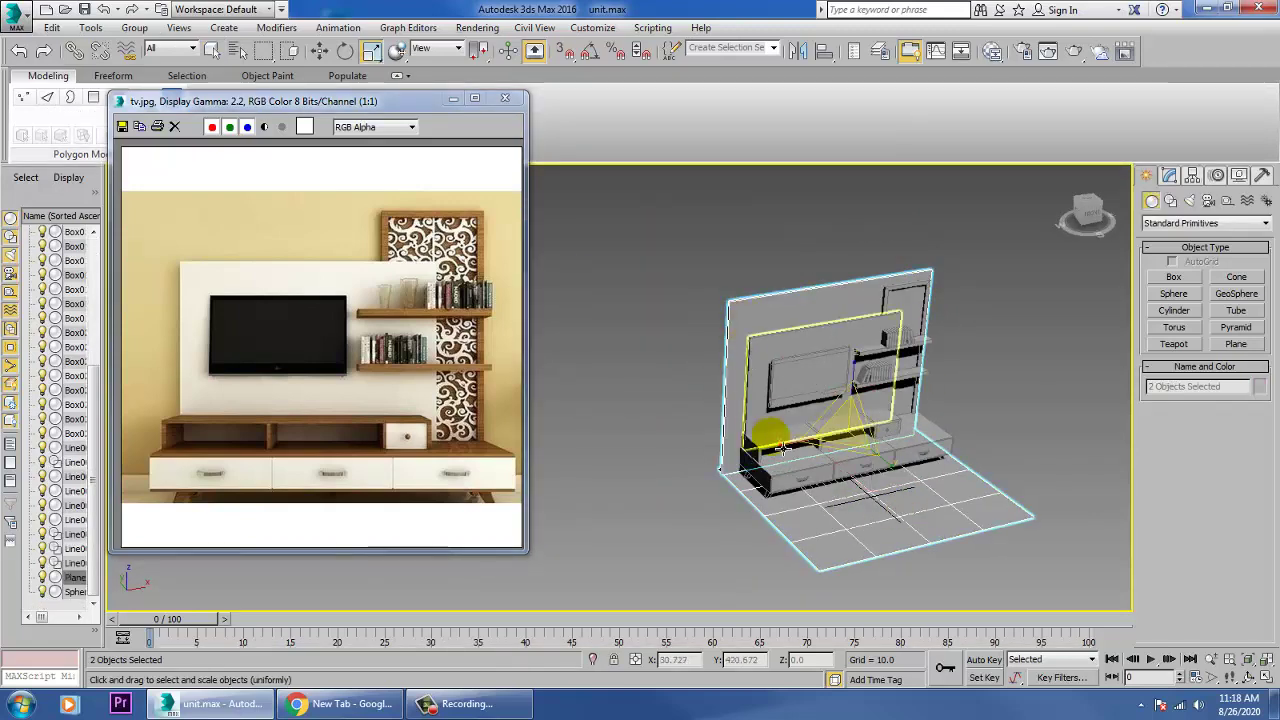
drag(845, 462, 862, 442)
- Raise the floor plane and back wall along Z
alt+middle_drag(862, 442, 814, 449)
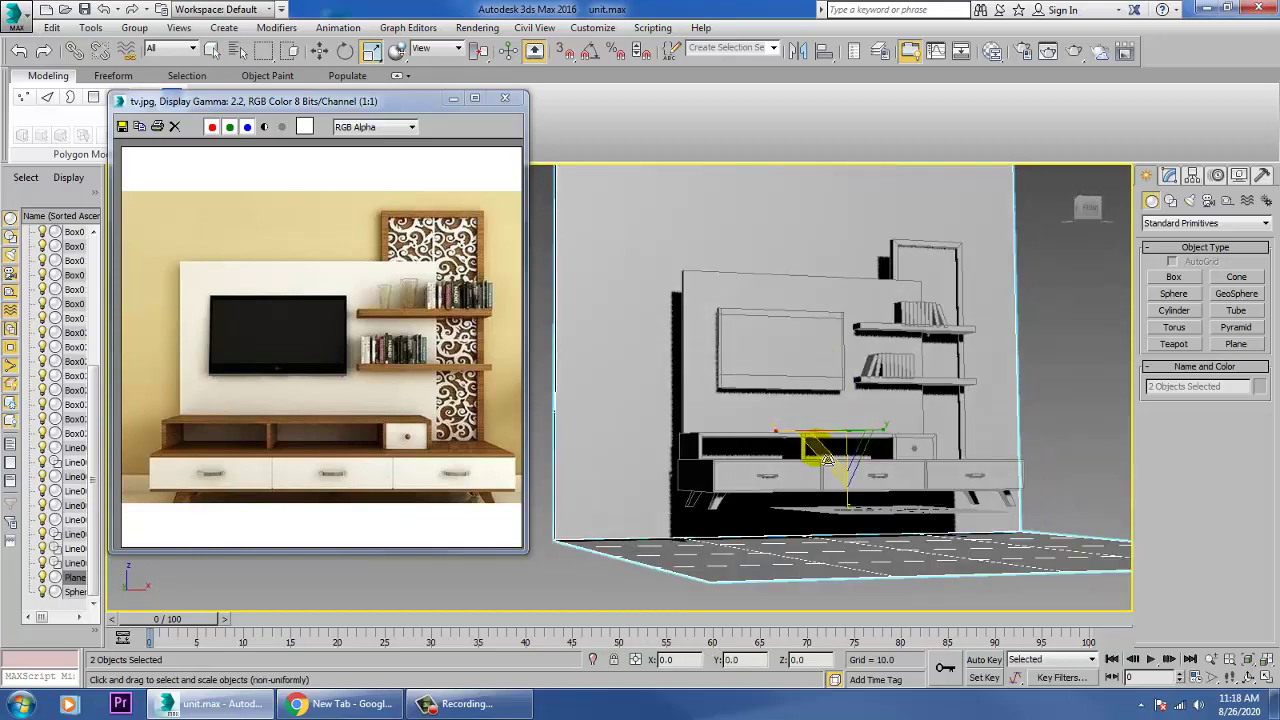
key(w)
drag(860, 399, 858, 361)
key(alt+w)
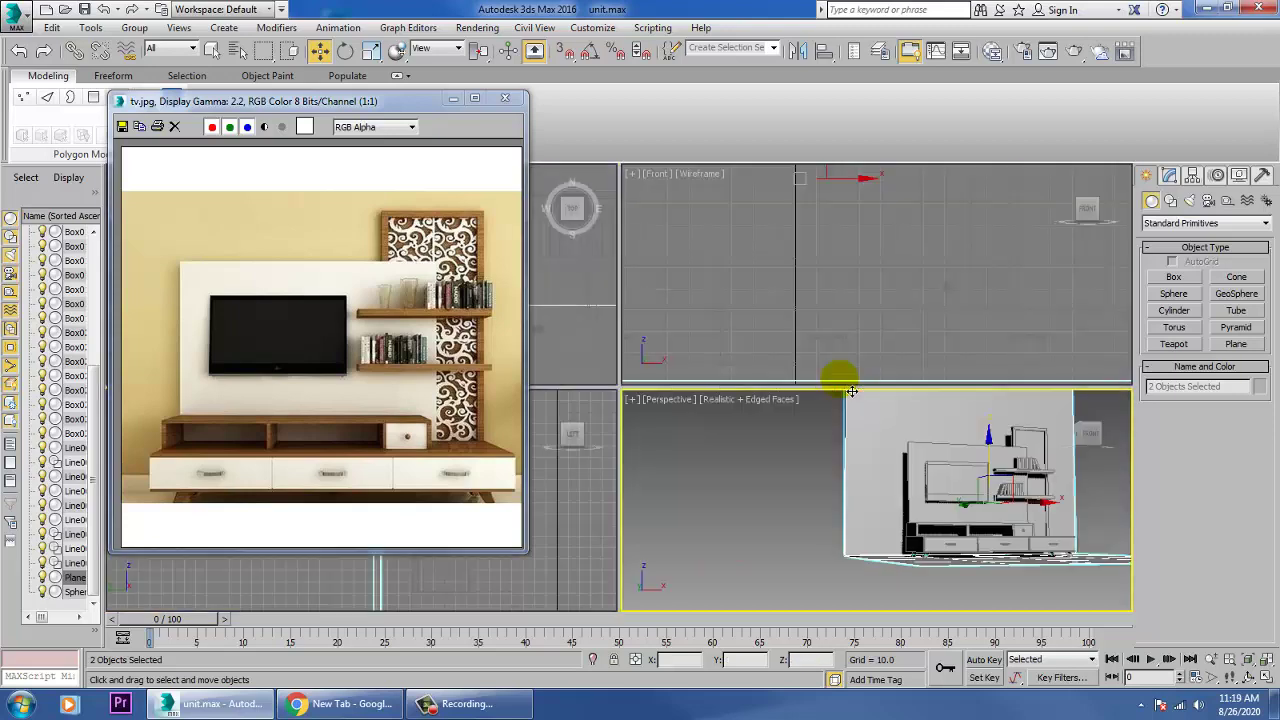
key(alt+w)
scroll(840, 440, up, 5)
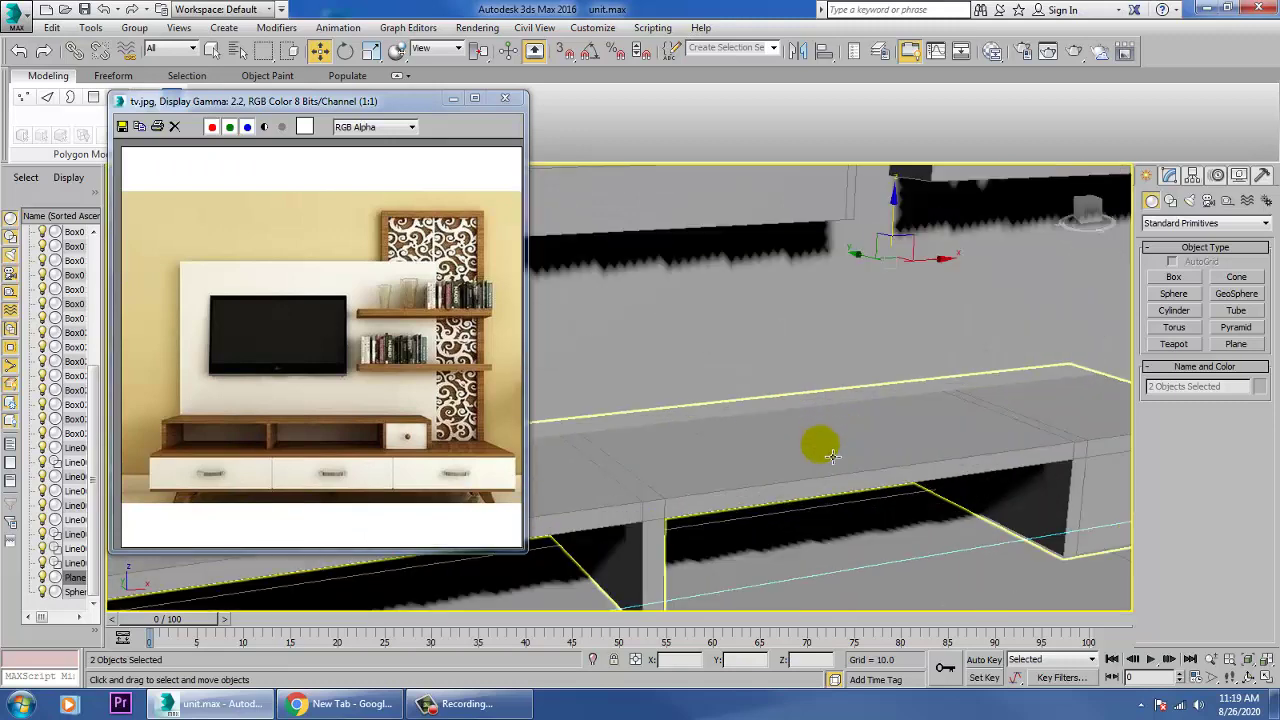
scroll(829, 429, down, 4)
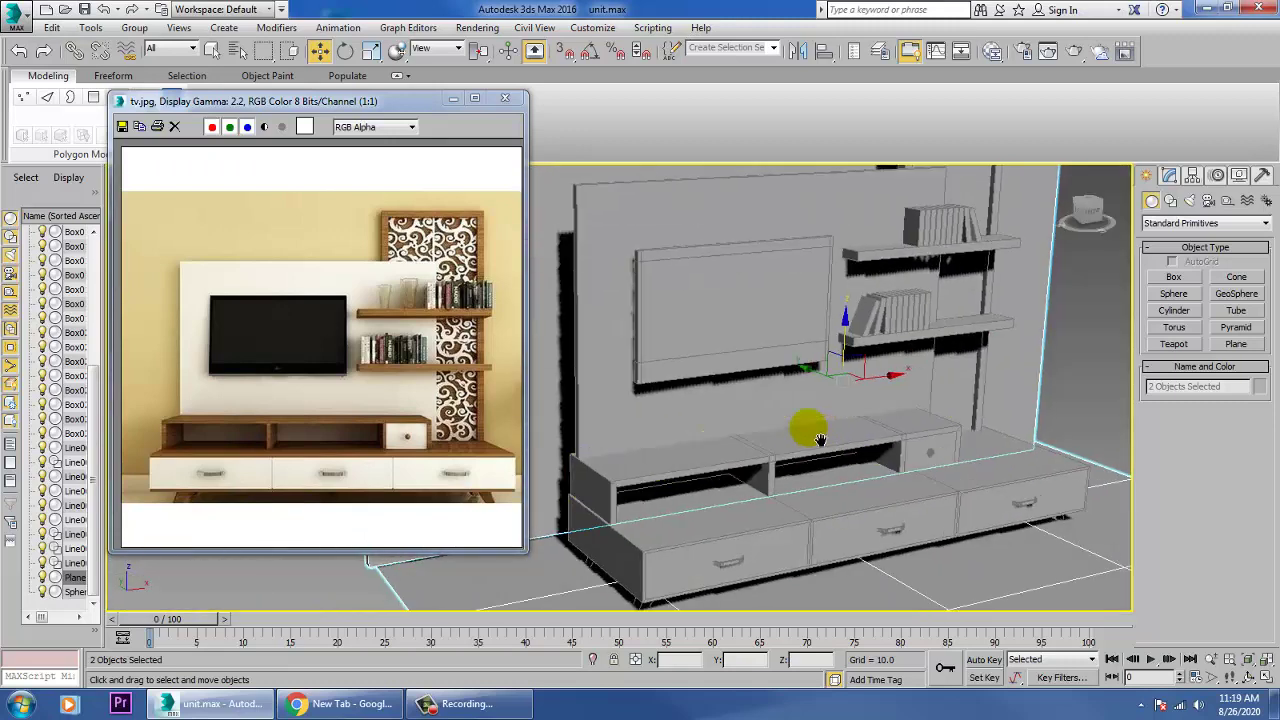
- Switch the renderer to V-Ray Adv 3.30.05 with HDTV (video) 1920x1080 output size
click(477, 27)
click(520, 98)
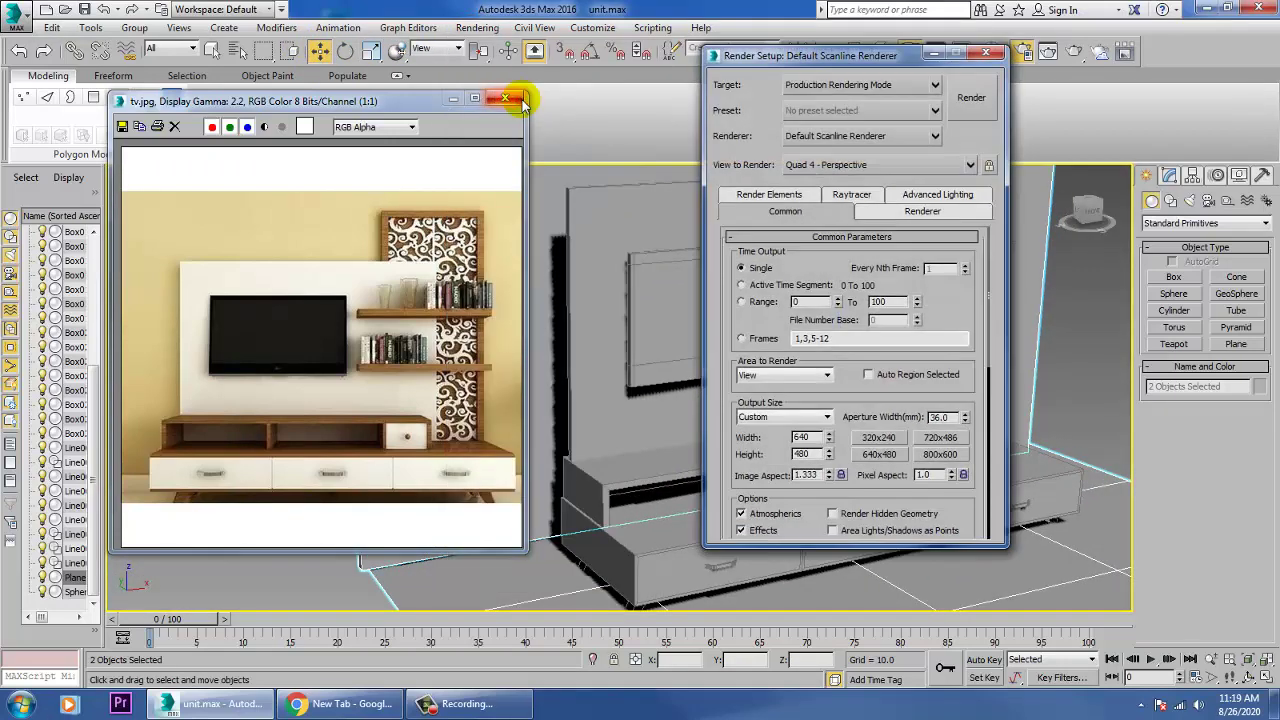
click(818, 135)
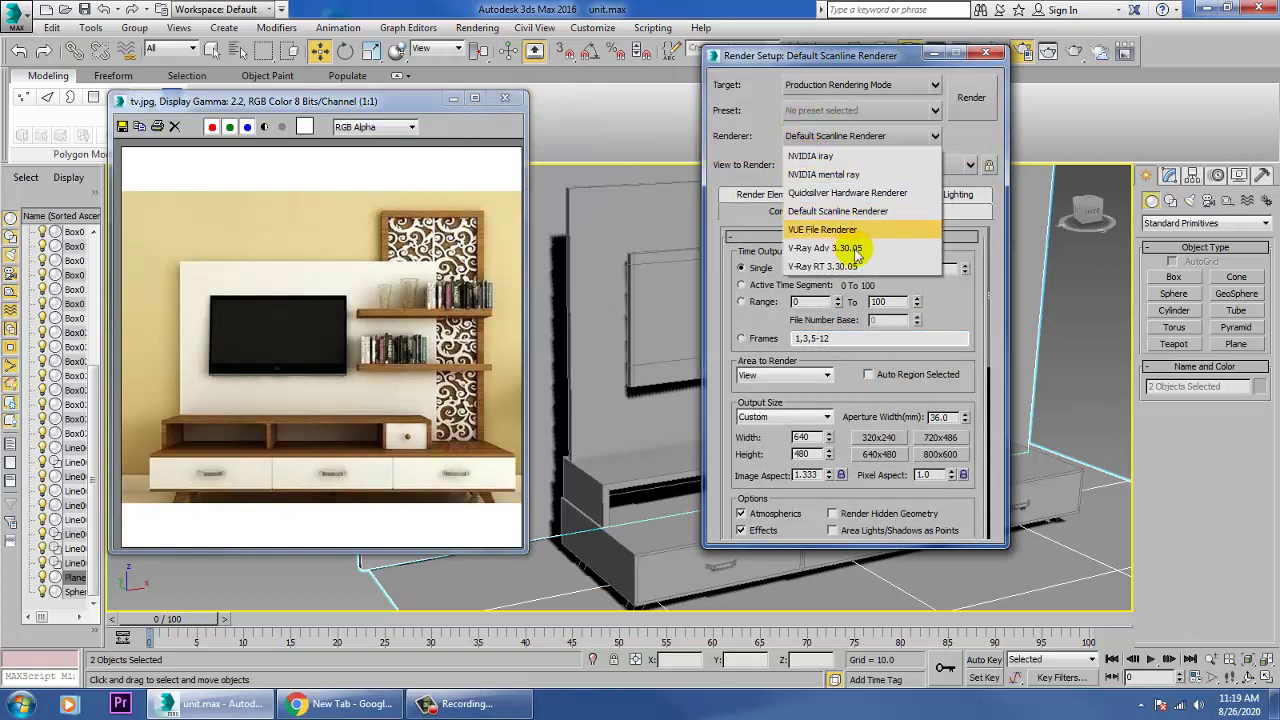
click(858, 258)
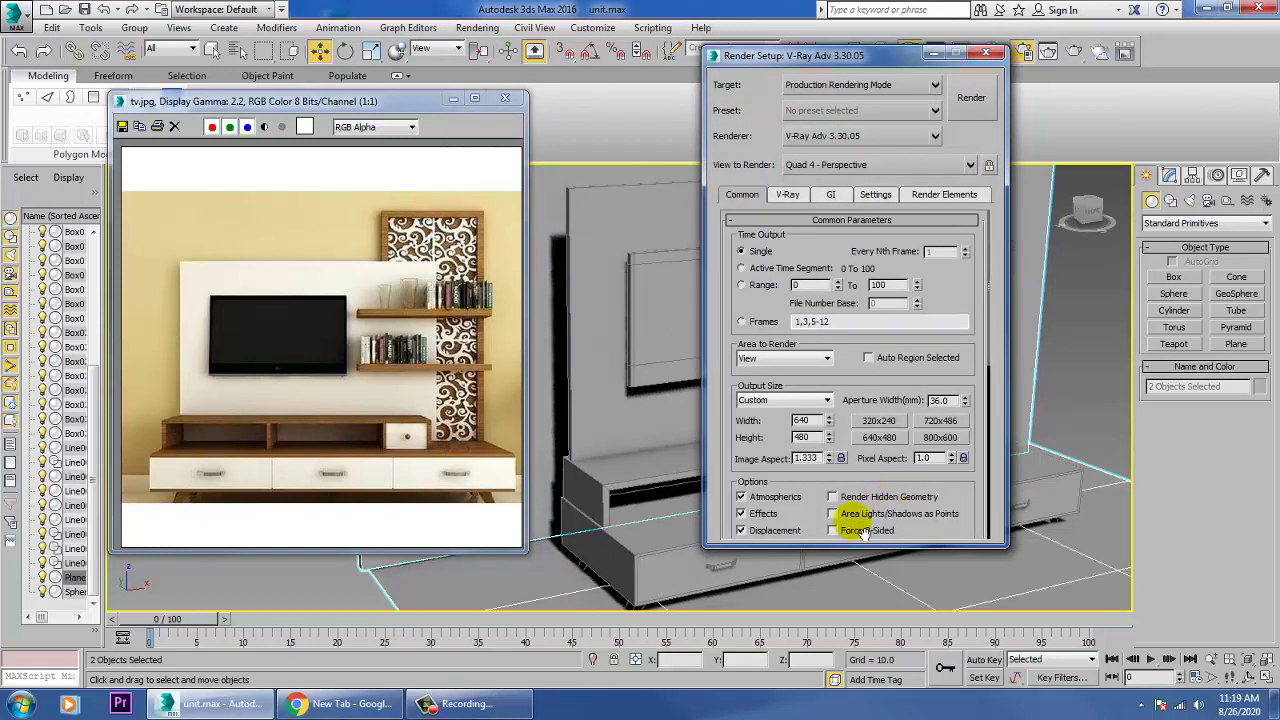
click(784, 402)
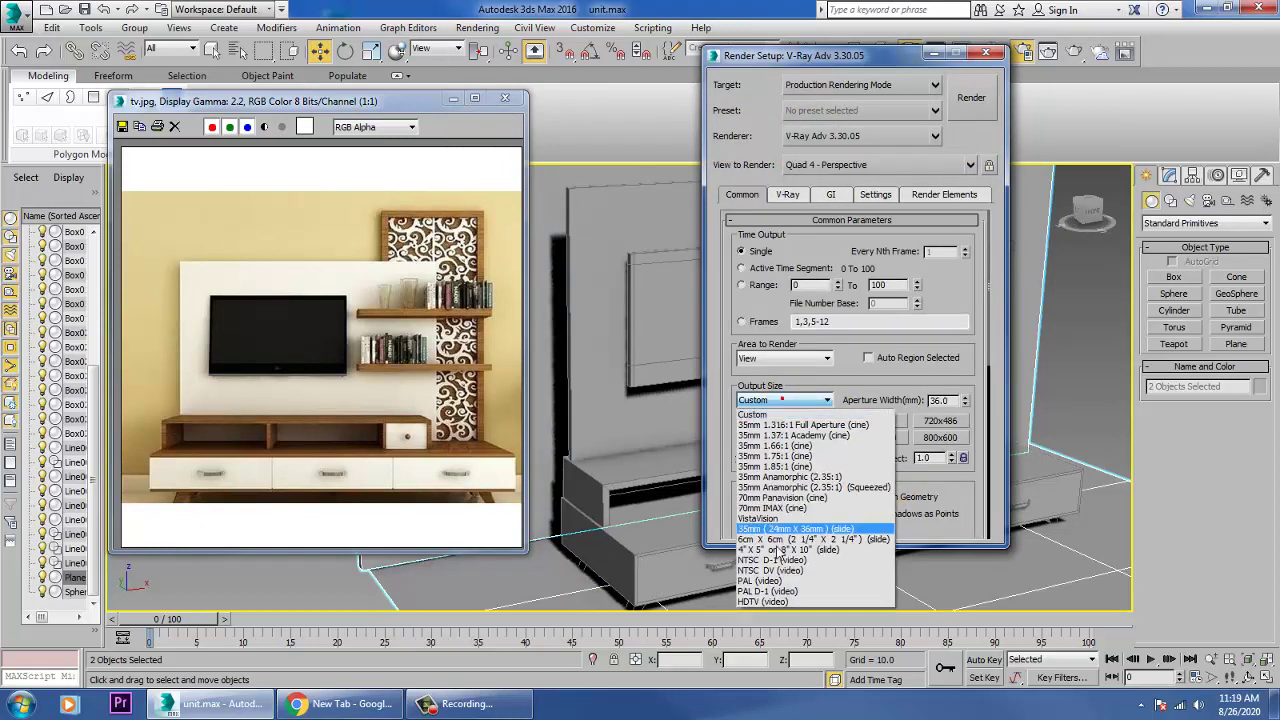
click(797, 606)
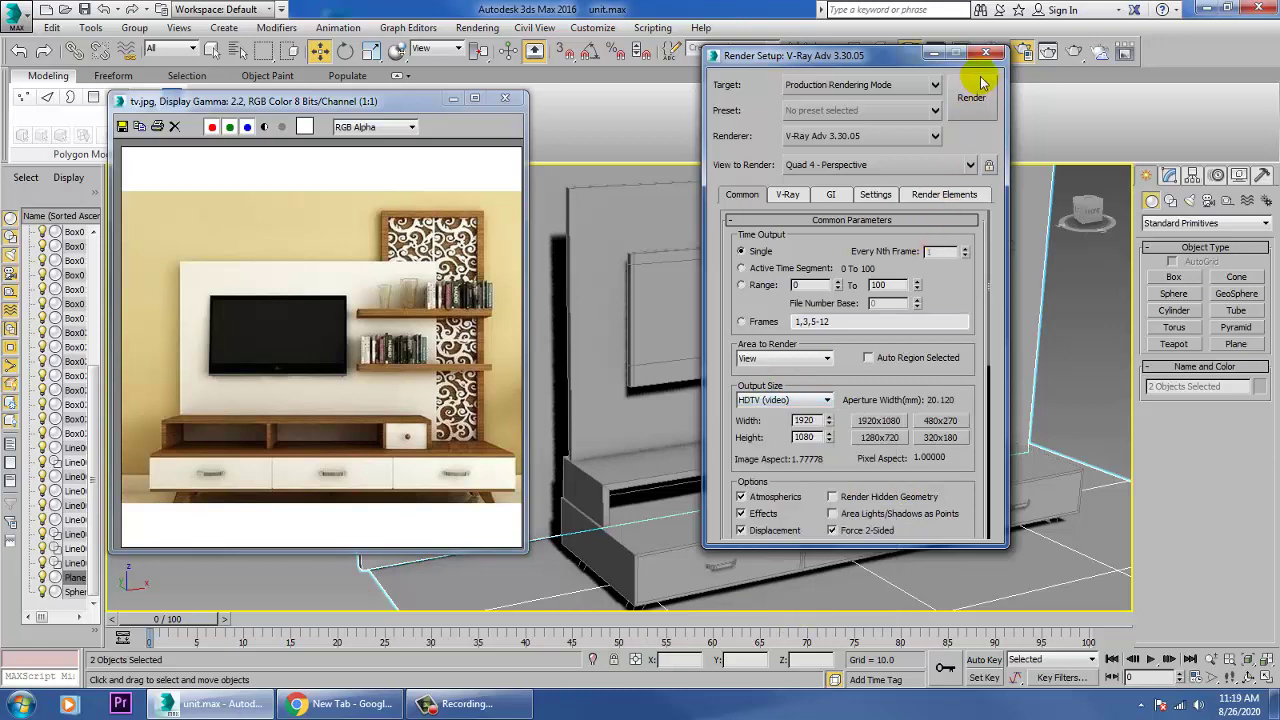
click(984, 54)
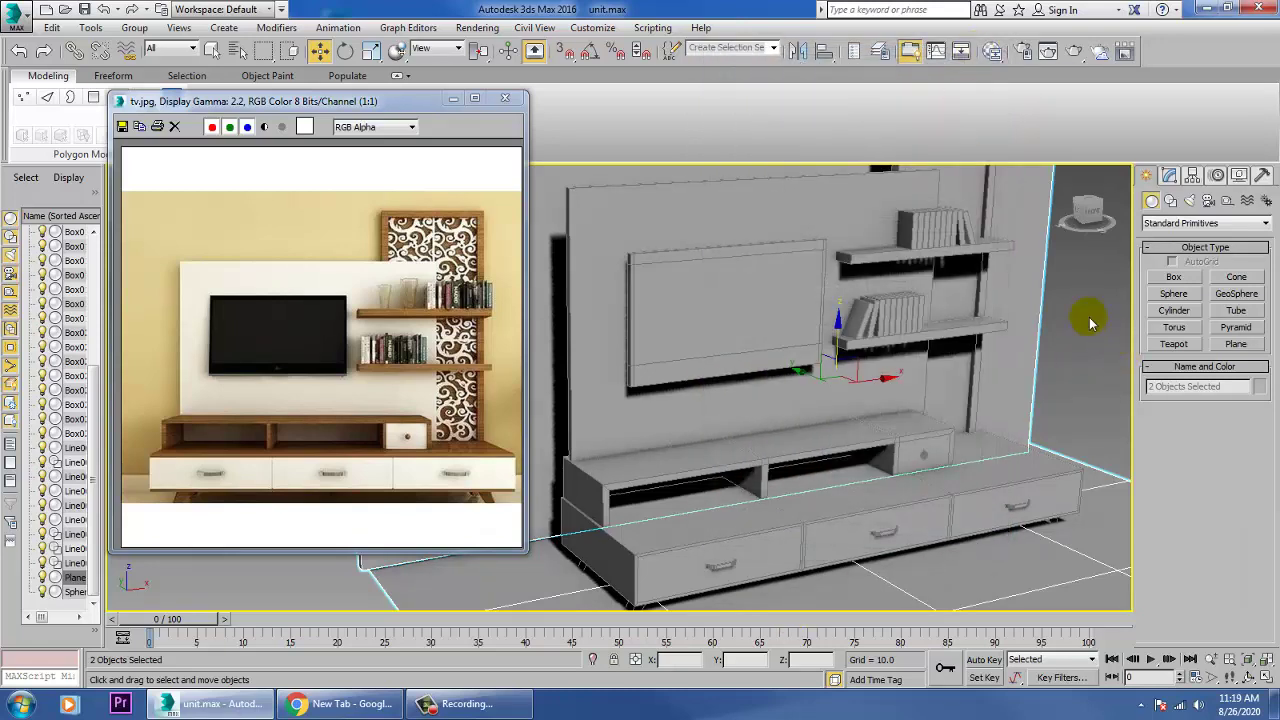
- Select upper slab Line001 at Polygon sub-object level and open the Slate Material Editor
click(712, 551)
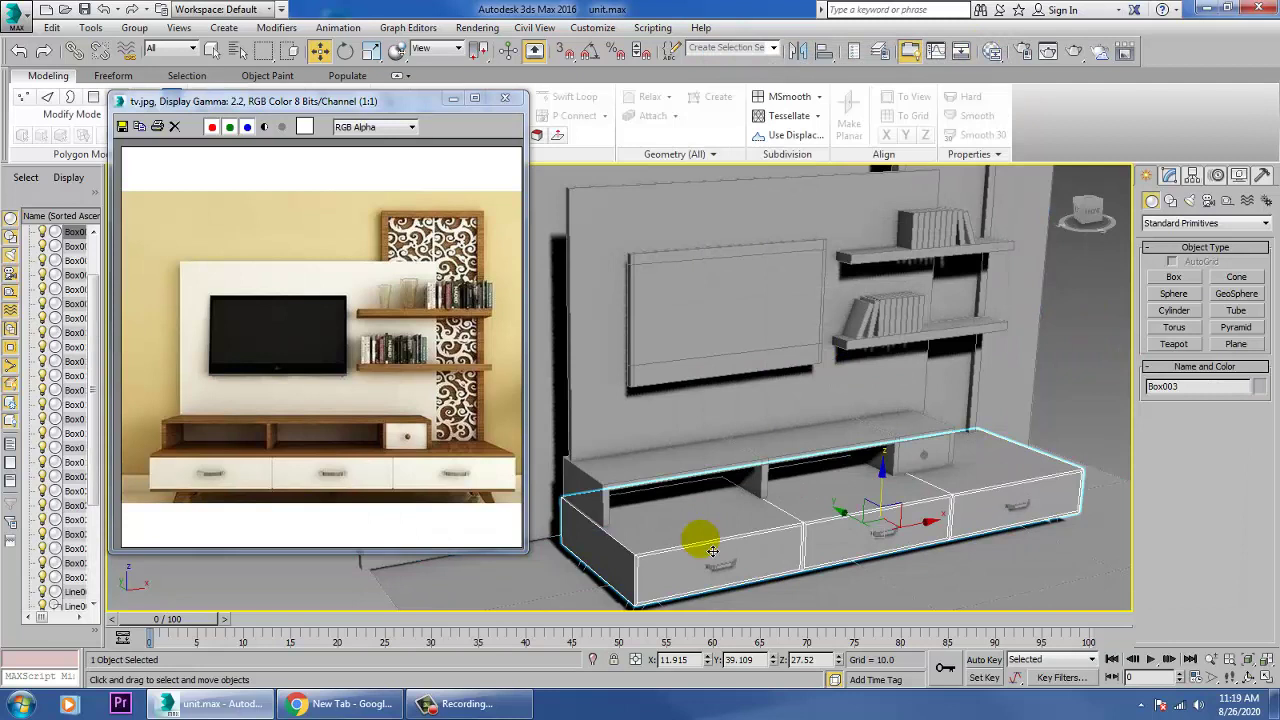
click(787, 467)
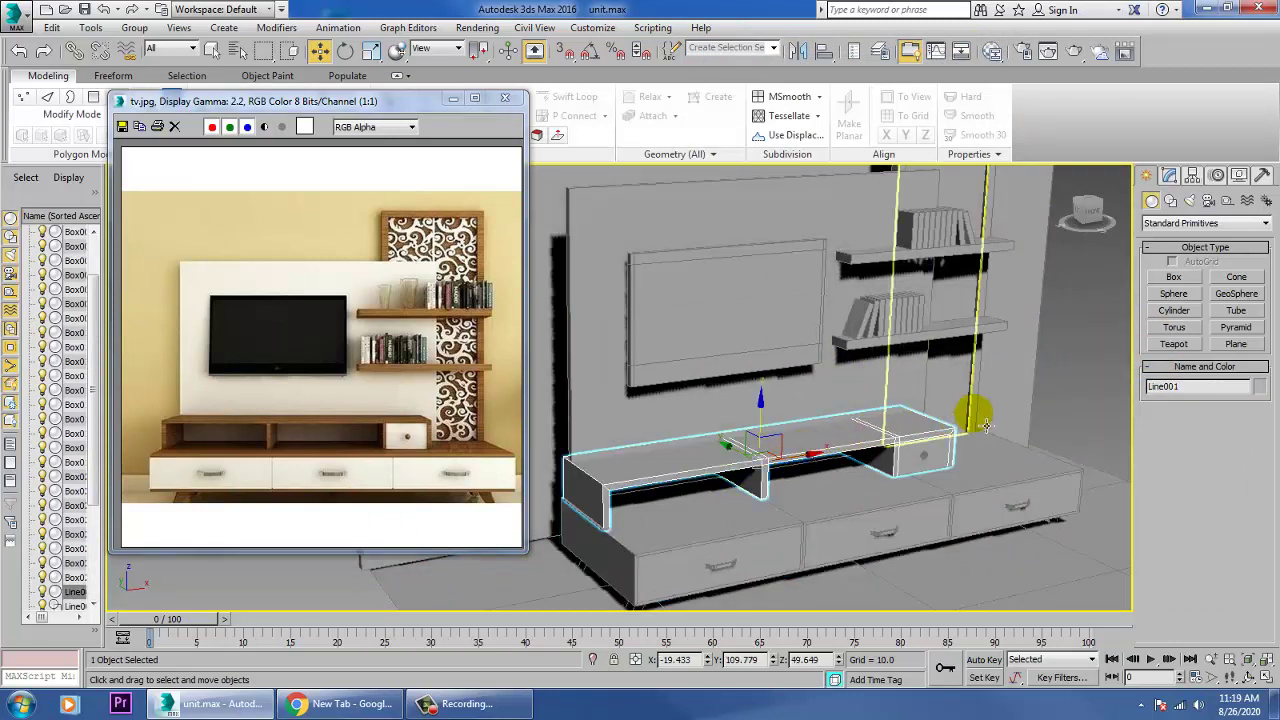
click(1172, 177)
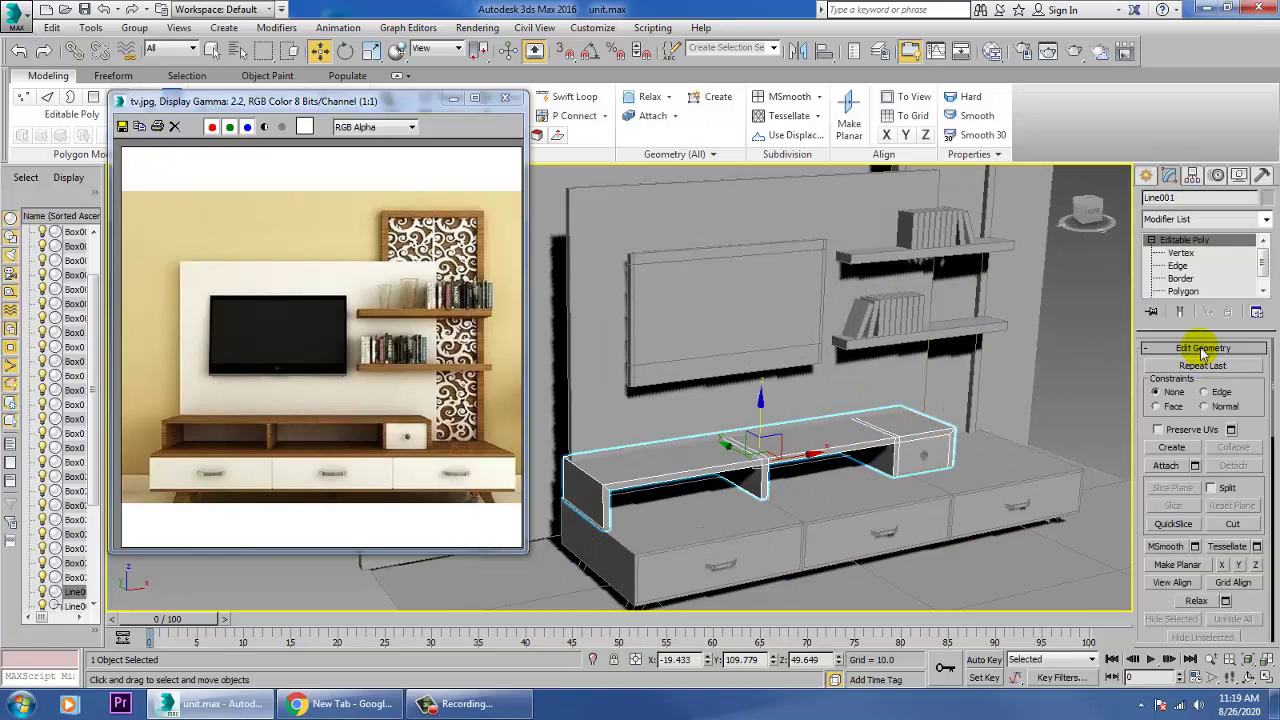
click(1184, 290)
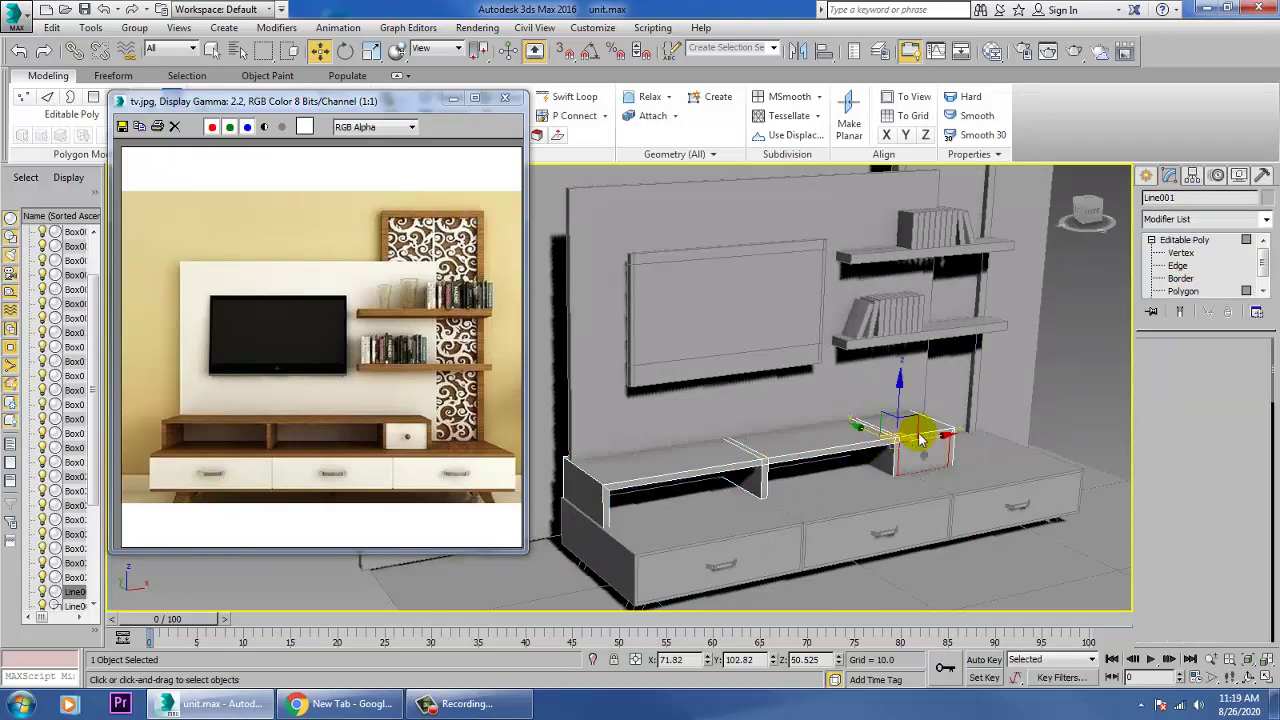
alt+middle_drag(921, 440, 985, 379)
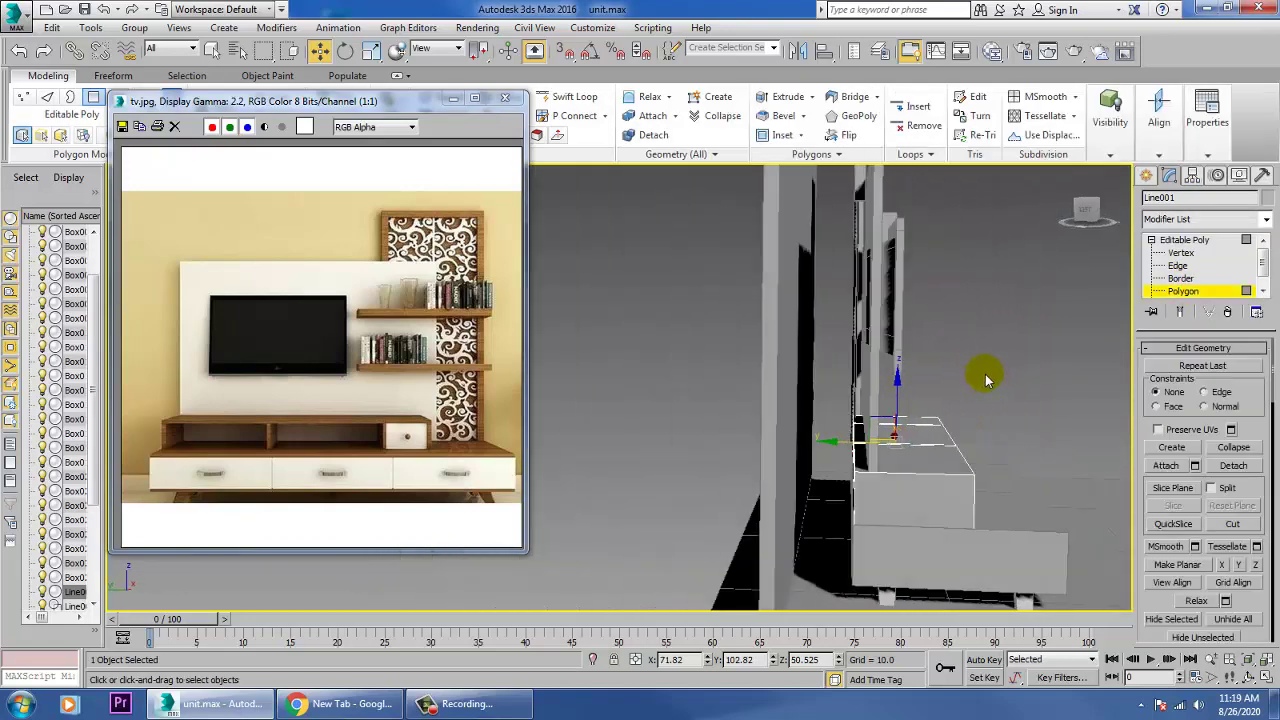
mouse_move(834, 451)
alt+middle_down()
mouse_move(727, 480)
mouse_move(760, 482)
alt+middle_up()
alt+middle_drag(1064, 469, 1040, 490)
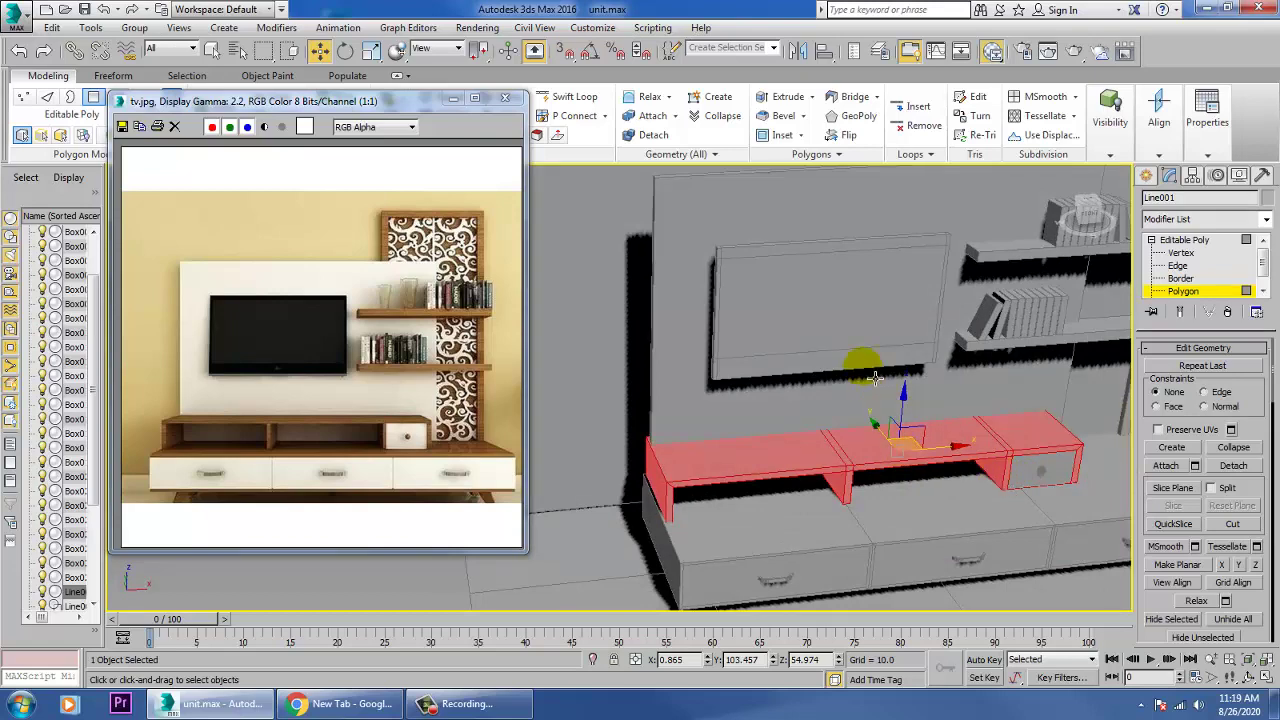
key(m)
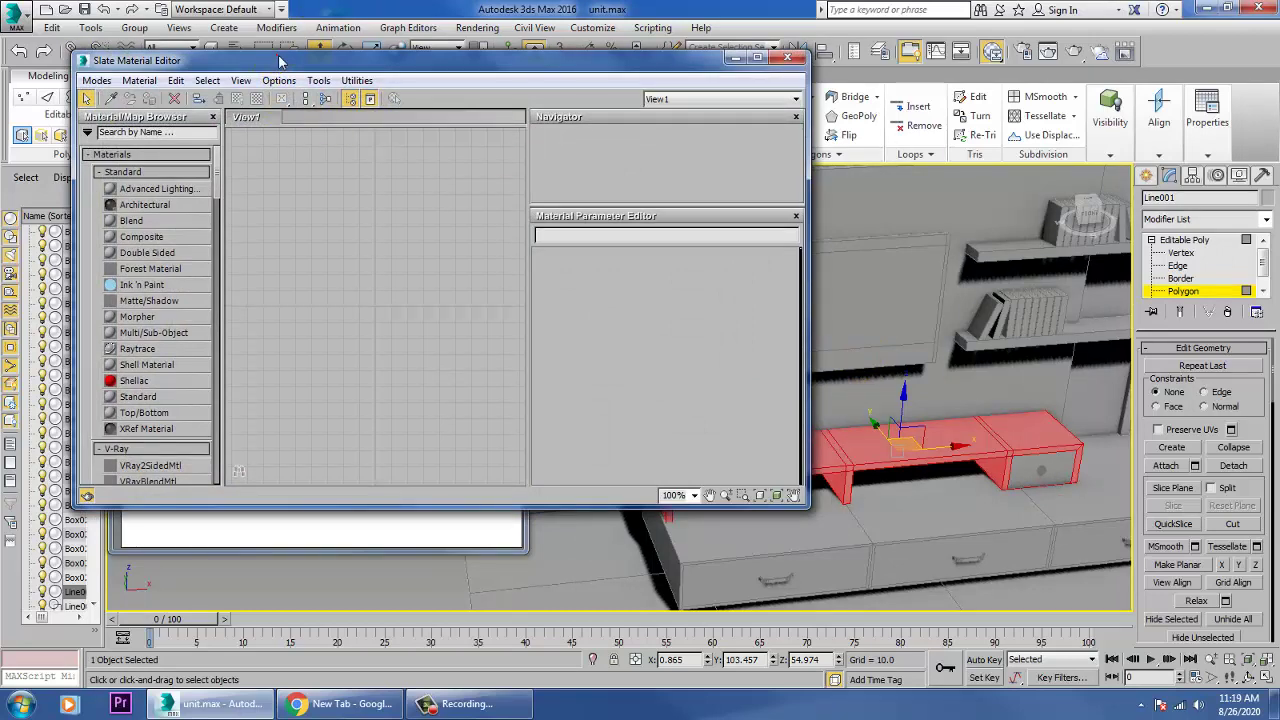
- Add a new VRayMtl node and give its Diffuse channel a Bitmap map
drag(274, 60, 675, 79)
drag(611, 180, 616, 249)
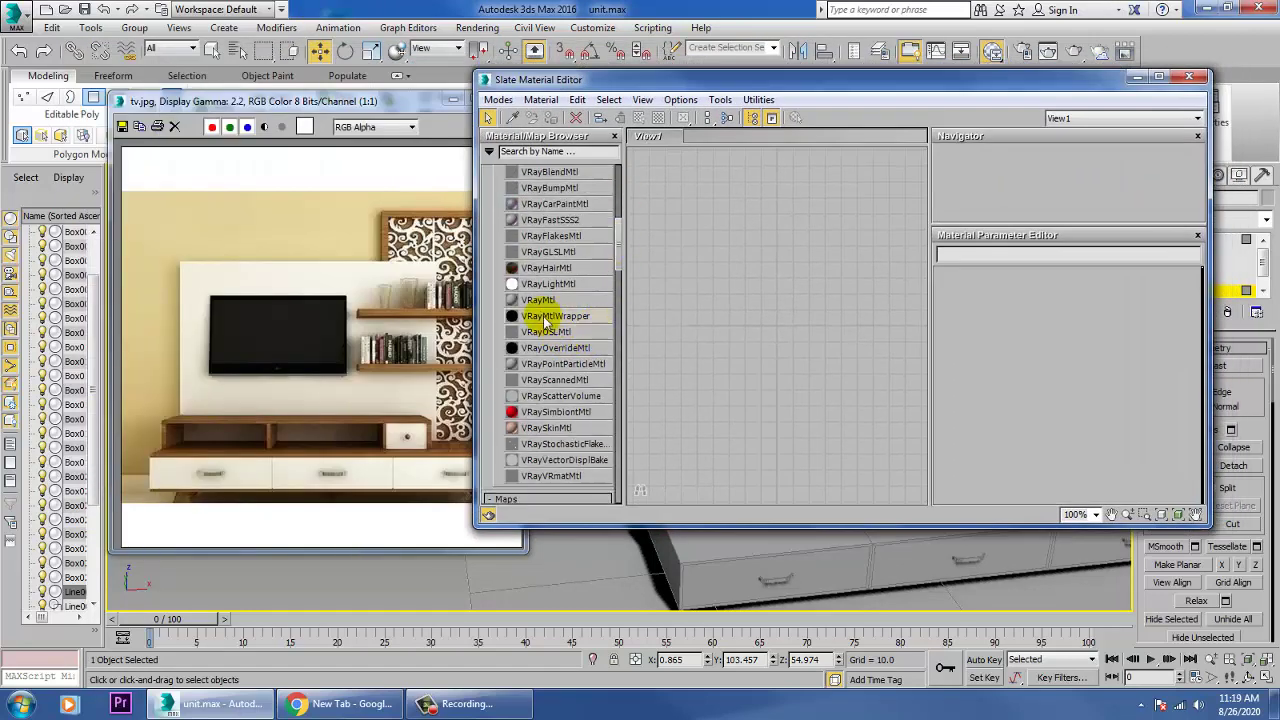
drag(778, 249, 779, 247)
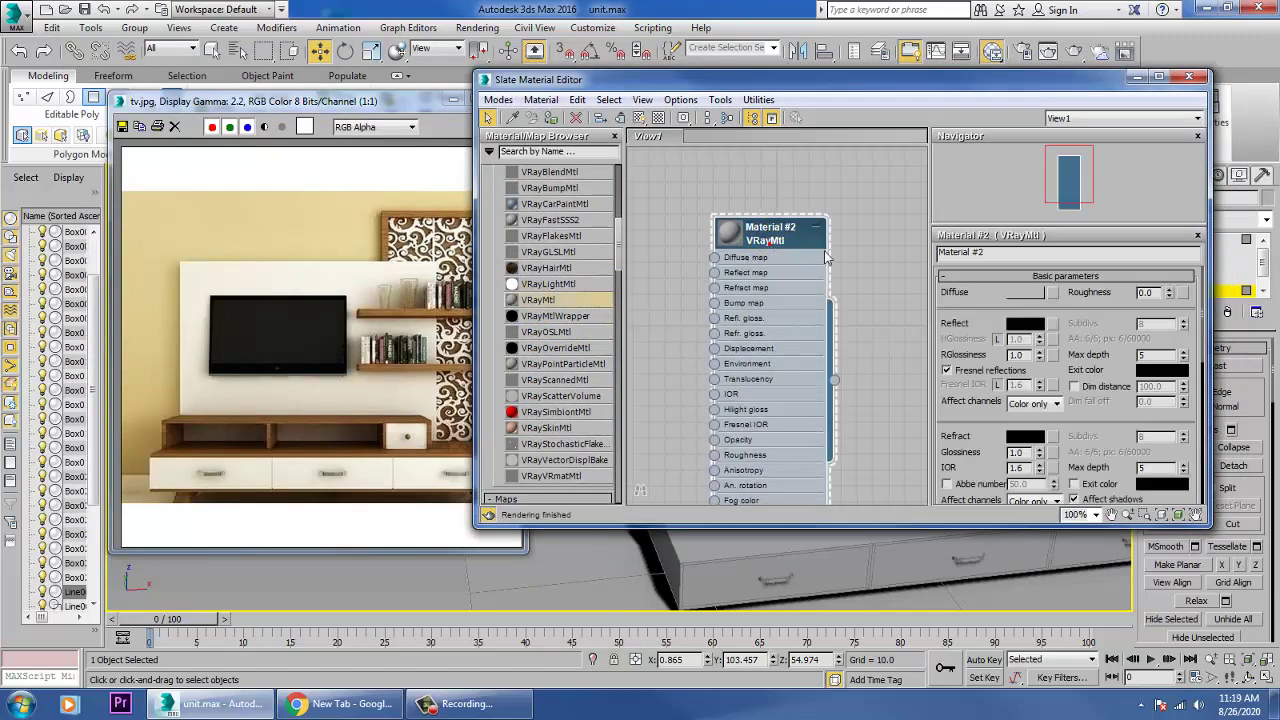
click(1053, 292)
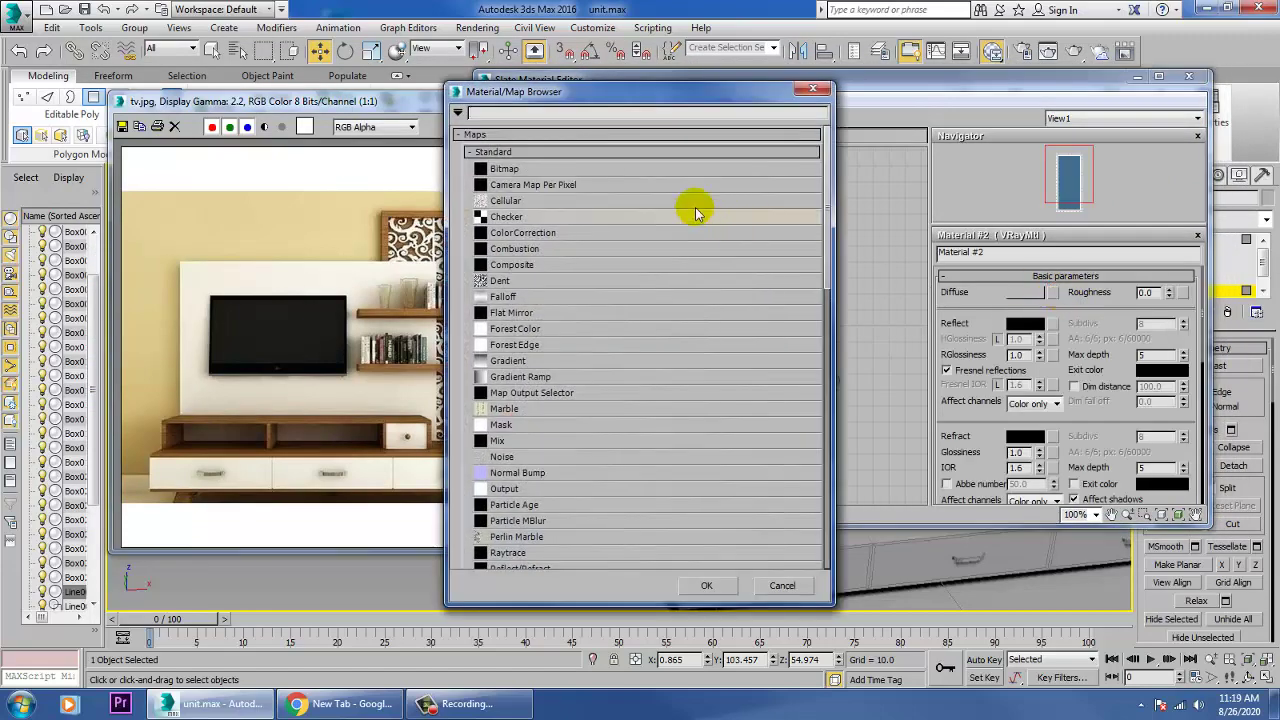
double_click(527, 170)
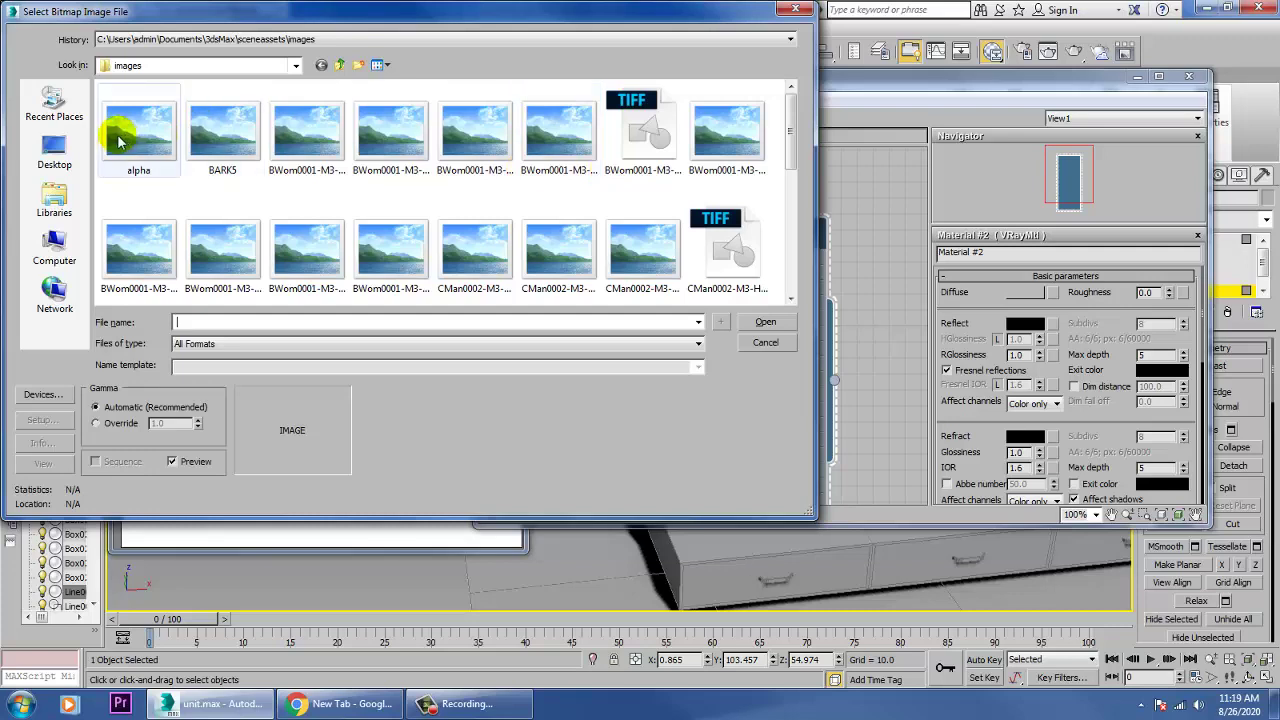
- Load the light wood Screenshot-2019-04-29-at-14.53.44 image from Desktop > unit and show it in viewport
click(55, 150)
scroll(468, 195, down, 10)
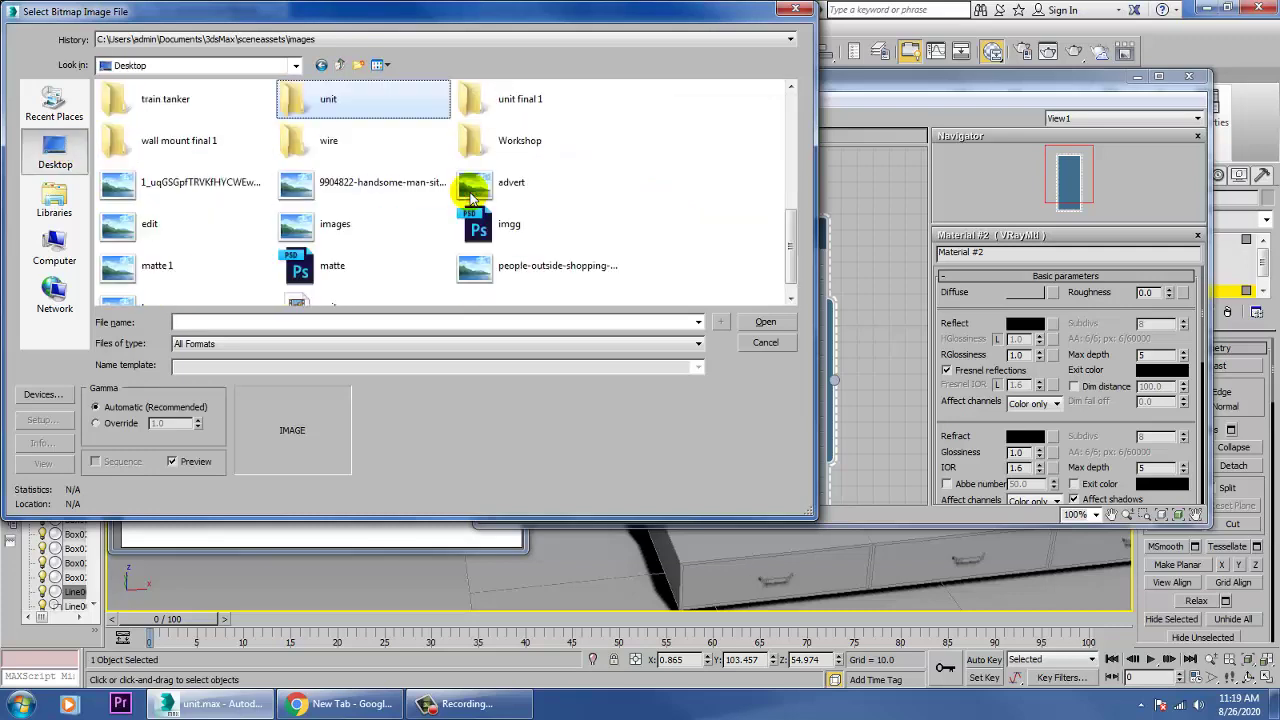
double_click(338, 110)
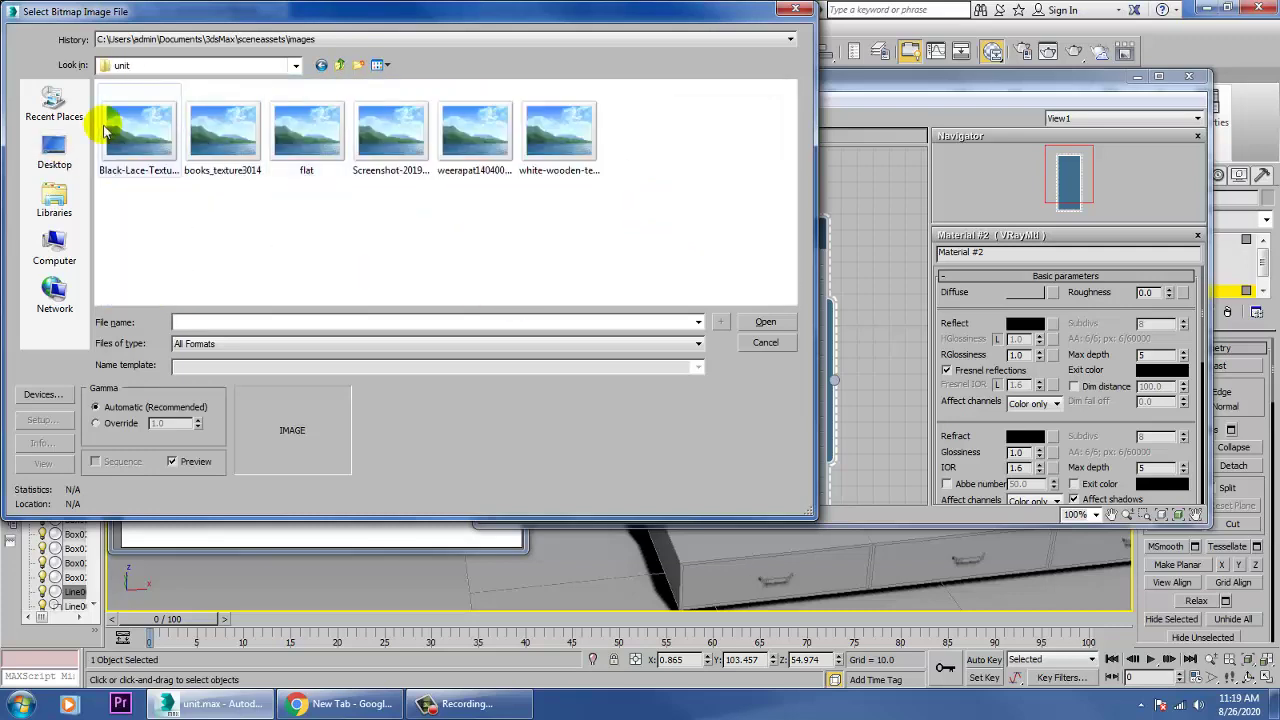
click(102, 122)
click(237, 142)
click(334, 145)
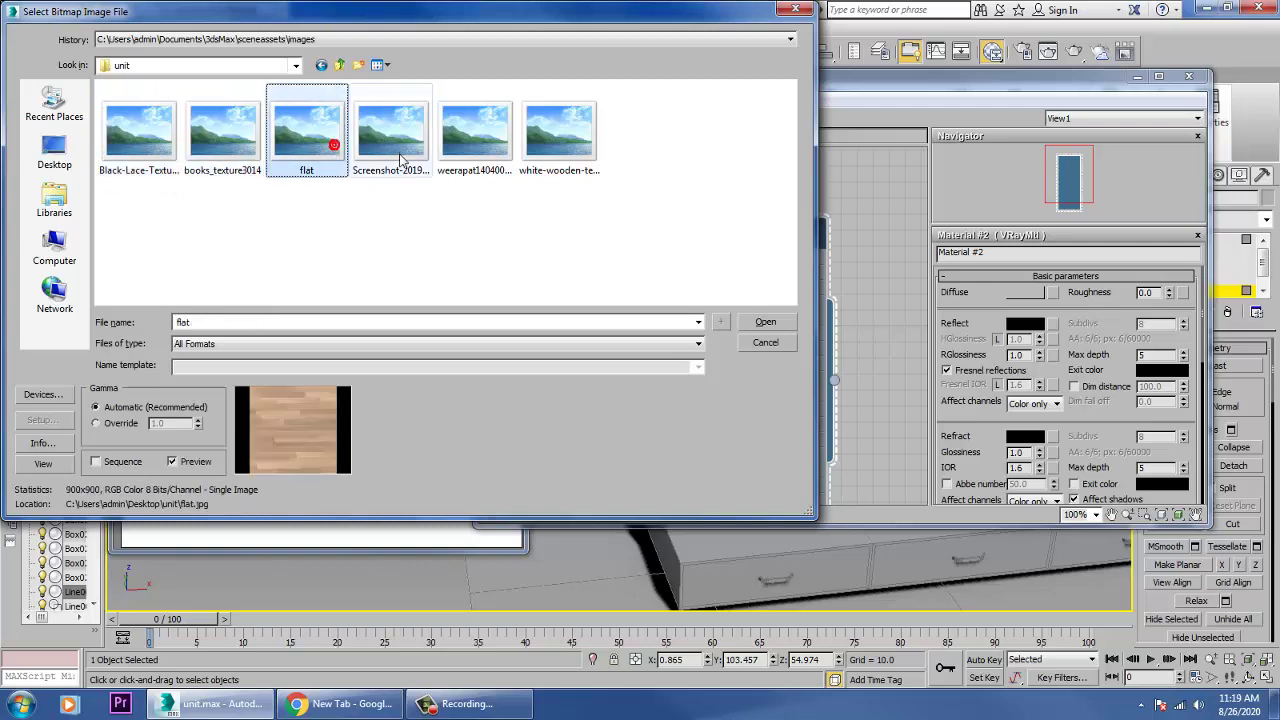
click(400, 140)
click(463, 152)
click(558, 140)
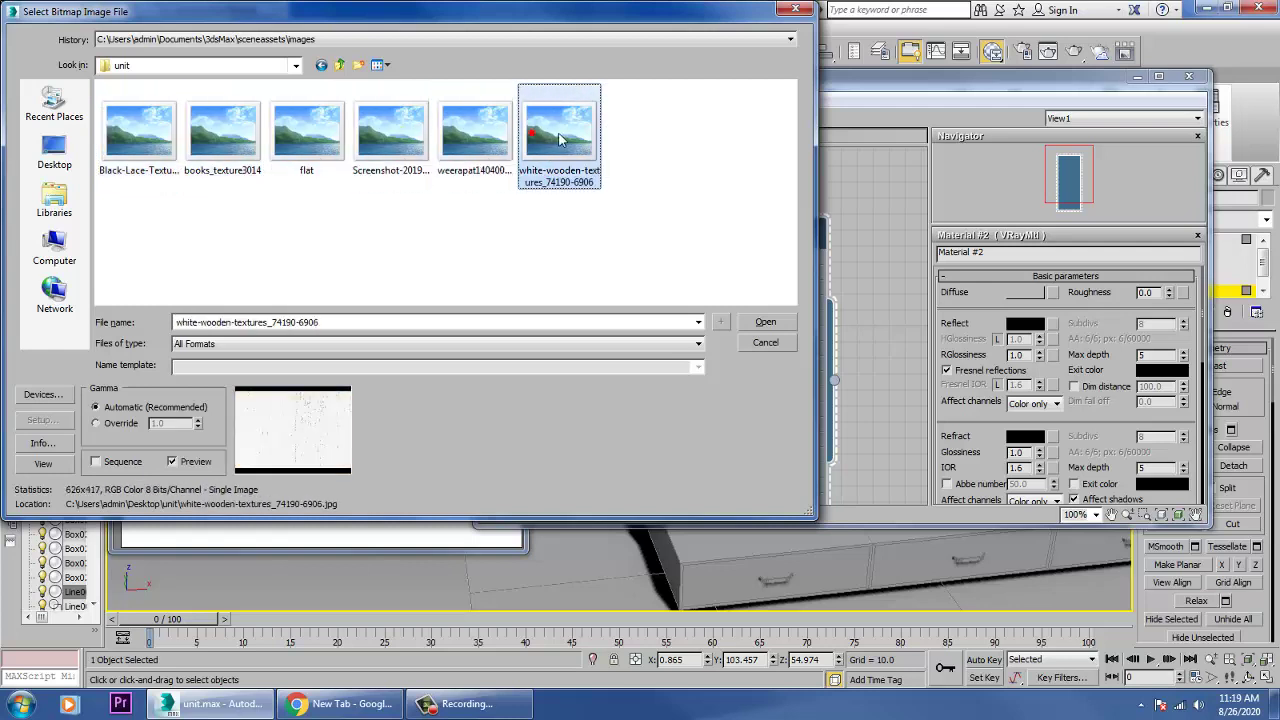
click(450, 145)
click(390, 143)
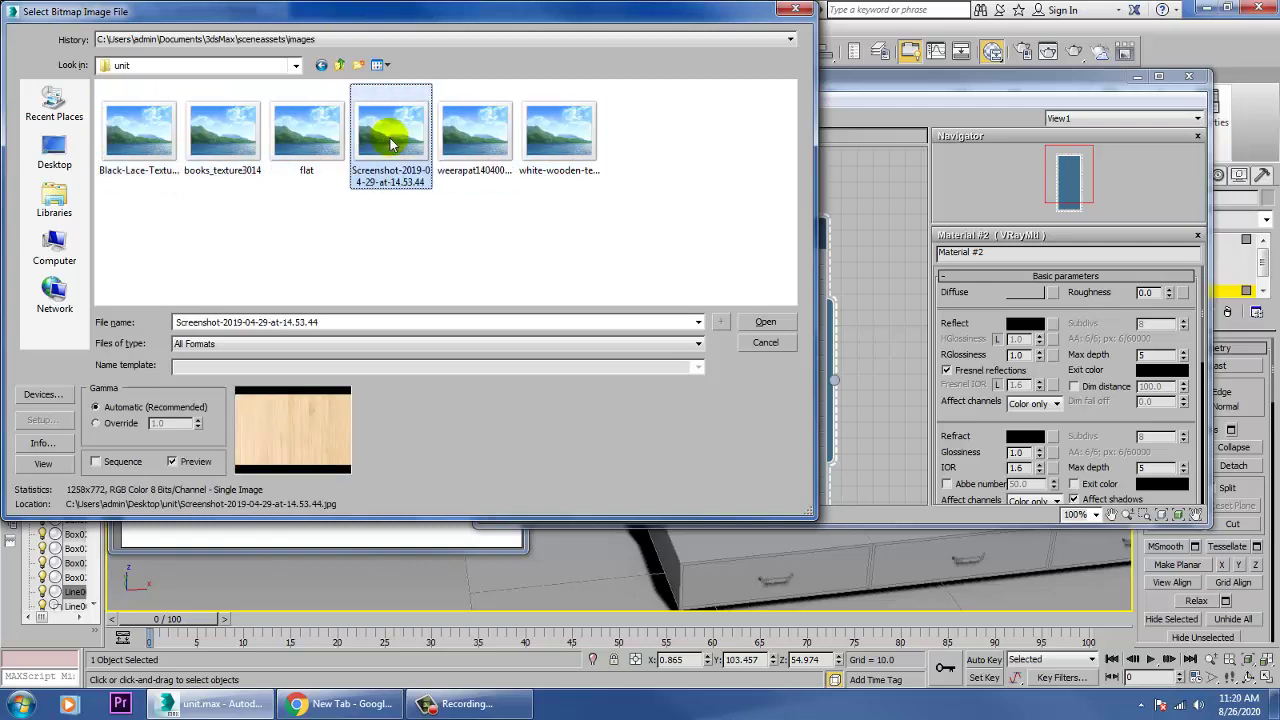
double_click(390, 143)
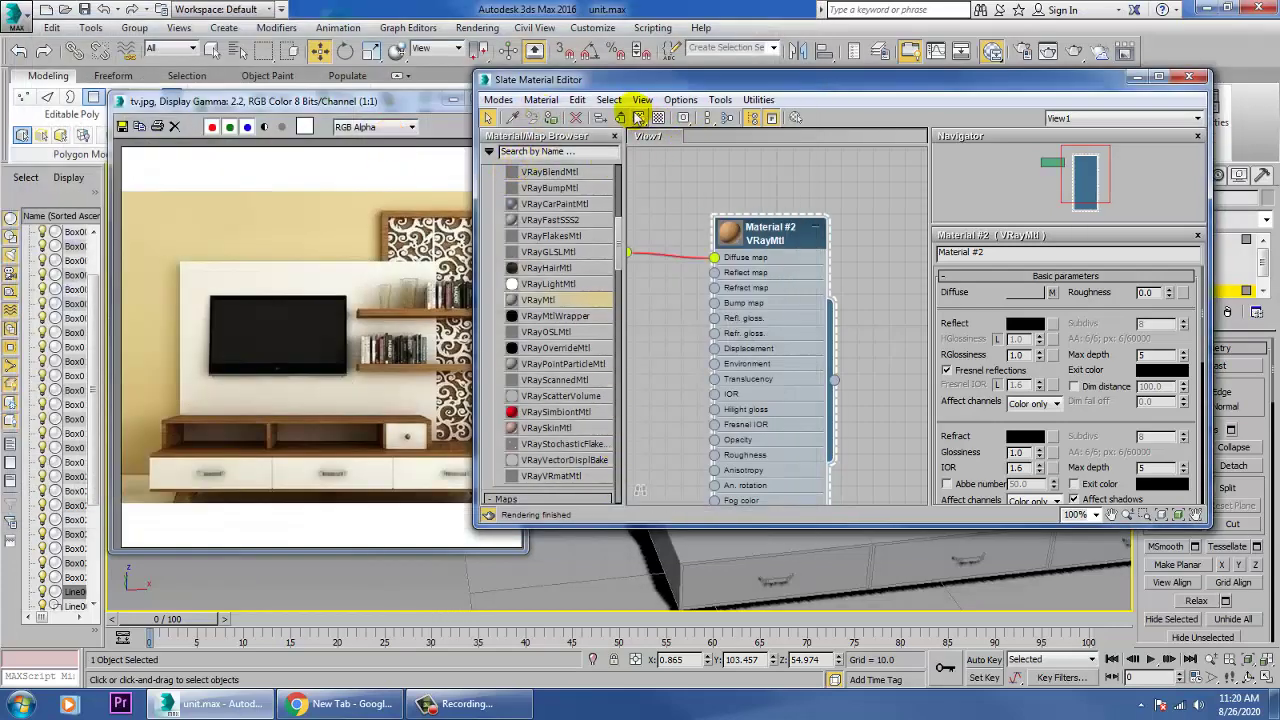
click(639, 118)
- Add a UVW Map modifier with Box projection to the bench Line001
click(1137, 78)
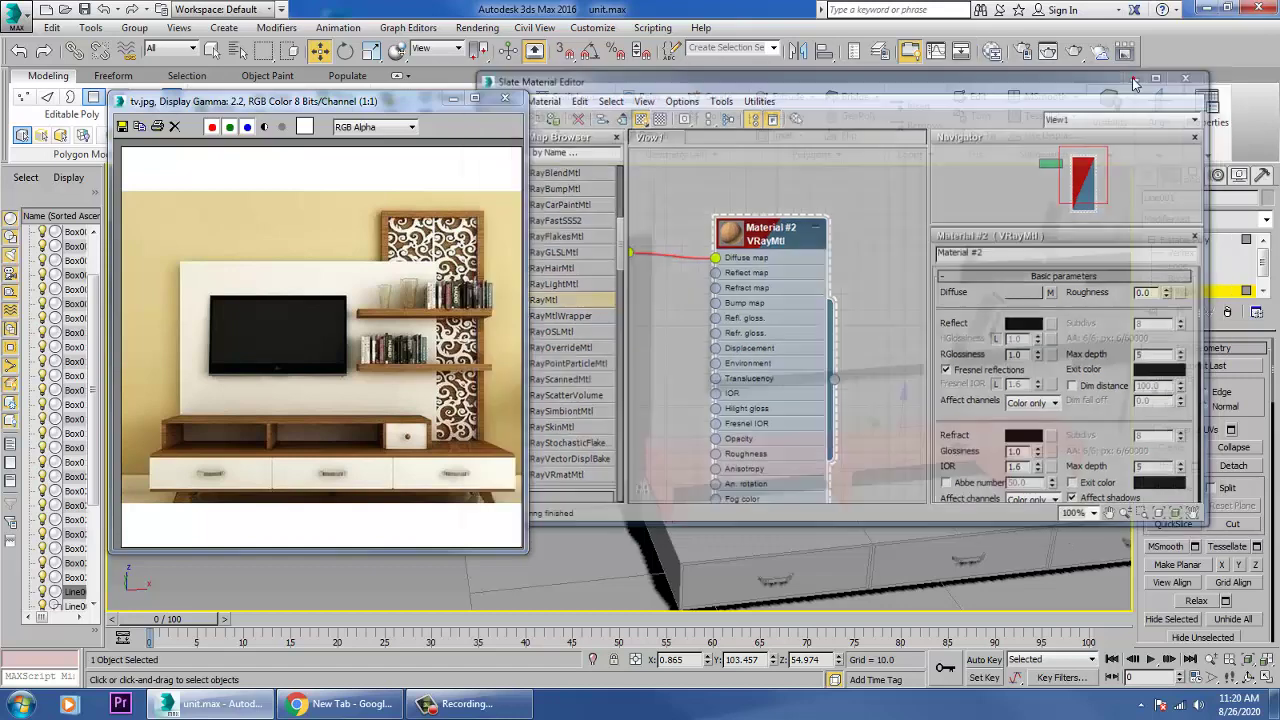
alt+middle_drag(926, 456, 1215, 405)
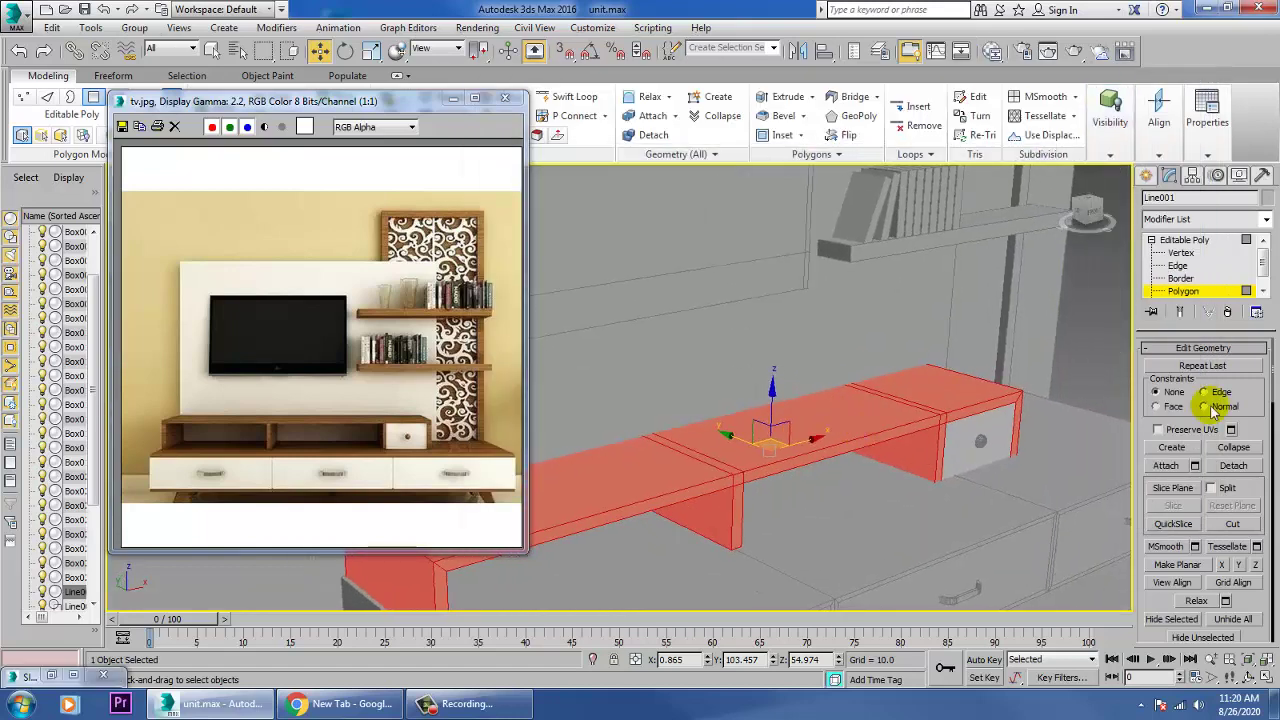
click(1266, 219)
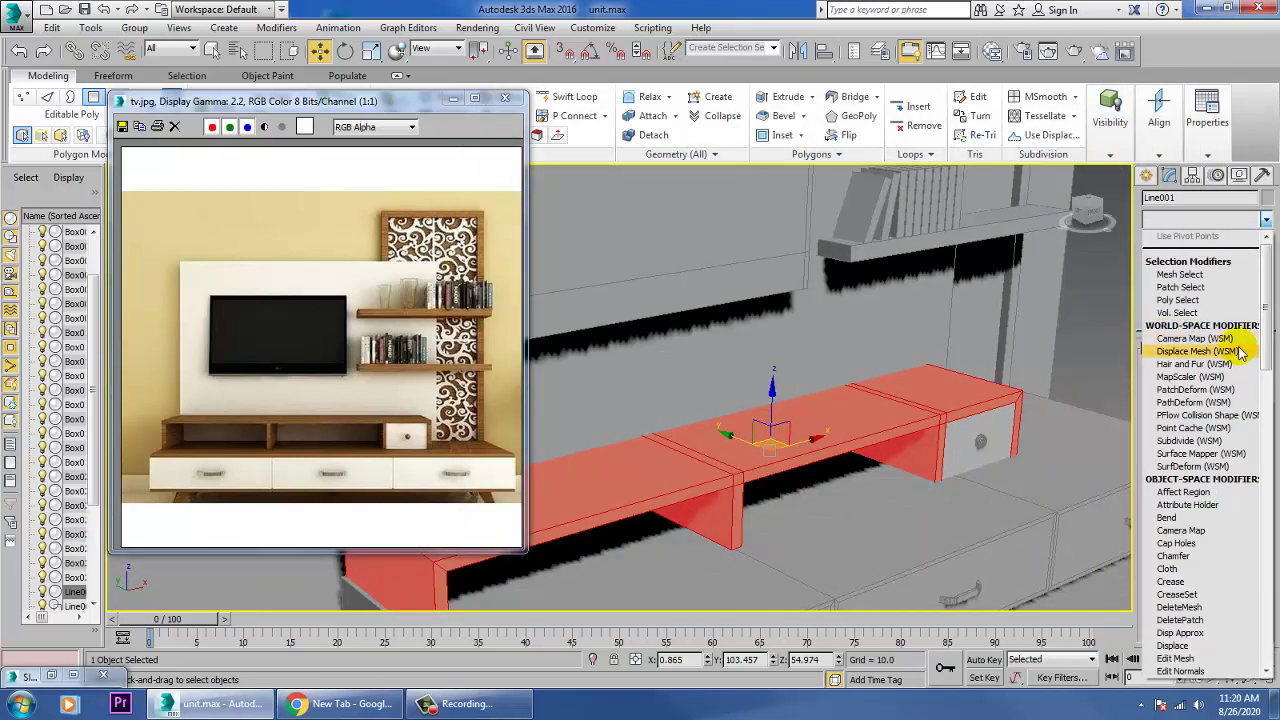
key(u)
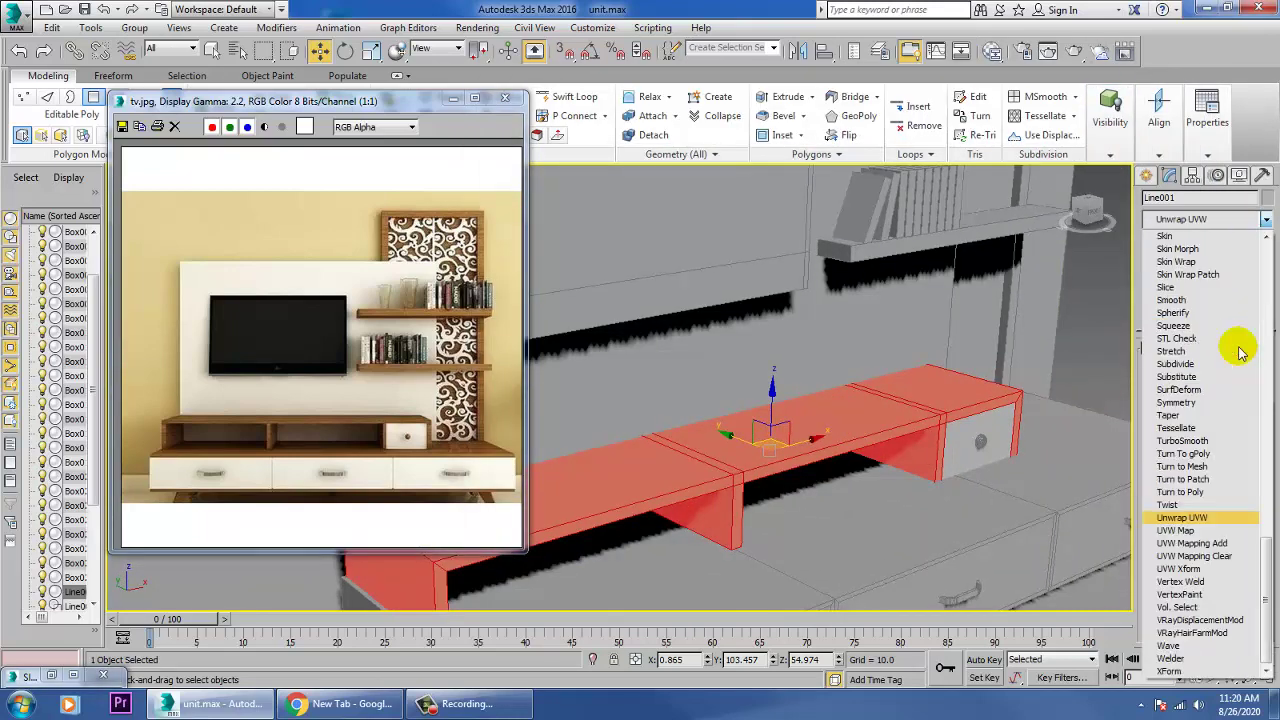
click(1193, 531)
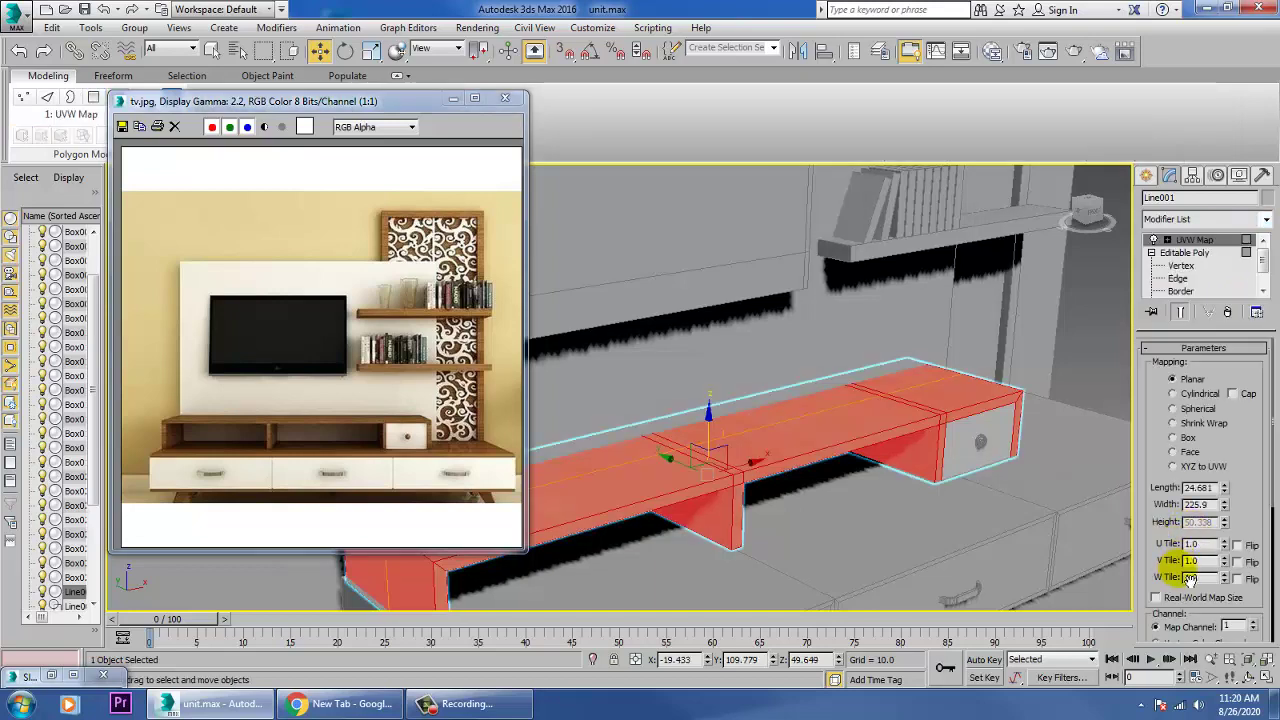
click(1184, 439)
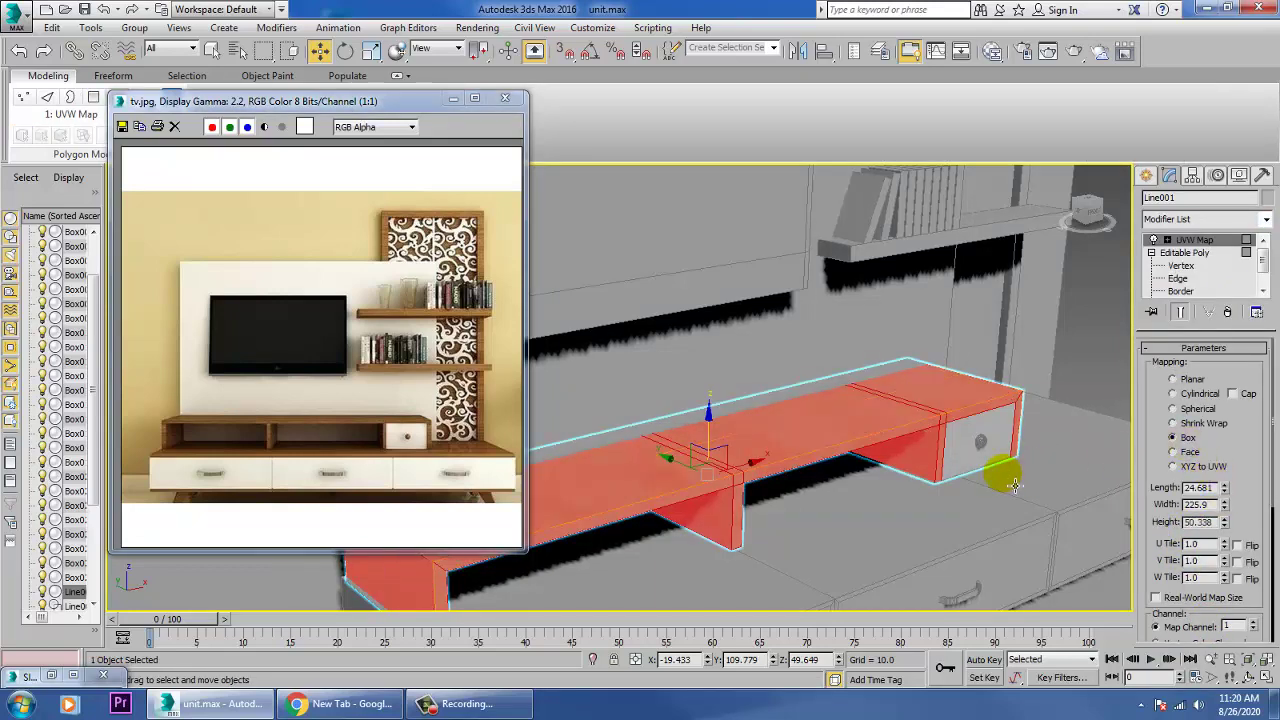
- Check the bench's wood texture, then collapse it to an Editable Poly
alt+middle_drag(977, 500, 993, 505)
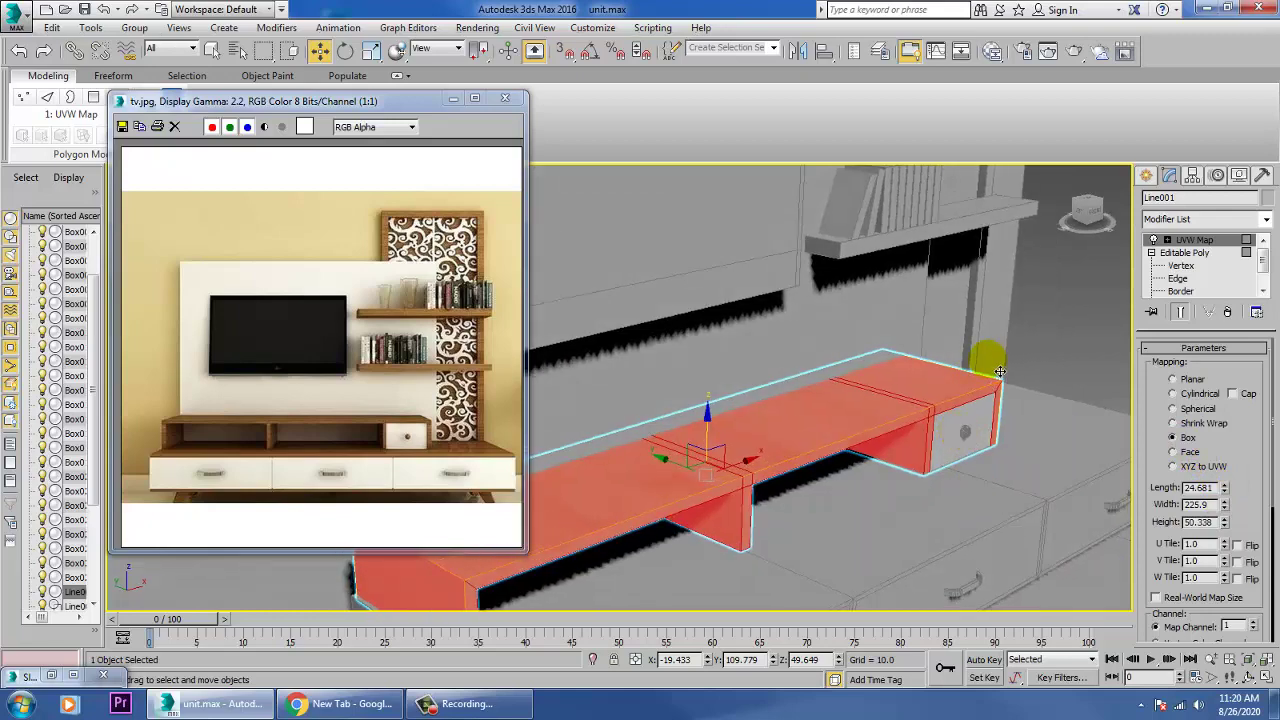
click(966, 386)
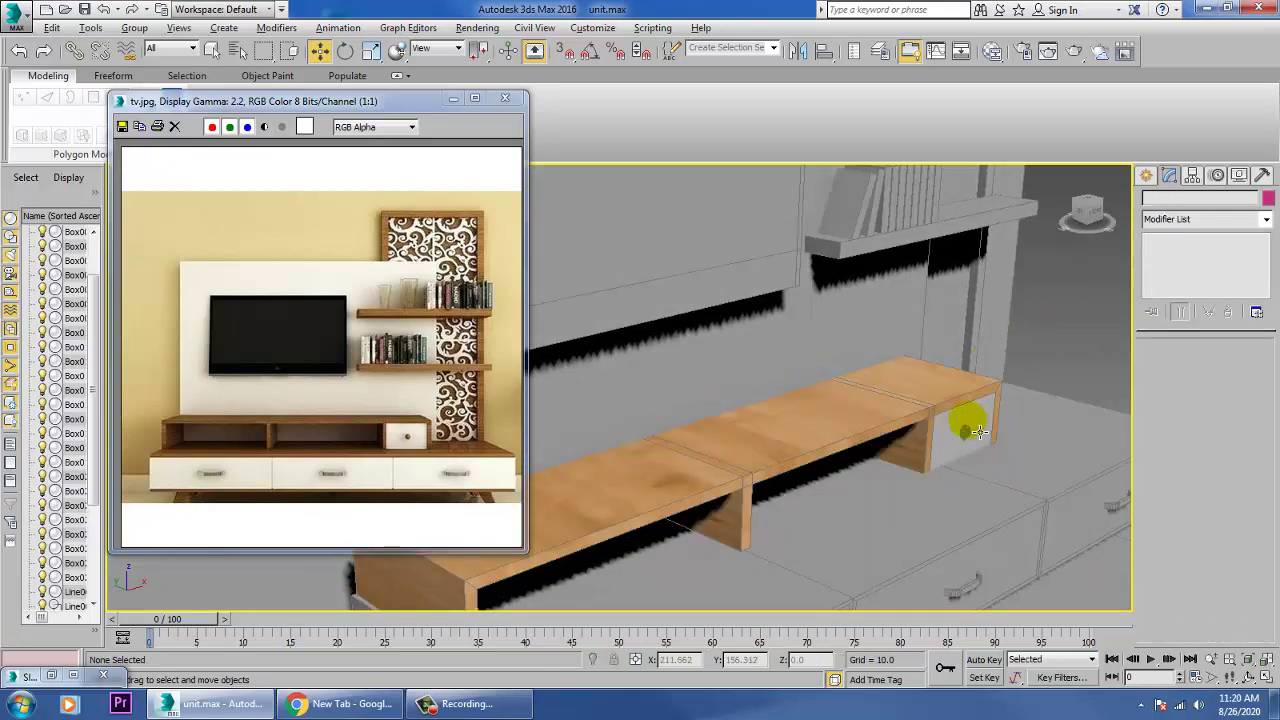
alt+middle_drag(971, 414, 939, 437)
click(918, 434)
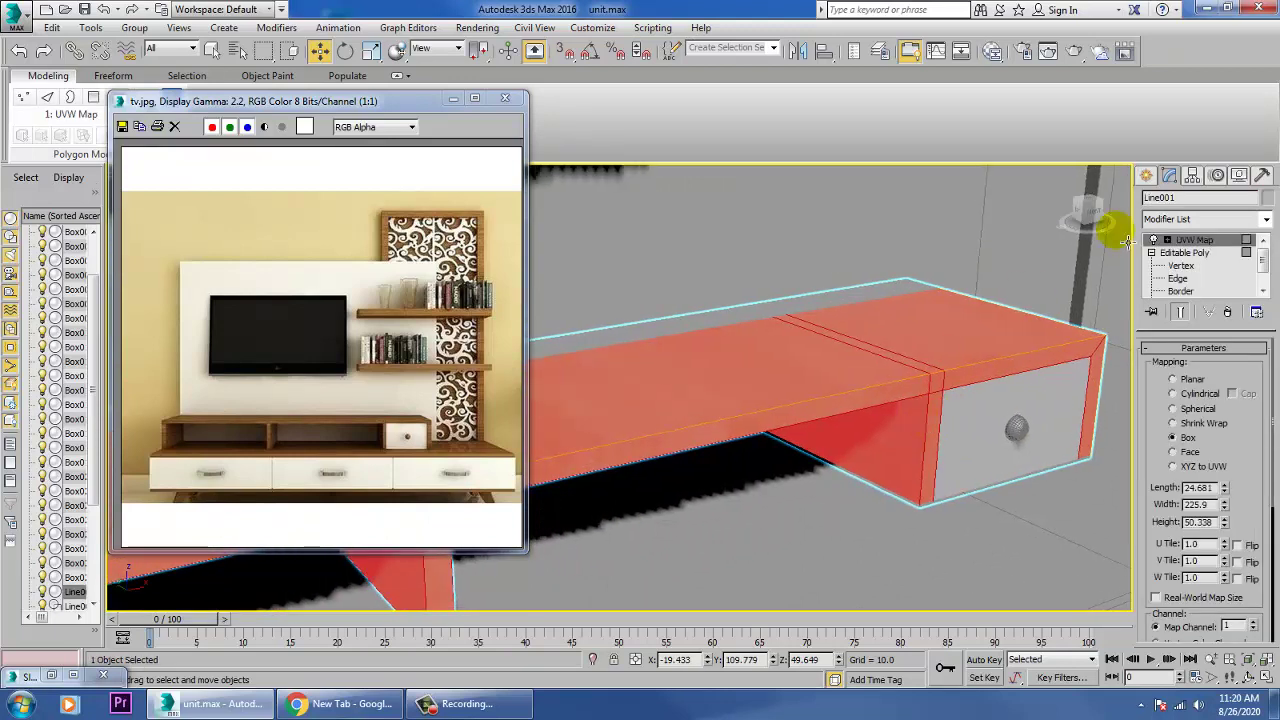
right_click(920, 366)
mouse_move(990, 526)
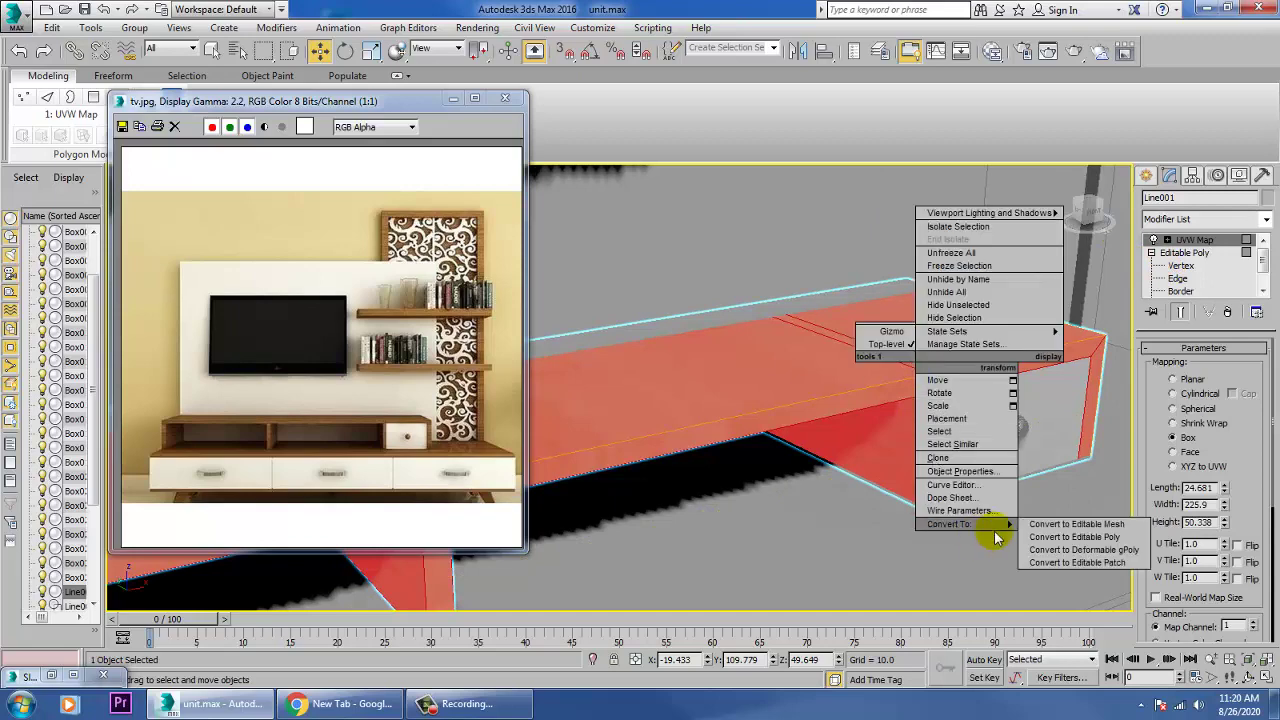
click(1062, 537)
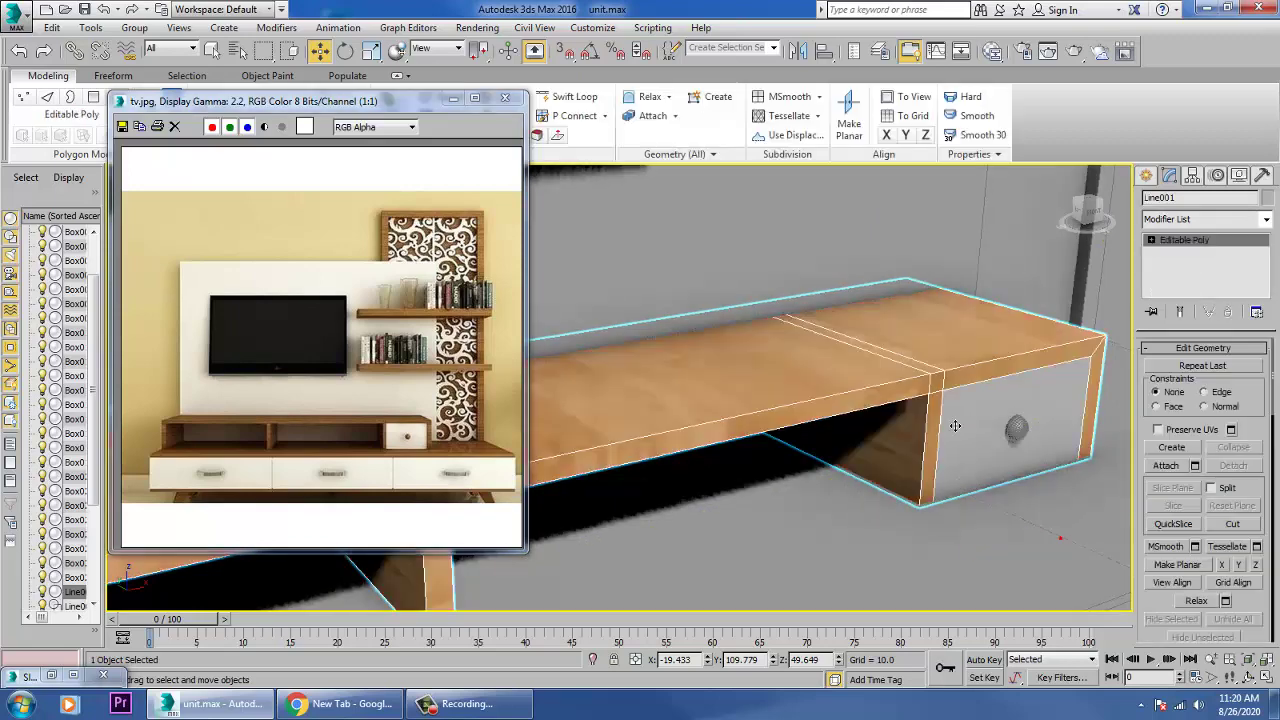
scroll(955, 426, down, 6)
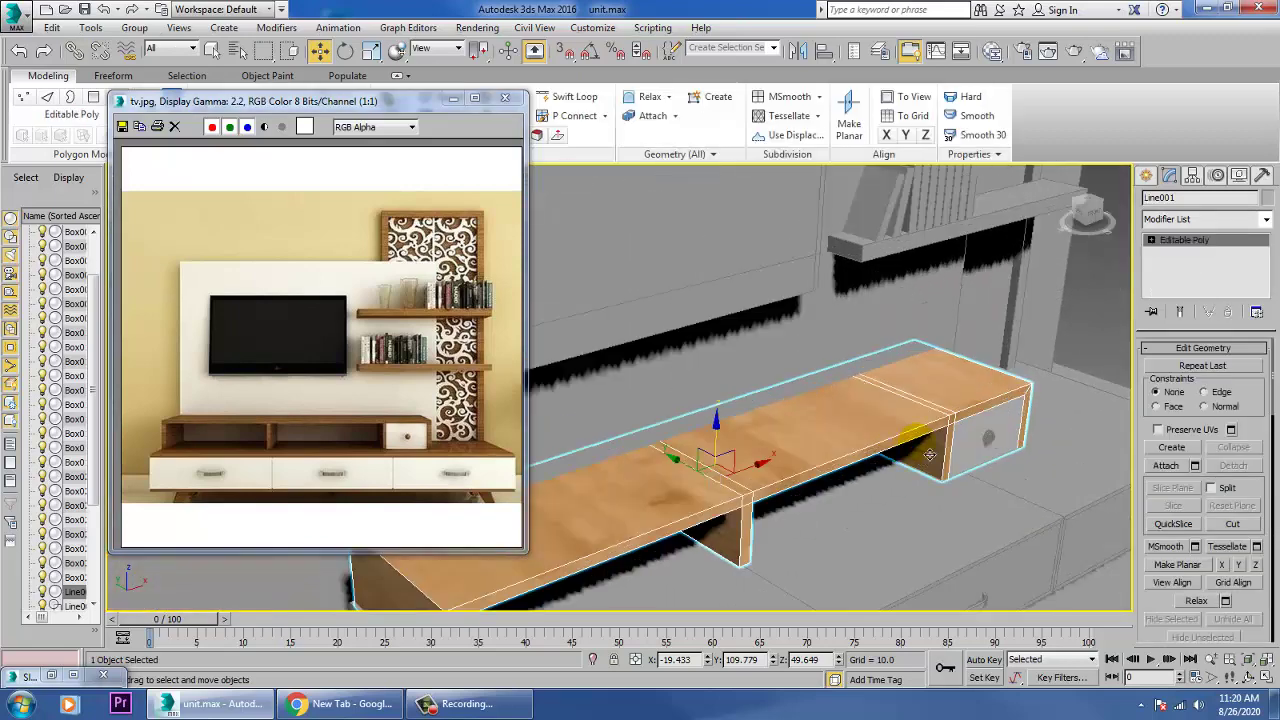
key(m)
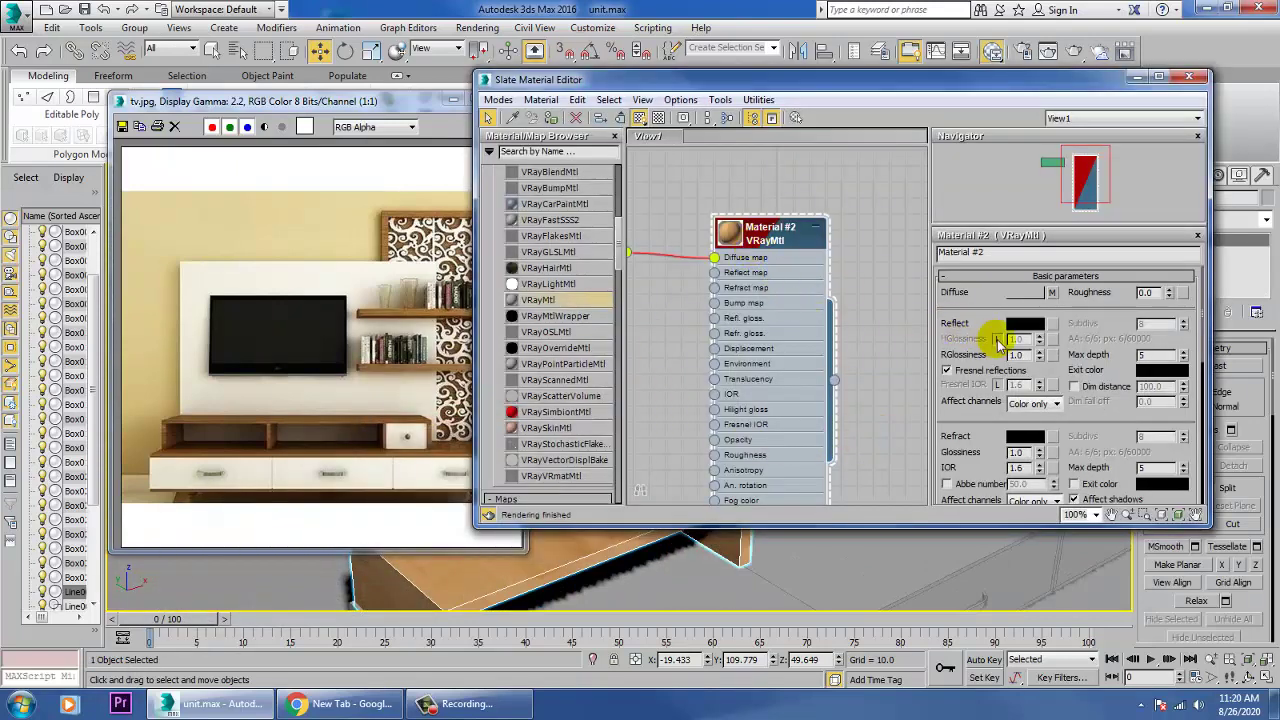
- Set the material's reflection to RGB 45,45,45 and rename Material #2 to 'wood'
click(1026, 324)
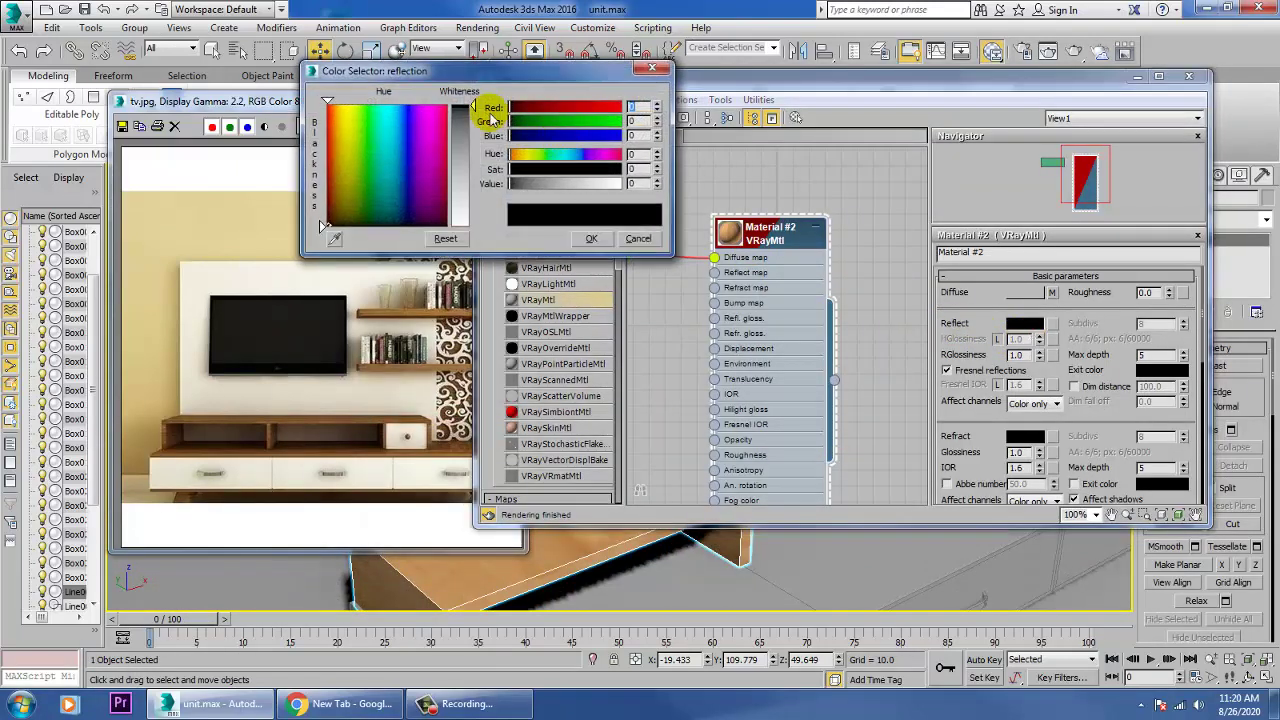
drag(477, 108, 476, 127)
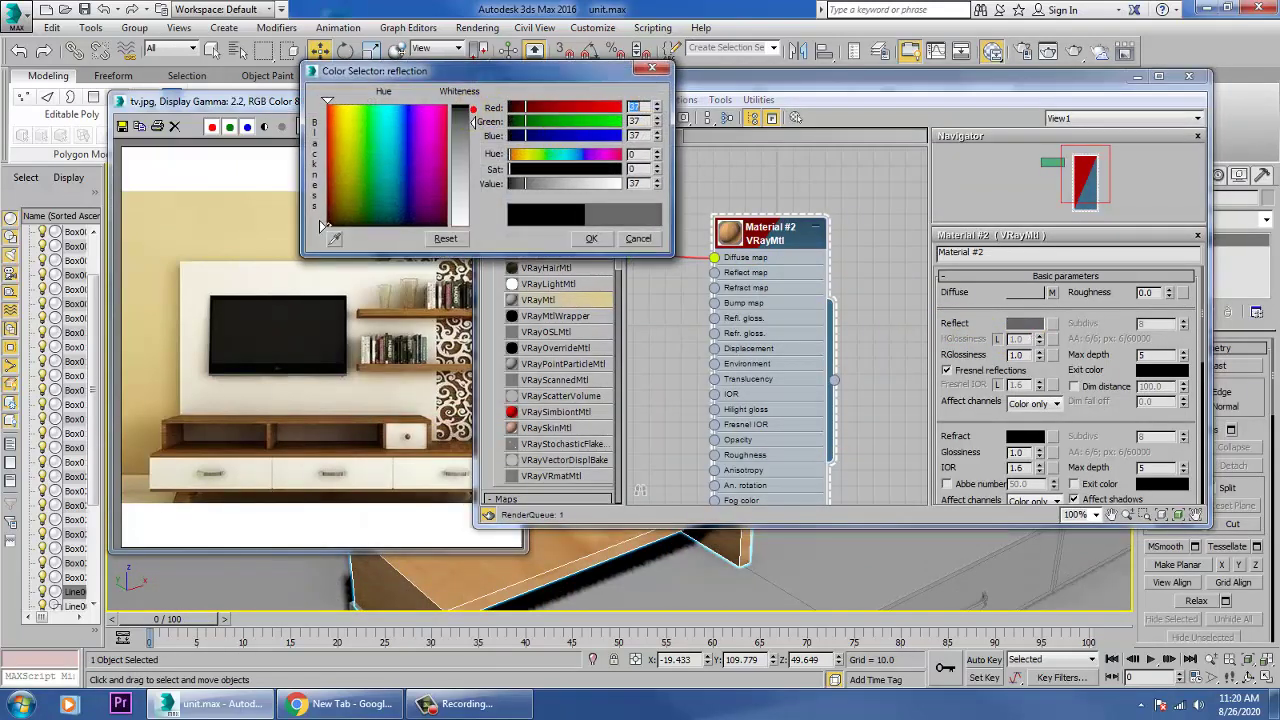
click(592, 240)
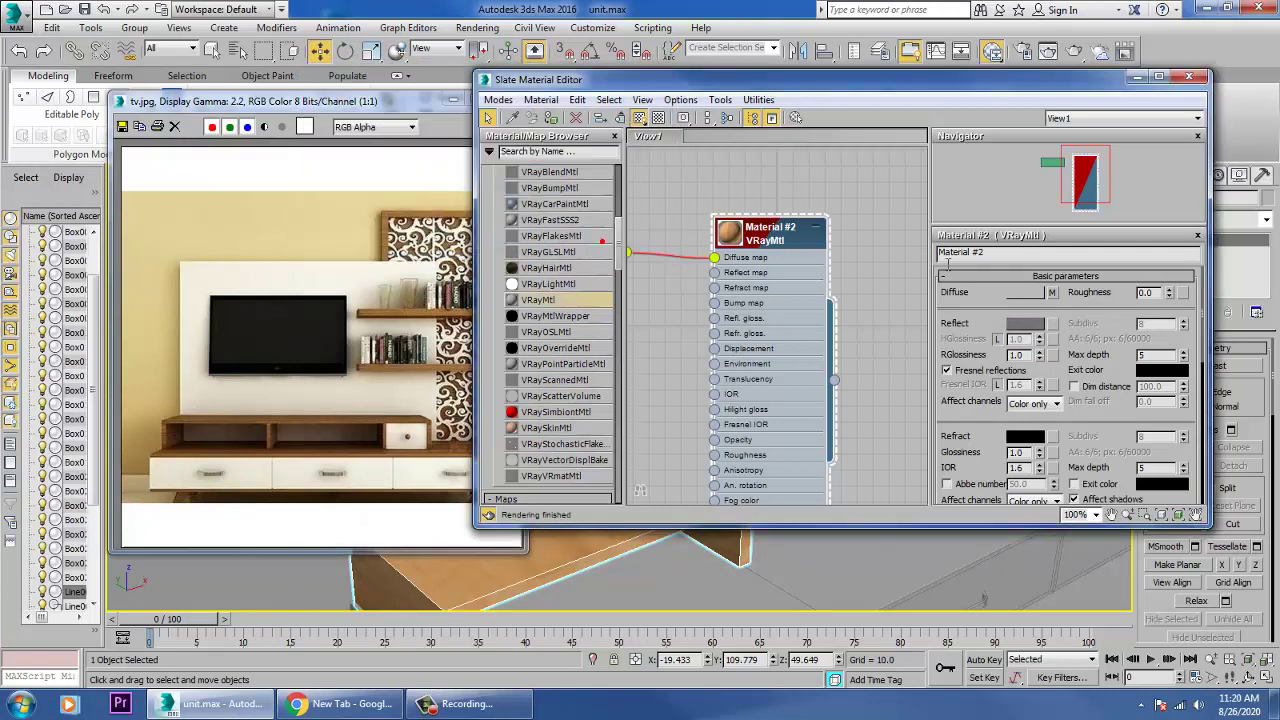
click(1012, 250)
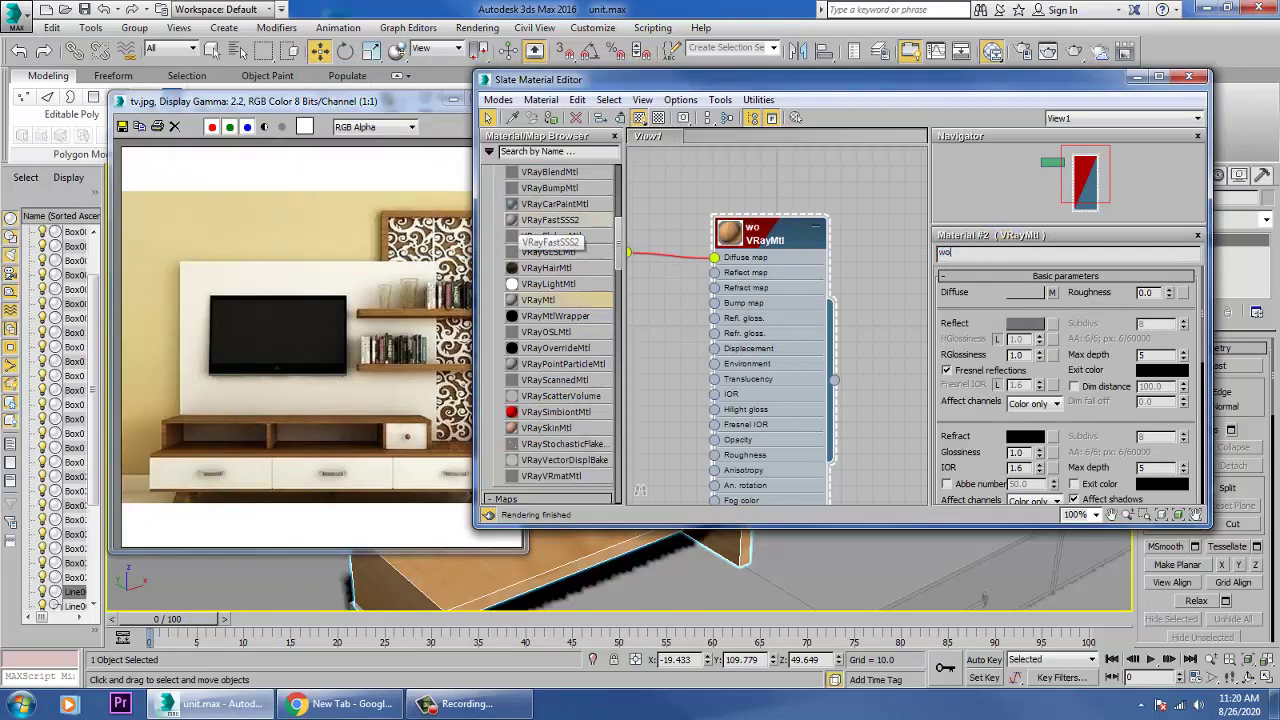
click(1137, 77)
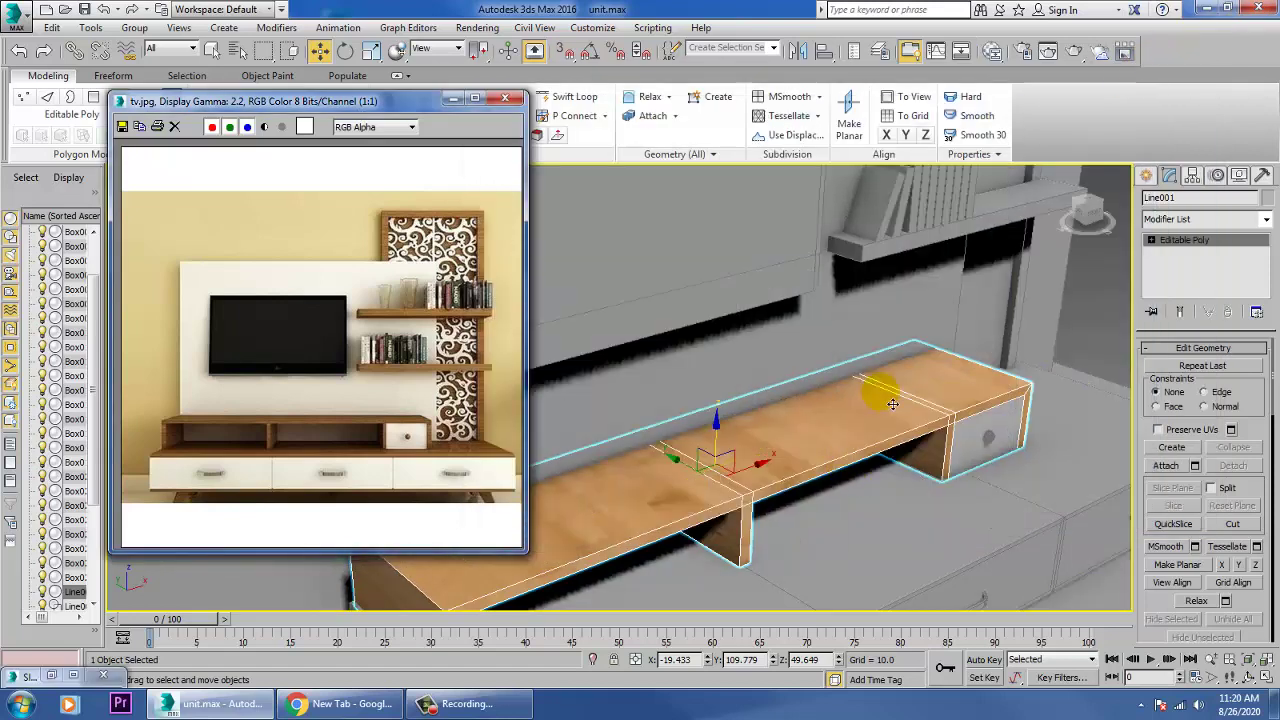
- Select the tall frame Line002 and assign it the wood material
scroll(893, 403, down, 10)
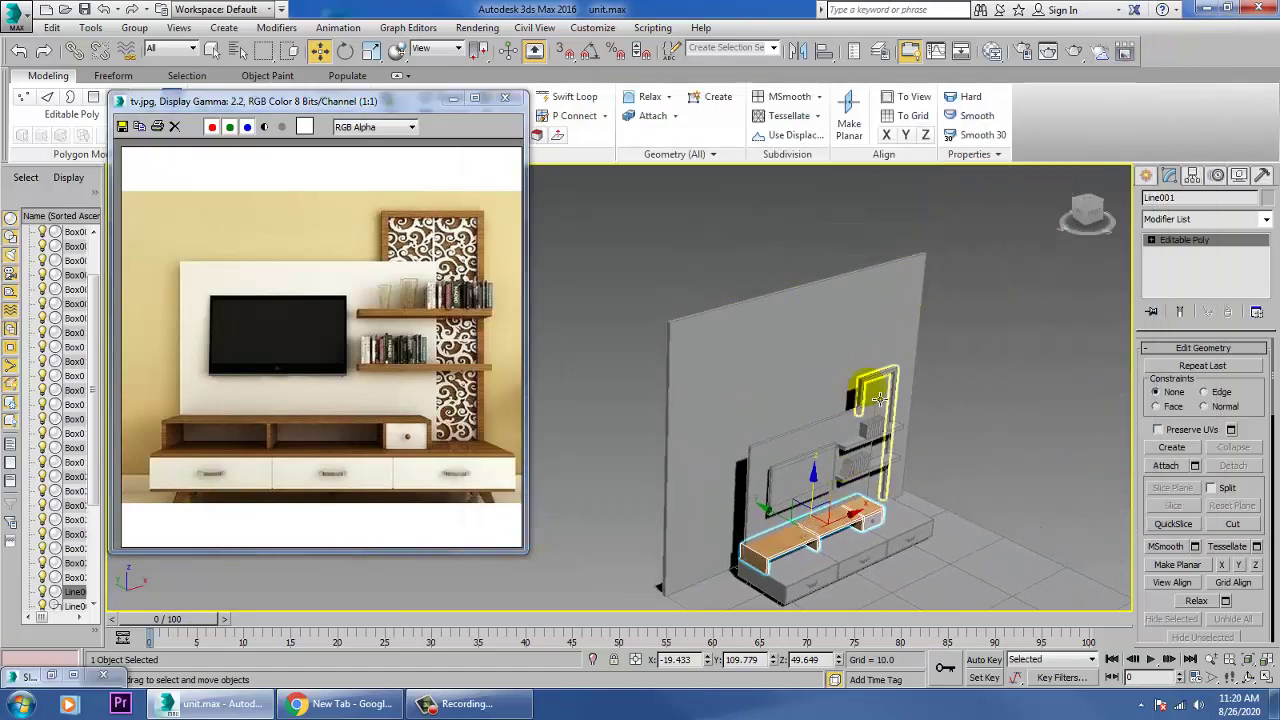
click(878, 399)
scroll(880, 402, up, 5)
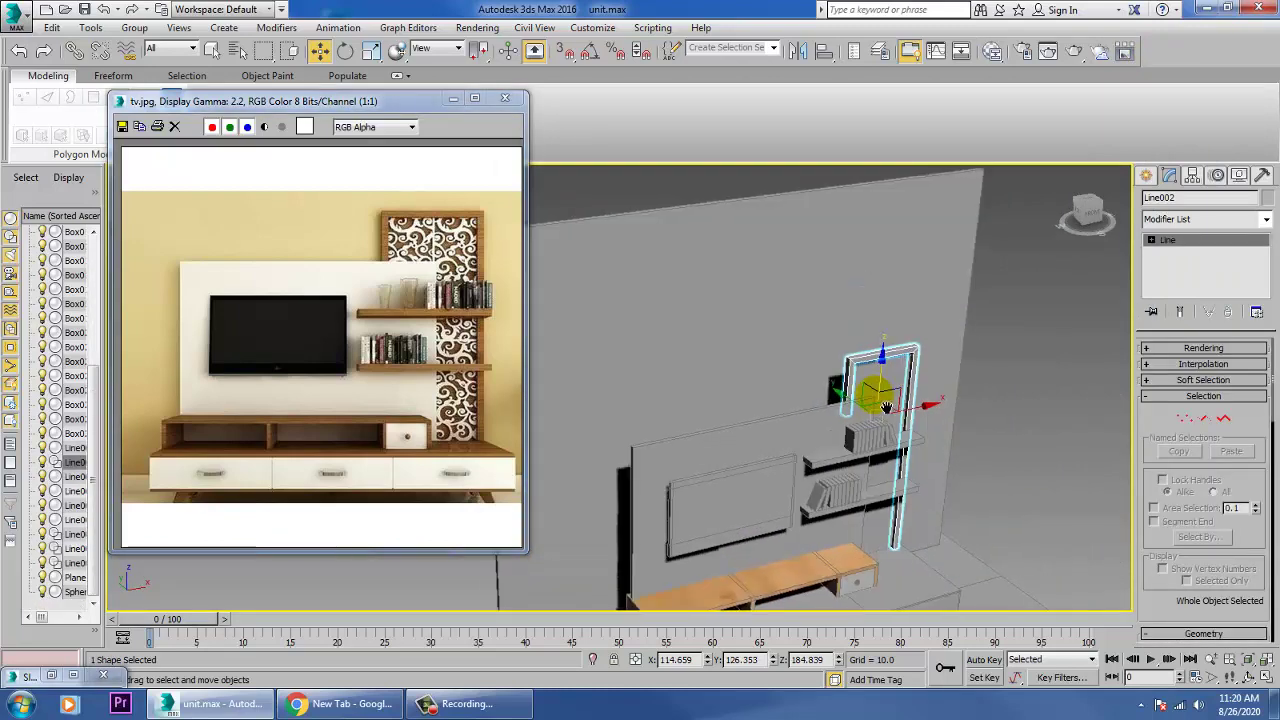
scroll(886, 407, up, 3)
key(m)
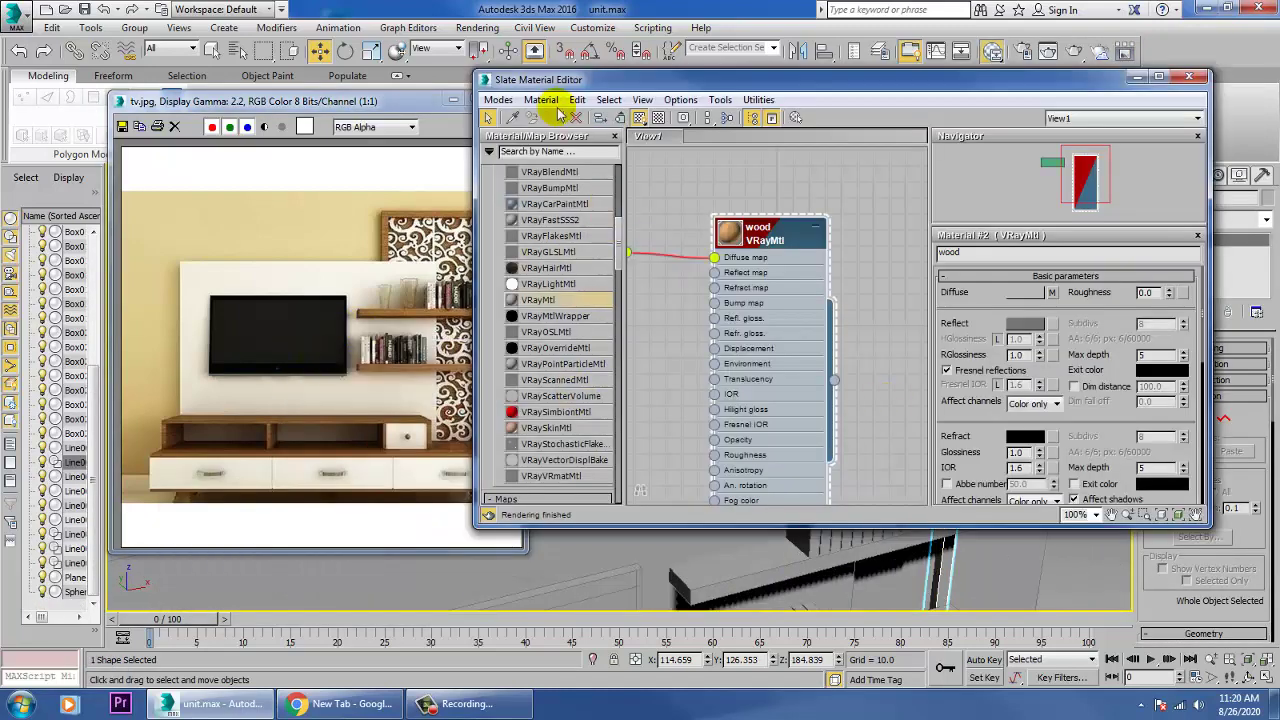
click(1137, 79)
click(1236, 284)
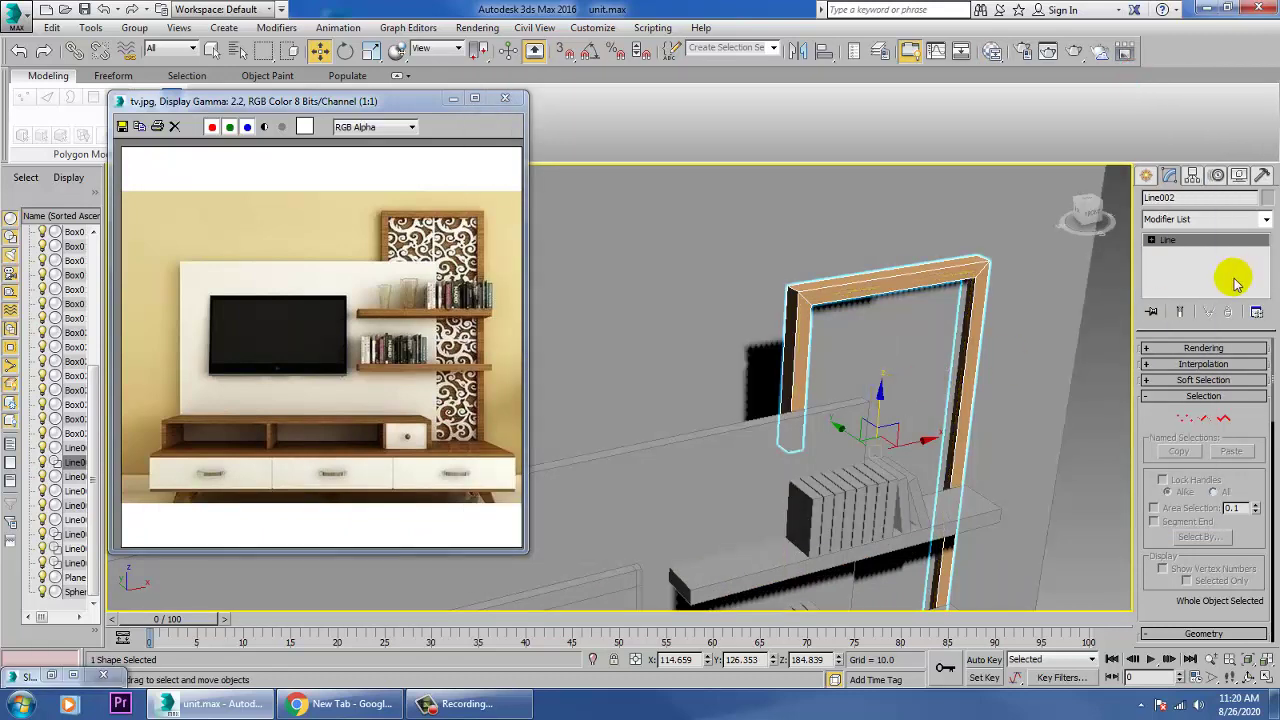
- Give the frame a Box UVW Map and widen its mapping width
click(1265, 222)
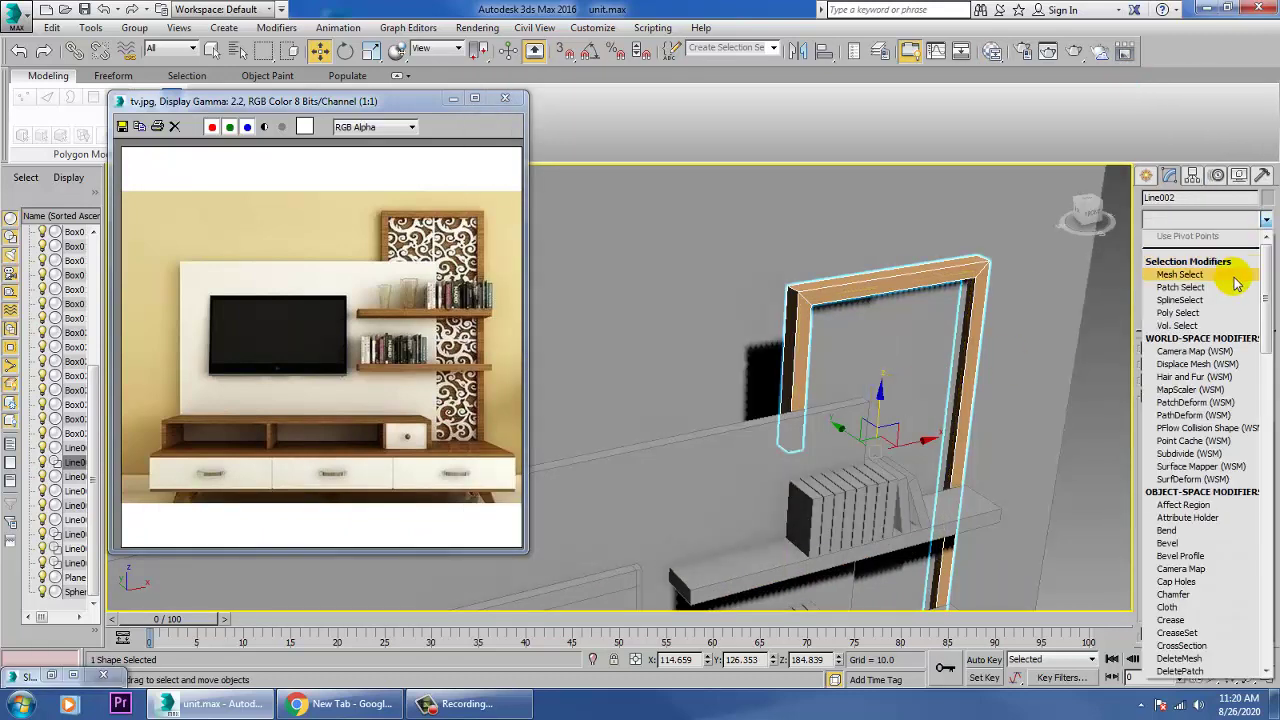
scroll(1240, 300, down, 10)
click(1200, 527)
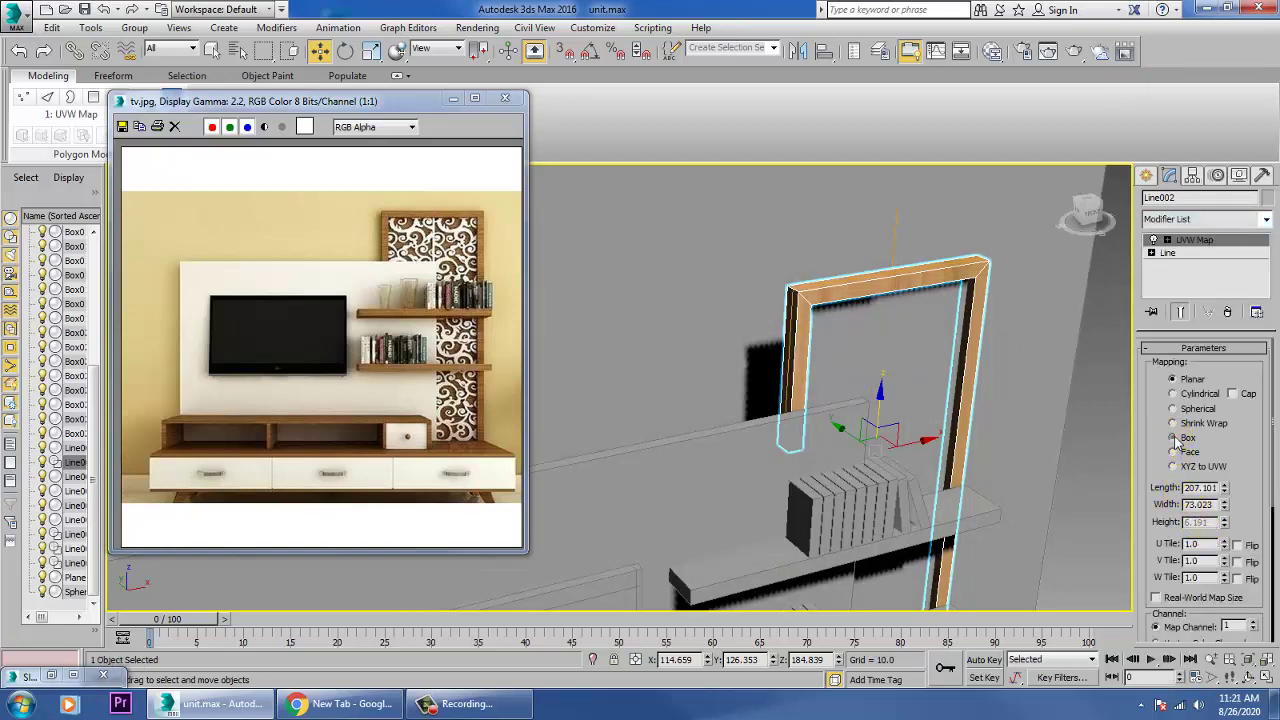
click(1174, 438)
alt+middle_drag(929, 423, 1029, 386)
click(1224, 524)
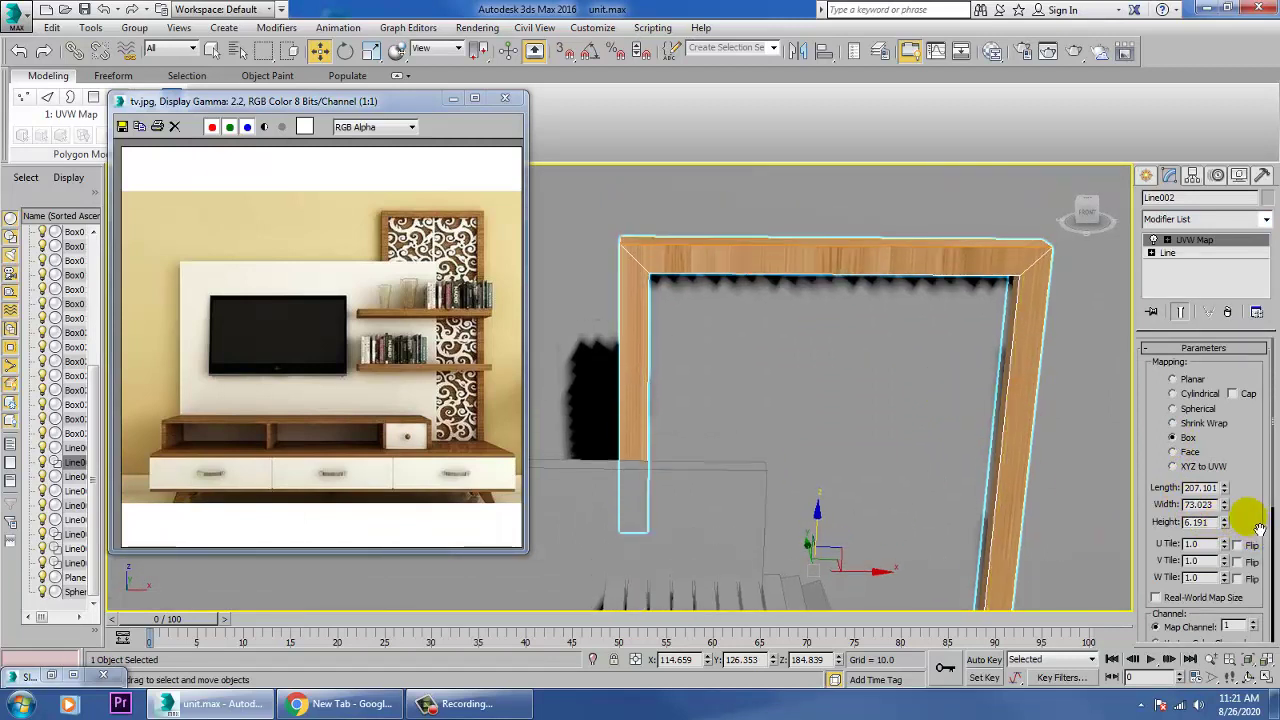
drag(1230, 508, 1163, 297)
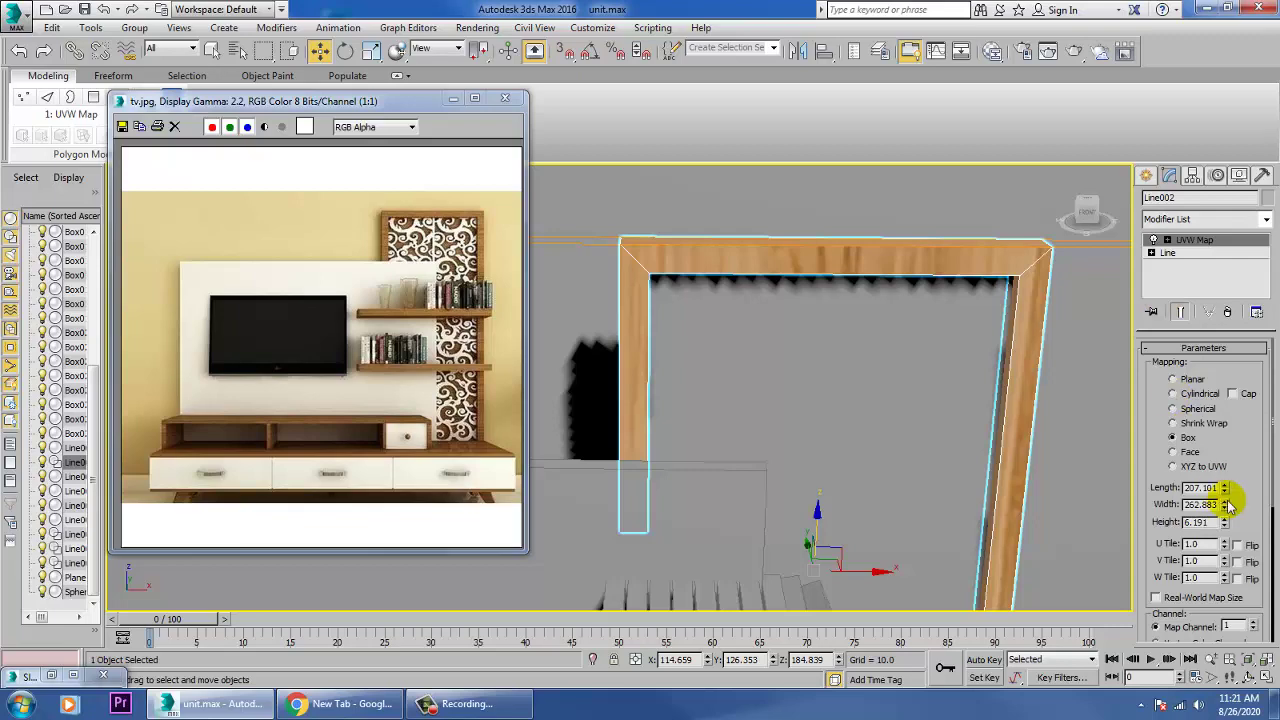
drag(1224, 488, 1252, 580)
right_click(1252, 580)
scroll(1074, 403, up, 4)
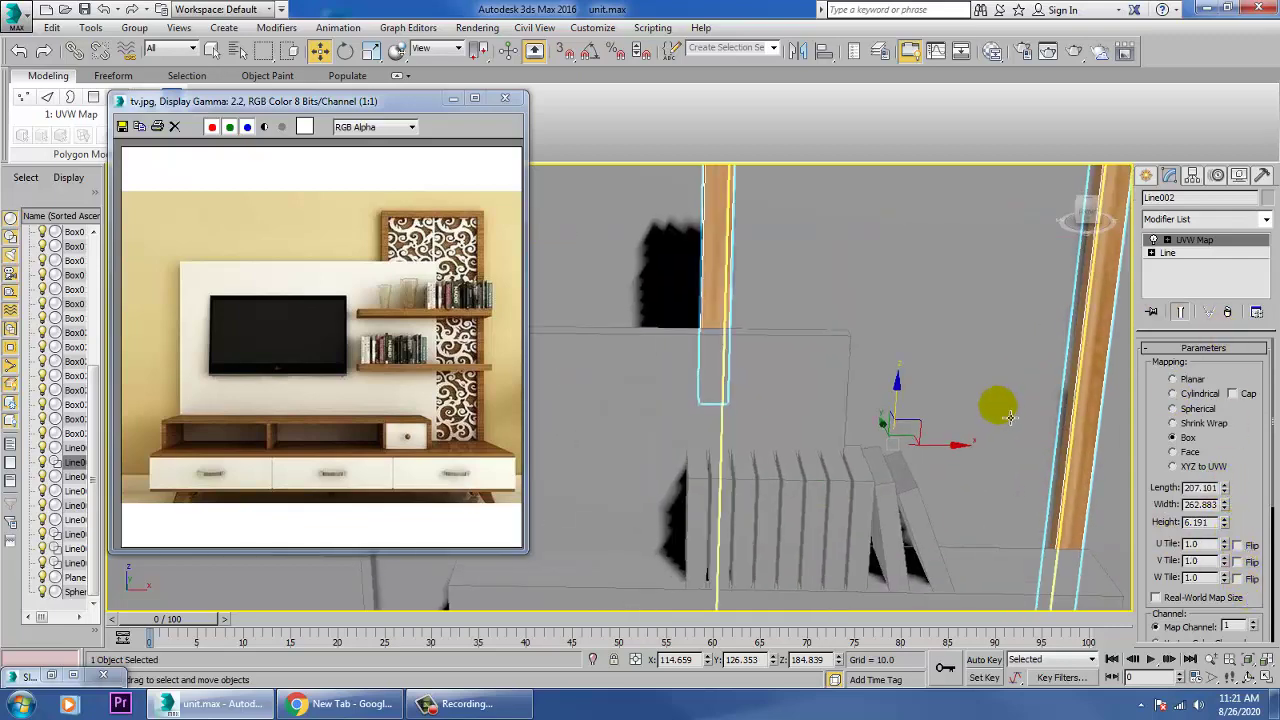
scroll(1005, 435, down, 10)
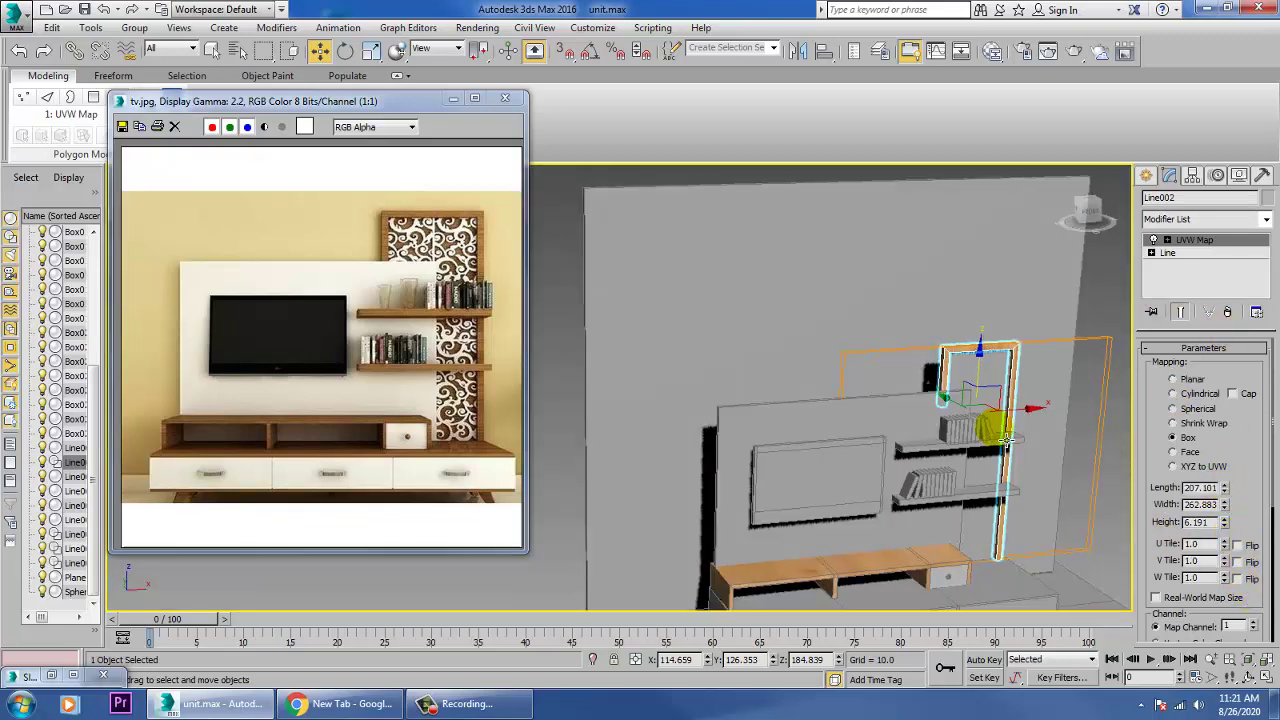
- Collapse the frame to an Editable Poly
right_click(990, 342)
mouse_move(1030, 502)
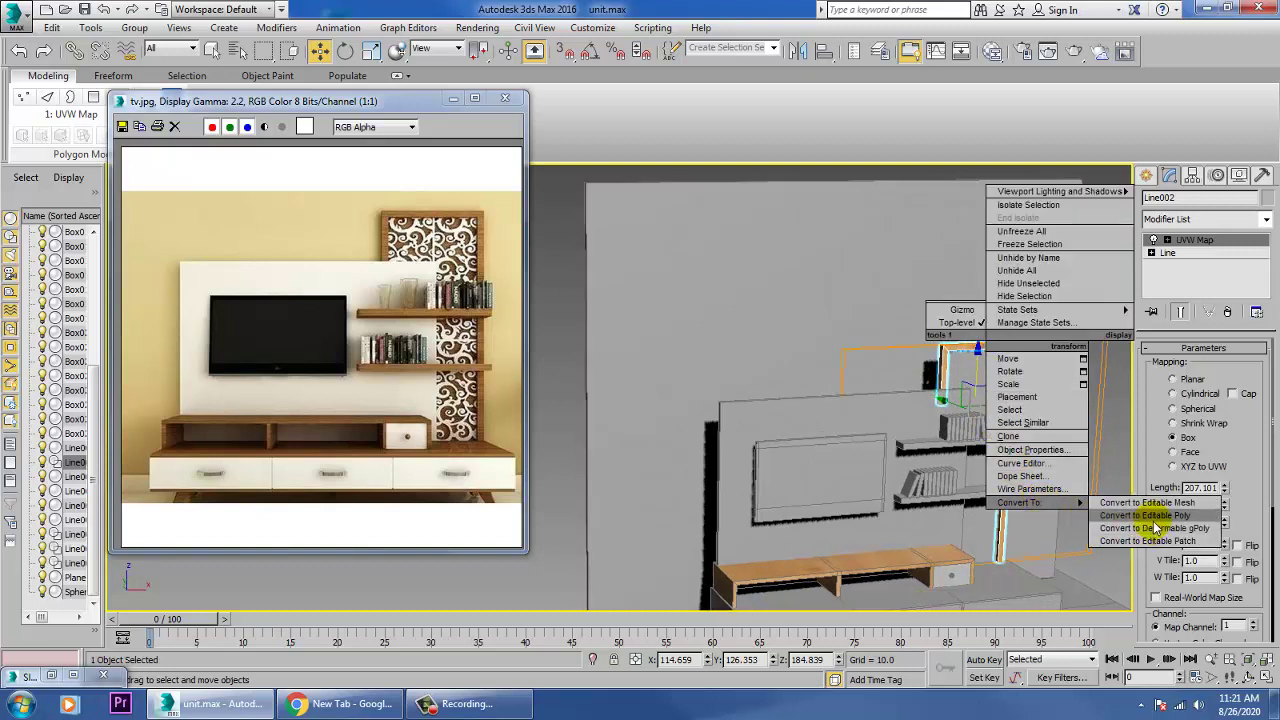
click(1152, 517)
click(1098, 450)
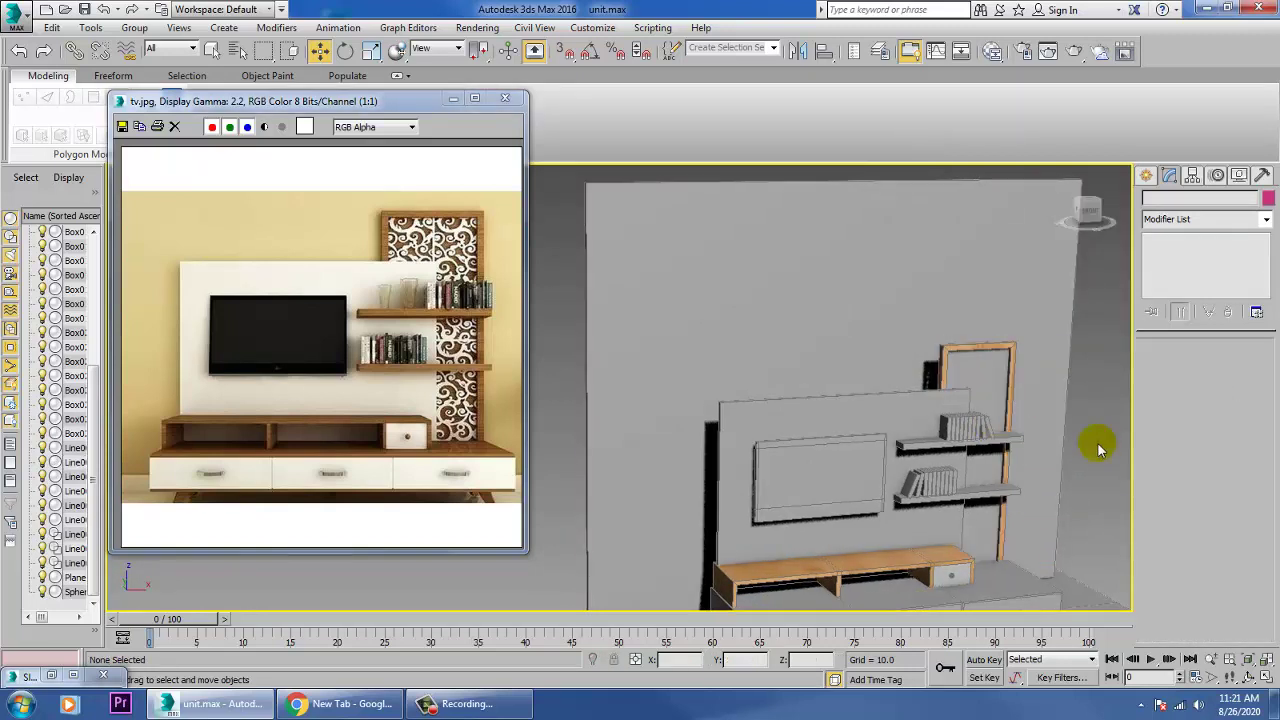
click(1000, 388)
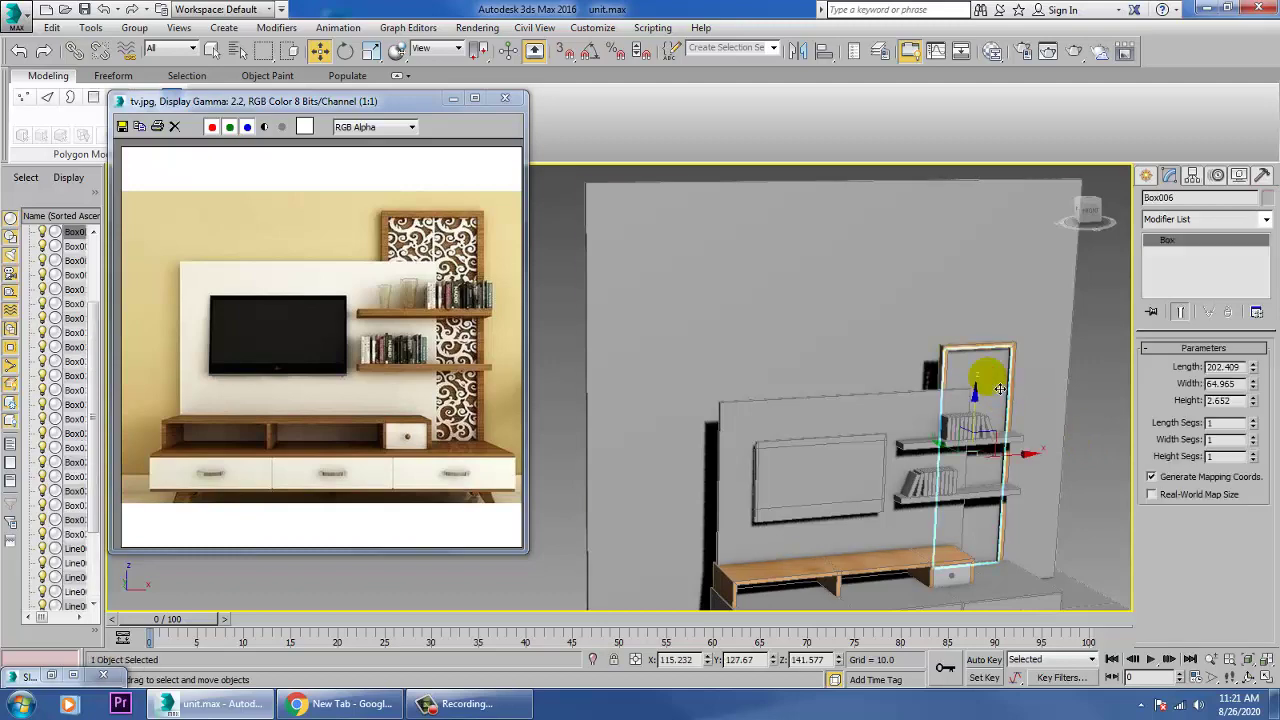
- Select both wall shelves and assign them the wood material
scroll(1000, 388, up, 5)
alt+middle_drag(986, 374, 894, 406)
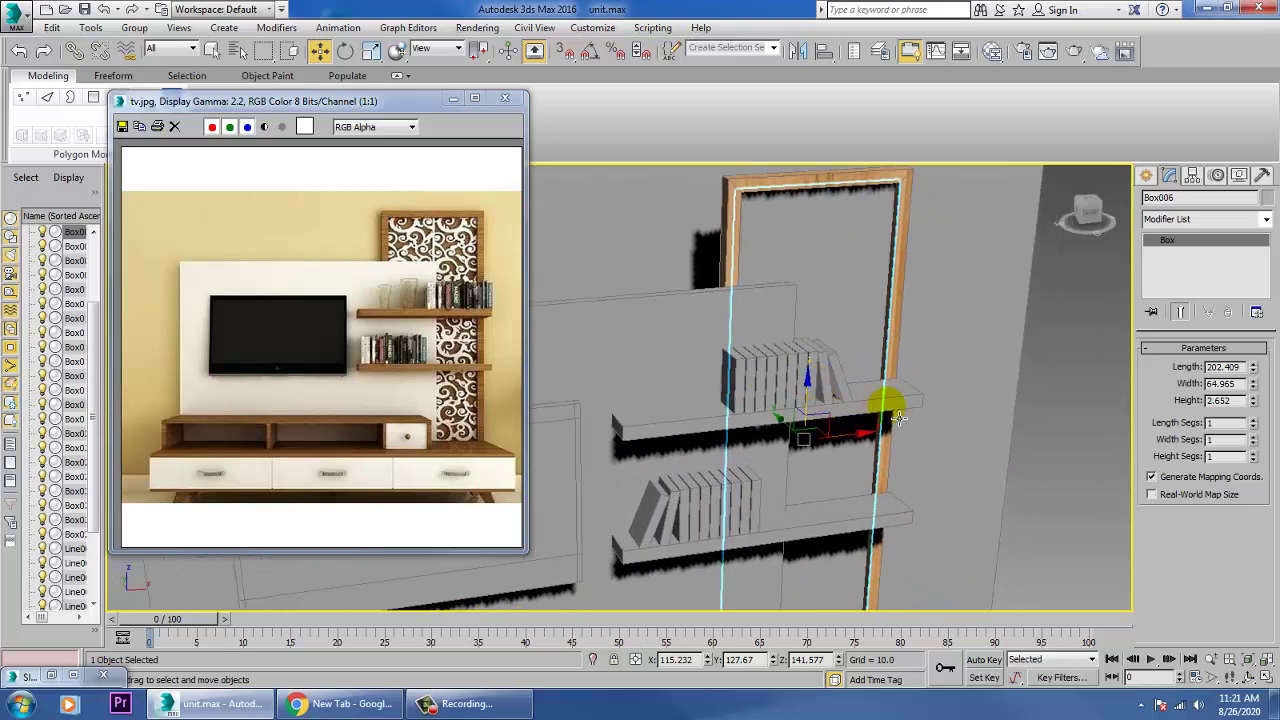
click(882, 420)
ctrl+click(843, 523)
alt+middle_drag(843, 523, 882, 323)
key(m)
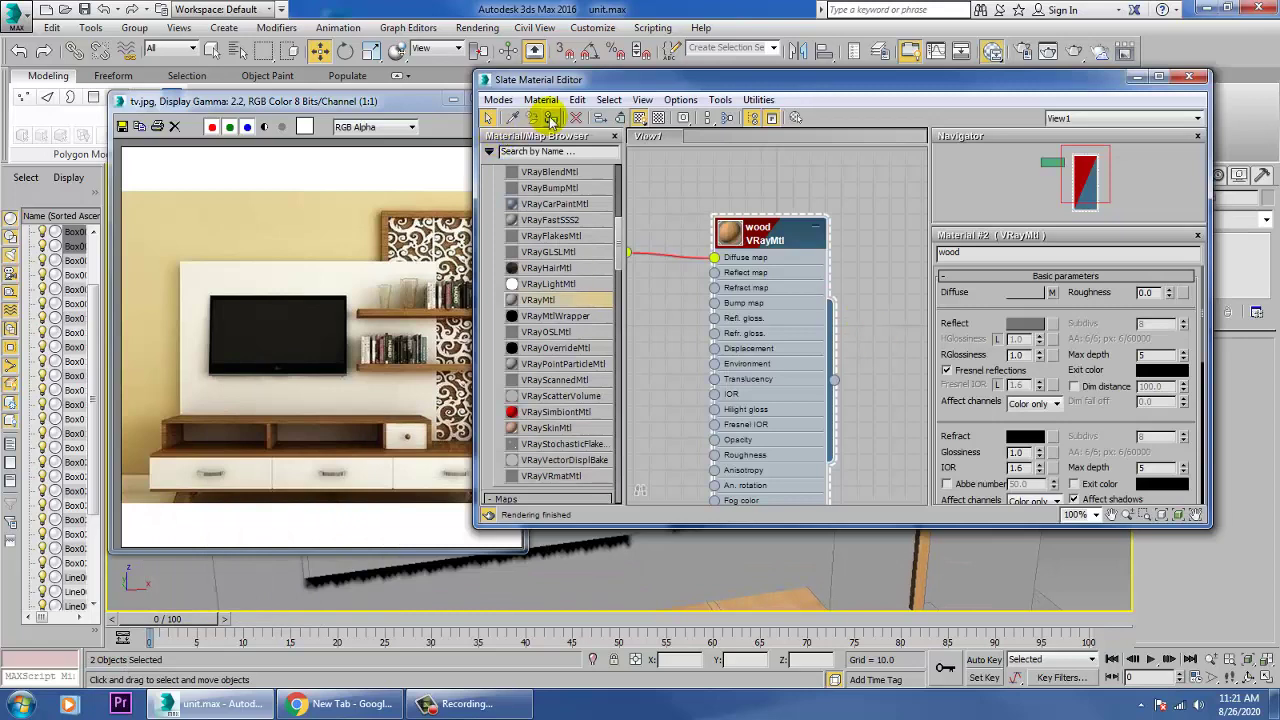
click(1137, 78)
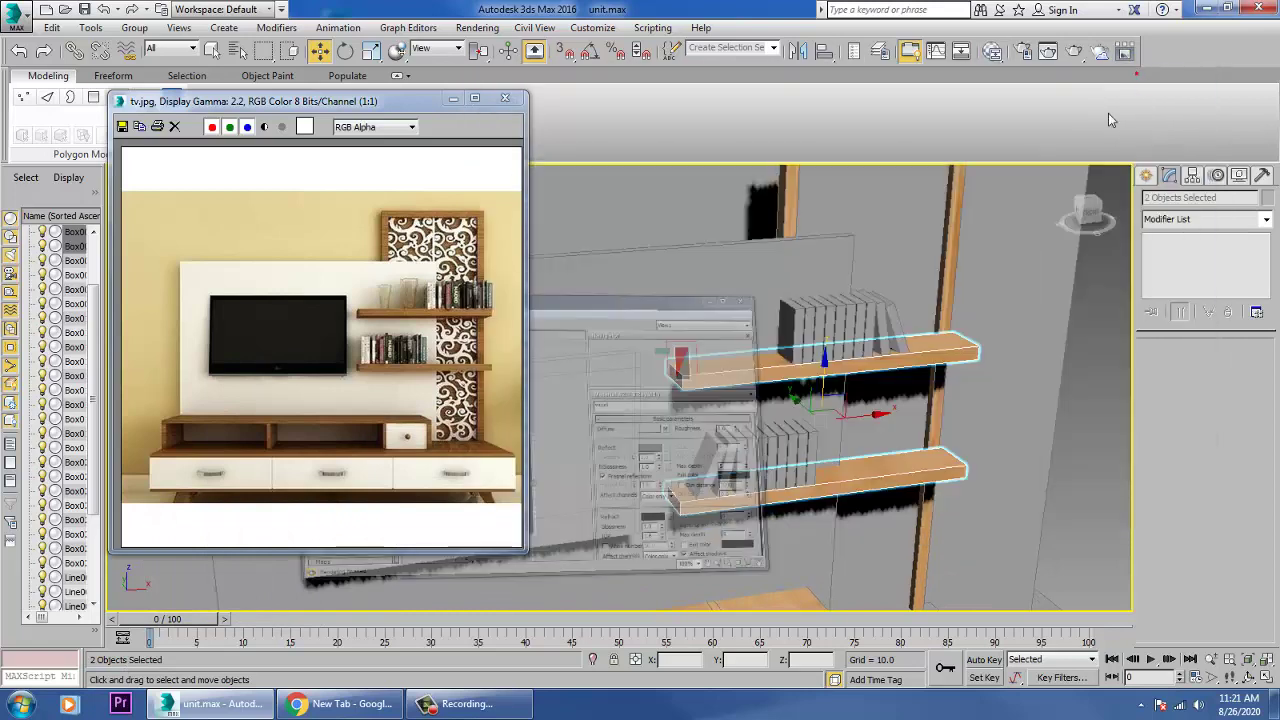
- Give the upper shelf a Box UVW Map with mapping length 26.305
click(1078, 397)
click(946, 358)
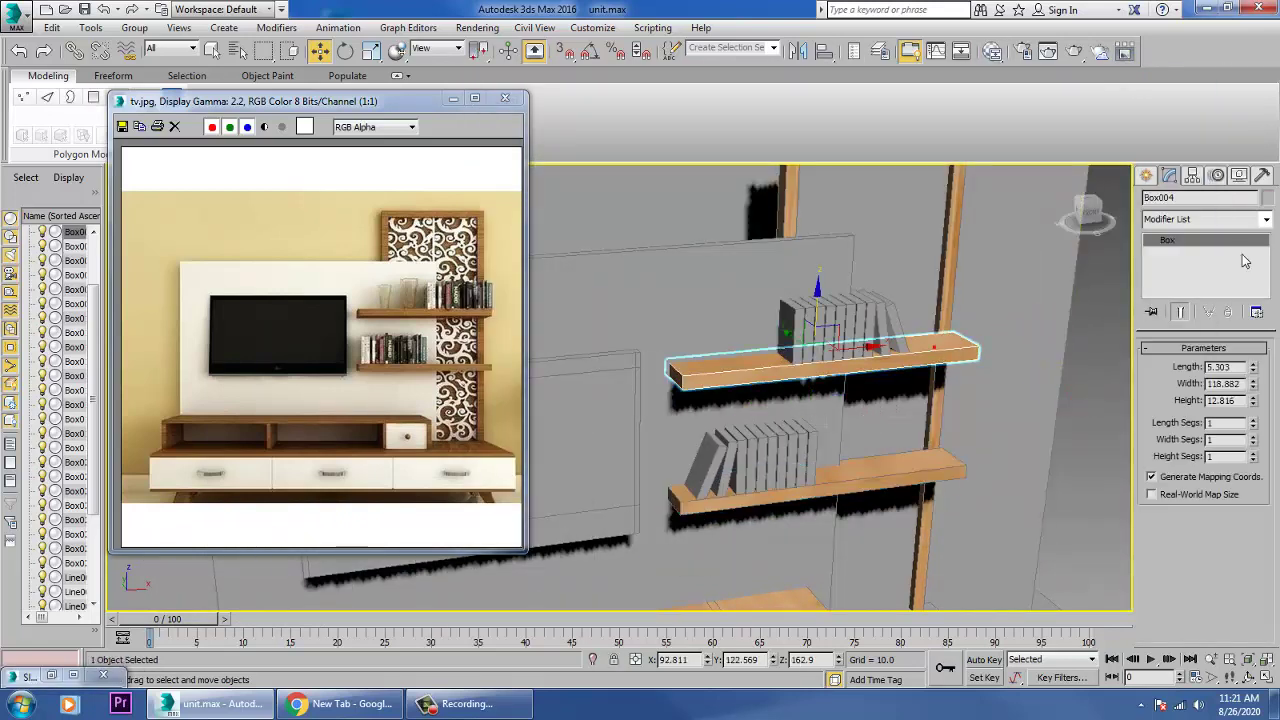
click(1265, 220)
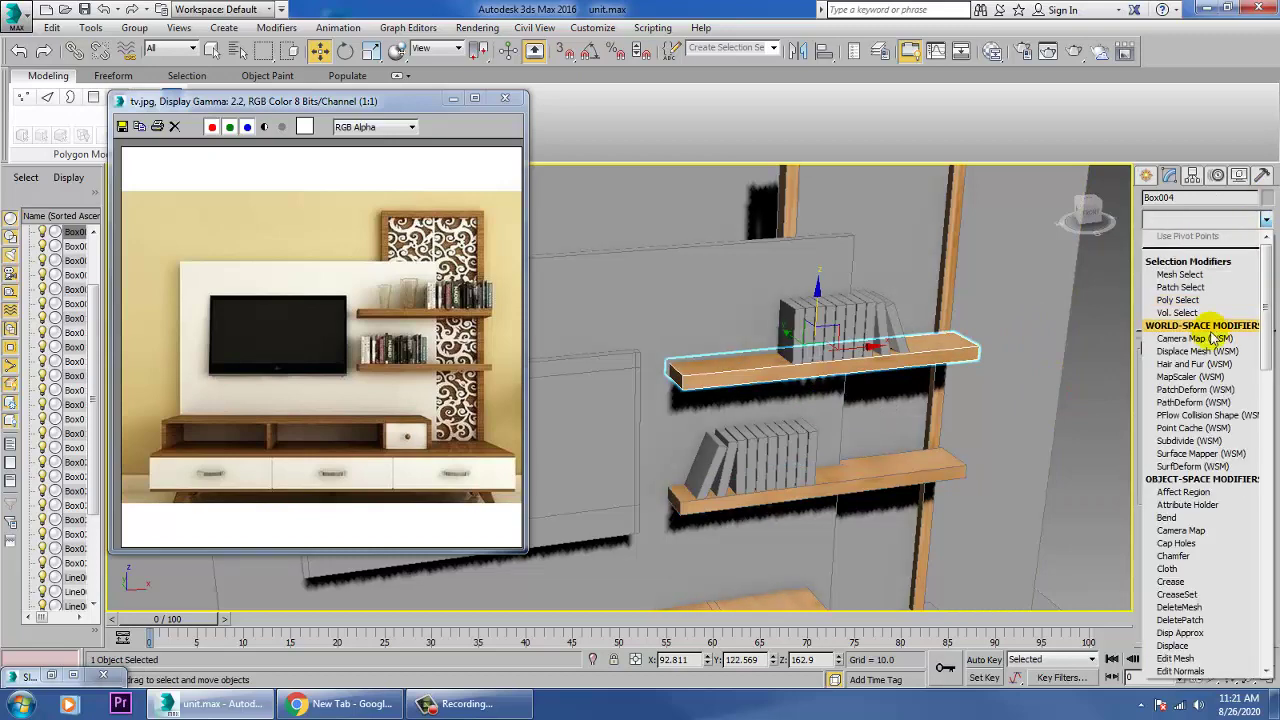
scroll(1214, 334, down, 5)
click(1211, 529)
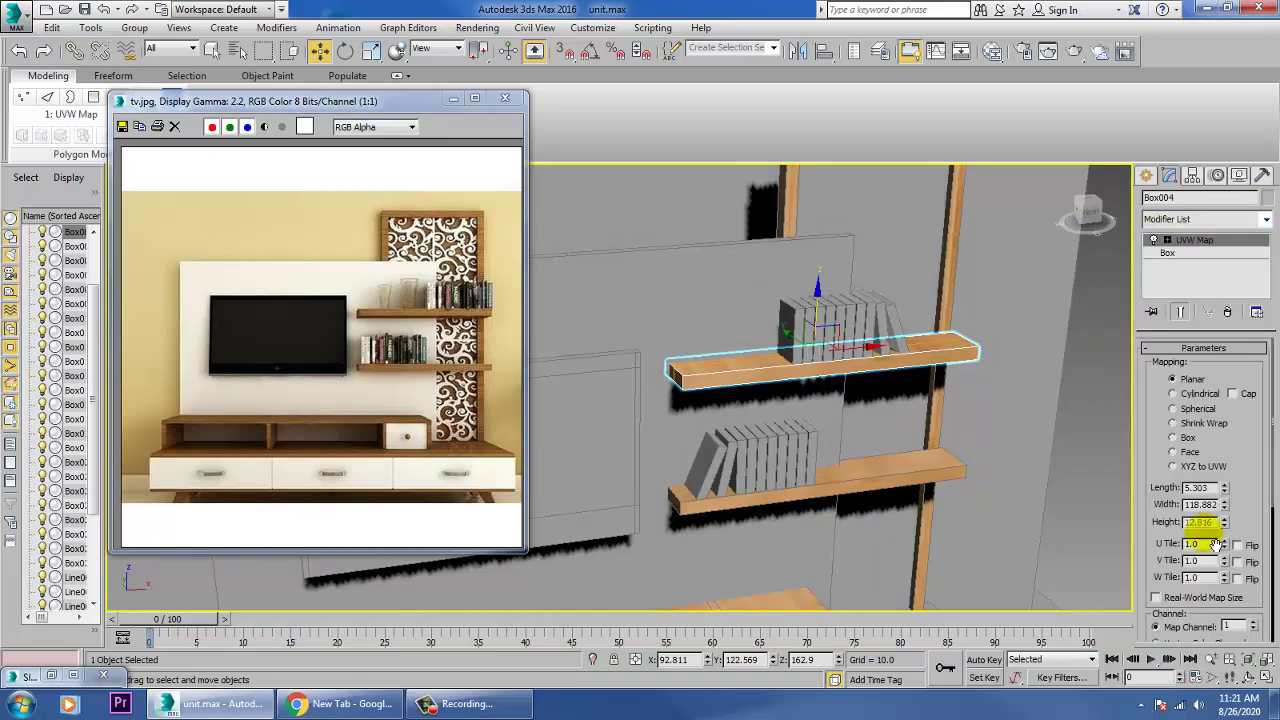
click(1183, 441)
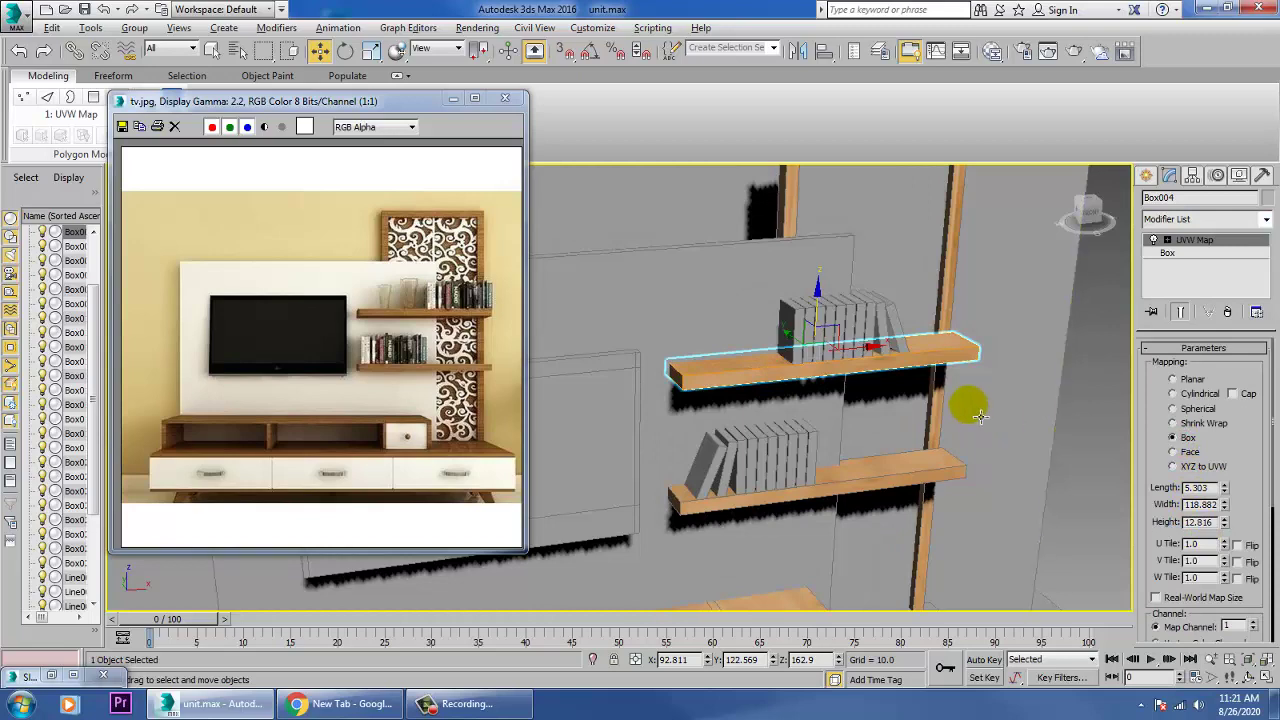
alt+middle_drag(980, 415, 849, 414)
scroll(800, 400, up, 5)
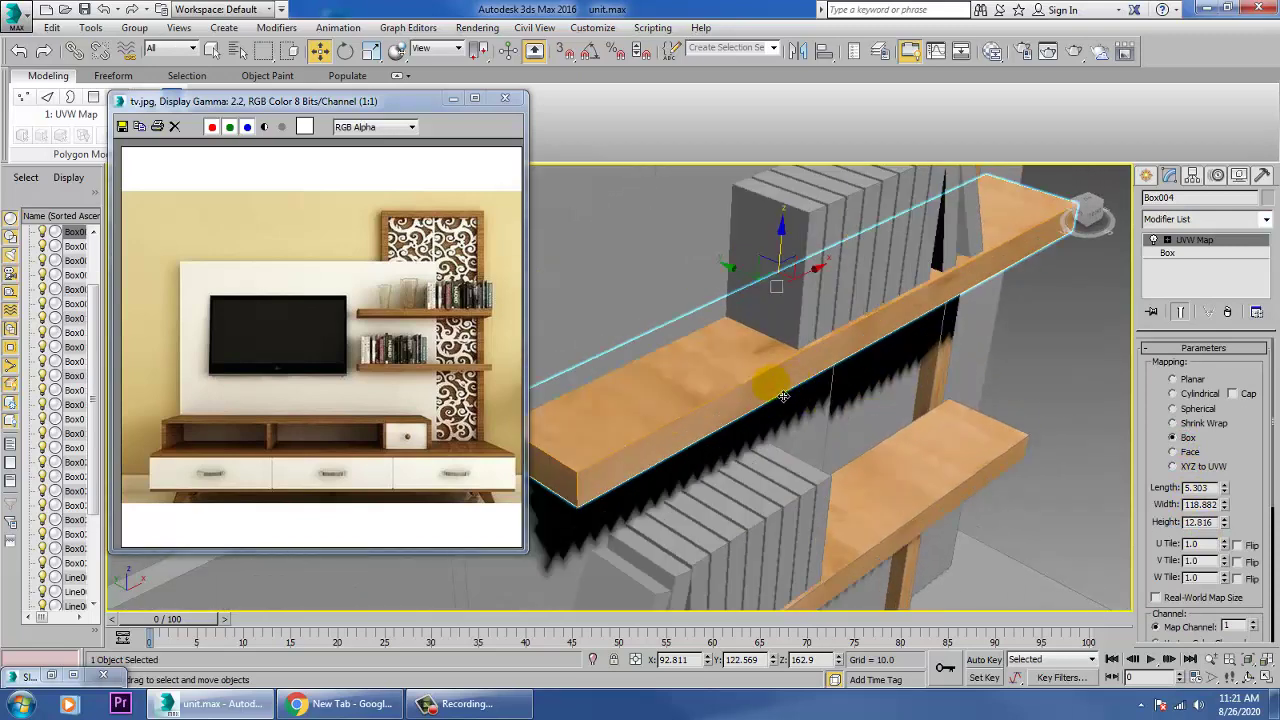
scroll(783, 397, up, 3)
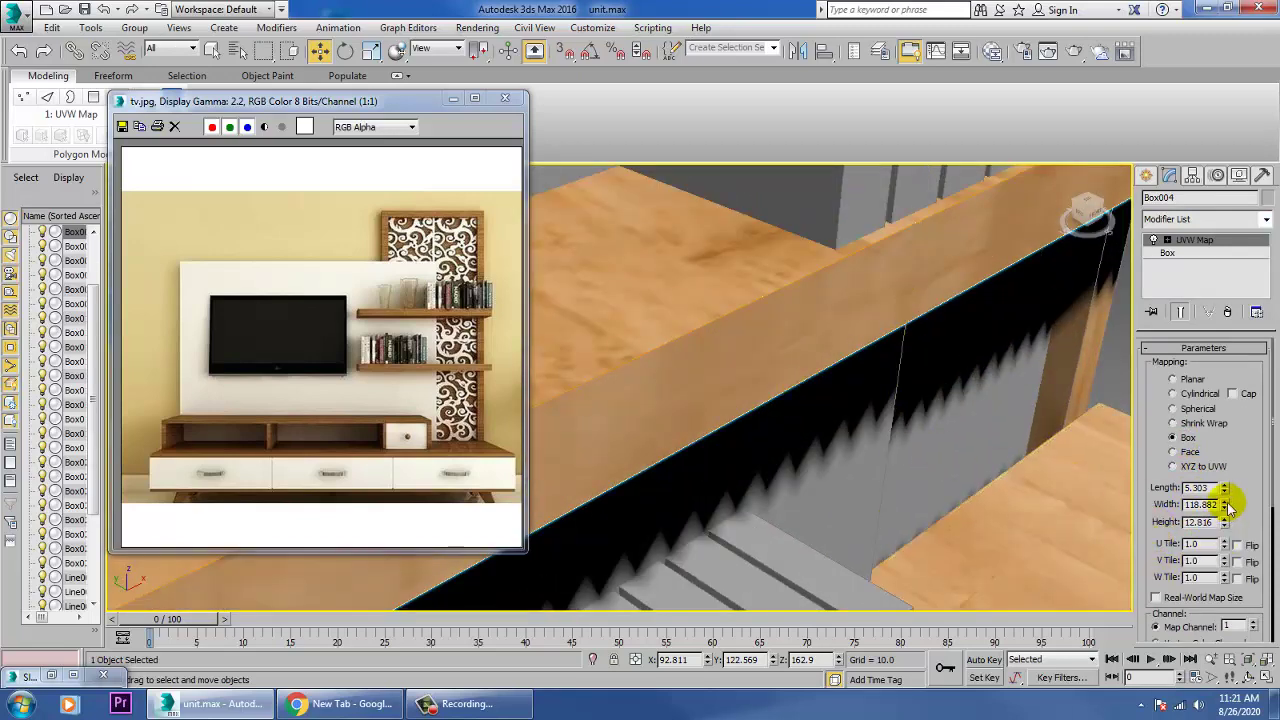
drag(1223, 488, 1234, 430)
click(1192, 176)
scroll(1005, 375, down, 5)
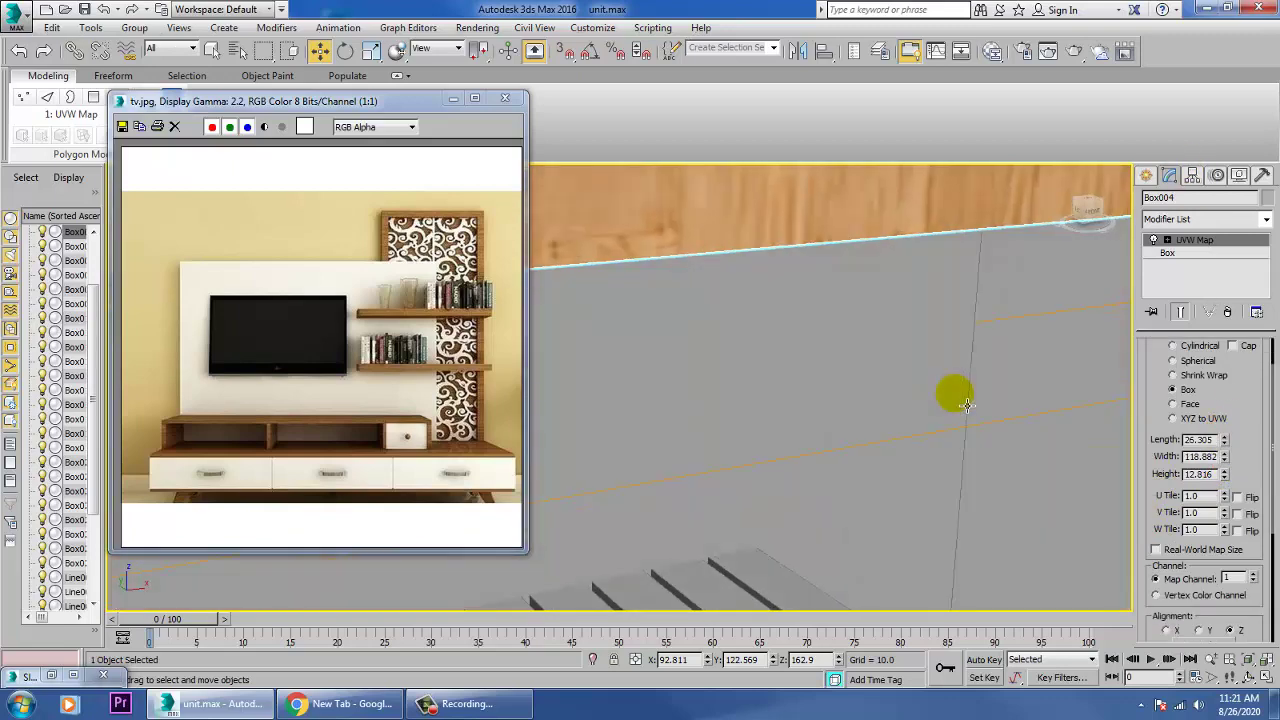
- Give the lower shelf a Box UVW Map (width 118.882) and convert it to Editable Poly
click(1015, 572)
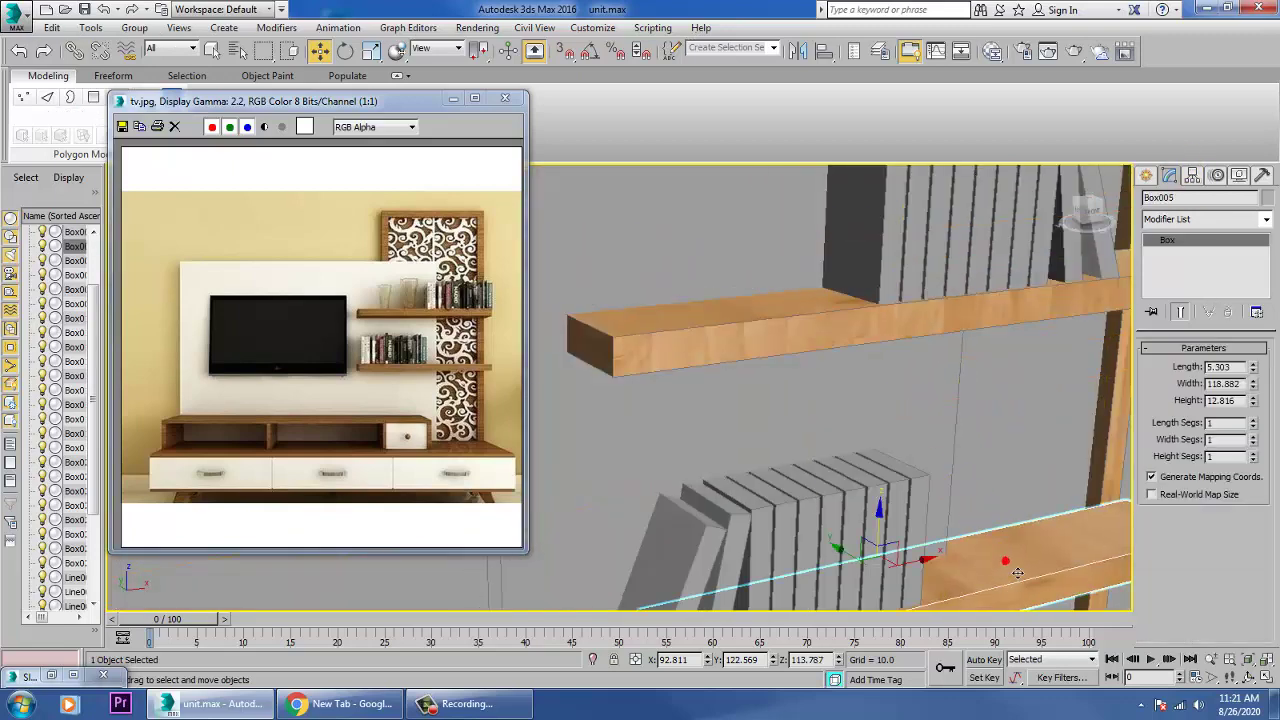
click(1264, 220)
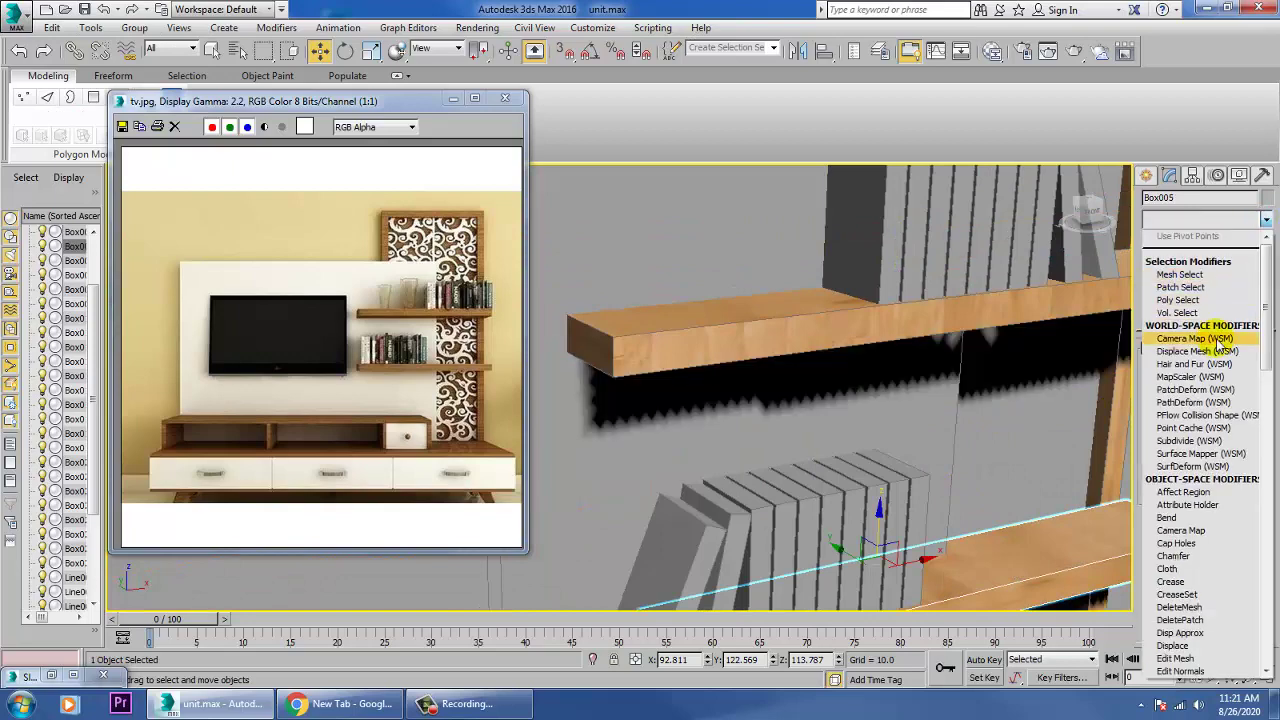
scroll(1215, 345, down, 20)
click(1182, 527)
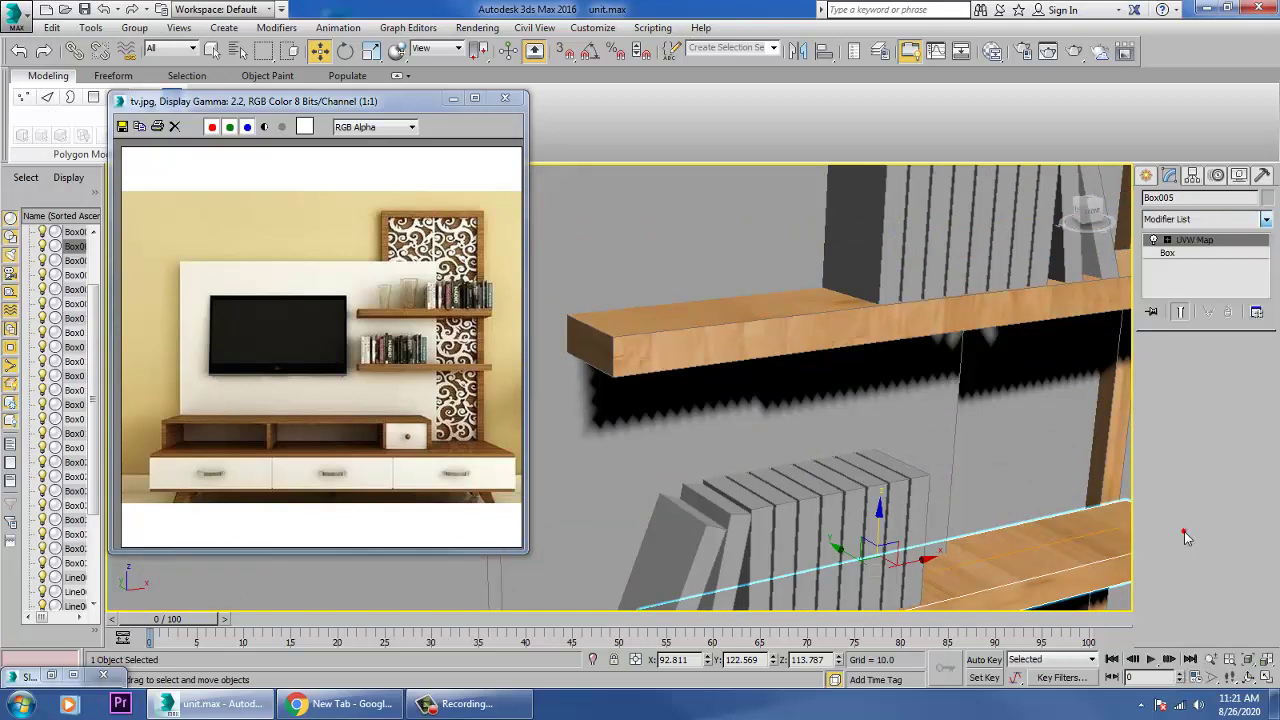
click(1175, 438)
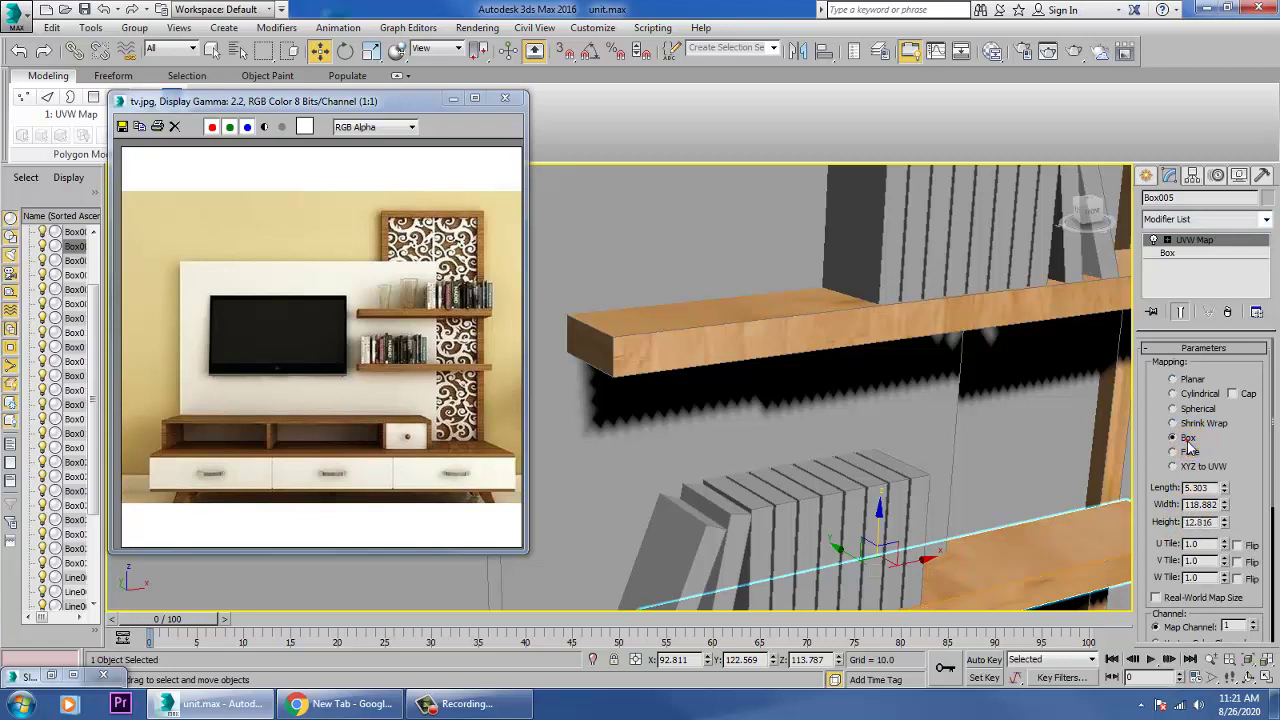
drag(1225, 507, 1235, 409)
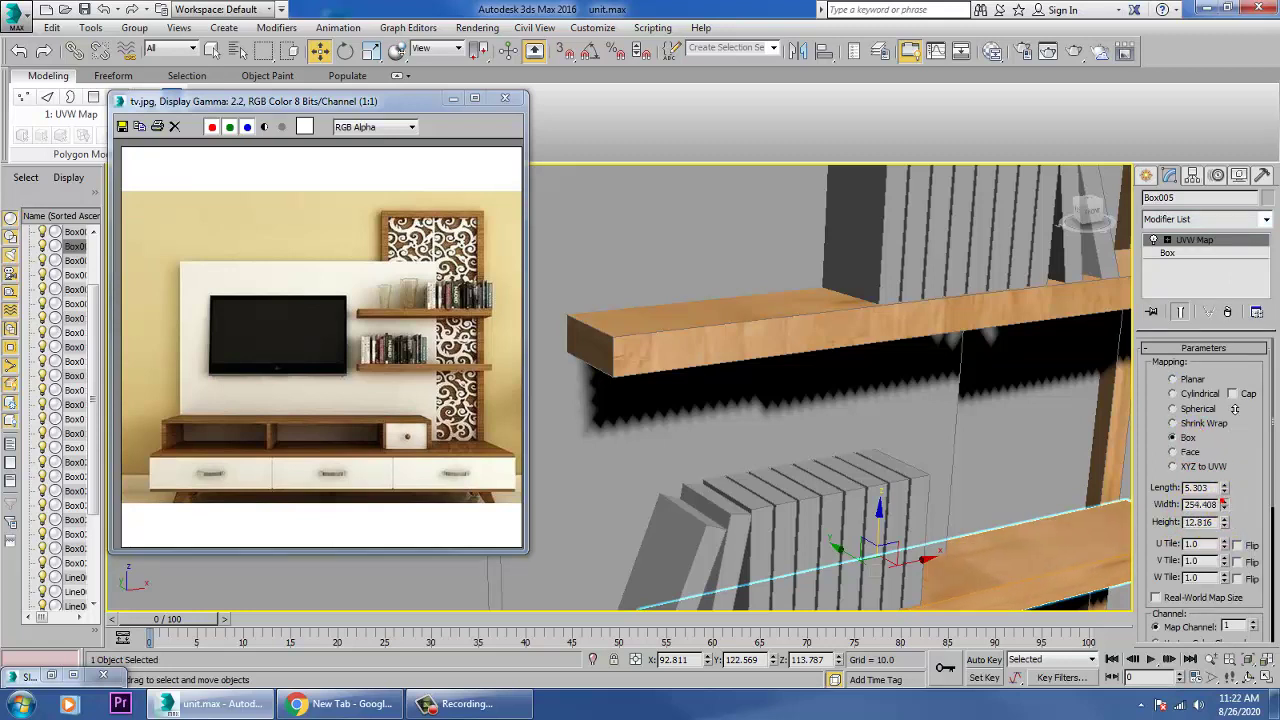
key(ctrl+z)
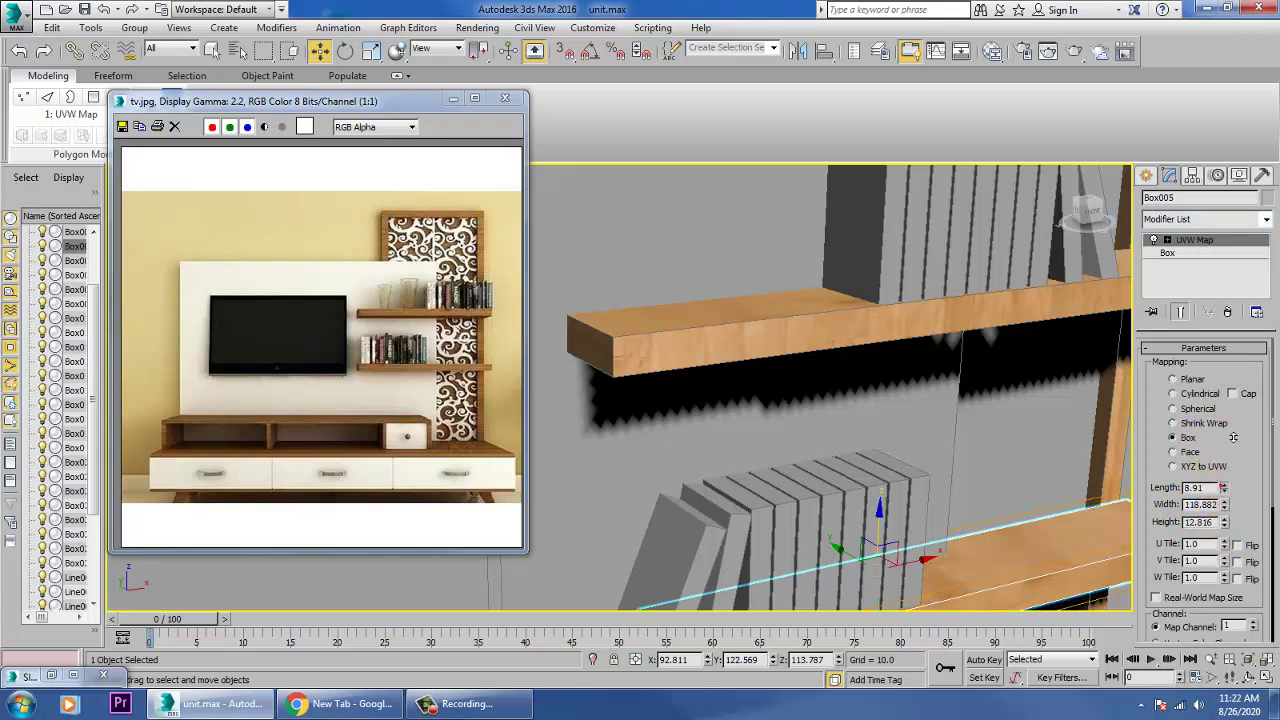
scroll(940, 410, down, 5)
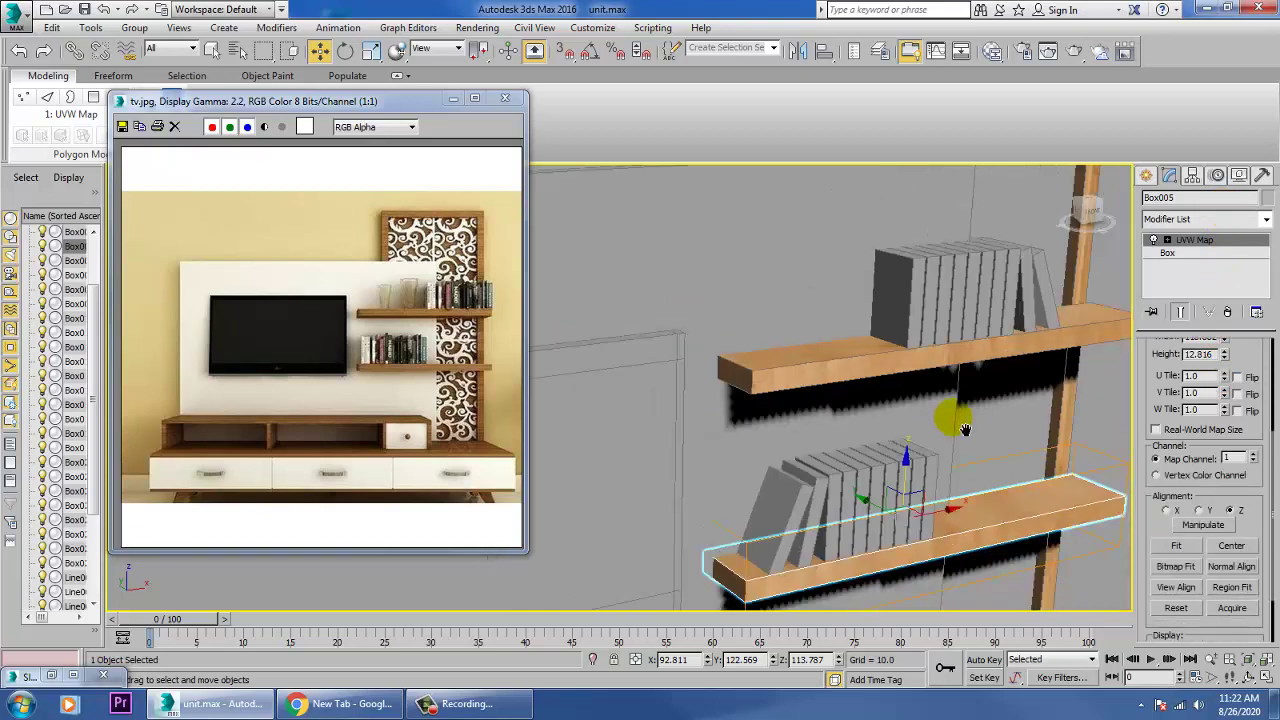
right_click(1003, 372)
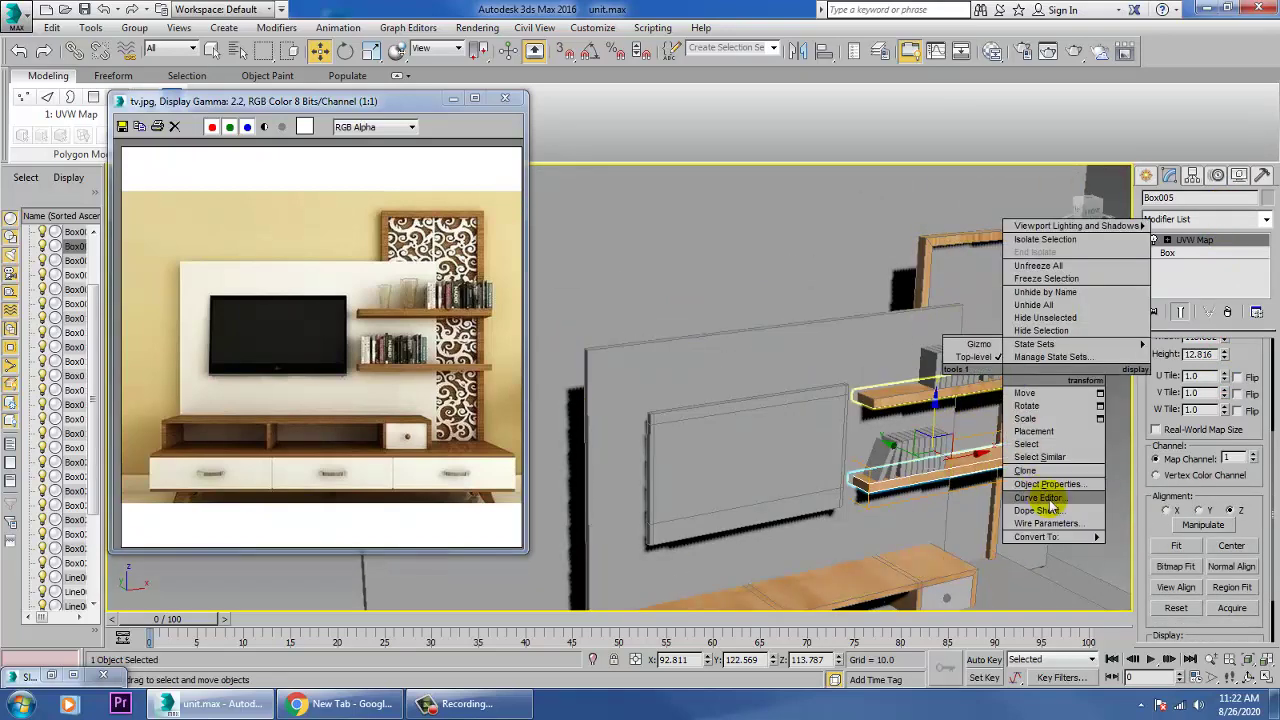
mouse_move(1050, 537)
click(1125, 549)
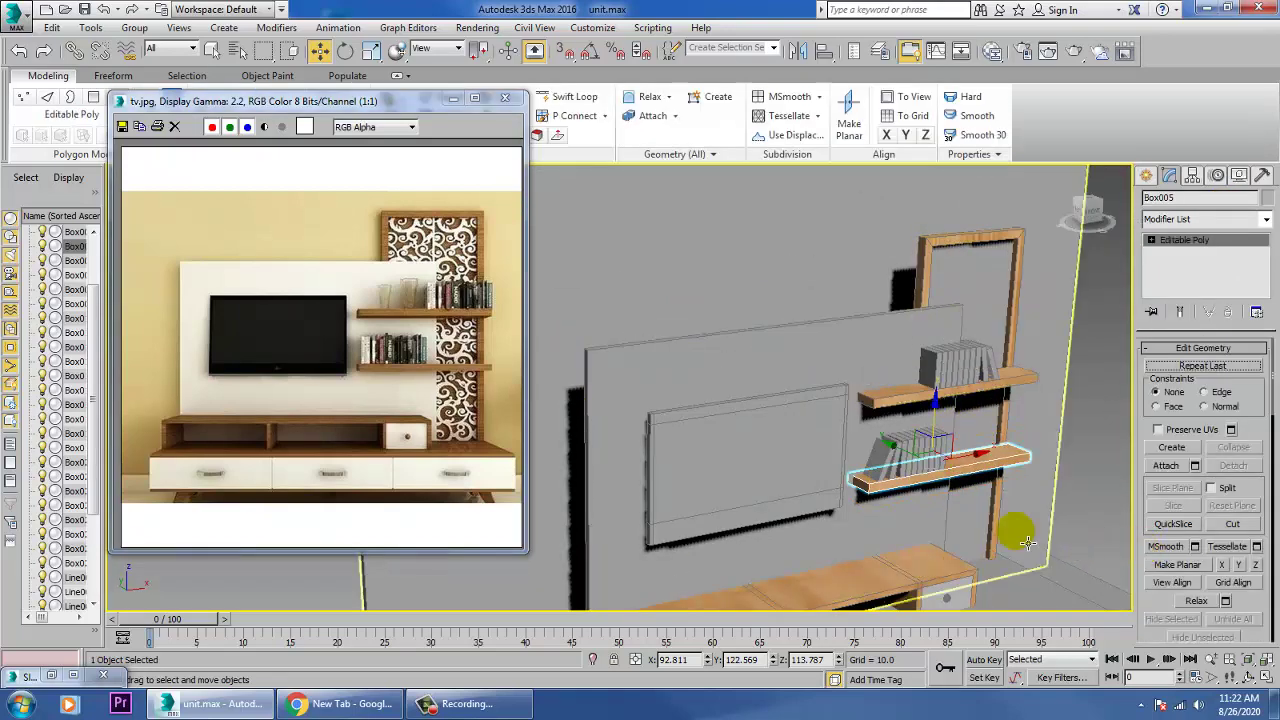
- Select the back wall and create a new VRayMtl in the Slate editor
click(835, 350)
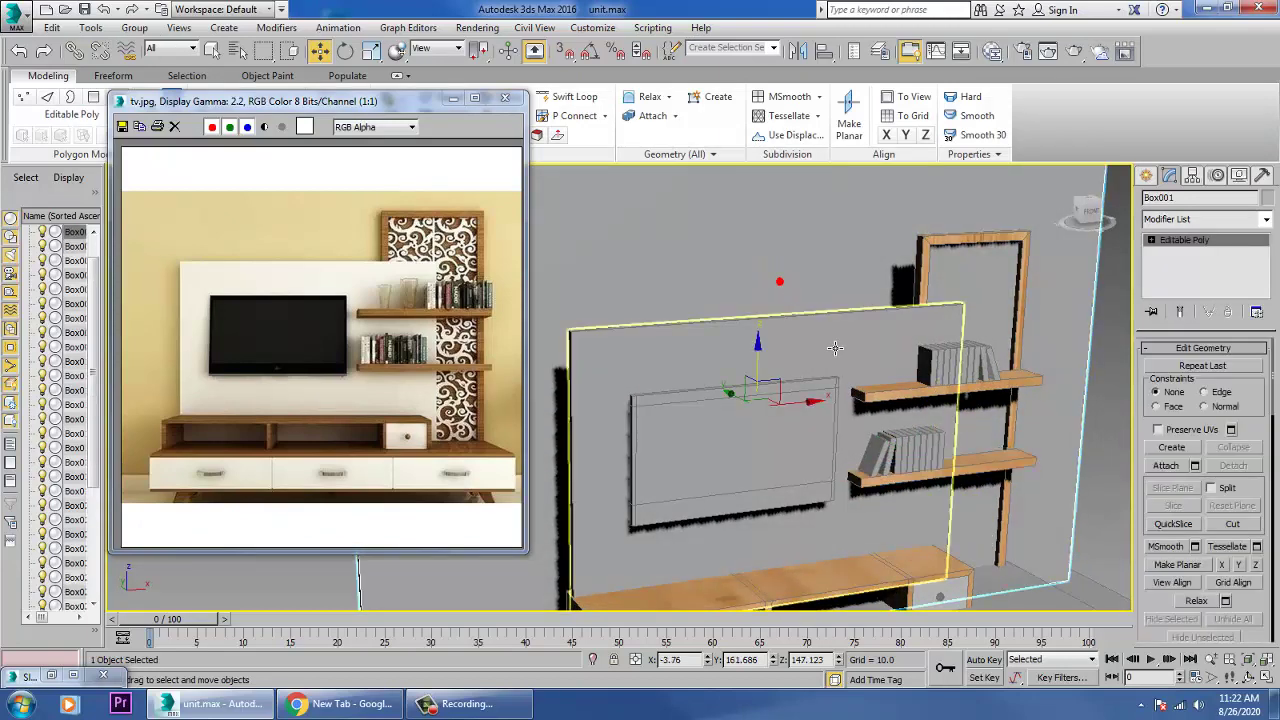
scroll(836, 360, down, 5)
scroll(836, 358, up, 6)
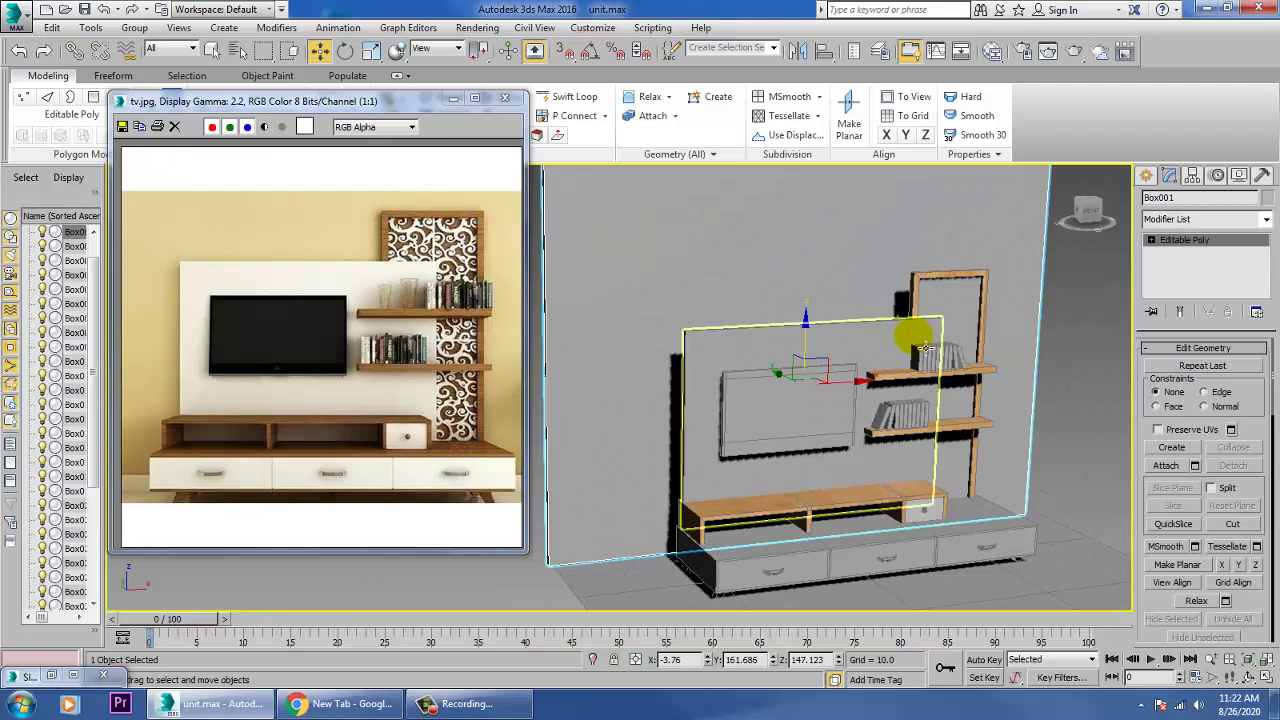
key(m)
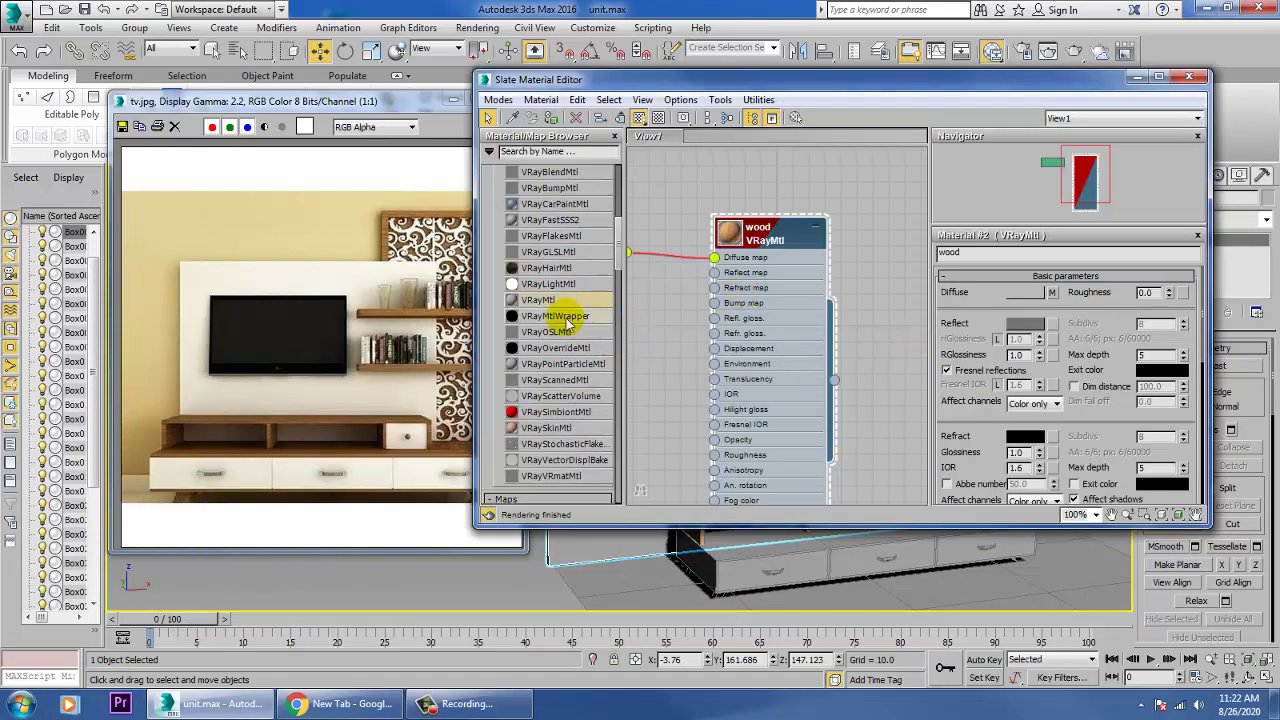
drag(870, 320, 903, 328)
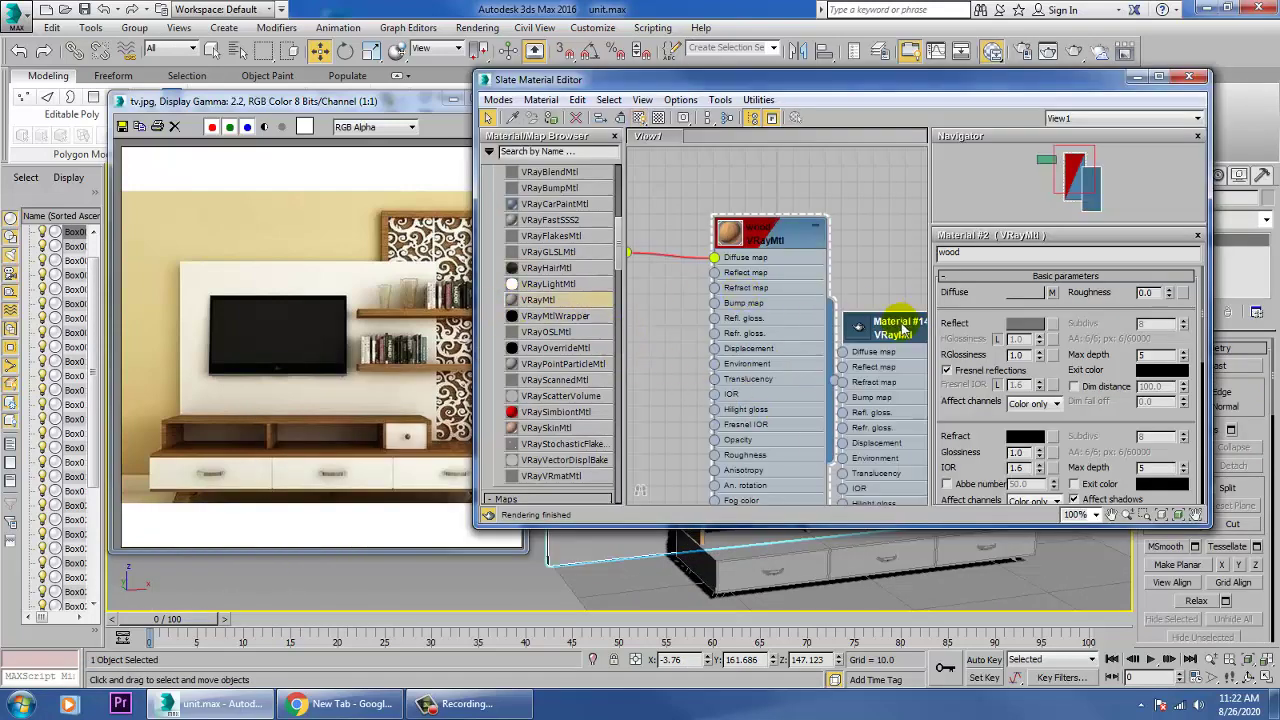
double_click(913, 338)
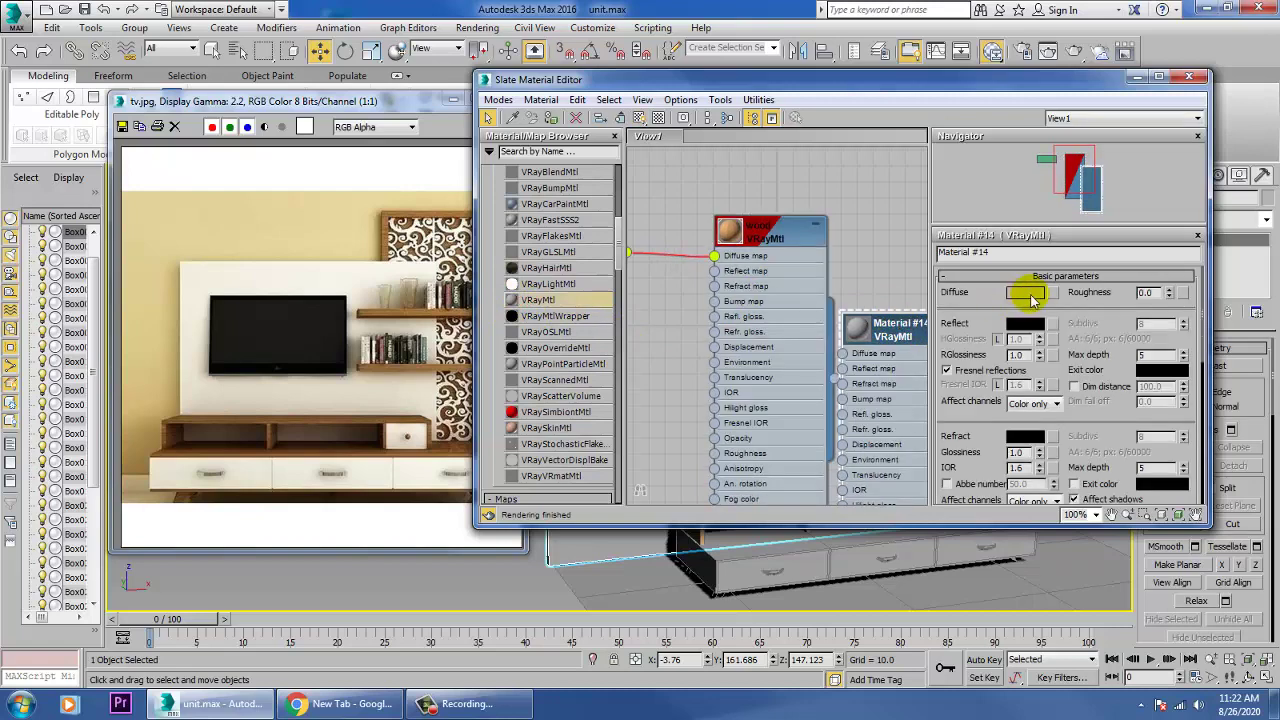
- Sample the reference's beige wall colour (RGB 193,166,83) as diffuse and assign it to the wall
click(1027, 293)
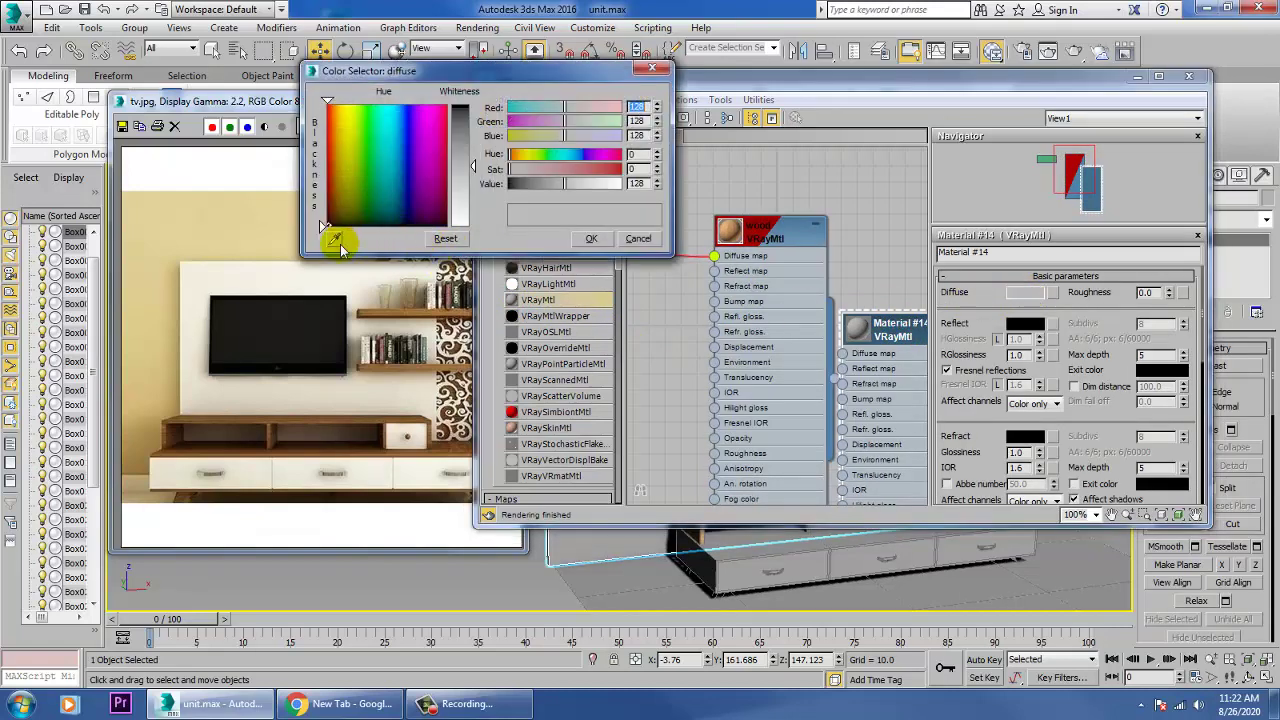
click(228, 247)
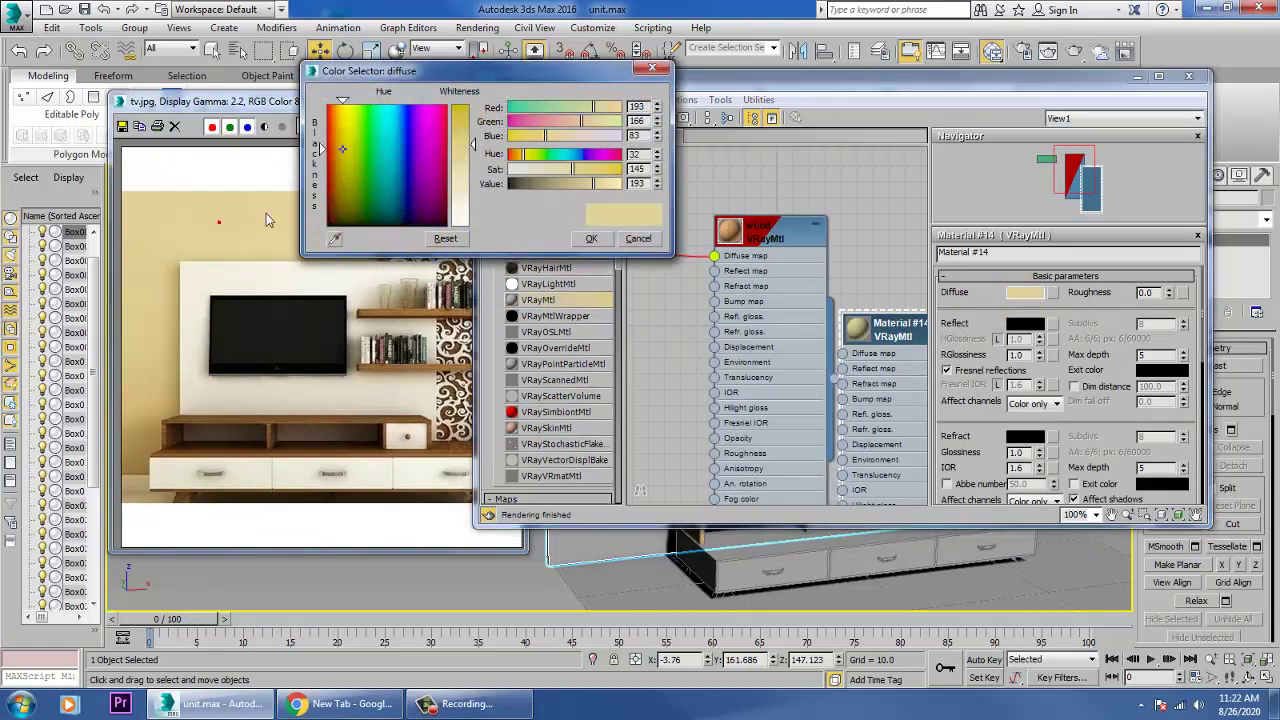
click(592, 239)
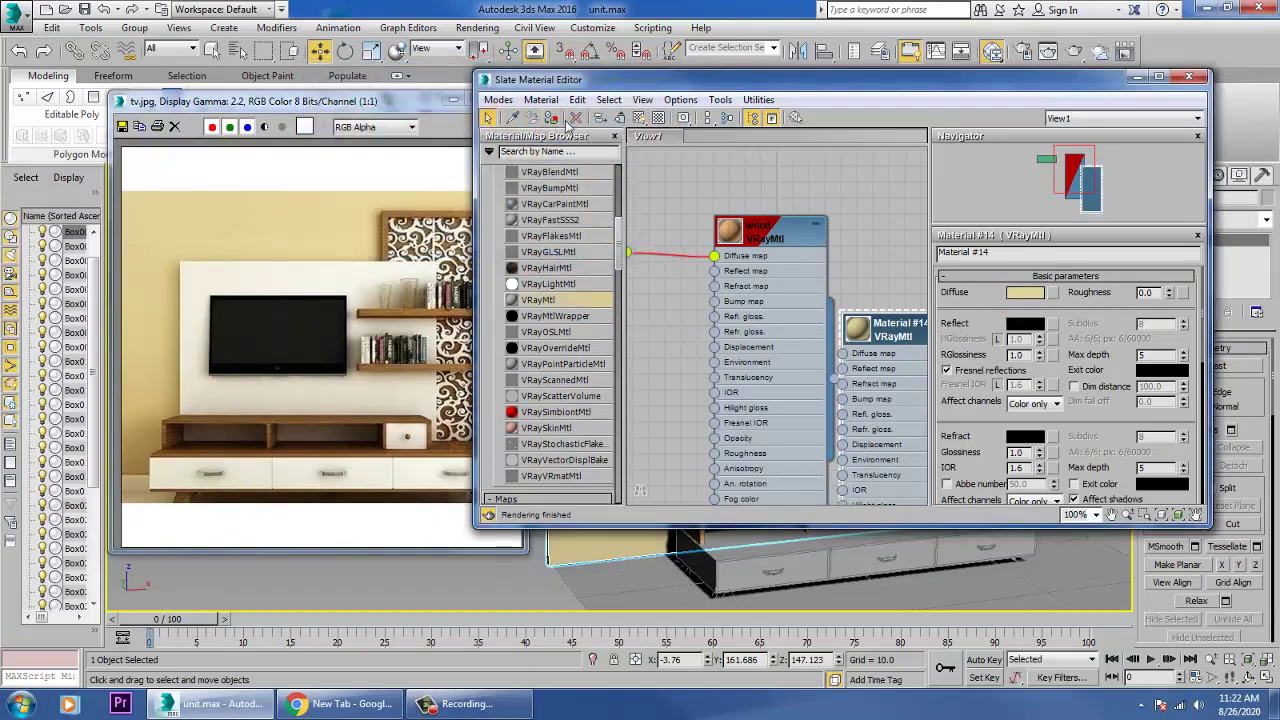
click(657, 118)
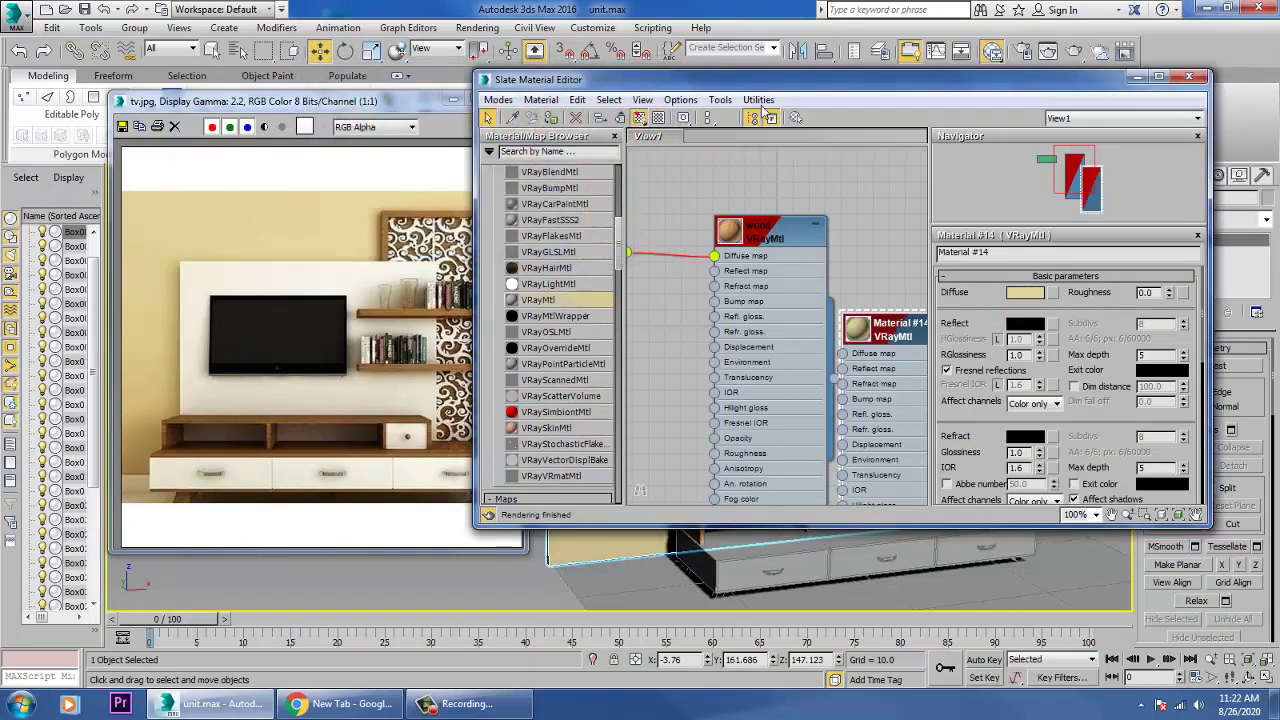
- Move the material editor away from the model and enter vertex level on the back wall
click(1156, 78)
click(1228, 8)
drag(1060, 90, 576, 213)
drag(662, 173, 747, 562)
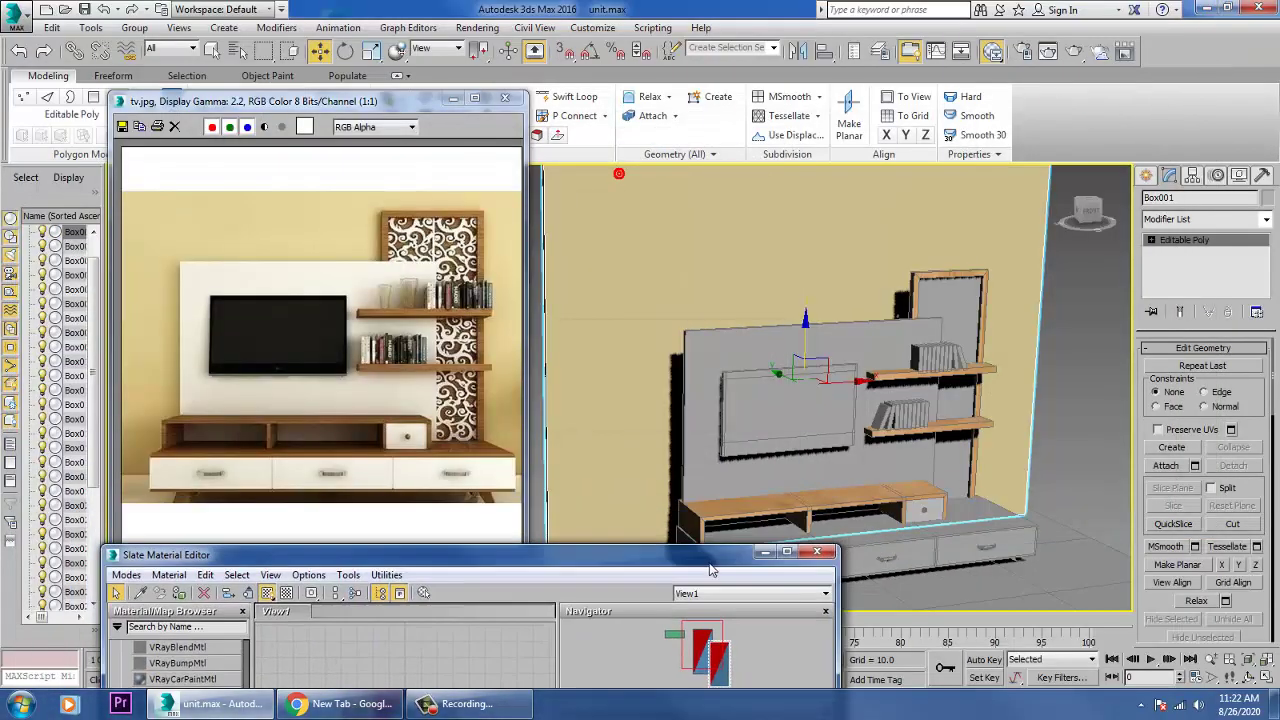
key(1)
click(718, 372)
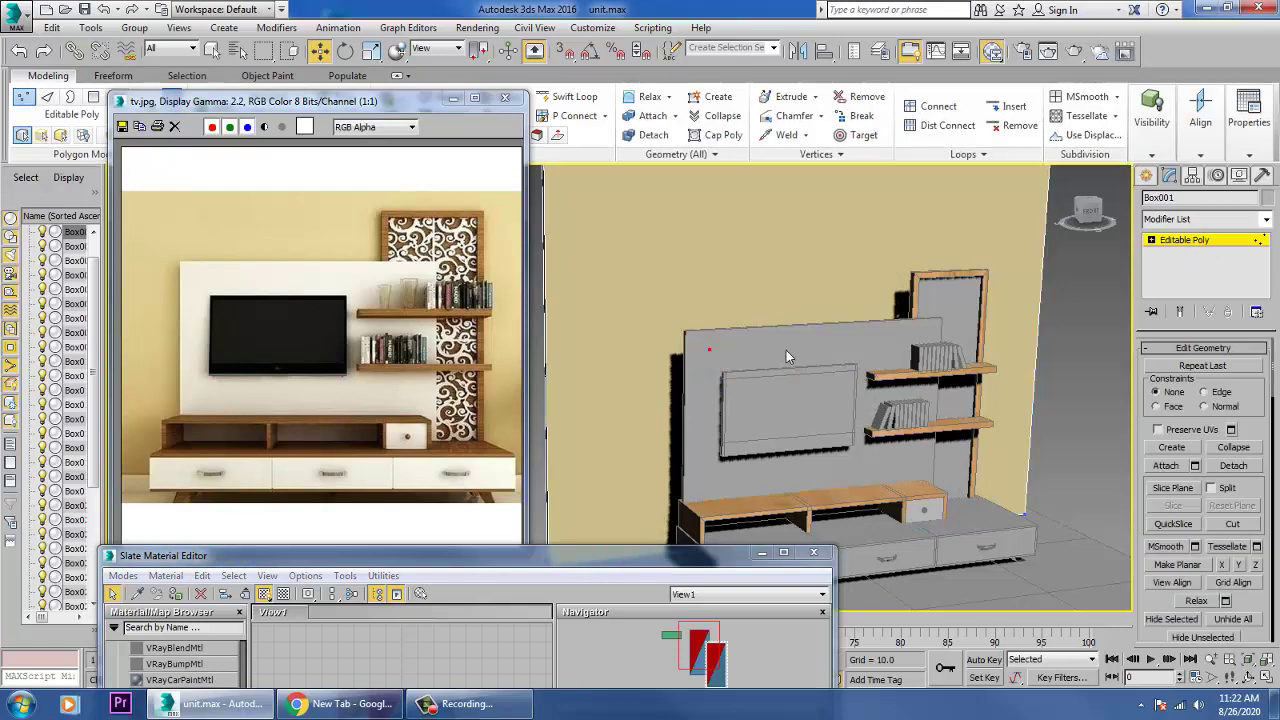
- Select the back panel Box002 and bring up the Slate Material Editor enlarged
click(1190, 241)
click(730, 352)
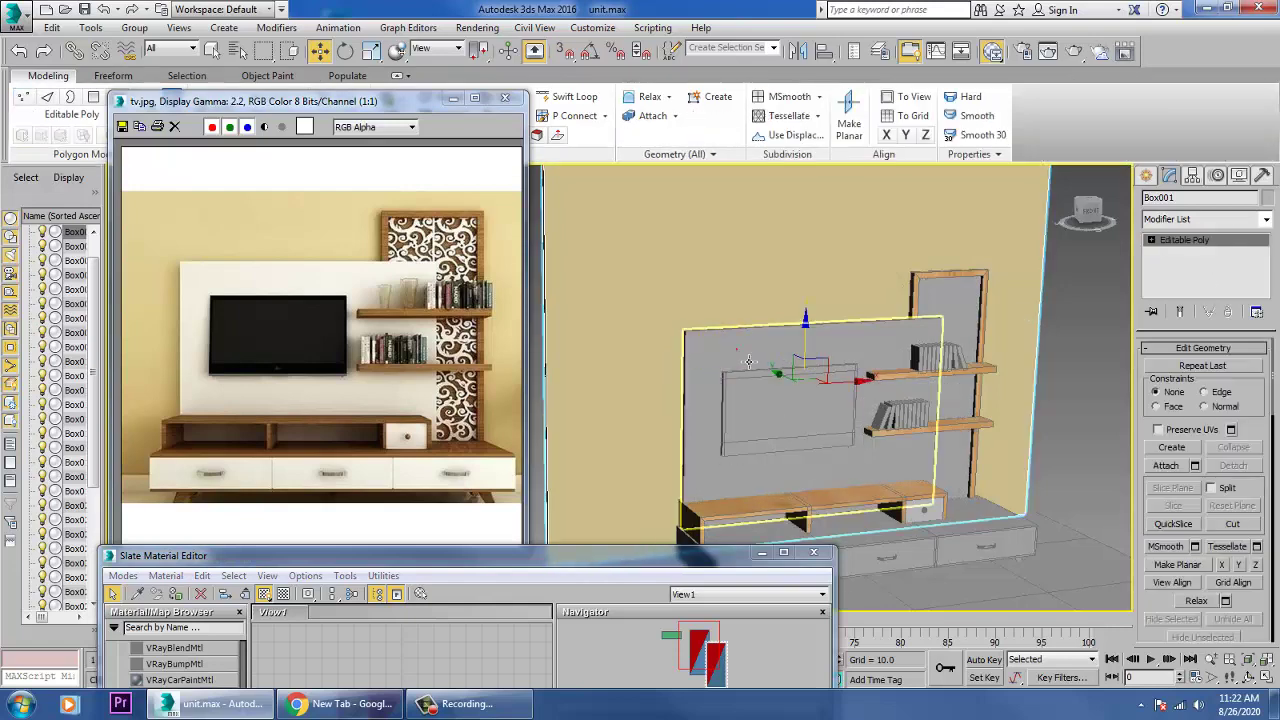
scroll(740, 360, up, 5)
scroll(738, 362, down, 5)
alt+middle_drag(700, 312, 700, 408)
click(608, 586)
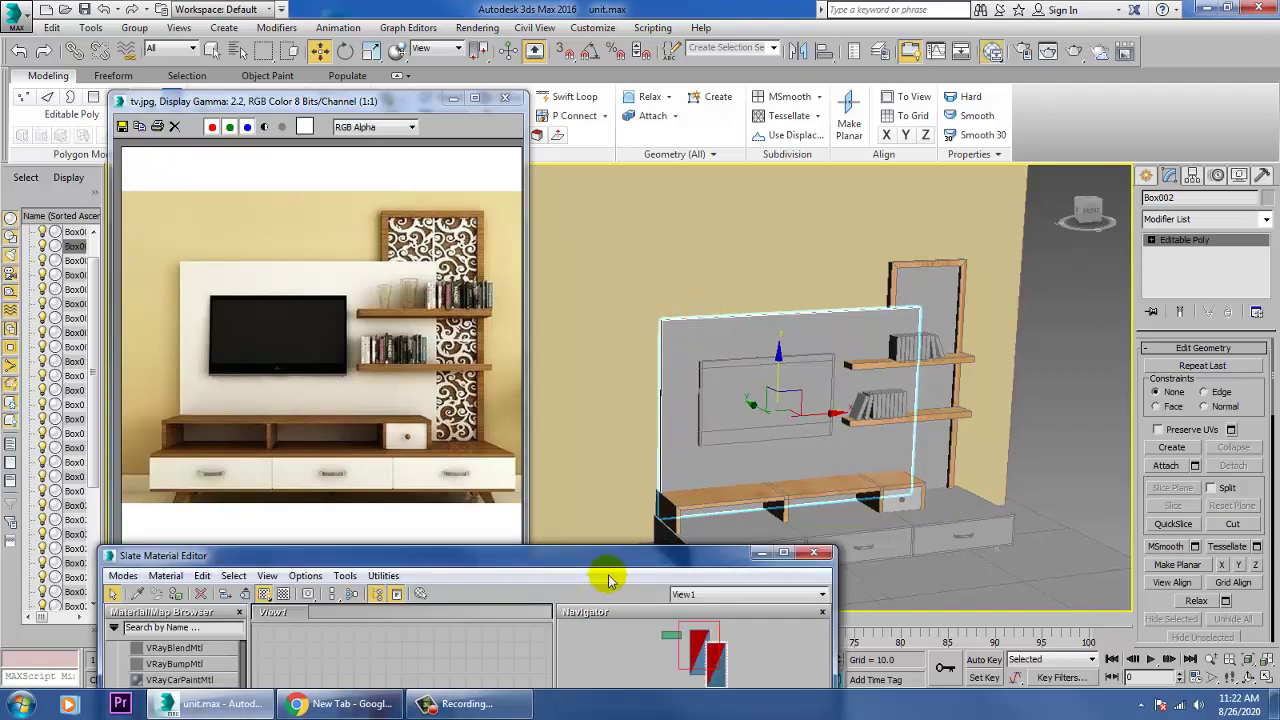
double_click(605, 556)
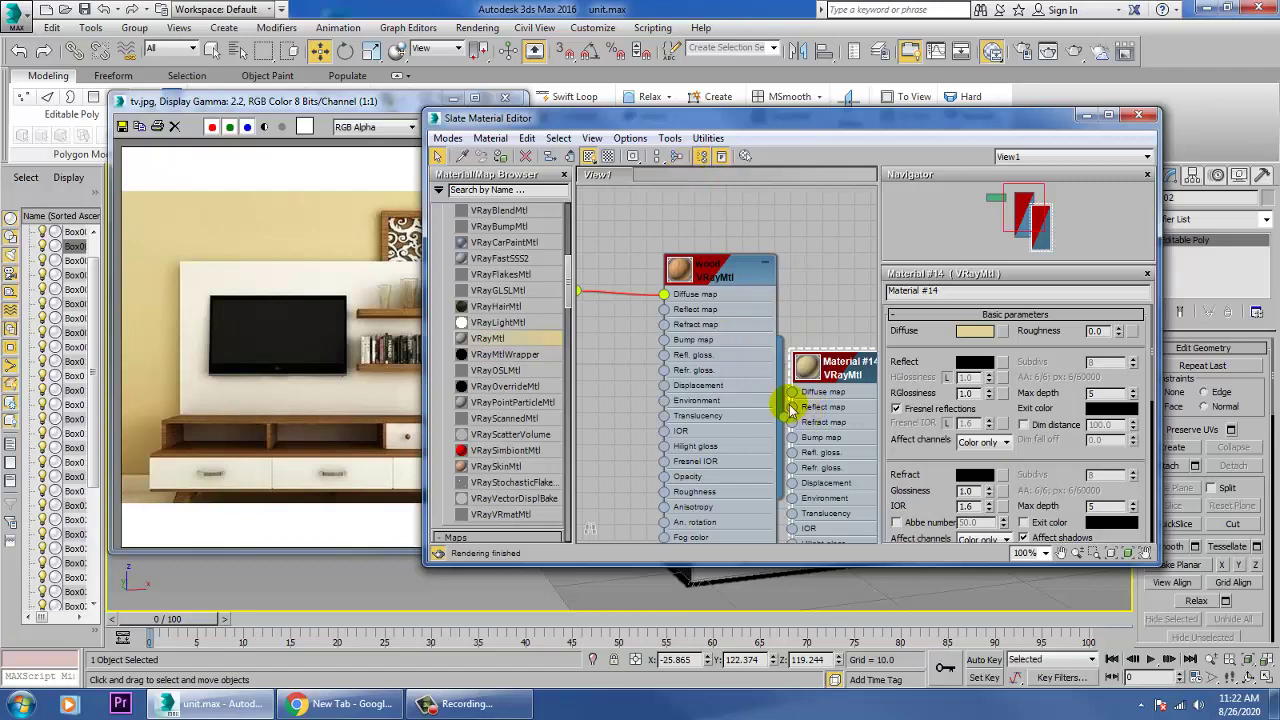
middle_drag(786, 400, 763, 55)
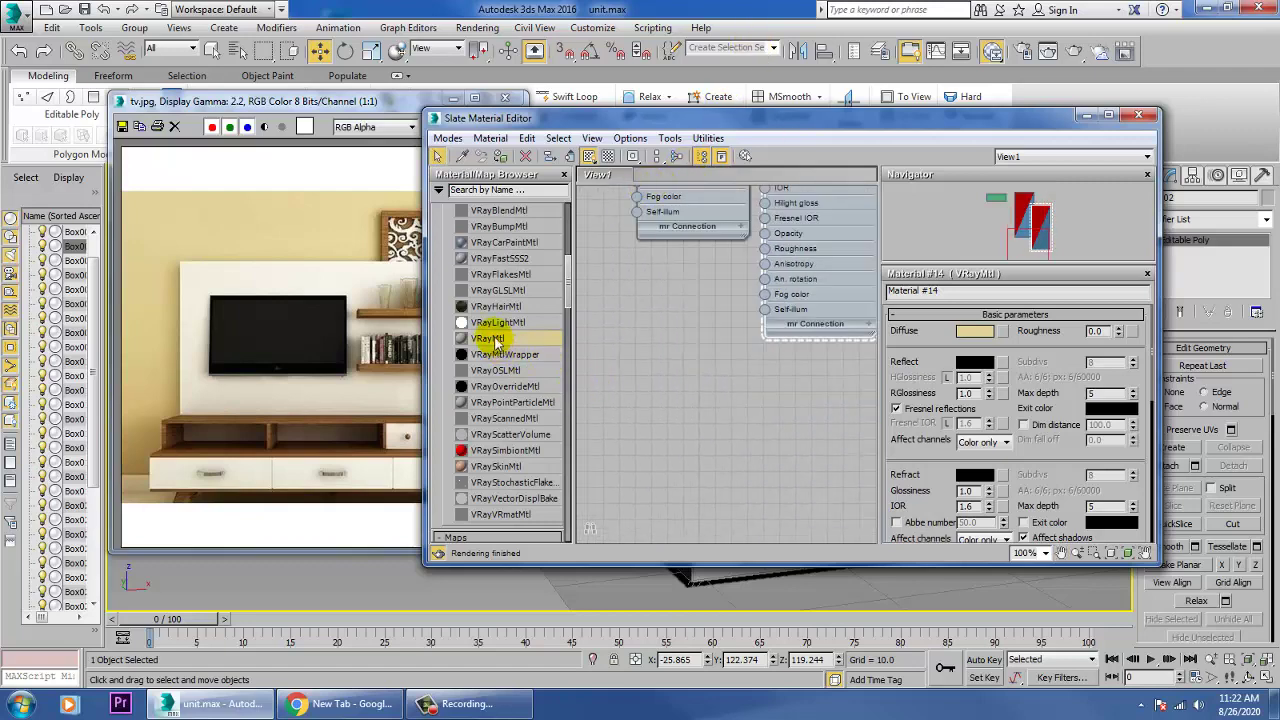
- Create a new VRayMtl with the white-wooden-textures bitmap as its diffuse map
drag(690, 343, 688, 340)
double_click(688, 332)
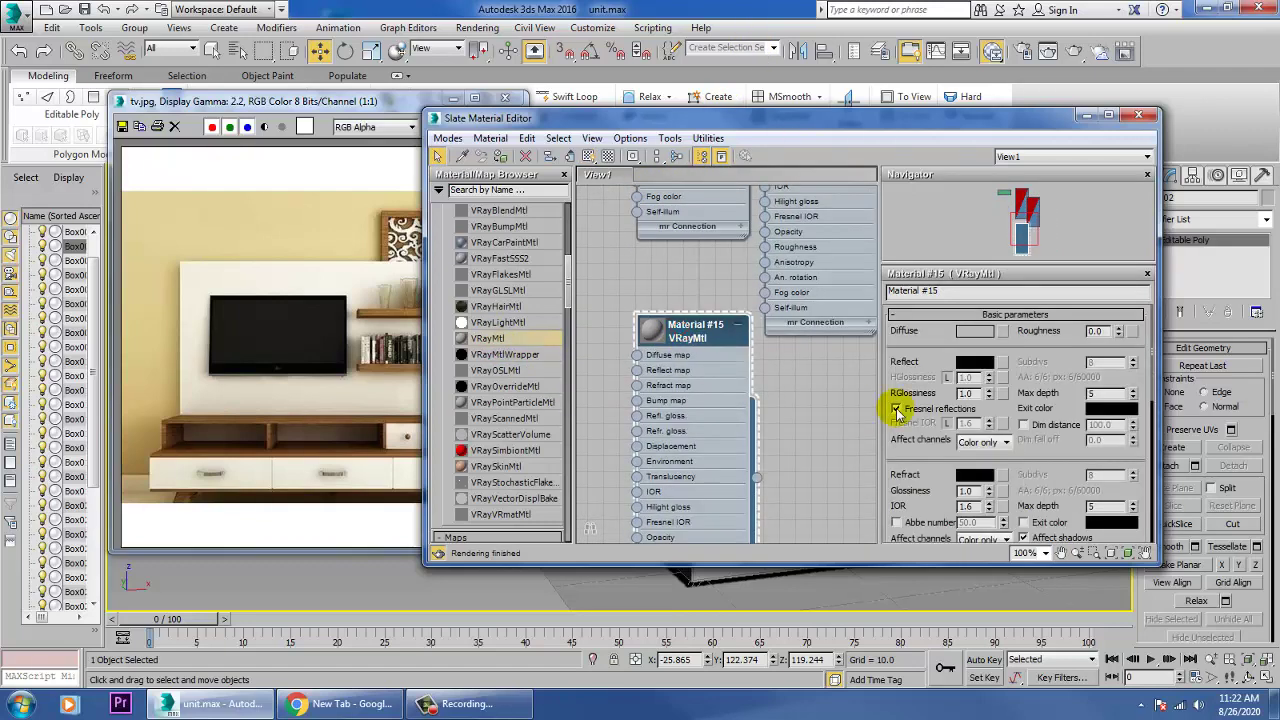
click(1004, 332)
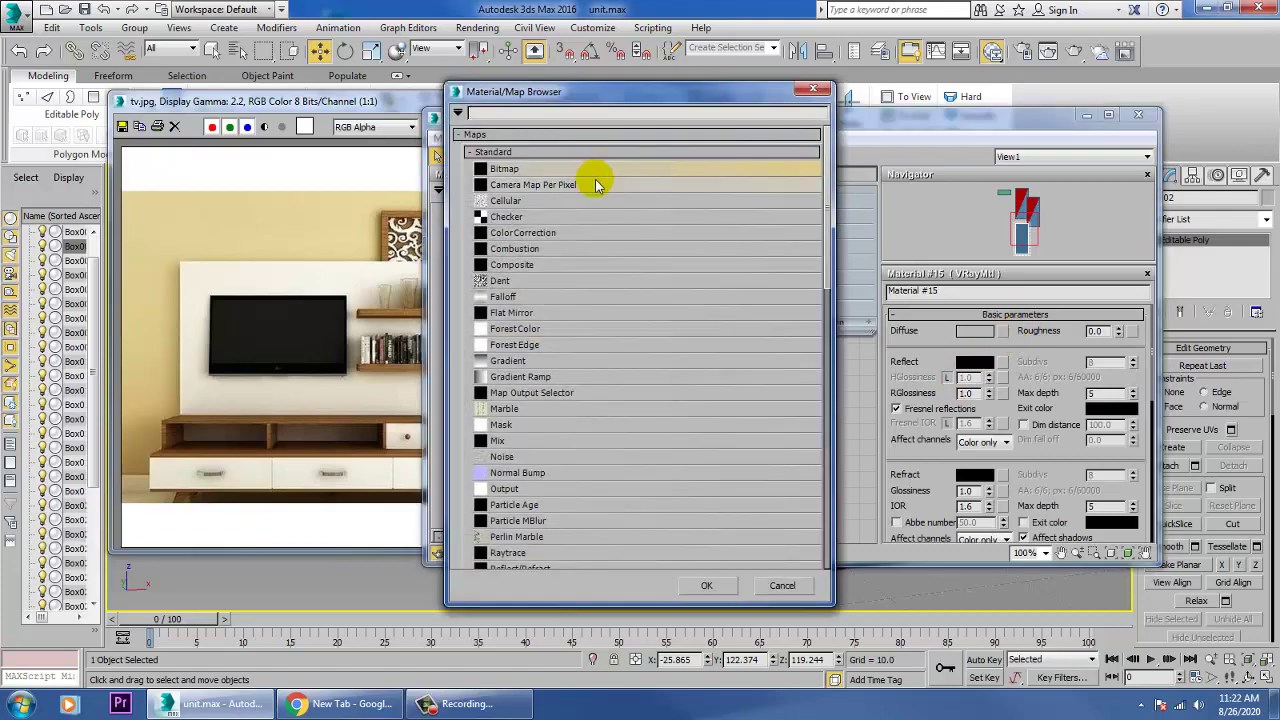
double_click(560, 168)
click(560, 166)
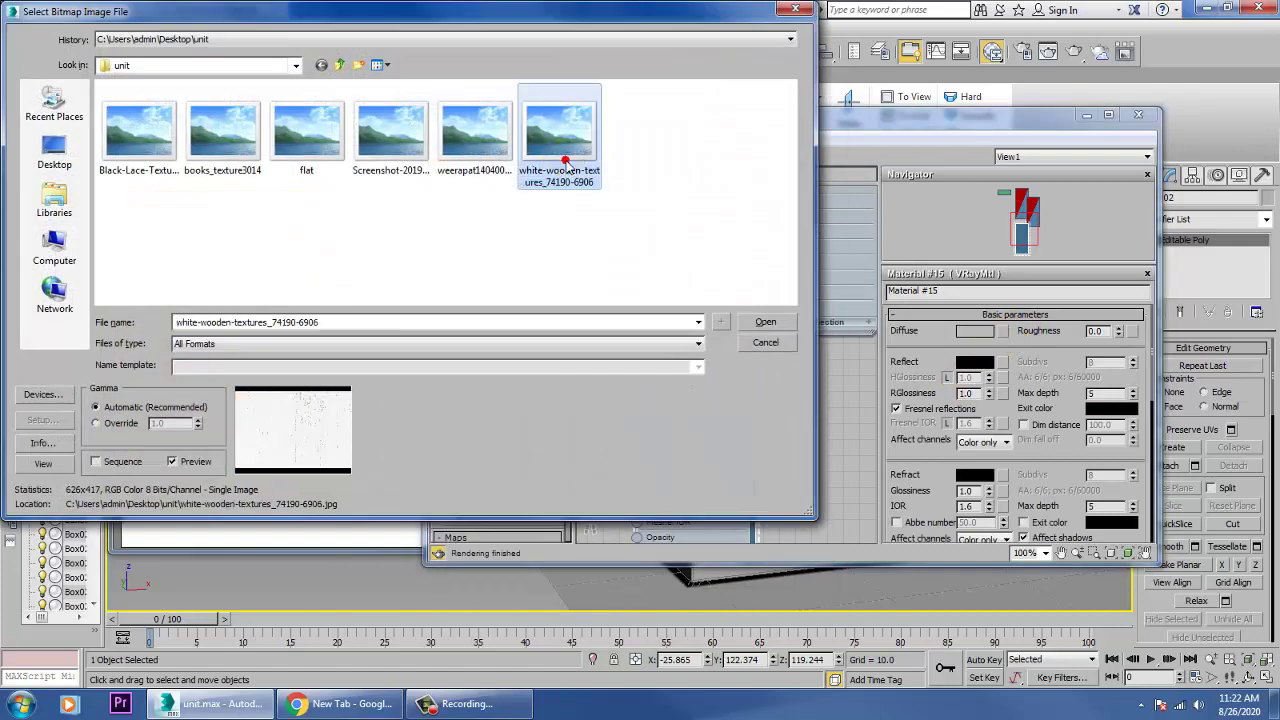
double_click(549, 163)
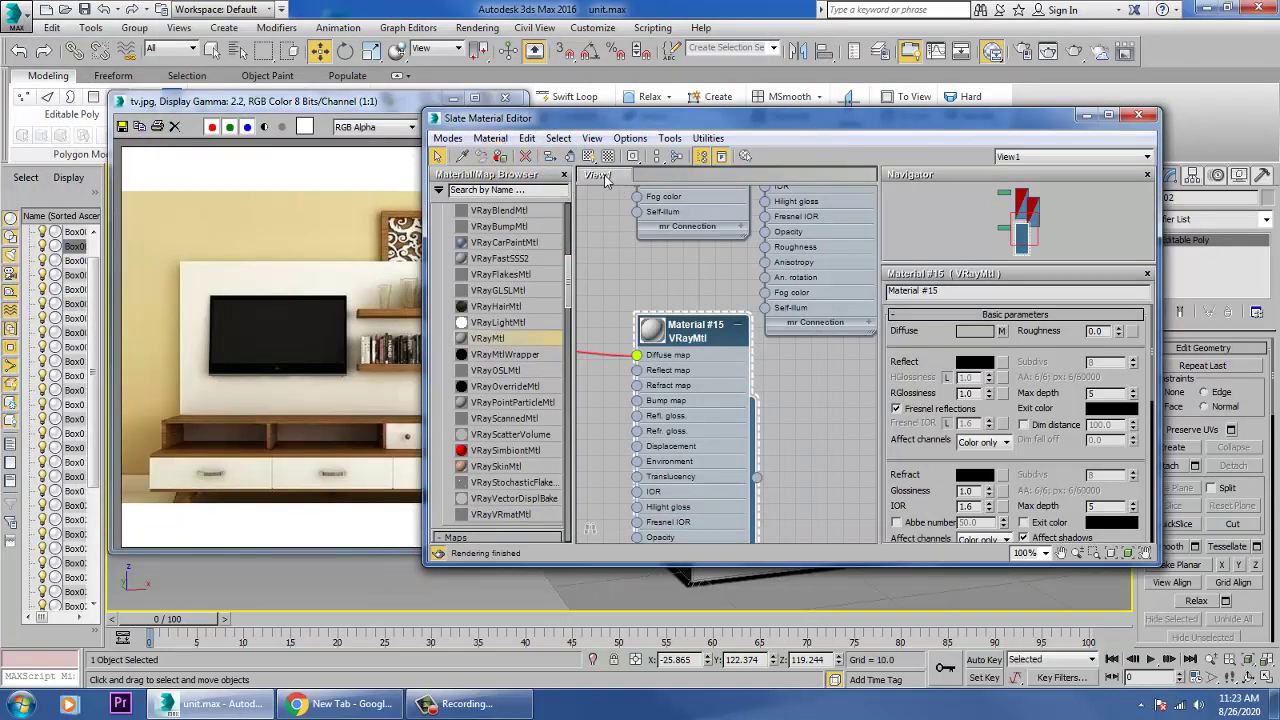
- Add a Box-projection UVW Map modifier to Box002 and view it from the Front
click(1088, 117)
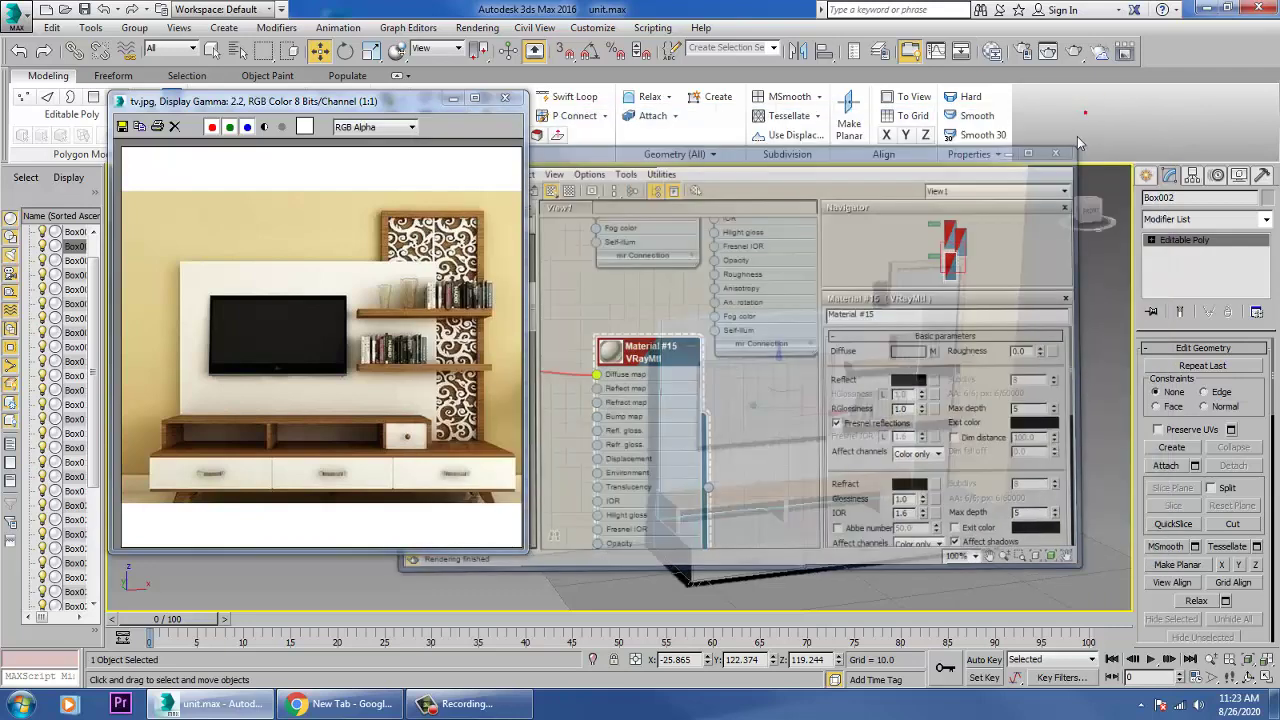
scroll(823, 393, up, 5)
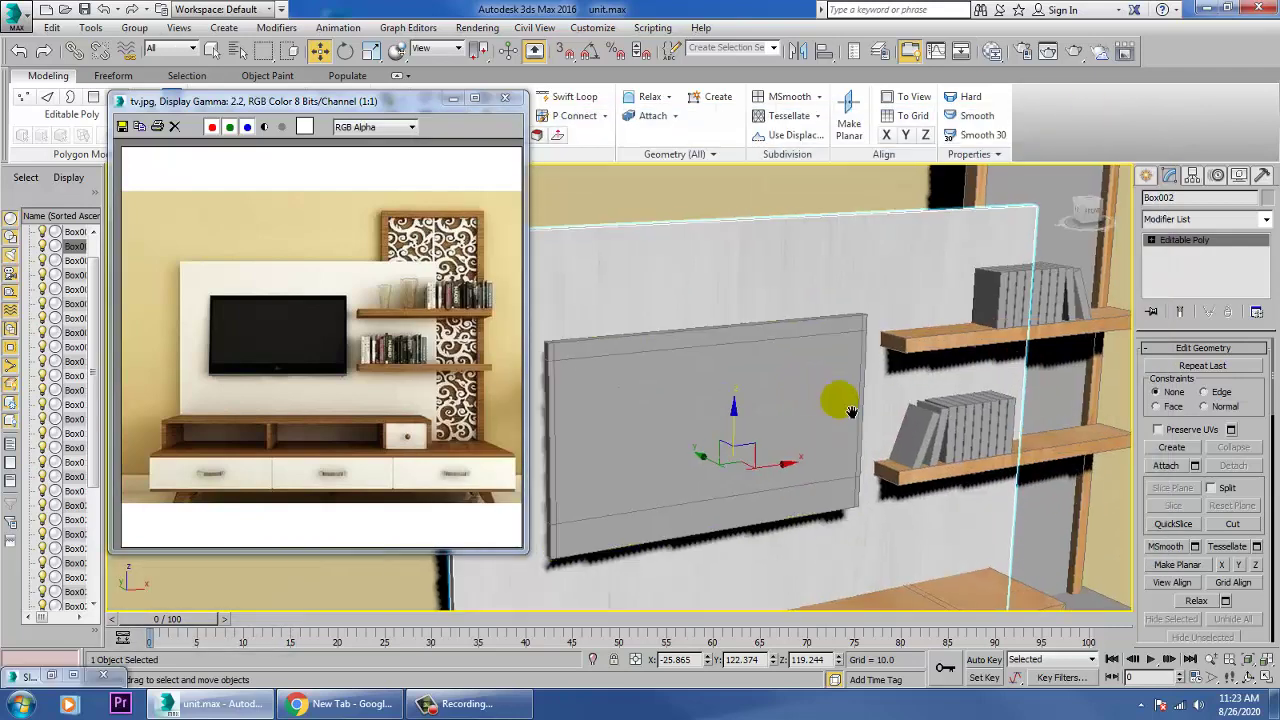
click(1266, 220)
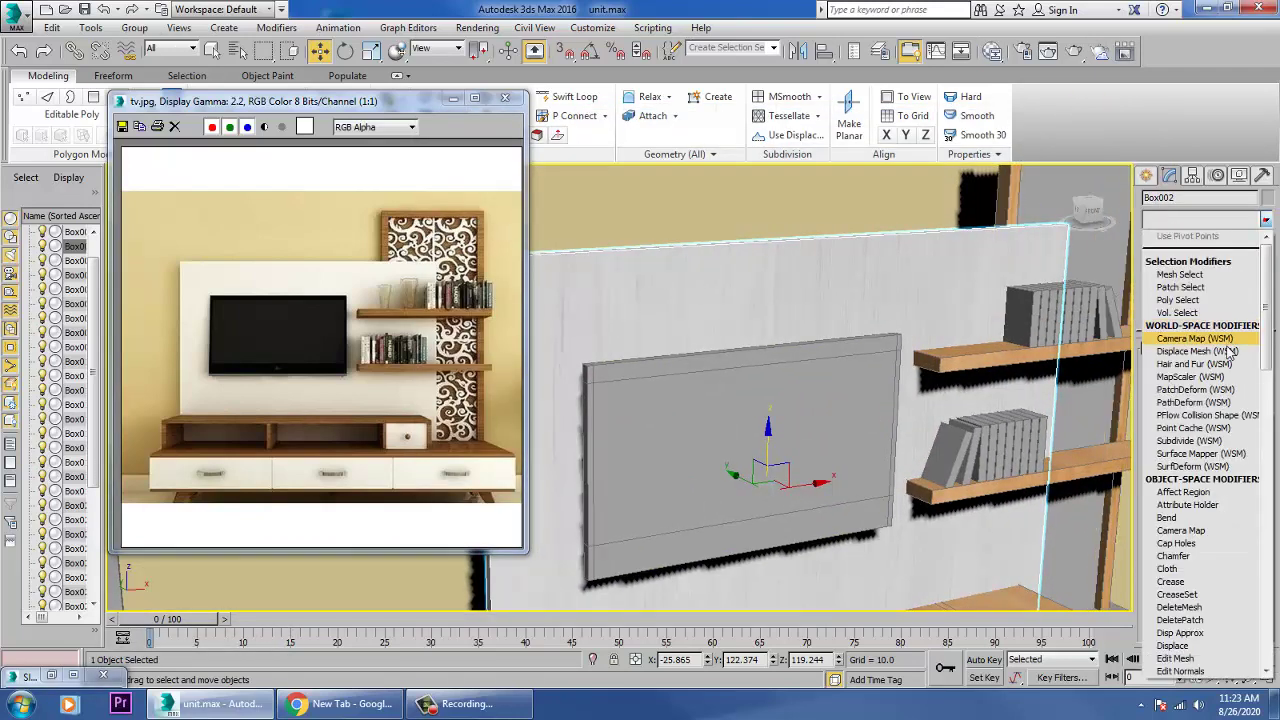
scroll(1205, 450, down, 10)
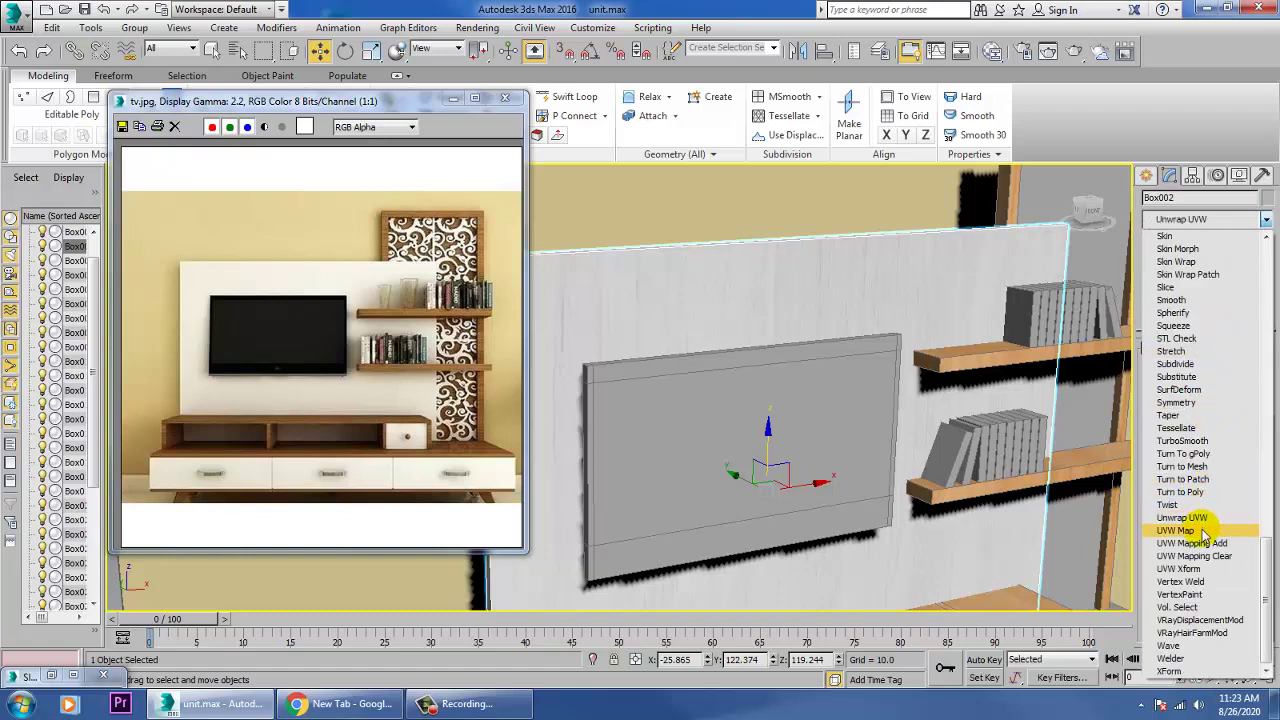
click(1200, 528)
click(1180, 437)
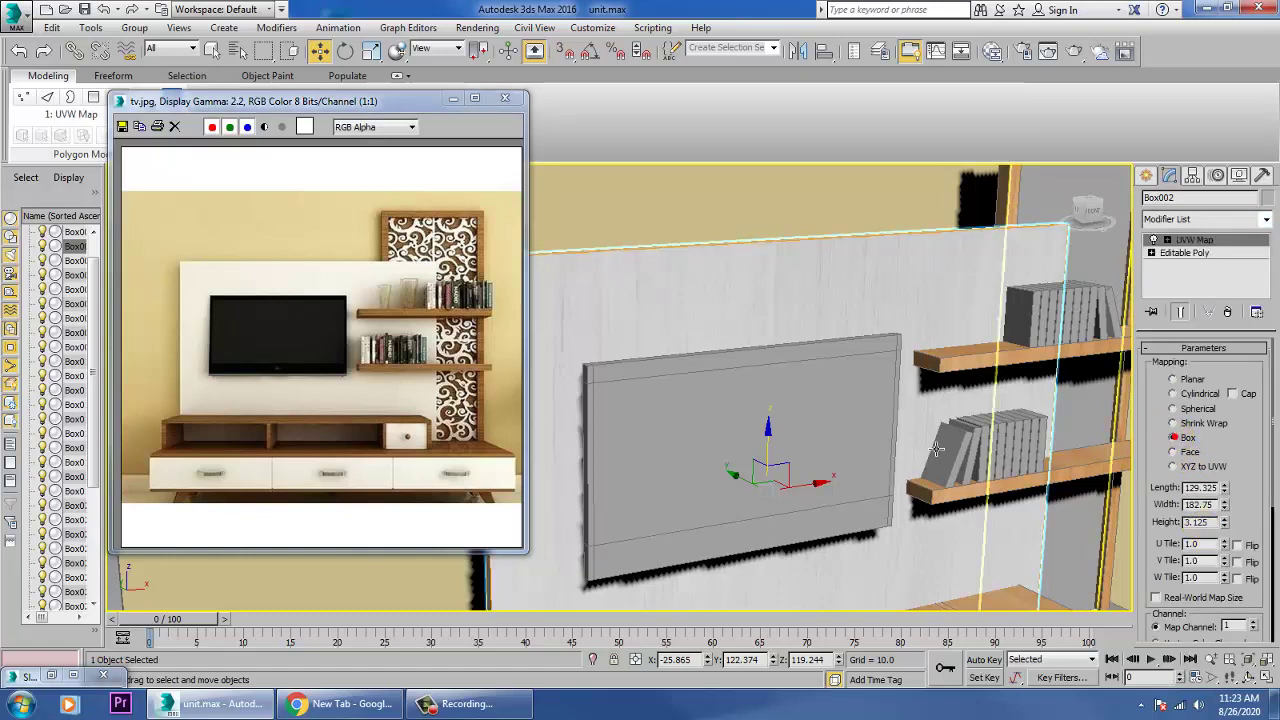
key(f)
middle_drag(894, 434, 865, 508)
- Select Box003's two drawer-front polygons and the thin divider face
click(865, 508)
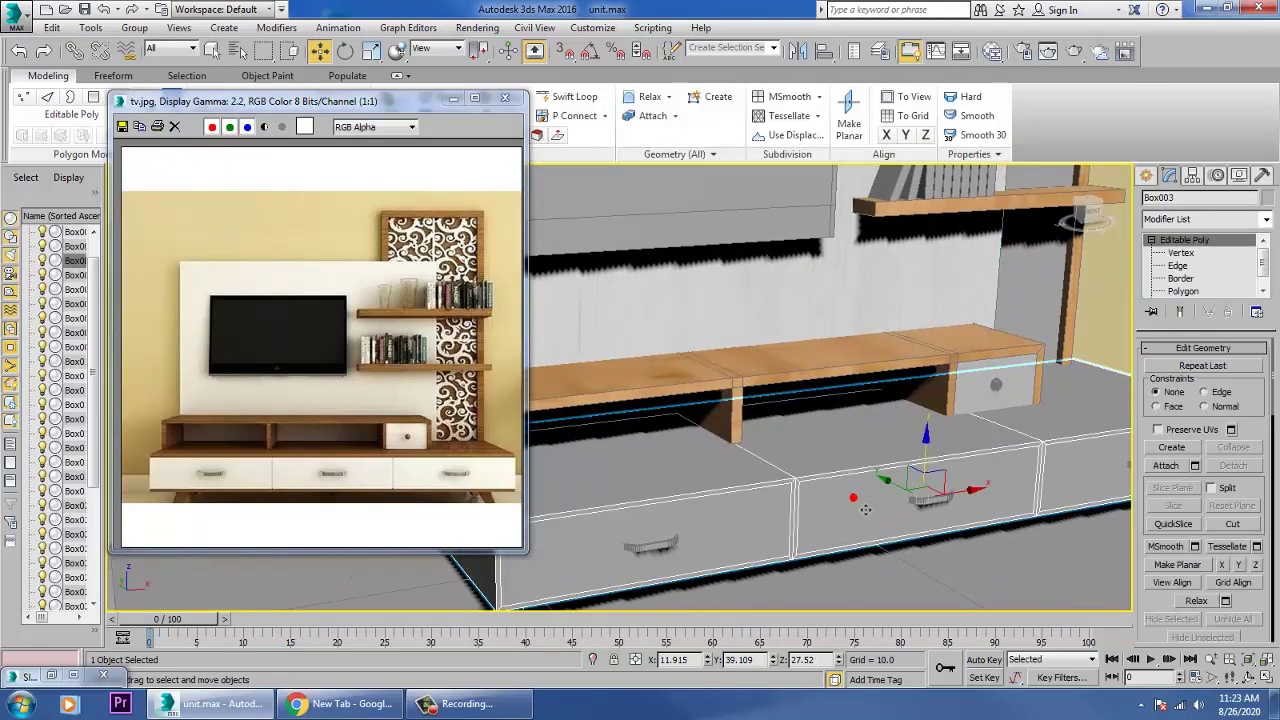
click(1200, 292)
click(712, 545)
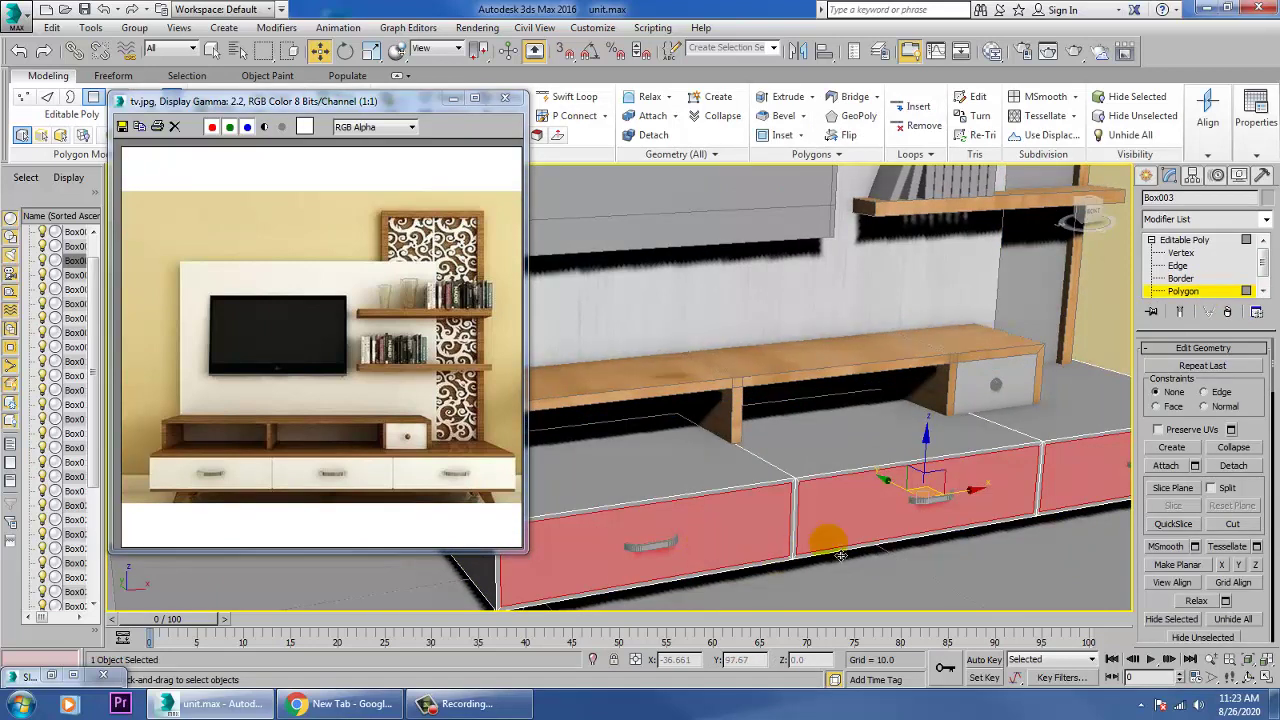
click(807, 520)
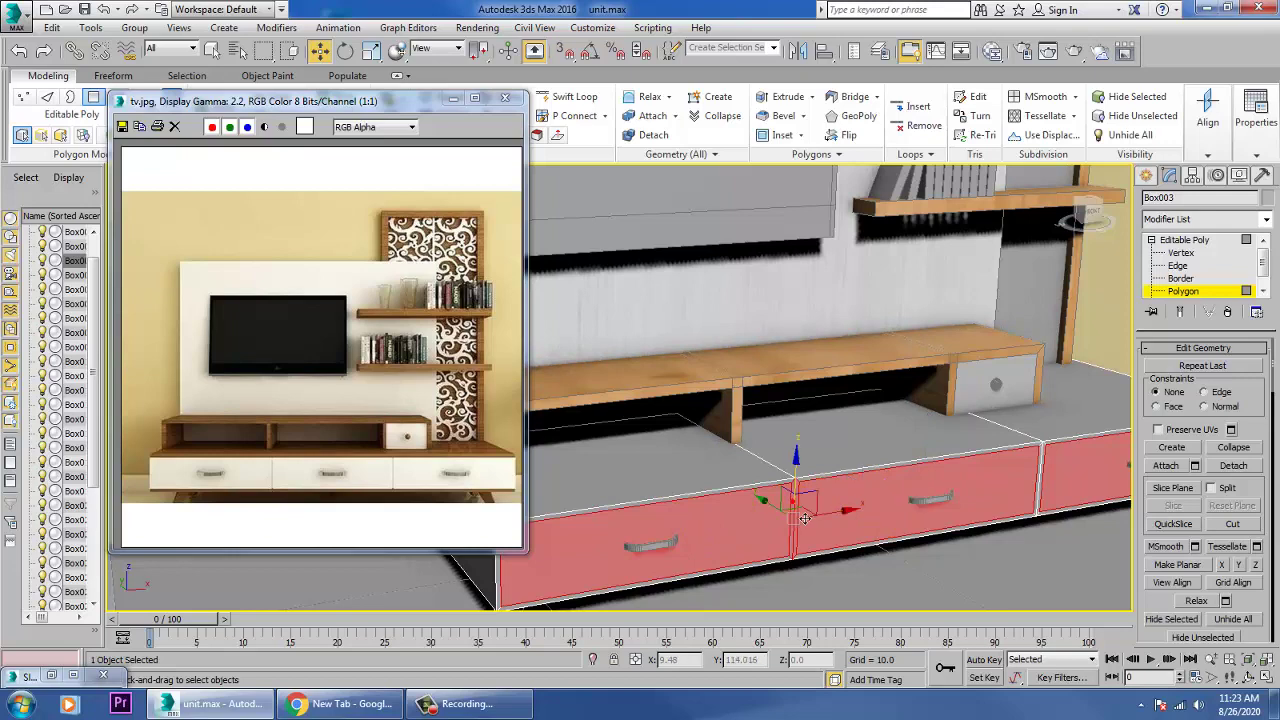
scroll(880, 500, down, 10)
alt+middle_drag(912, 490, 836, 517)
click(820, 532)
- Assign Material #15 to the selected drawer-front faces of Box003
scroll(825, 530, up, 6)
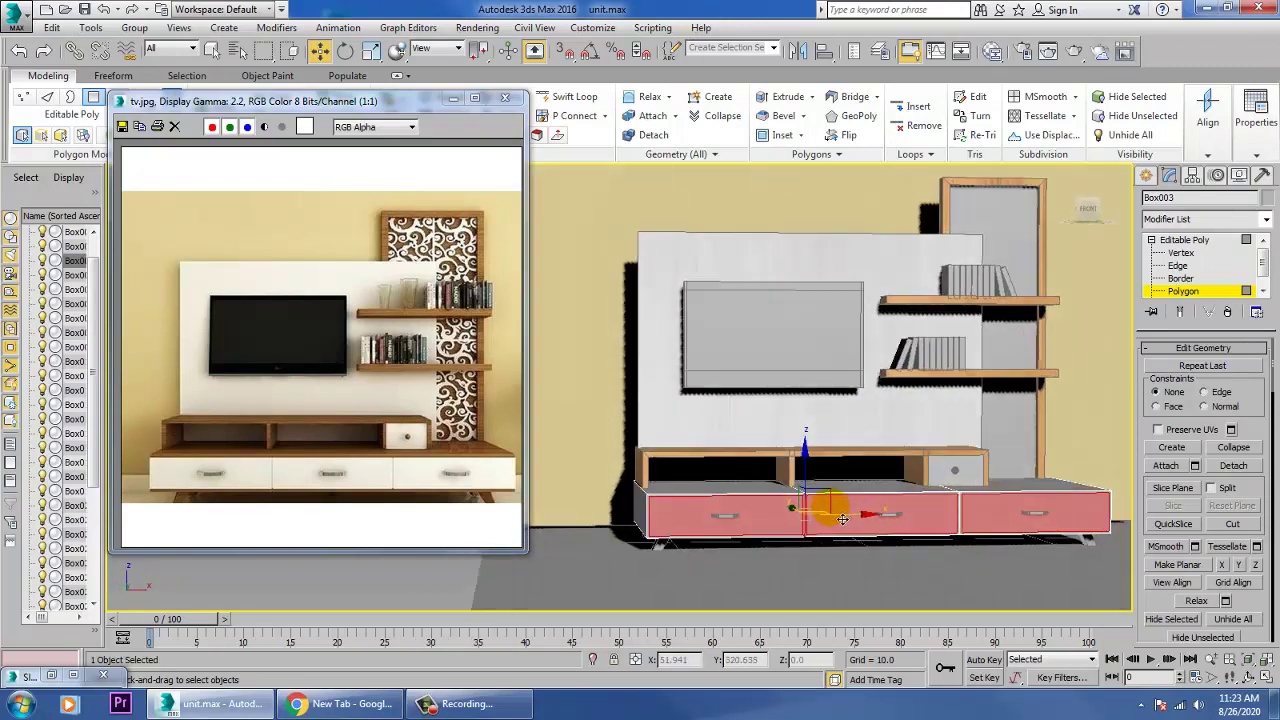
middle_drag(1027, 517, 686, 506)
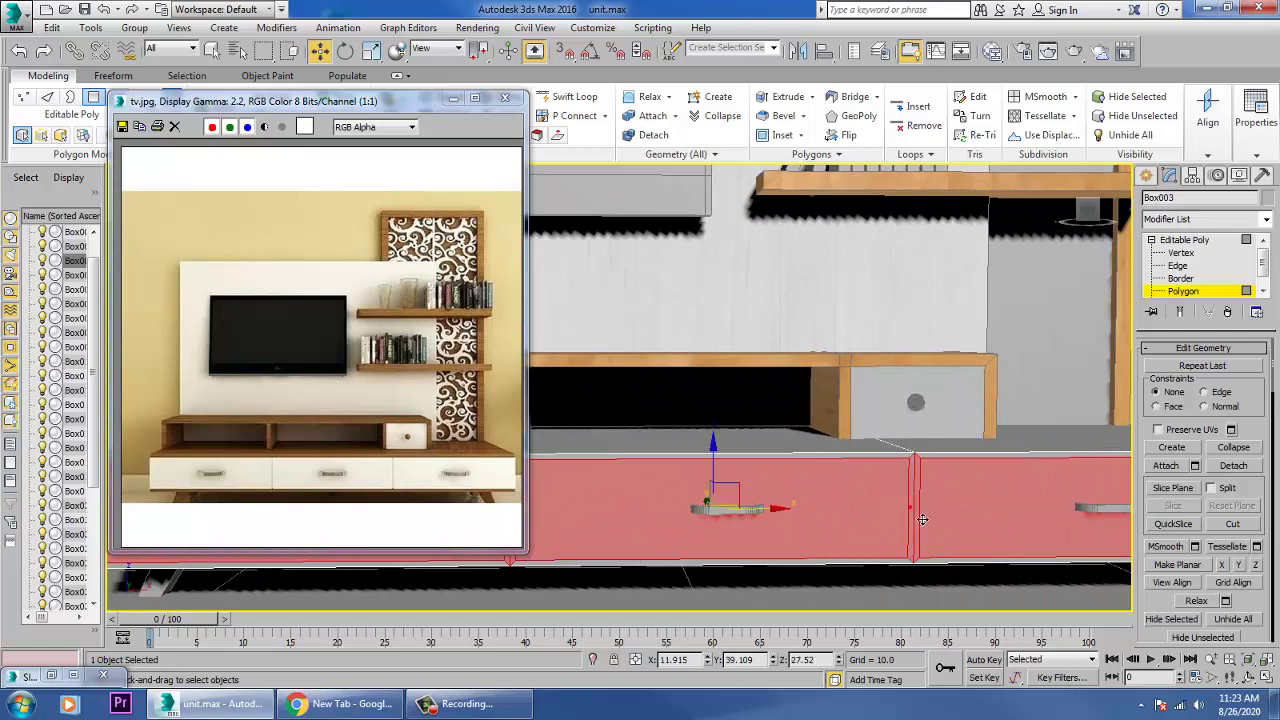
alt+middle_drag(922, 518, 834, 486)
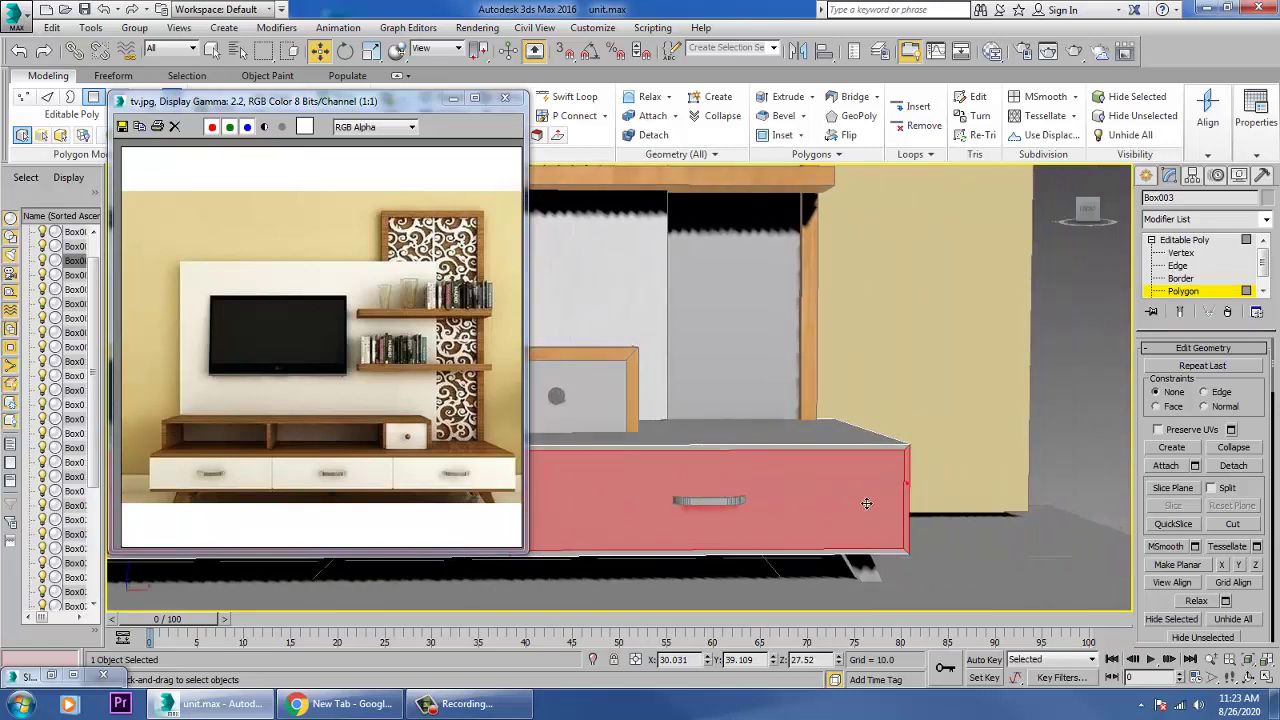
alt+middle_drag(866, 503, 949, 503)
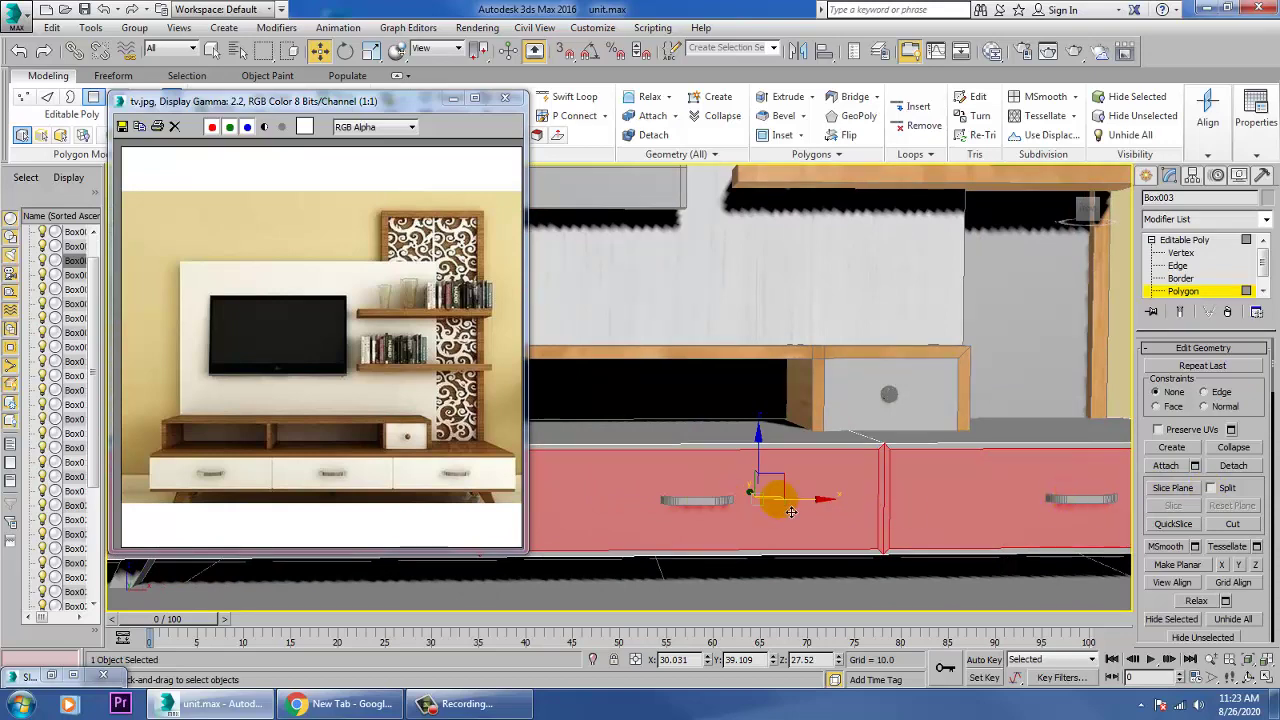
scroll(780, 500, down, 5)
alt+middle_drag(771, 491, 698, 522)
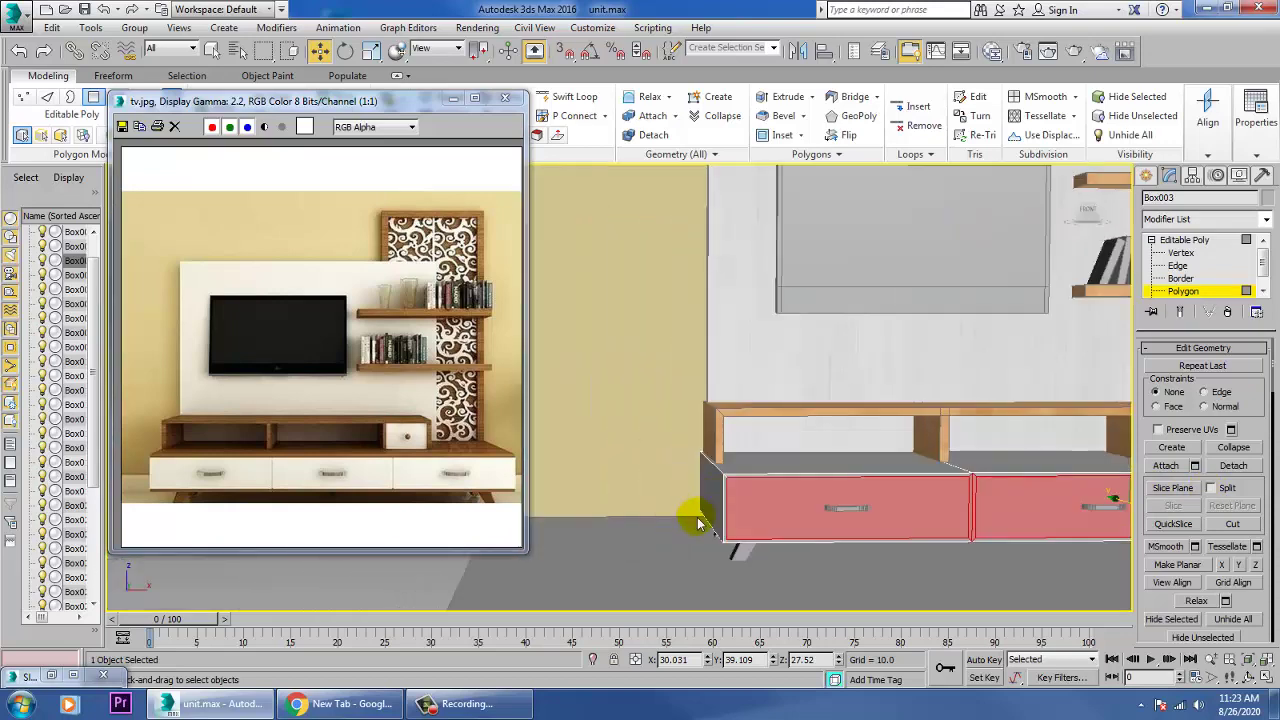
scroll(716, 525, up, 5)
scroll(778, 490, down, 5)
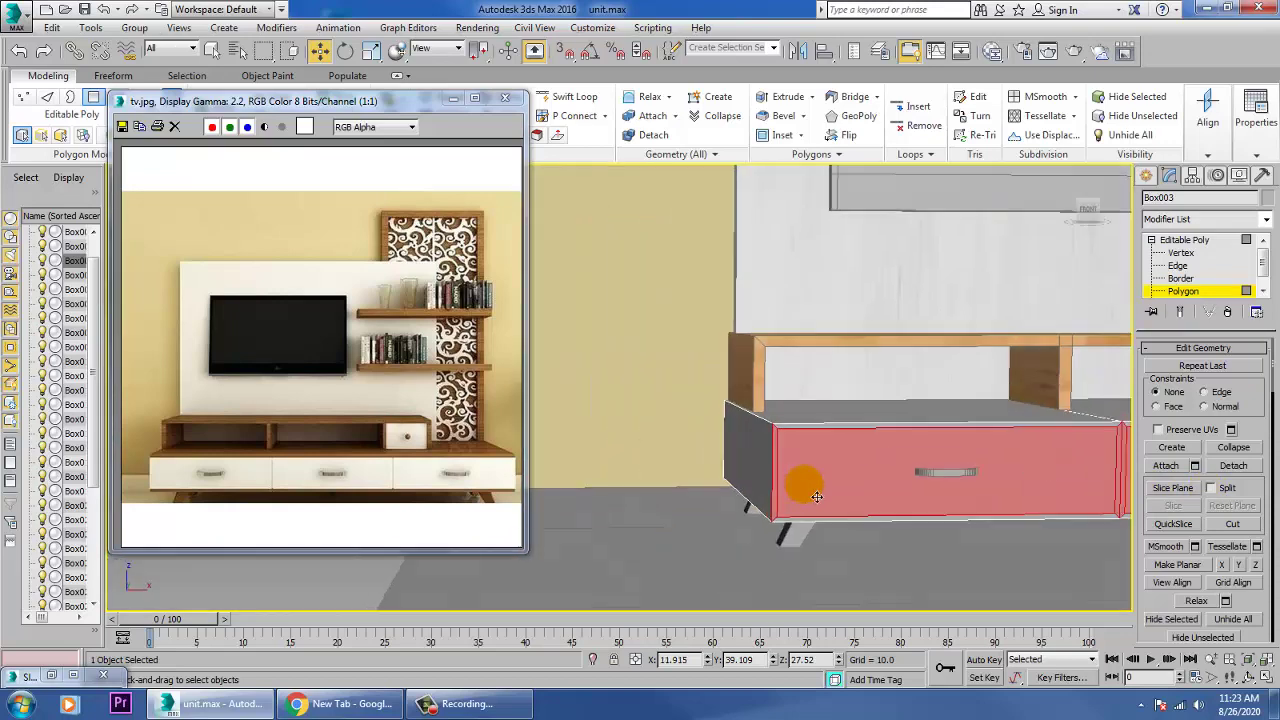
alt+middle_drag(808, 486, 752, 489)
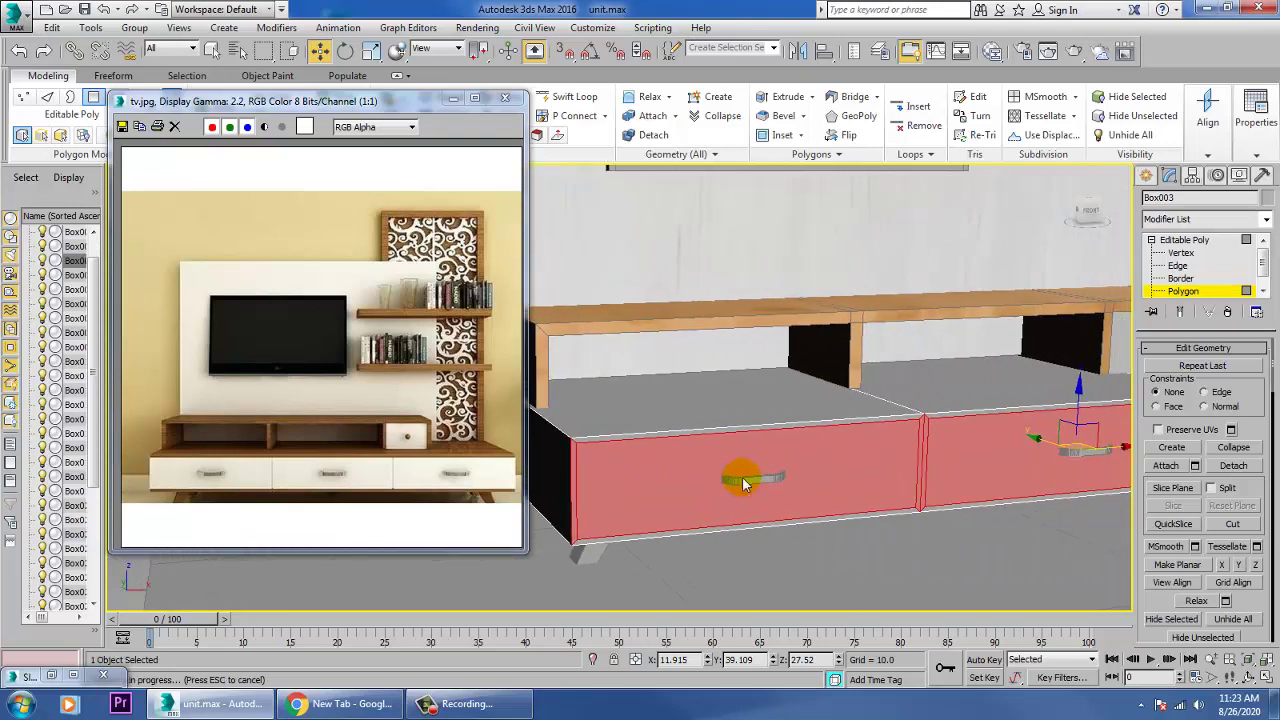
key(m)
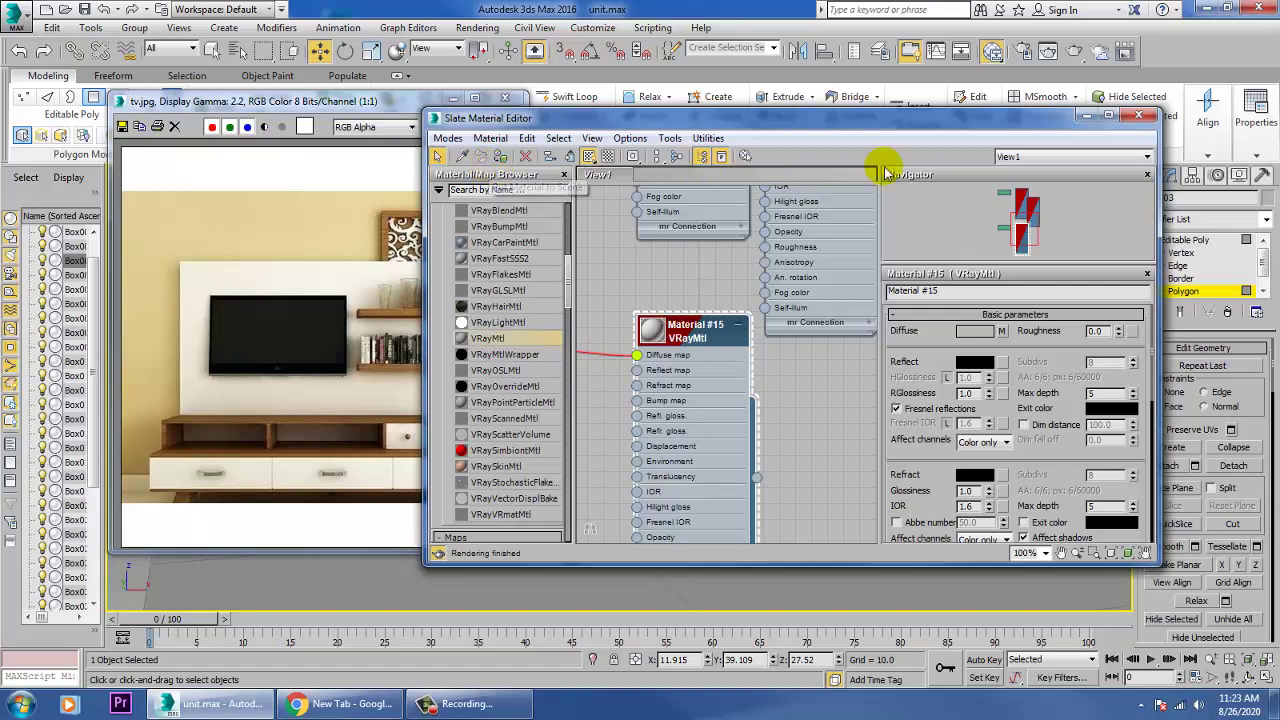
click(1087, 117)
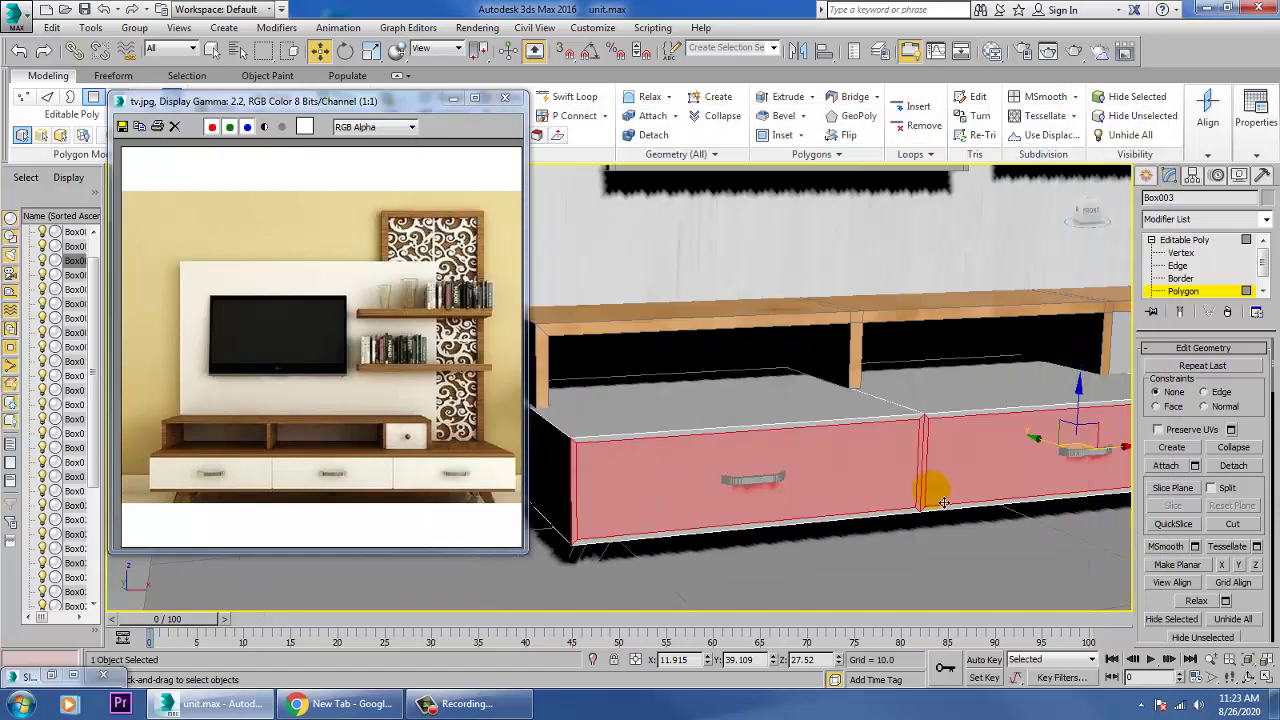
- Add a Box-projection UVW Map to Box003, sized to fit the drawers
click(1267, 220)
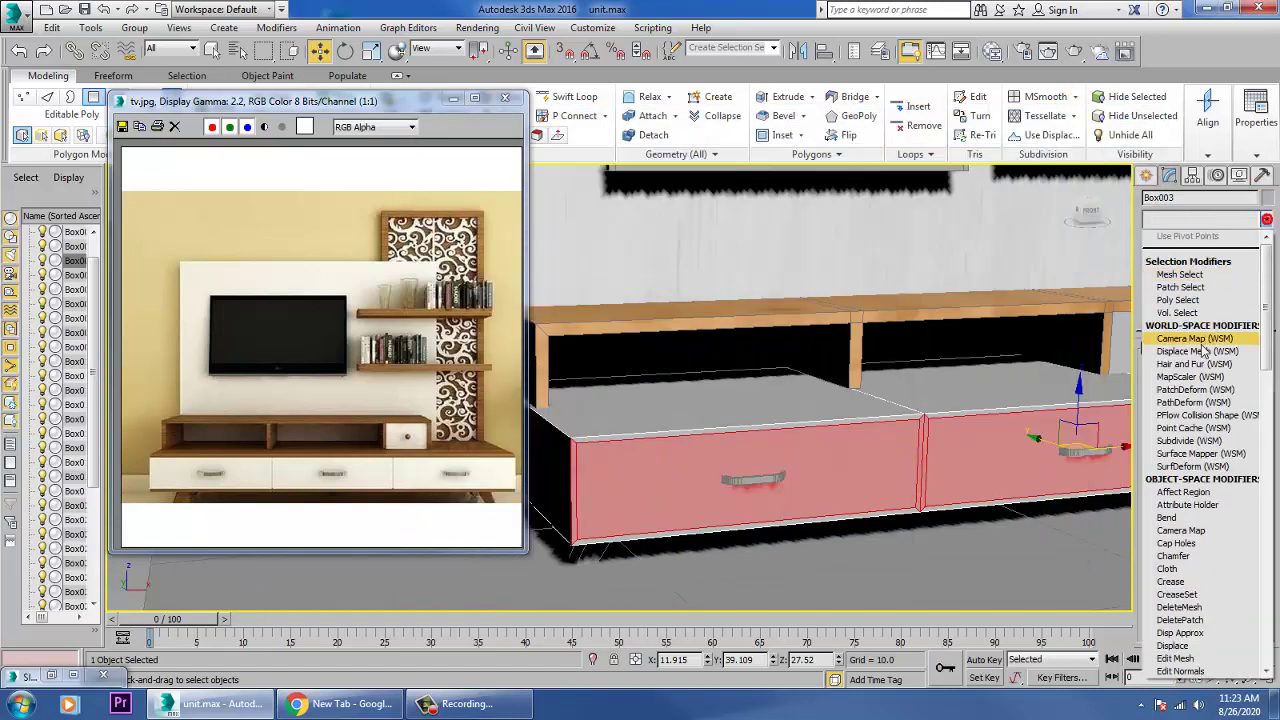
key(u)
click(1190, 531)
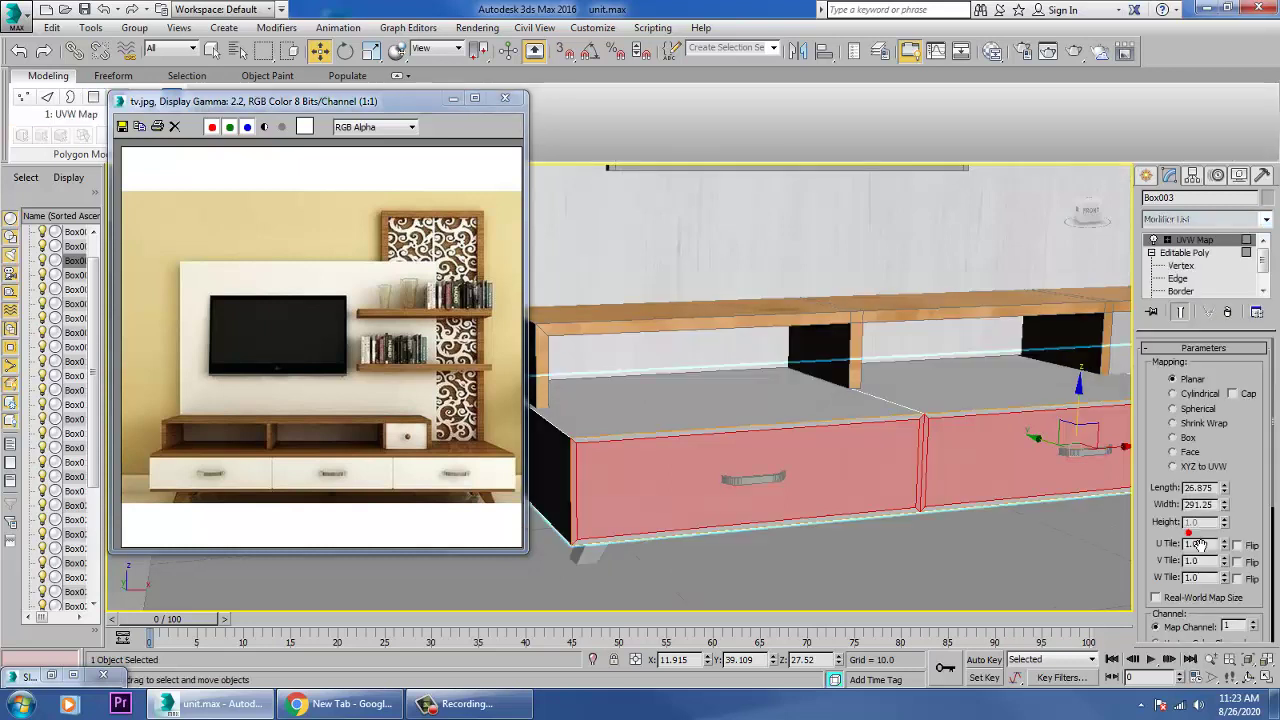
click(1180, 439)
double_click(1198, 504)
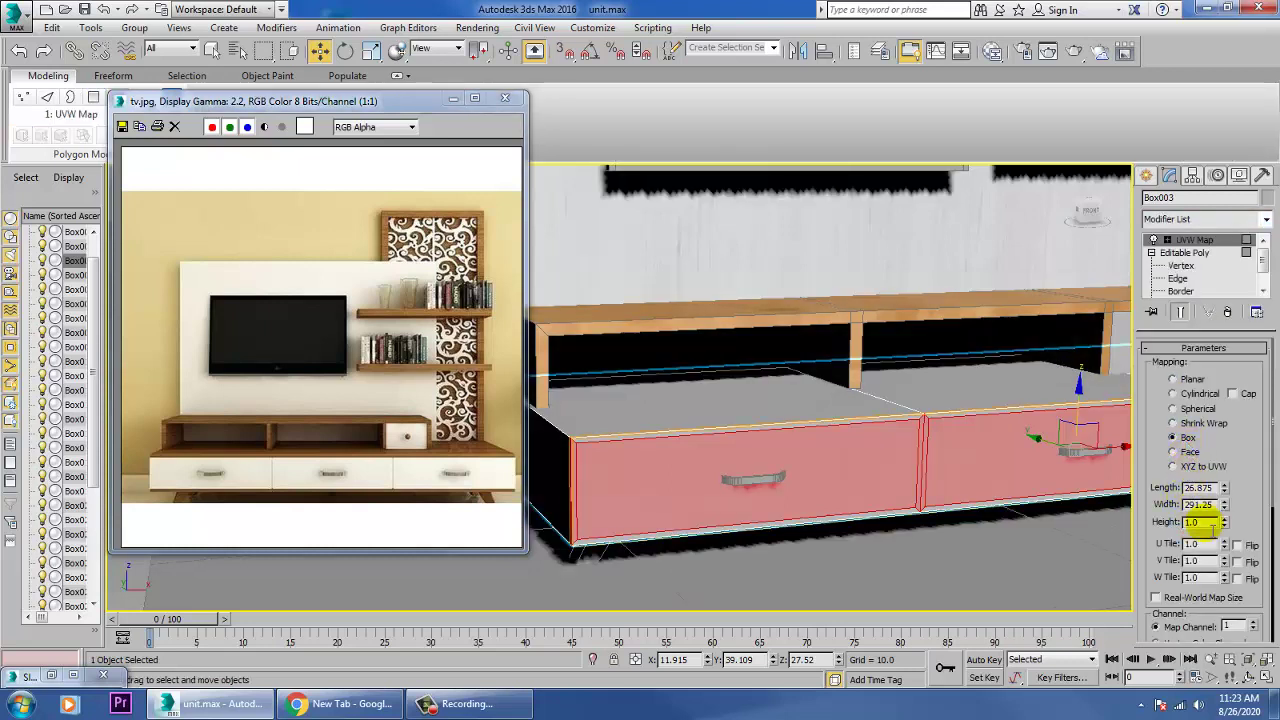
drag(1225, 508, 1124, 484)
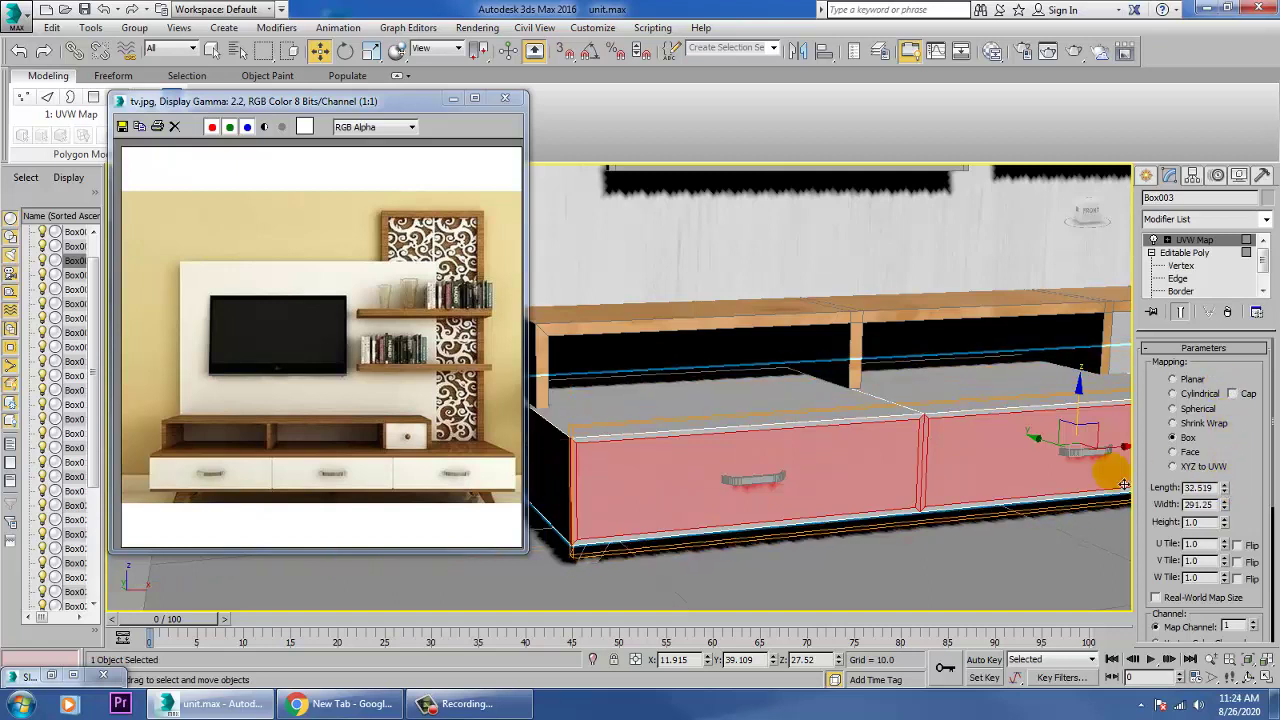
- Convert Box003 to Editable Poly and return to Polygon level
right_click(900, 425)
mouse_move(975, 581)
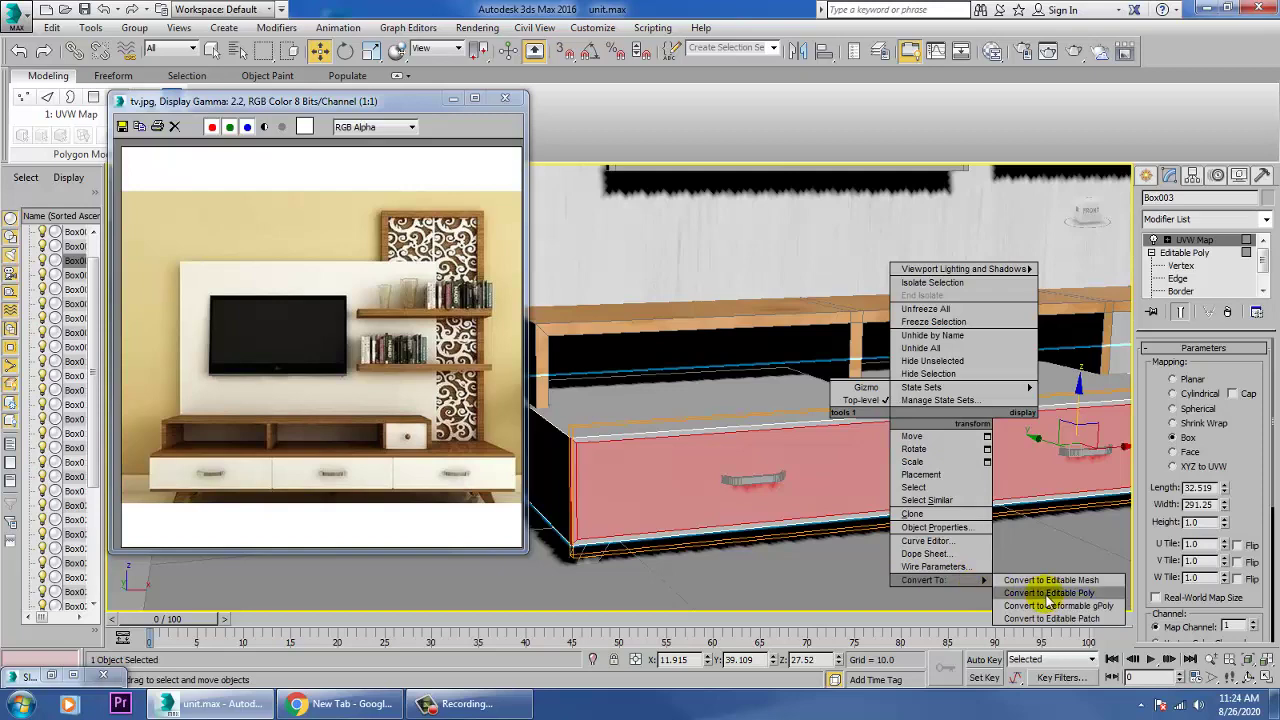
click(1047, 593)
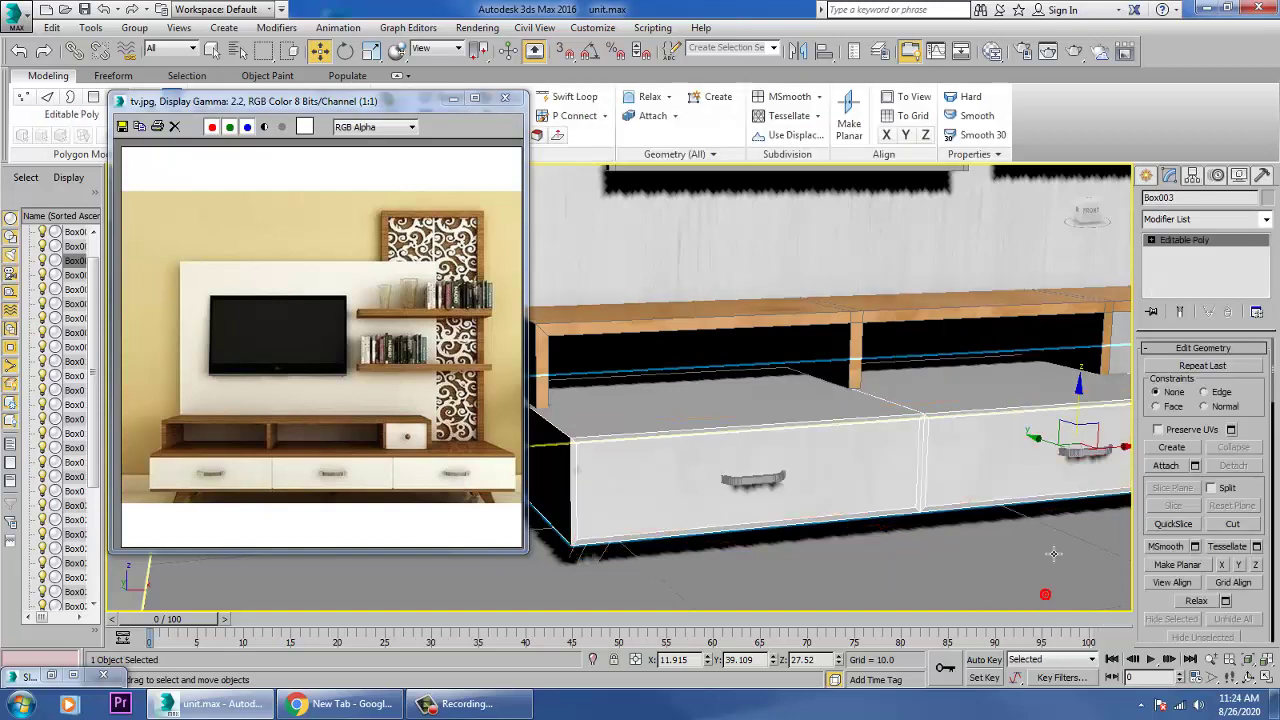
click(1151, 242)
click(1183, 291)
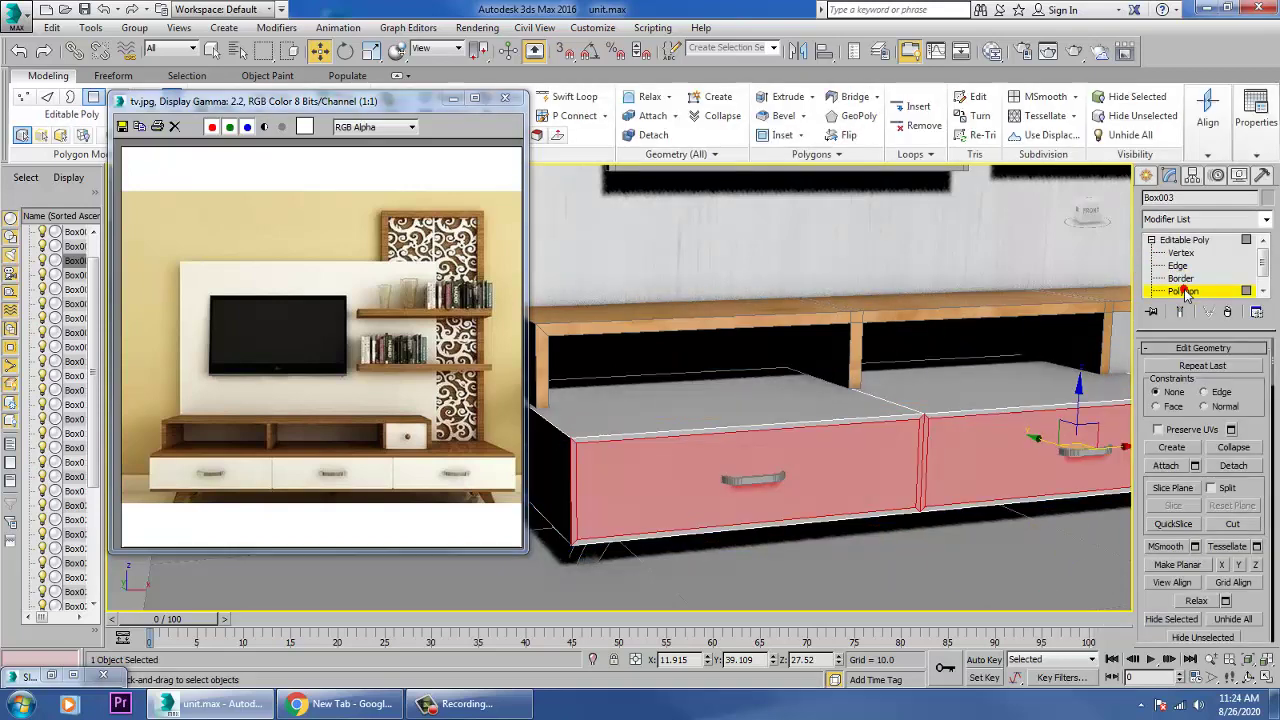
- Assign the wood VRayMtl to the drawer unit's top faces
click(1100, 371)
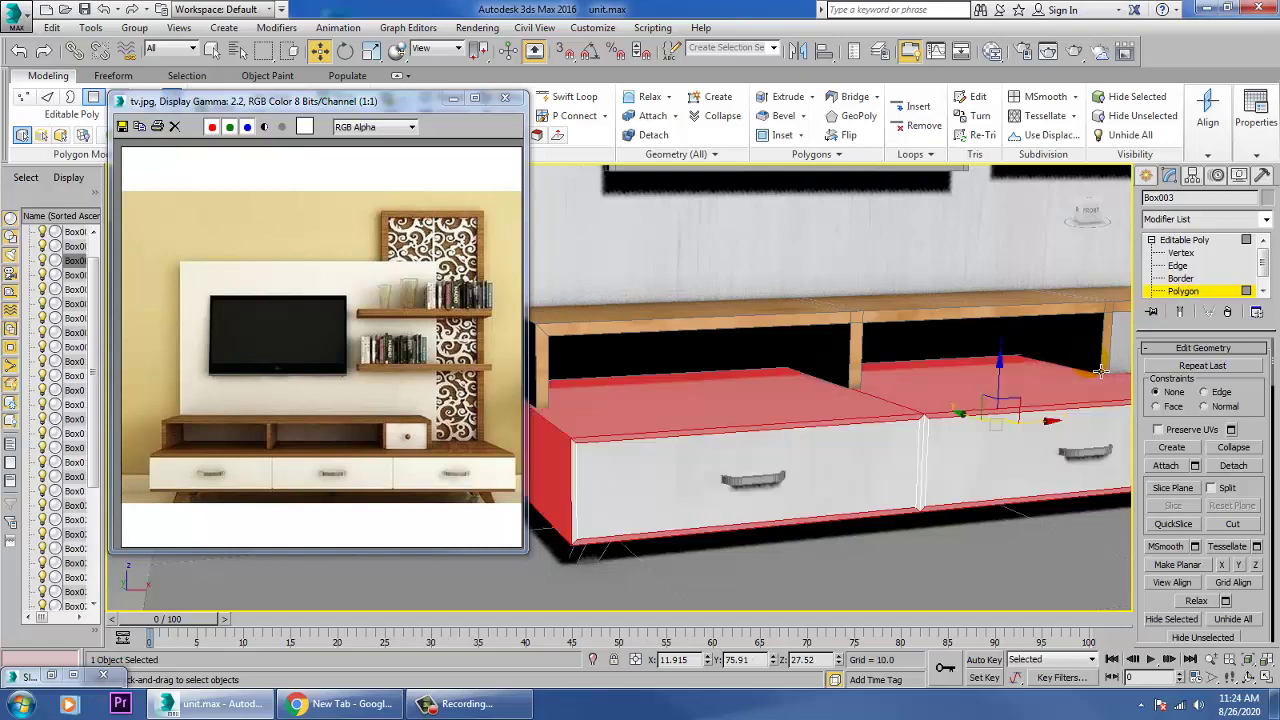
key(m)
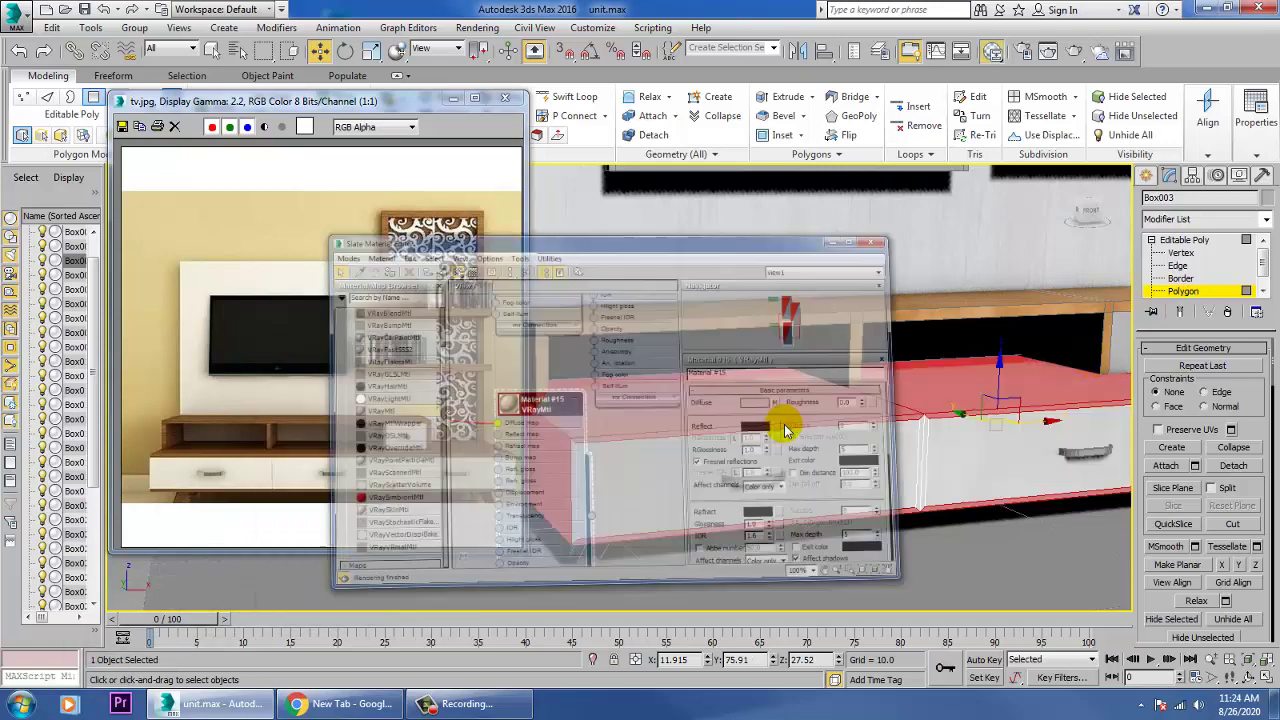
middle_drag(762, 395, 802, 587)
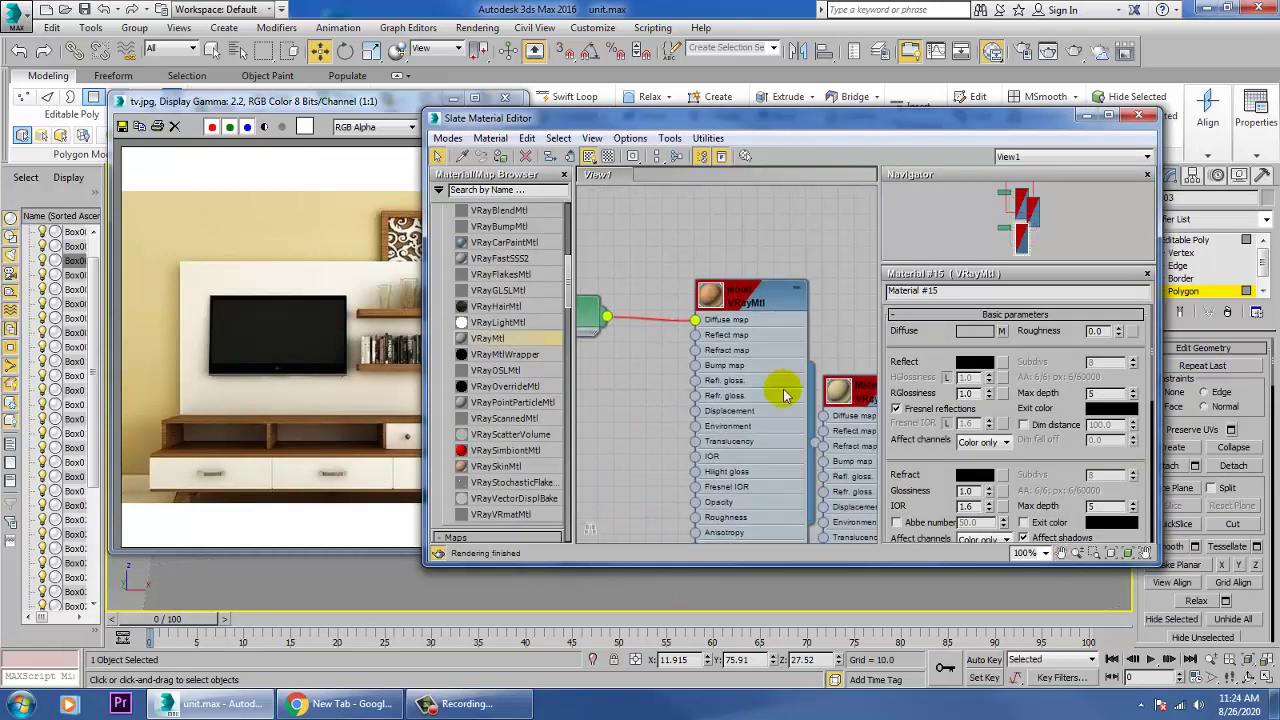
click(763, 301)
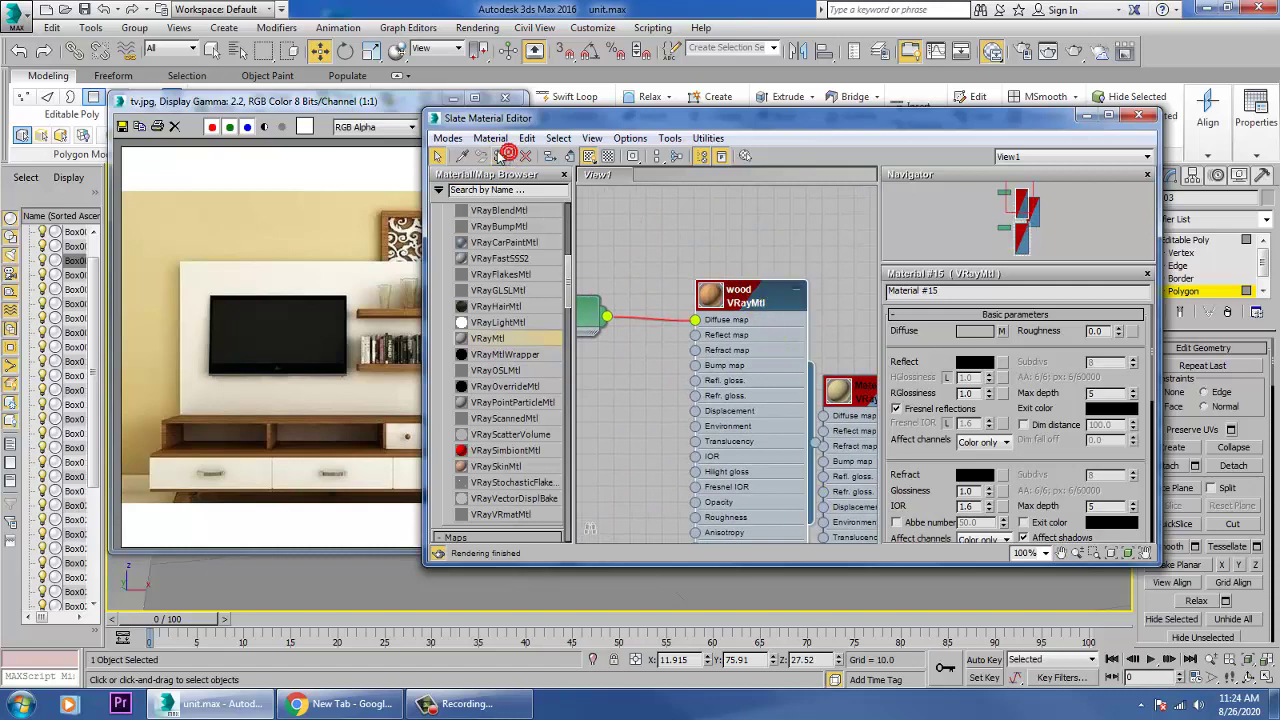
click(1087, 116)
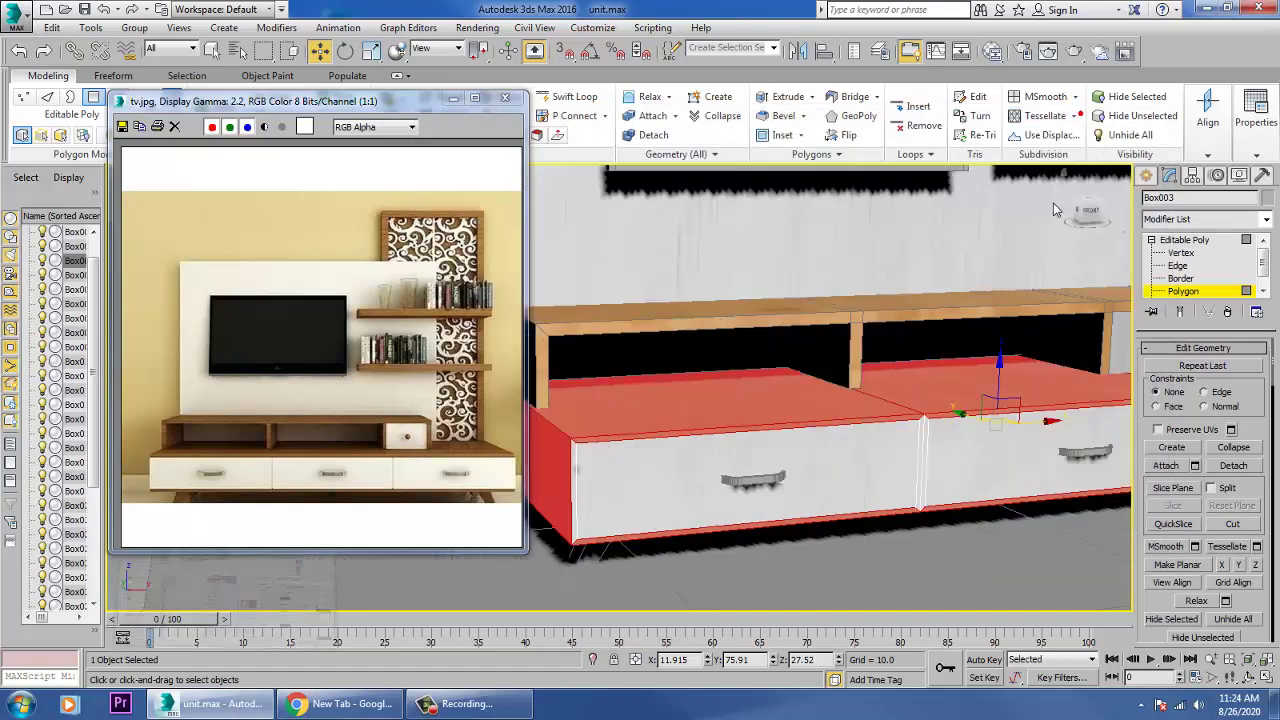
- Add a UVW Map modifier with Box projection to Box003
click(1265, 219)
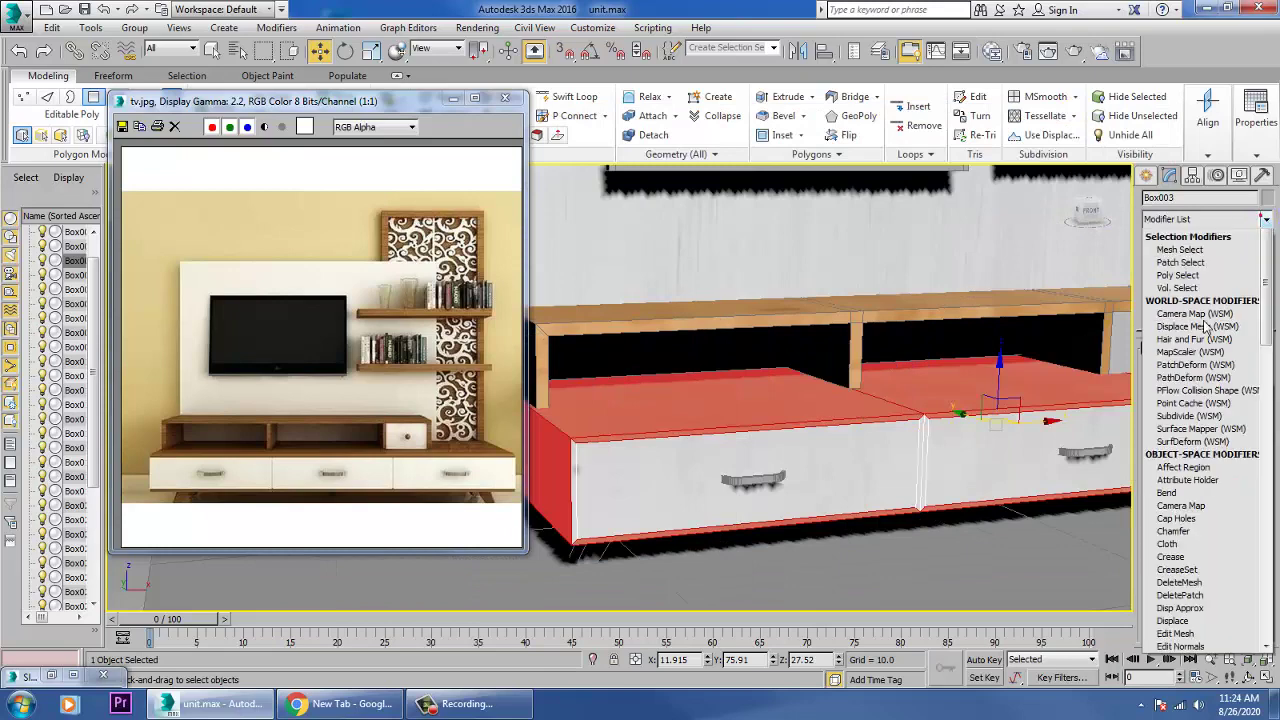
key(u)
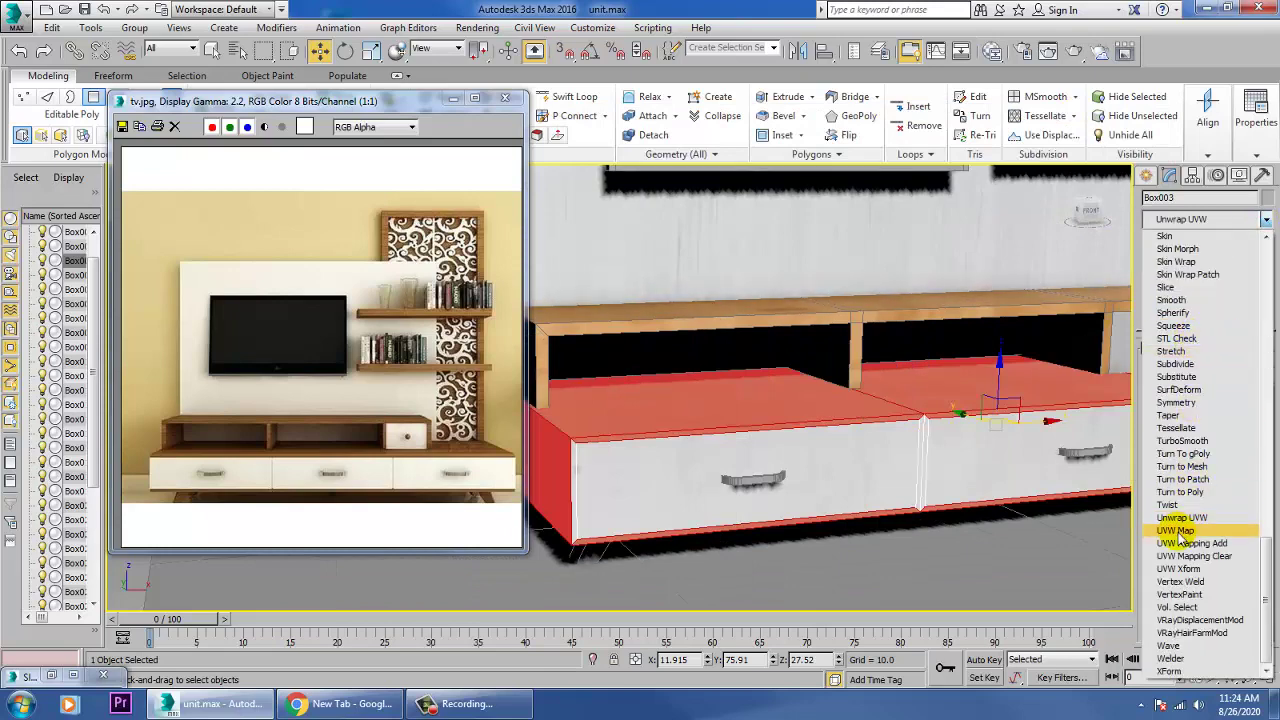
click(1178, 531)
click(1174, 438)
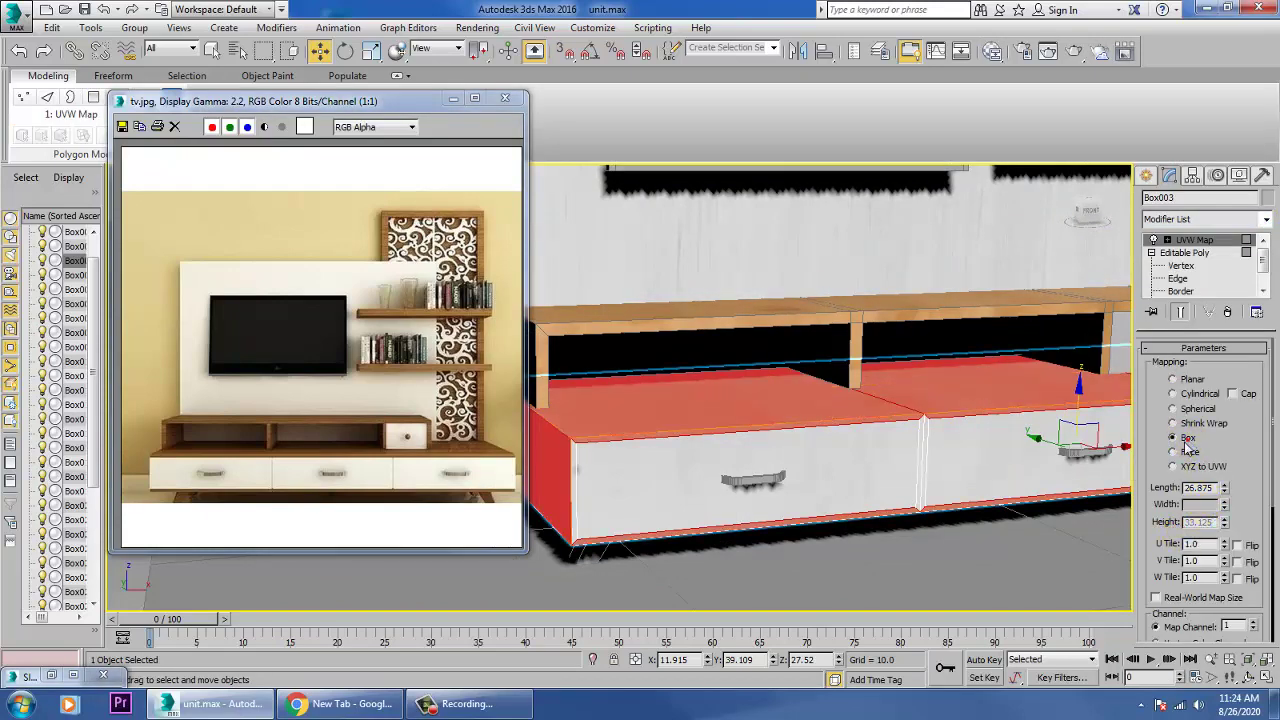
alt+middle_drag(954, 357, 934, 434)
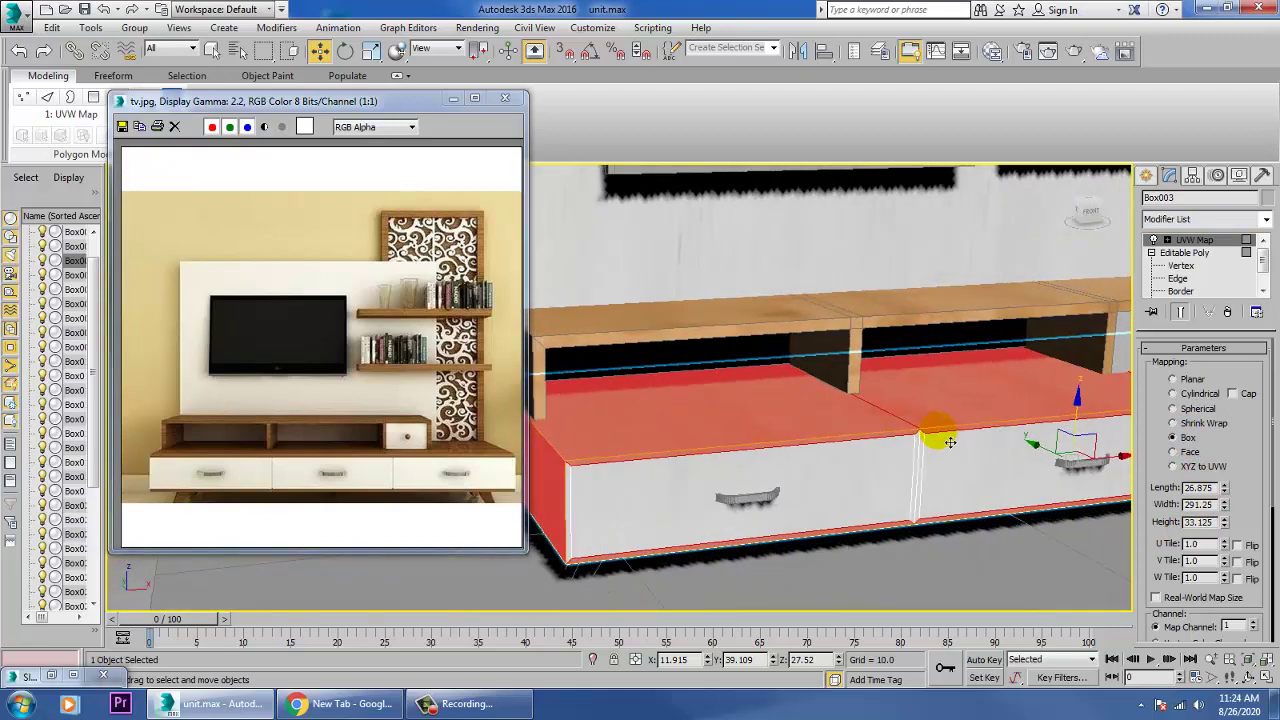
- Convert Box003 back to Editable Poly
right_click(930, 388)
mouse_move(1014, 551)
click(1100, 566)
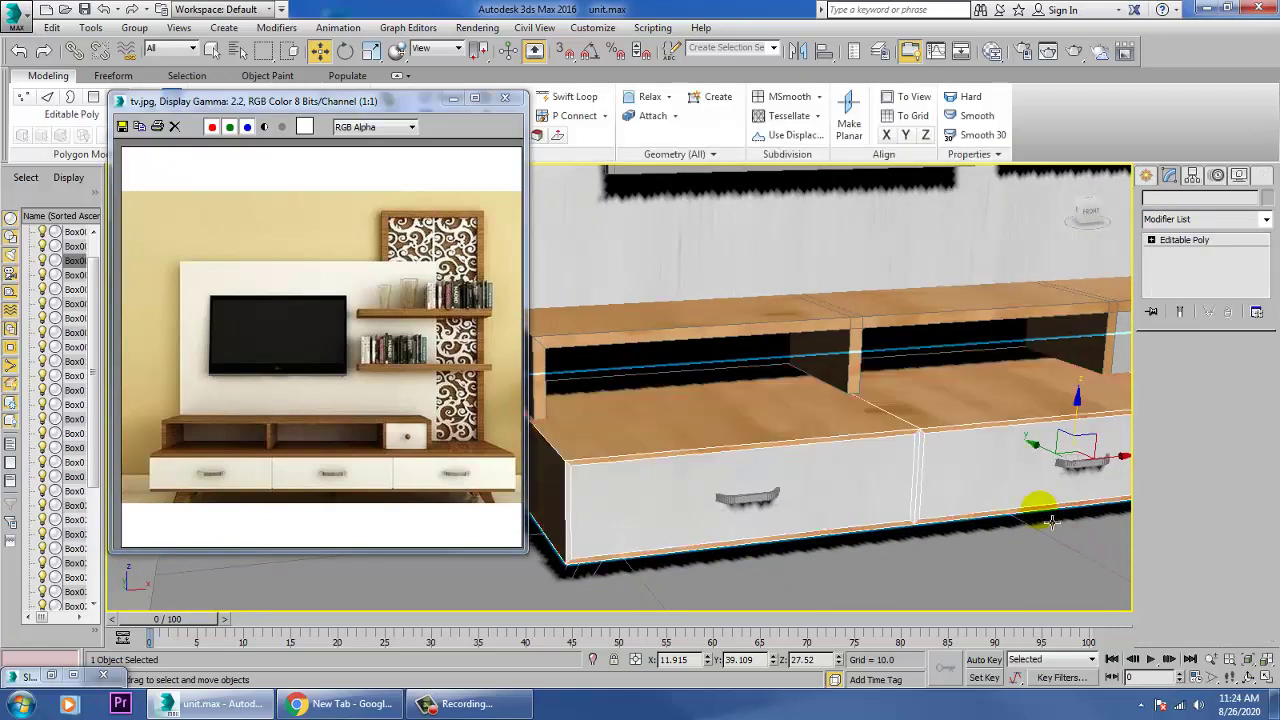
scroll(1043, 509, down, 10)
alt+middle_drag(1043, 509, 910, 487)
- Select the lower cabinet polygon beside the small grey drawer at Polygon level
scroll(905, 492, up, 12)
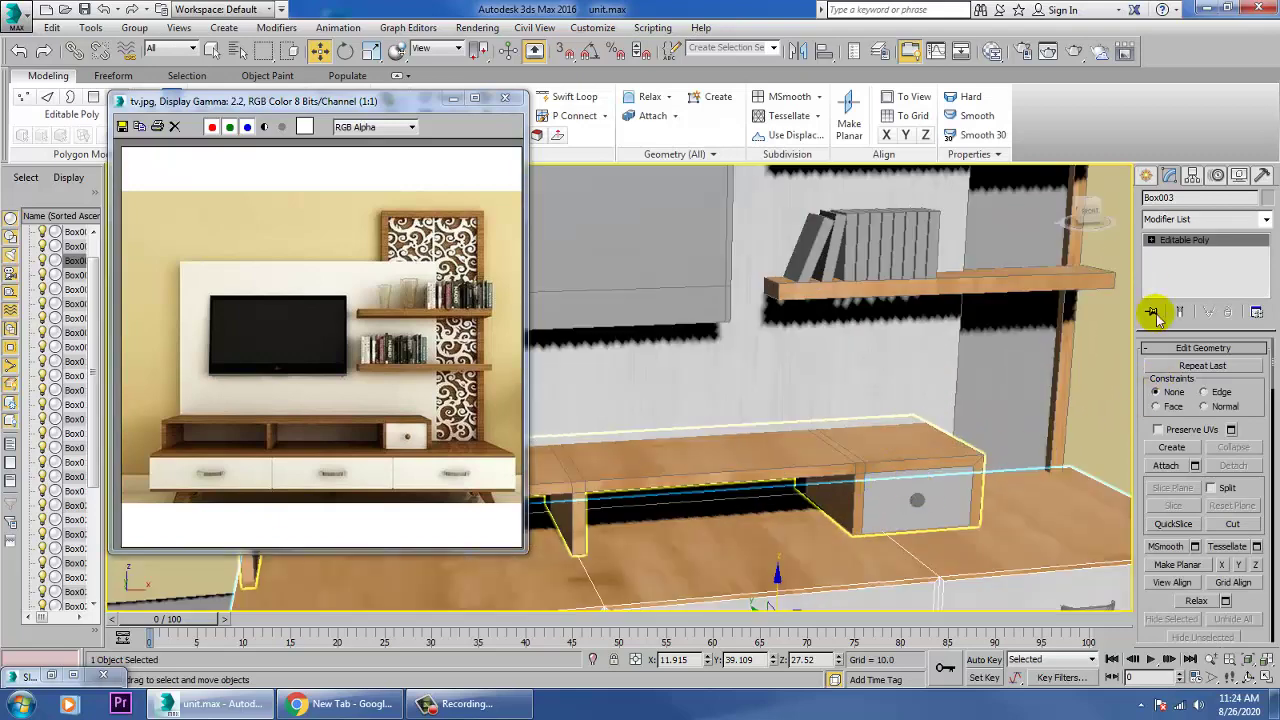
click(1150, 243)
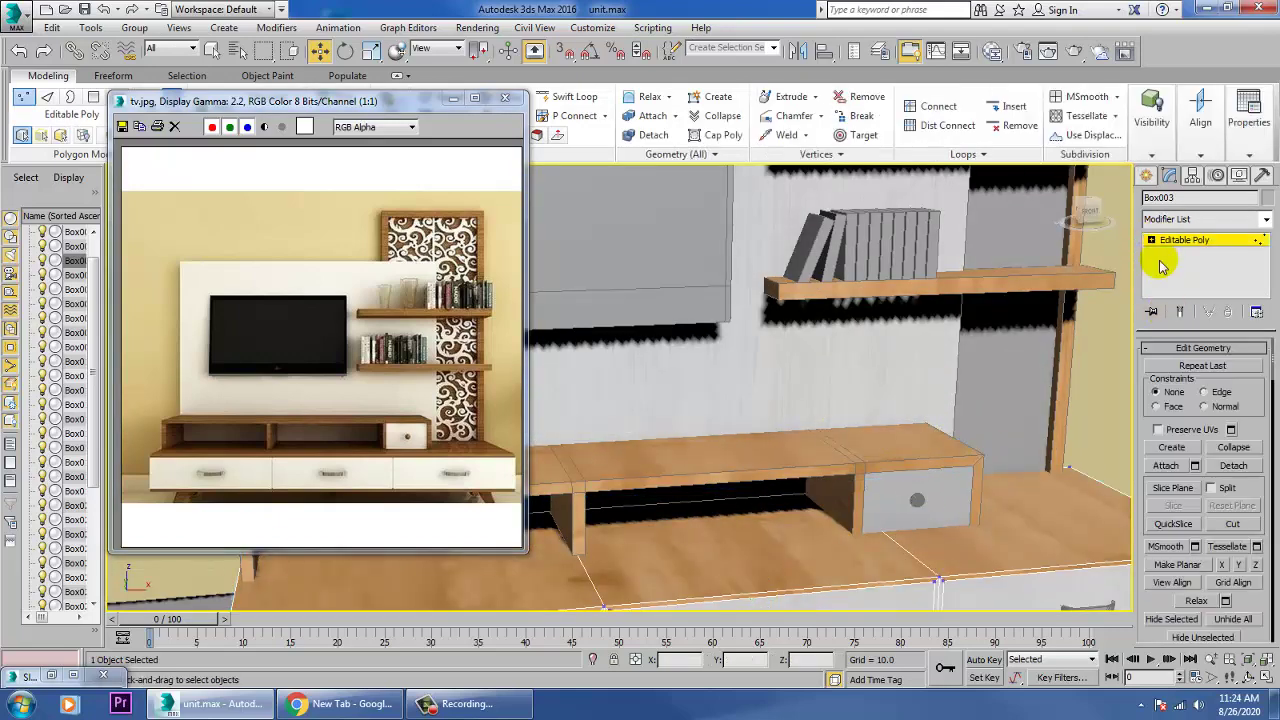
click(1152, 241)
click(1185, 292)
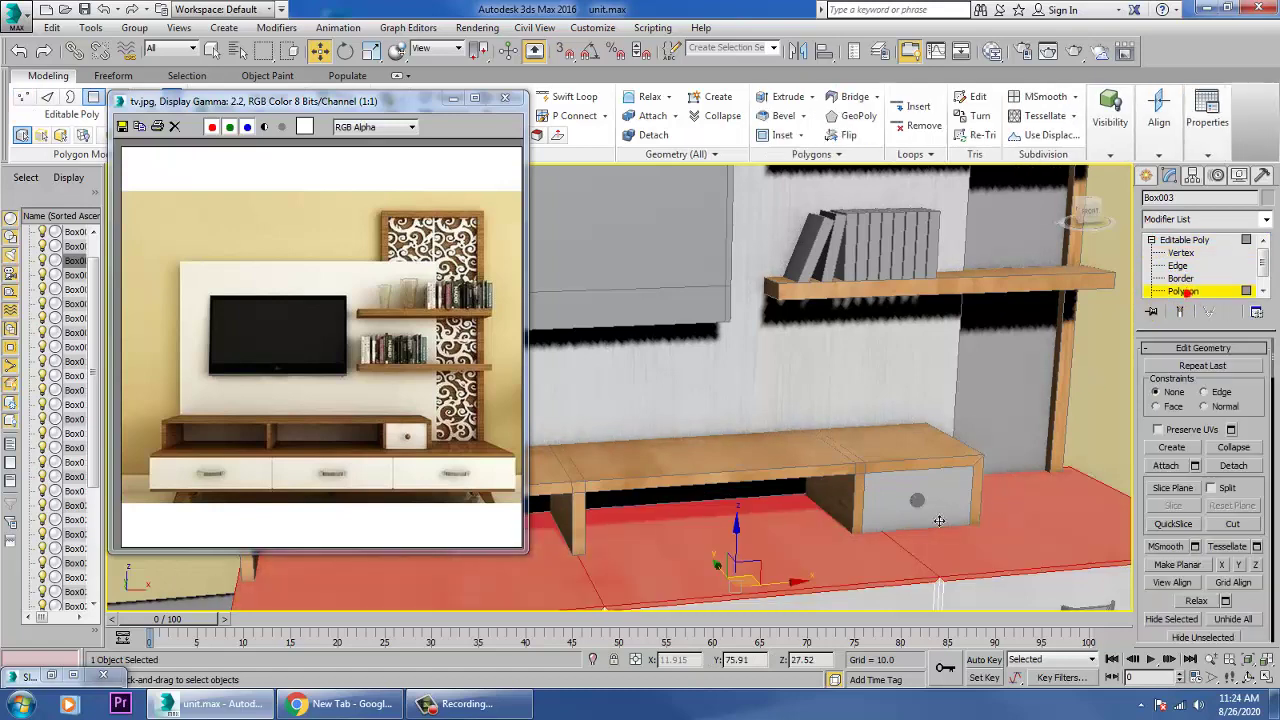
click(972, 492)
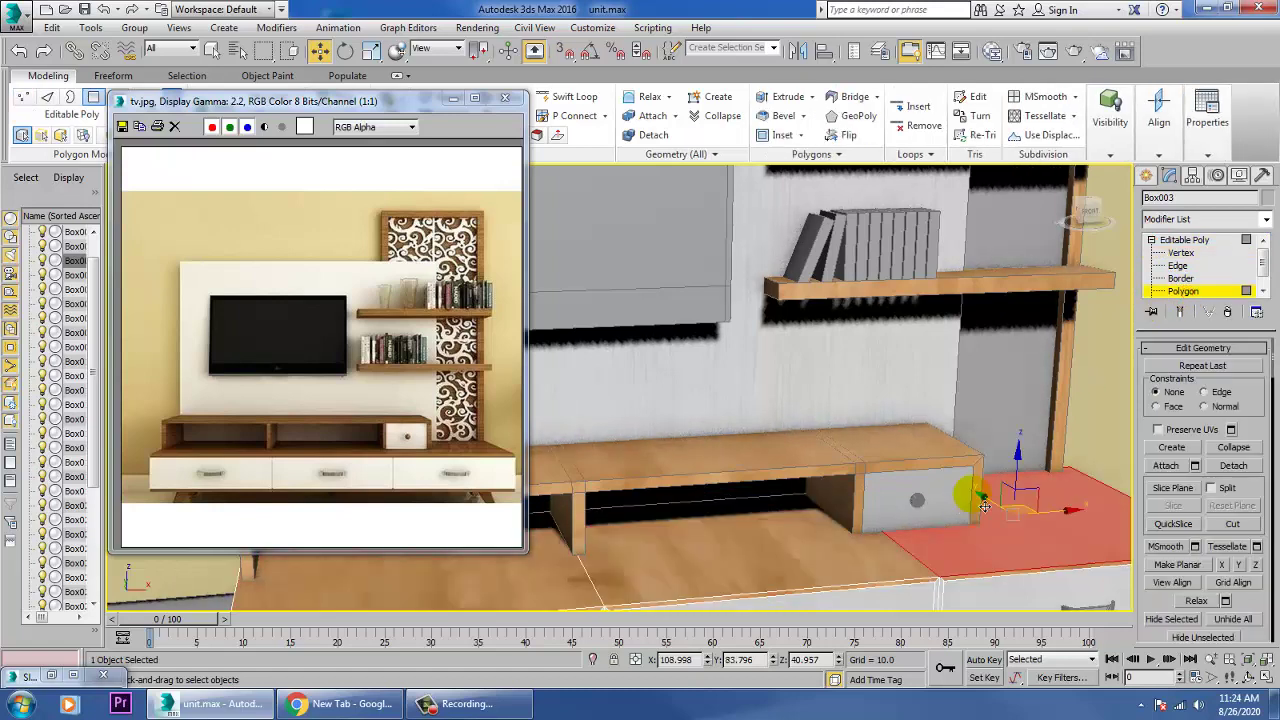
- Assign Material #15 to the small drawer front face of Line001
click(1205, 243)
click(903, 451)
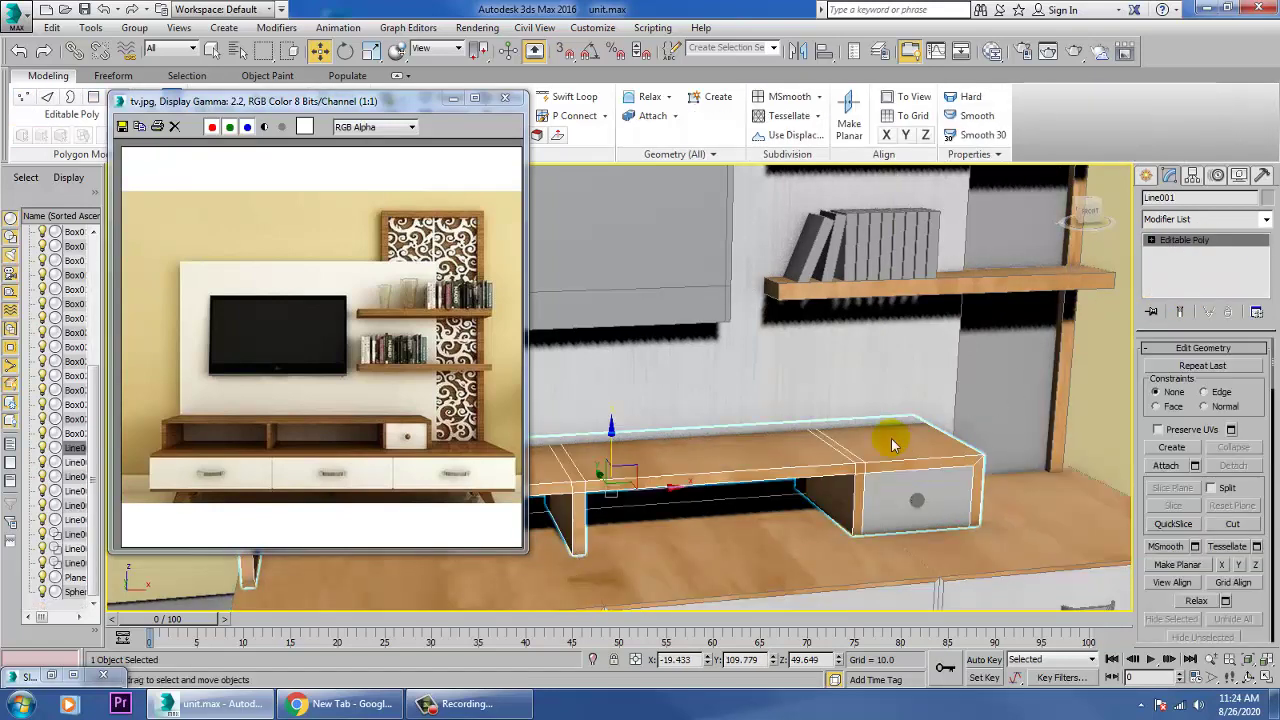
key(5)
click(957, 510)
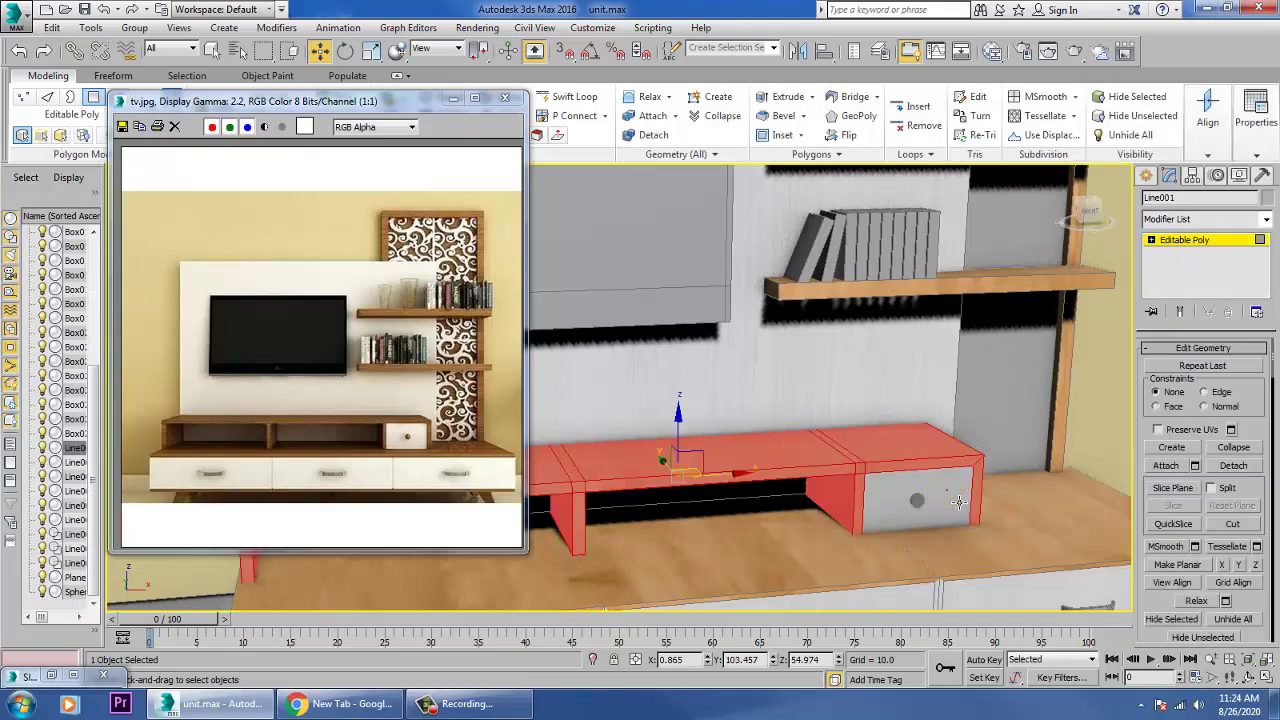
click(958, 504)
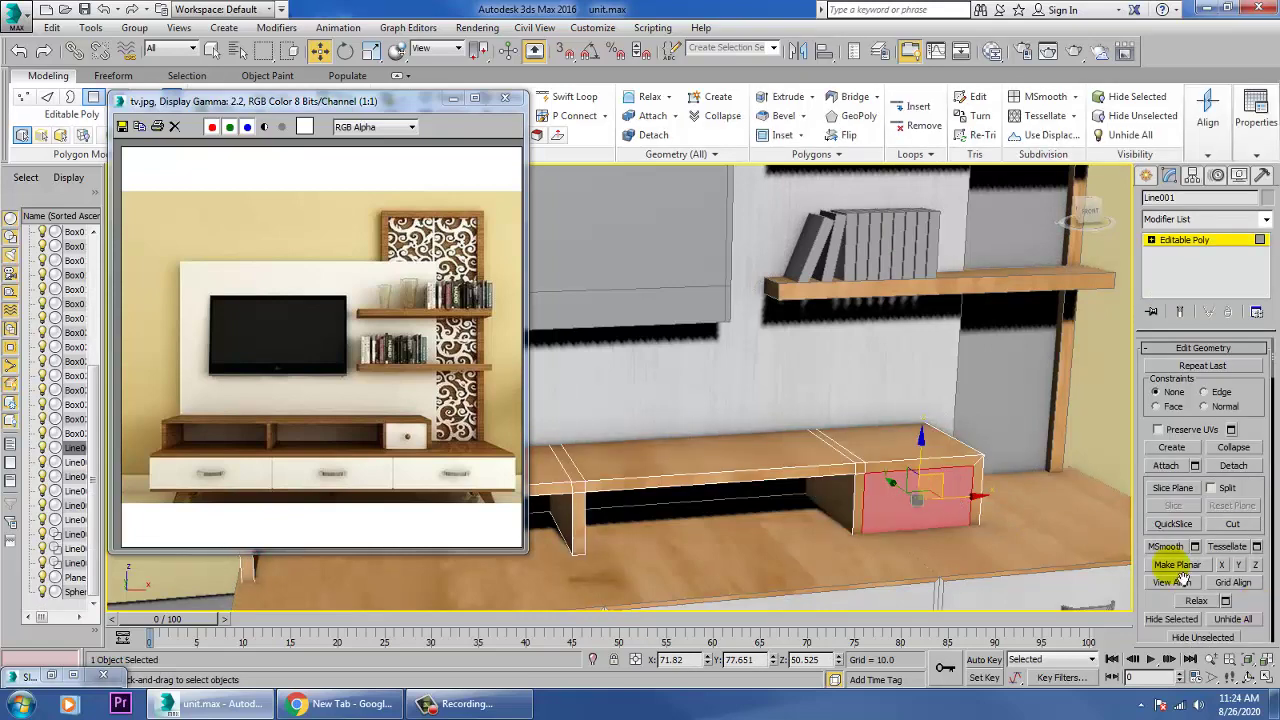
key(m)
scroll(695, 360, down, 6)
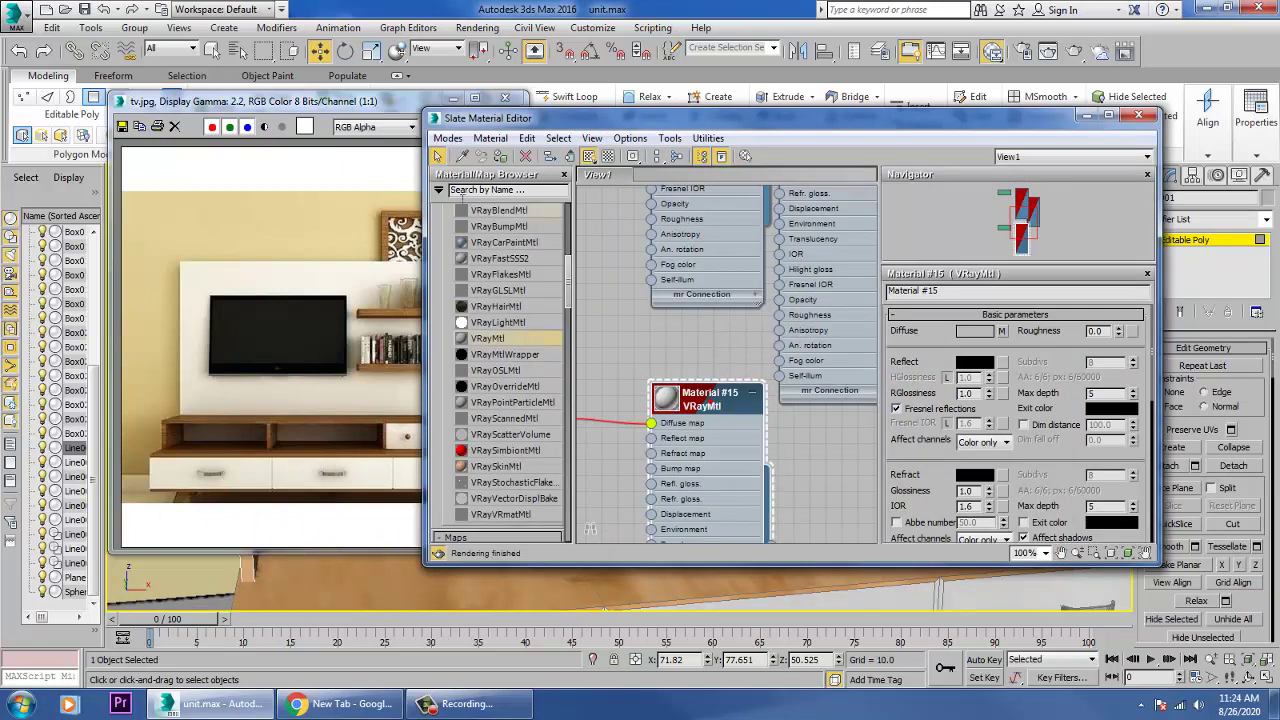
click(500, 157)
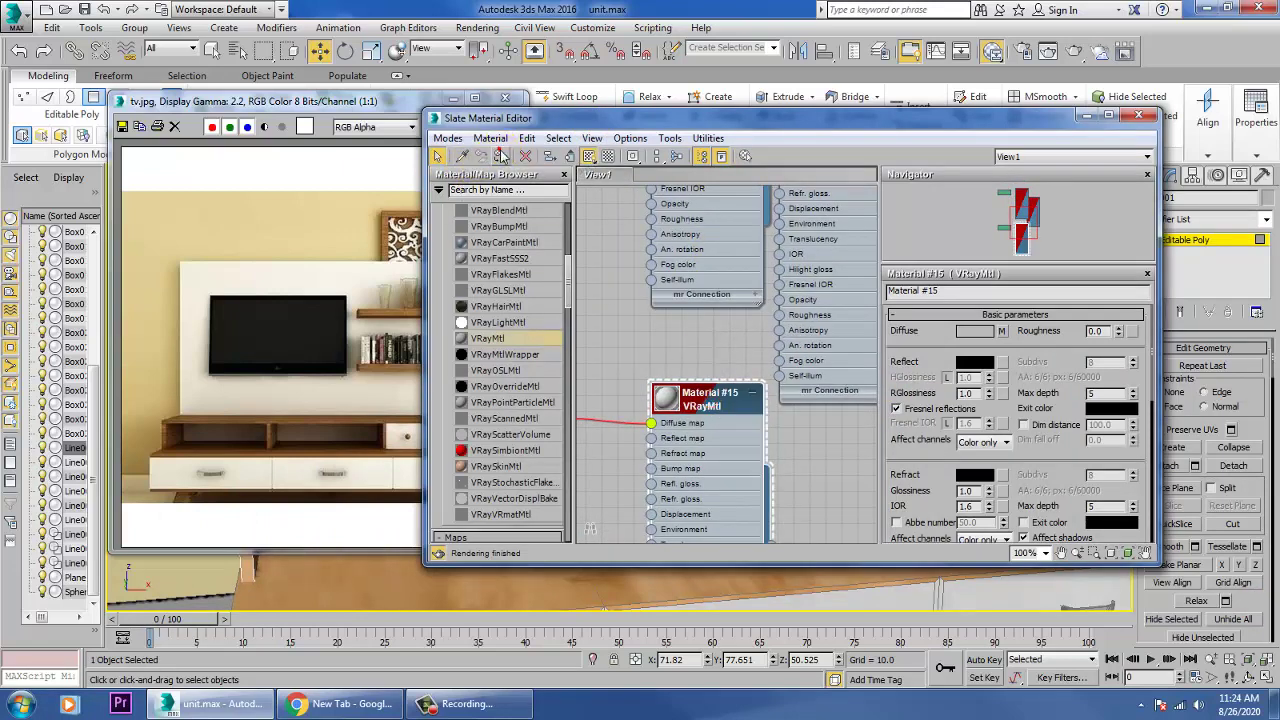
click(1088, 119)
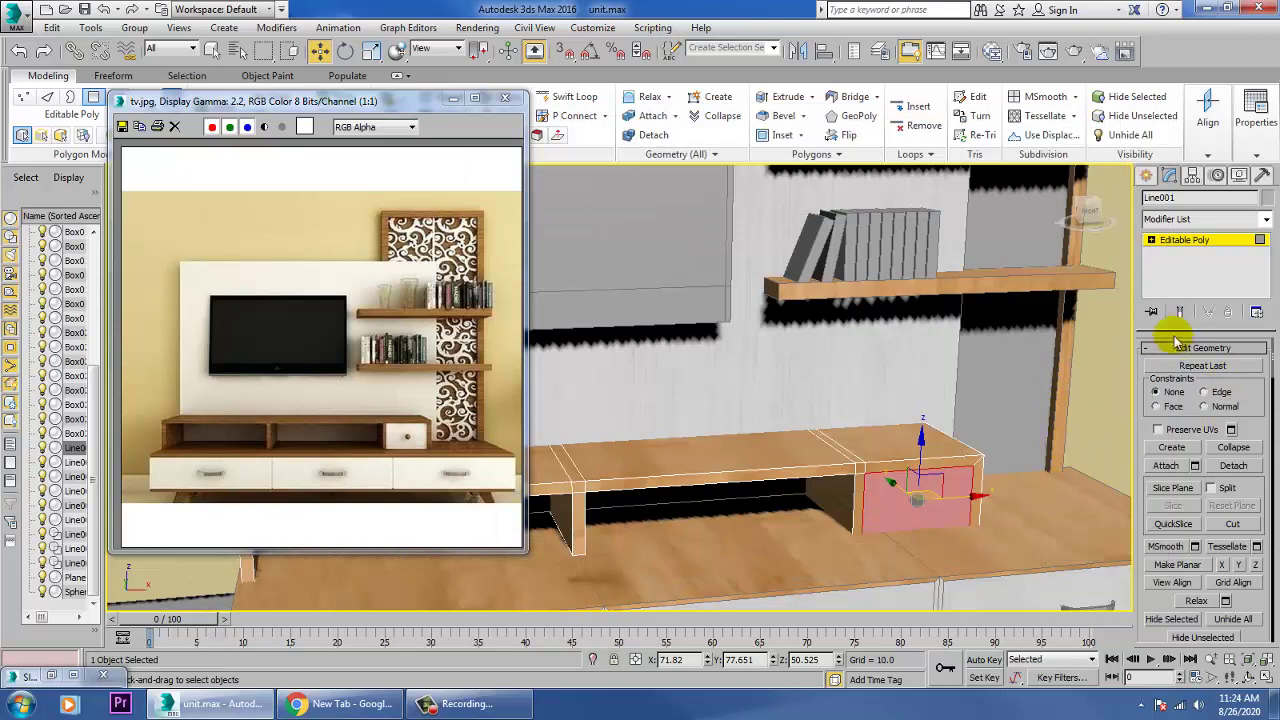
- Add a UVW Map modifier to the Line001 cabinet
click(1267, 222)
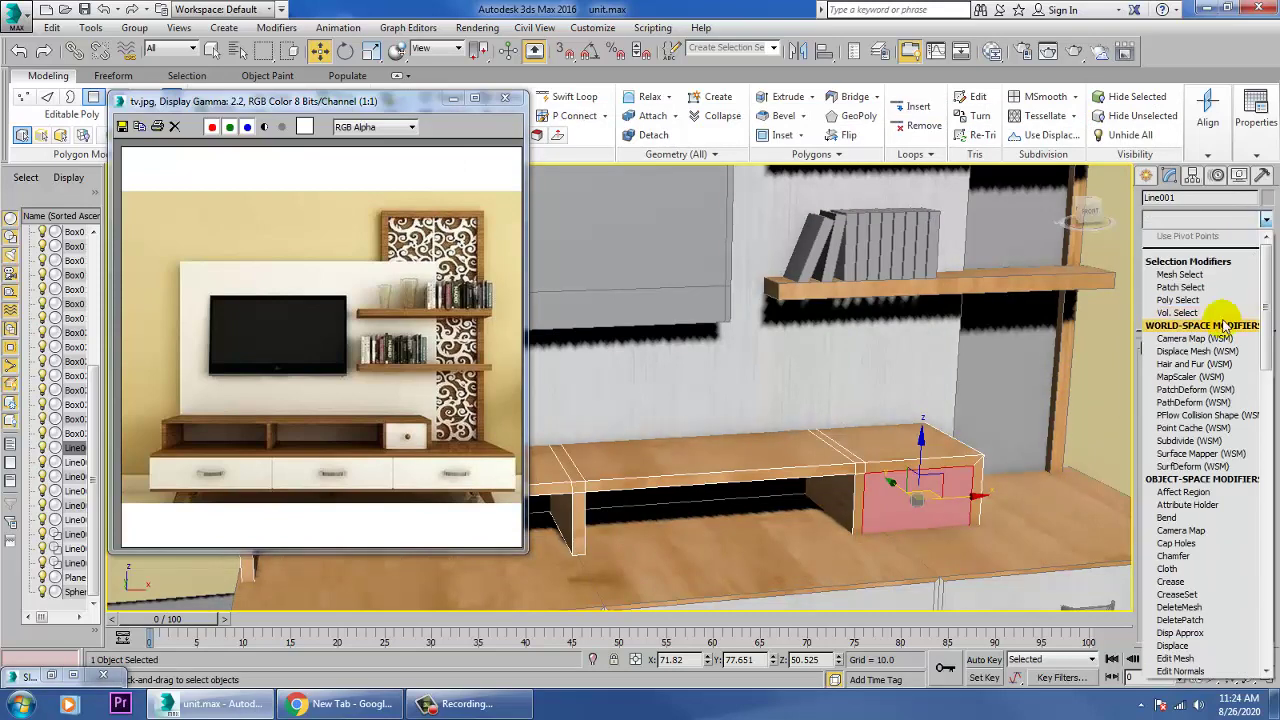
scroll(1200, 330, down, 5)
click(1211, 531)
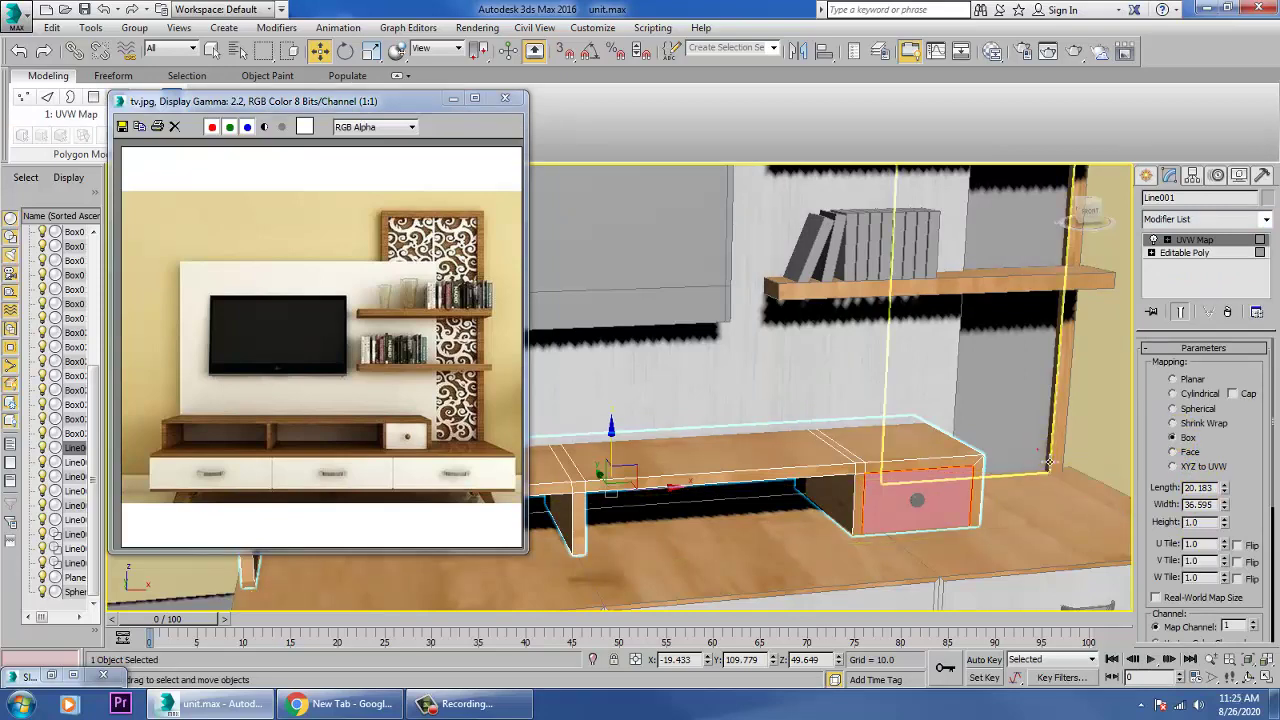
click(962, 474)
scroll(972, 482, down, 12)
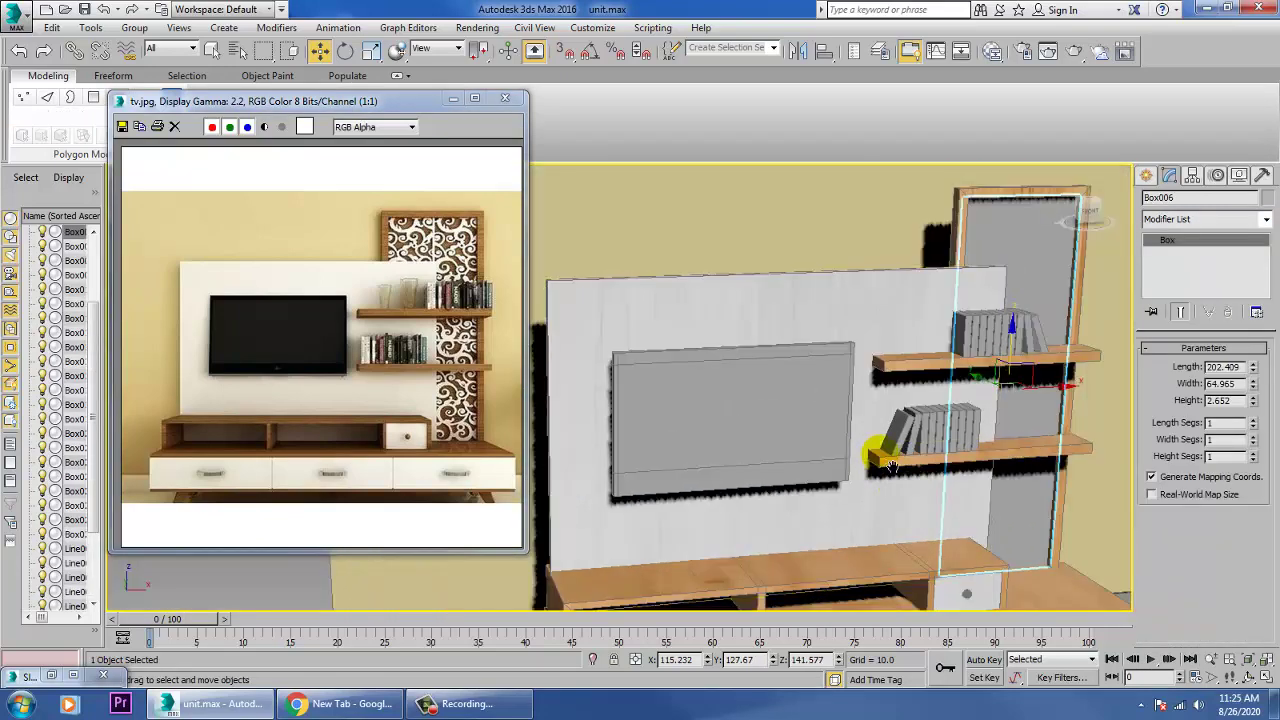
- Select the eight books on the upper shelf together
alt+middle_drag(945, 497, 1036, 449)
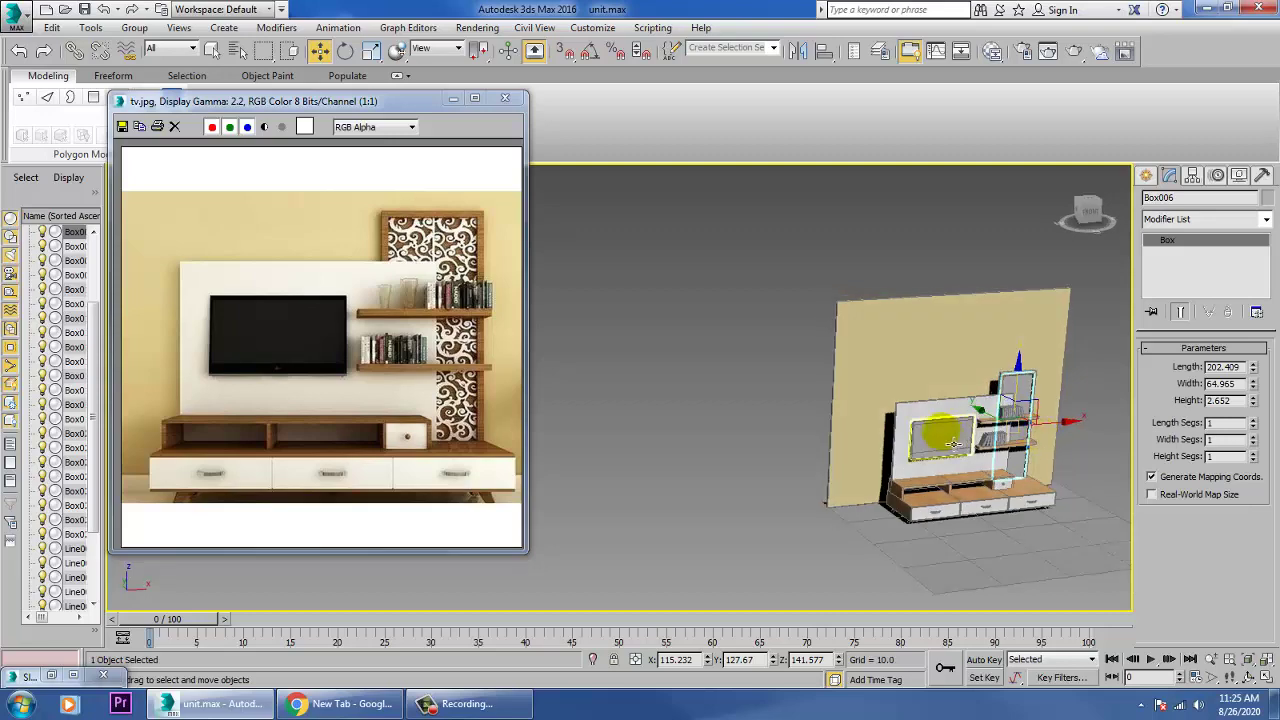
scroll(1030, 435, up, 10)
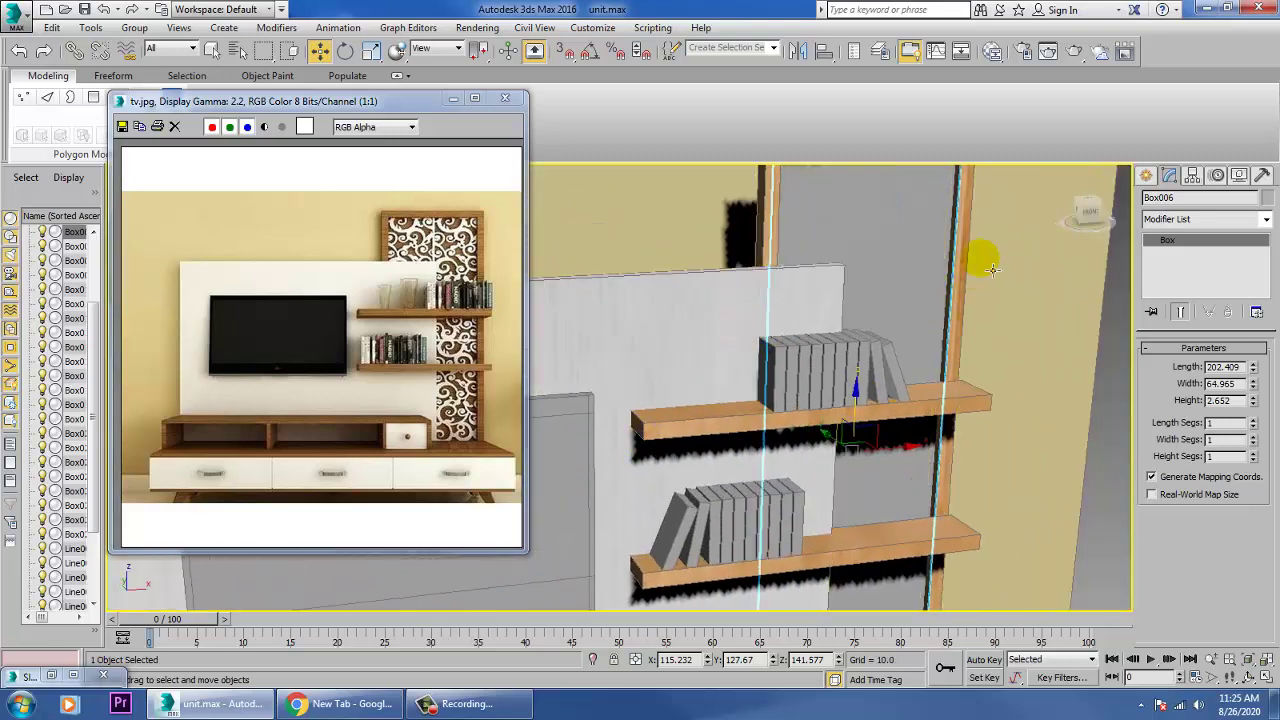
click(808, 415)
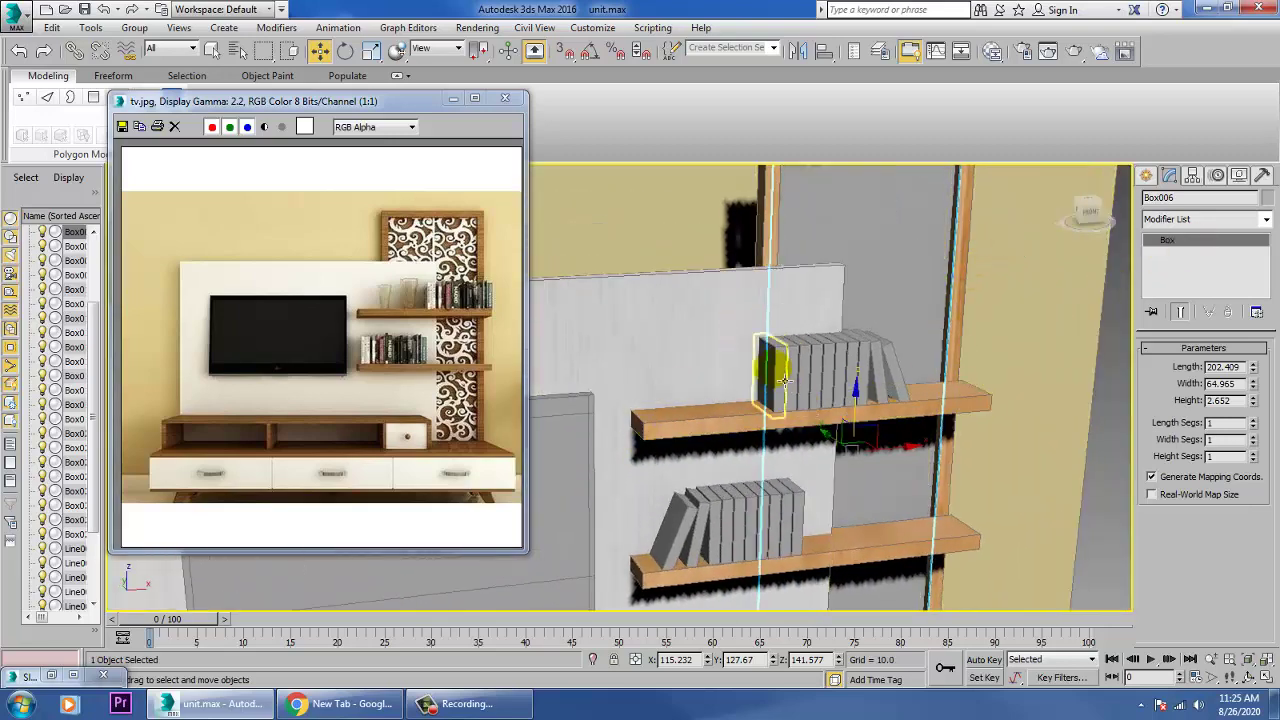
scroll(808, 412, up, 4)
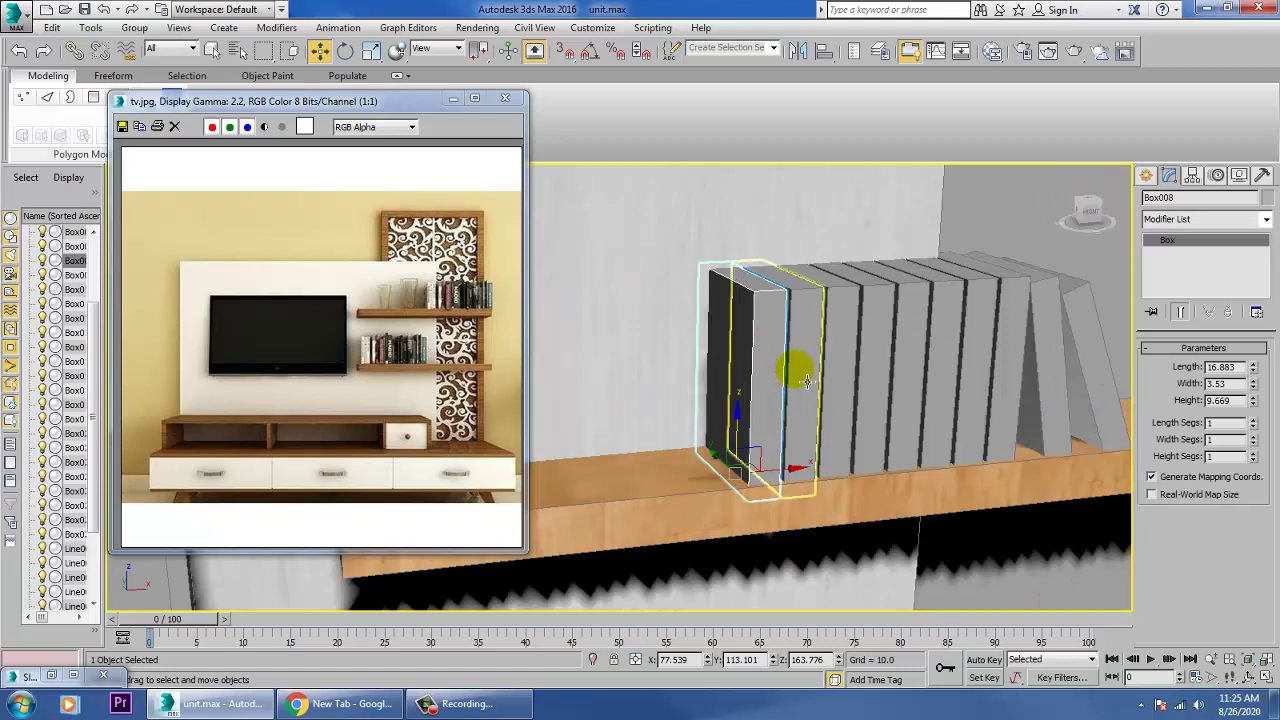
ctrl+click(840, 385)
ctrl+click(878, 386)
ctrl+click(916, 388)
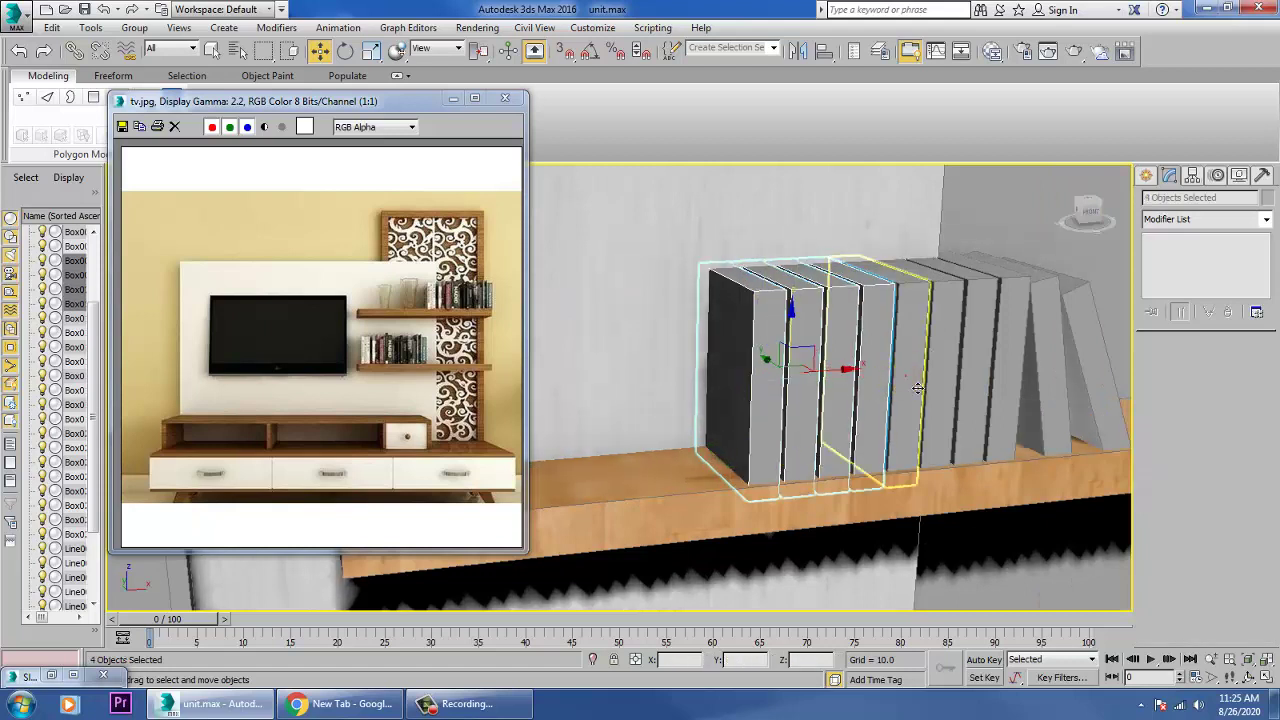
ctrl+click(905, 388)
ctrl+click(940, 389)
ctrl+click(970, 388)
ctrl+click(1000, 388)
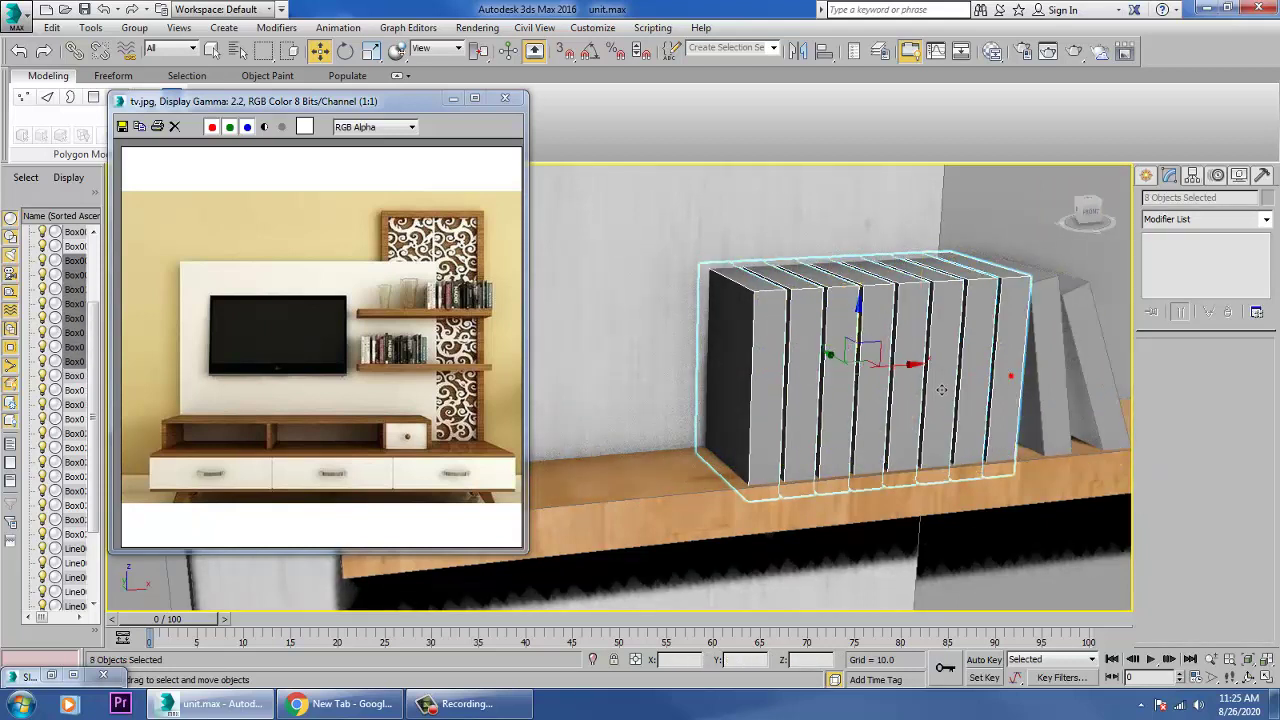
- Convert the eight selected books to Editable Poly
right_click(921, 366)
mouse_move(950, 520)
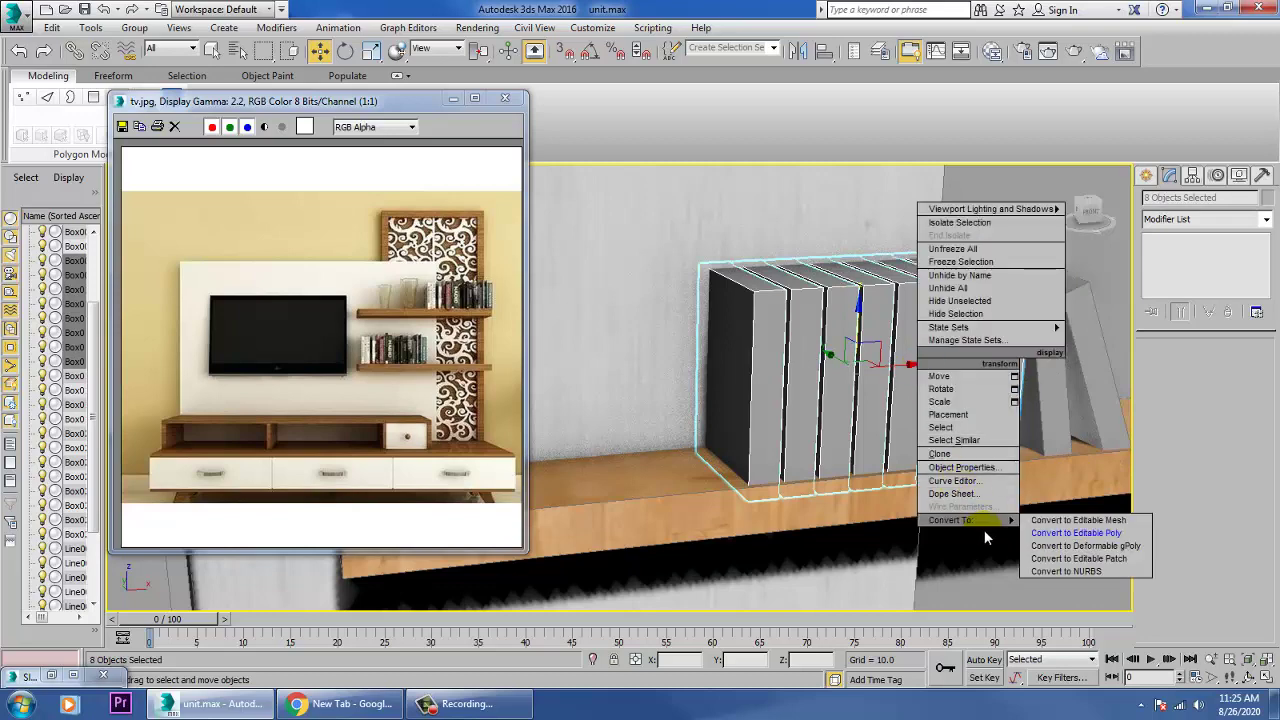
click(1069, 536)
- Select the leftmost book, Box008, and bring up its Edit Geometry controls
click(776, 428)
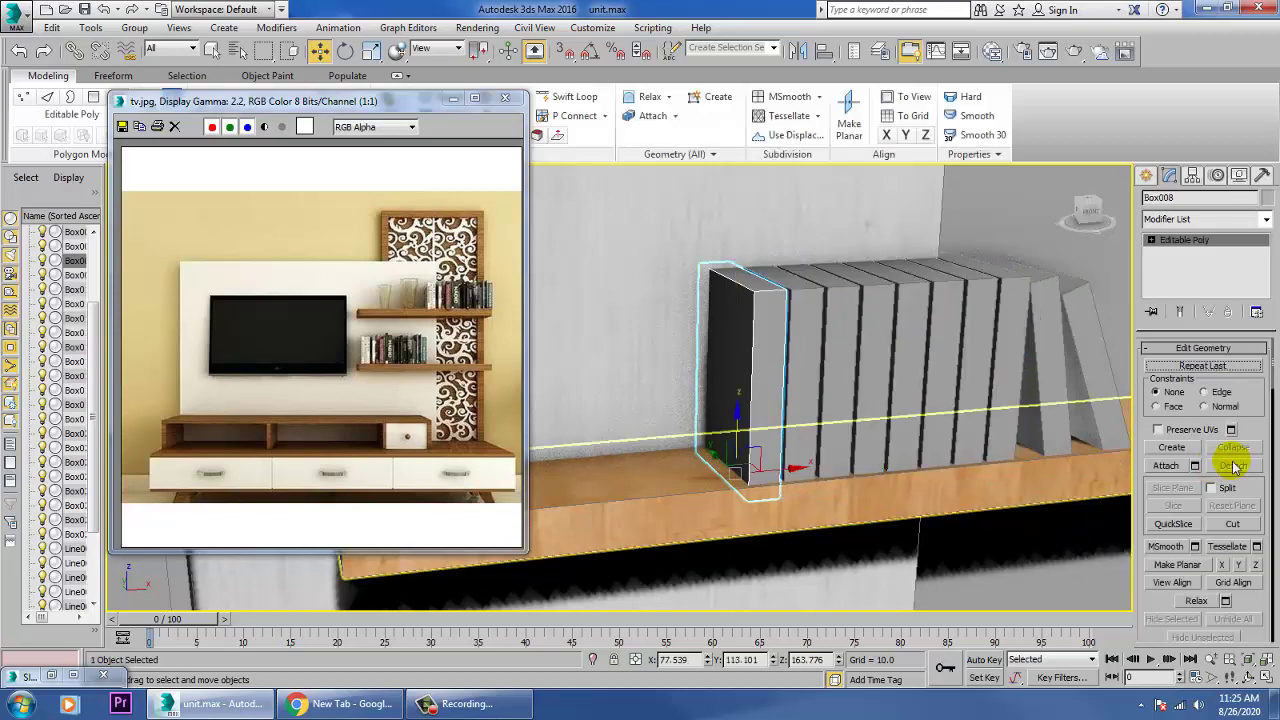
drag(1143, 600, 1182, 24)
drag(1244, 574, 1170, 537)
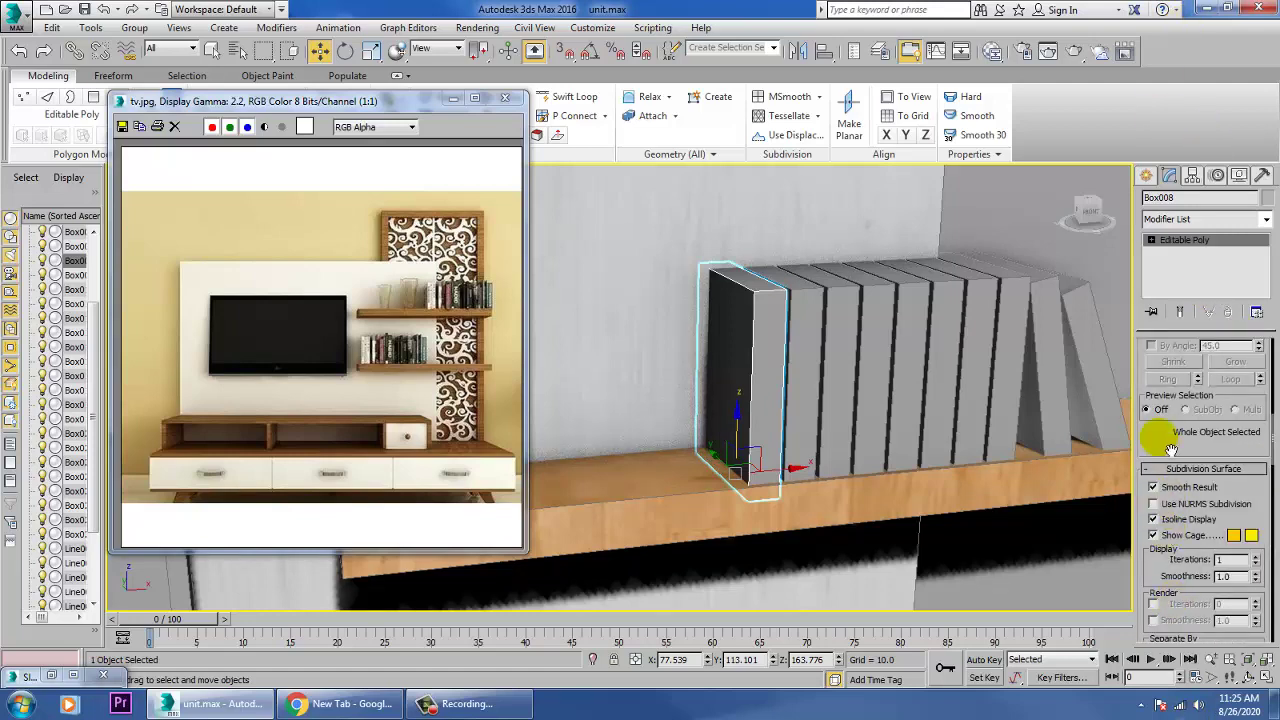
scroll(1168, 450, up, 5)
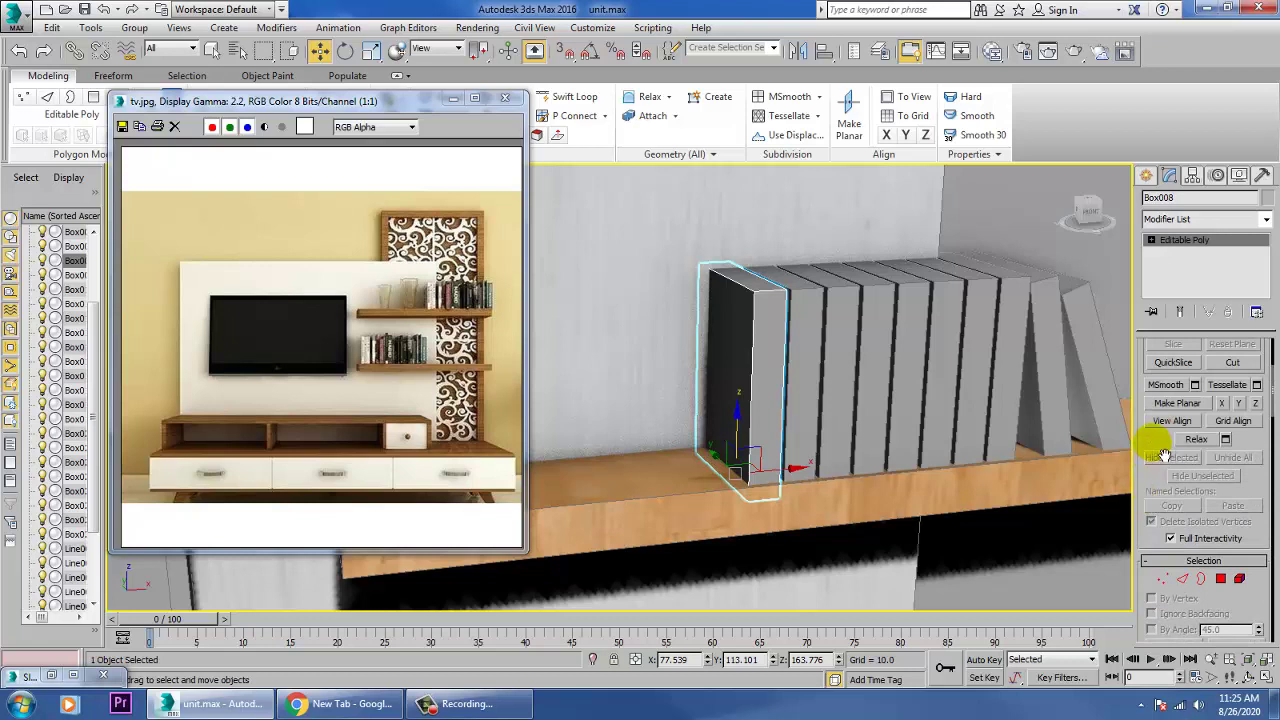
scroll(1163, 455, up, 5)
- Attach the remaining seven books to Box008
click(1166, 467)
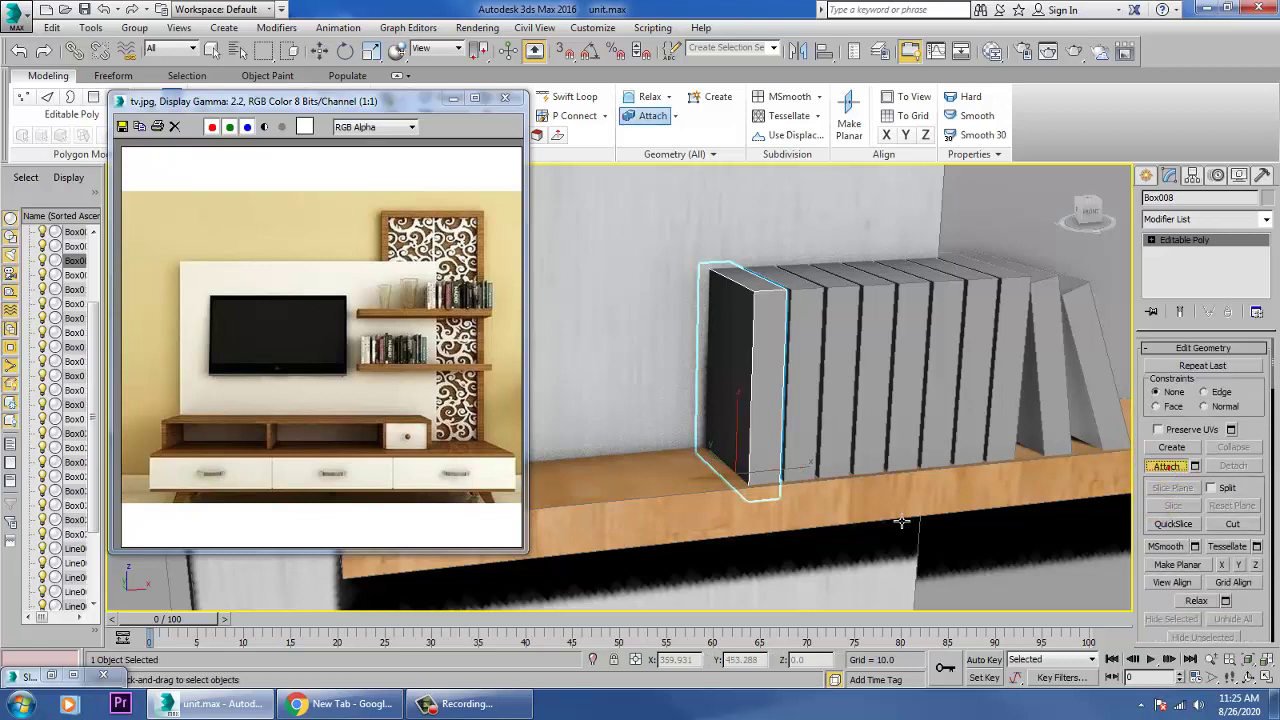
click(818, 387)
click(848, 381)
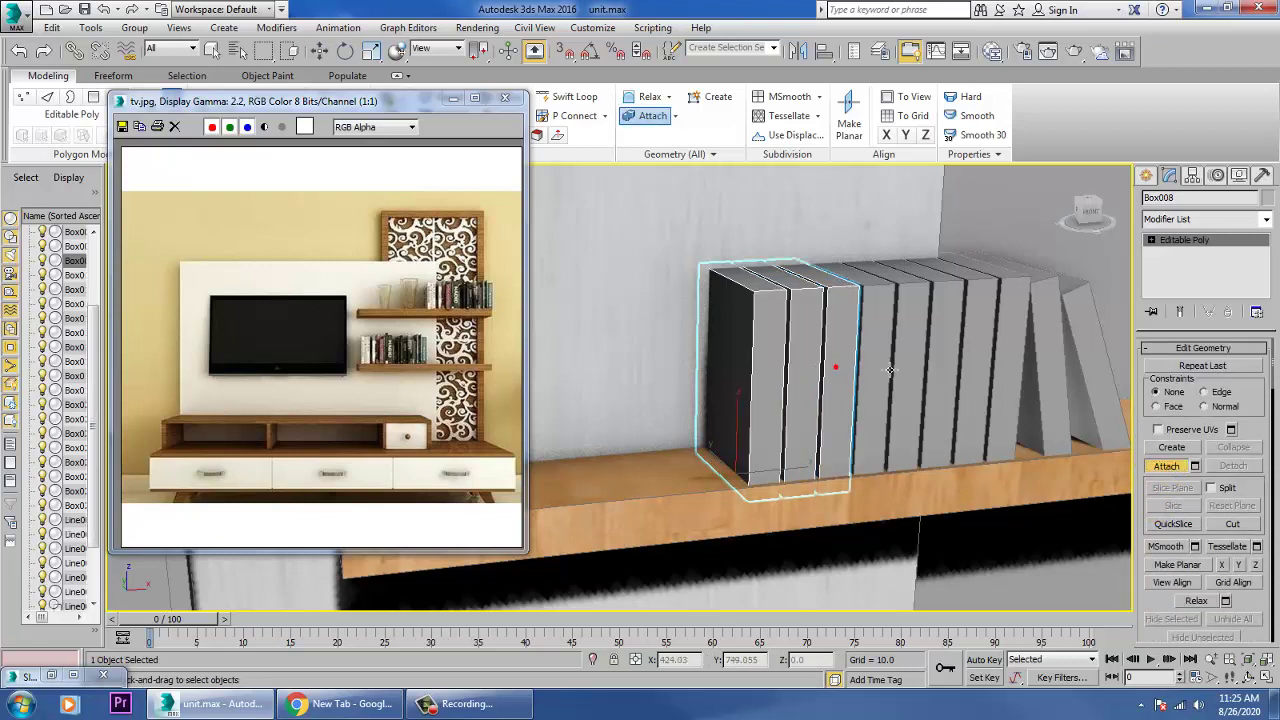
click(892, 370)
click(920, 370)
click(958, 358)
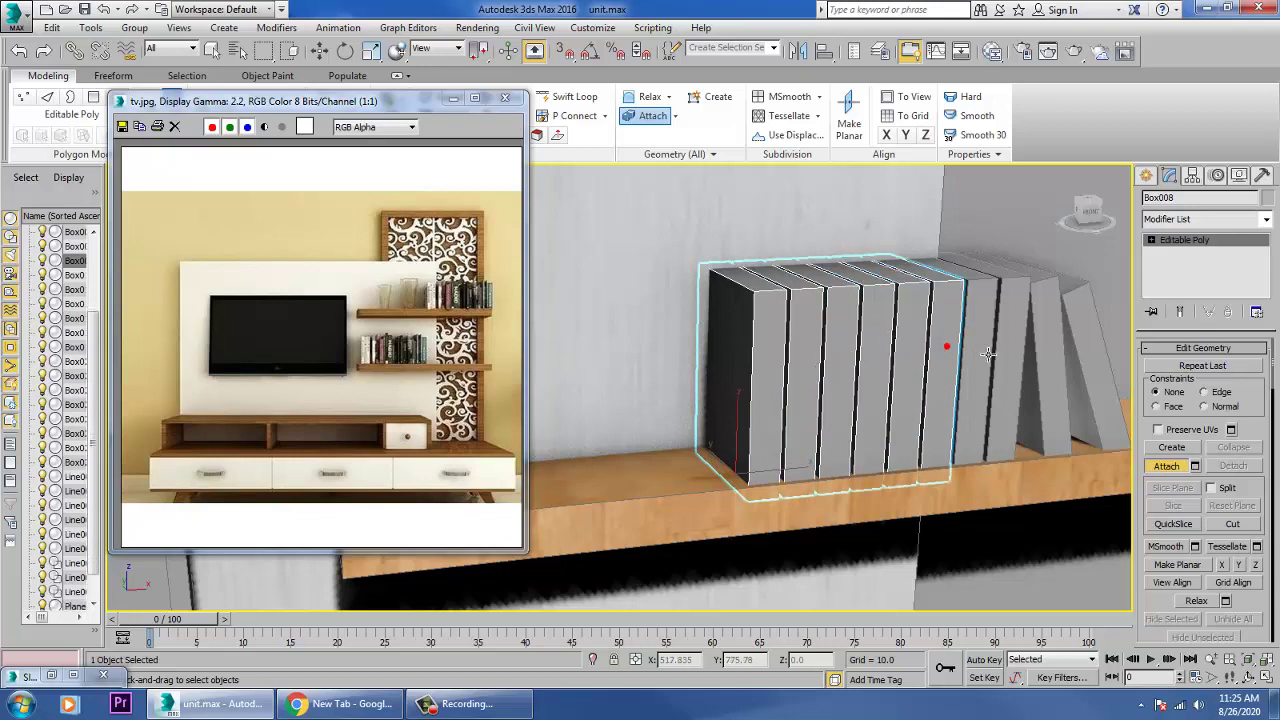
click(990, 355)
click(1022, 358)
right_click(730, 345)
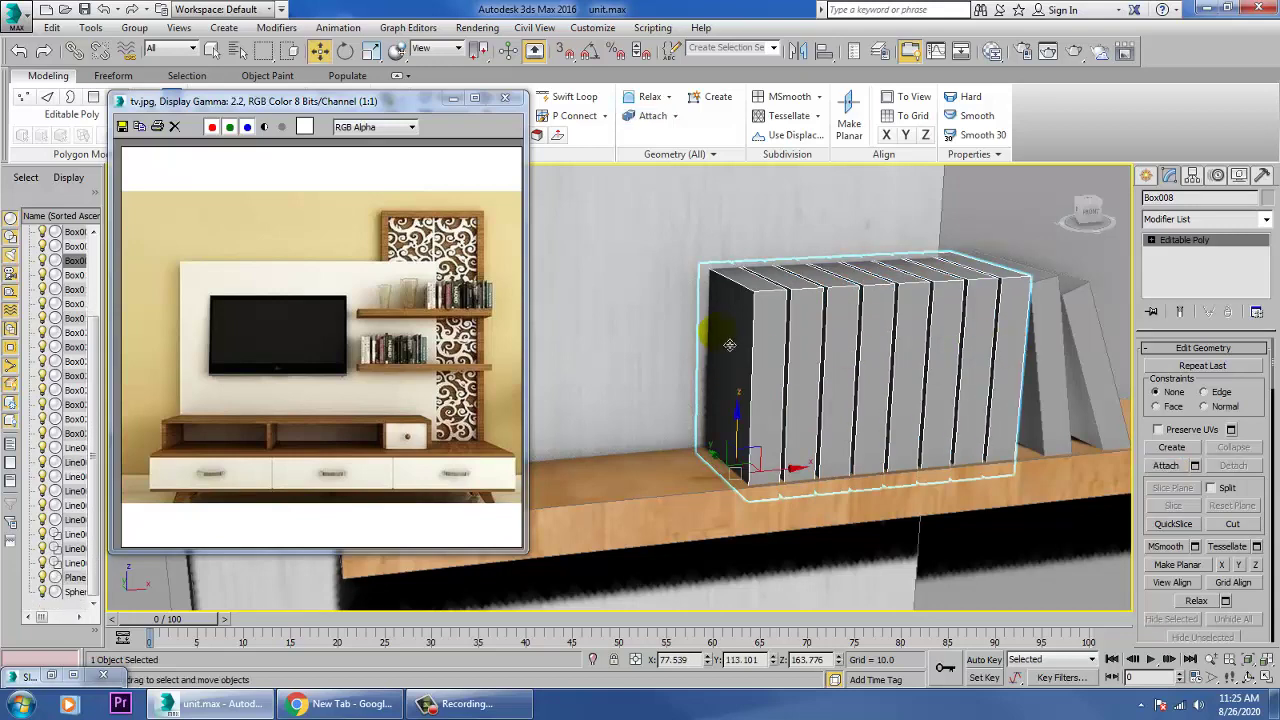
- Create a new VRayMtl using the books_texture3014 bitmap as its diffuse map
key(m)
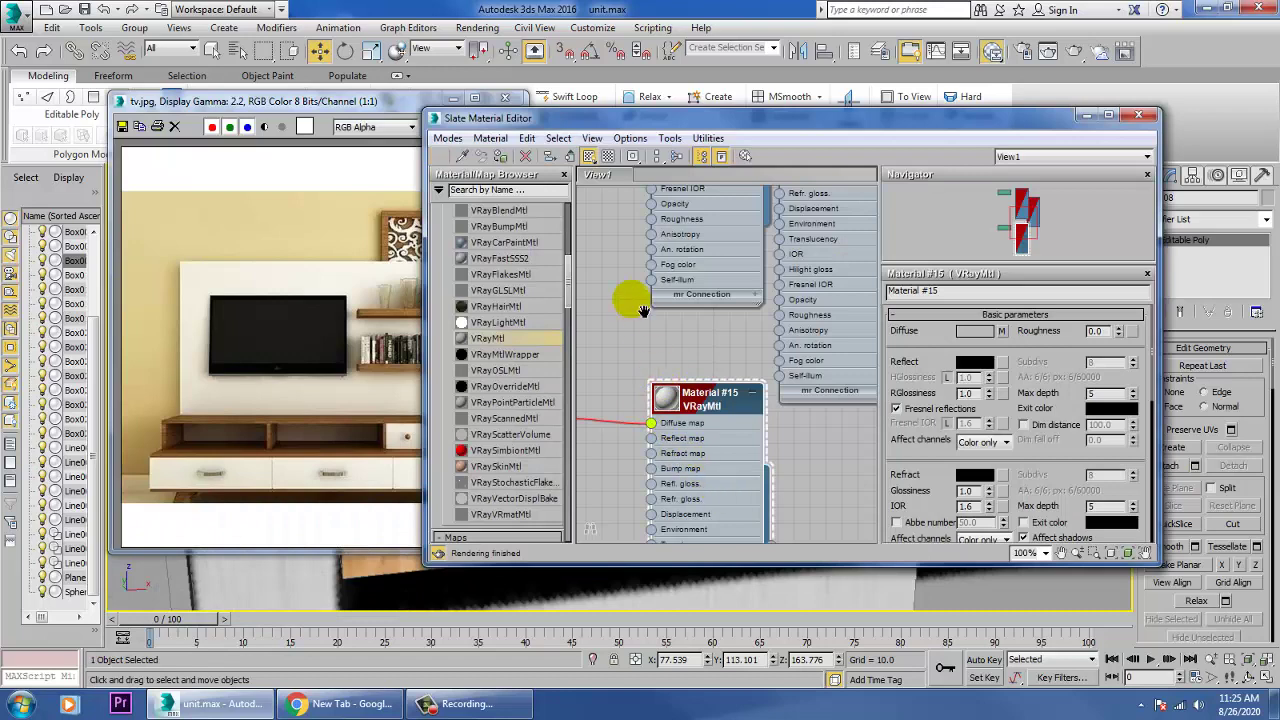
drag(822, 450, 822, 452)
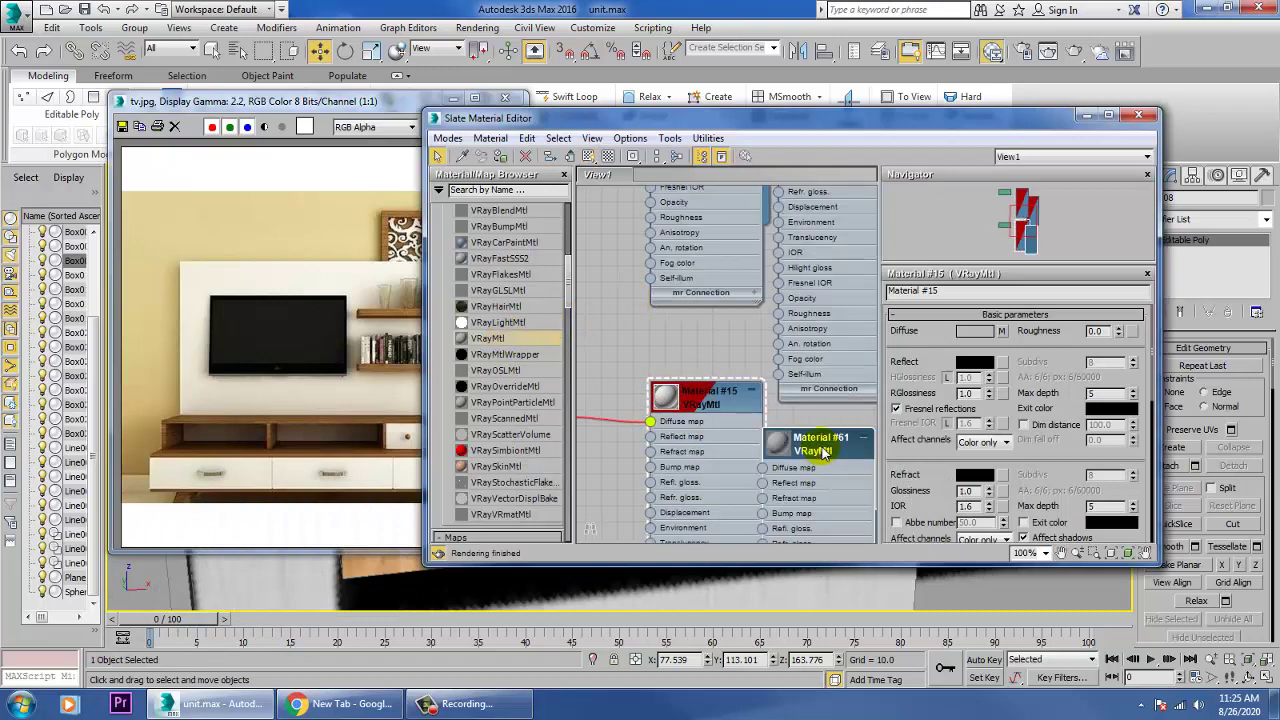
click(1001, 333)
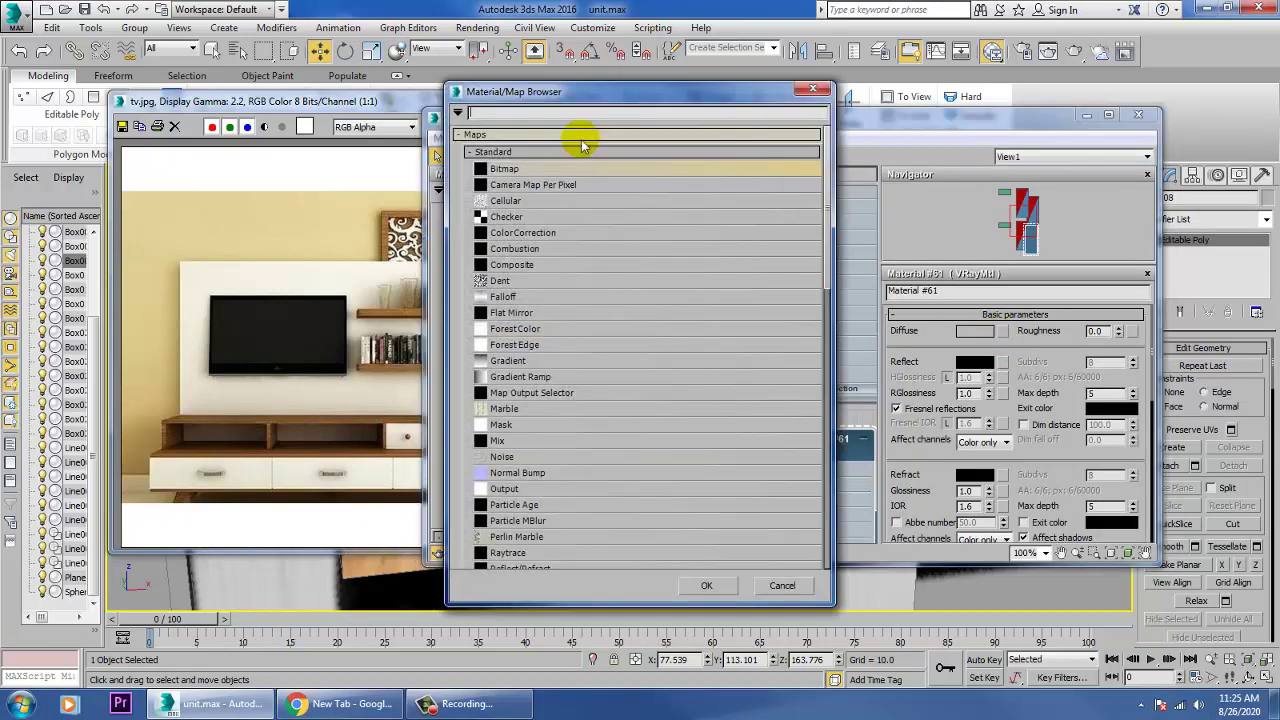
double_click(510, 166)
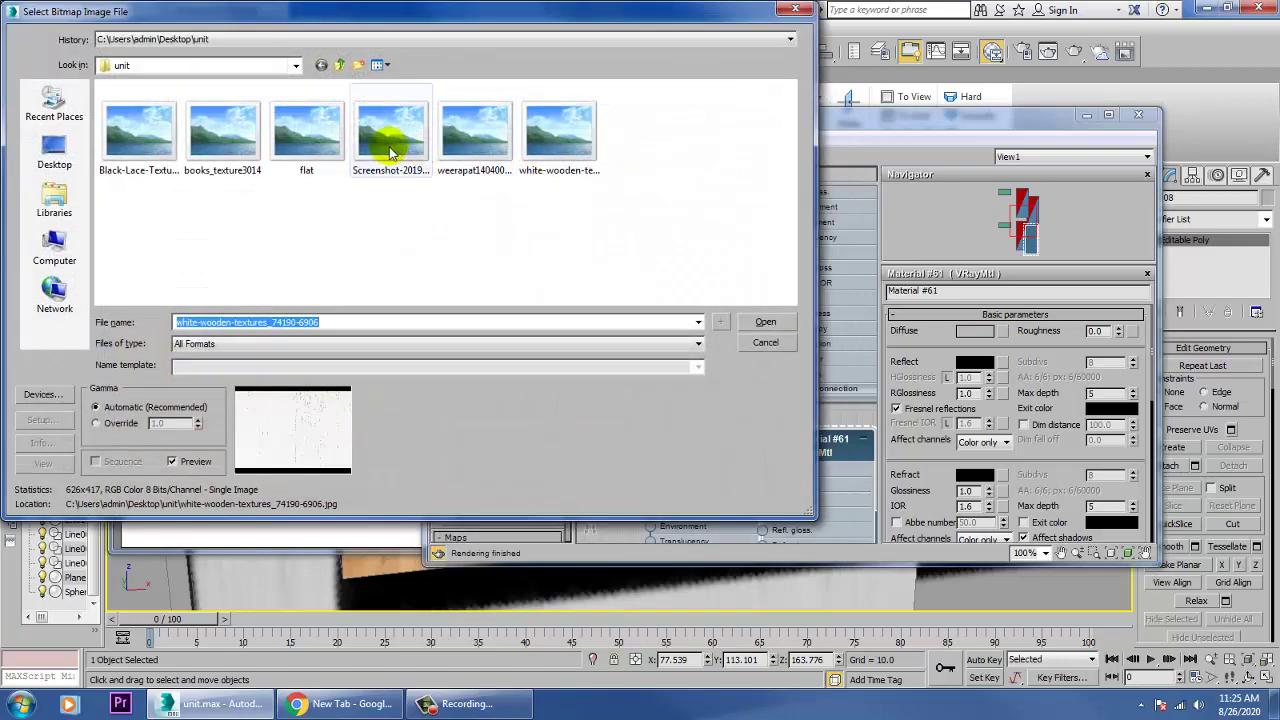
click(390, 135)
click(218, 135)
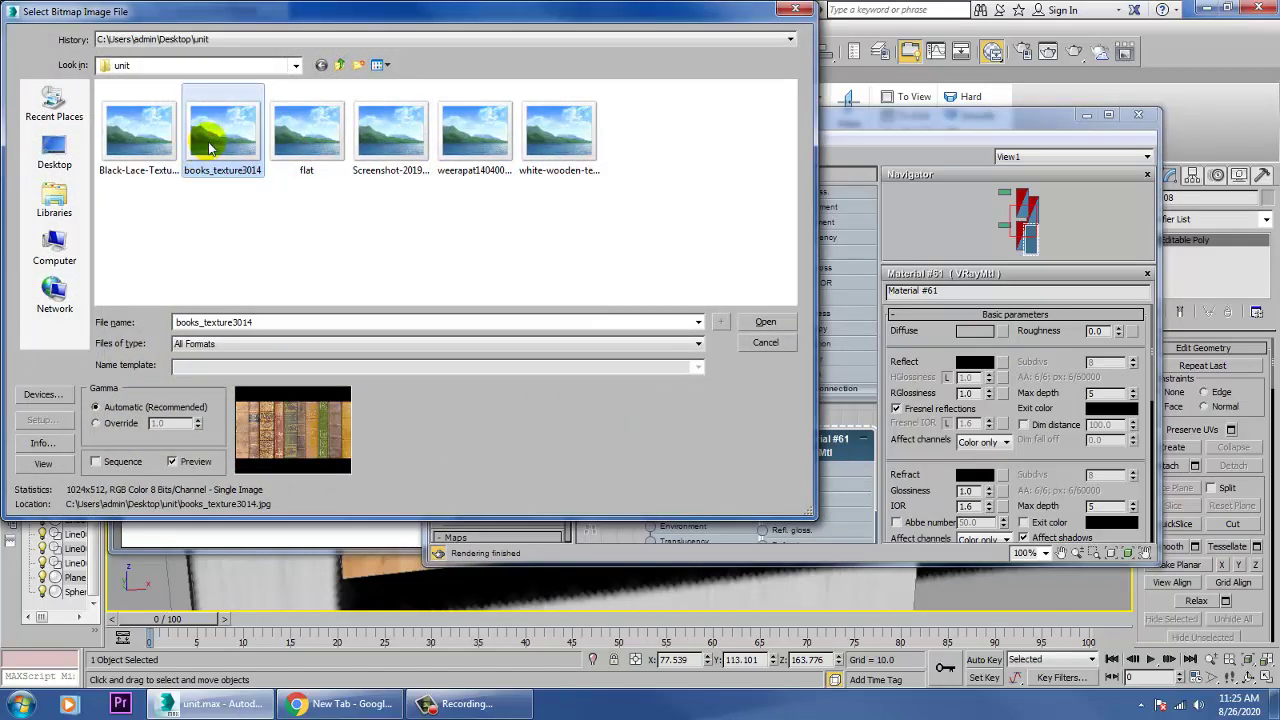
click(172, 140)
click(213, 144)
double_click(213, 144)
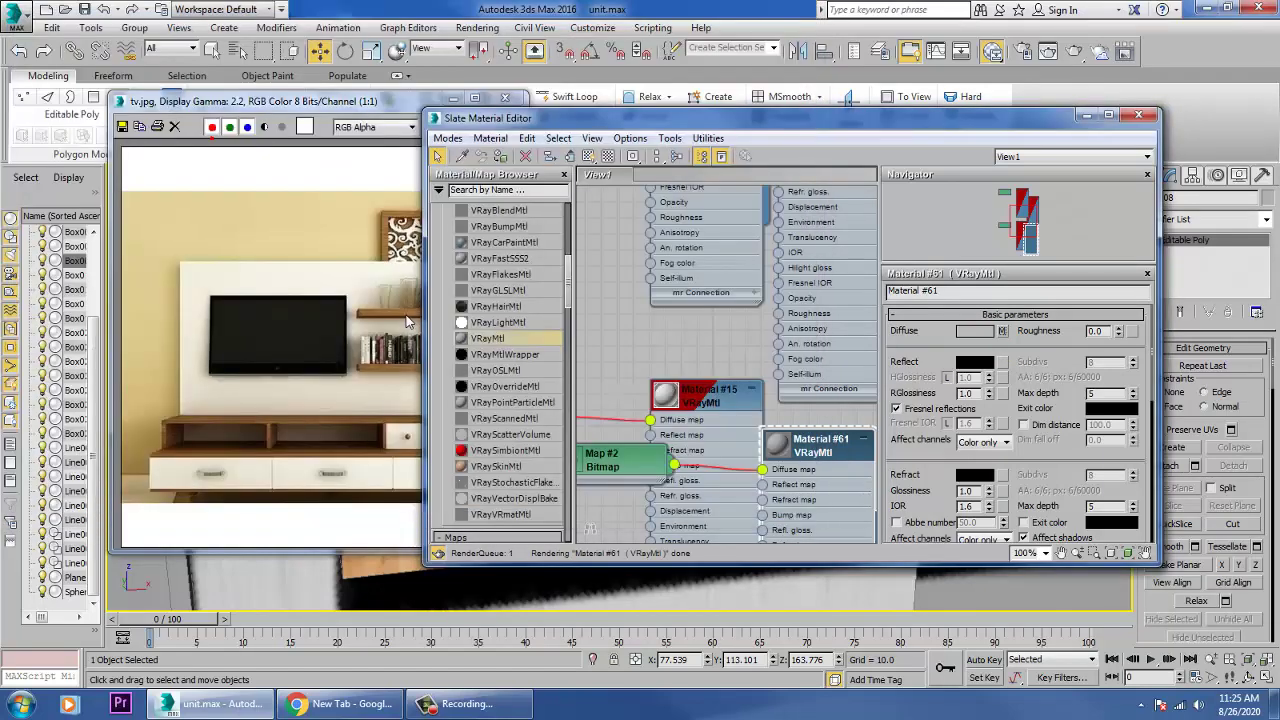
- Assign the book material to the combined books and show it shaded in the viewport
click(500, 158)
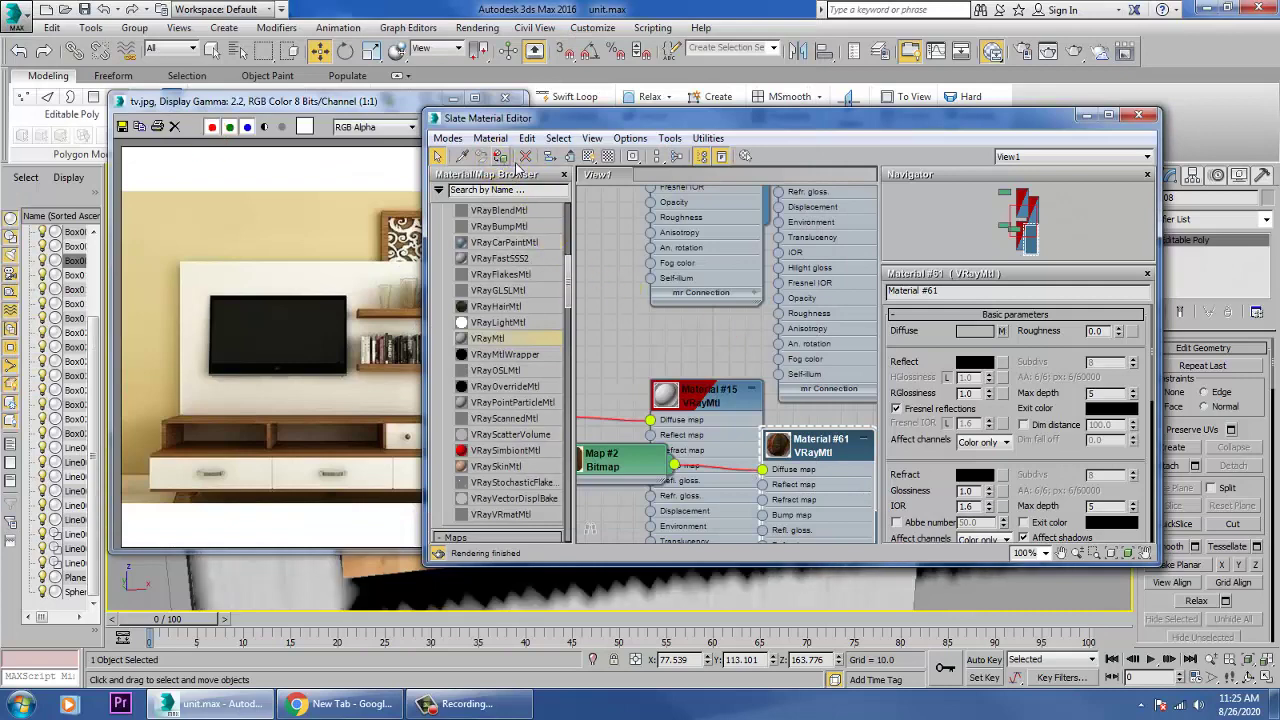
click(589, 157)
click(1084, 117)
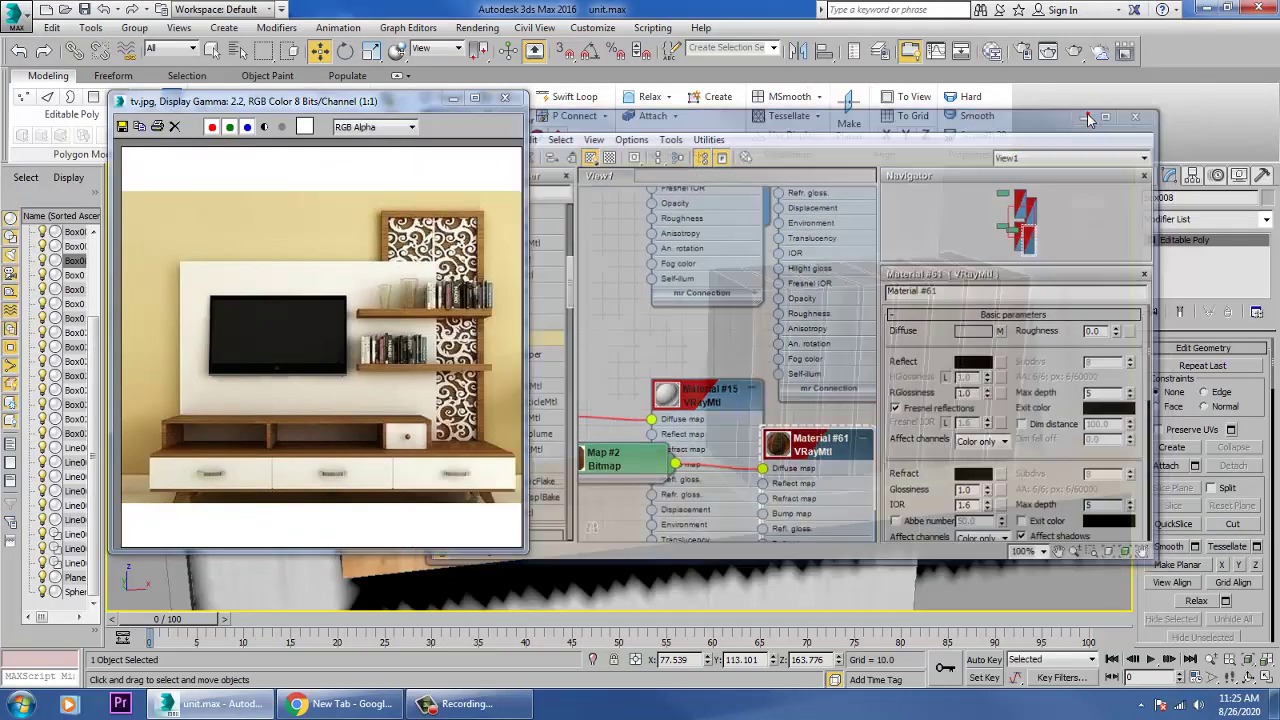
- Add a Box-projection UVW Map modifier to the combined books Box008 and orbit to check the spines
click(1266, 219)
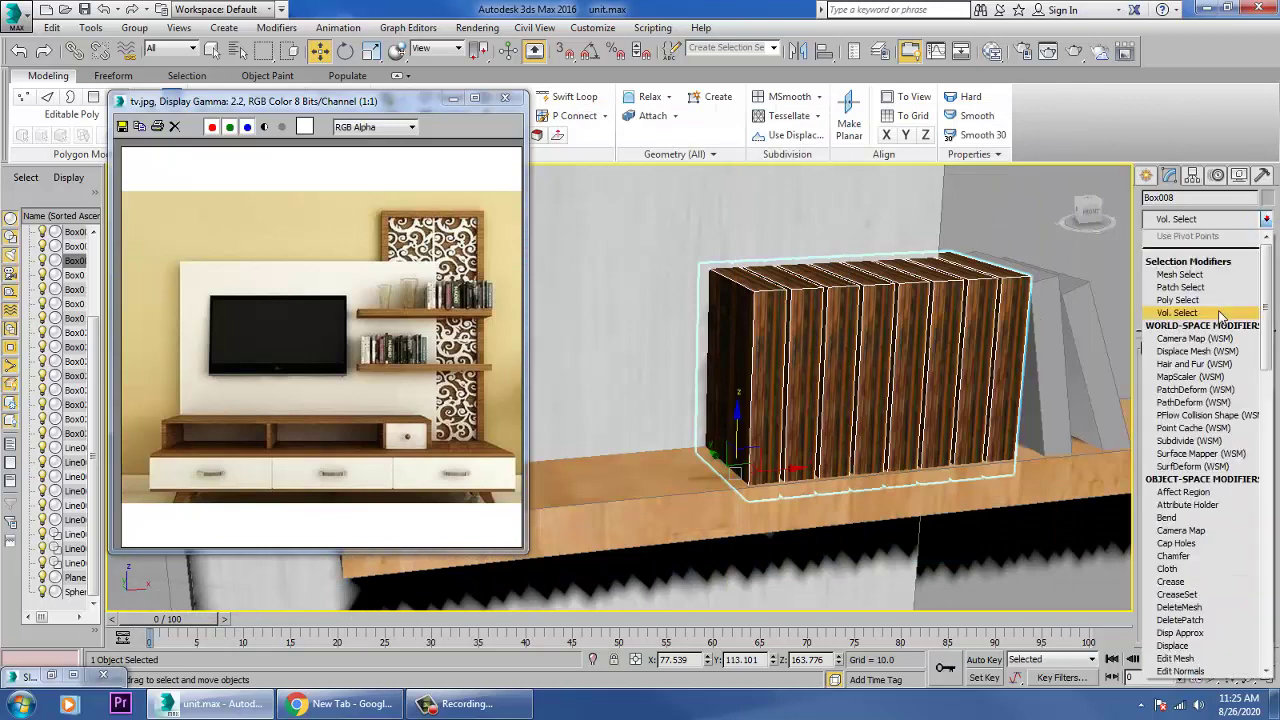
scroll(1214, 310, down, 8)
click(1178, 520)
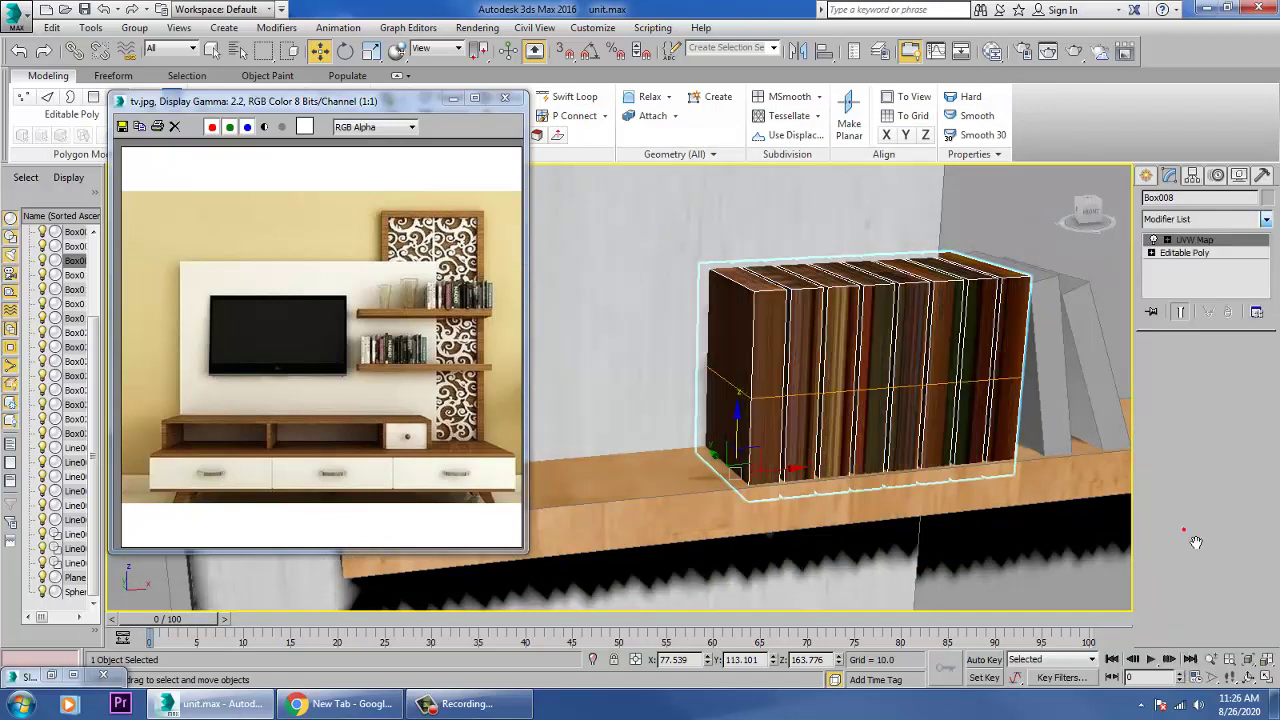
click(1174, 438)
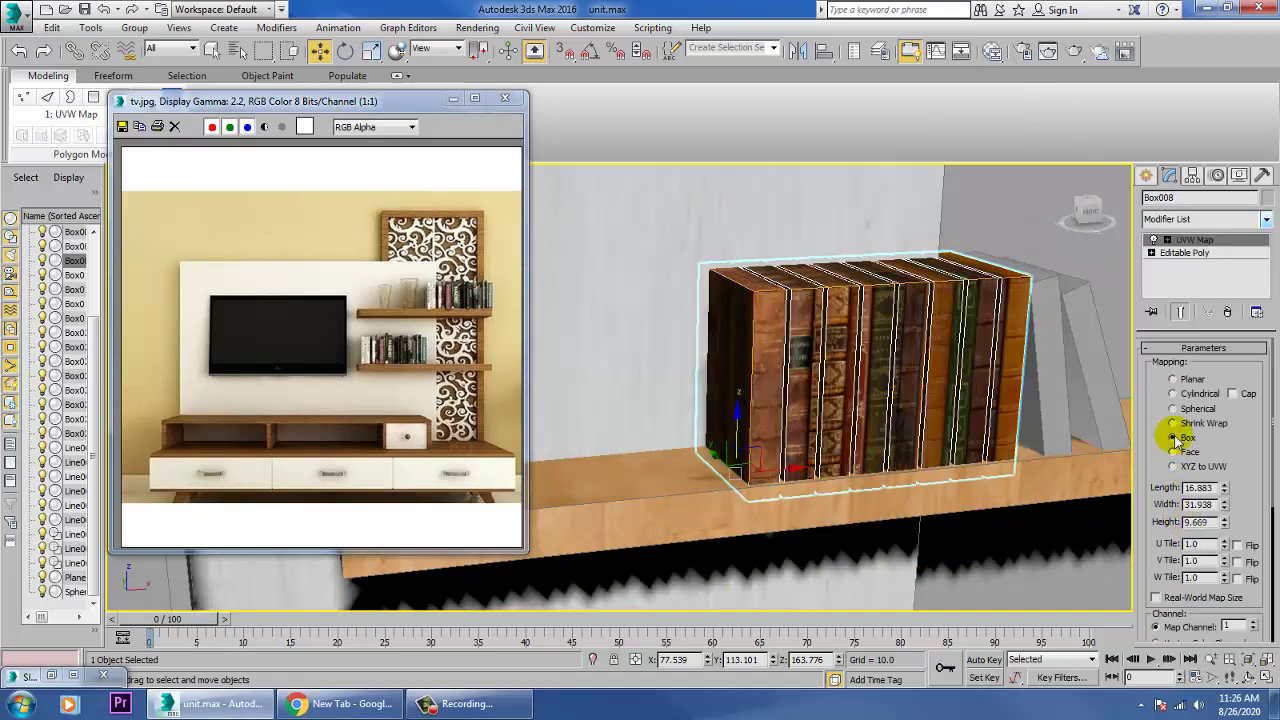
alt+middle_drag(860, 400, 882, 401)
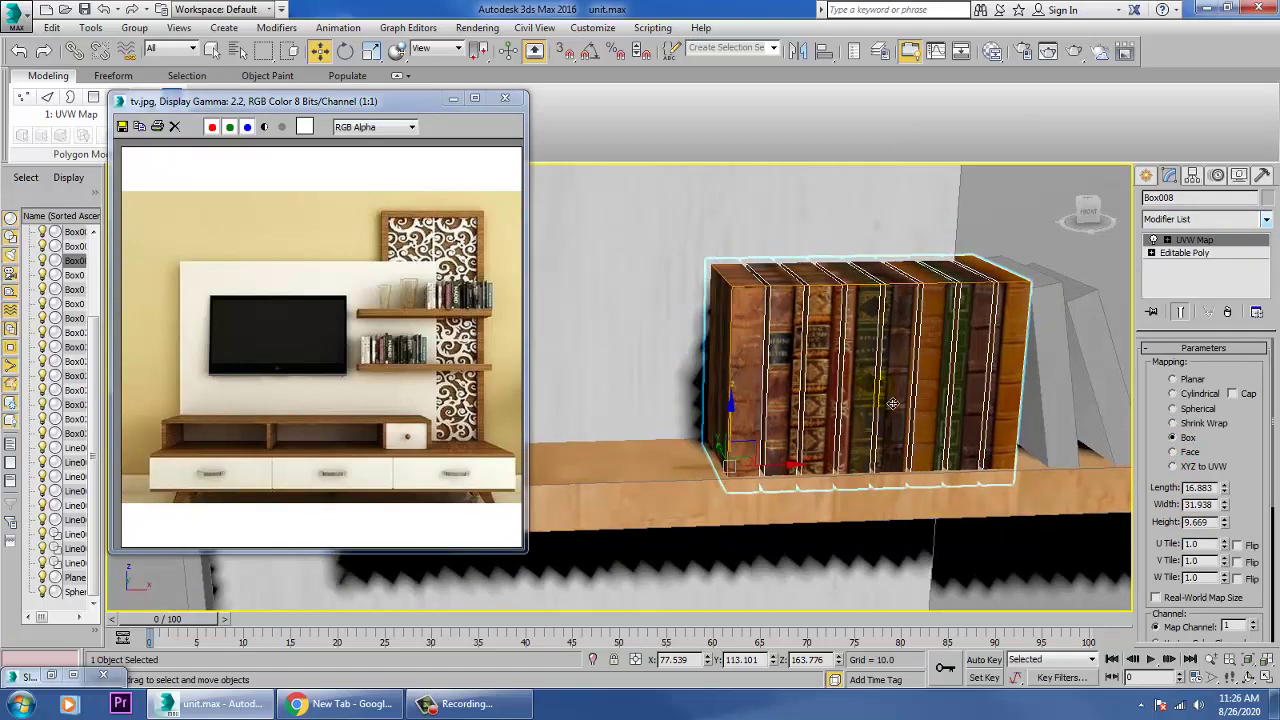
right_click(845, 332)
- Convert the book block back to editable poly, move it right, and copy it to the left
mouse_move(890, 488)
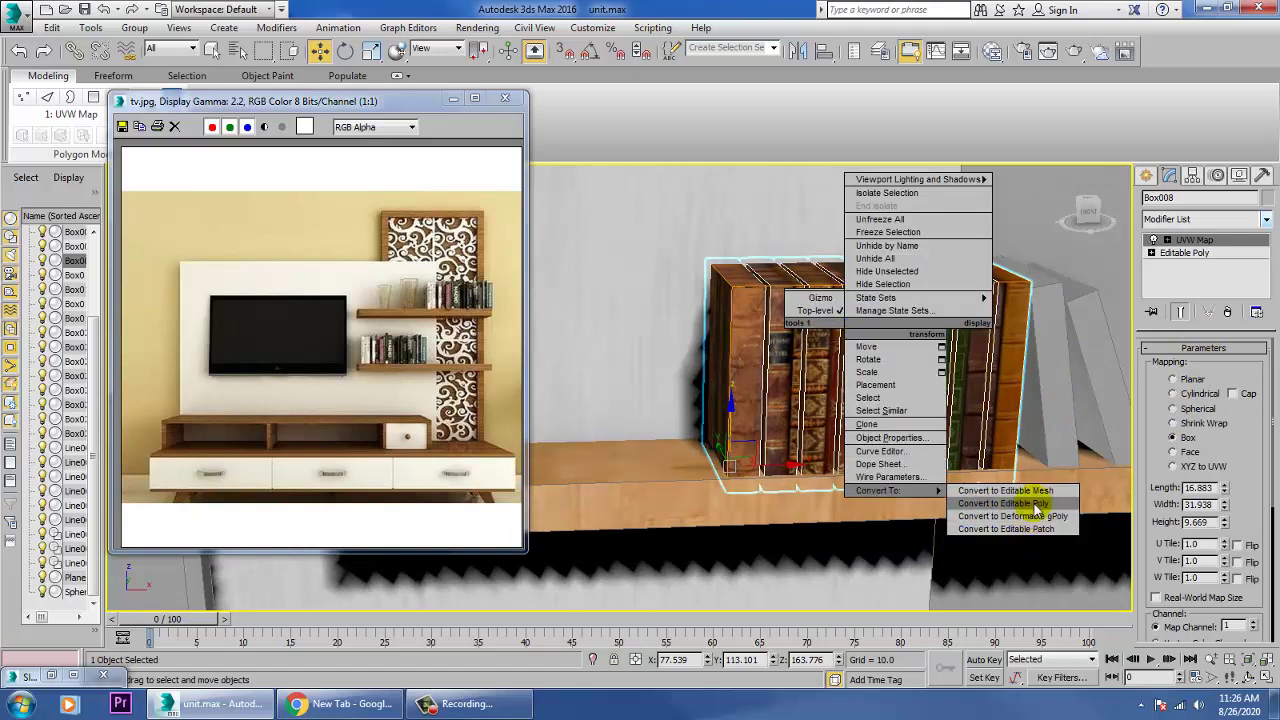
click(975, 500)
click(1074, 385)
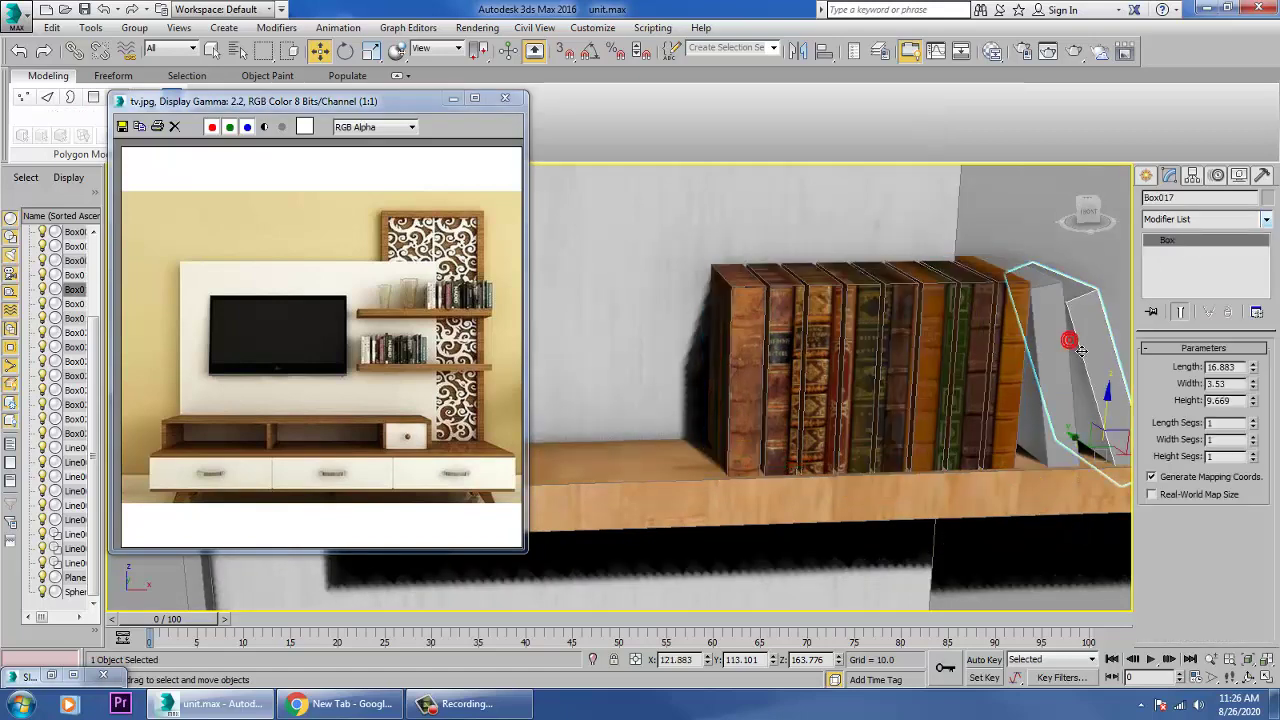
click(1081, 350)
click(805, 480)
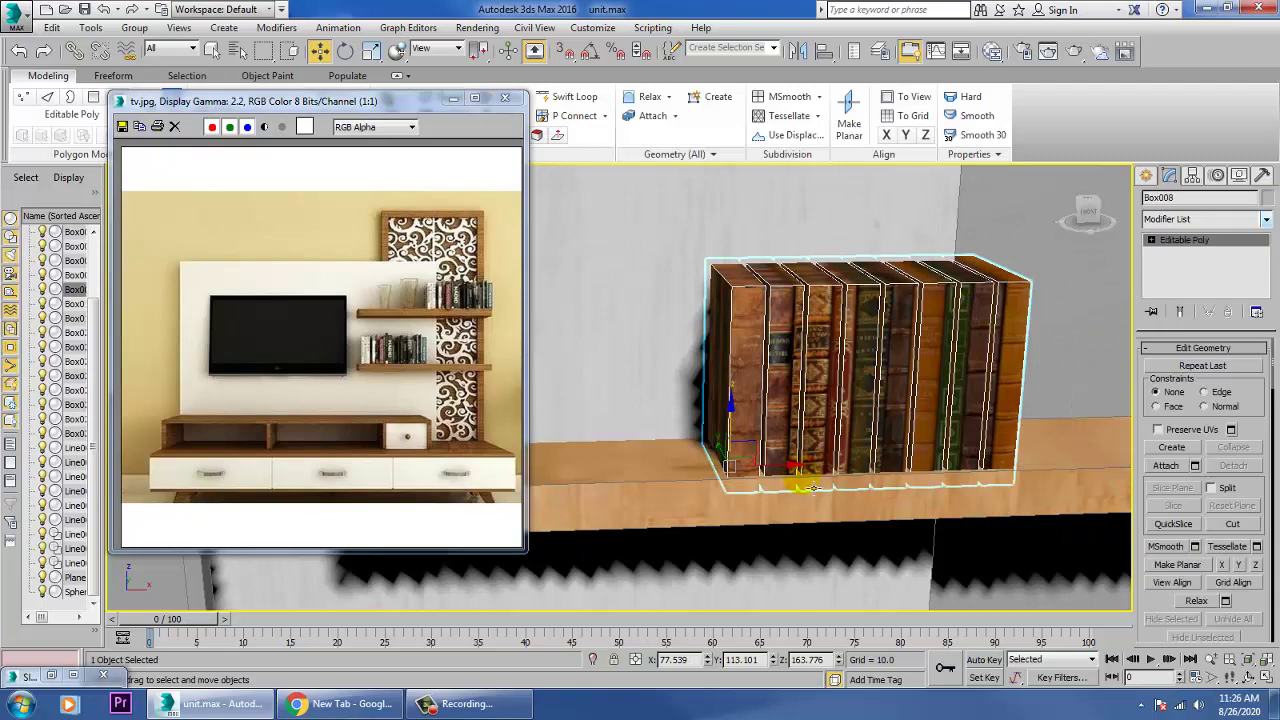
drag(812, 488, 905, 478)
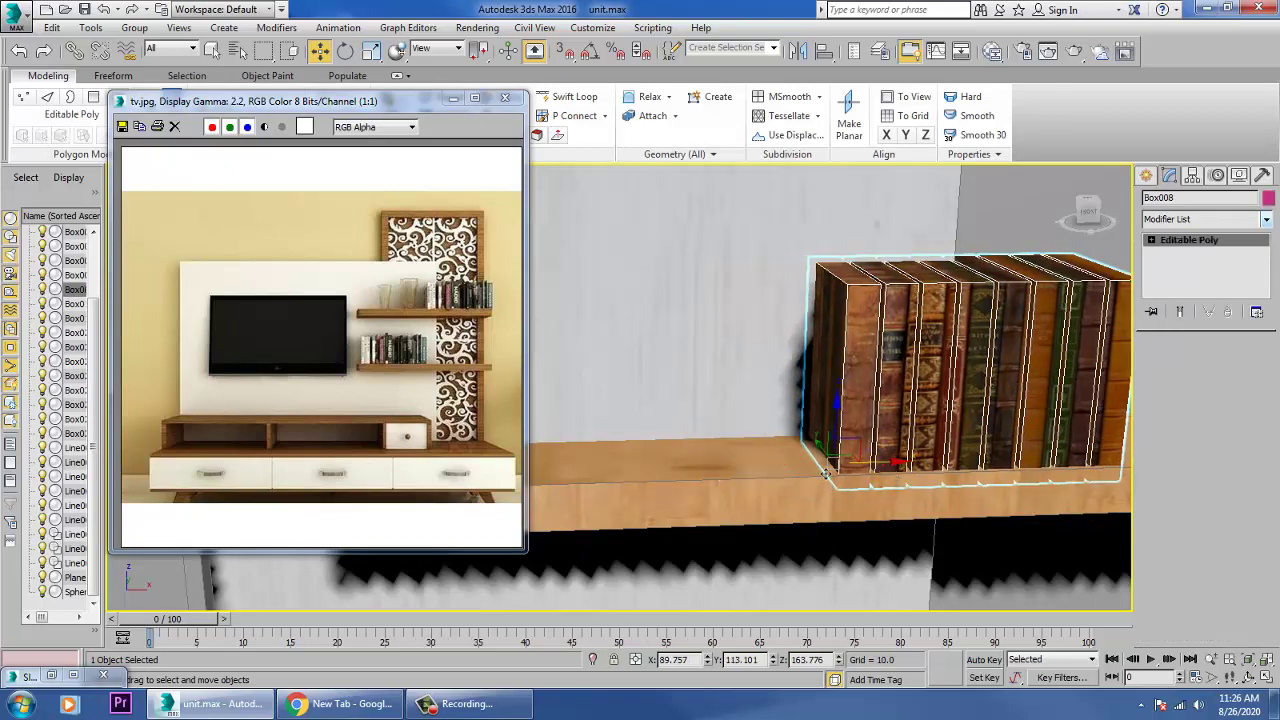
shift+drag(826, 474, 616, 453)
click(641, 420)
- Delete the two leaning grey books on the lower shelf
scroll(870, 413, down, 3)
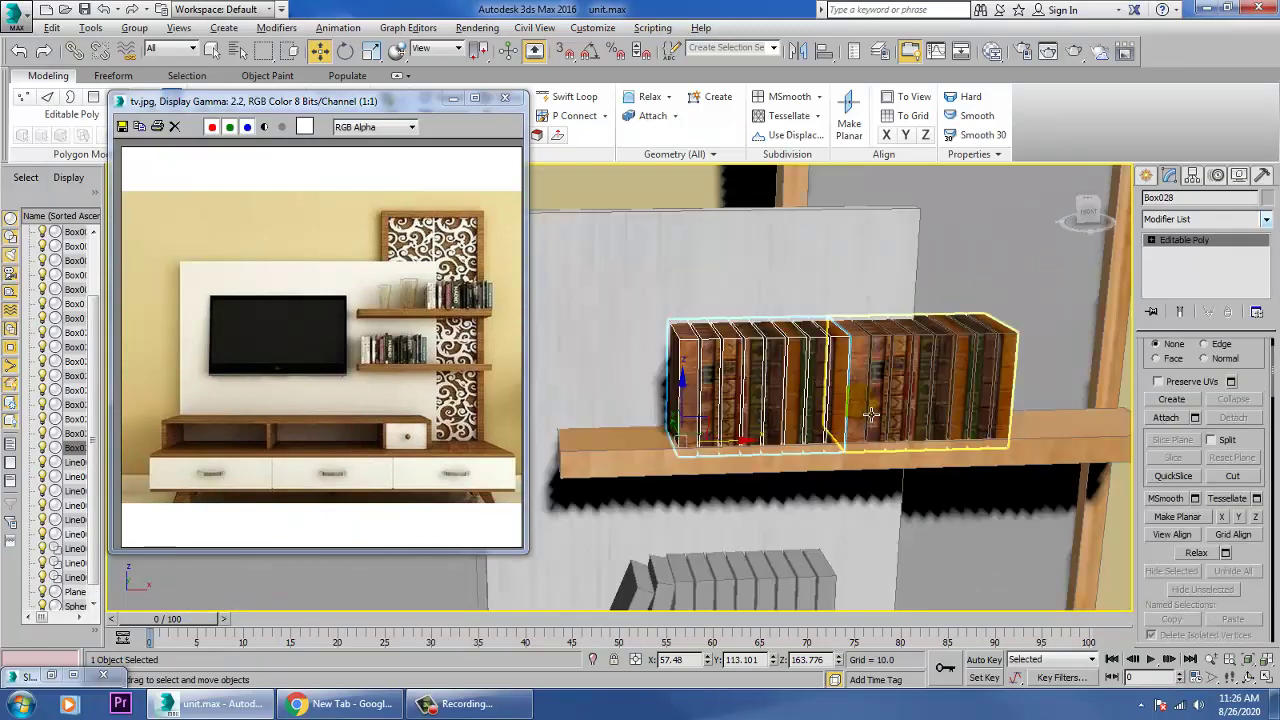
middle_drag(855, 546, 846, 376)
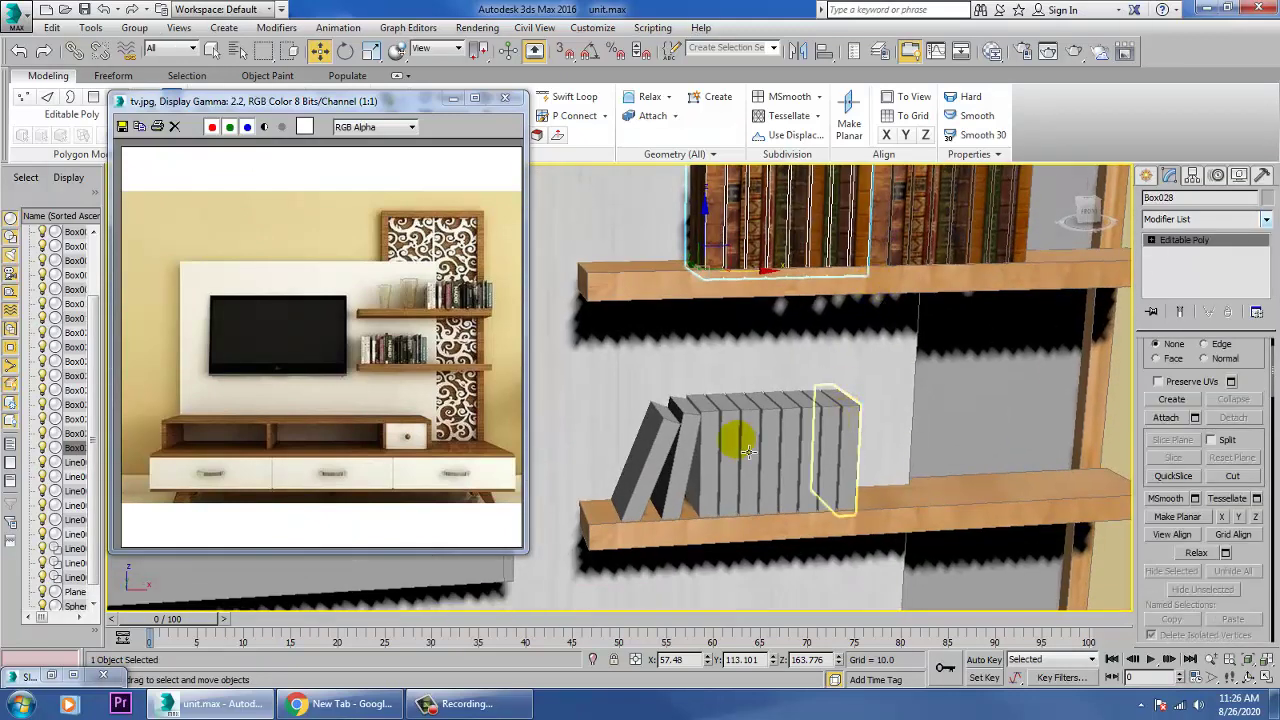
click(680, 450)
ctrl+click(652, 476)
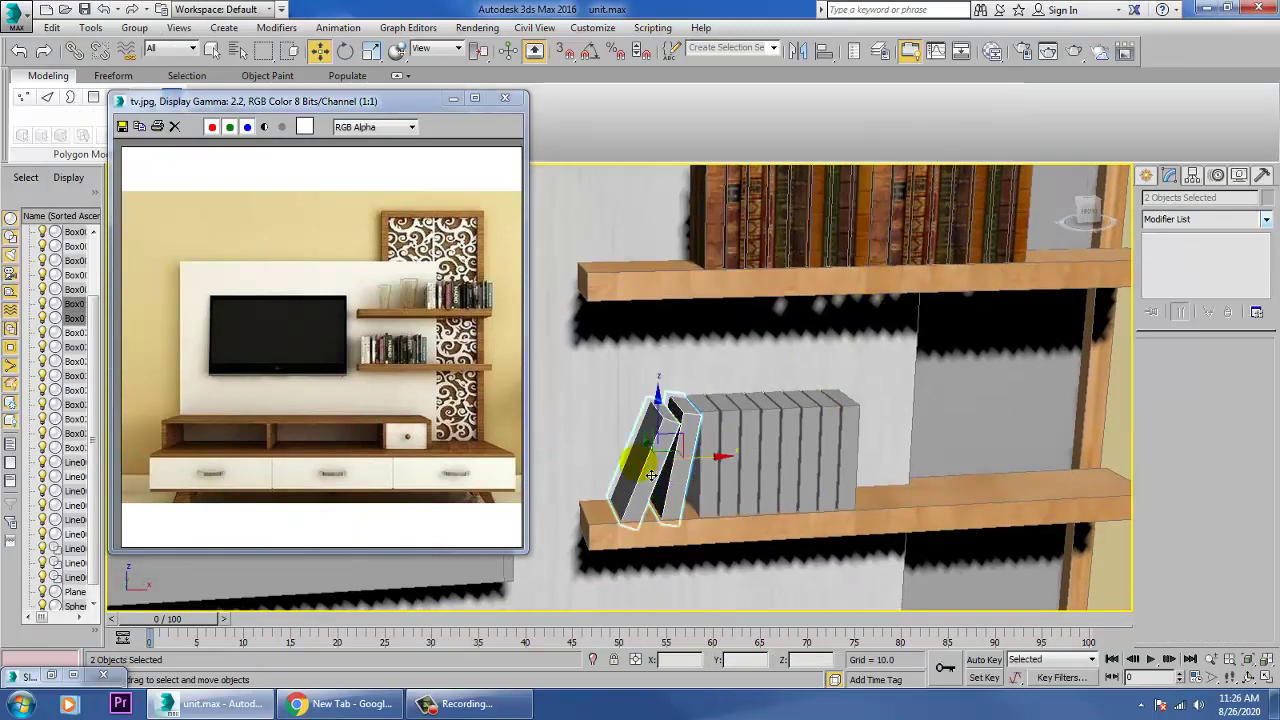
key(Delete)
- Delete the eight upright grey placeholder books on the lower shelf
click(738, 477)
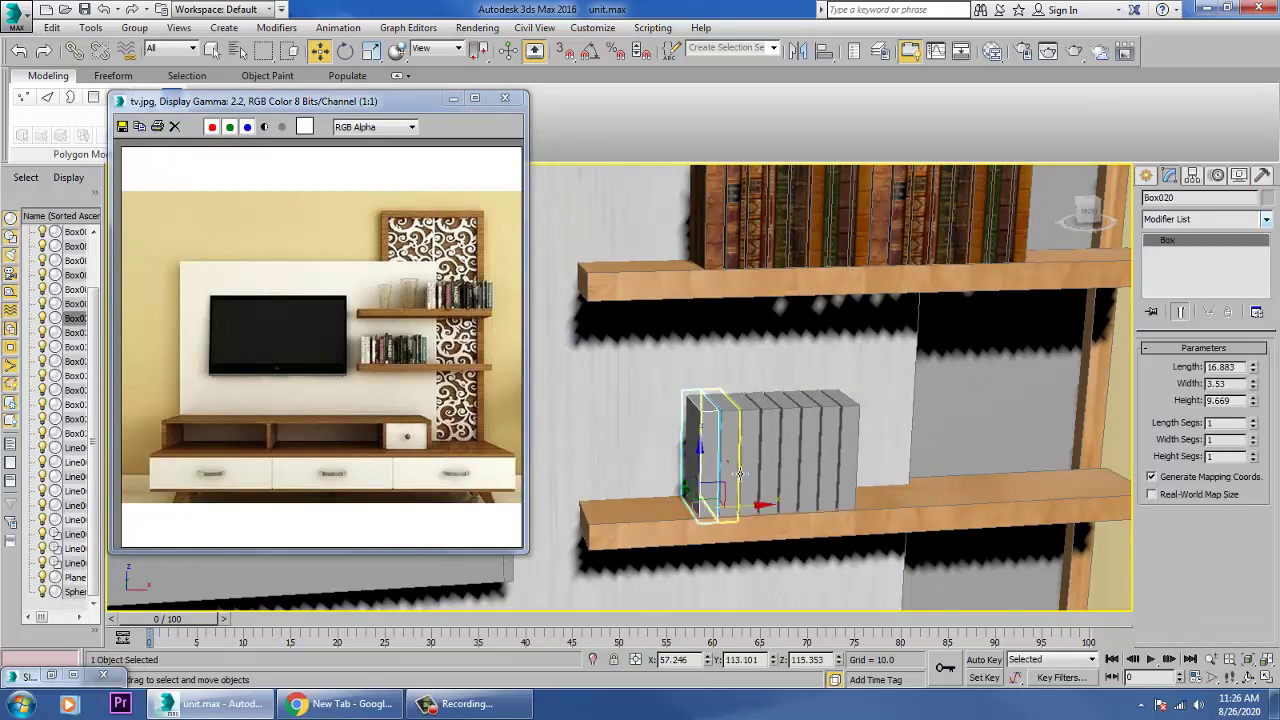
ctrl+click(752, 480)
ctrl+click(773, 482)
ctrl+click(799, 485)
ctrl+click(825, 485)
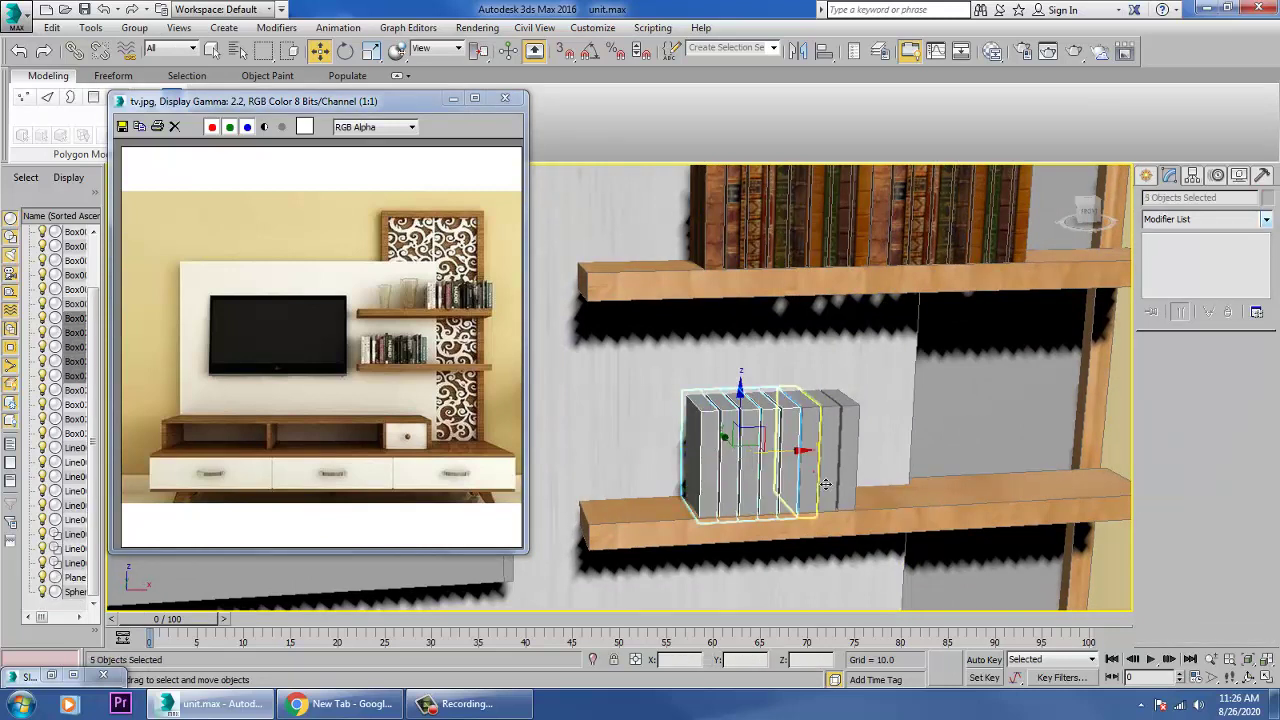
ctrl+click(837, 485)
ctrl+click(848, 485)
ctrl+click(858, 484)
key(Delete)
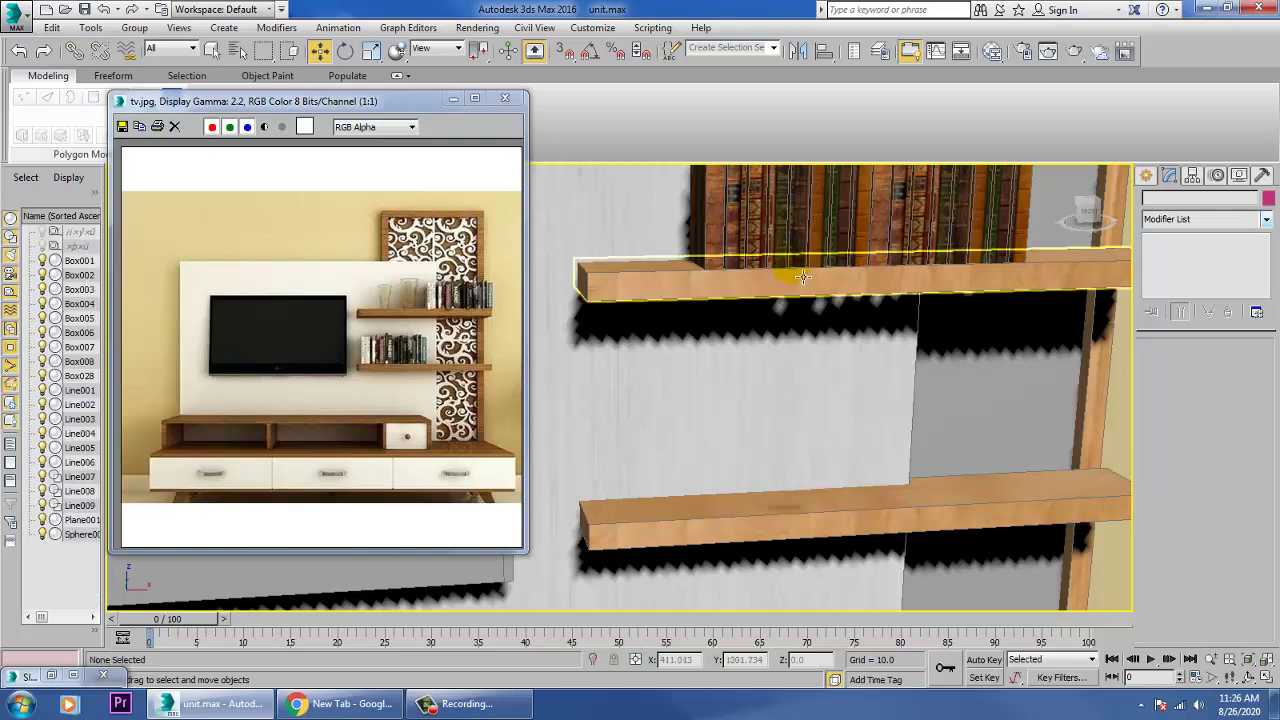
- Copy the upper-shelf book block down onto the lower shelf and slide it into place
click(789, 235)
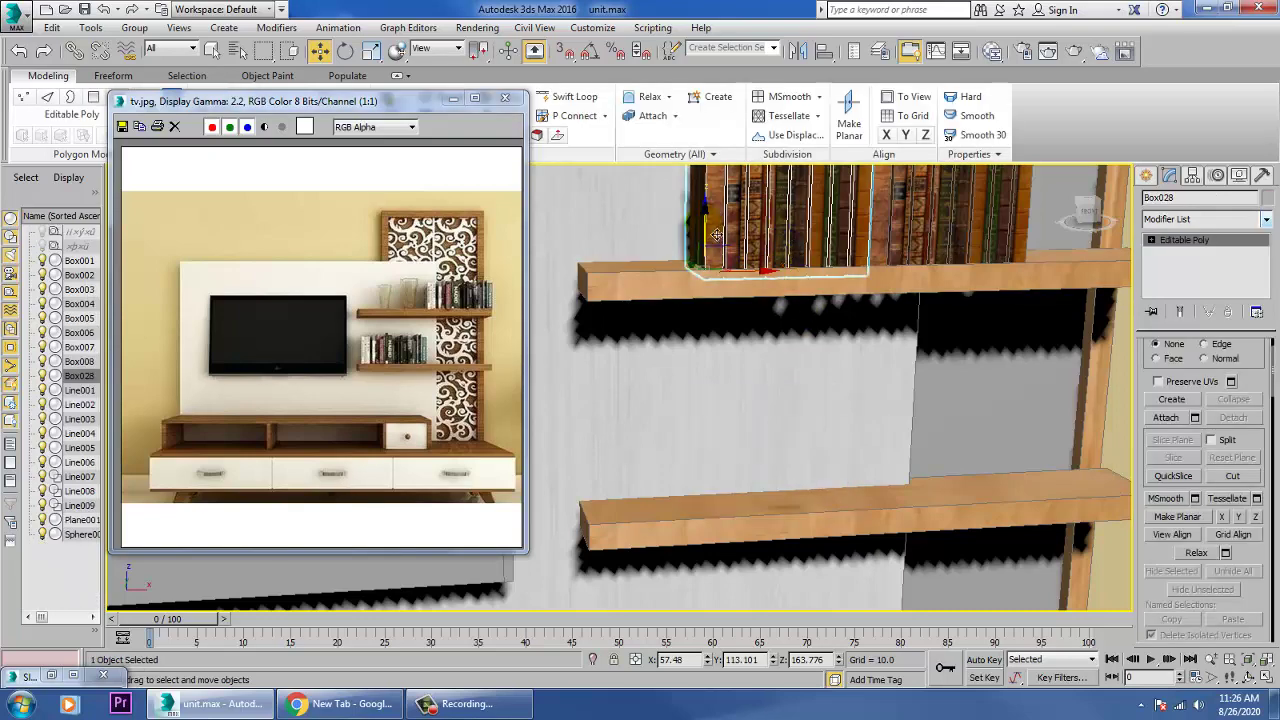
shift+drag(716, 235, 725, 467)
click(651, 417)
scroll(798, 447, up, 6)
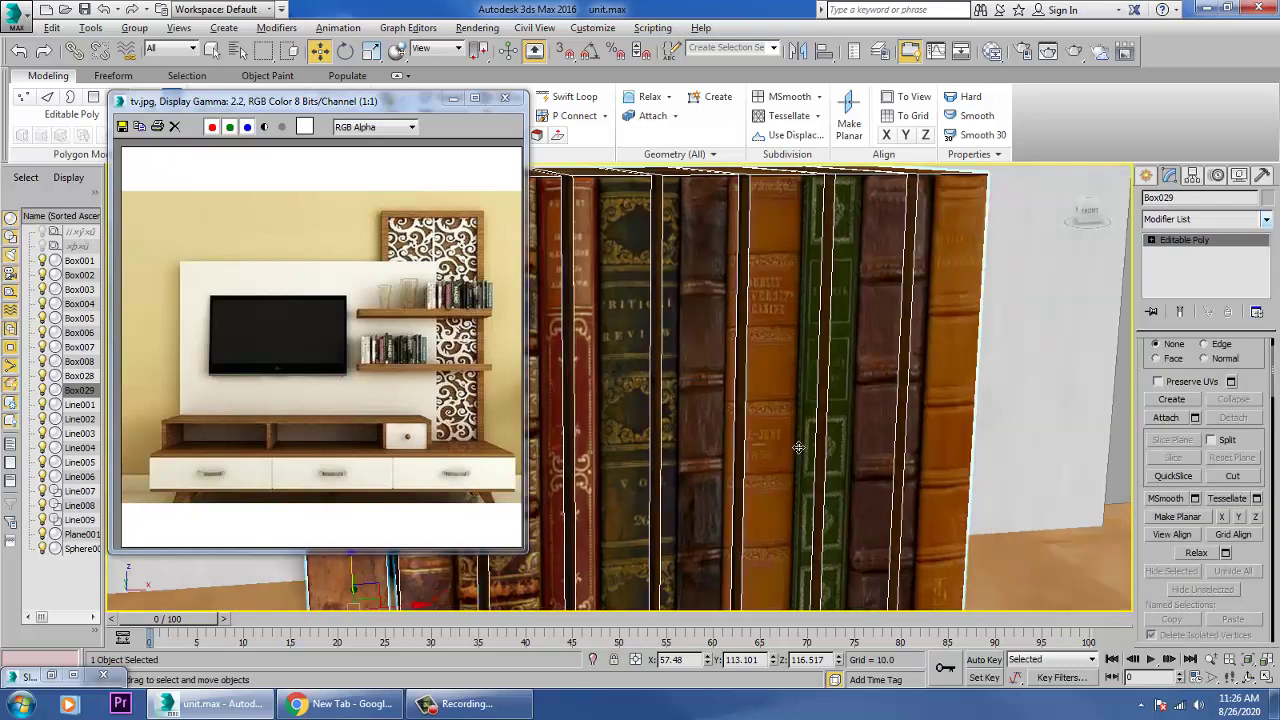
scroll(798, 447, down, 6)
drag(714, 500, 671, 498)
scroll(671, 498, down, 5)
scroll(713, 458, up, 4)
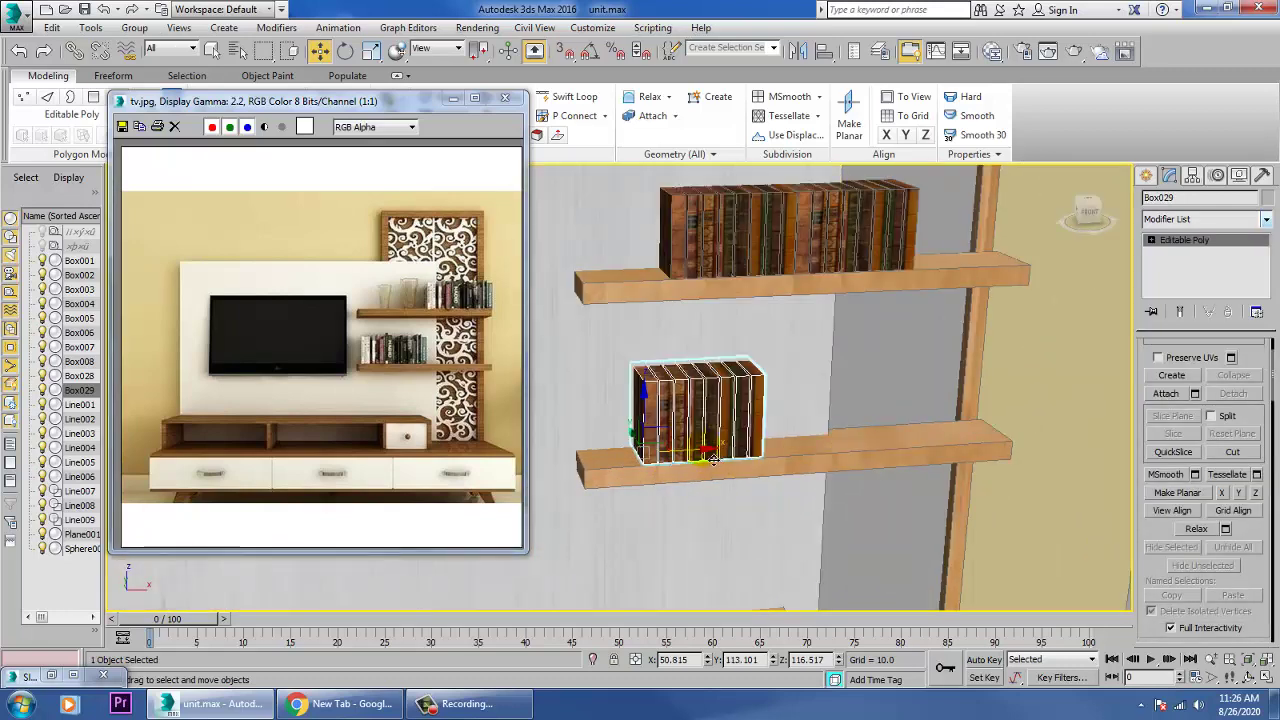
- Make another copy of the book block further along the lower shelf
mouse_move(713, 458)
mouse_down()
mouse_move(852, 453)
mouse_move(830, 452)
mouse_up()
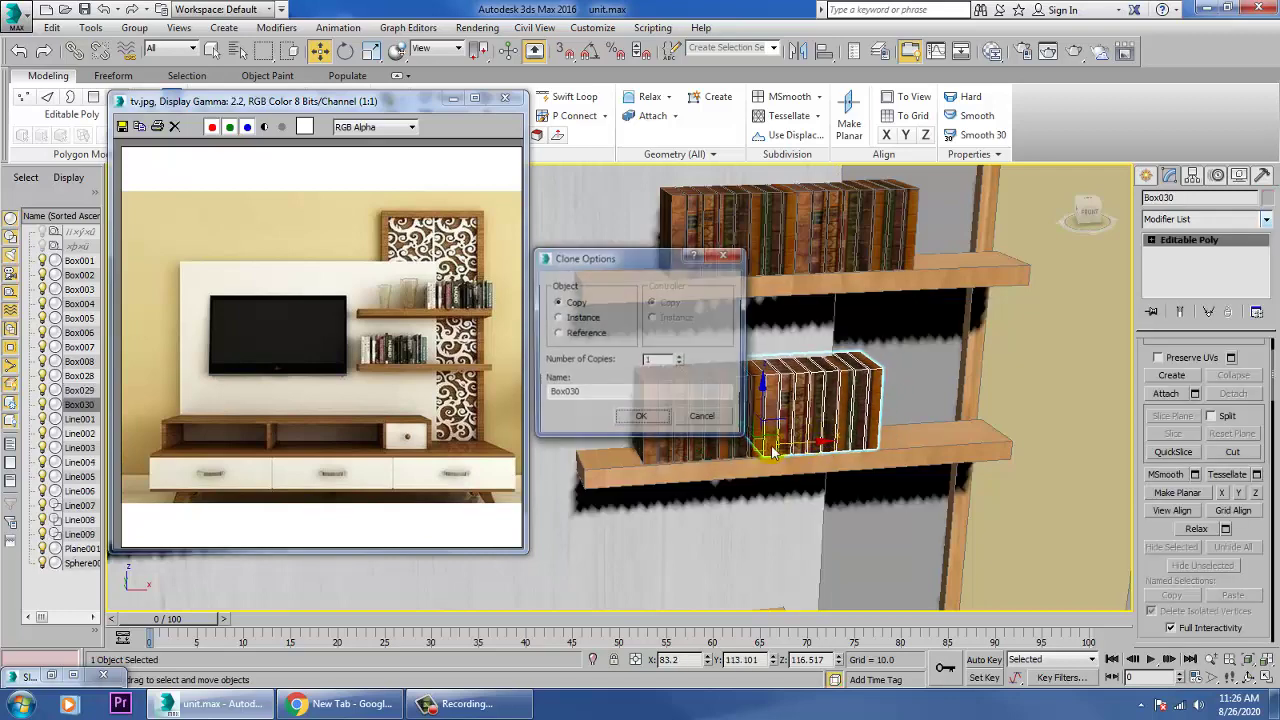
click(641, 419)
scroll(820, 400, up, 5)
scroll(850, 400, down, 3)
scroll(878, 400, up, 2)
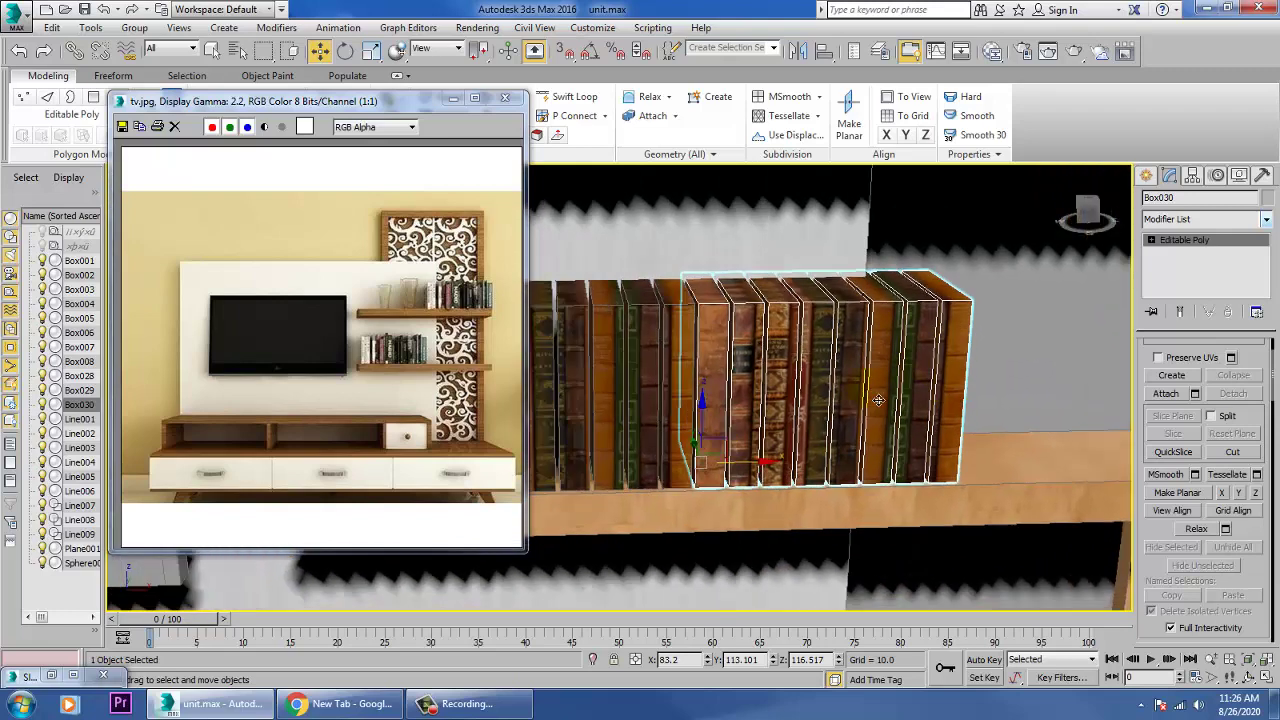
scroll(854, 400, down, 8)
- Select the floor plane and create a new VRayMtl, Material #62, in the Slate editor
alt+middle_drag(820, 420, 800, 440)
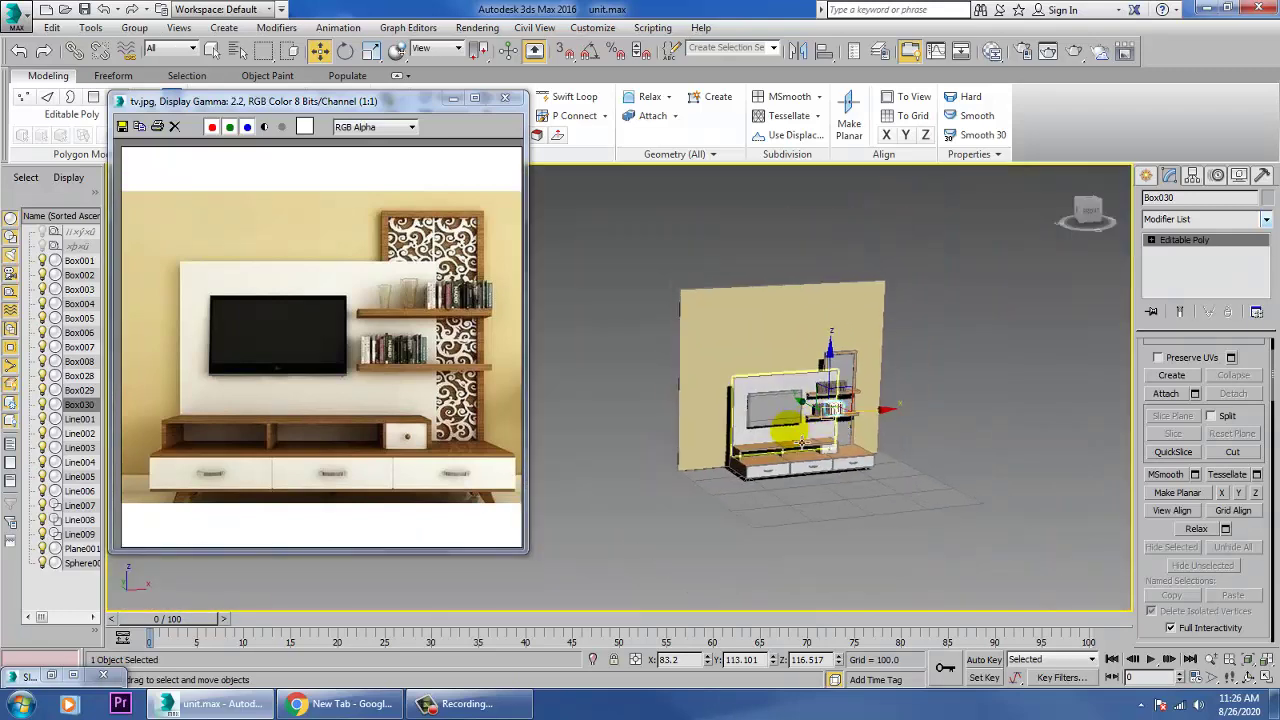
scroll(802, 441, up, 3)
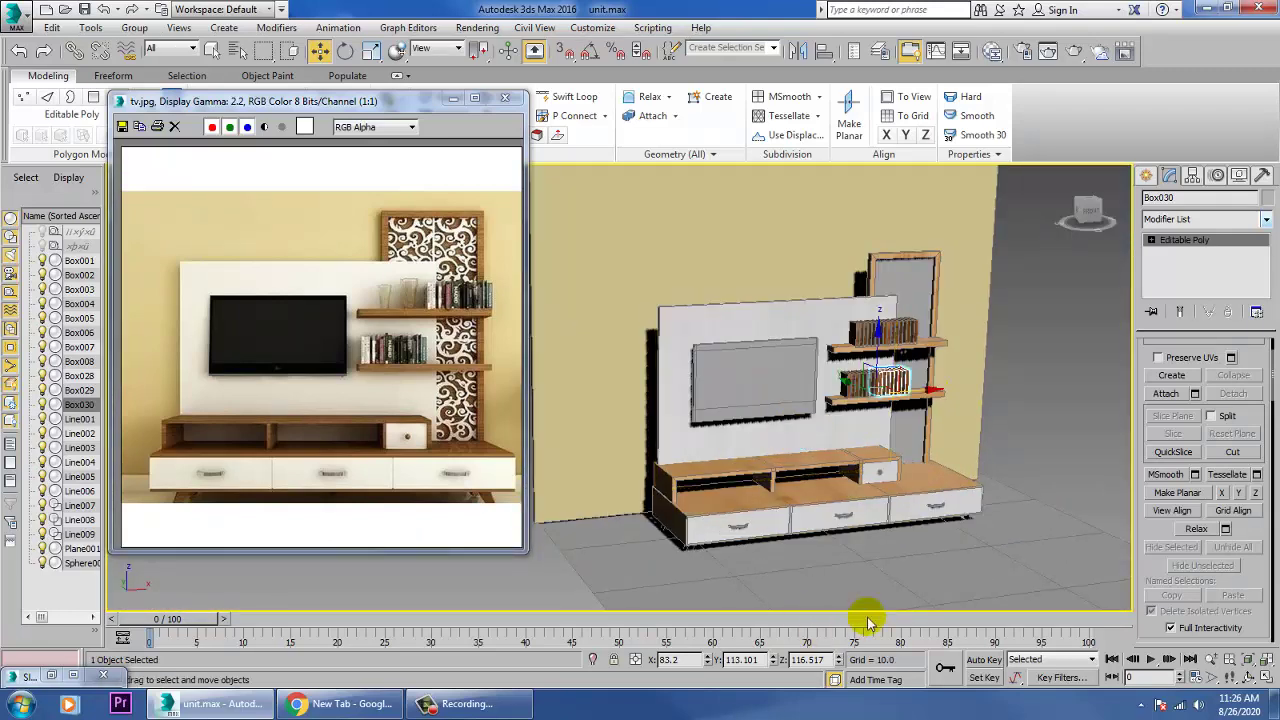
click(1197, 250)
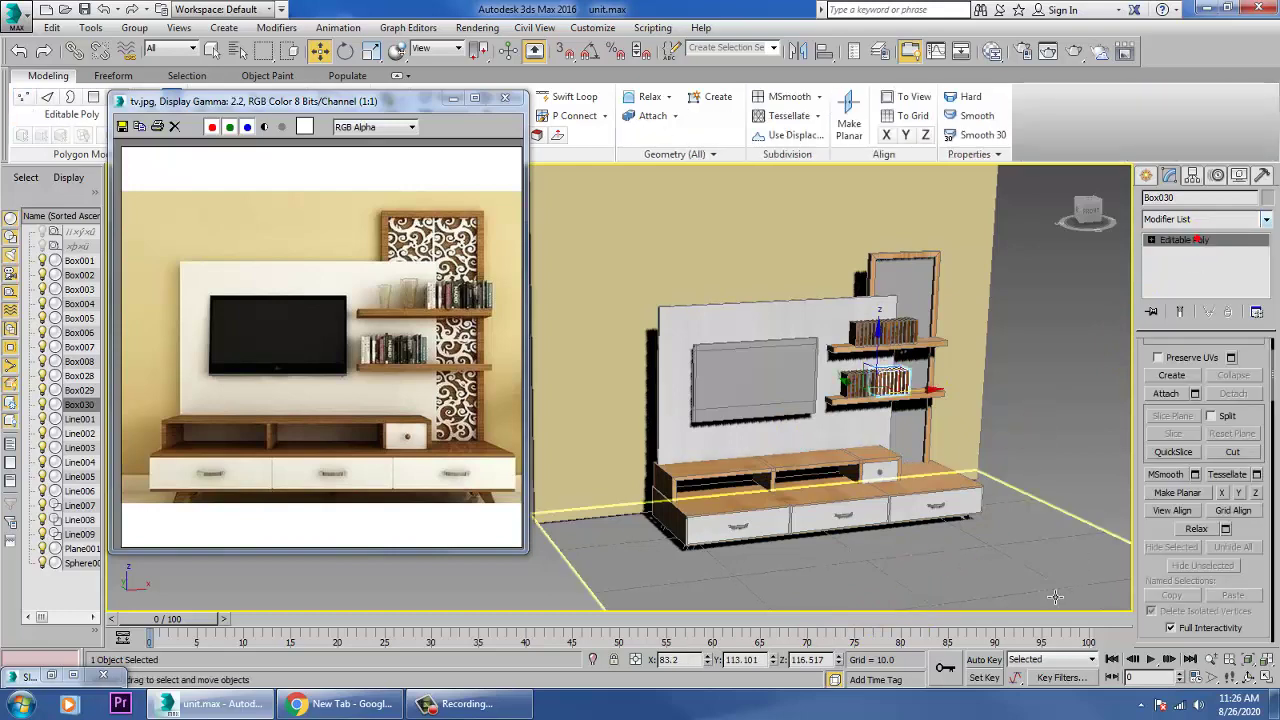
click(935, 503)
scroll(935, 503, up, 1)
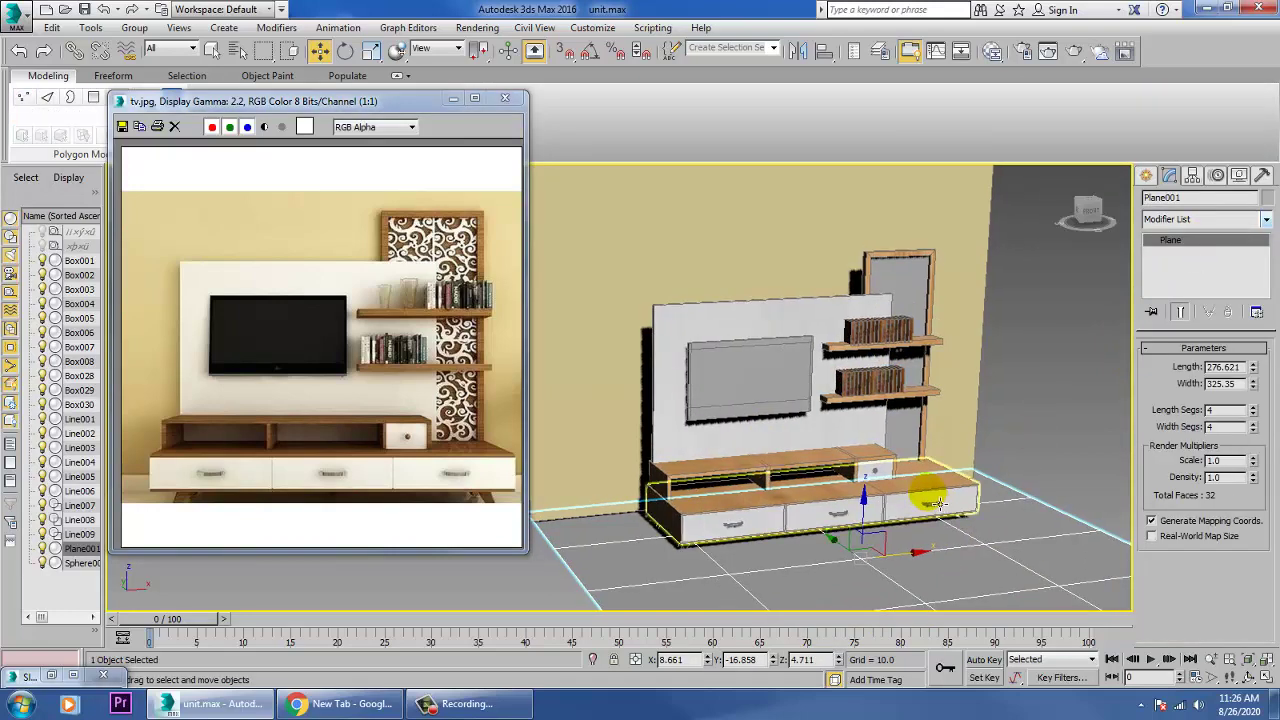
key(m)
scroll(760, 311, up, 3)
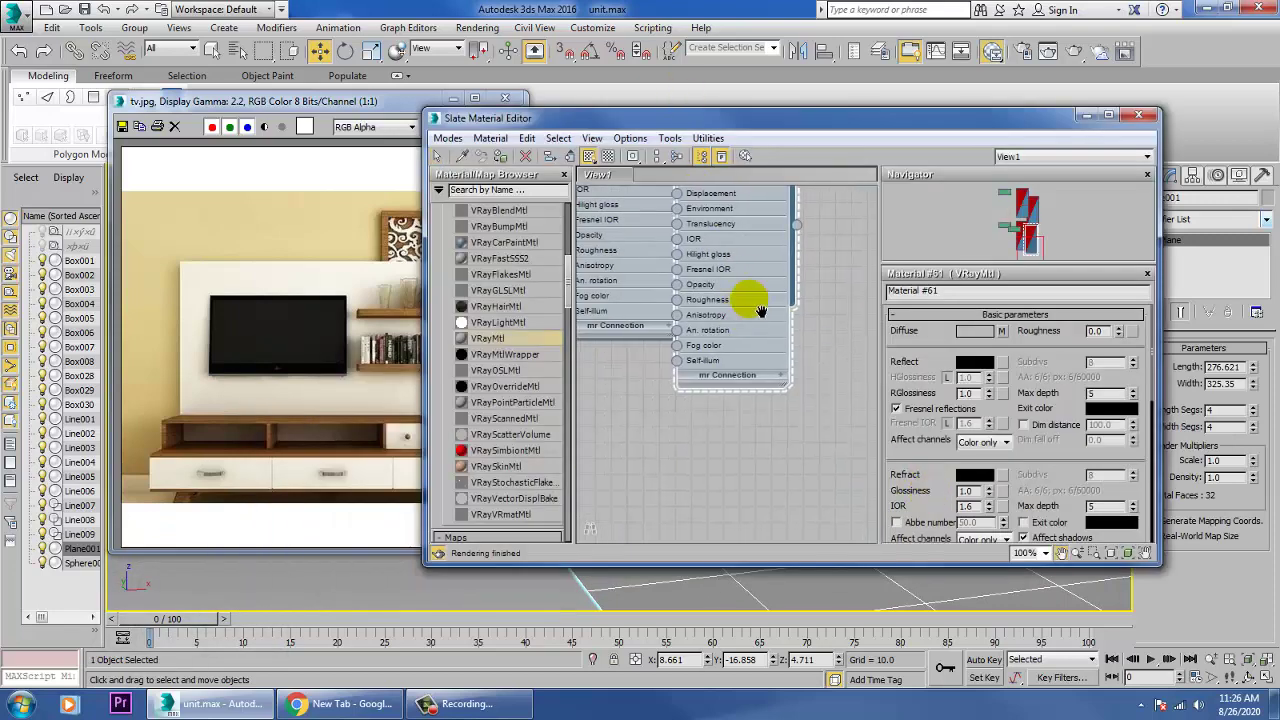
middle_drag(760, 311, 792, 246)
drag(672, 345, 645, 350)
double_click(680, 345)
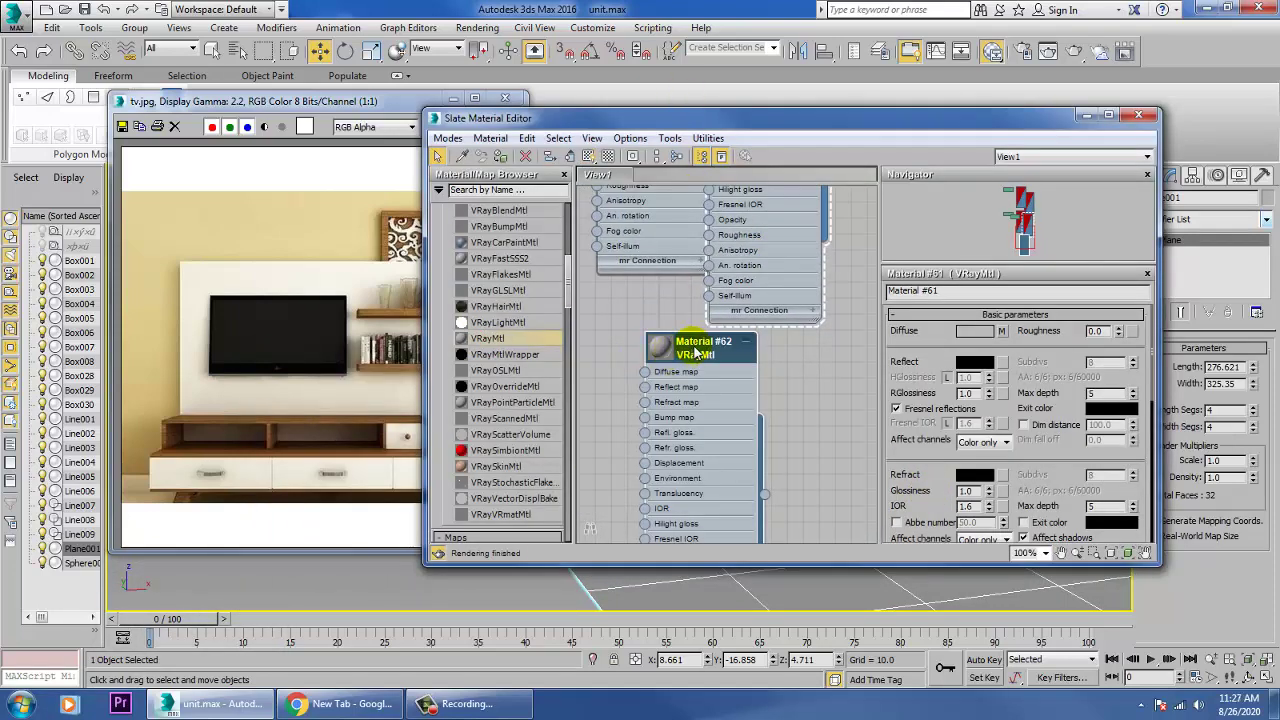
- Load flat.jpg as Material #62's diffuse bitmap, assign it to the floor, and show it shaded
click(1002, 331)
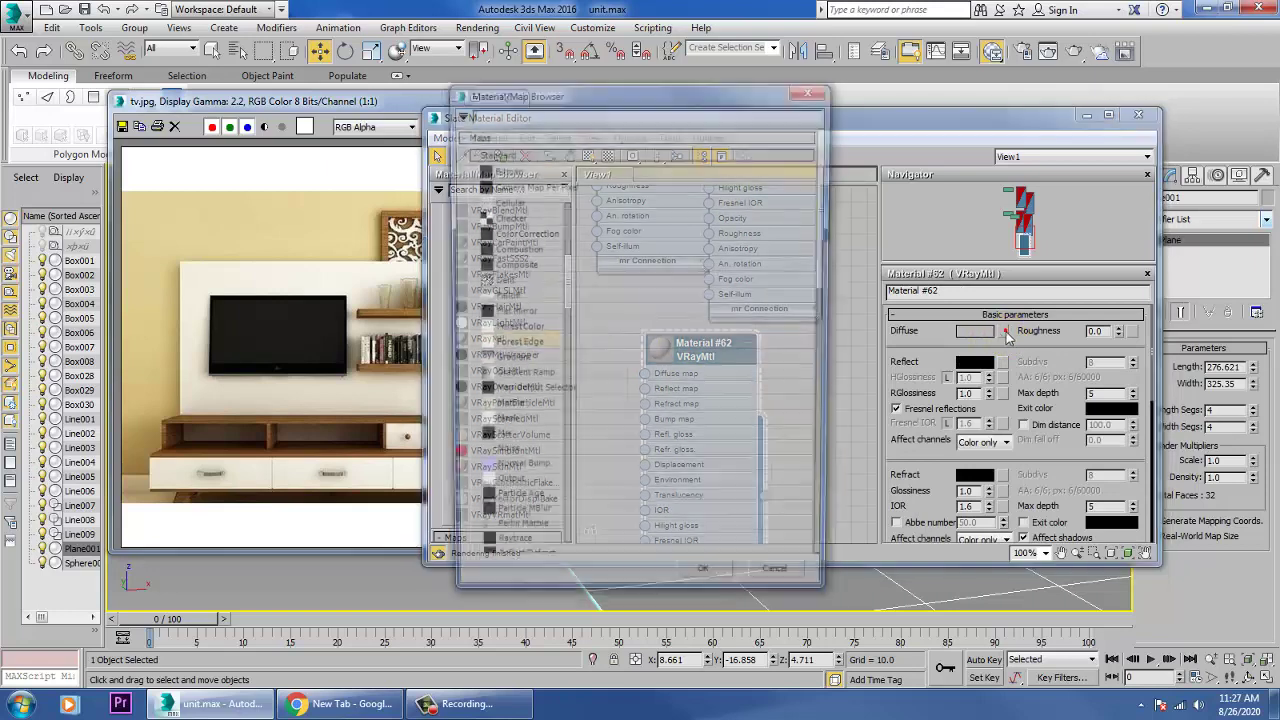
double_click(532, 172)
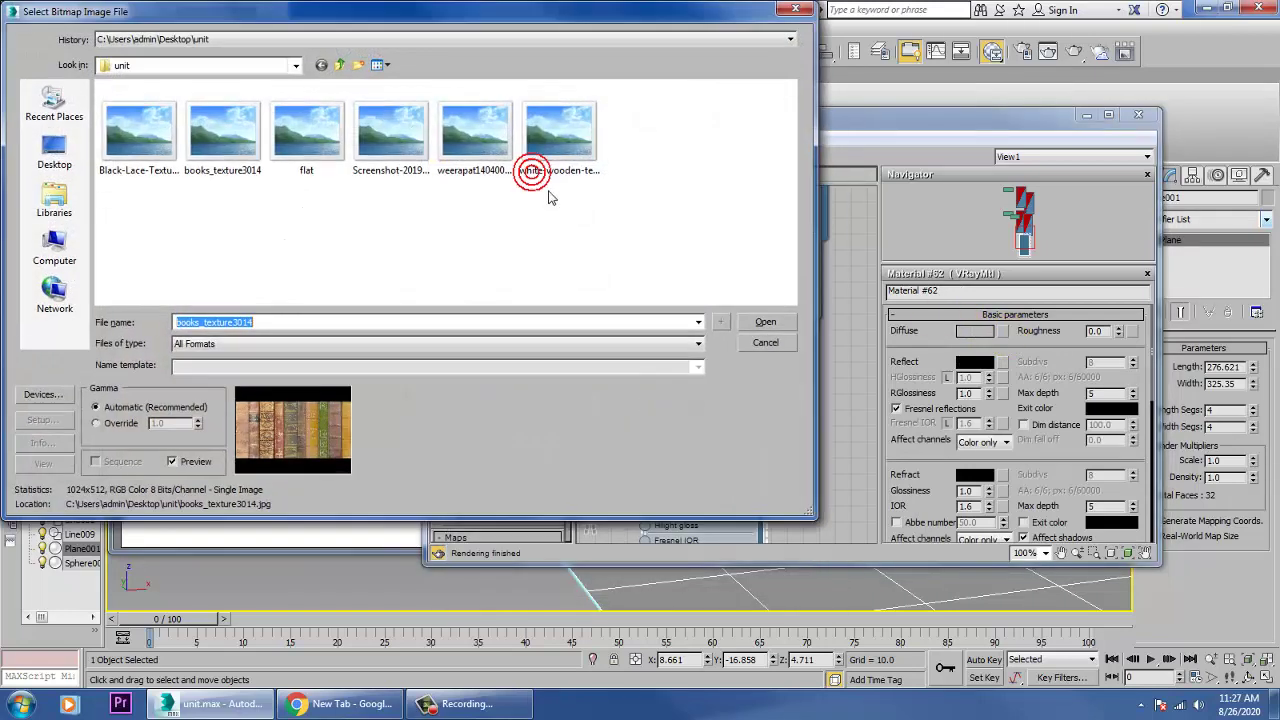
click(143, 175)
click(196, 168)
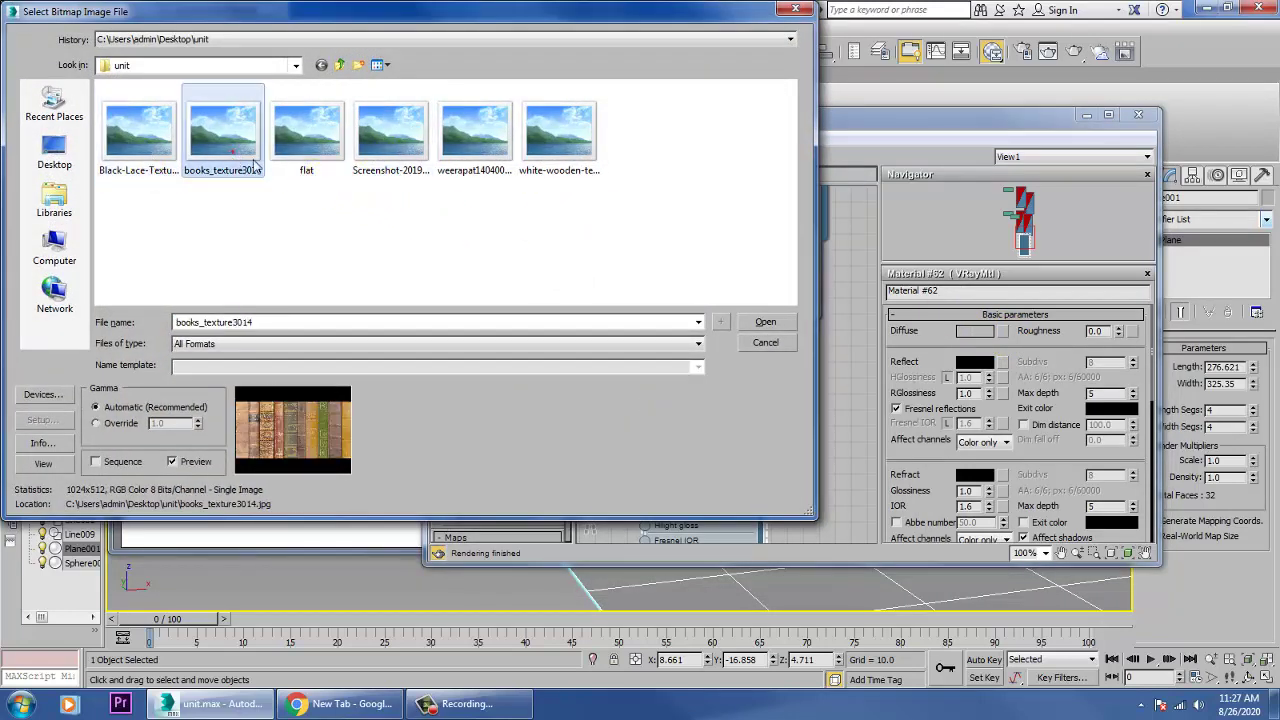
click(300, 150)
click(390, 155)
click(474, 140)
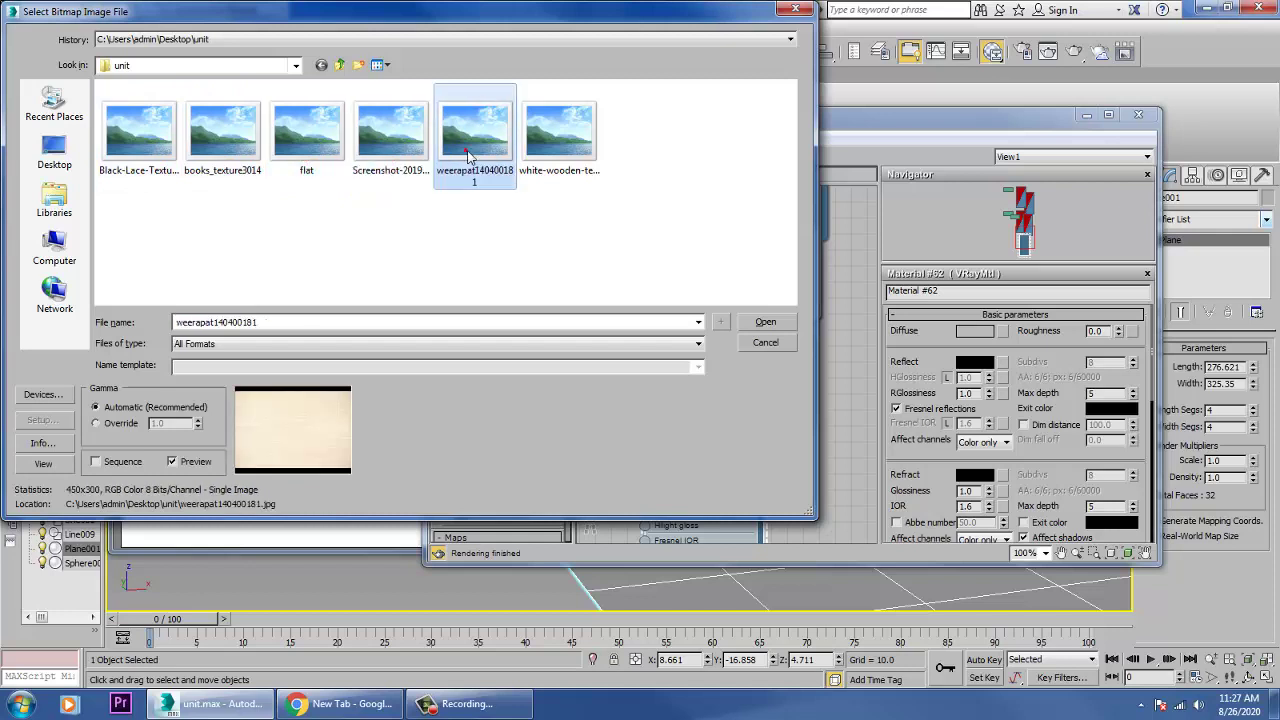
click(532, 140)
click(302, 140)
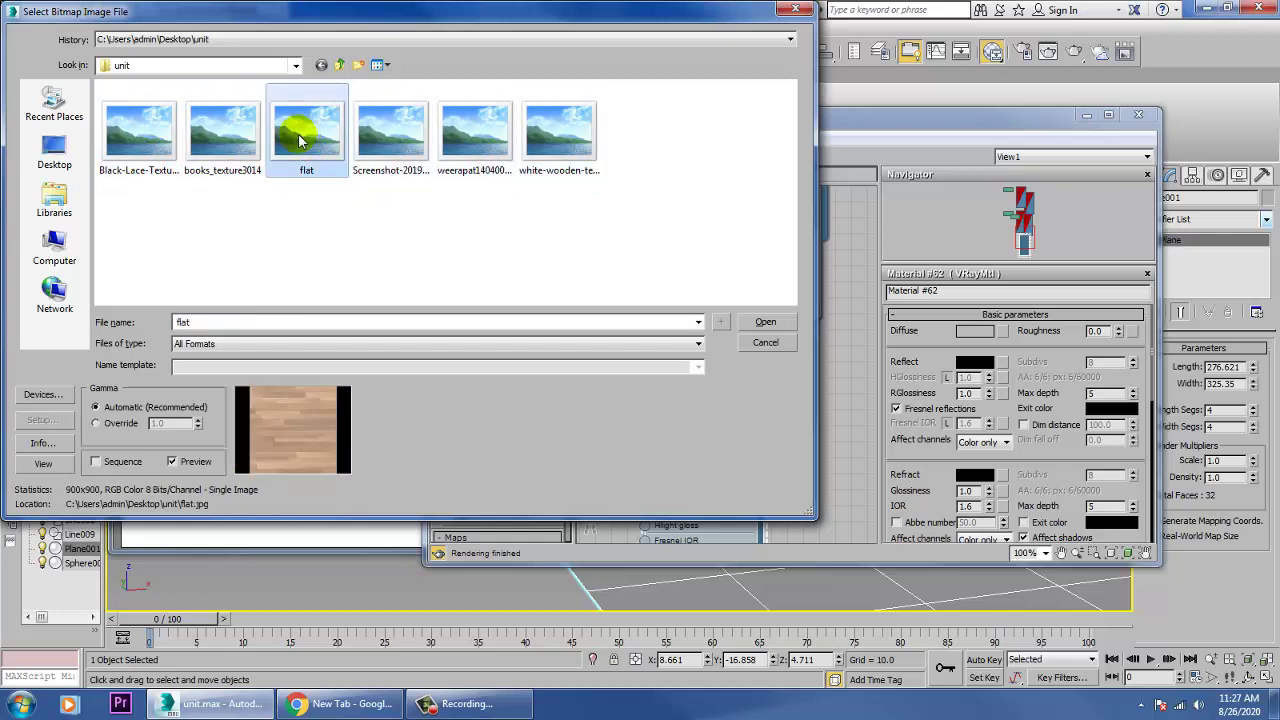
click(380, 136)
double_click(300, 138)
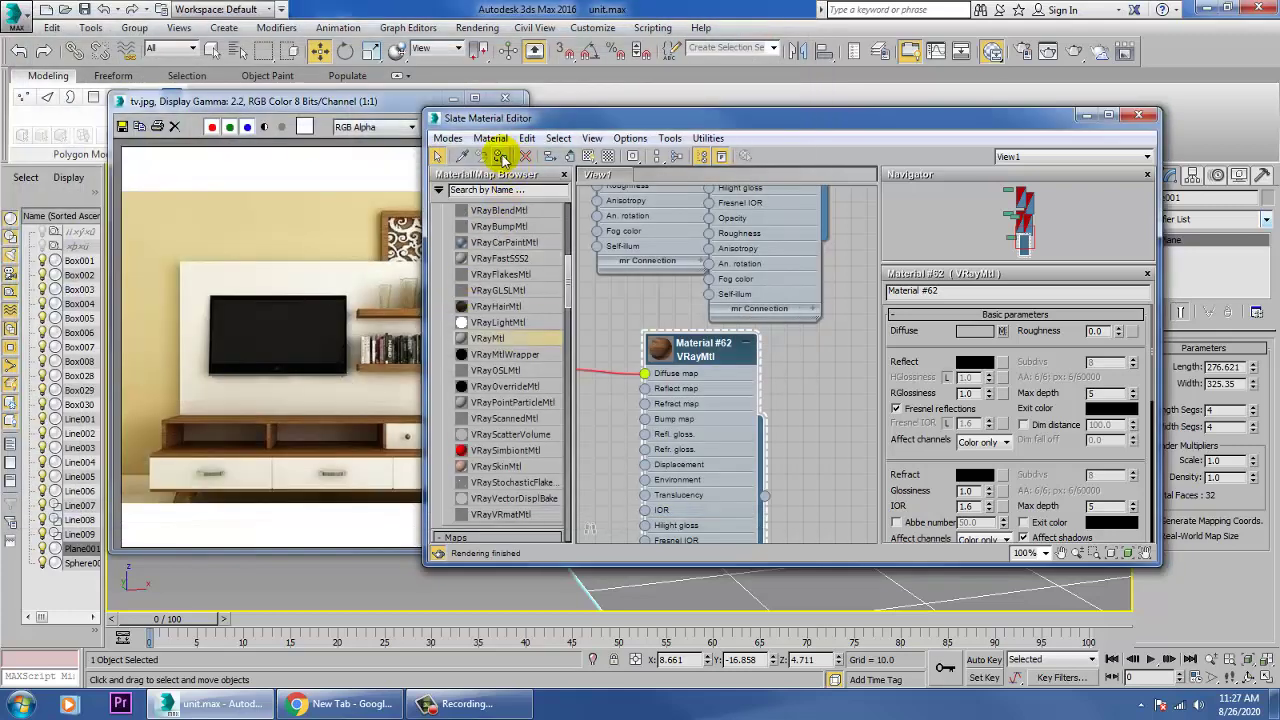
click(501, 157)
click(588, 156)
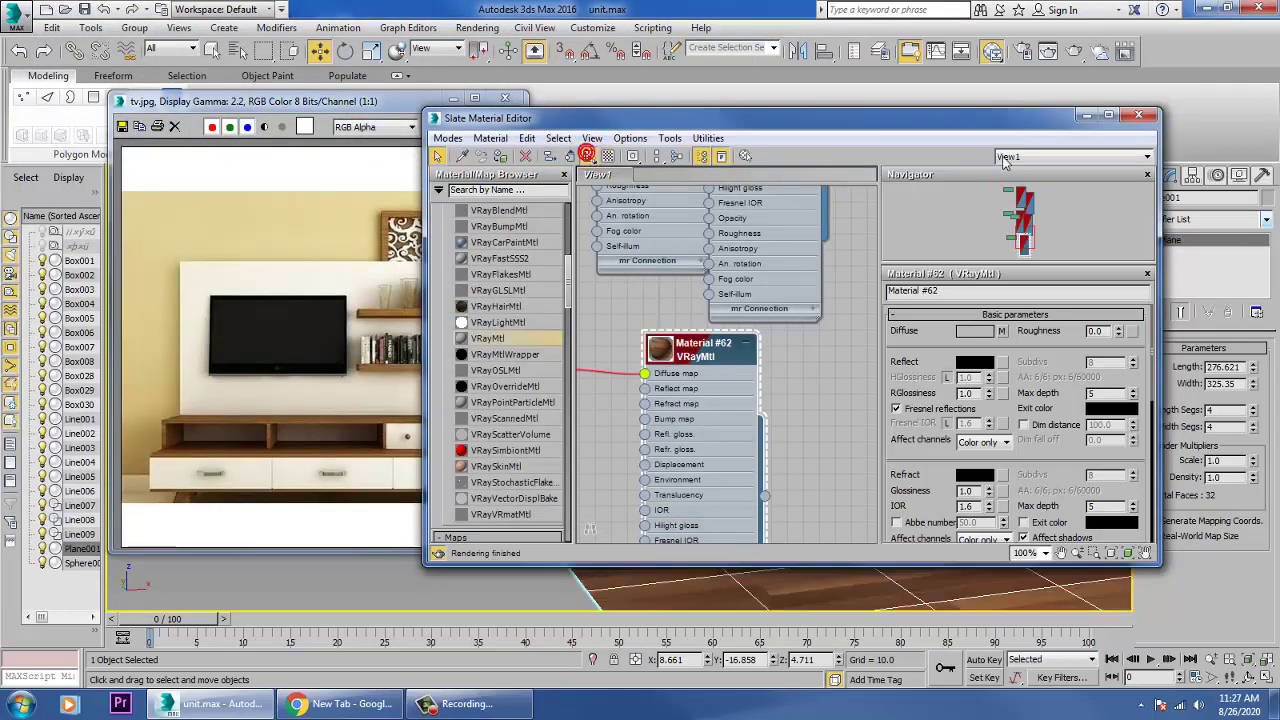
click(1088, 117)
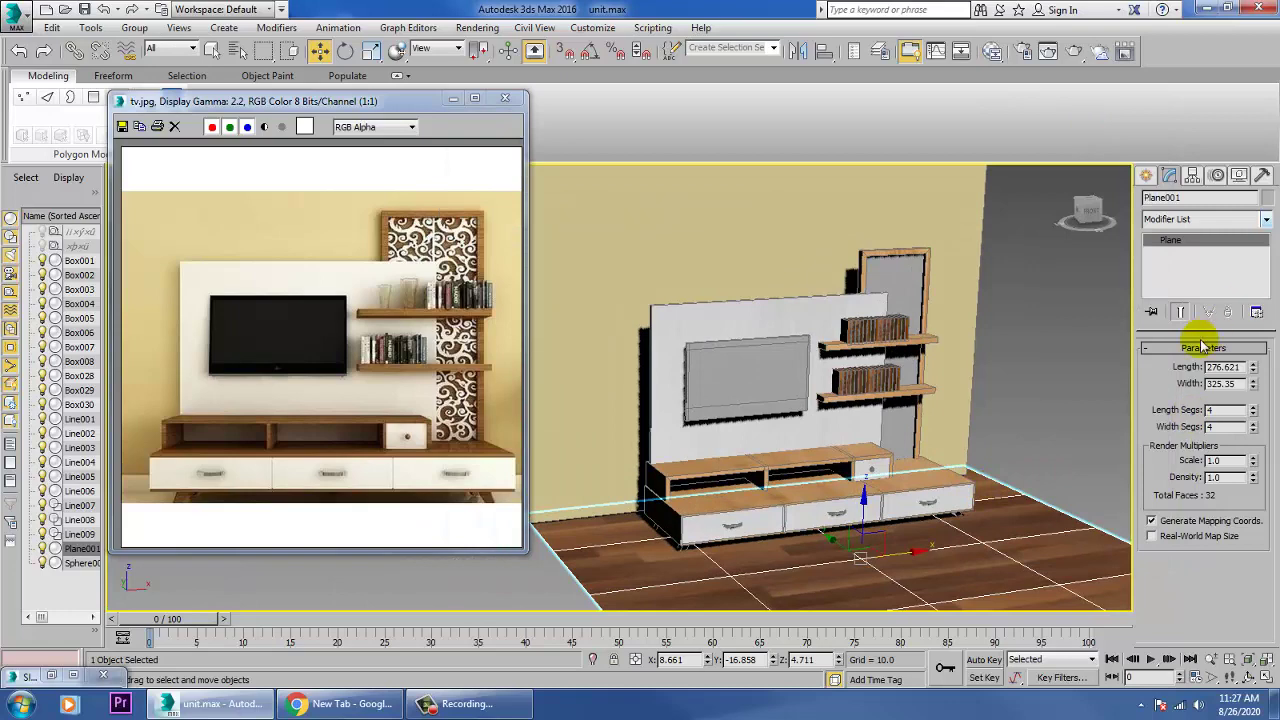
- Give Plane001 a Box-projection UVW Map modifier, then reopen the material editor
click(1255, 220)
scroll(1240, 325, down, 20)
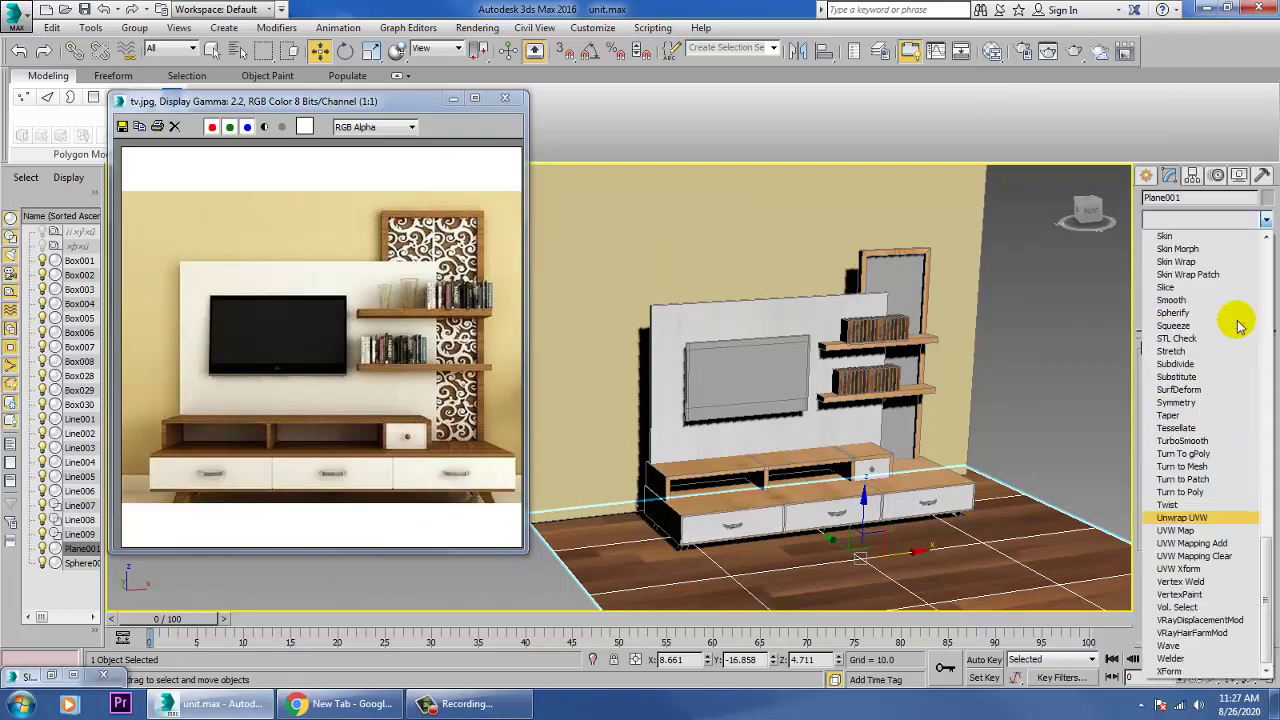
click(1200, 530)
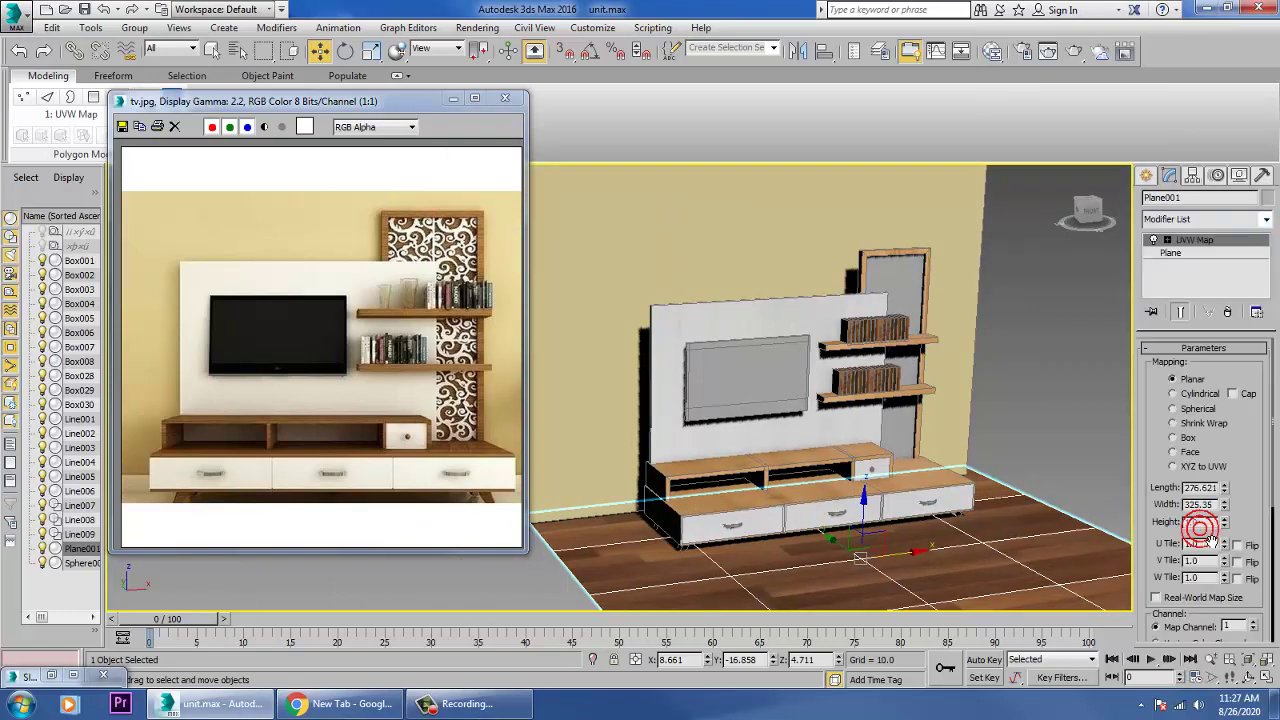
click(1174, 452)
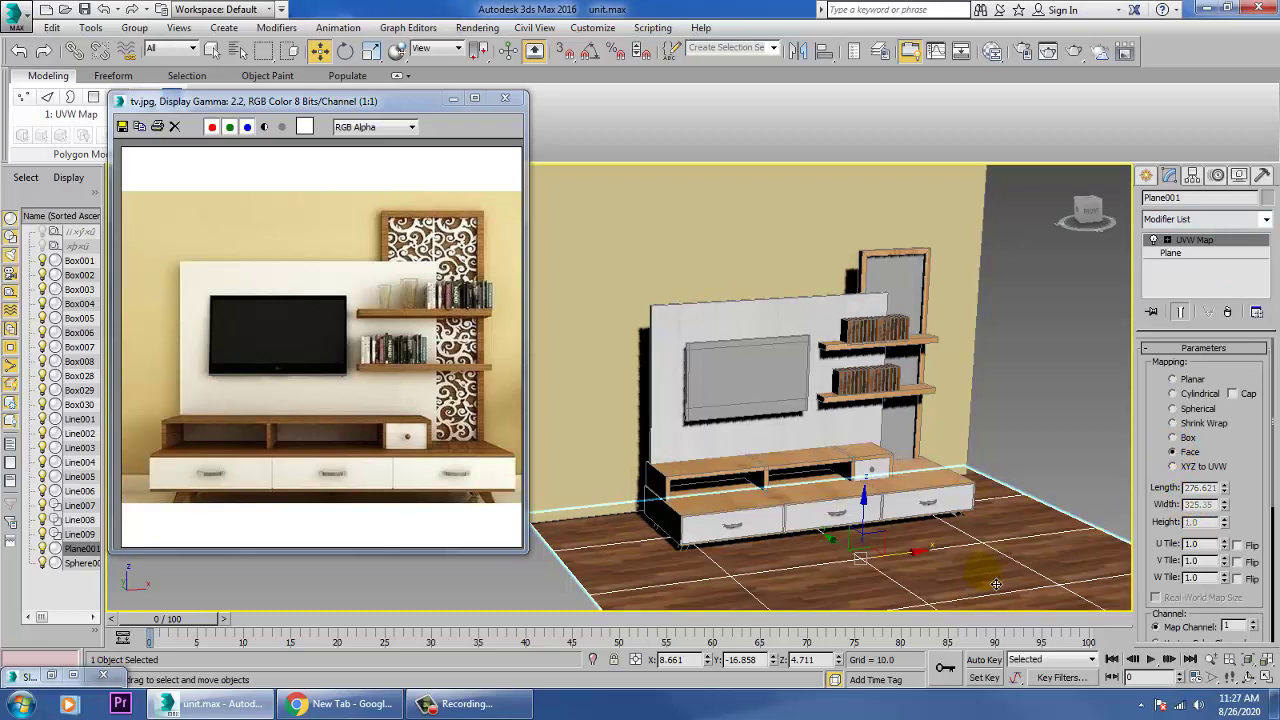
scroll(996, 584, up, 5)
click(1186, 437)
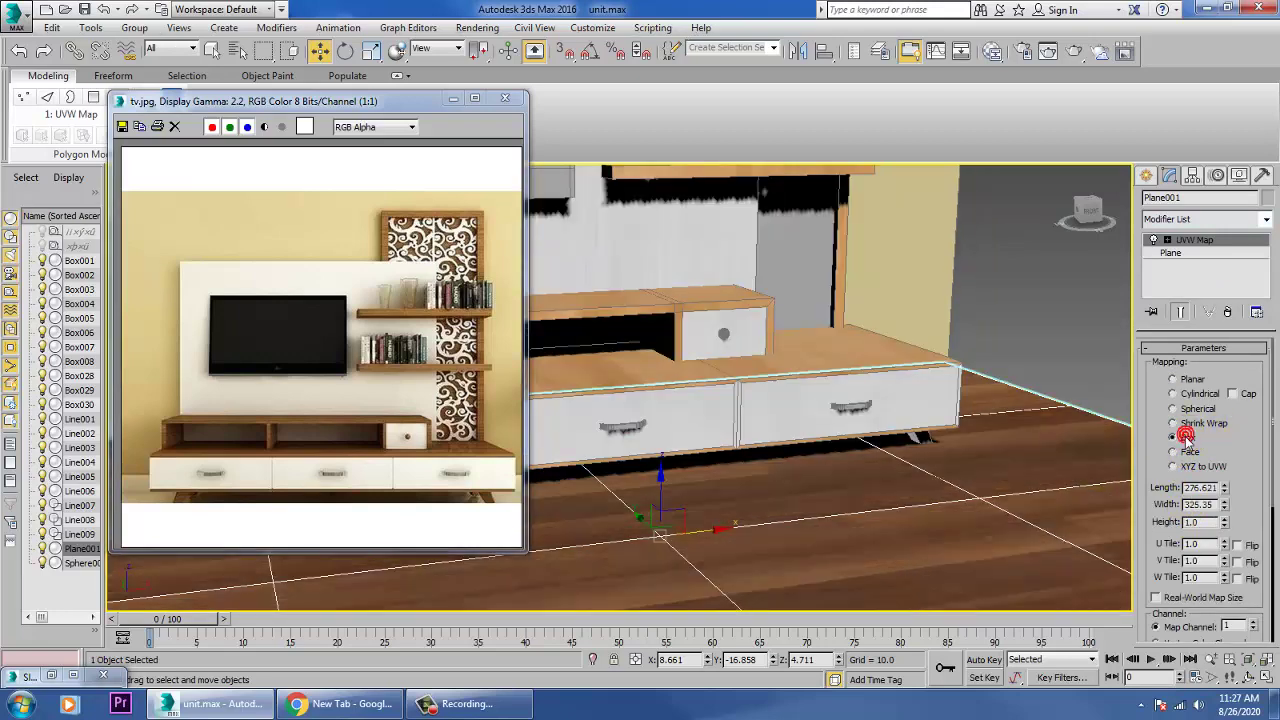
scroll(1188, 522, down, 1)
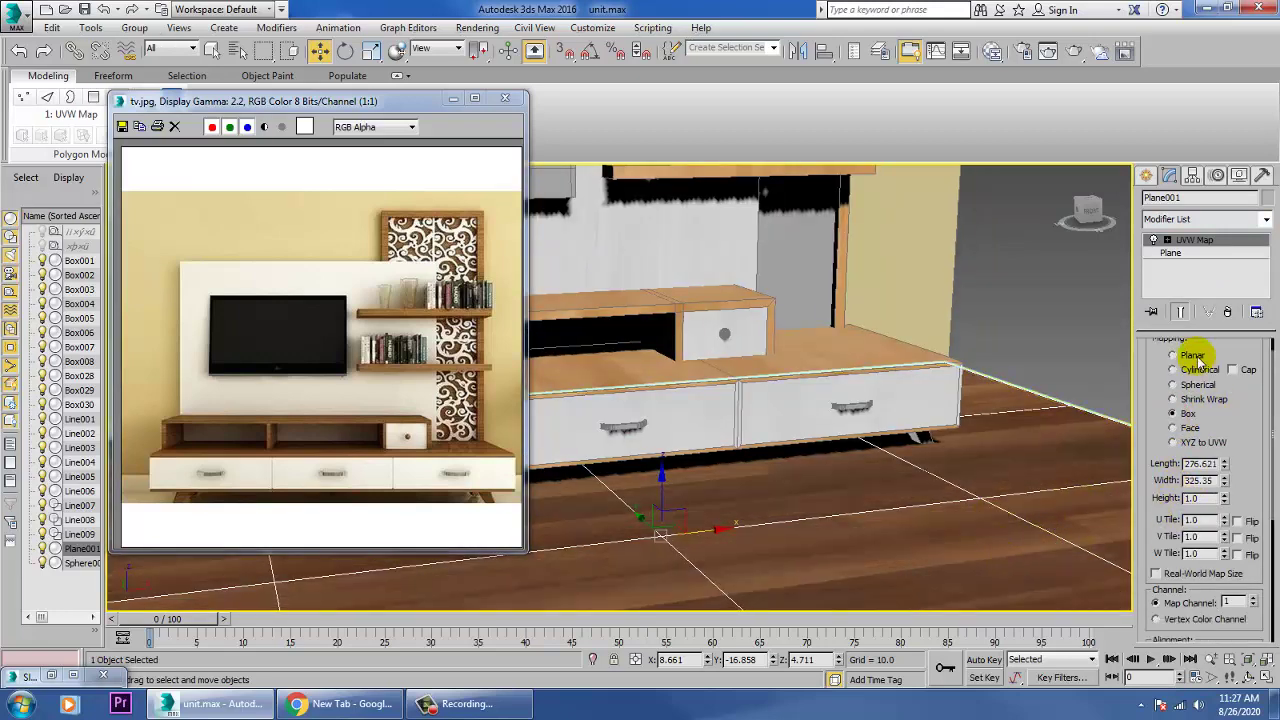
scroll(1002, 457, up, 2)
scroll(960, 450, down, 8)
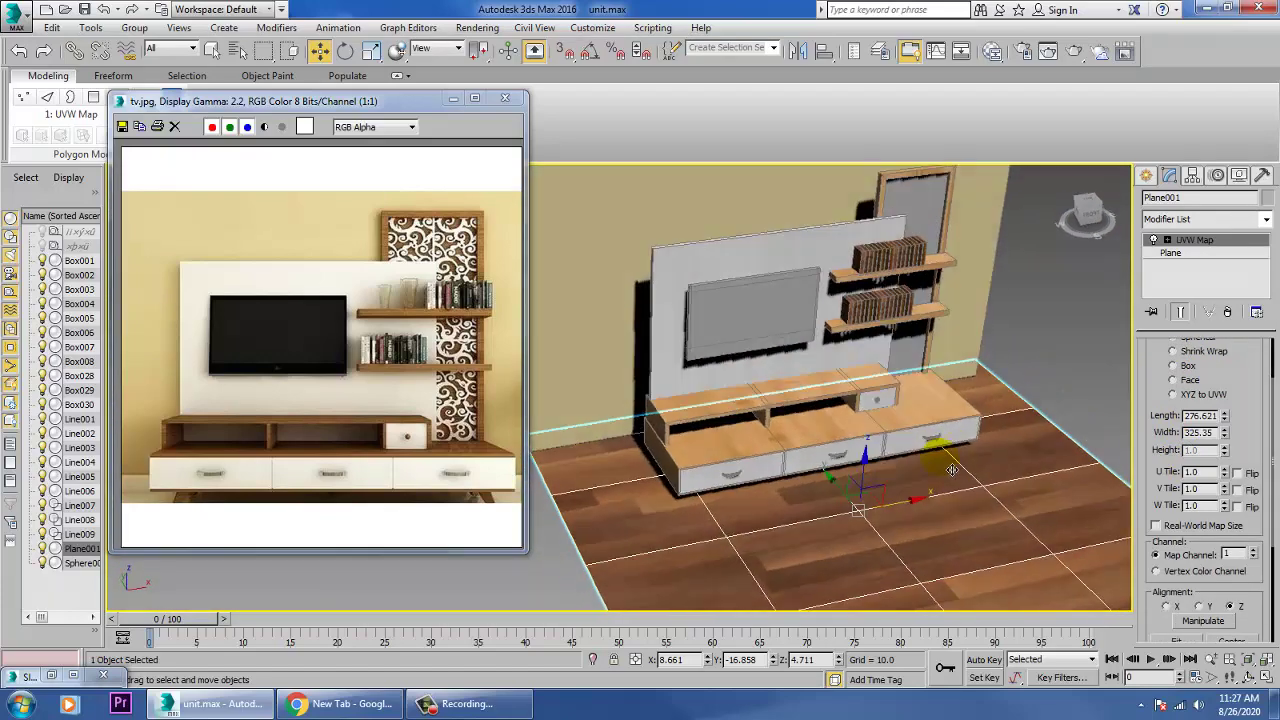
key(m)
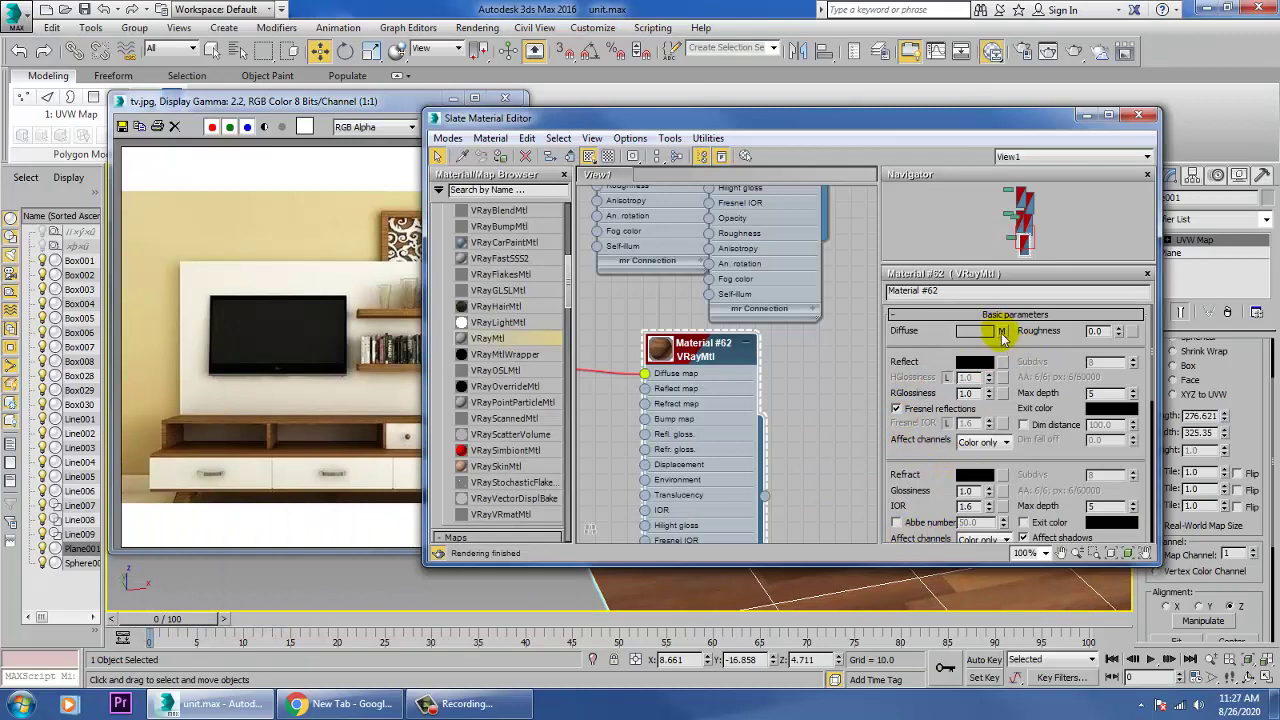
- Set the flat.jpg floor map's U and V tiling to 3.0
click(1001, 332)
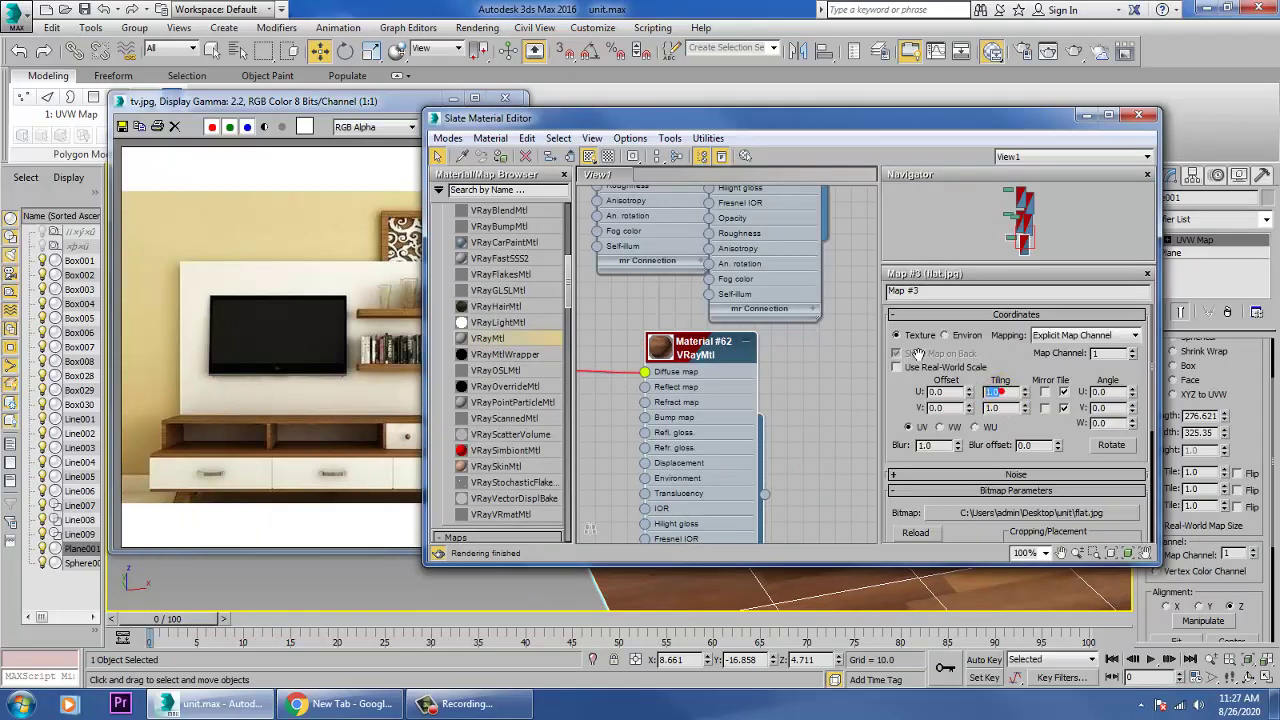
text(3)
key(Tab)
text(3)
key(Return)
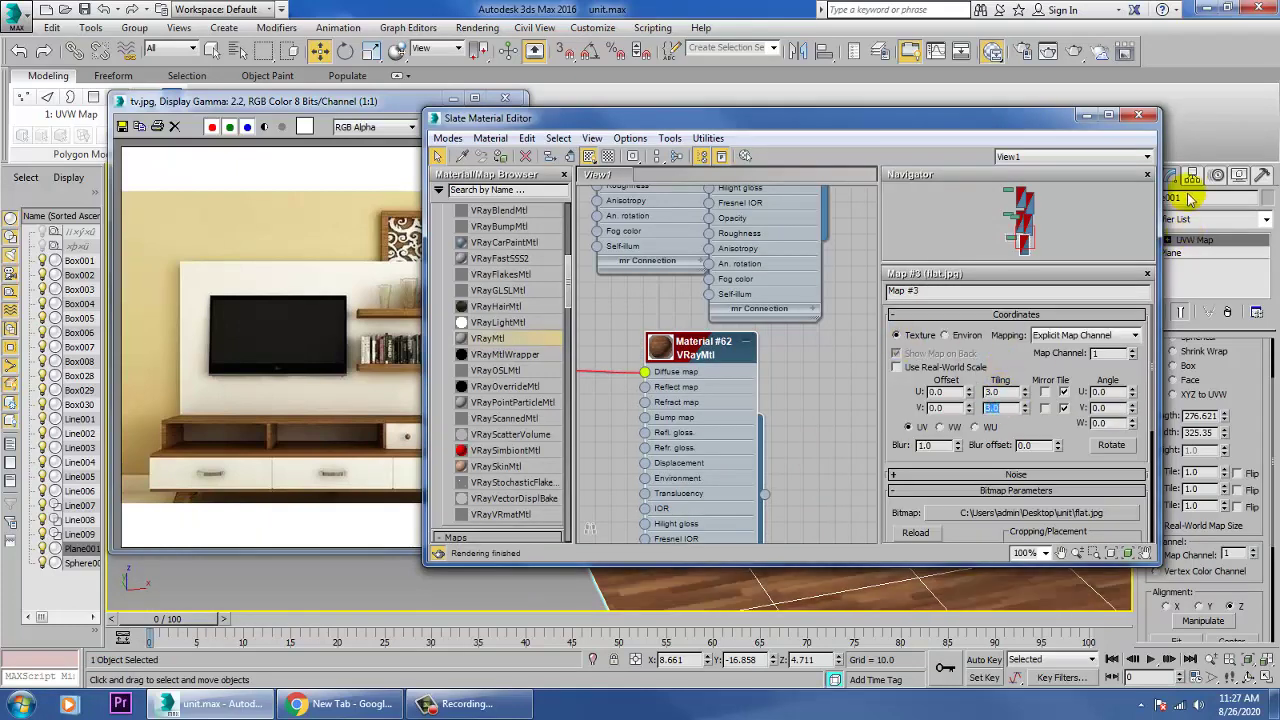
- Give Material #62 a dark grey 52,52,52 reflection colour
click(1141, 117)
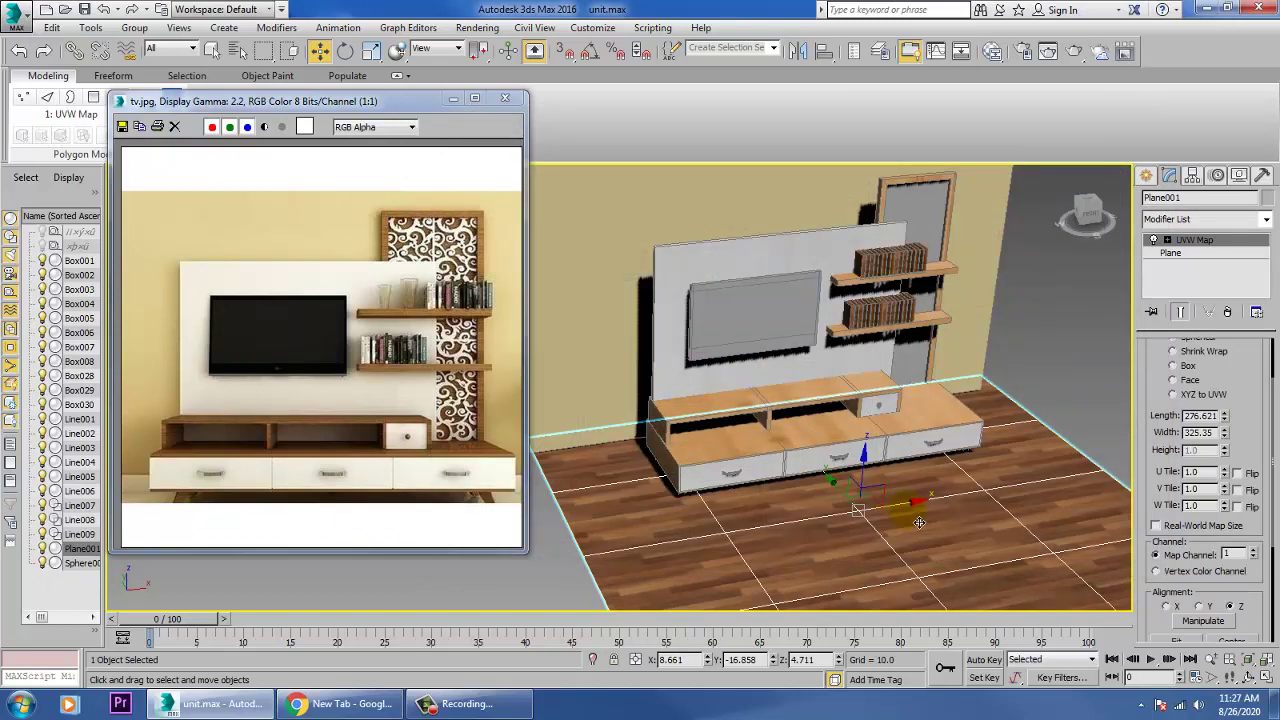
key(m)
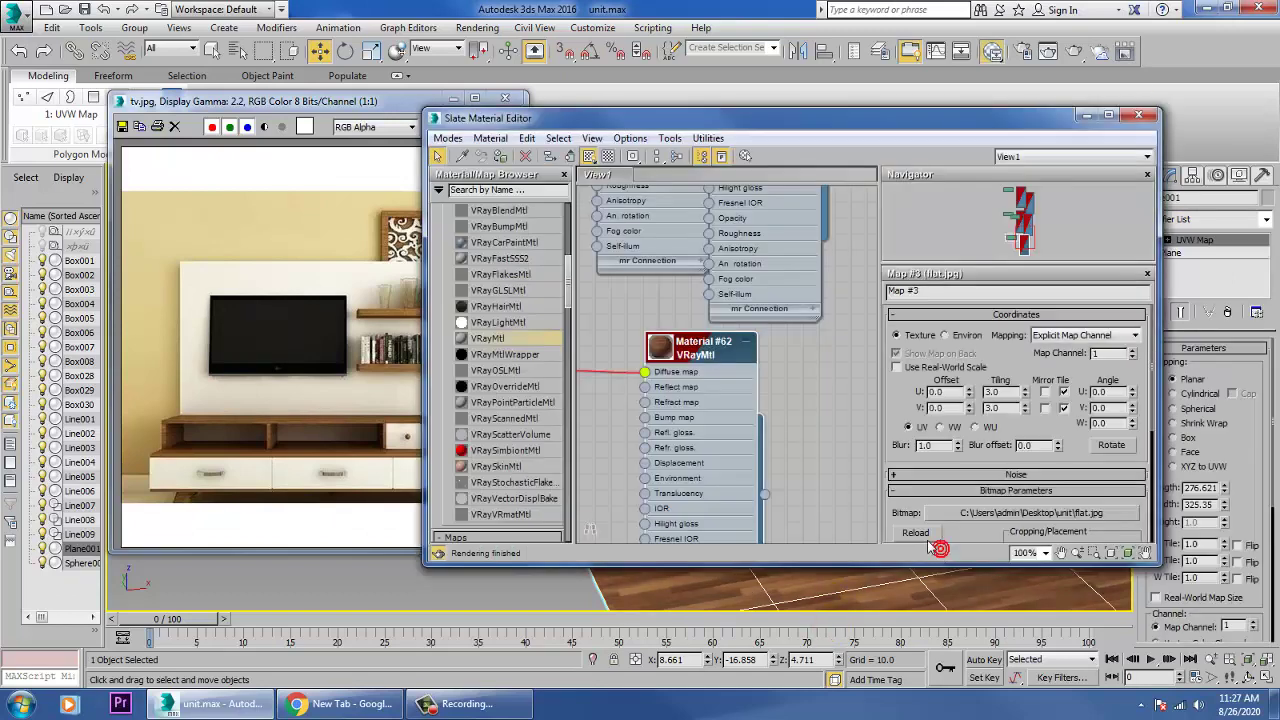
double_click(667, 352)
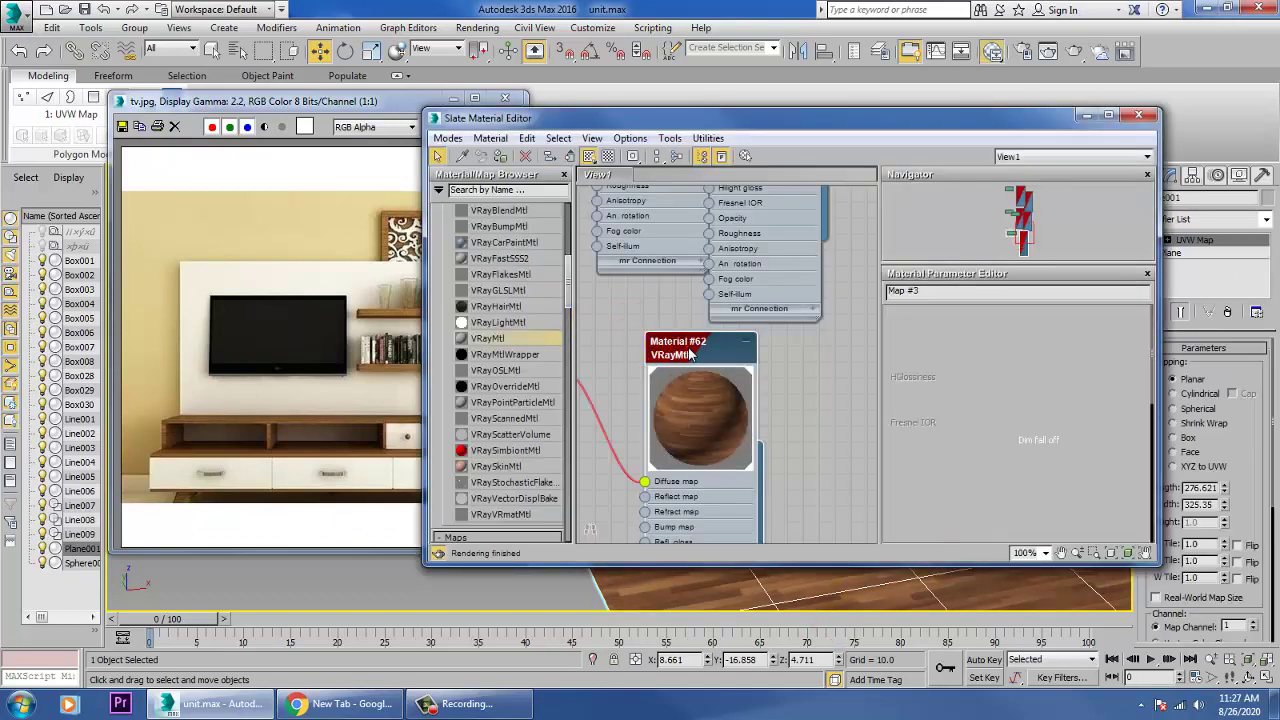
click(976, 363)
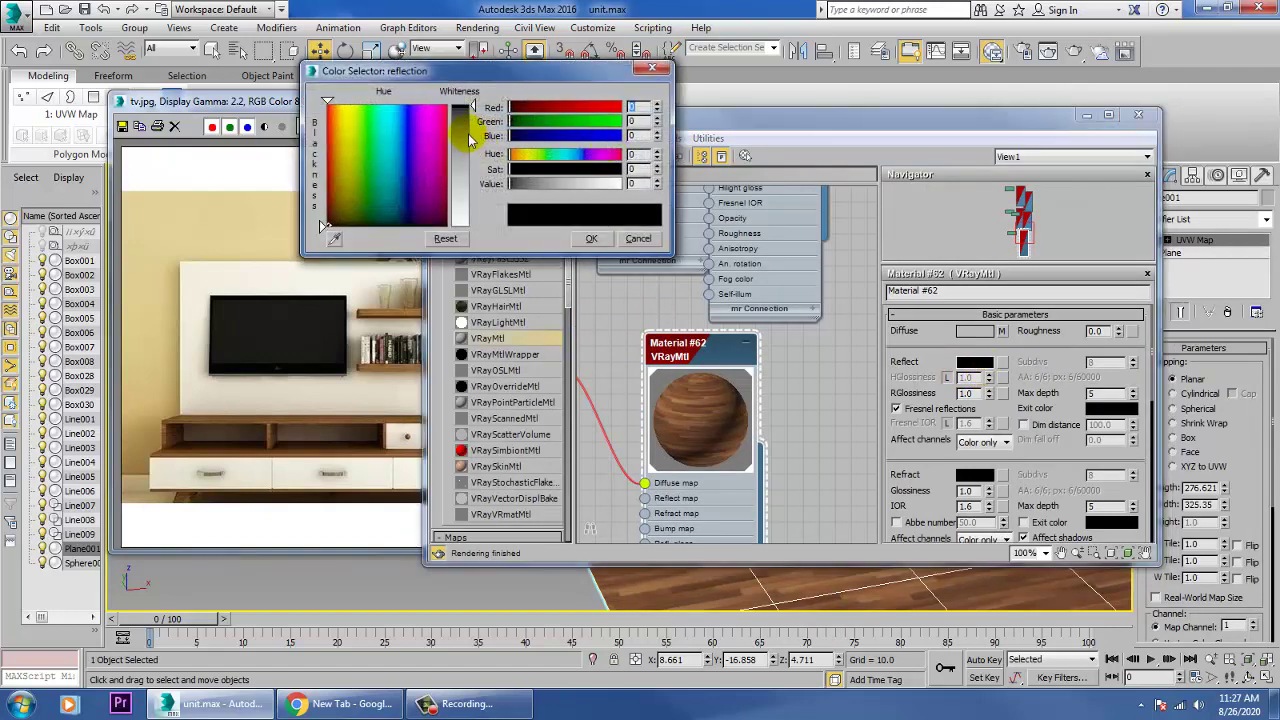
drag(474, 112, 474, 123)
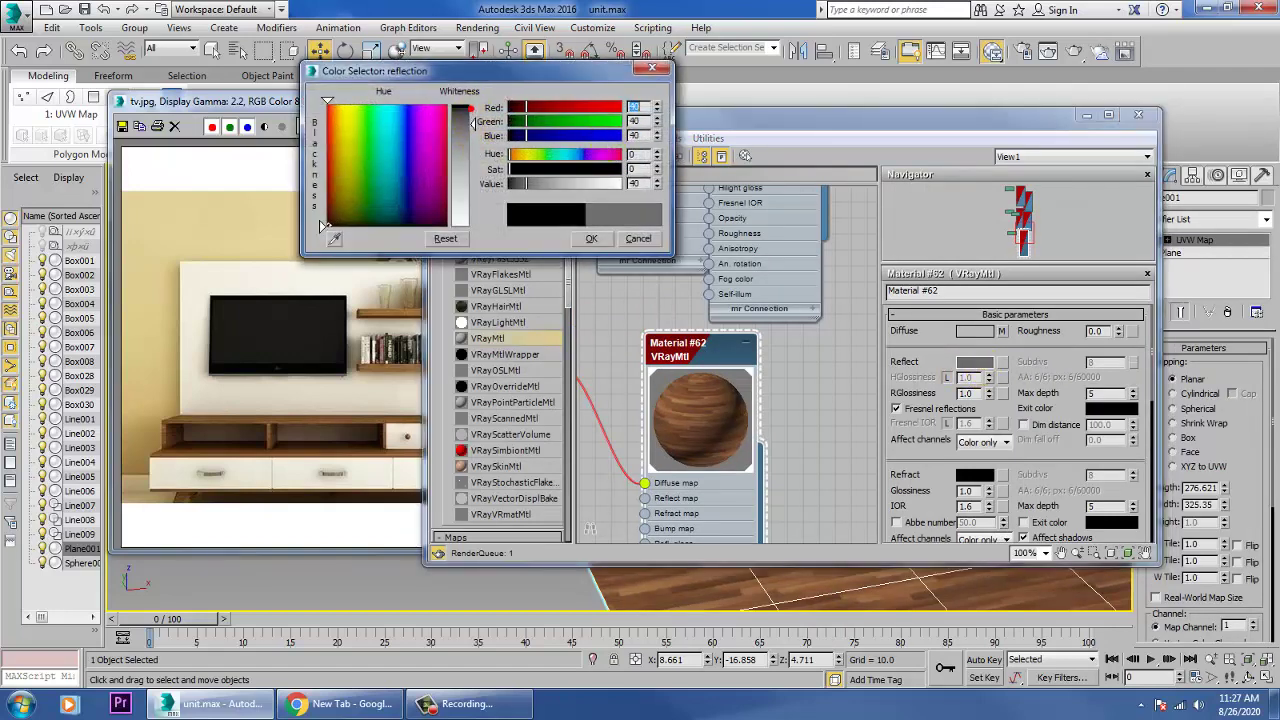
click(591, 239)
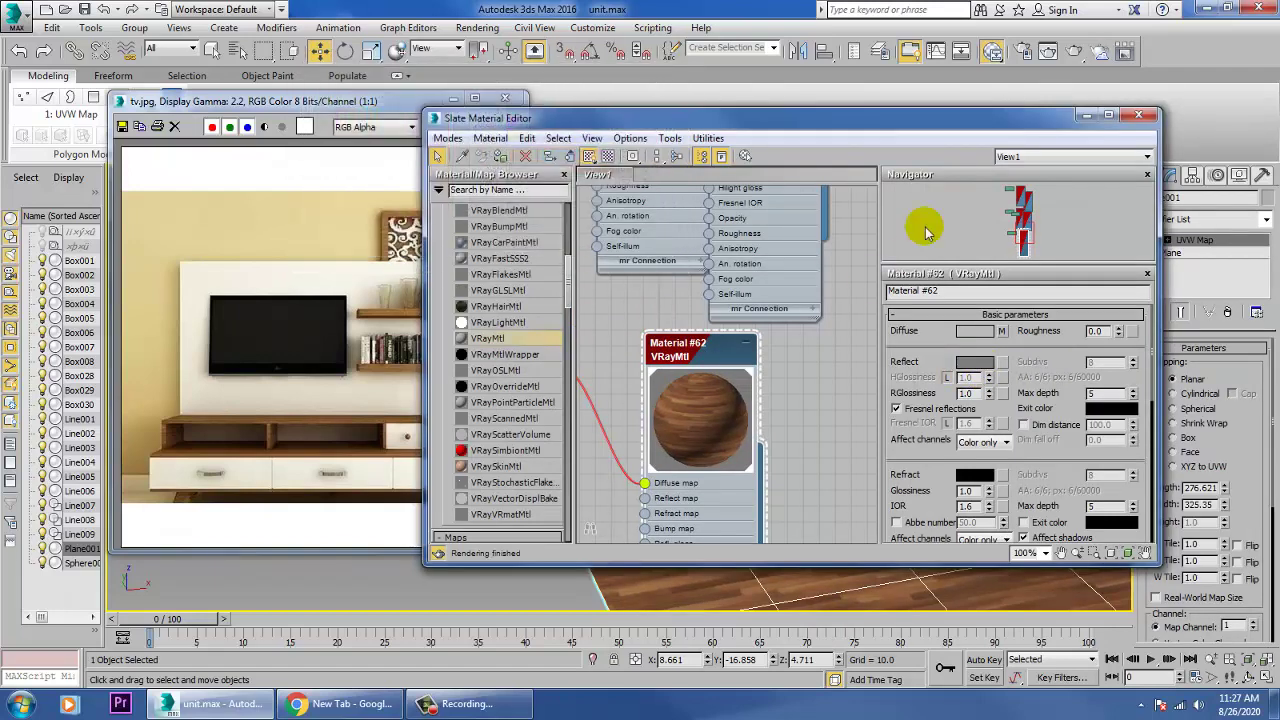
click(1086, 116)
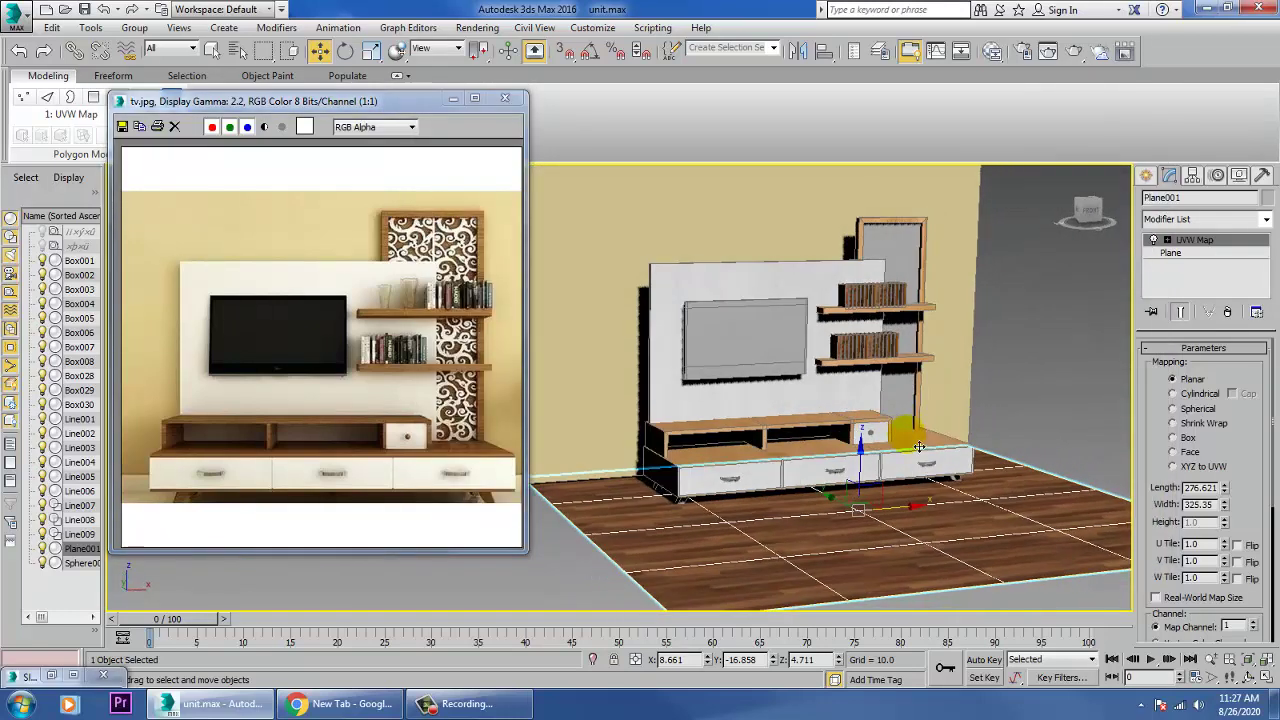
- Select and frame panel Box006, then create a new VRayMtl in the Slate editor
click(890, 275)
key(z)
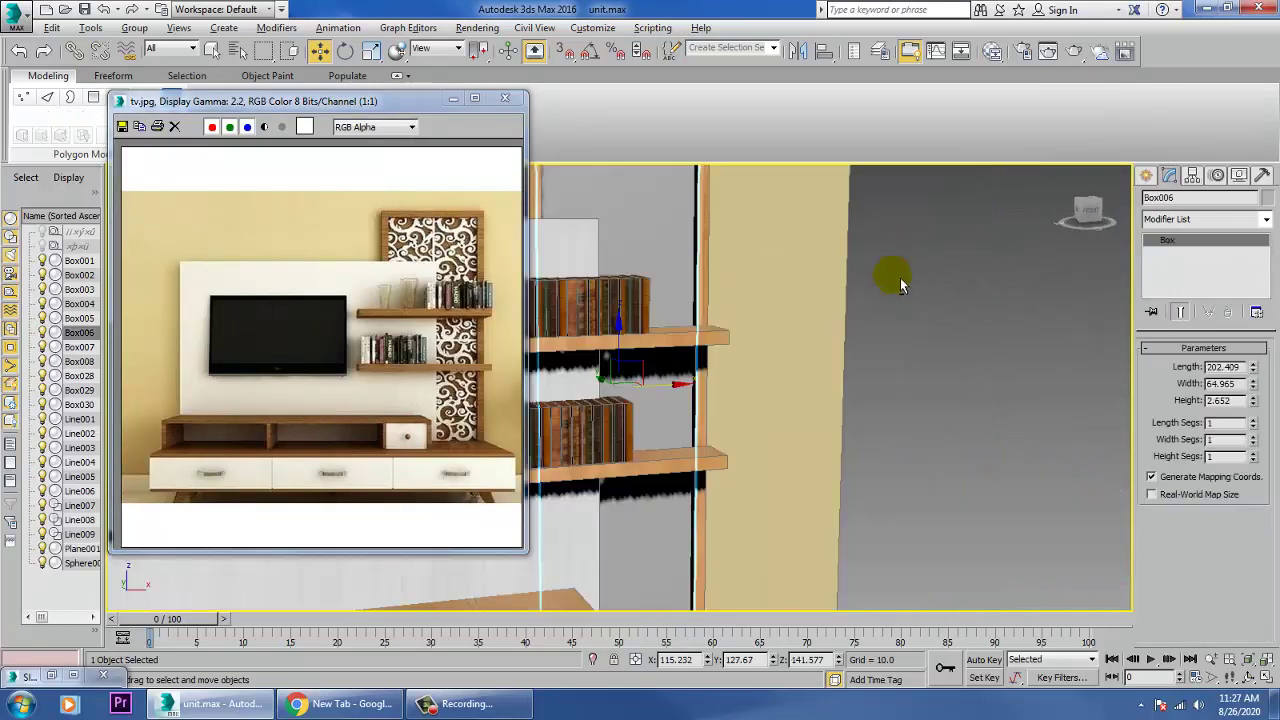
scroll(857, 290, down, 5)
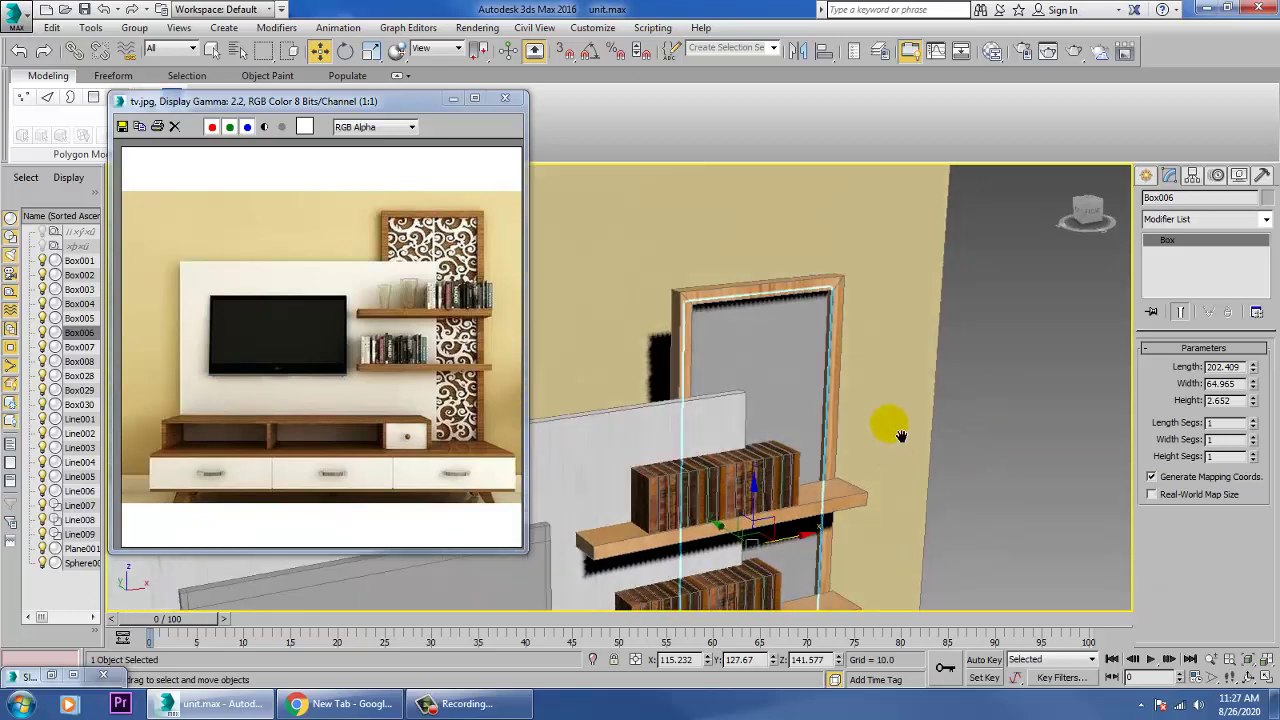
key(m)
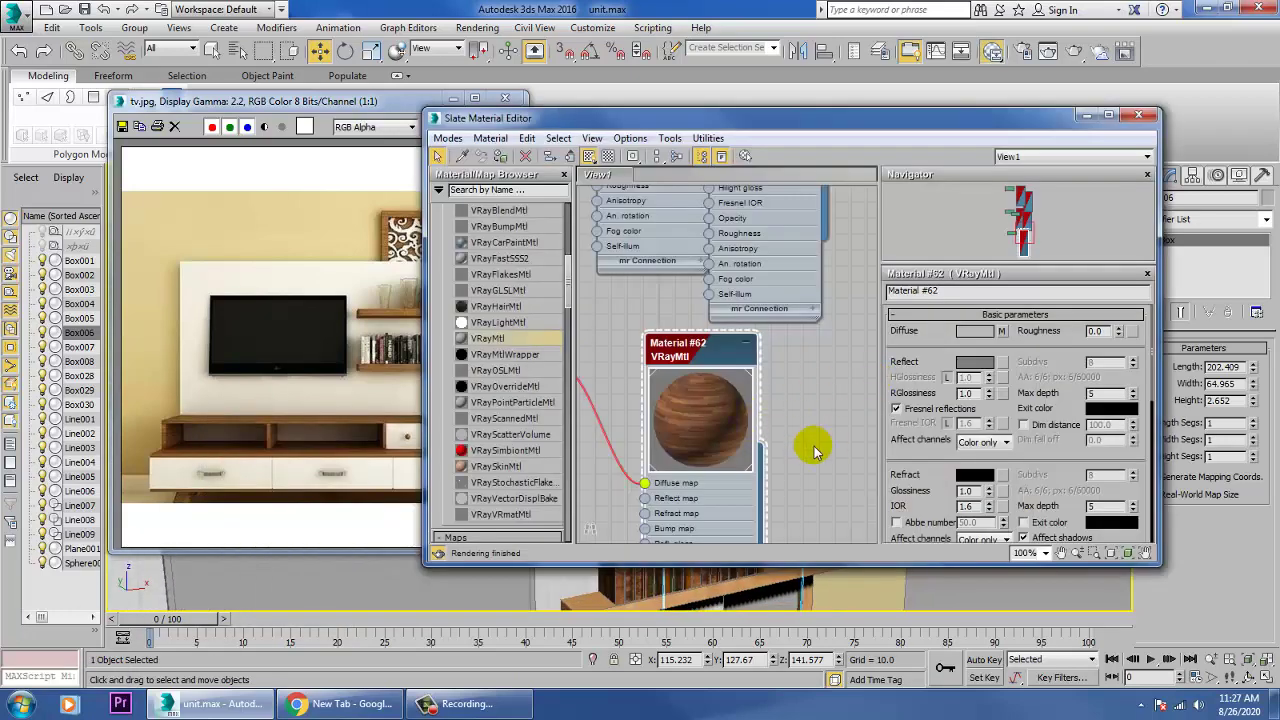
middle_drag(815, 452, 634, 337)
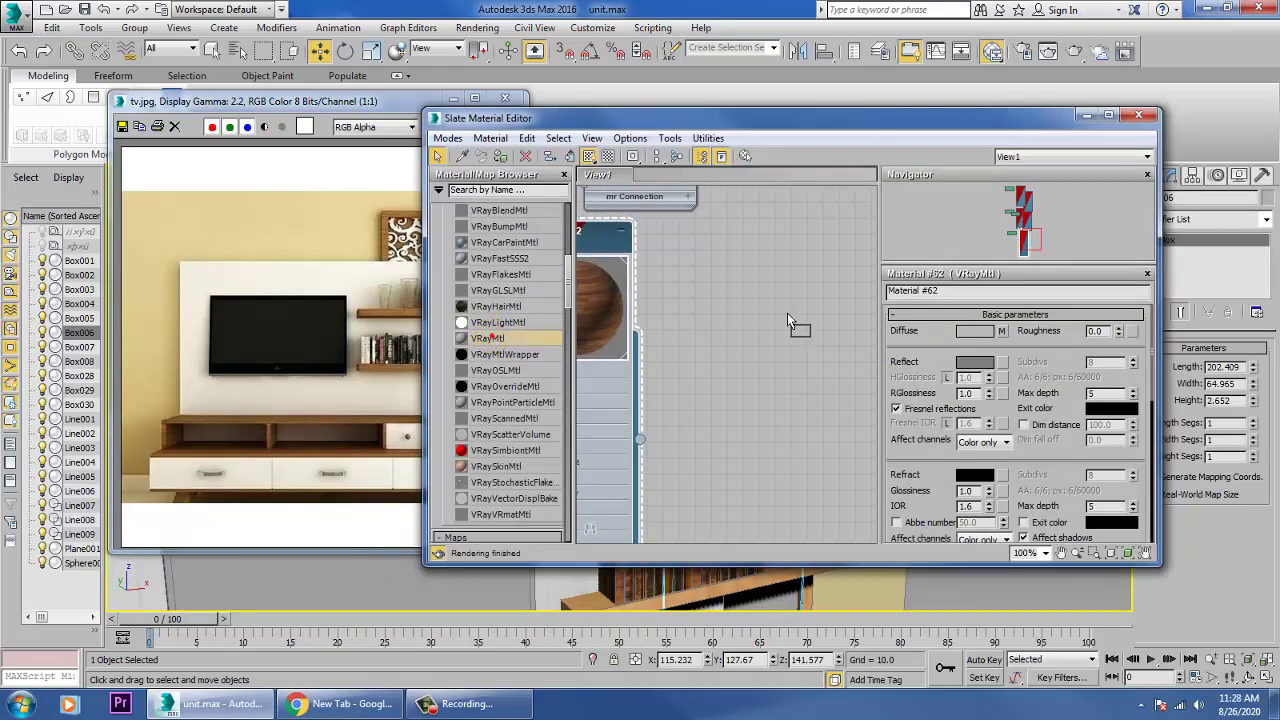
drag(787, 320, 790, 243)
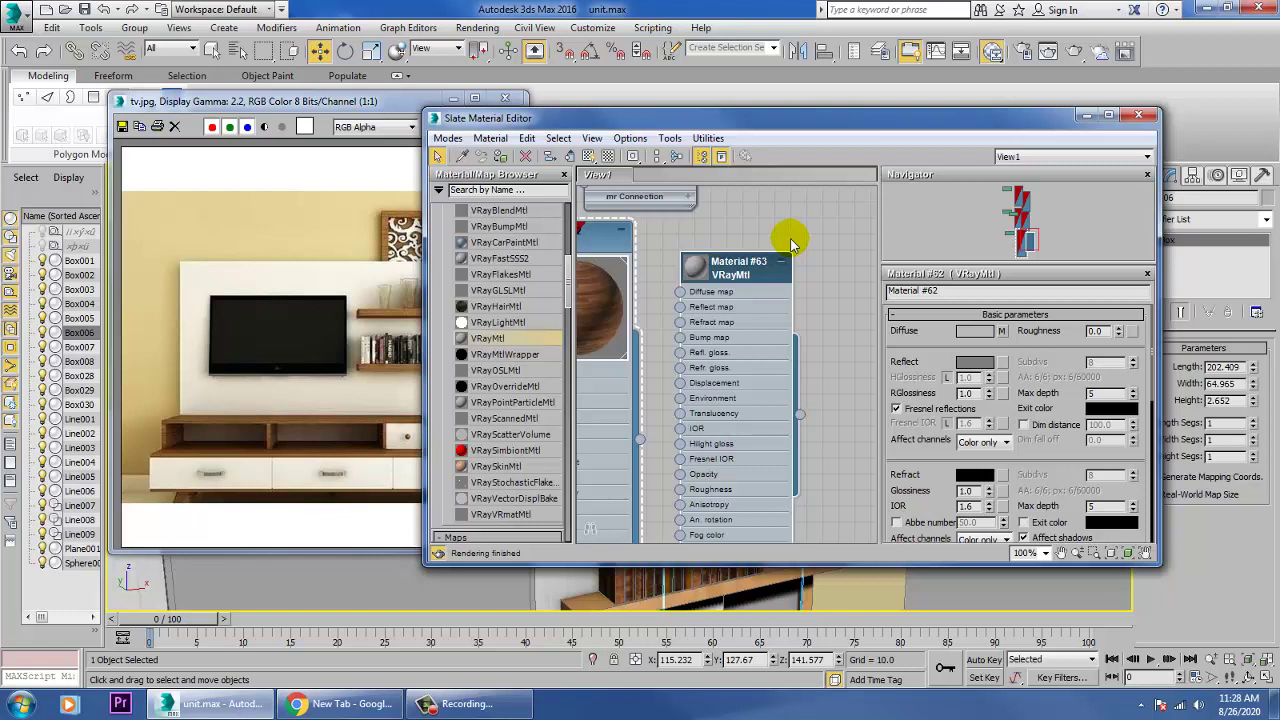
double_click(729, 272)
- Load the Black-Lace image as the diffuse bitmap and show it on the panel
click(1005, 332)
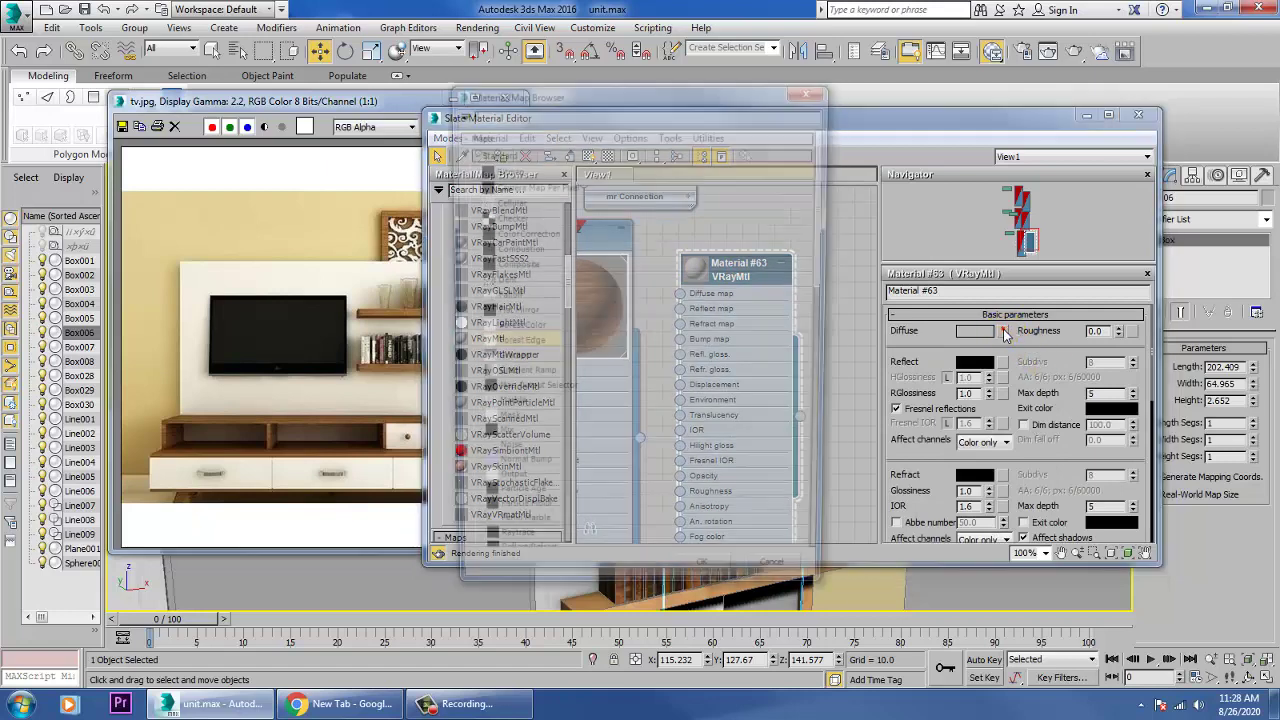
double_click(505, 170)
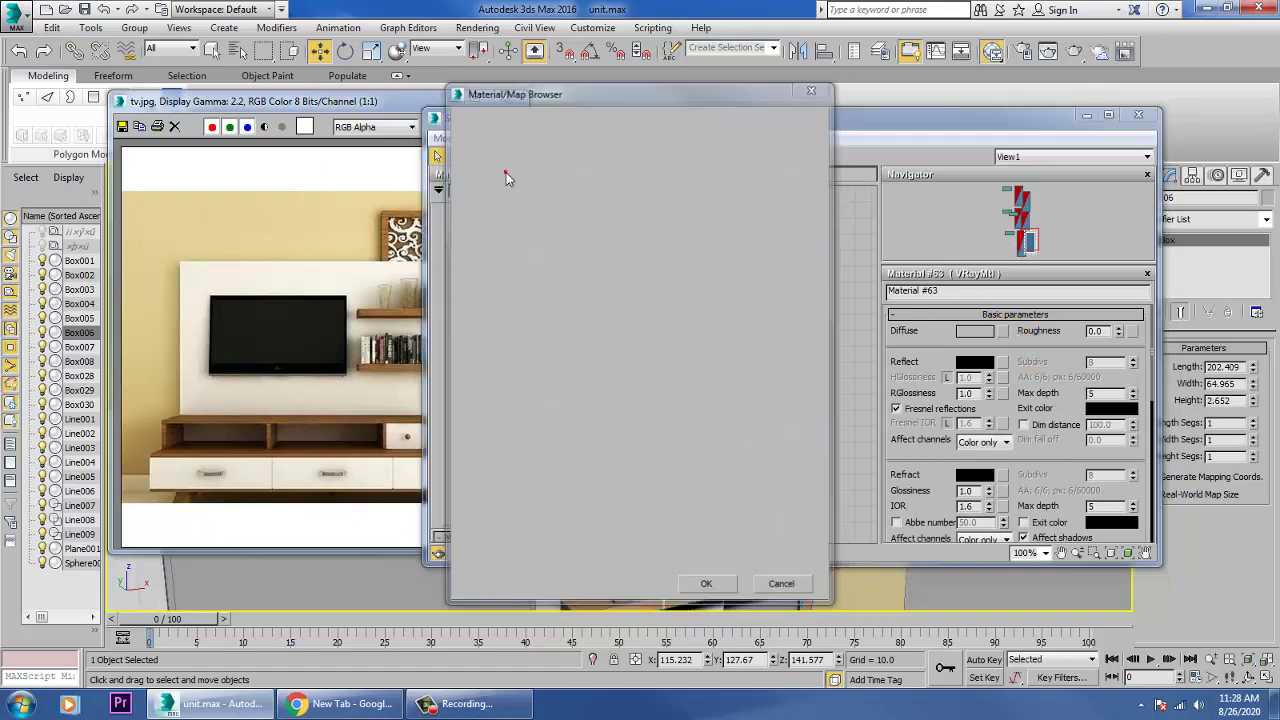
click(487, 158)
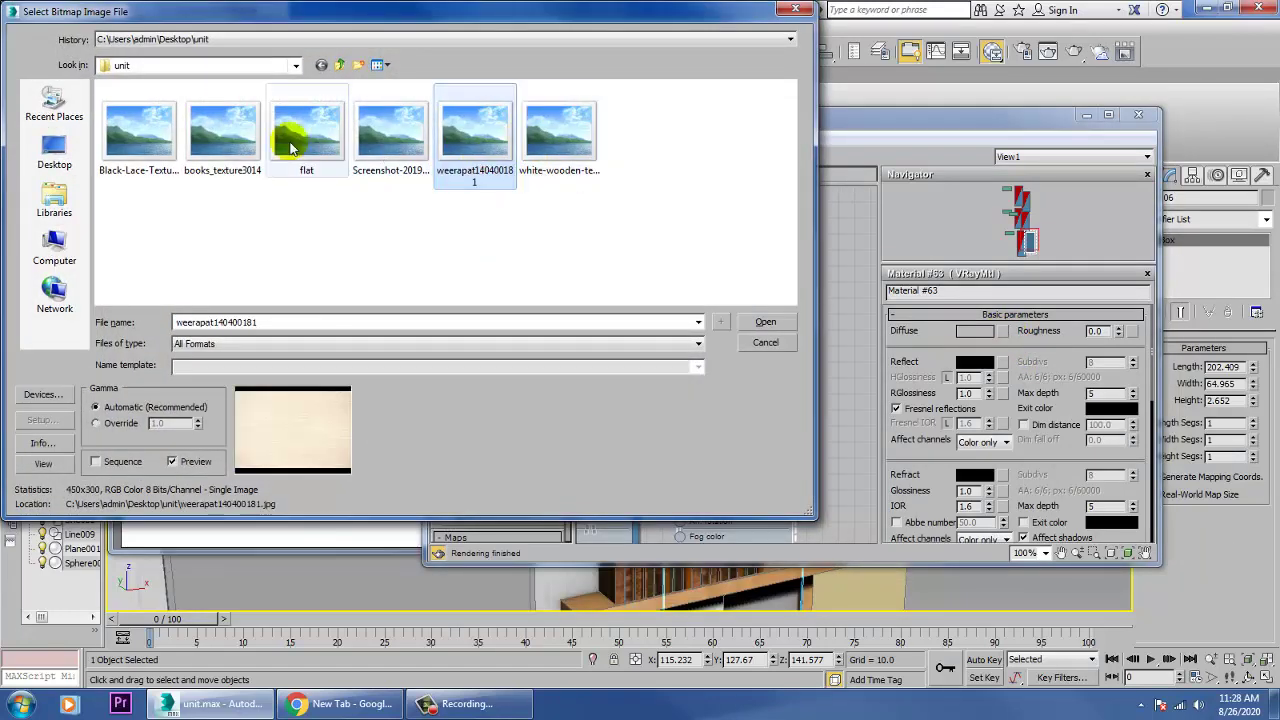
click(165, 135)
click(763, 320)
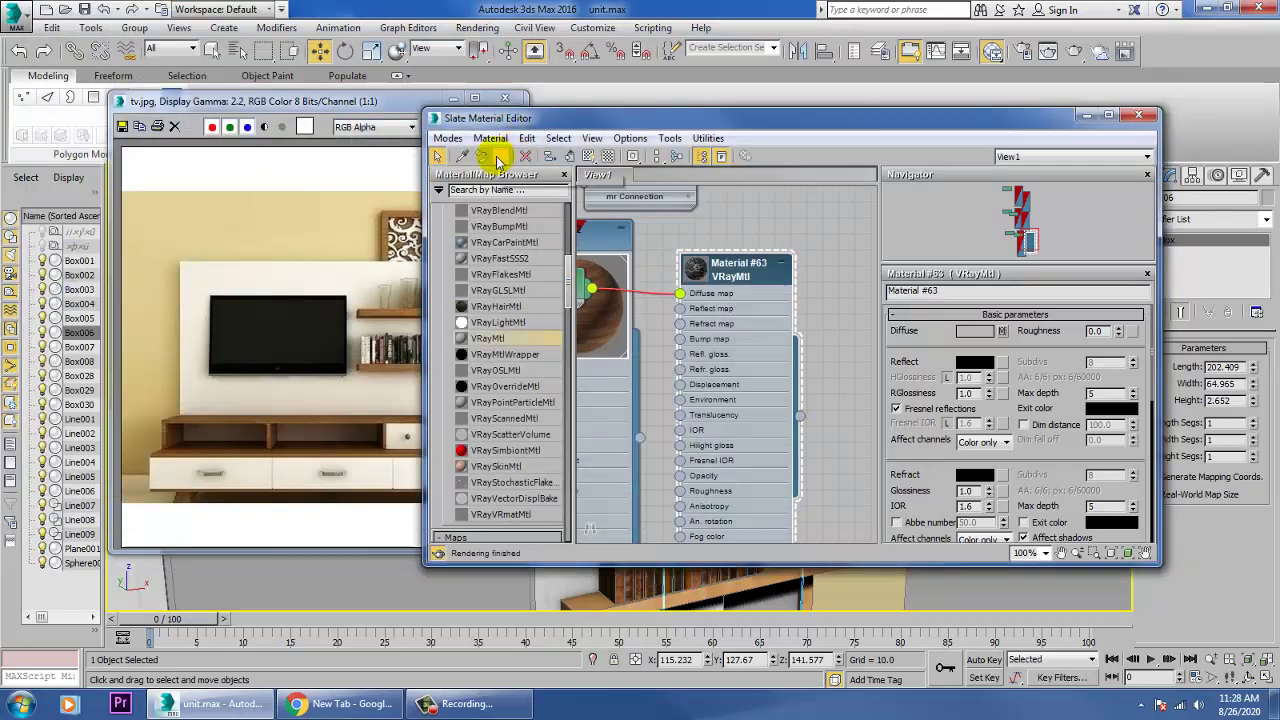
click(588, 155)
click(1087, 115)
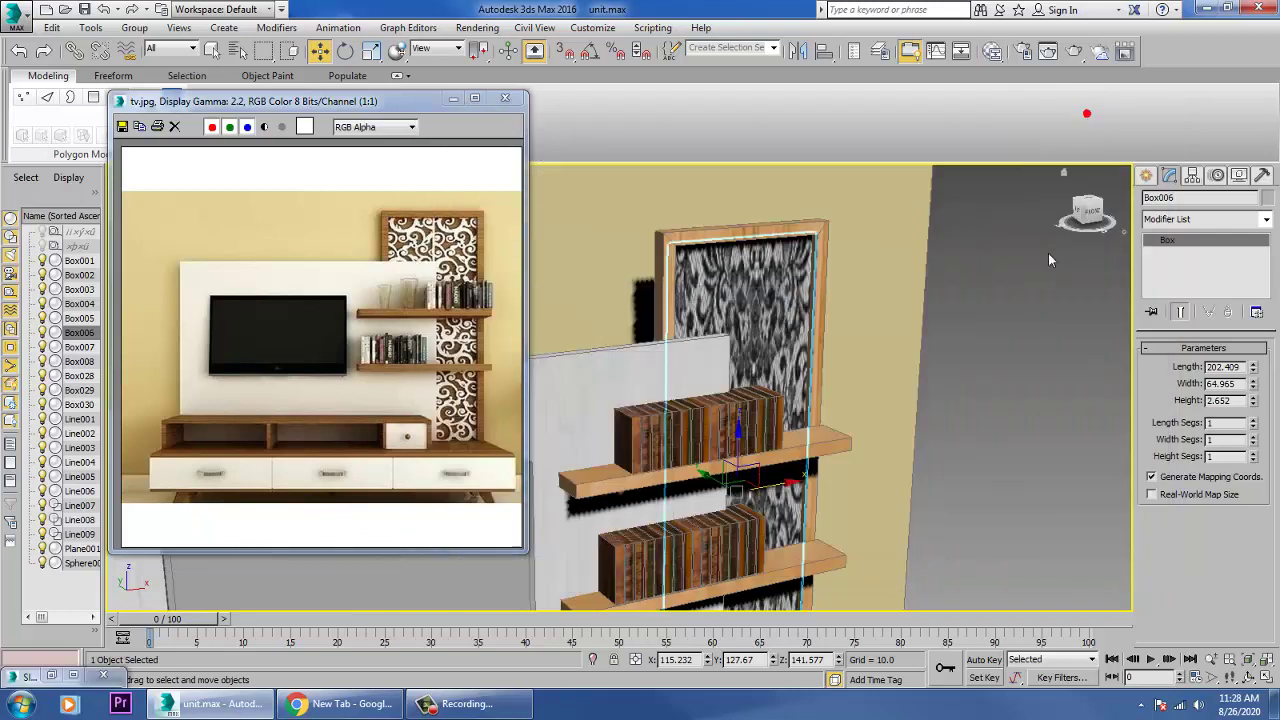
- Add a Box-projection UVW Map to the panel with width 124.084
click(1264, 219)
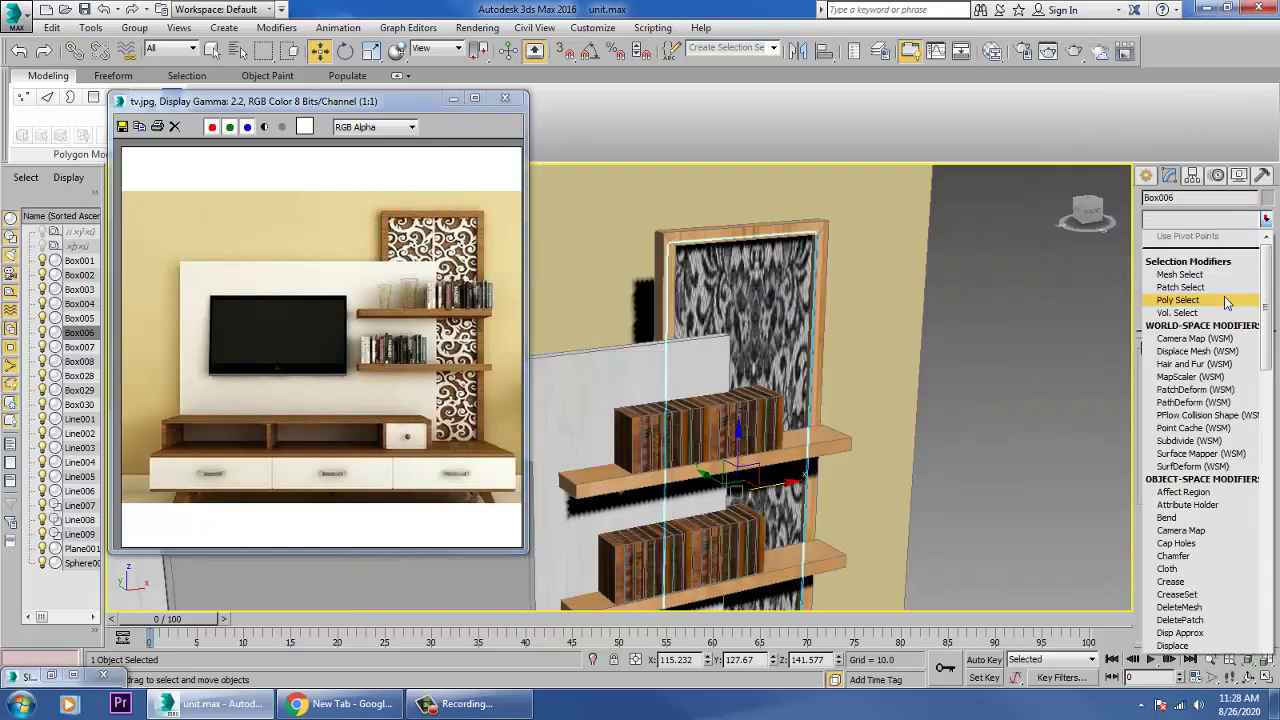
key(u)
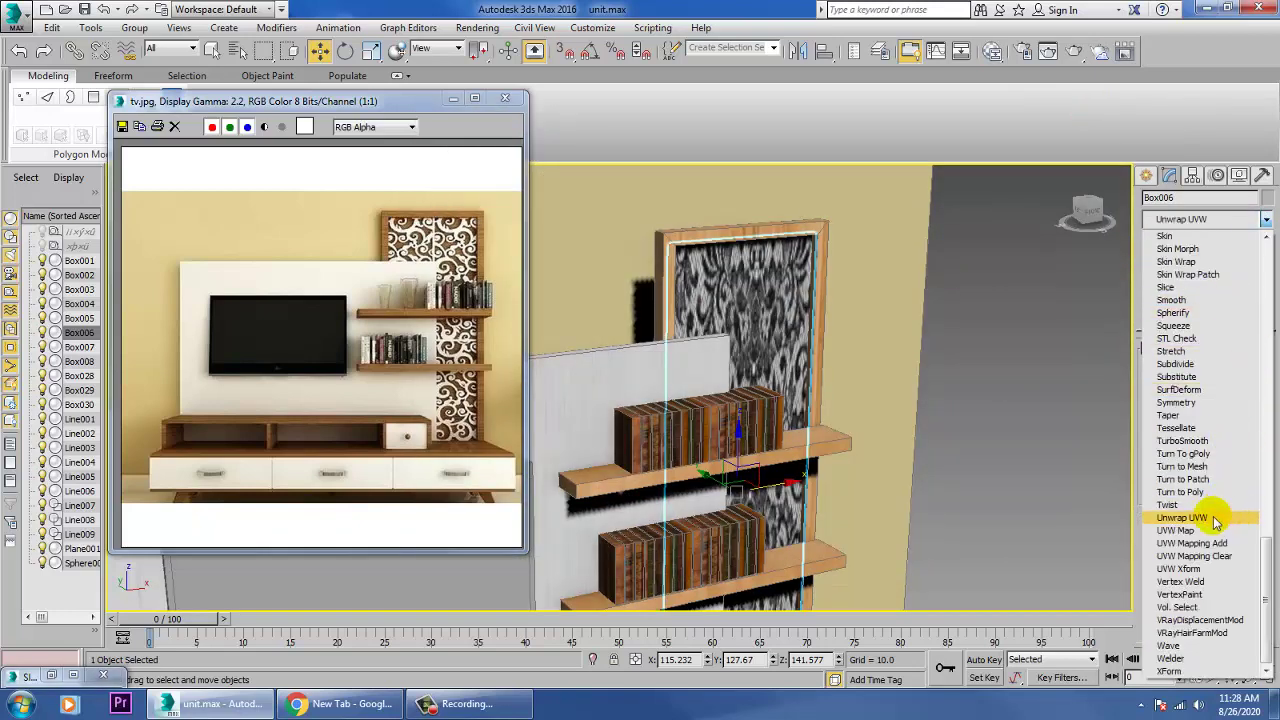
click(1210, 530)
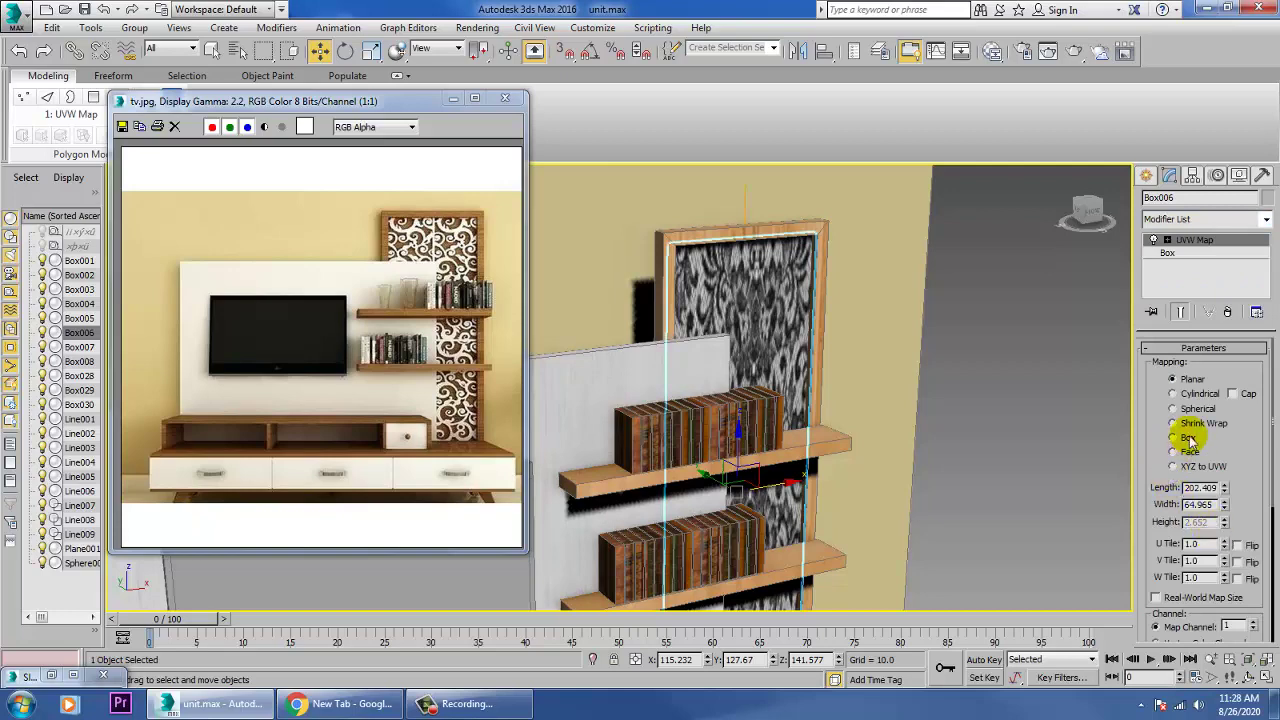
alt+middle_drag(994, 416, 822, 361)
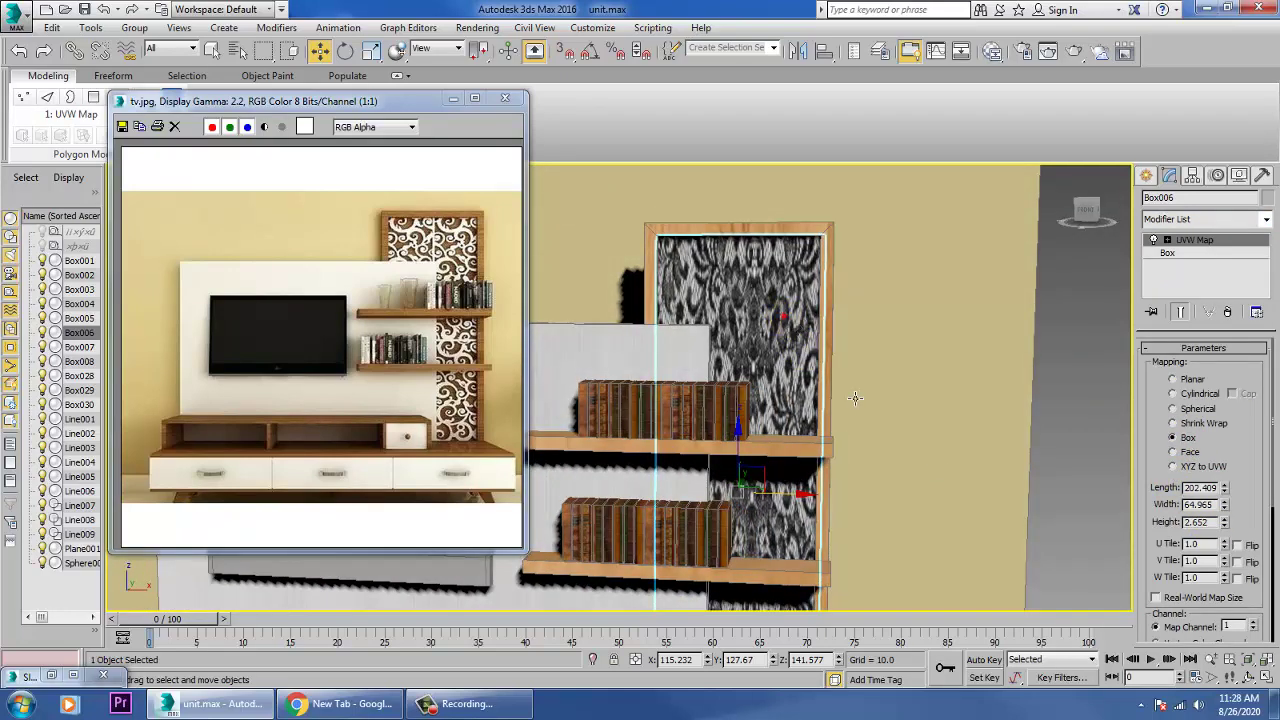
drag(1230, 510, 1209, 423)
- Convert the side panel to an editable poly and view the cabinet from below
alt+middle_drag(849, 443, 790, 315)
right_click(783, 308)
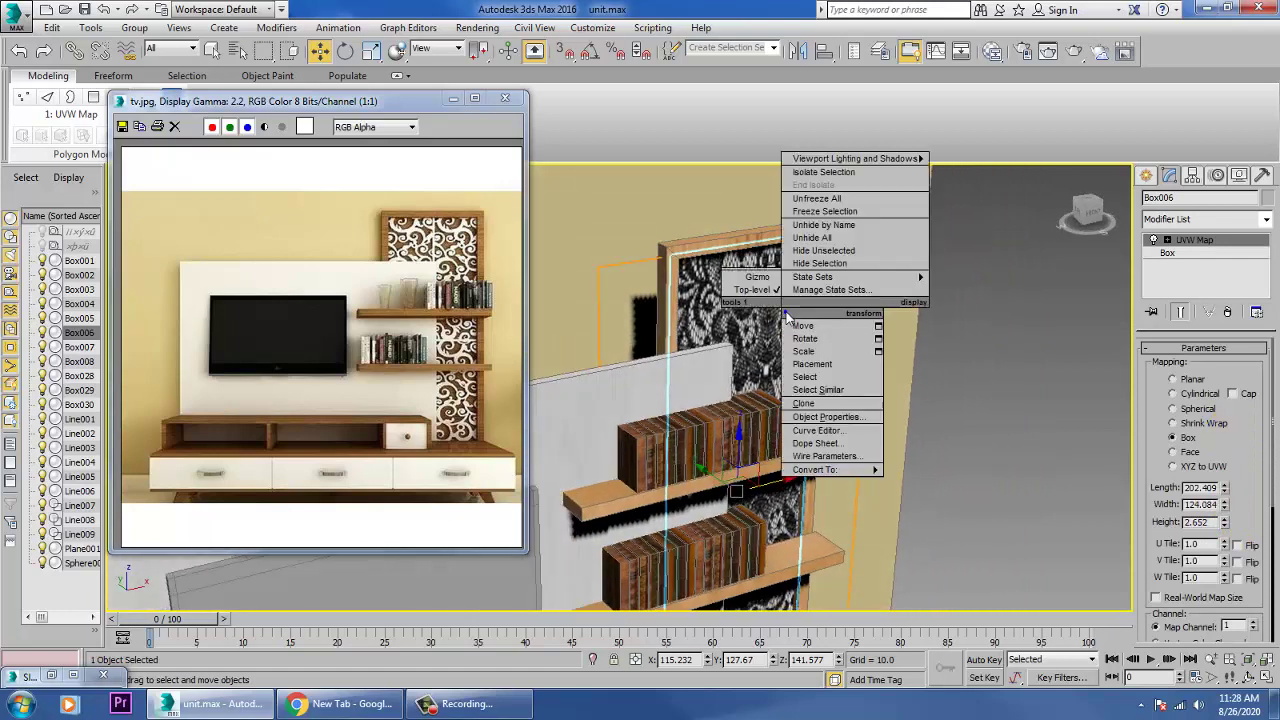
click(940, 483)
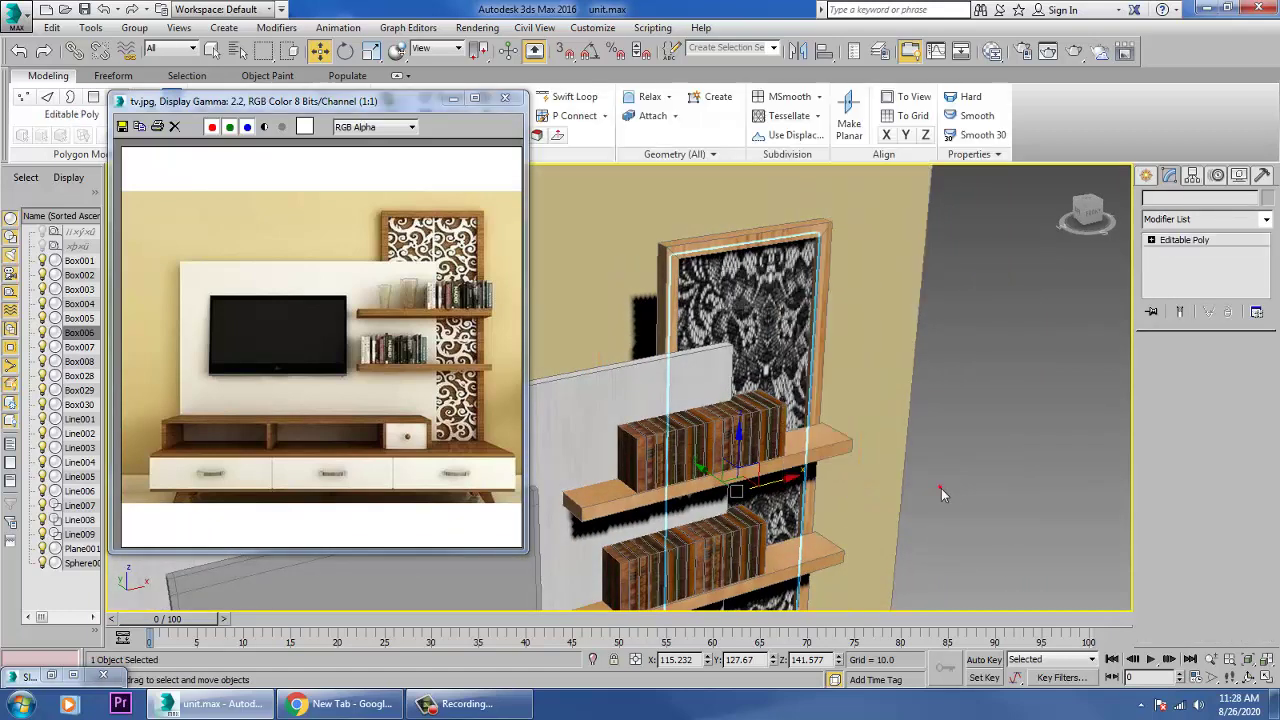
scroll(940, 484, down, 6)
scroll(897, 478, up, 6)
middle_drag(877, 434, 777, 449)
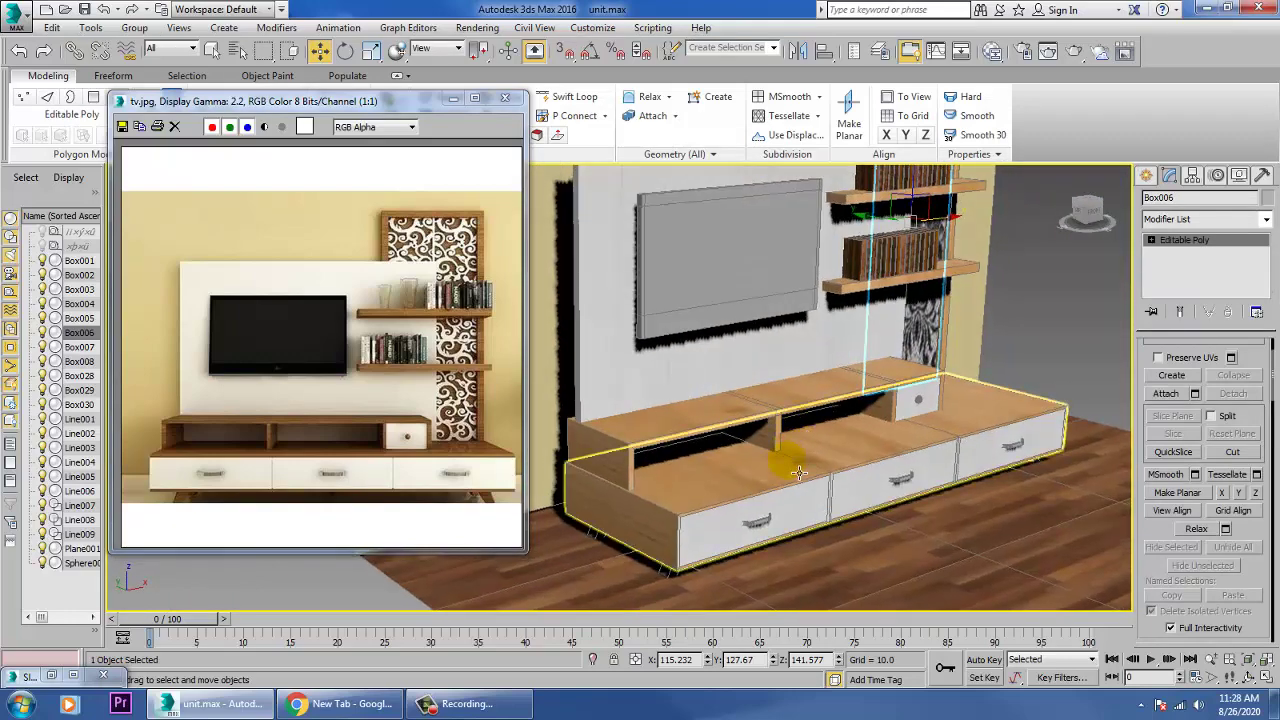
scroll(800, 430, up, 3)
alt+middle_drag(829, 406, 757, 425)
- Select all four cabinet legs together
click(768, 425)
ctrl+click(600, 418)
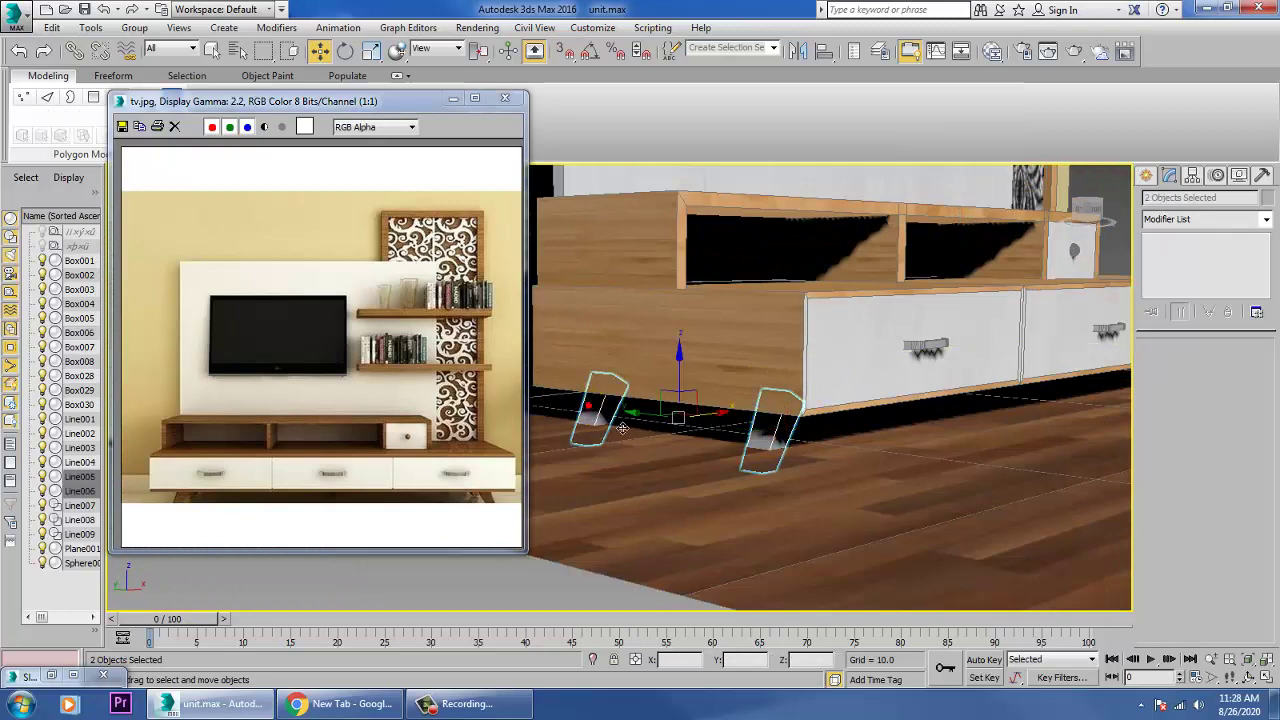
scroll(886, 451, up, 3)
alt+middle_drag(886, 451, 1044, 386)
ctrl+click(1125, 357)
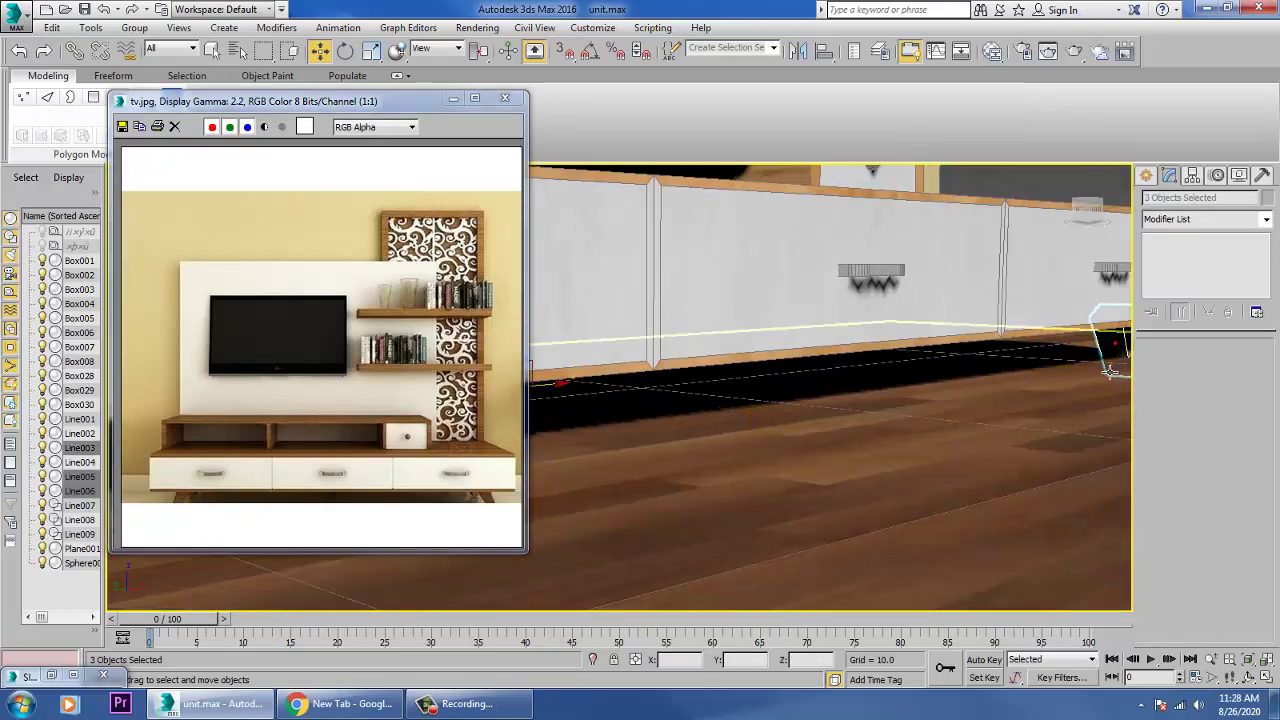
scroll(1125, 357, up, 3)
alt+middle_drag(1125, 357, 960, 395)
ctrl+click(962, 392)
- Apply the existing wood VRayMtl to the four selected legs
key(m)
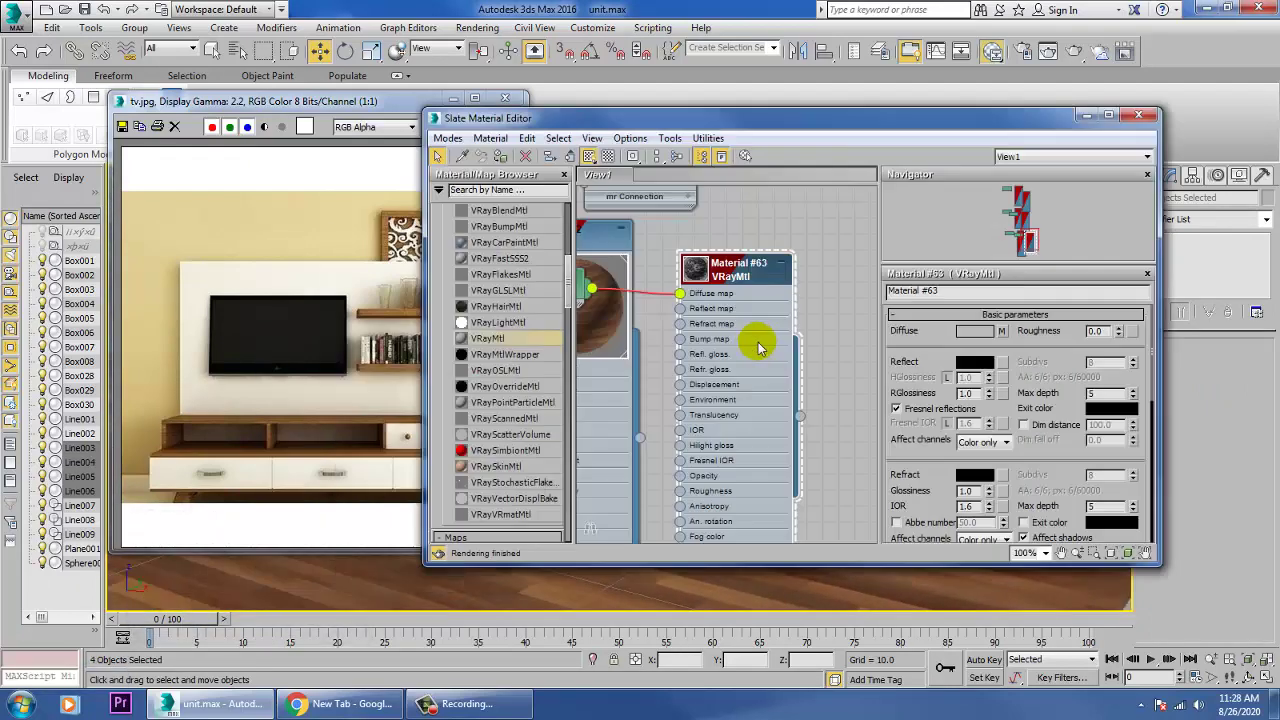
click(659, 162)
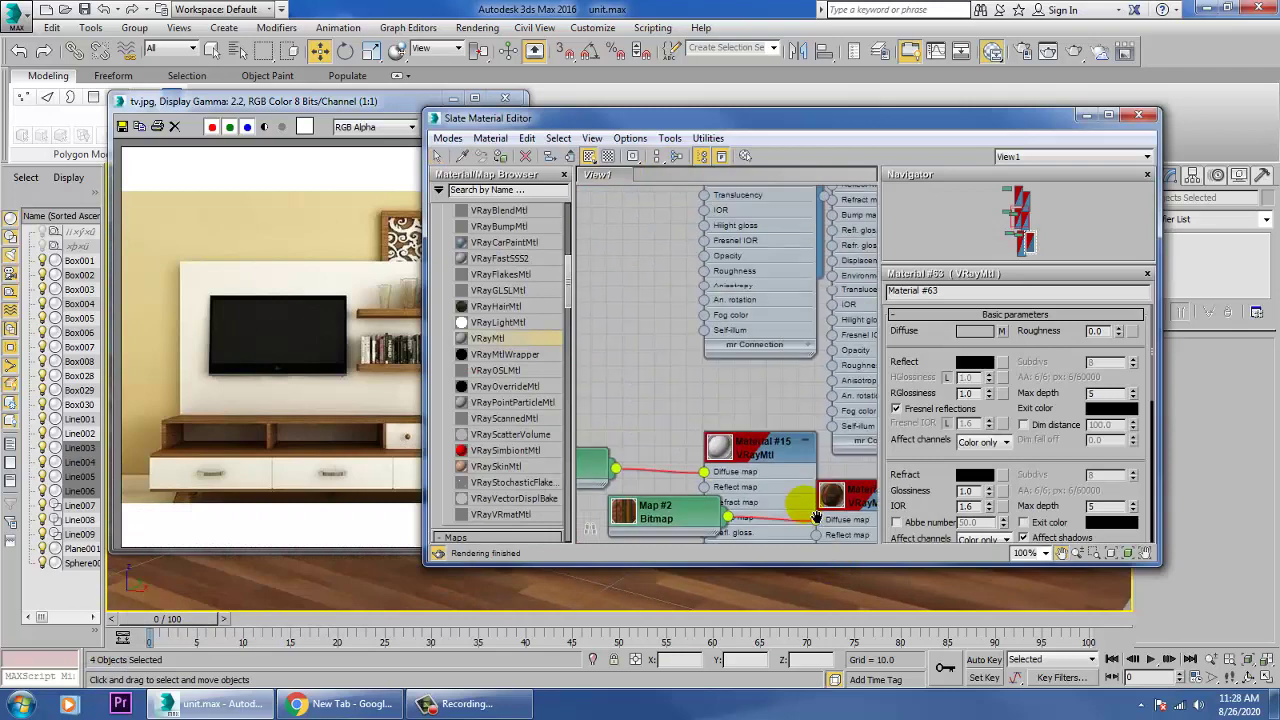
double_click(770, 530)
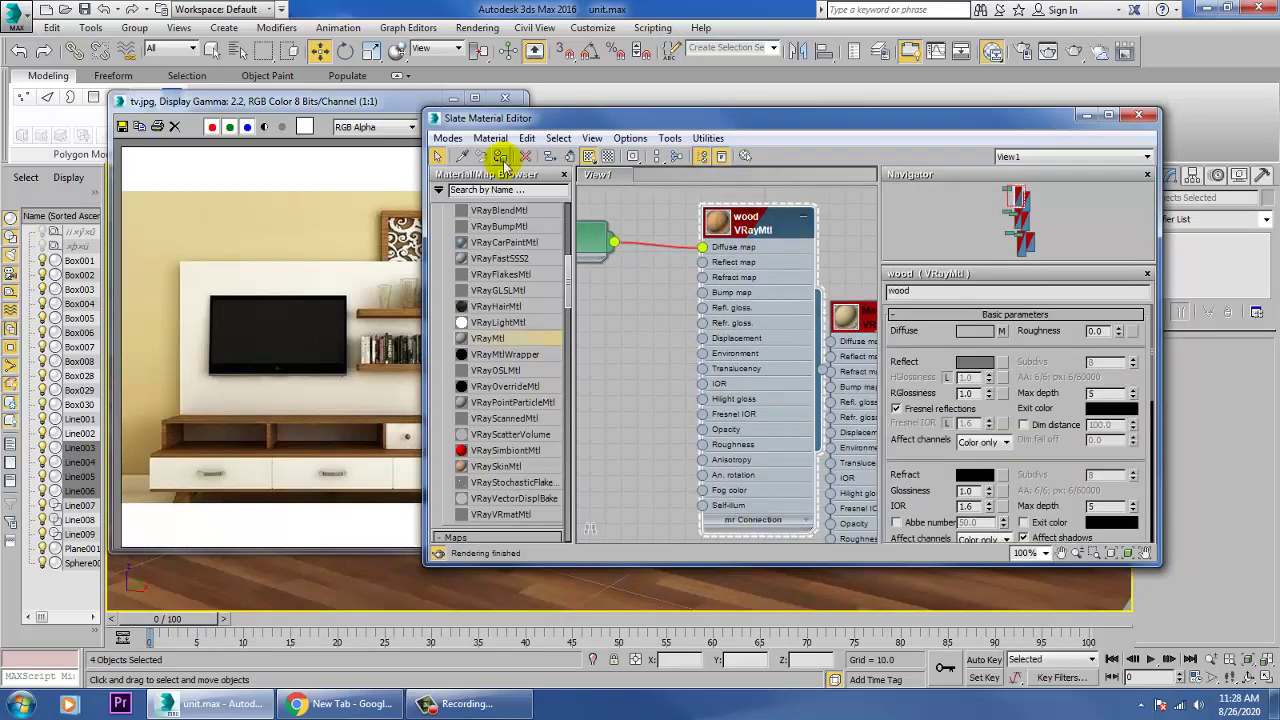
click(1088, 118)
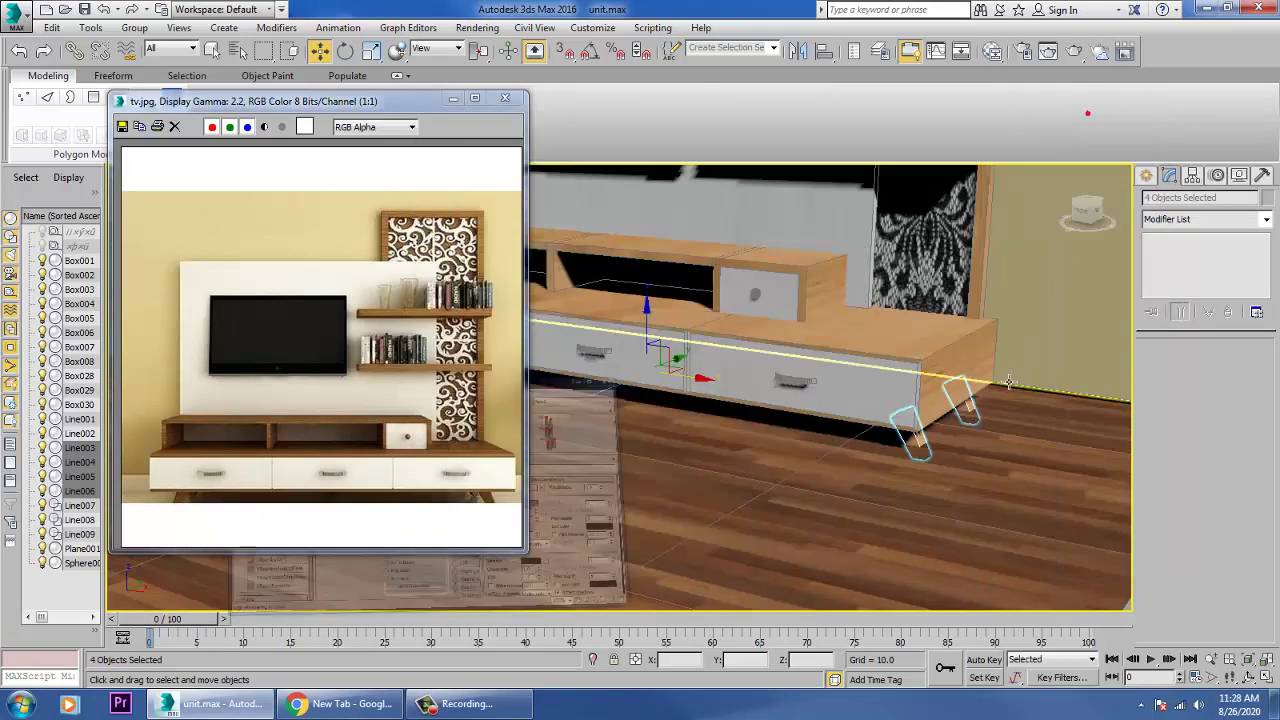
scroll(884, 342, down, 5)
scroll(884, 342, up, 2)
scroll(884, 342, down, 2)
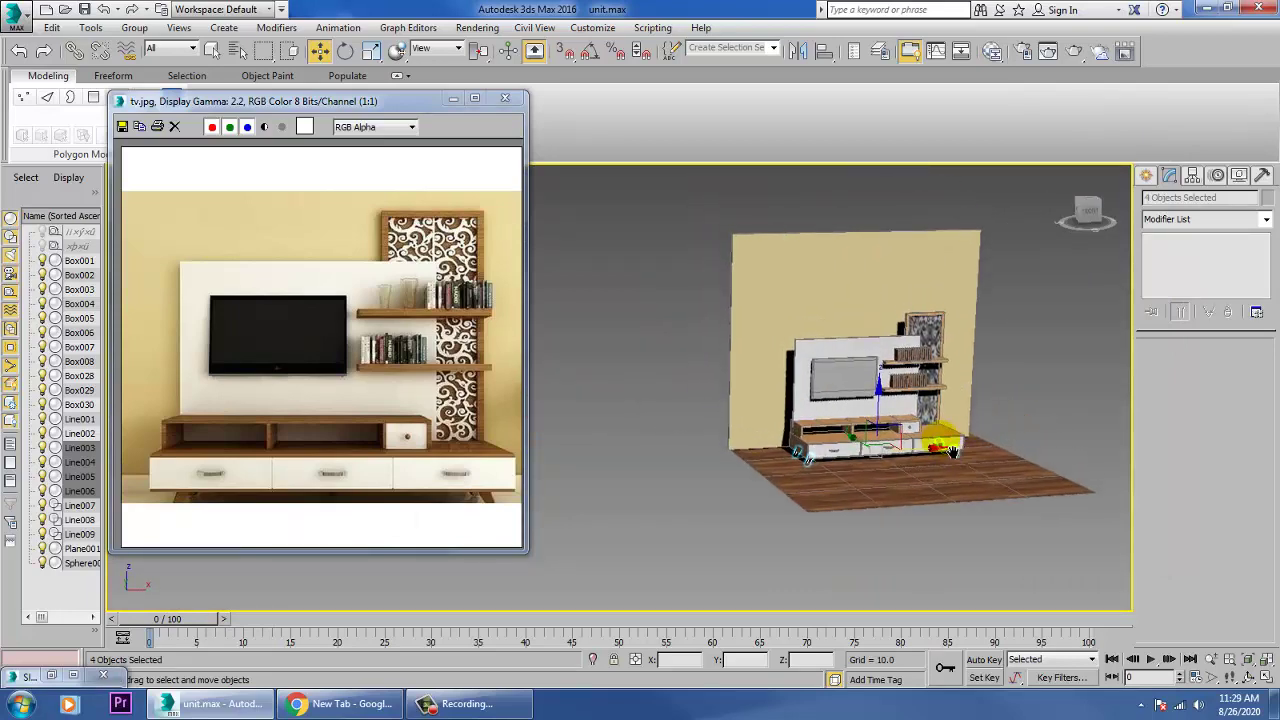
scroll(871, 366, up, 10)
- Select the front screen face of the TV panel at Polygon level
click(812, 486)
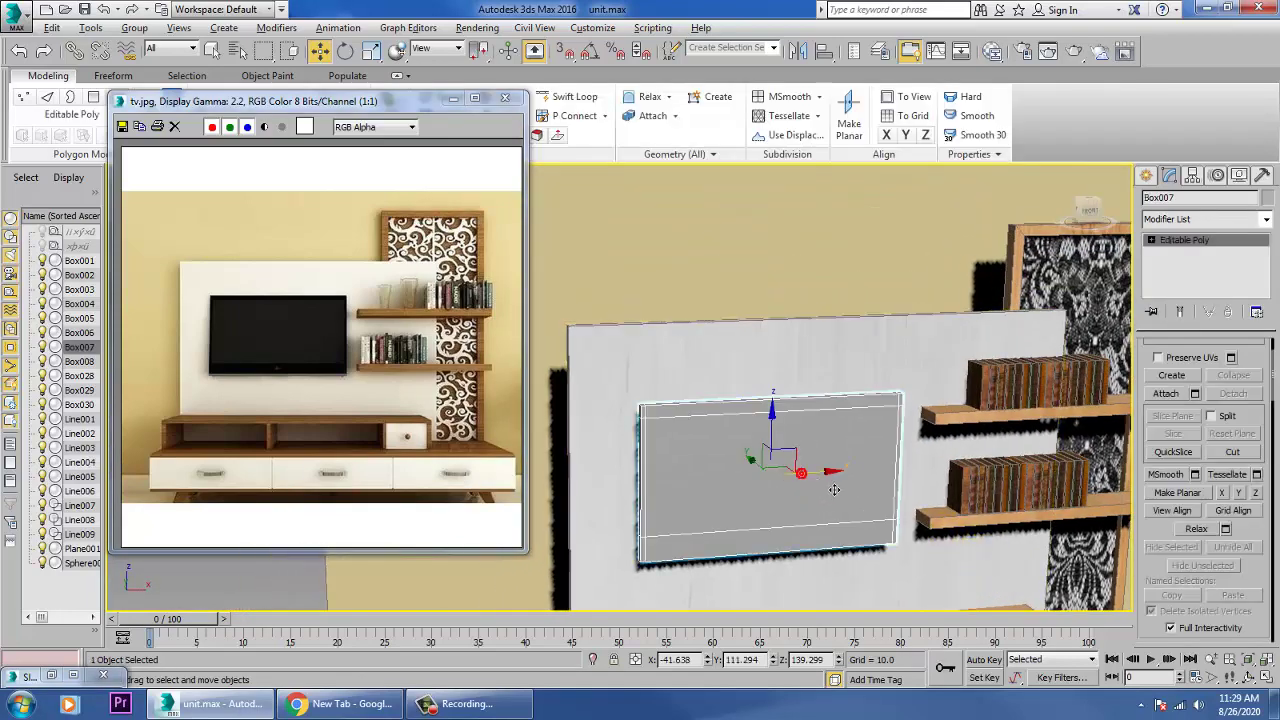
click(1151, 240)
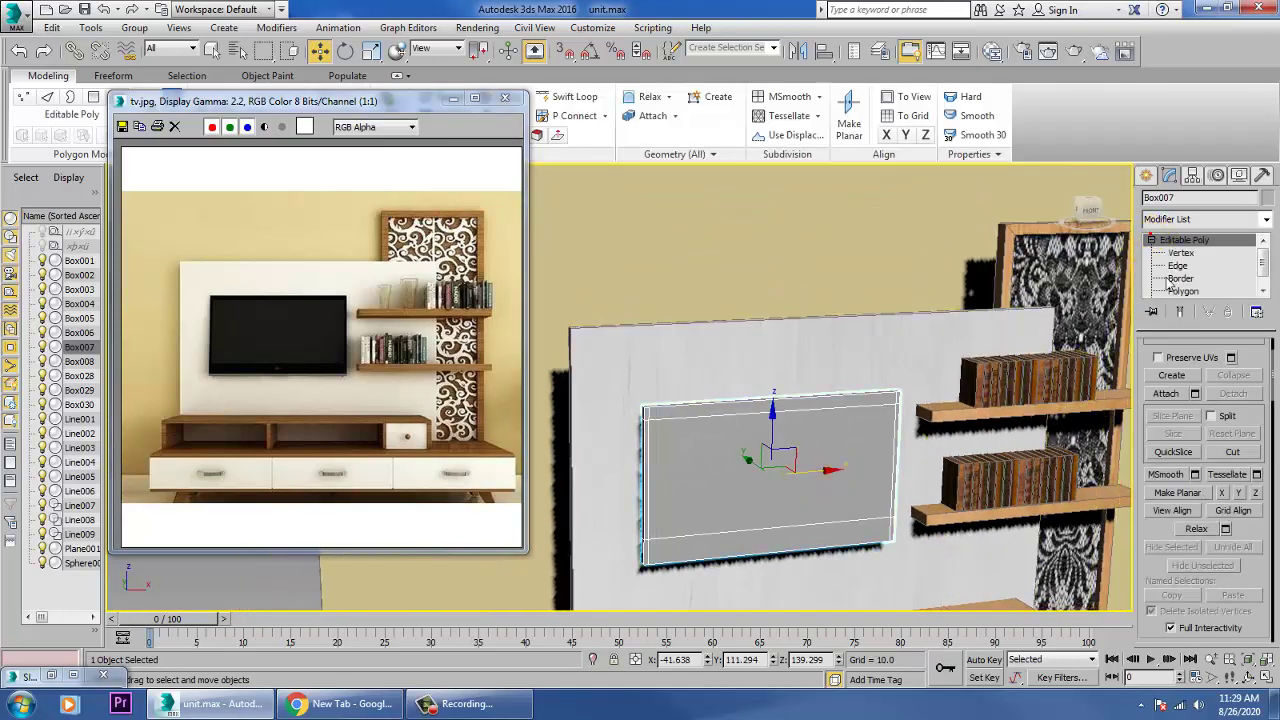
click(1176, 290)
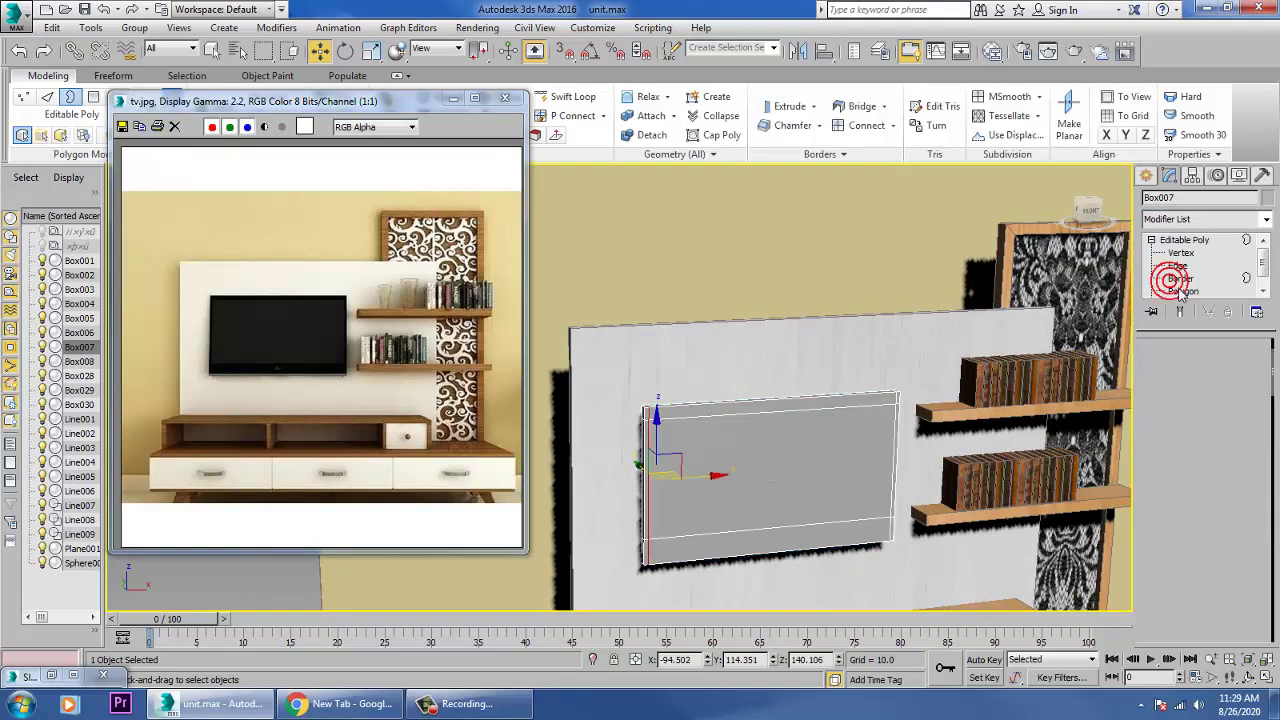
click(733, 470)
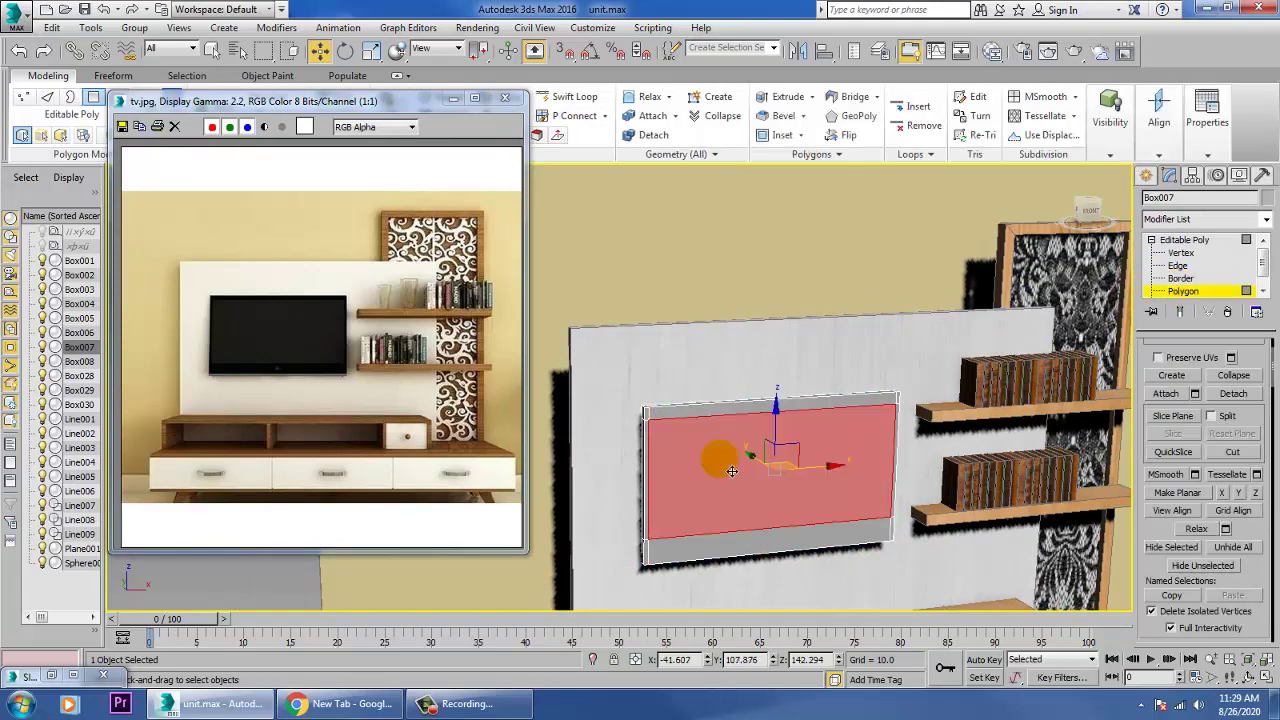
- Give the screen a new VRayMtl (Material #64) with near-black diffuse sampled from the reference, then invert to the frame faces
key(m)
middle_drag(700, 420, 591, 189)
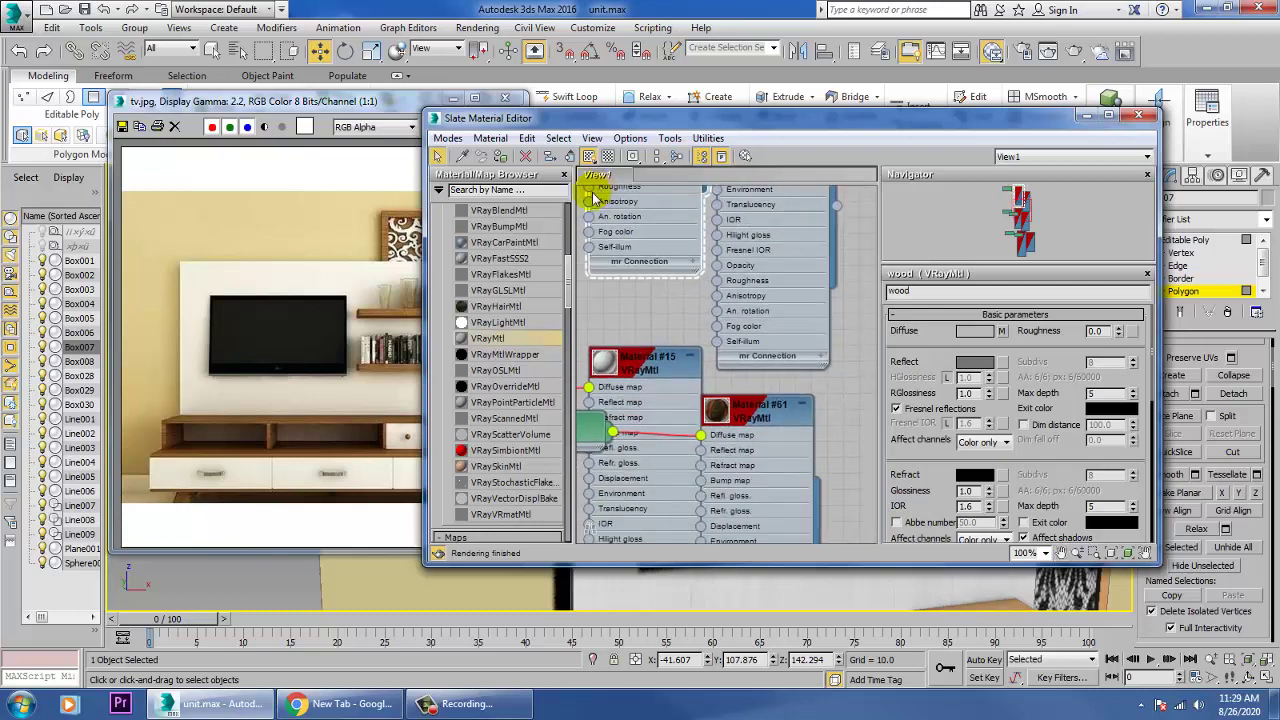
middle_drag(666, 428, 580, 157)
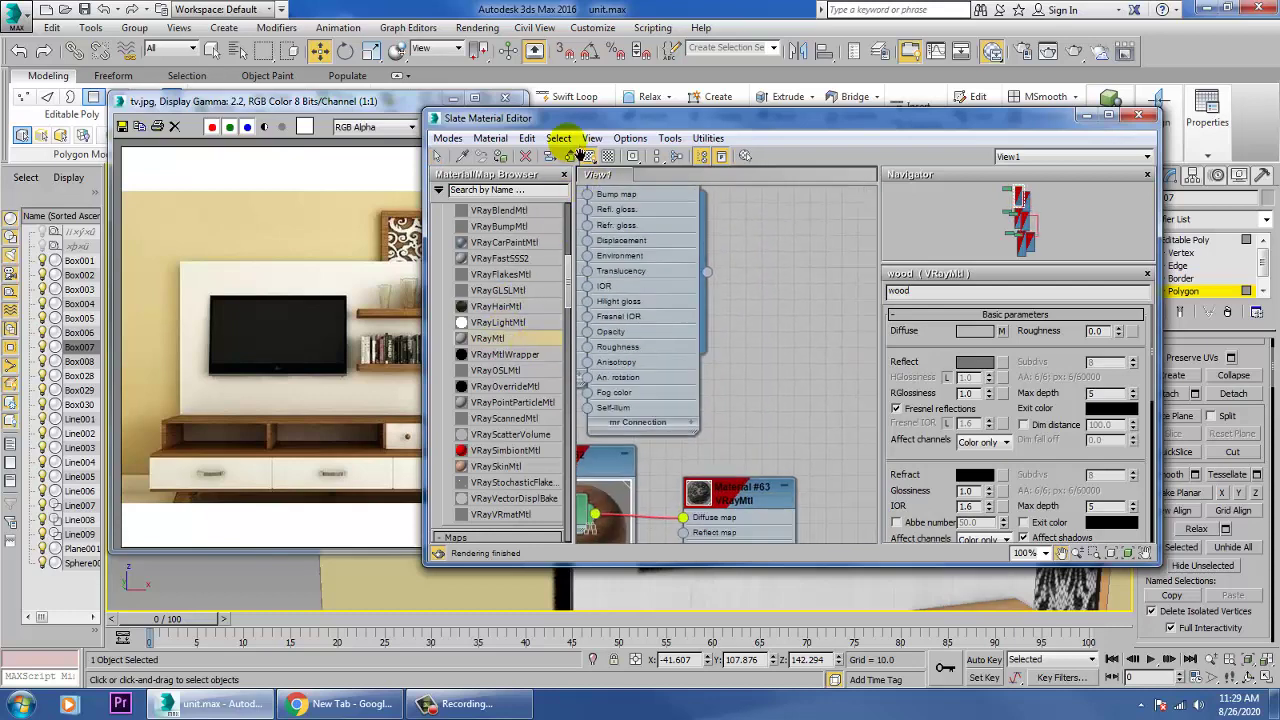
double_click(482, 340)
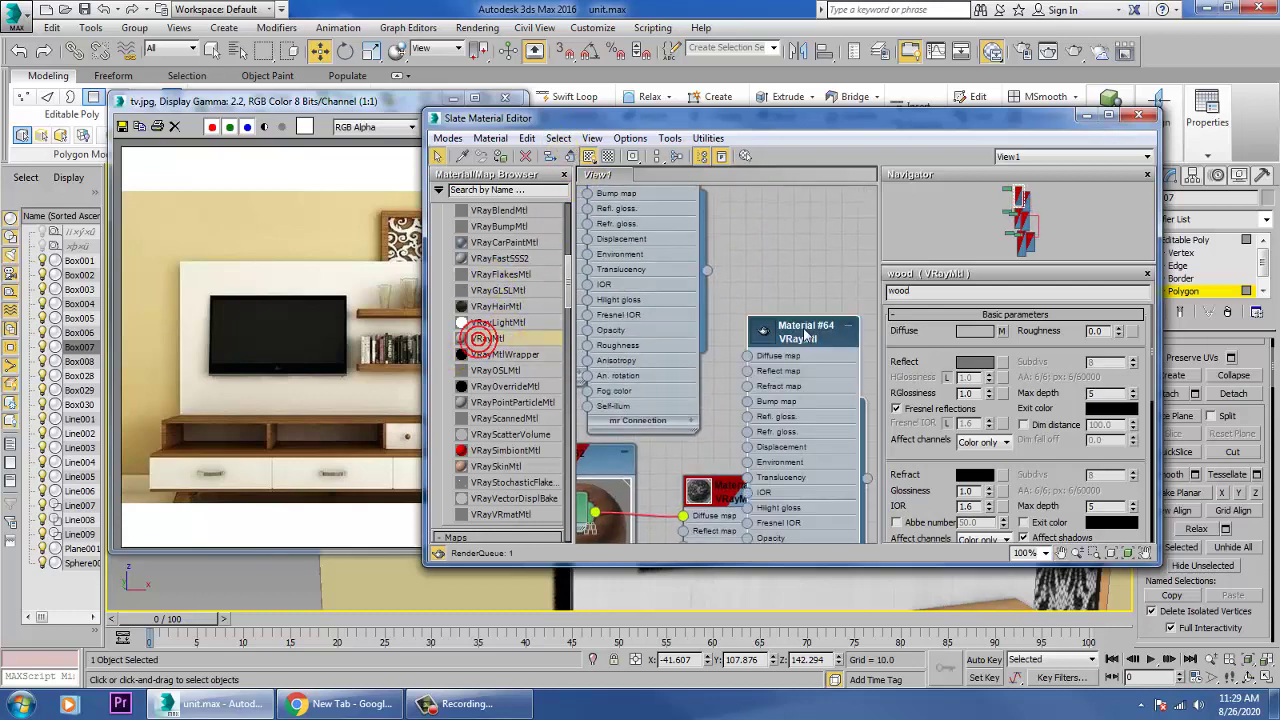
click(972, 333)
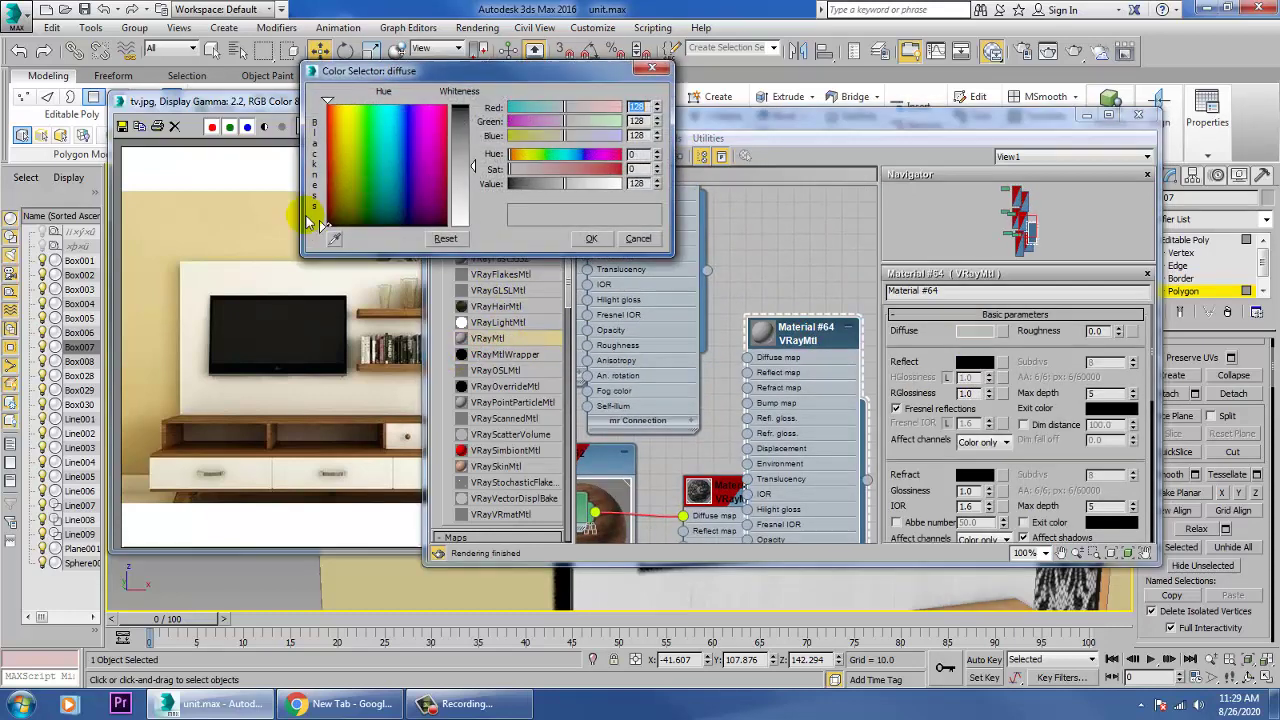
click(282, 323)
click(589, 240)
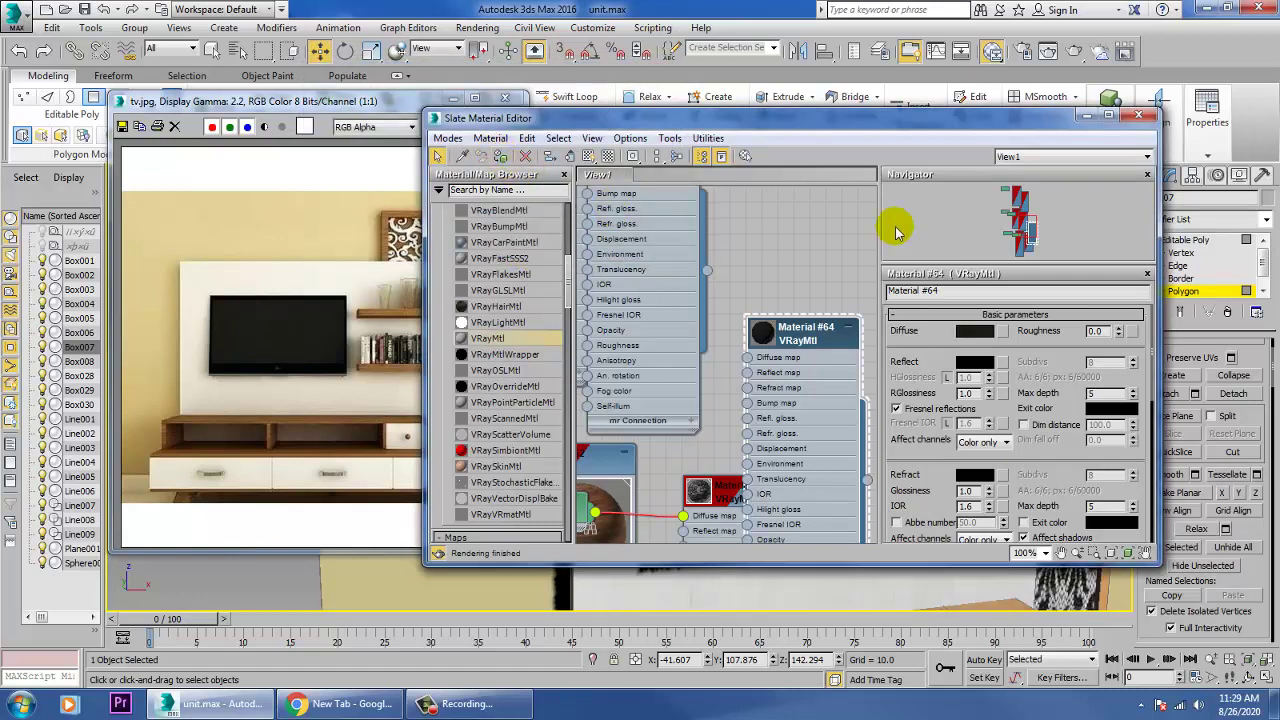
click(1085, 118)
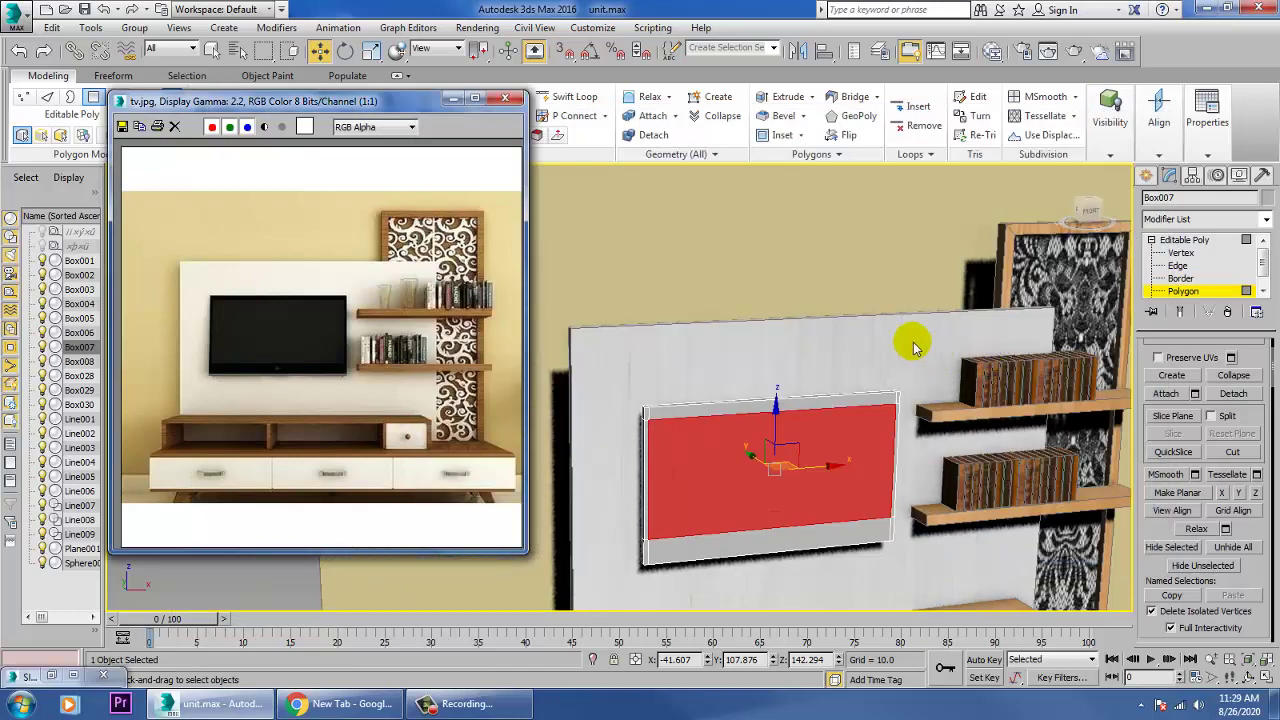
middle_drag(913, 345, 897, 345)
key(ctrl+i)
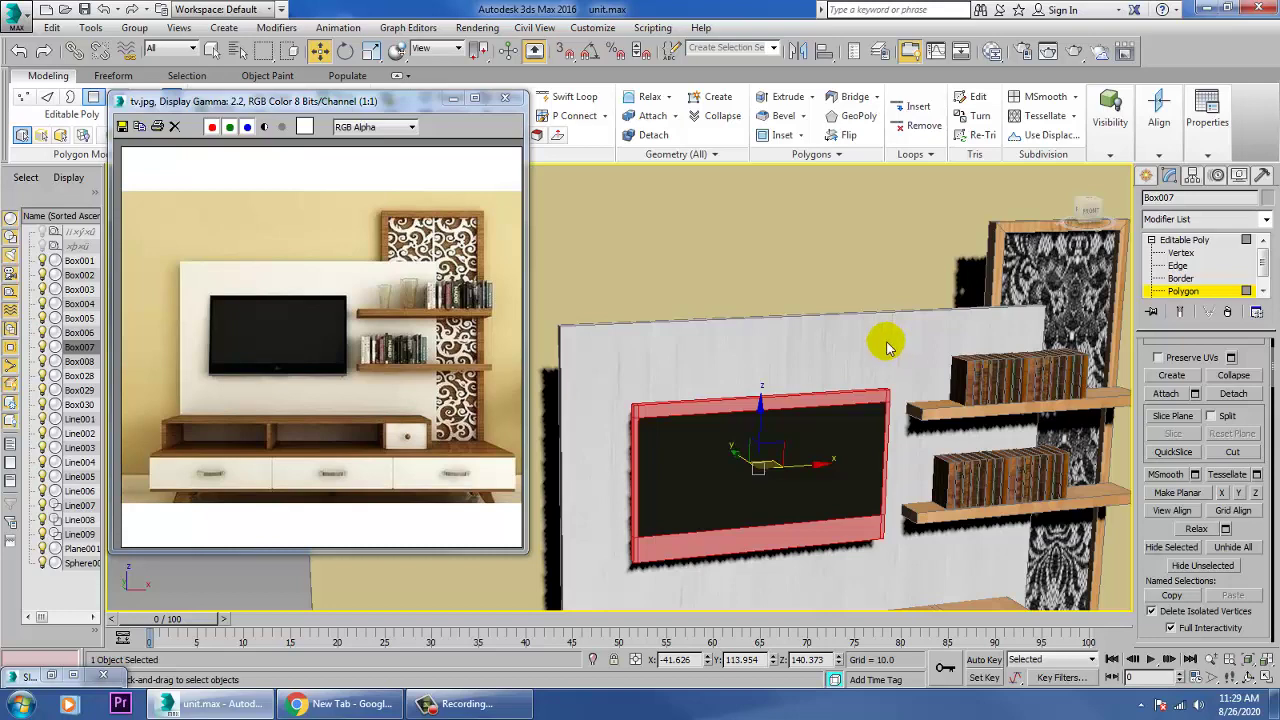
- Create a new VRayMtl (Material #76) with pure black diffuse sampled from the reference TV
key(m)
middle_drag(800, 414, 628, 303)
drag(767, 326, 765, 328)
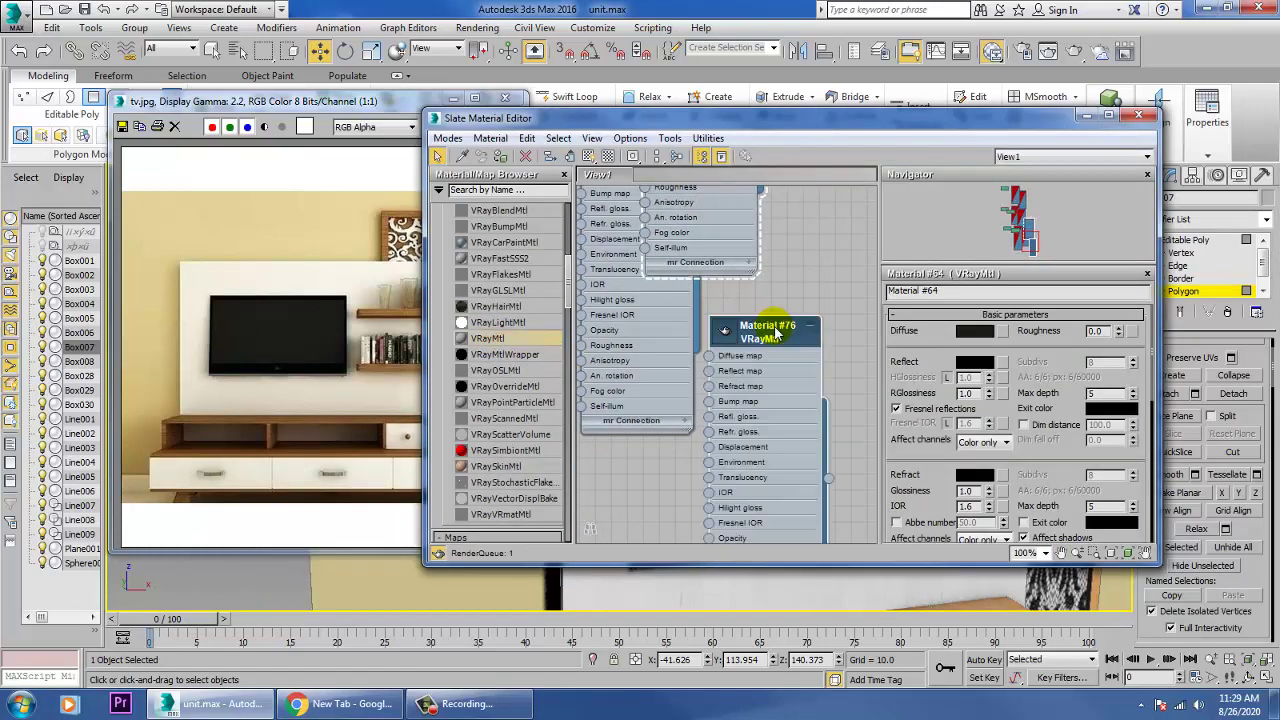
click(975, 333)
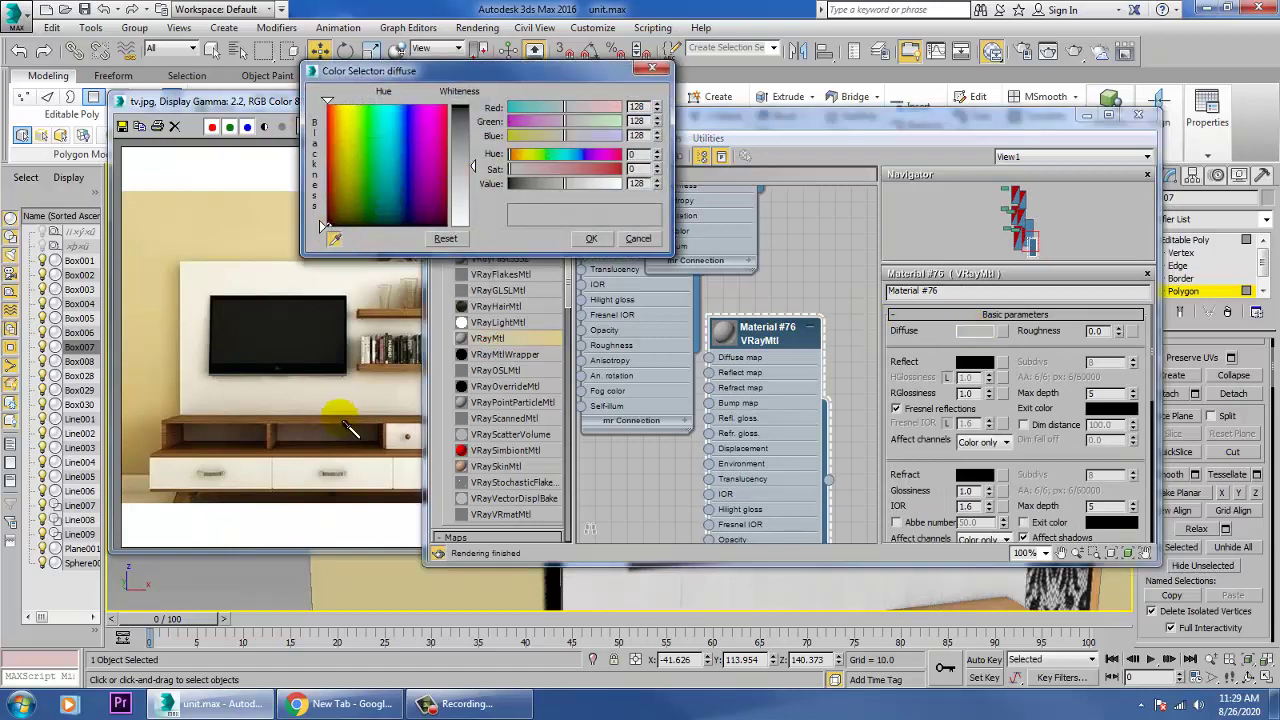
click(324, 375)
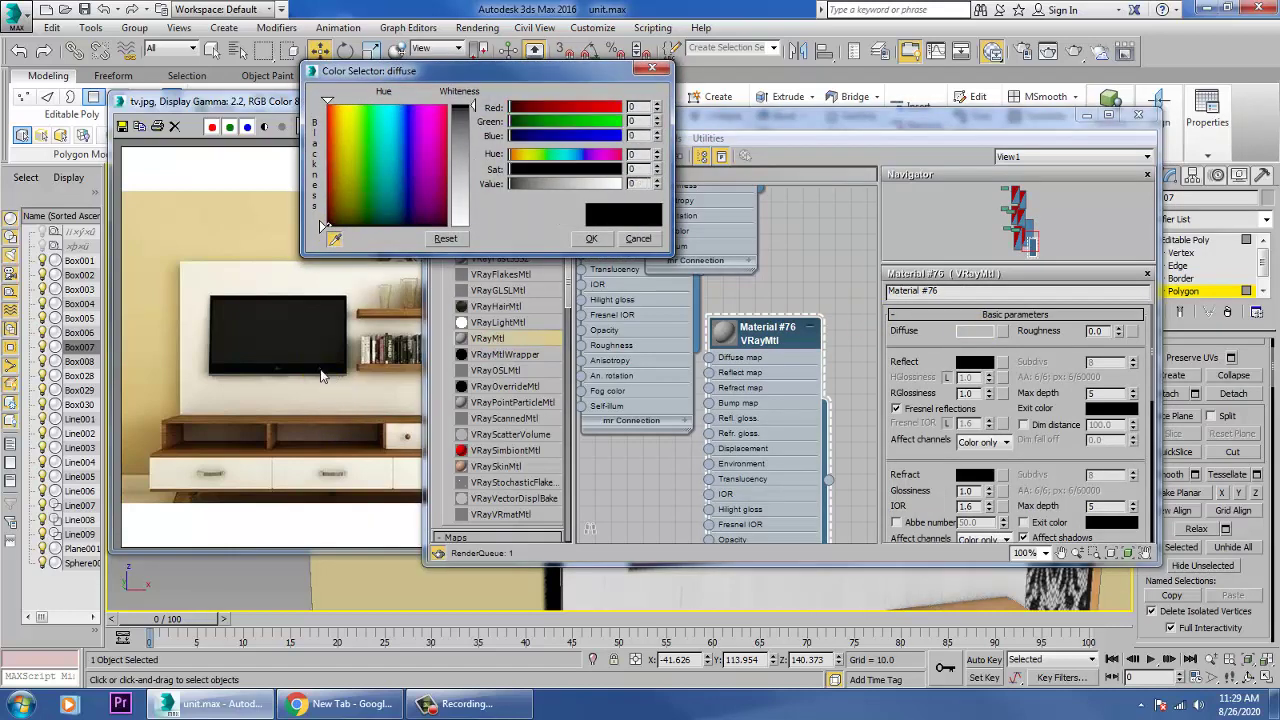
click(593, 239)
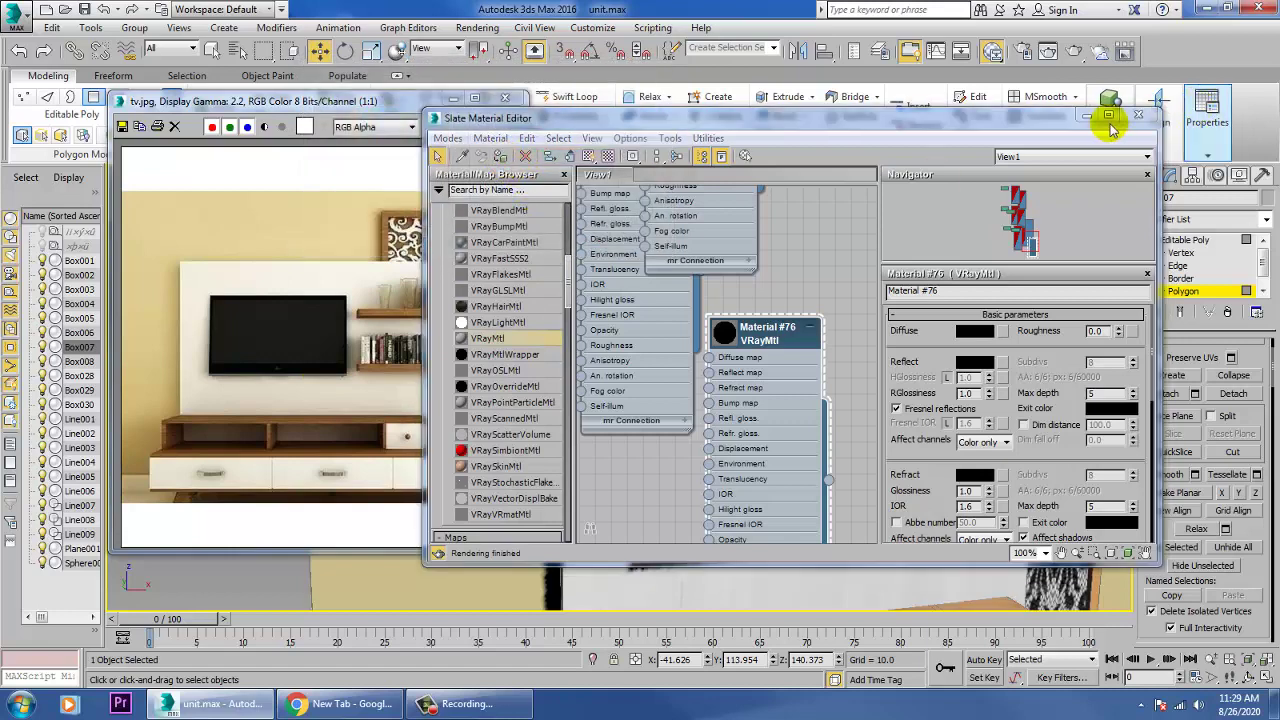
- Set the frame material's reflection to dark grey 49 and clear the frame polygon selection
click(975, 365)
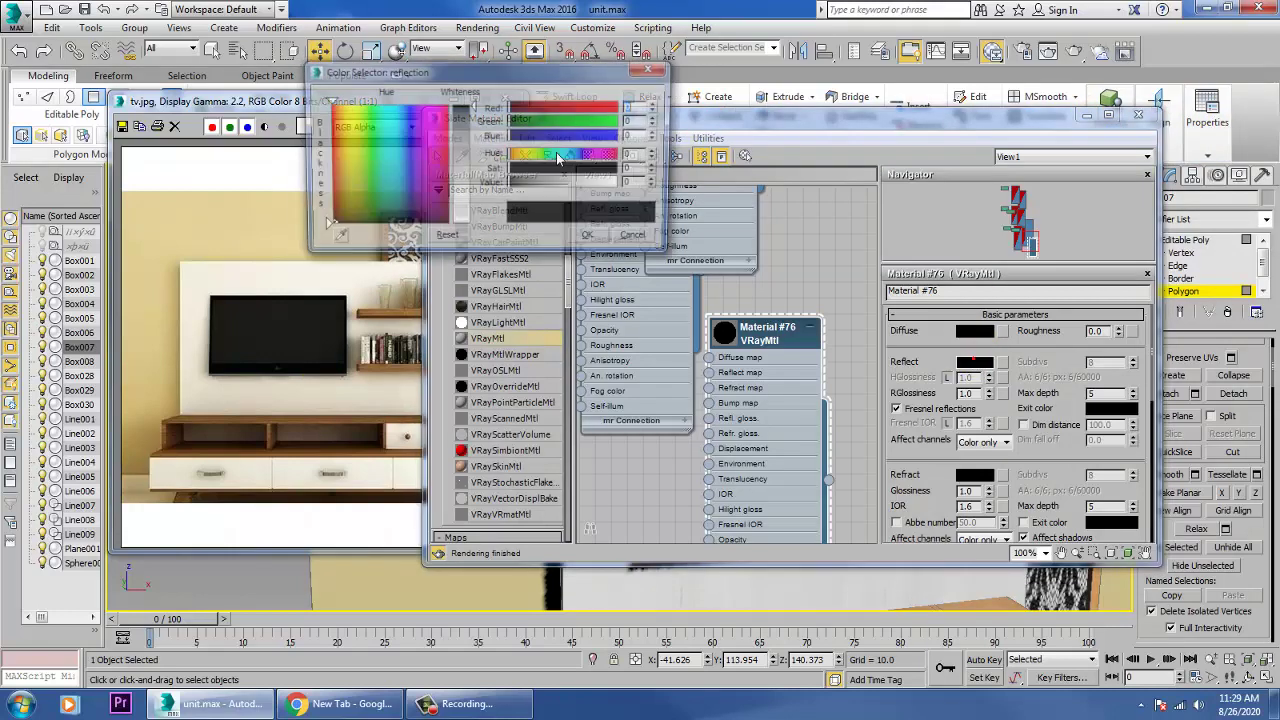
drag(462, 104, 470, 127)
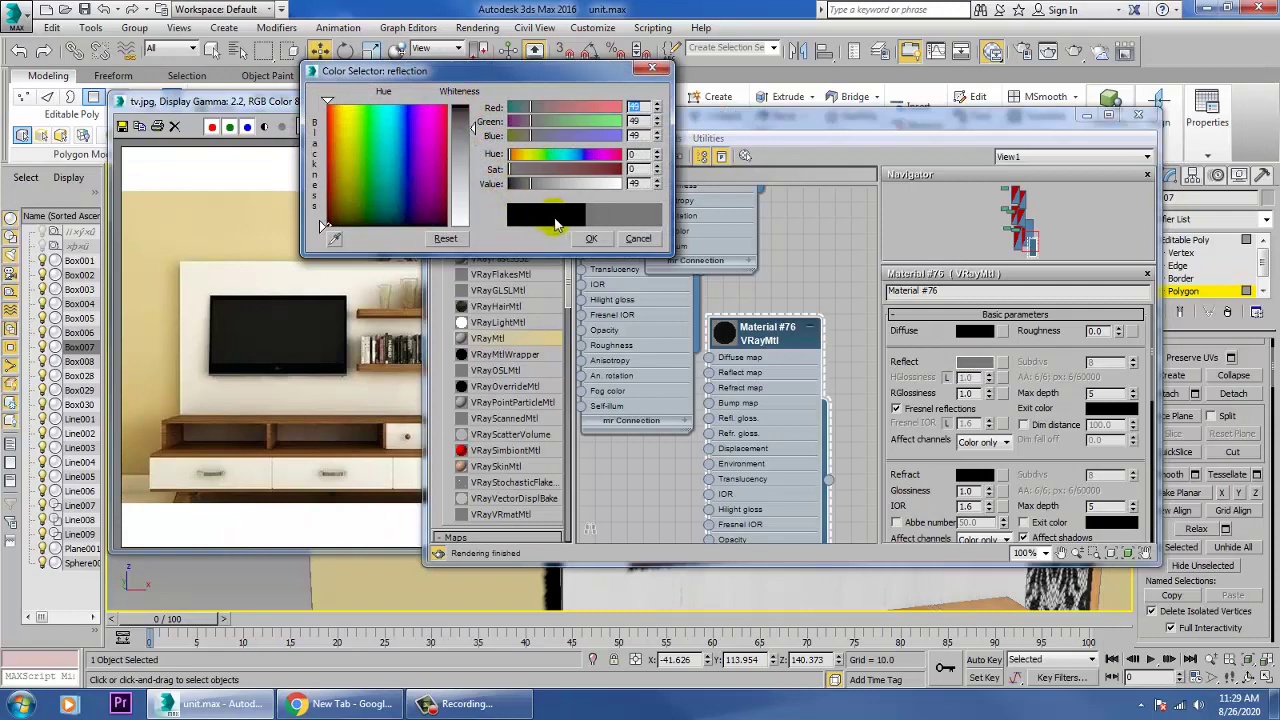
click(583, 238)
click(1137, 115)
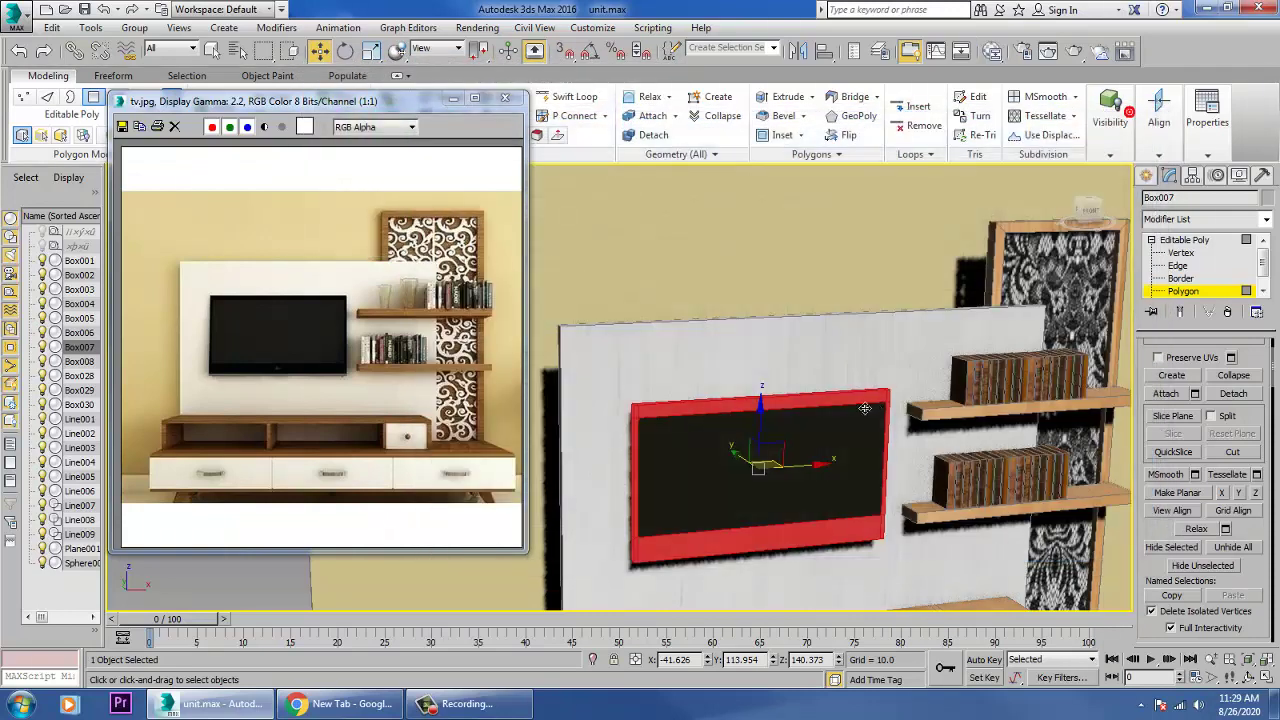
click(839, 257)
scroll(890, 365, down, 5)
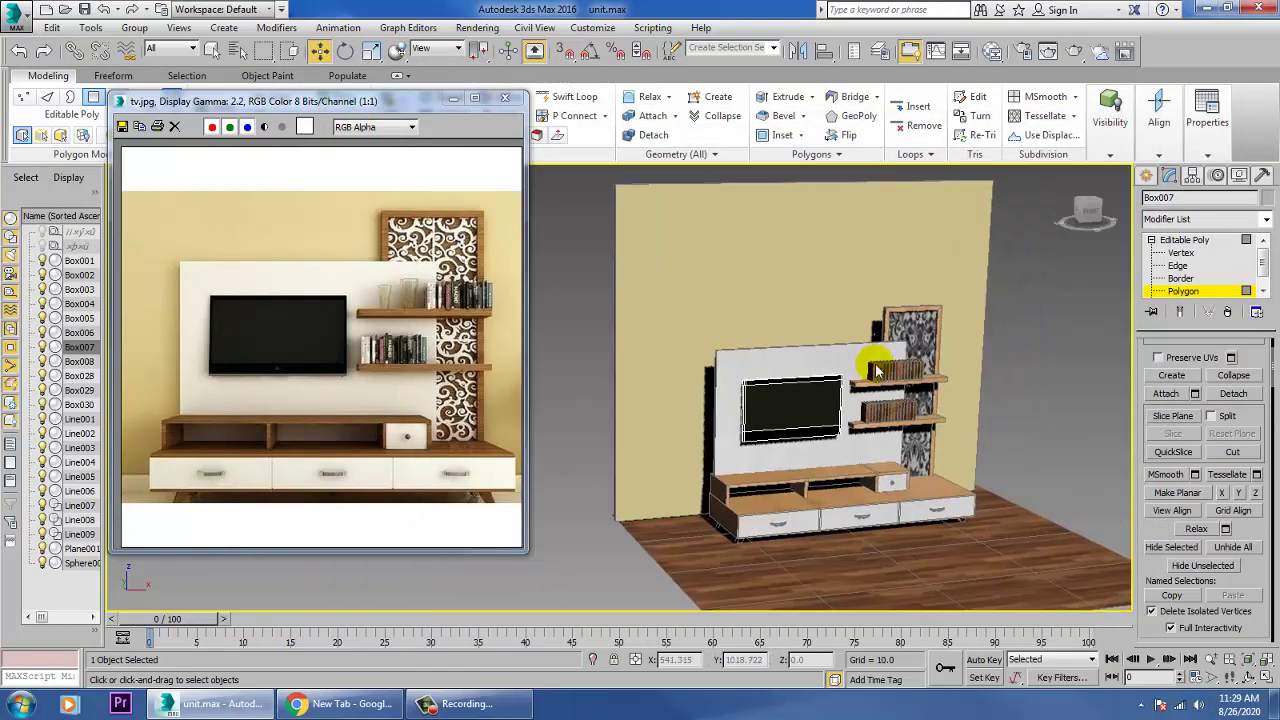
- Leave Polygon level and select the top drawer knob plus the three drawer handles
scroll(878, 410, up, 3)
alt+middle_drag(878, 410, 910, 397)
scroll(910, 397, up, 3)
click(1184, 240)
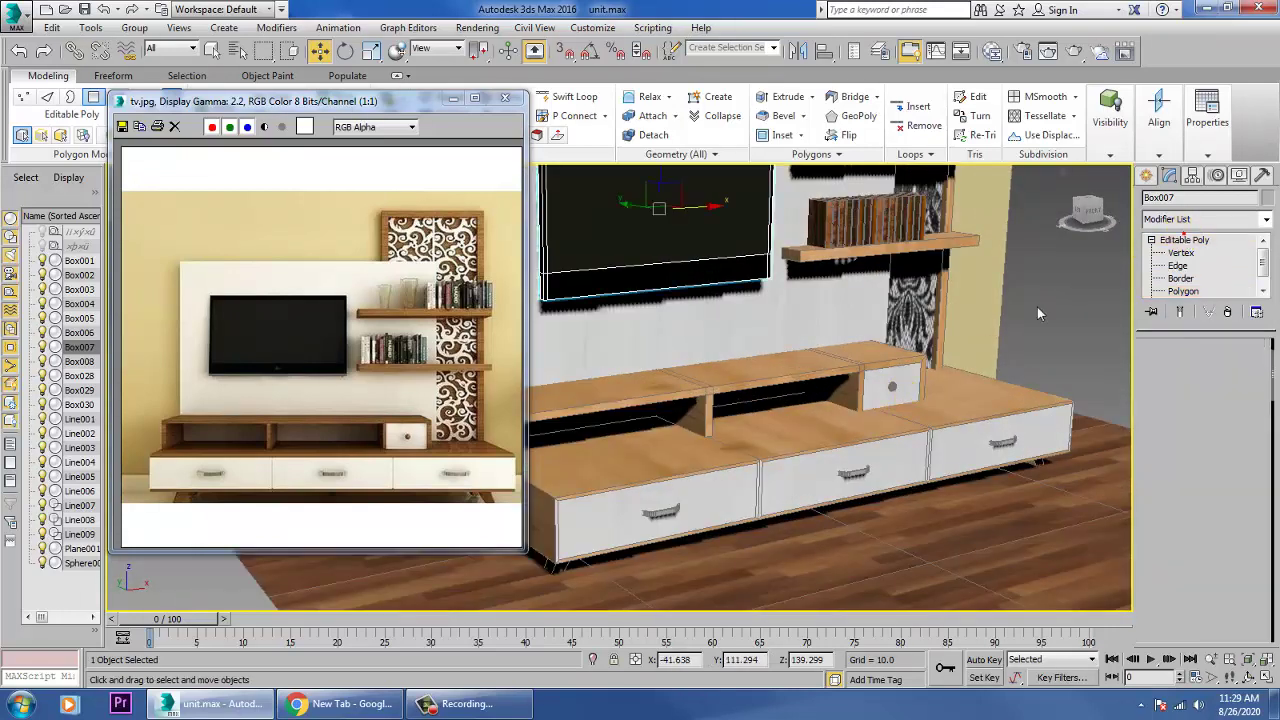
click(900, 388)
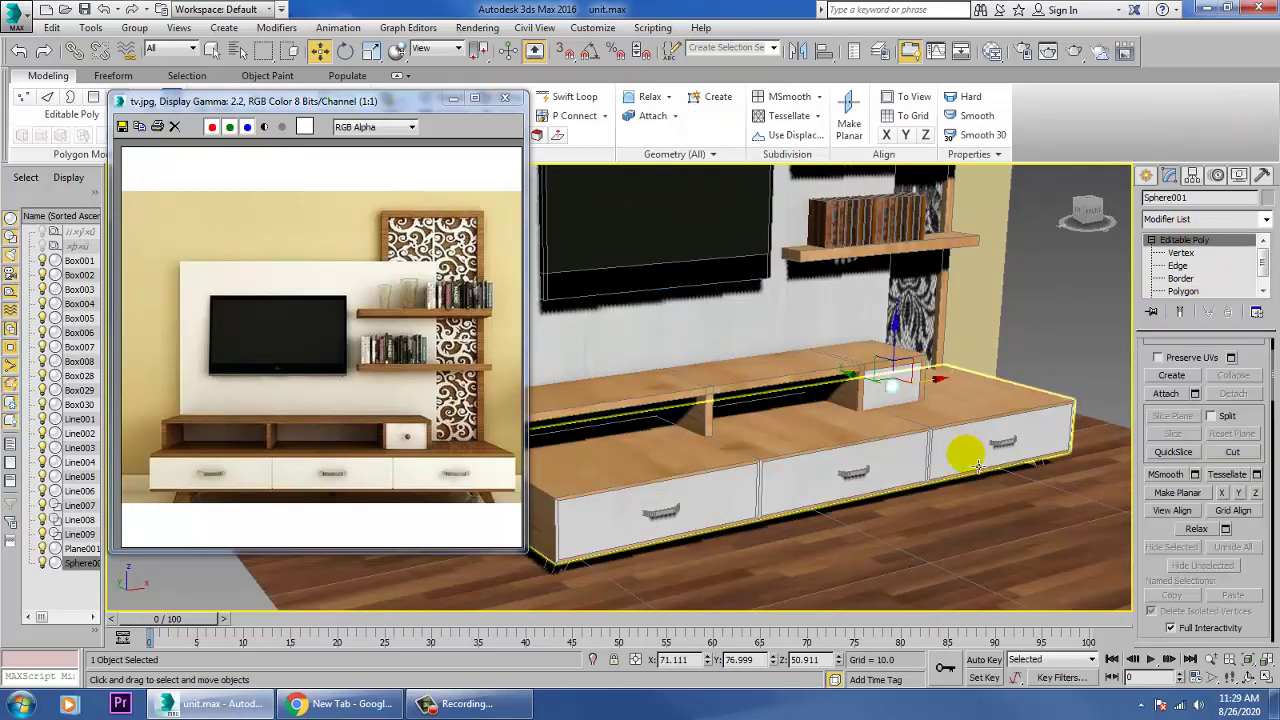
ctrl+click(1018, 455)
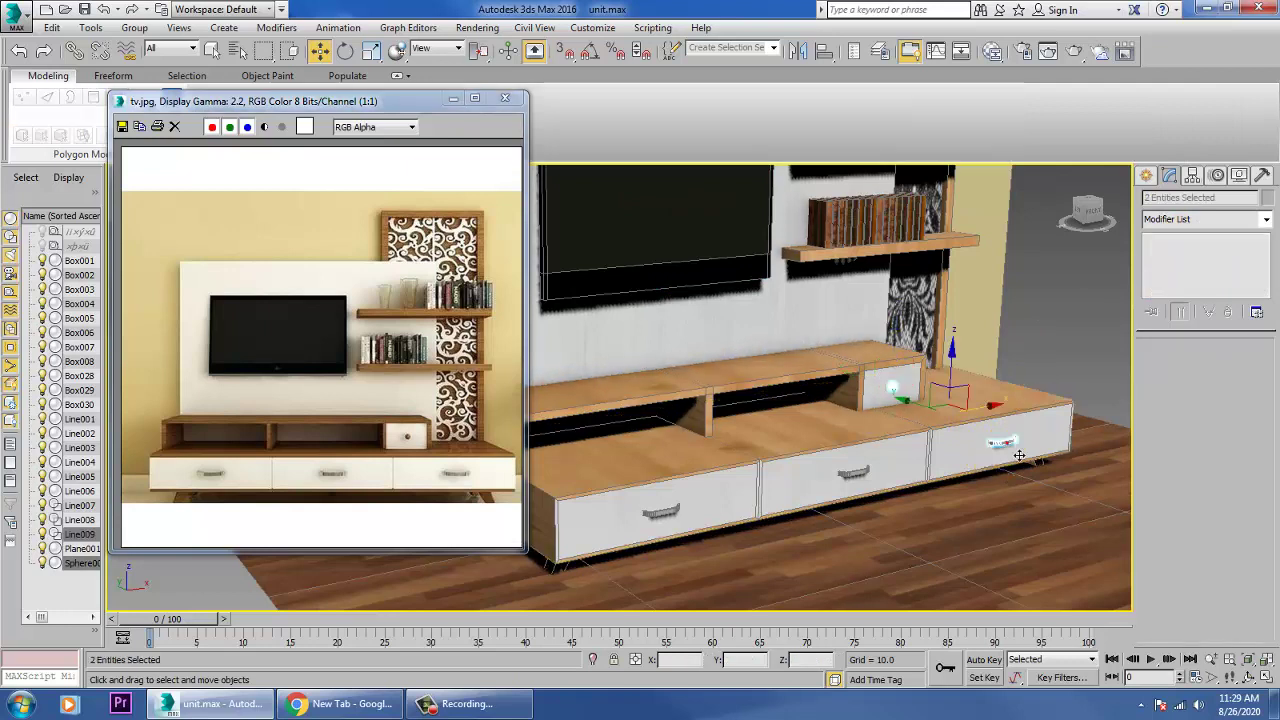
ctrl+click(858, 480)
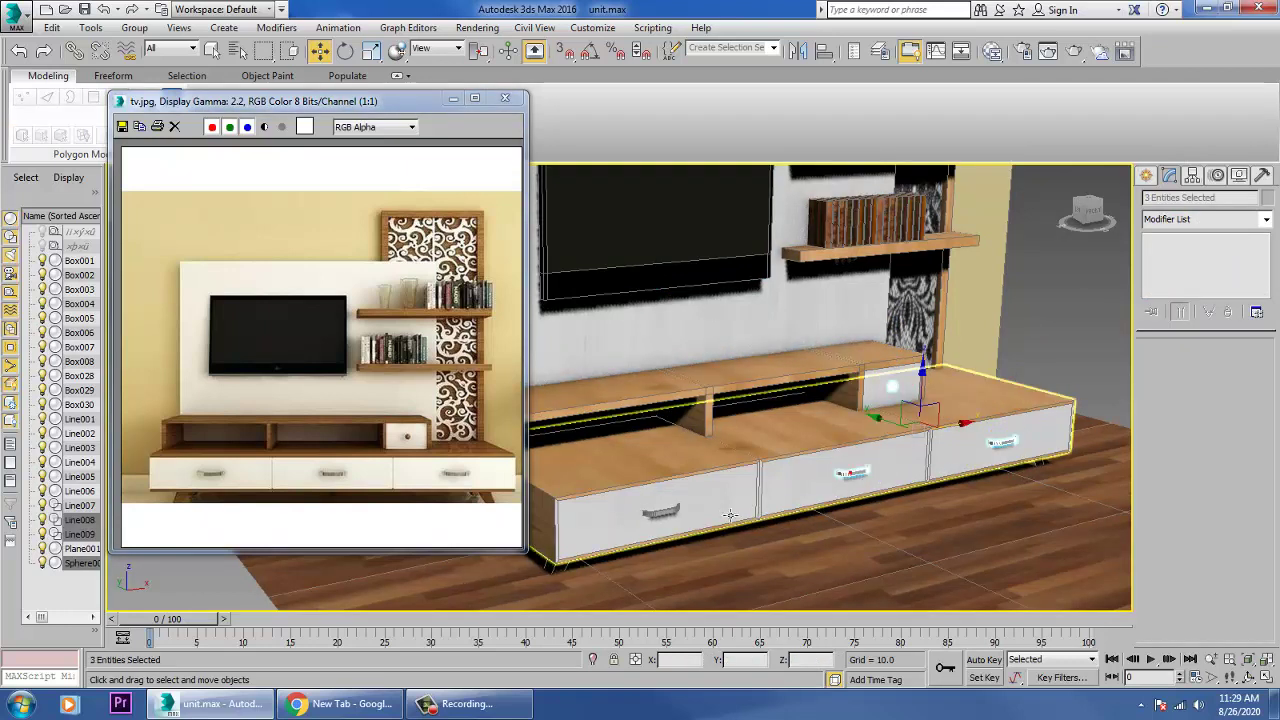
ctrl+click(662, 512)
- Create a new VRayMtl (Material #89) with light grey 186 diffuse and a light grey reflection
key(m)
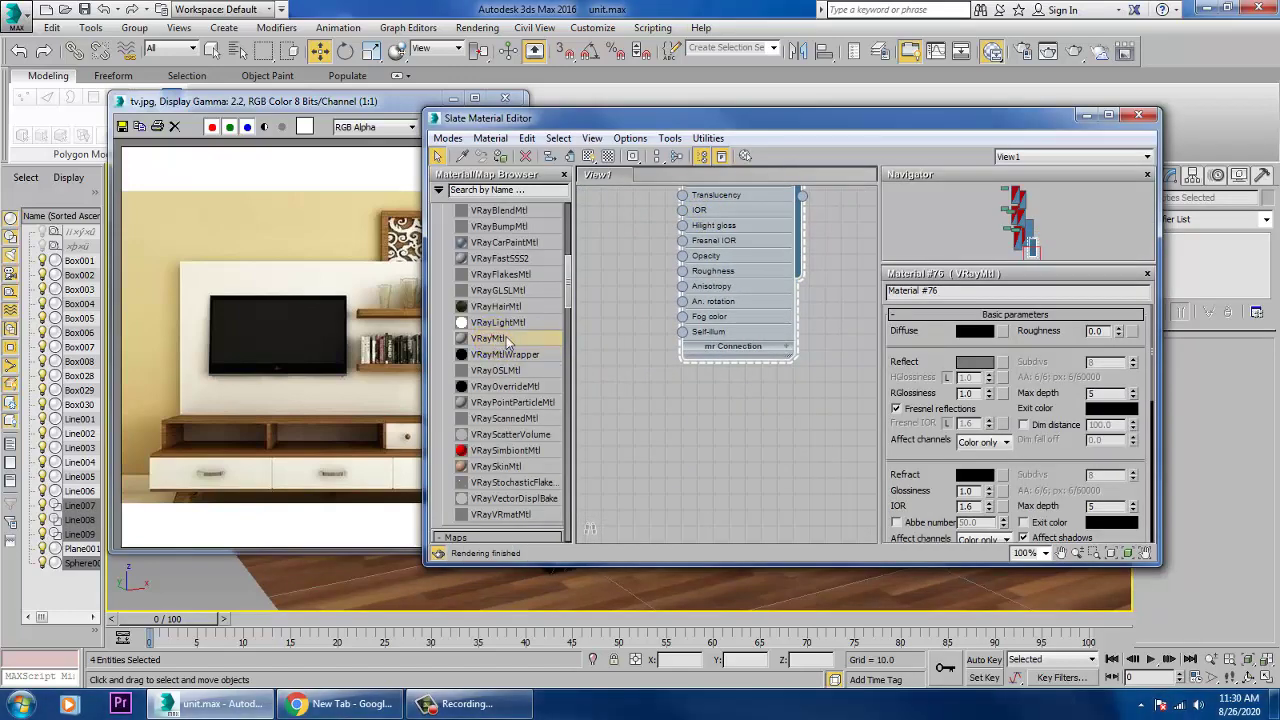
drag(490, 338, 680, 402)
click(978, 333)
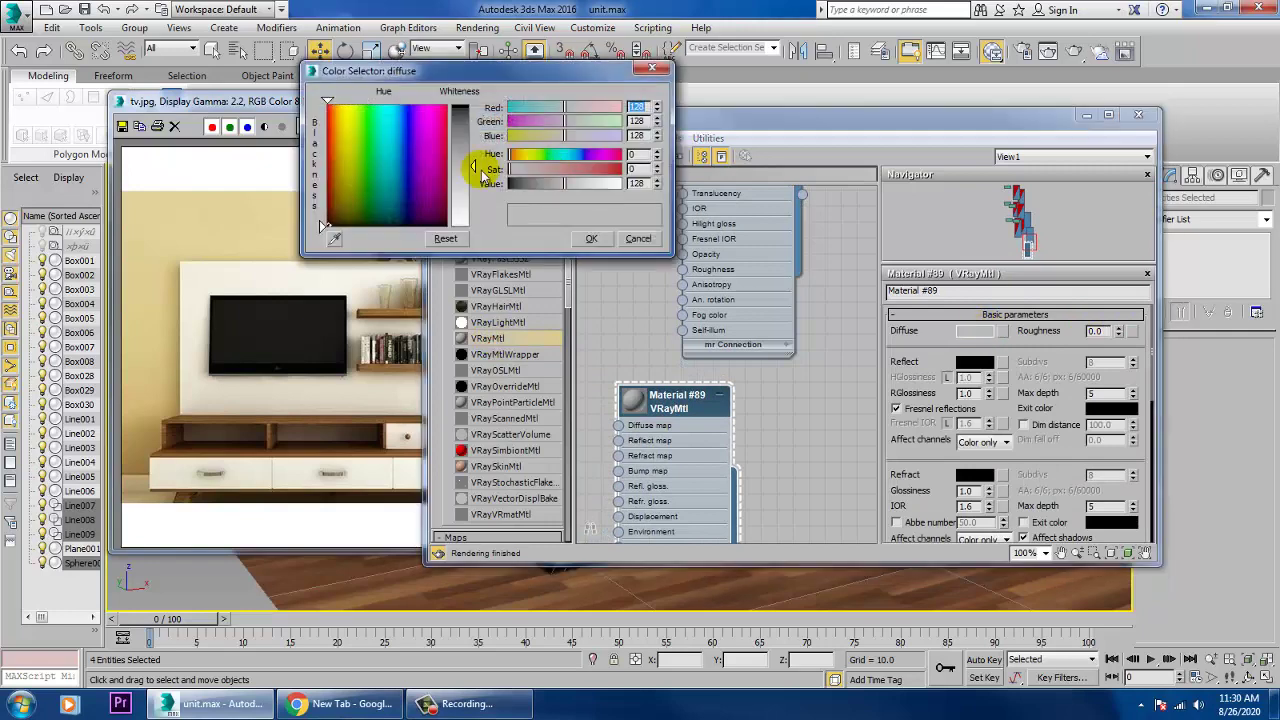
drag(475, 170, 473, 193)
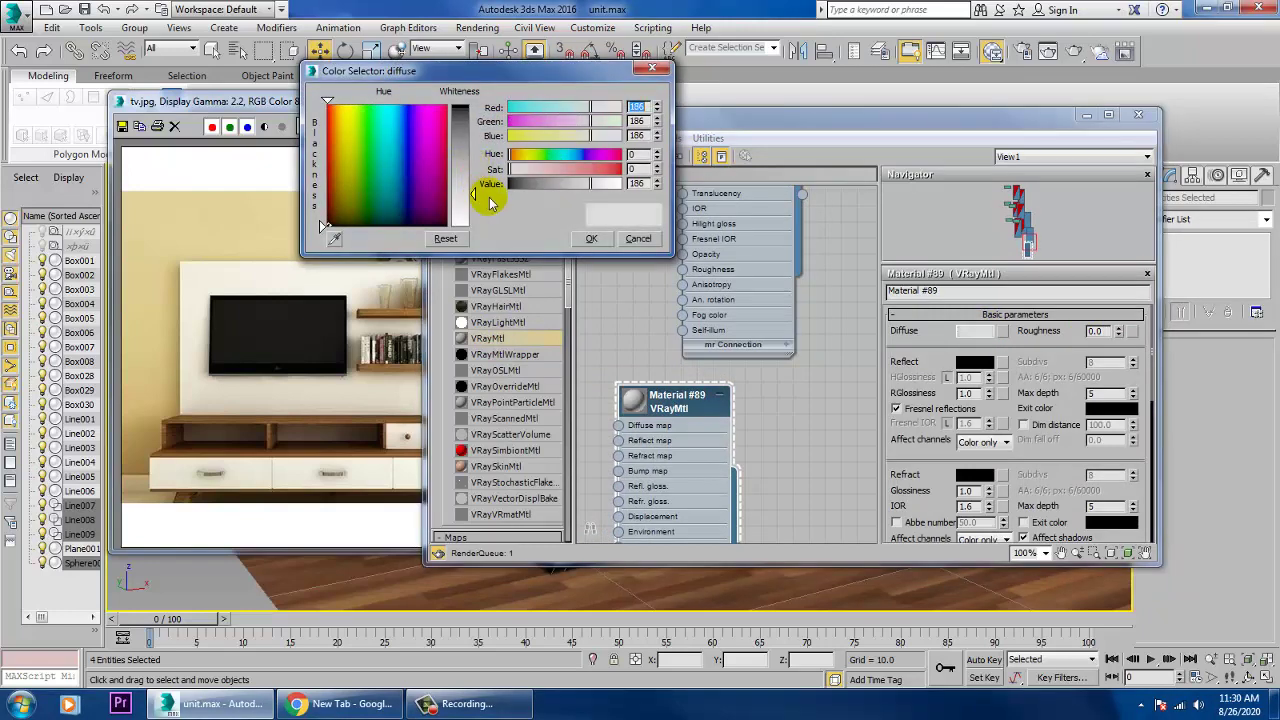
click(588, 238)
click(964, 395)
click(972, 364)
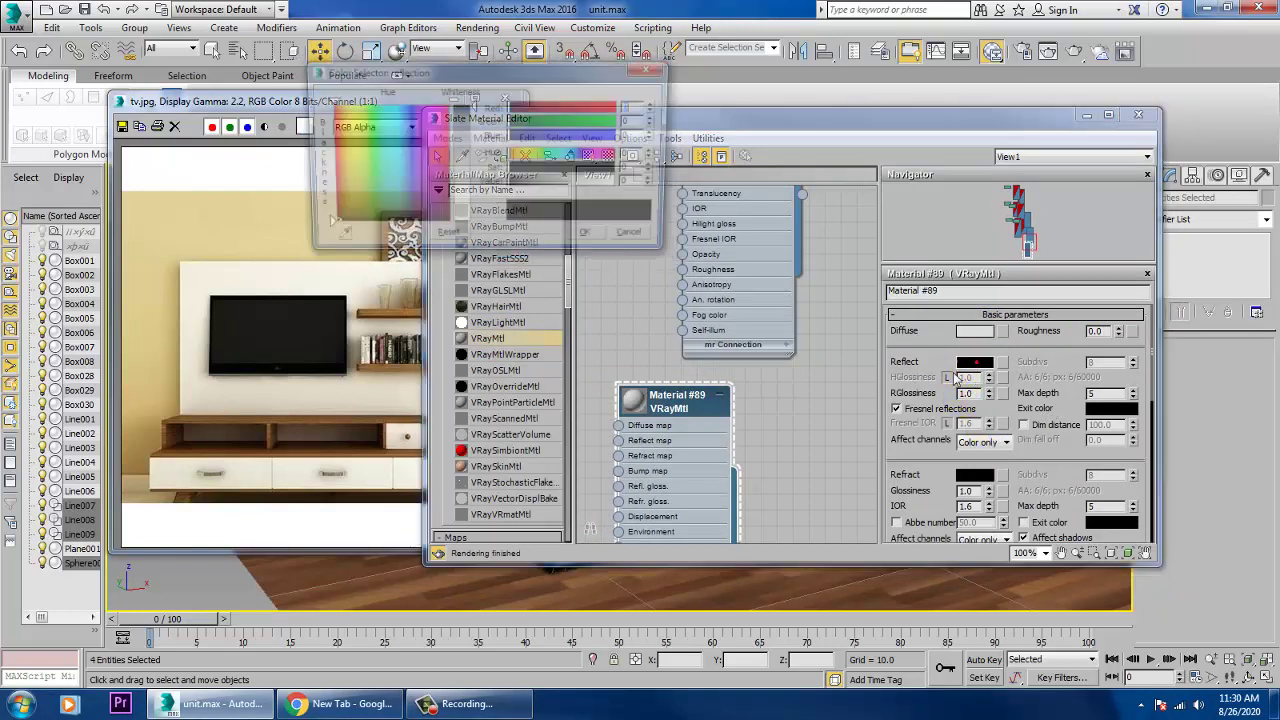
drag(470, 127, 478, 178)
click(596, 238)
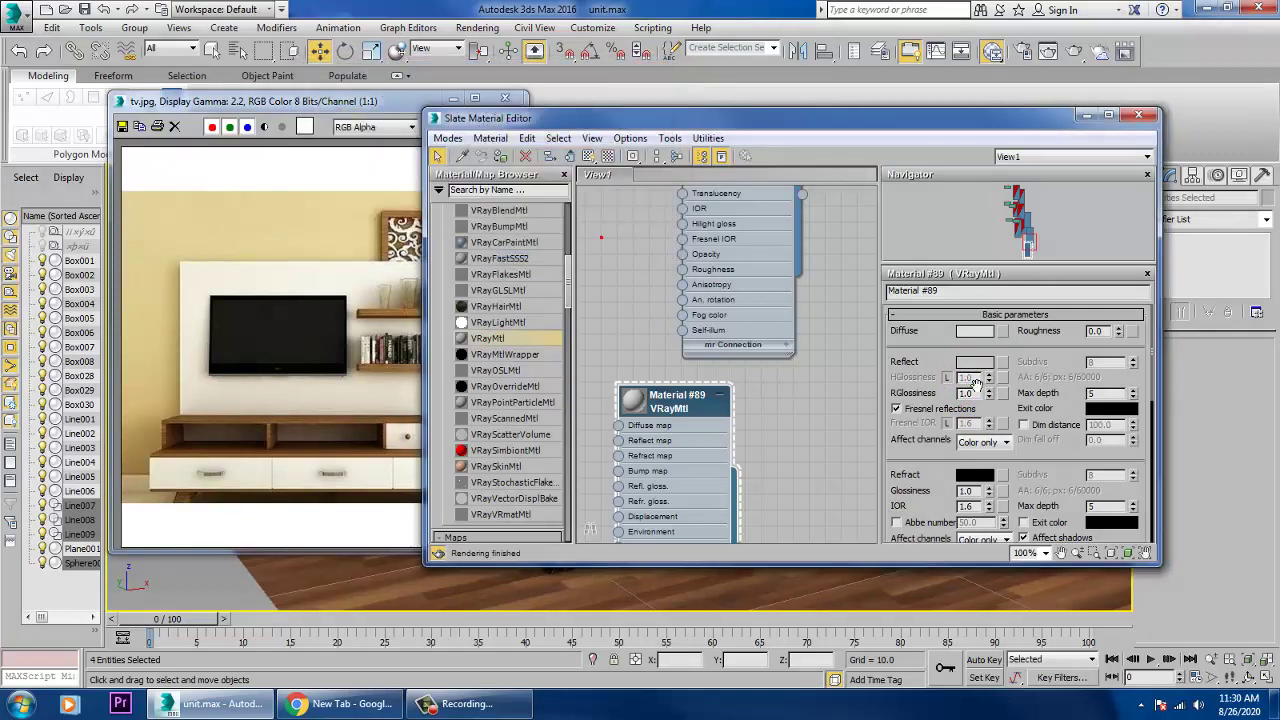
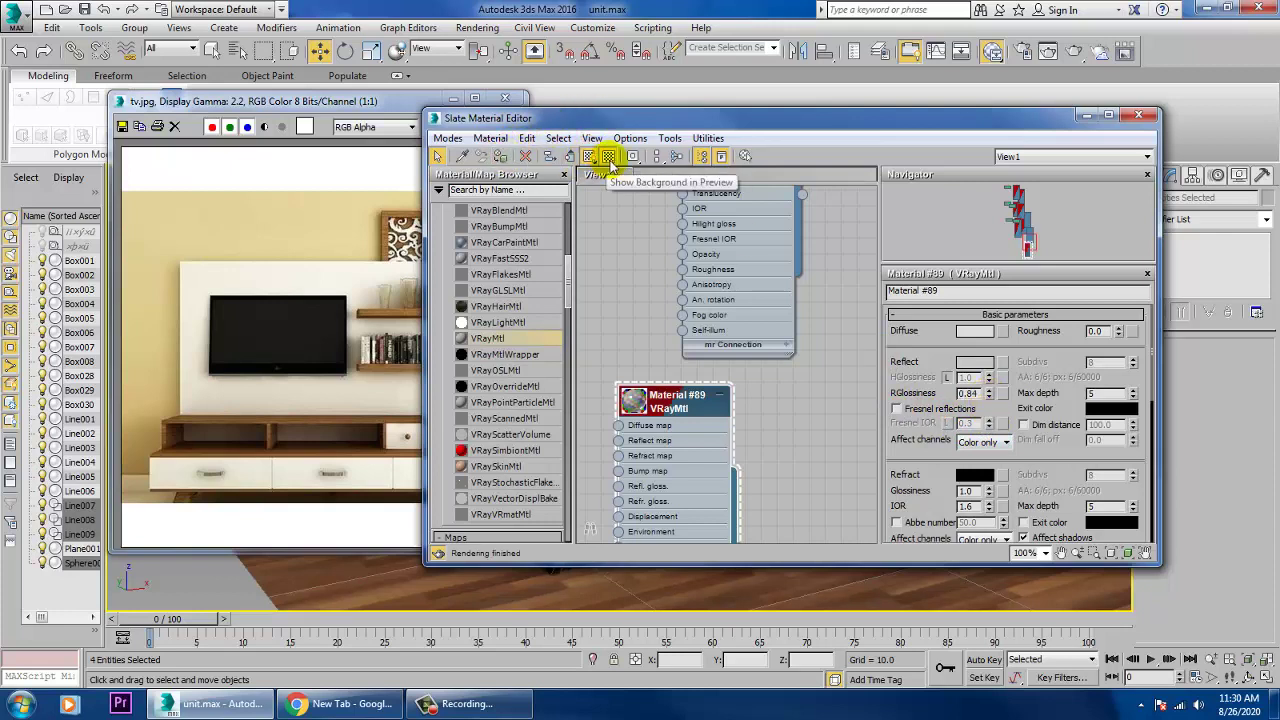
- Scale the beige wall and wood floor down to 44% and raise them upward
click(1087, 119)
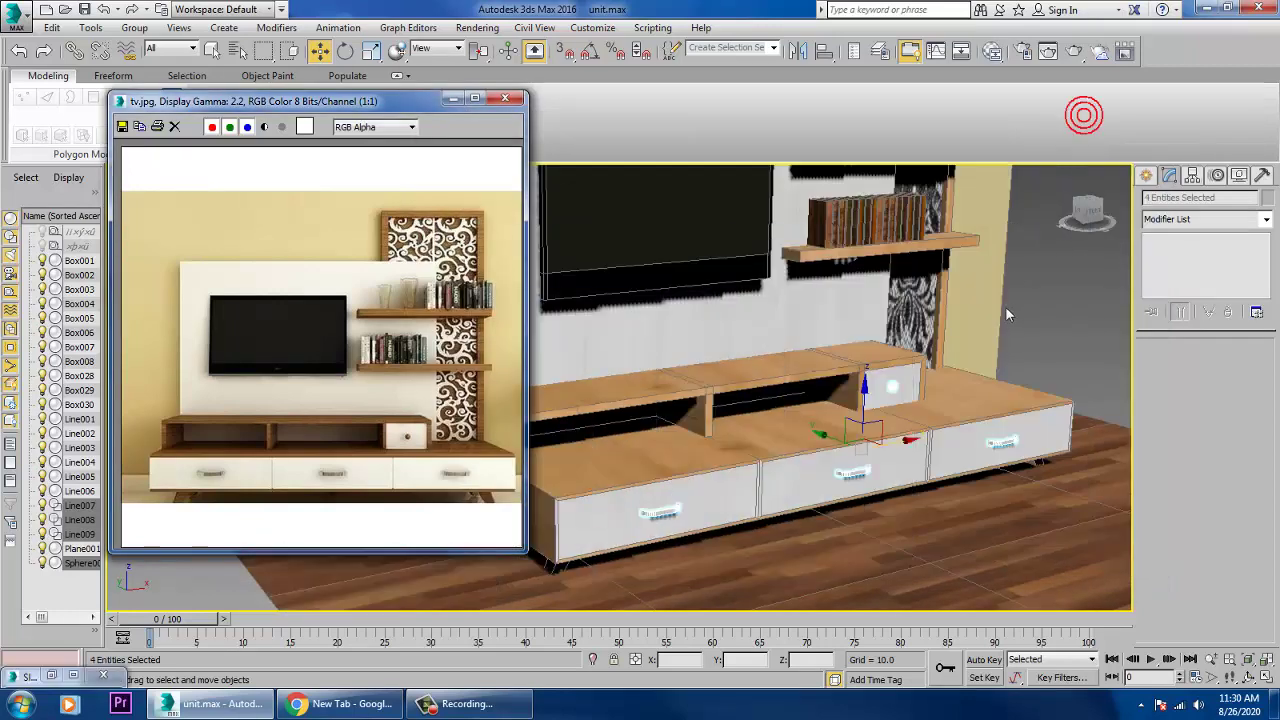
scroll(1035, 328, down, 5)
scroll(1035, 328, up, 3)
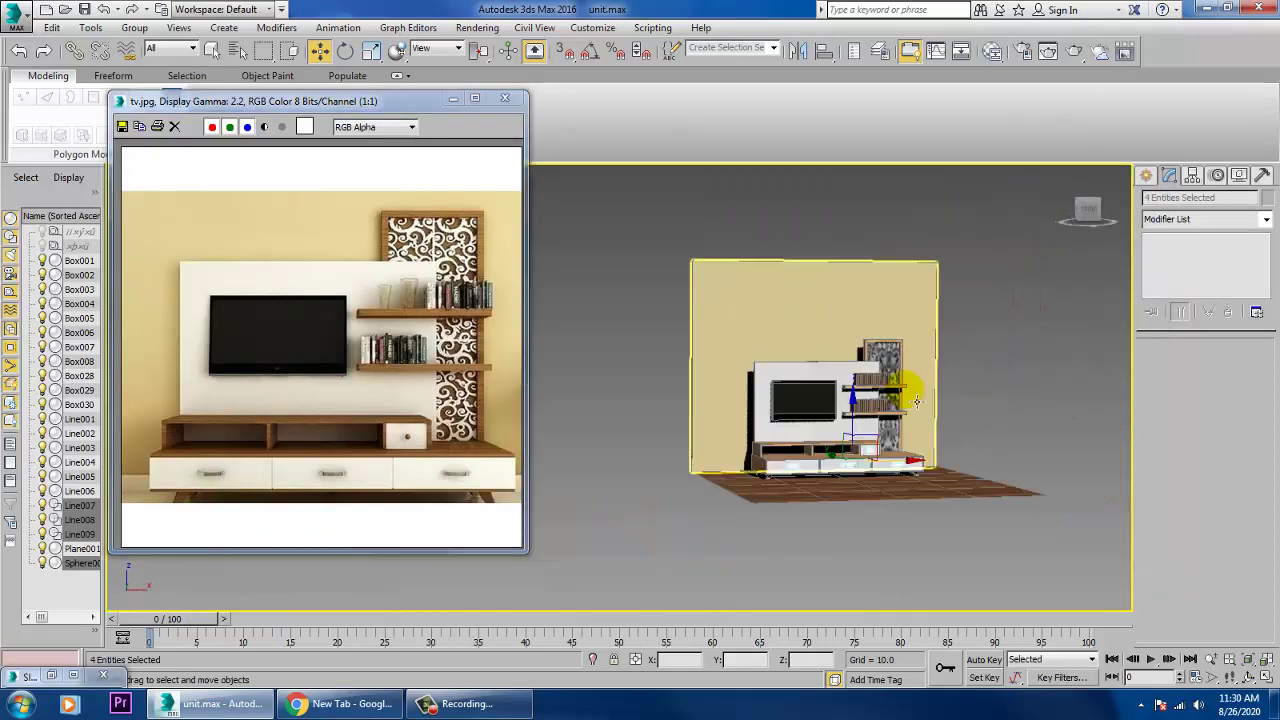
alt+middle_drag(909, 386, 920, 371)
click(905, 390)
ctrl+click(892, 486)
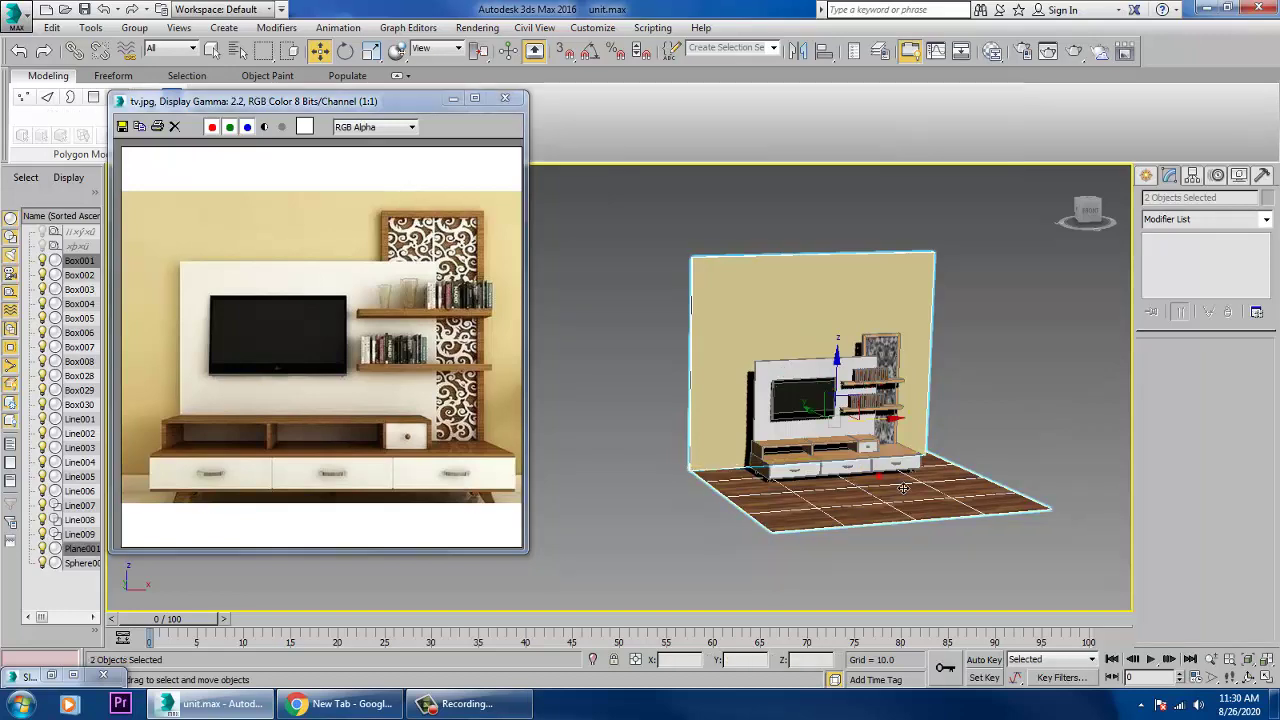
key(r)
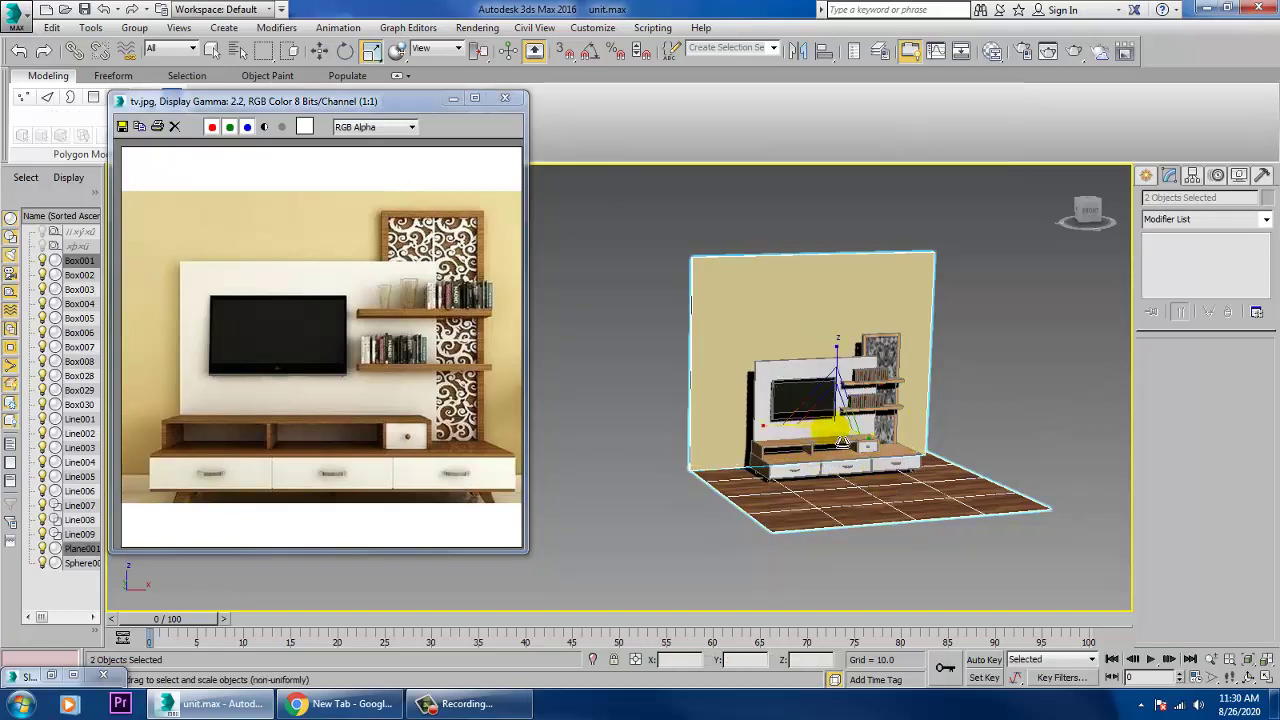
drag(830, 375, 808, 398)
scroll(808, 398, up, 3)
key(w)
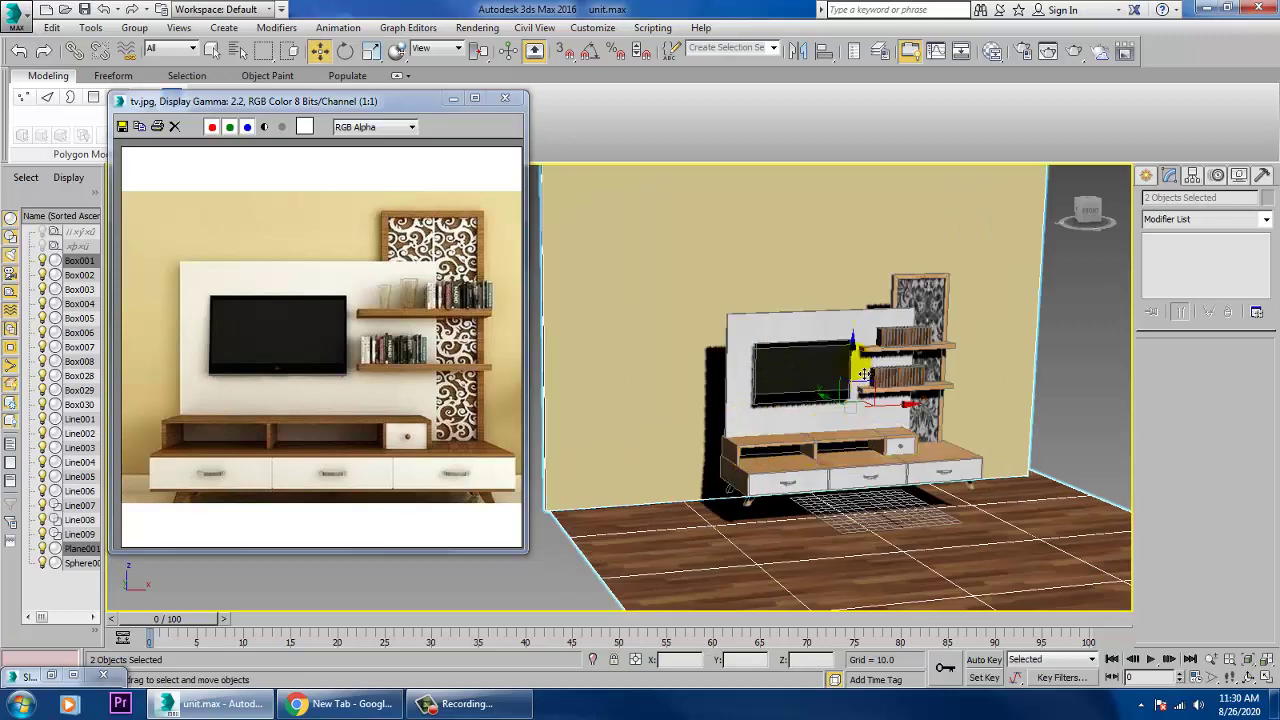
drag(860, 362, 844, 346)
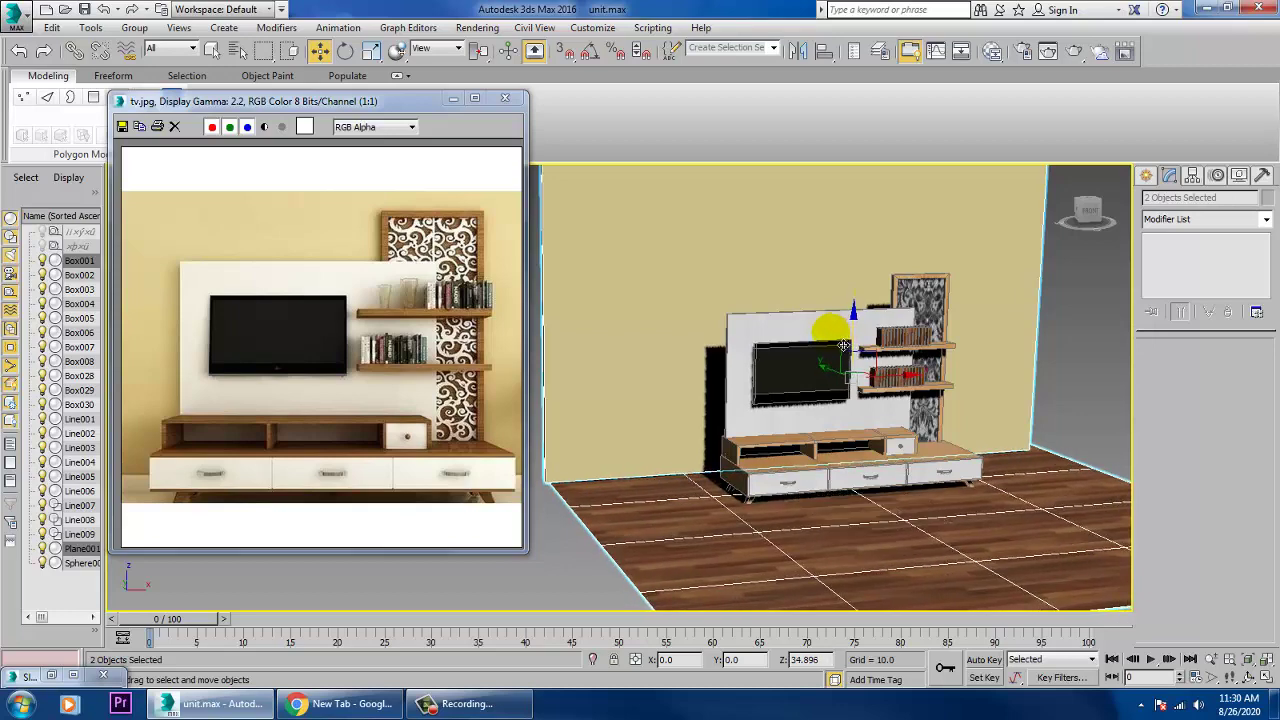
- Invert the selection to the TV unit parts and shift the unit back against the wall
scroll(853, 403, up, 5)
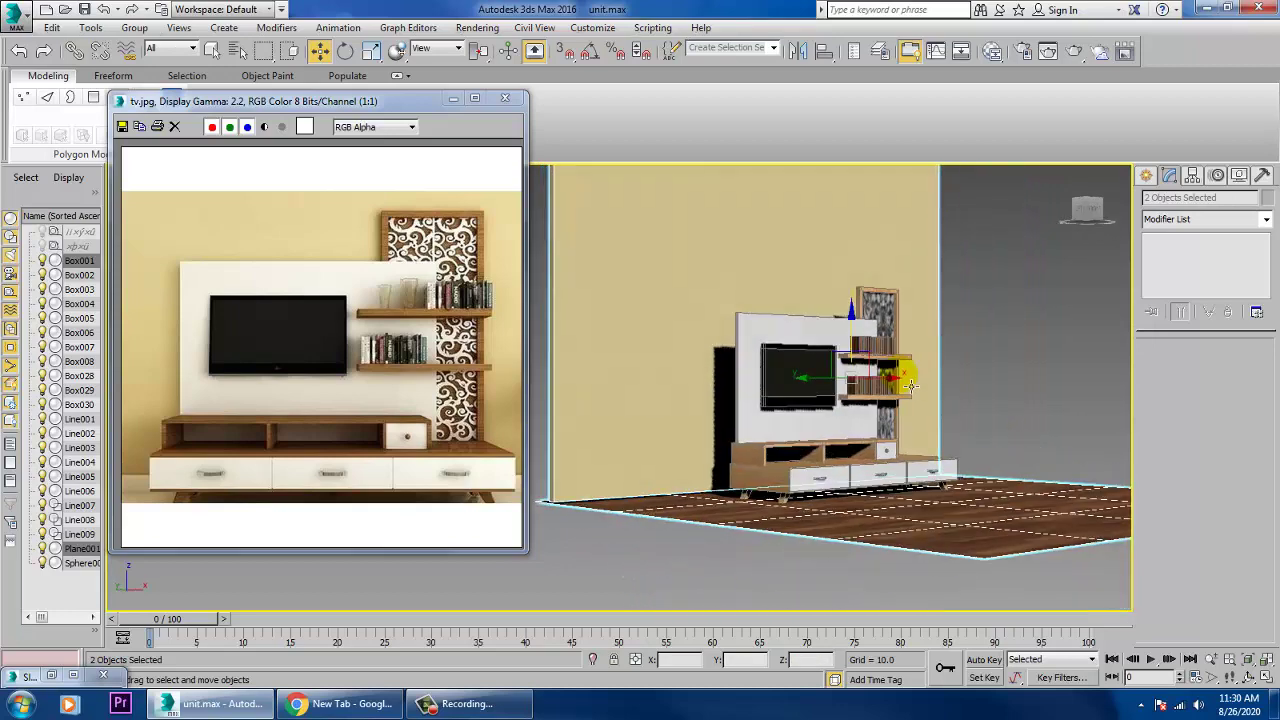
scroll(900, 405, up, 4)
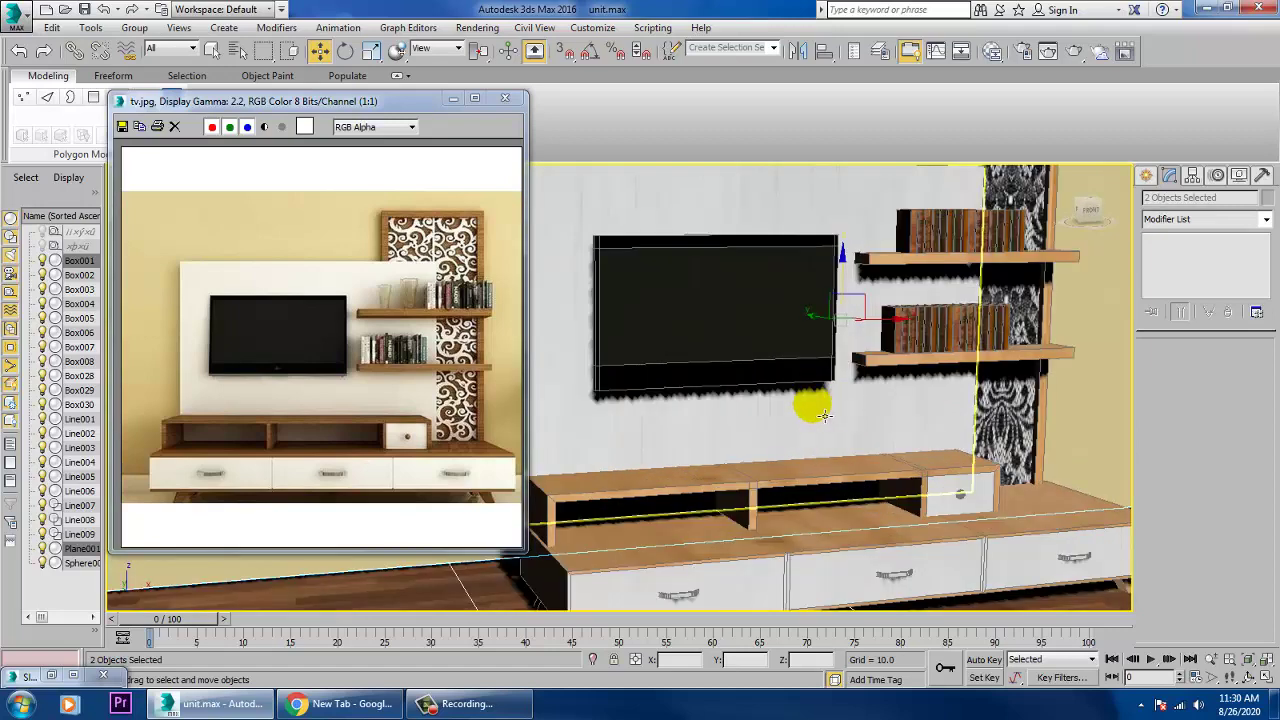
scroll(790, 400, down, 4)
alt+middle_drag(790, 400, 905, 398)
key(ctrl+i)
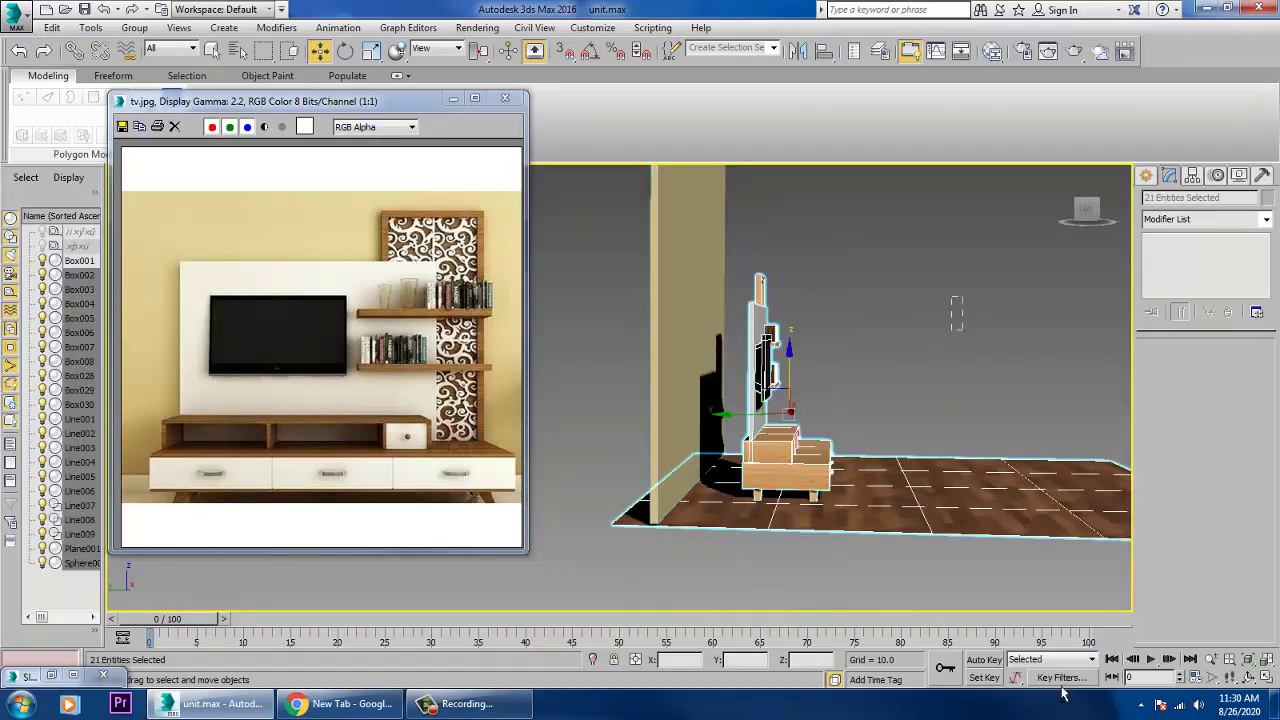
drag(750, 414, 687, 416)
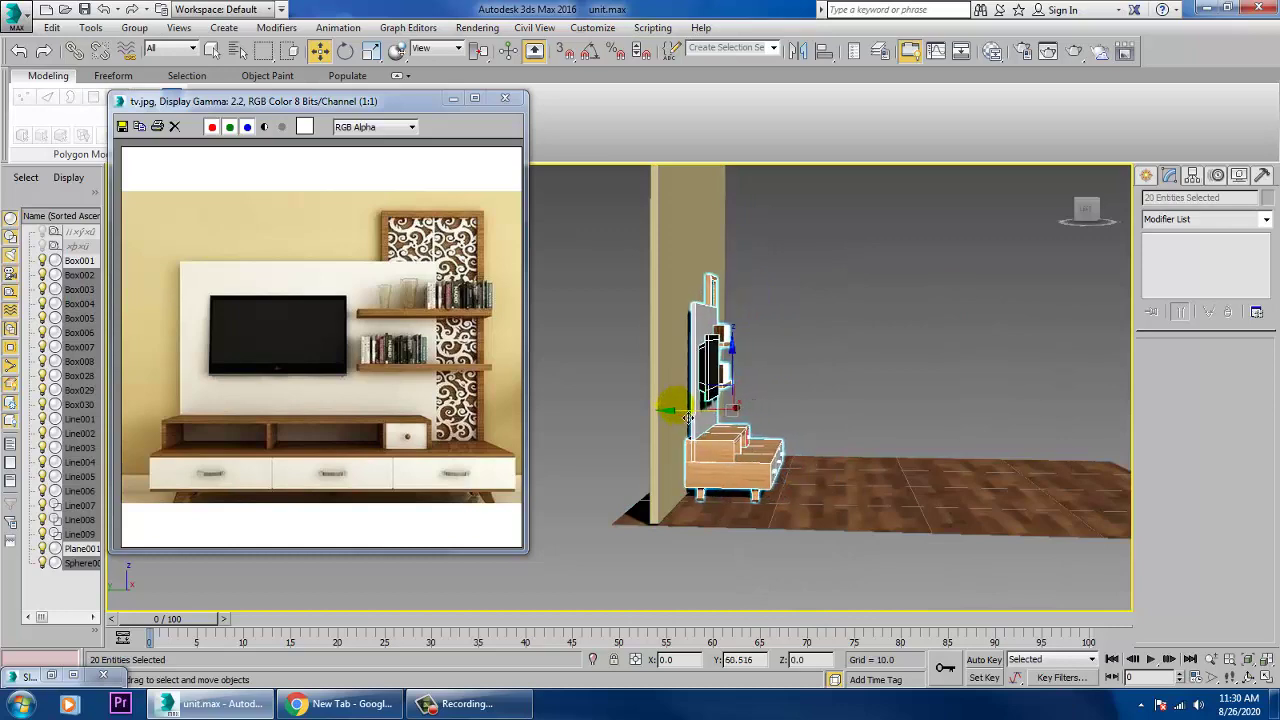
- View the unit from the front and top, selecting the cabinet base and then the wood floor
alt+middle_drag(1063, 371, 751, 419)
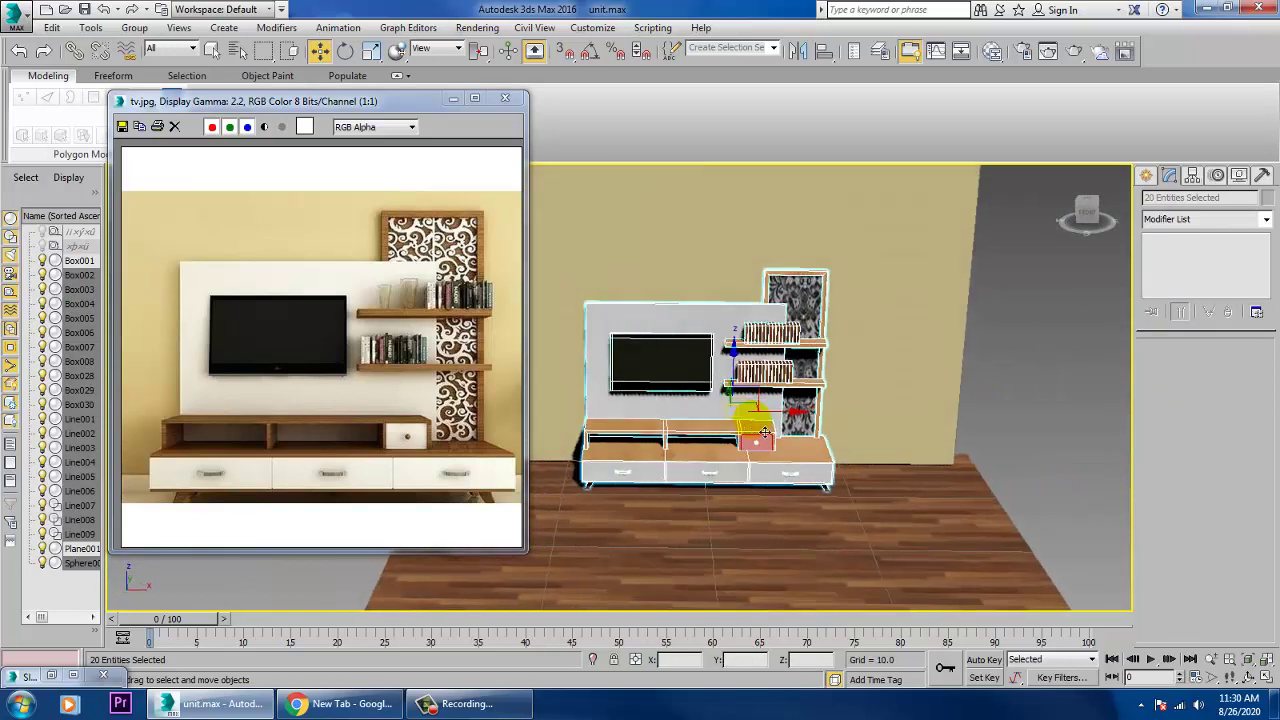
scroll(795, 485, up, 4)
alt+middle_drag(795, 485, 835, 425)
click(840, 396)
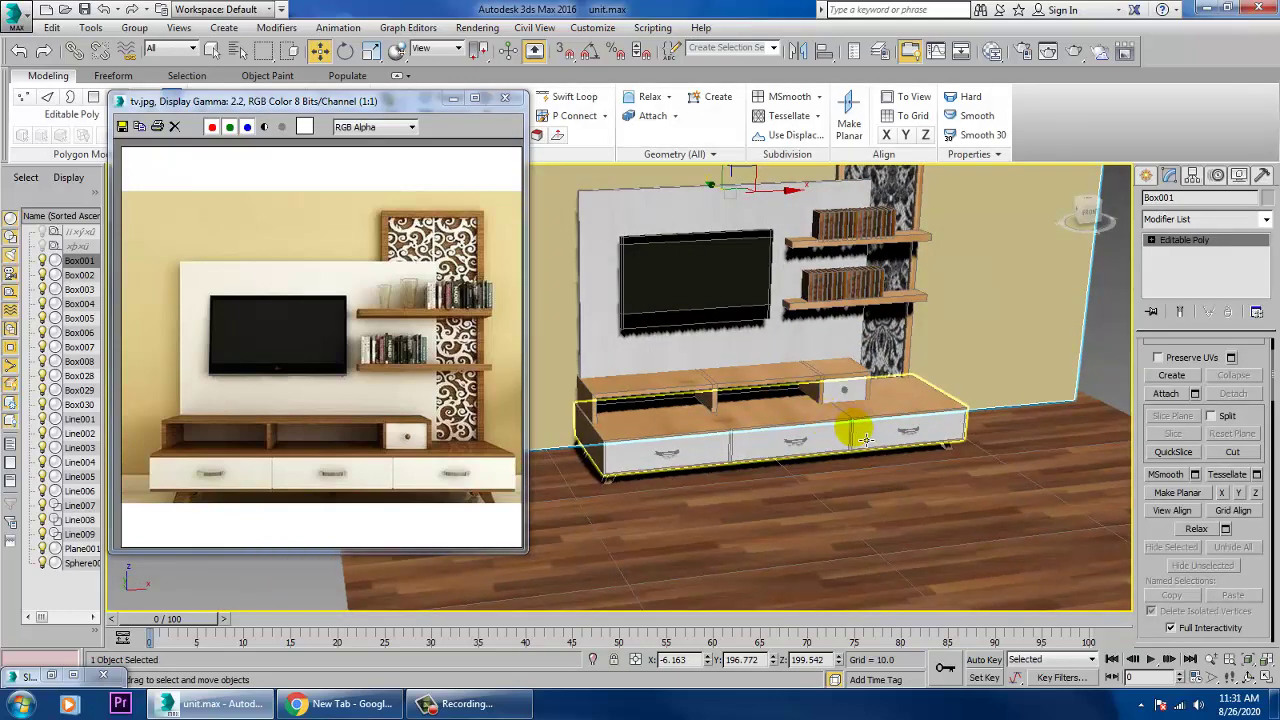
click(899, 495)
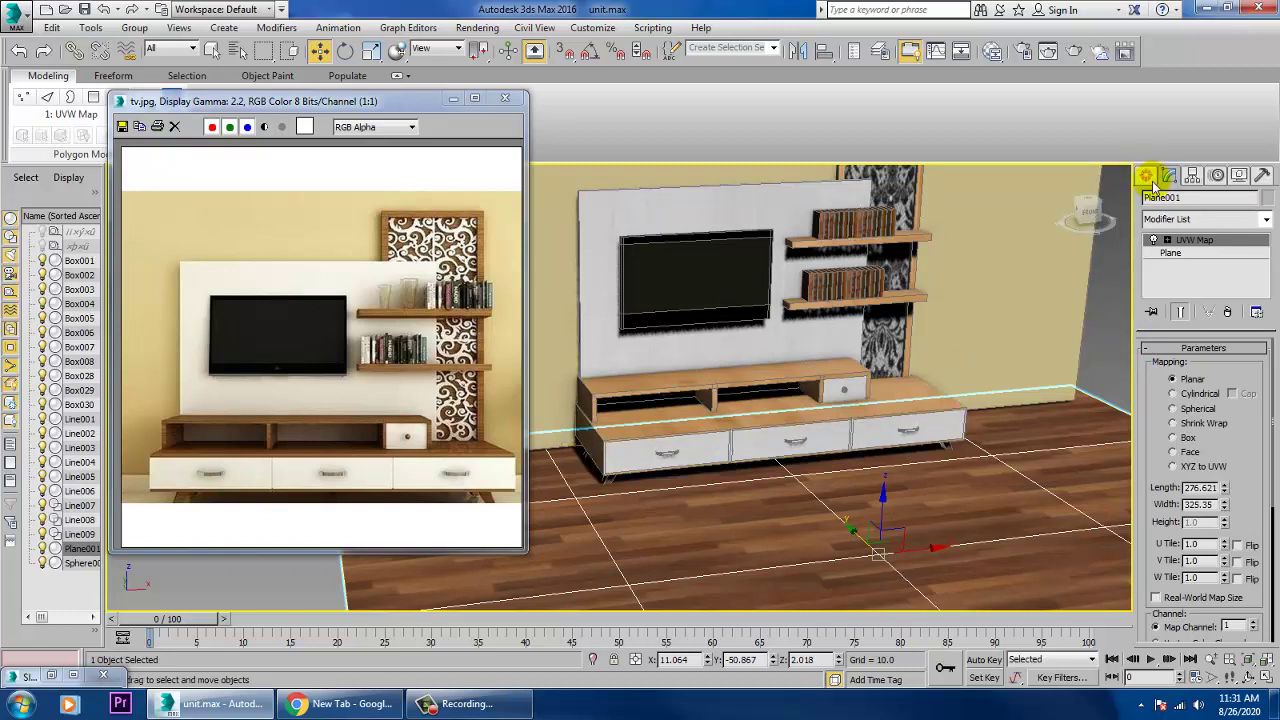
- Create a V-Ray plane light, VRayLight001, on the floor
click(1148, 176)
click(1190, 201)
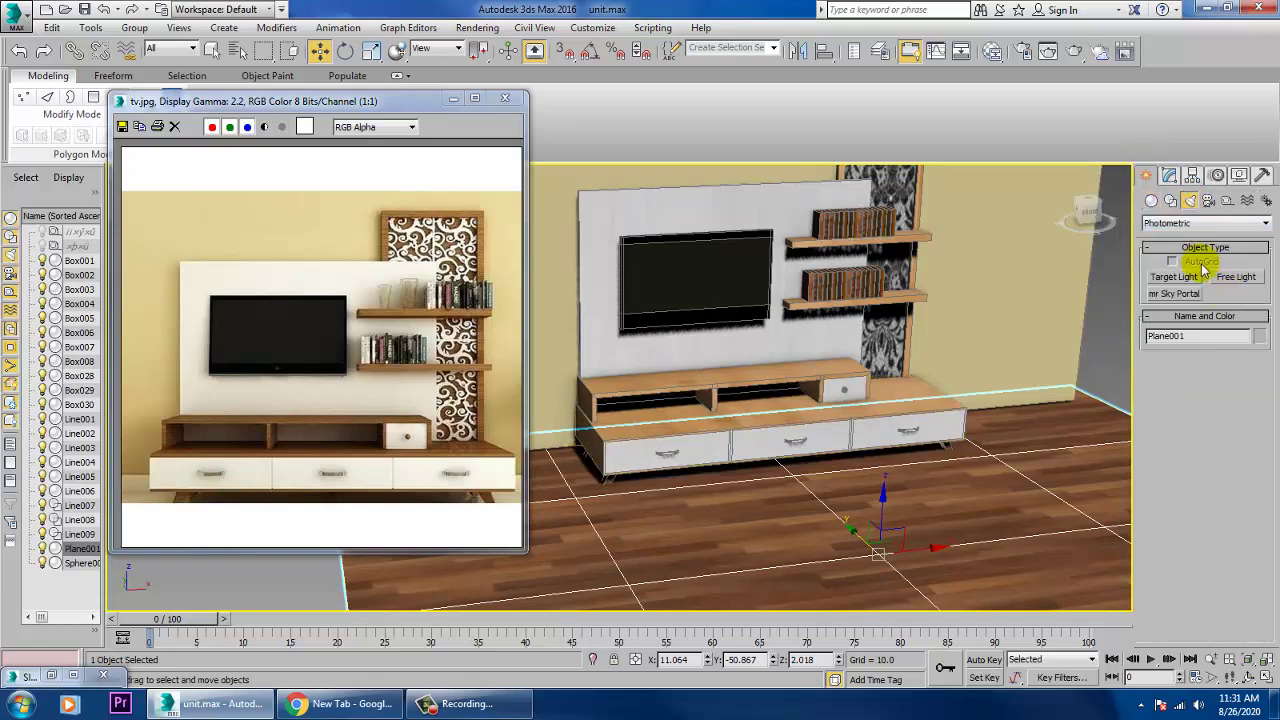
click(1203, 224)
click(1210, 260)
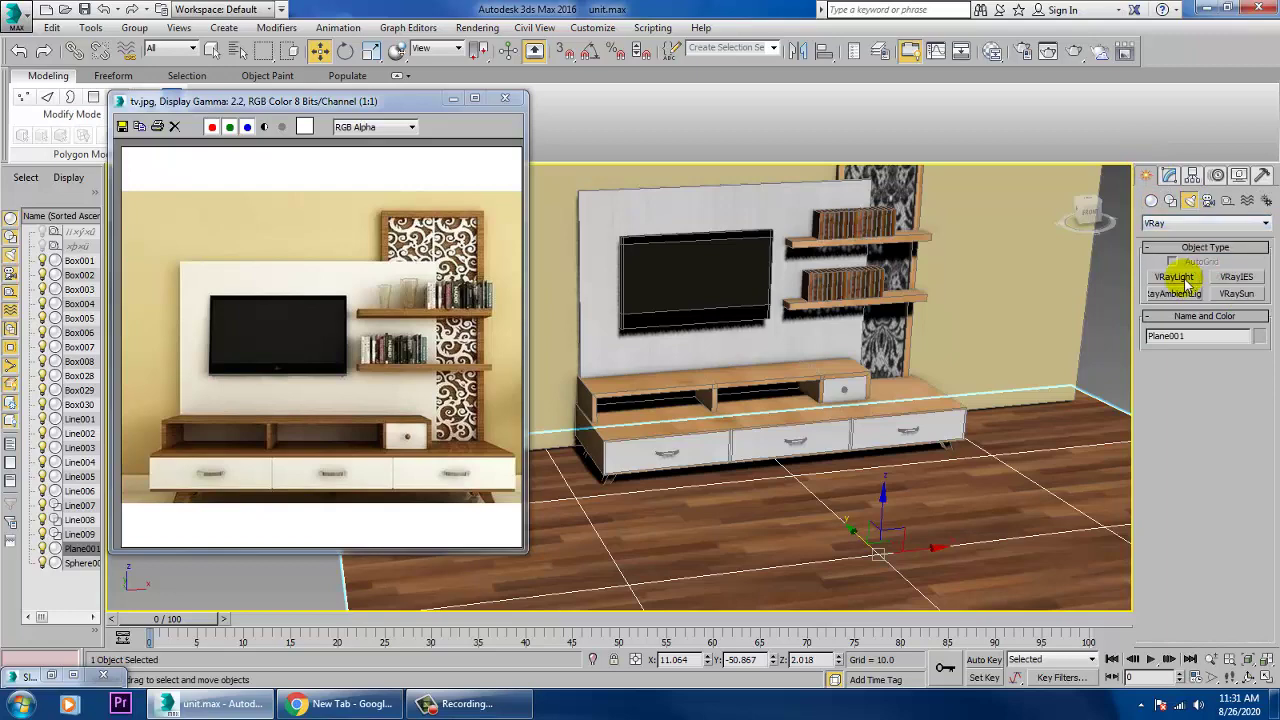
click(1175, 277)
middle_drag(743, 429, 1100, 460)
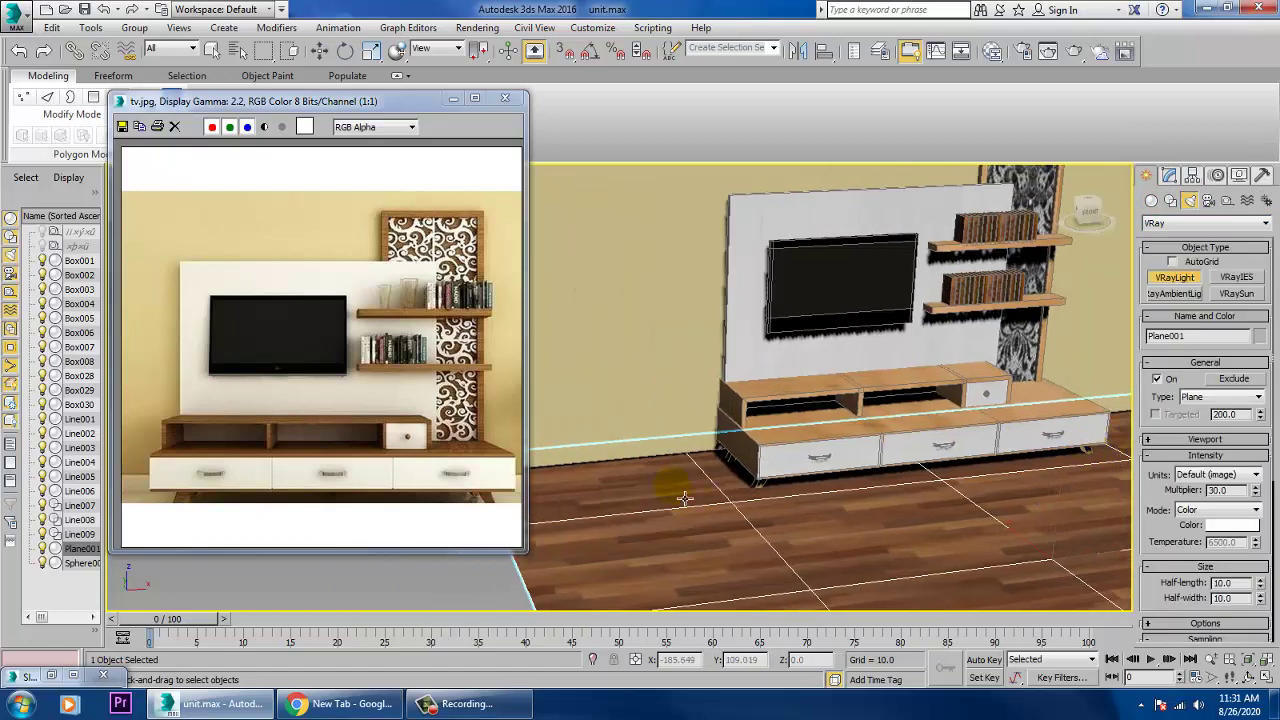
click(800, 661)
click(700, 520)
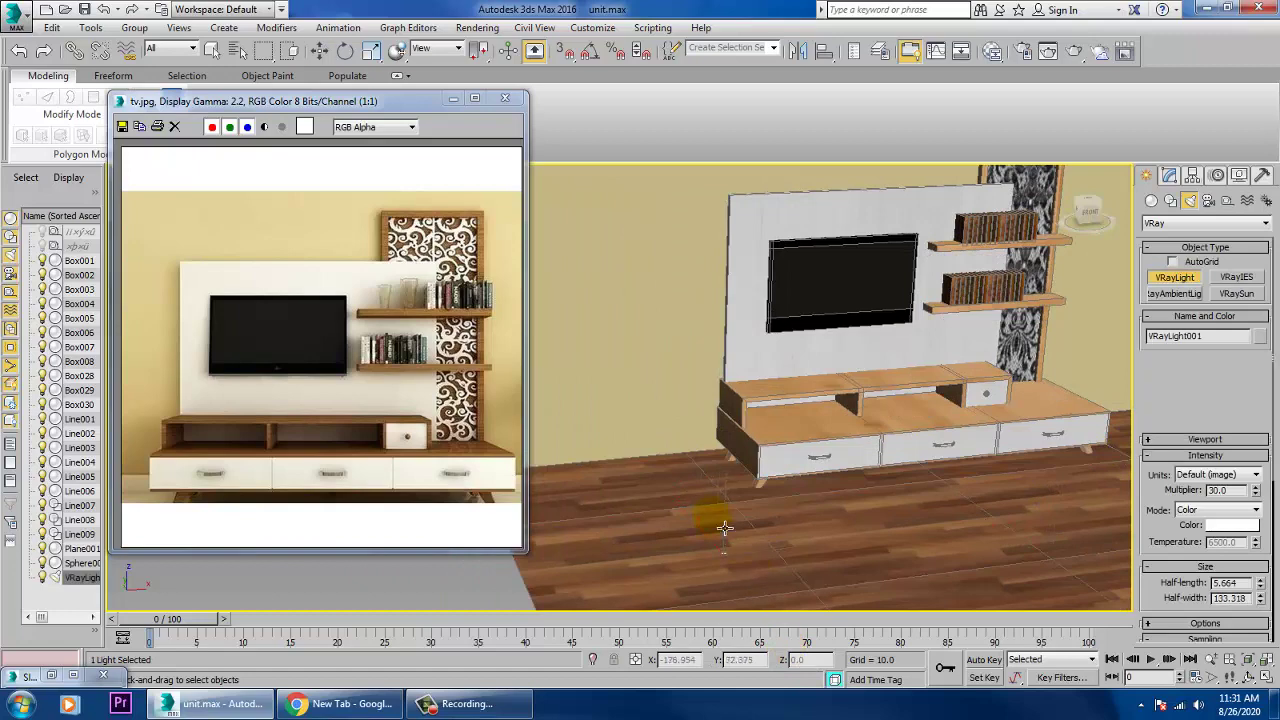
- Rotate VRayLight001 to -90° with angle snap so the plane stands upright
click(727, 397)
key(e)
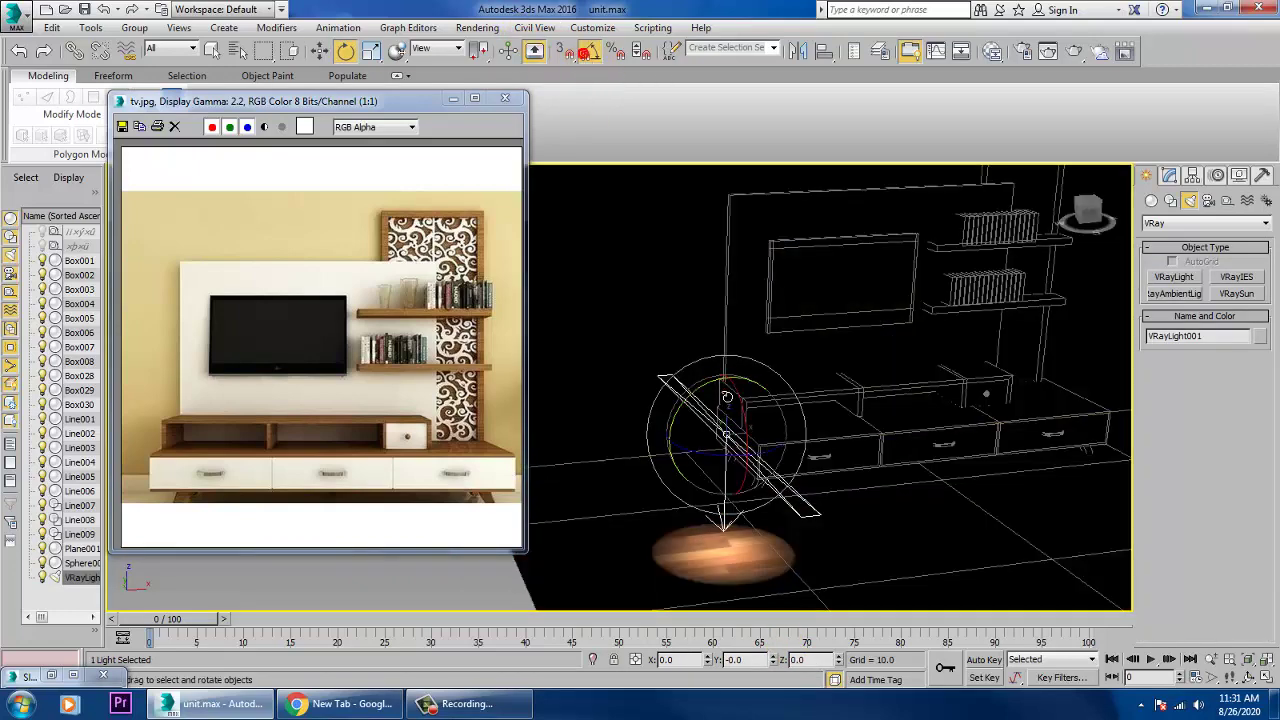
mouse_move(727, 397)
mouse_down()
mouse_move(764, 396)
mouse_move(681, 428)
mouse_move(674, 400)
mouse_move(697, 333)
mouse_up()
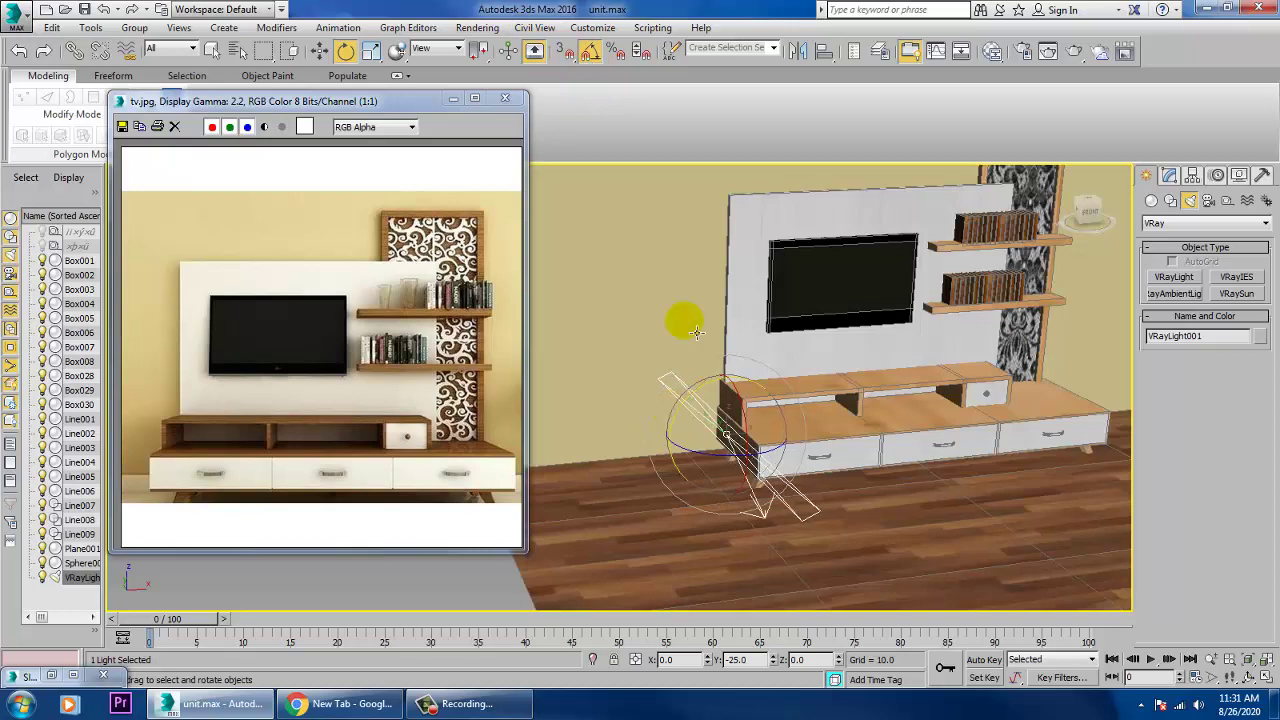
right_click(590, 51)
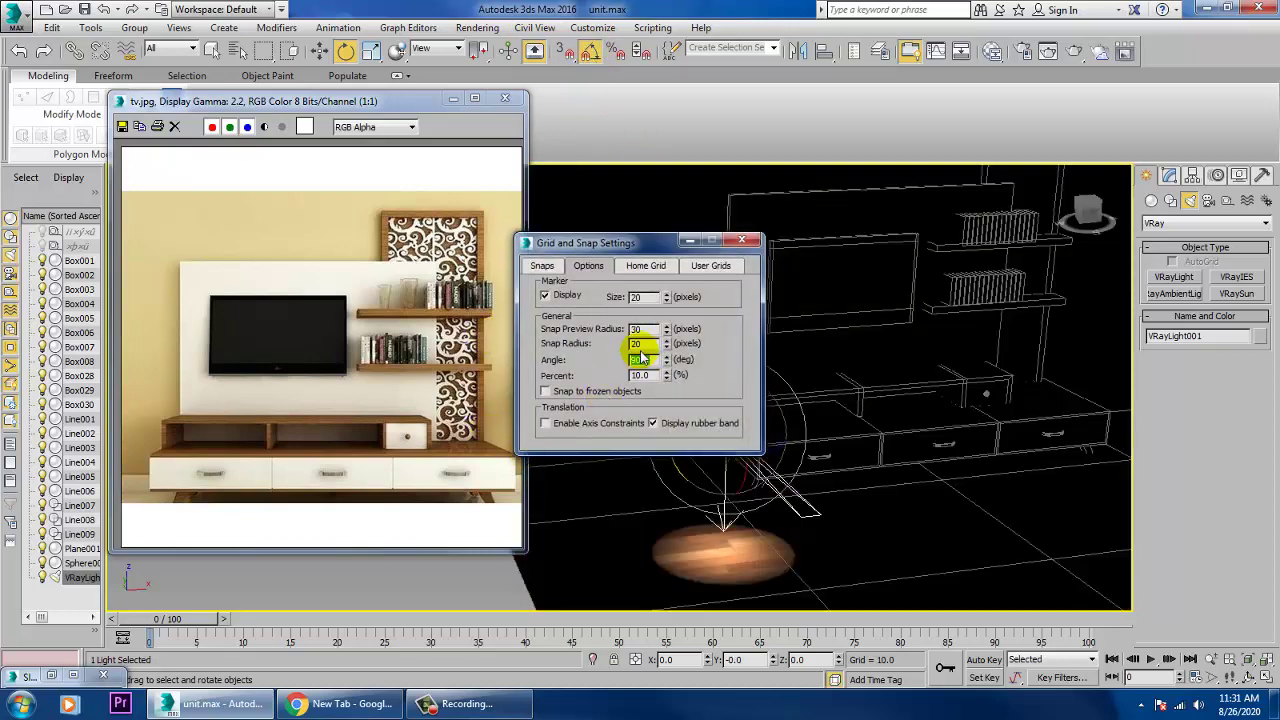
click(741, 241)
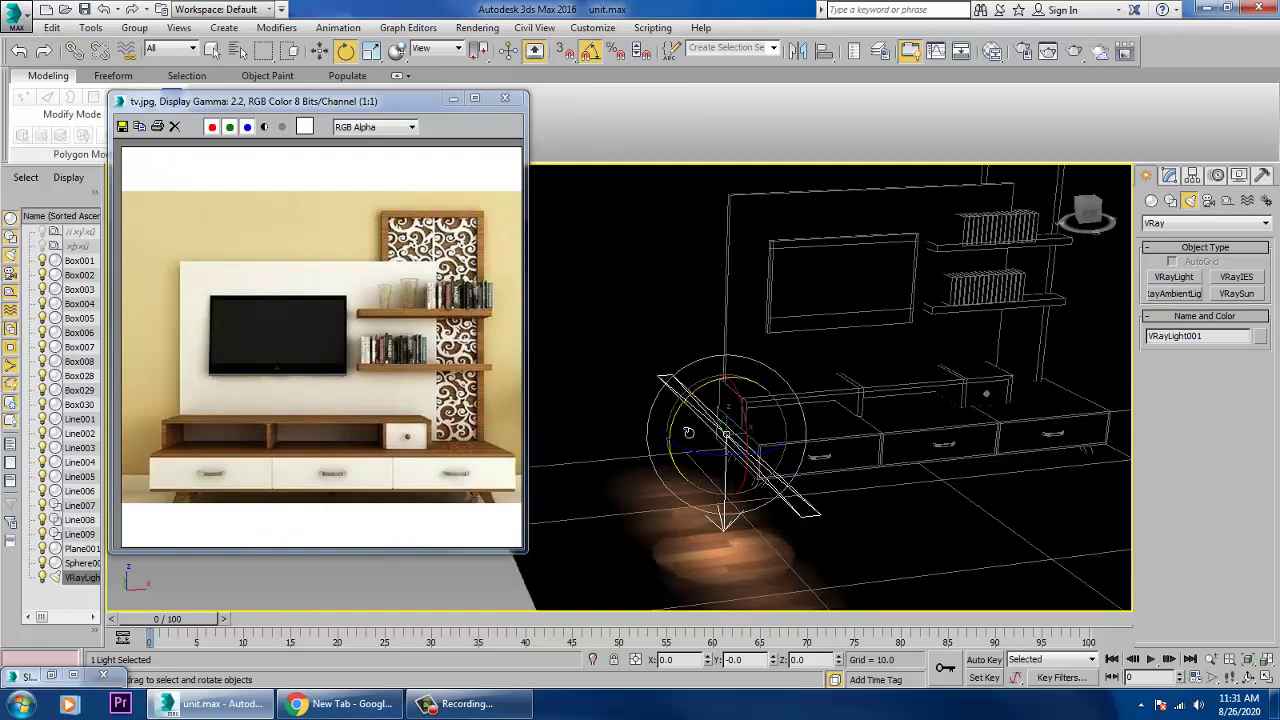
drag(688, 432, 686, 441)
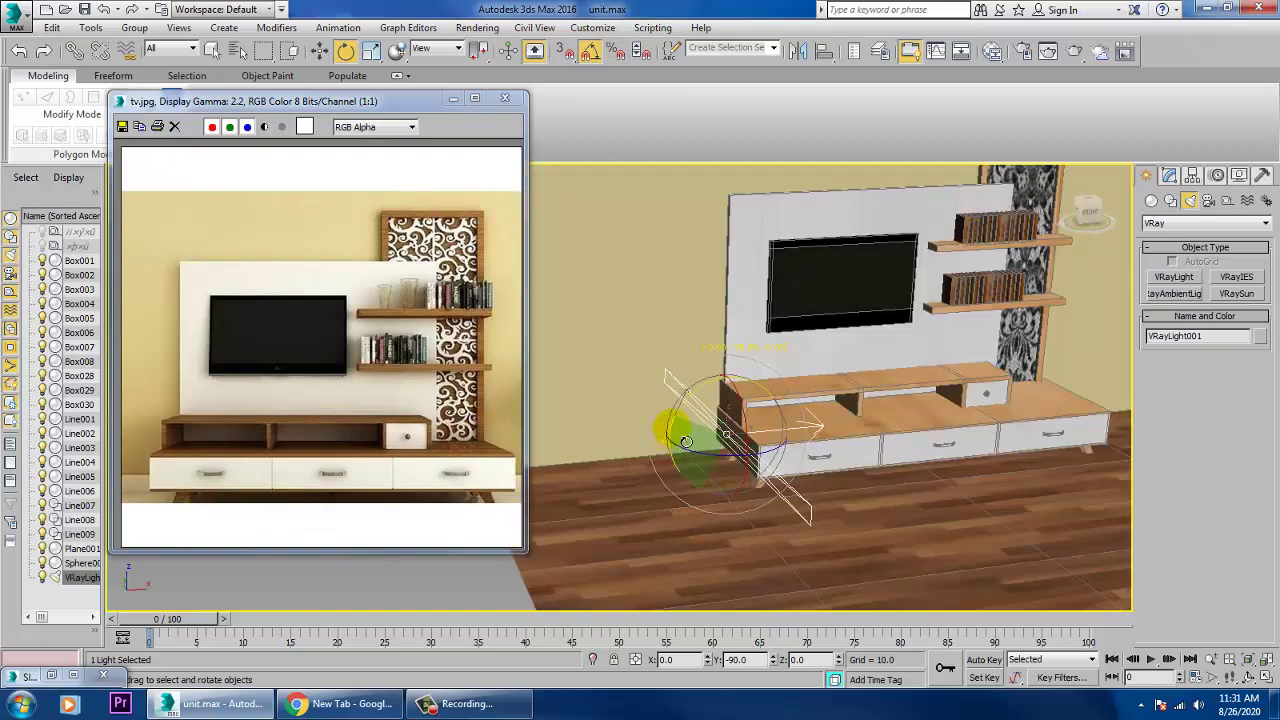
drag(754, 424, 754, 432)
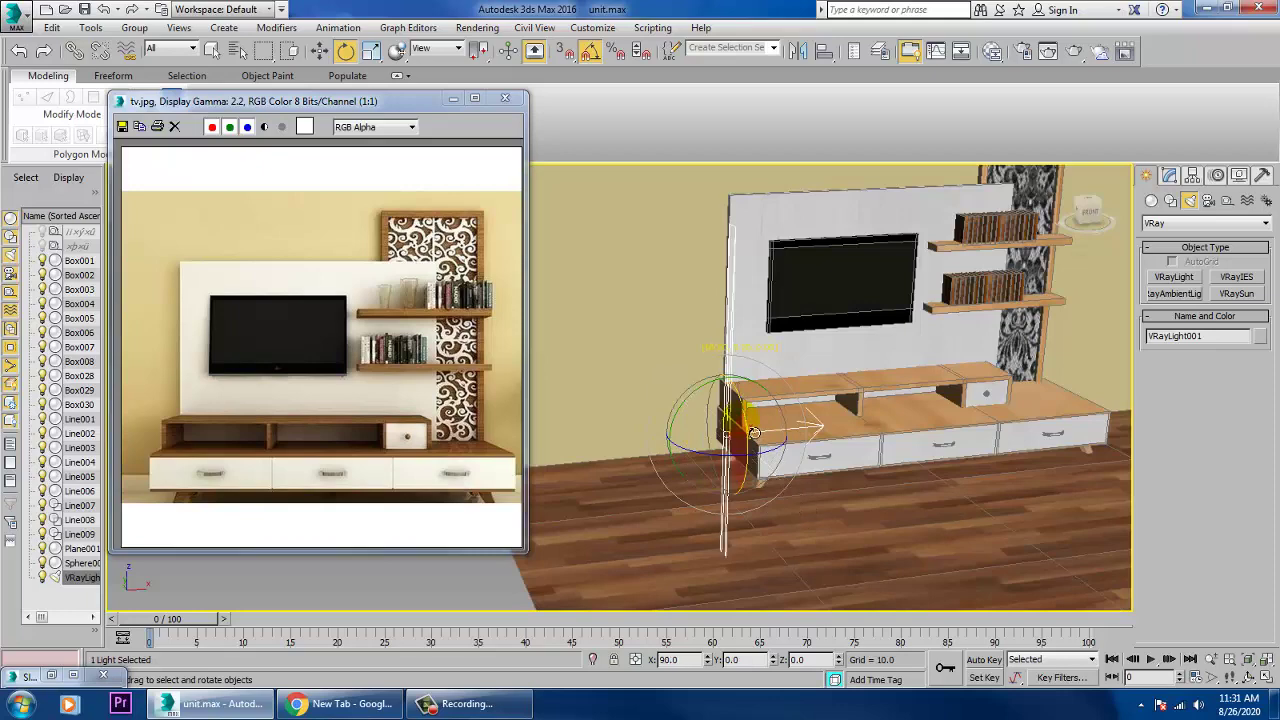
- Move the upright light beside the TV unit
alt+middle_drag(771, 457, 729, 455)
key(w)
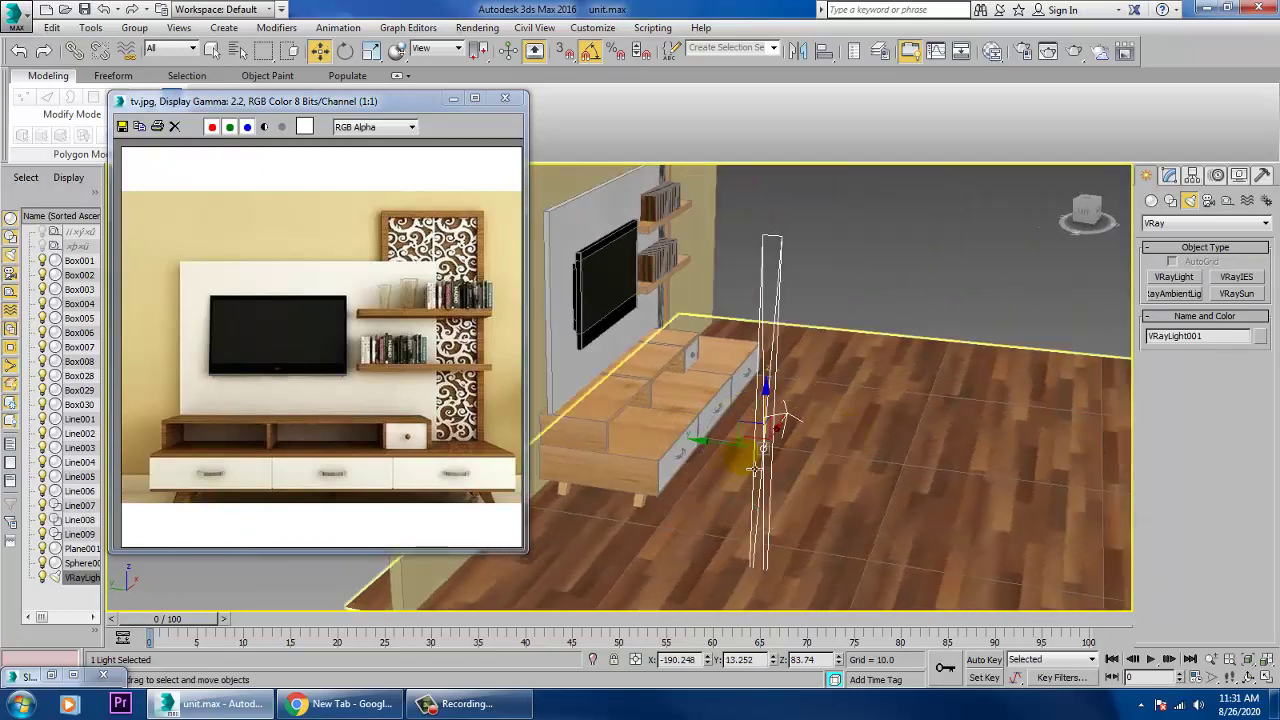
drag(729, 455, 519, 425)
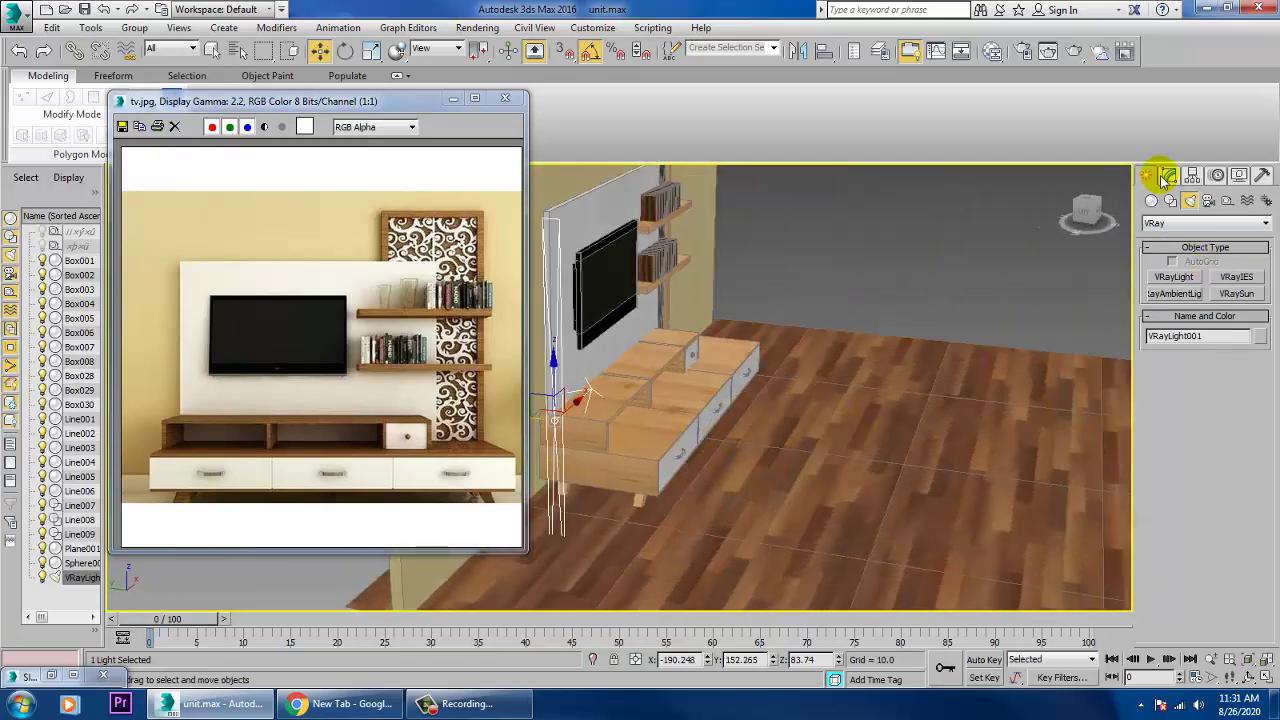
click(1168, 176)
alt+middle_drag(1005, 278, 875, 405)
- Stretch VRayLight001 much larger and move it further left of the TV unit
key(r)
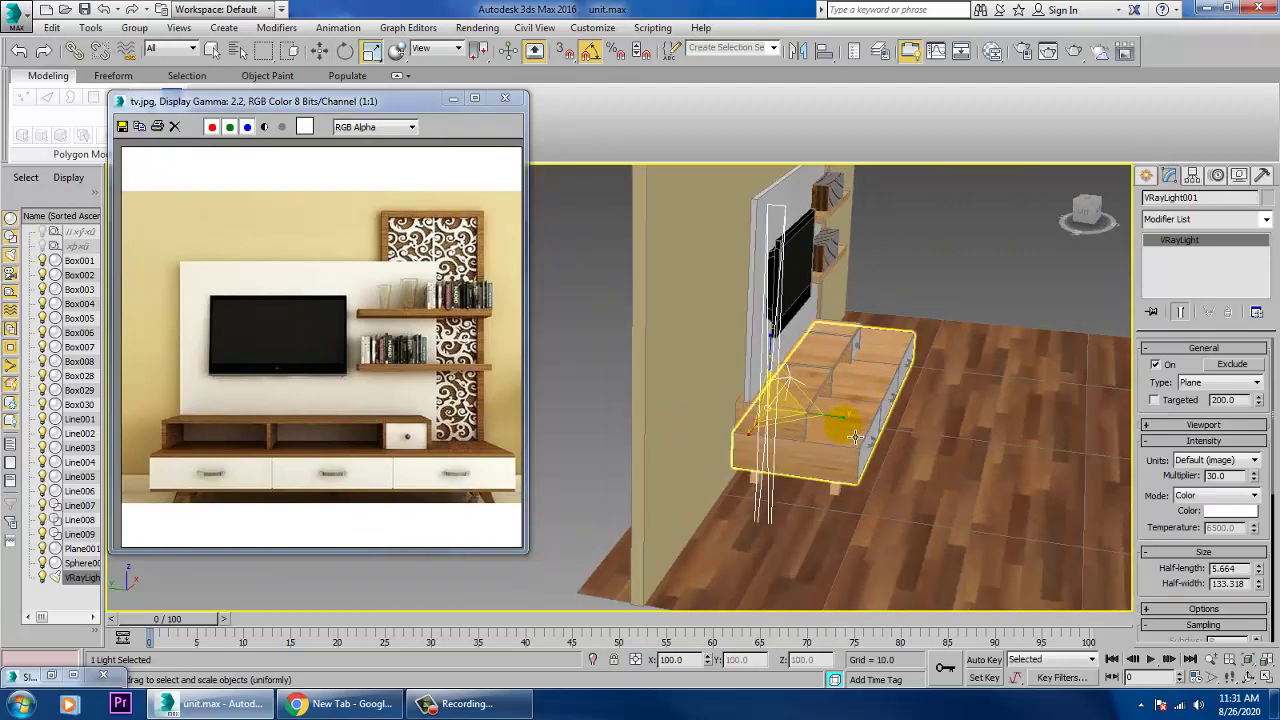
drag(855, 437, 1251, 457)
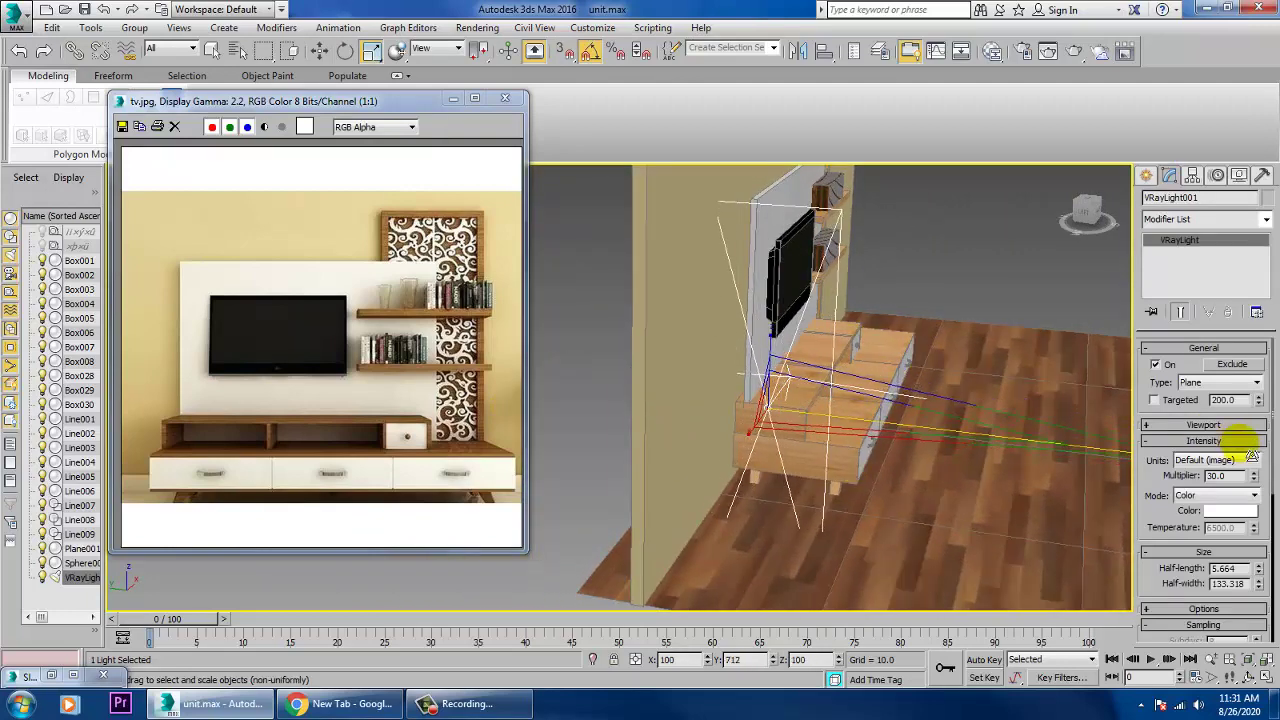
key(w)
alt+middle_drag(829, 380, 788, 403)
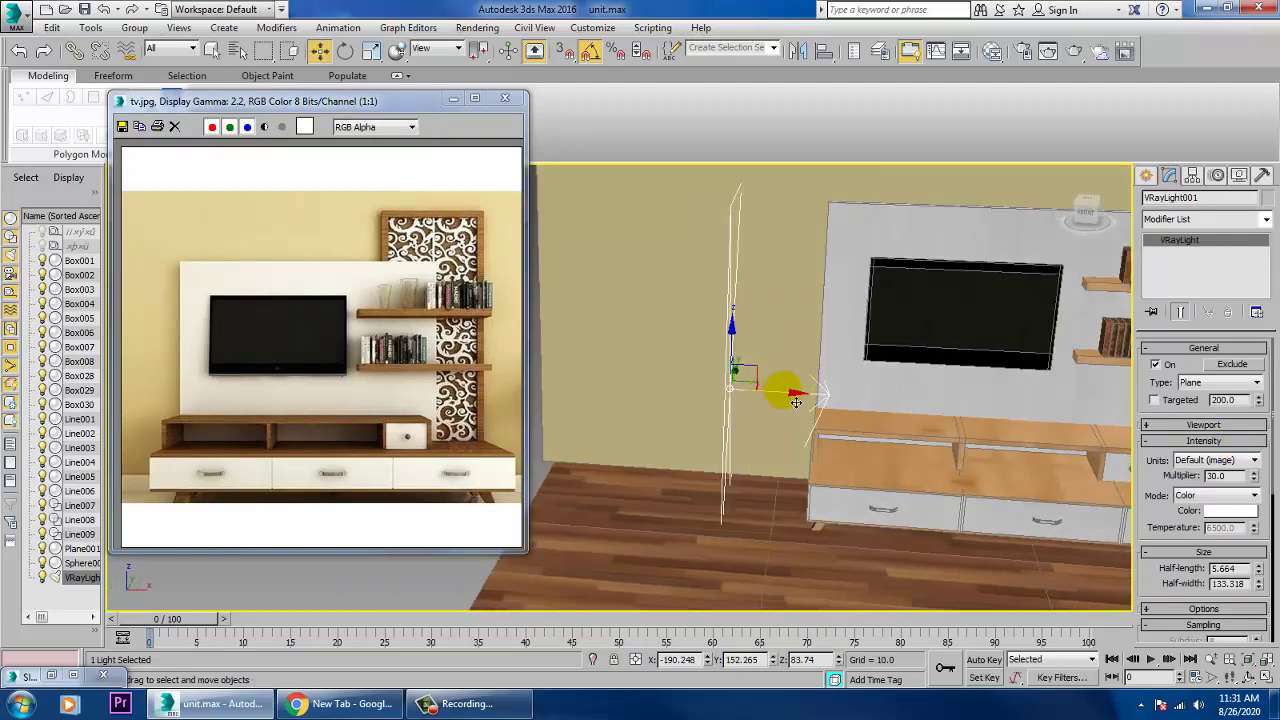
drag(795, 401, 659, 376)
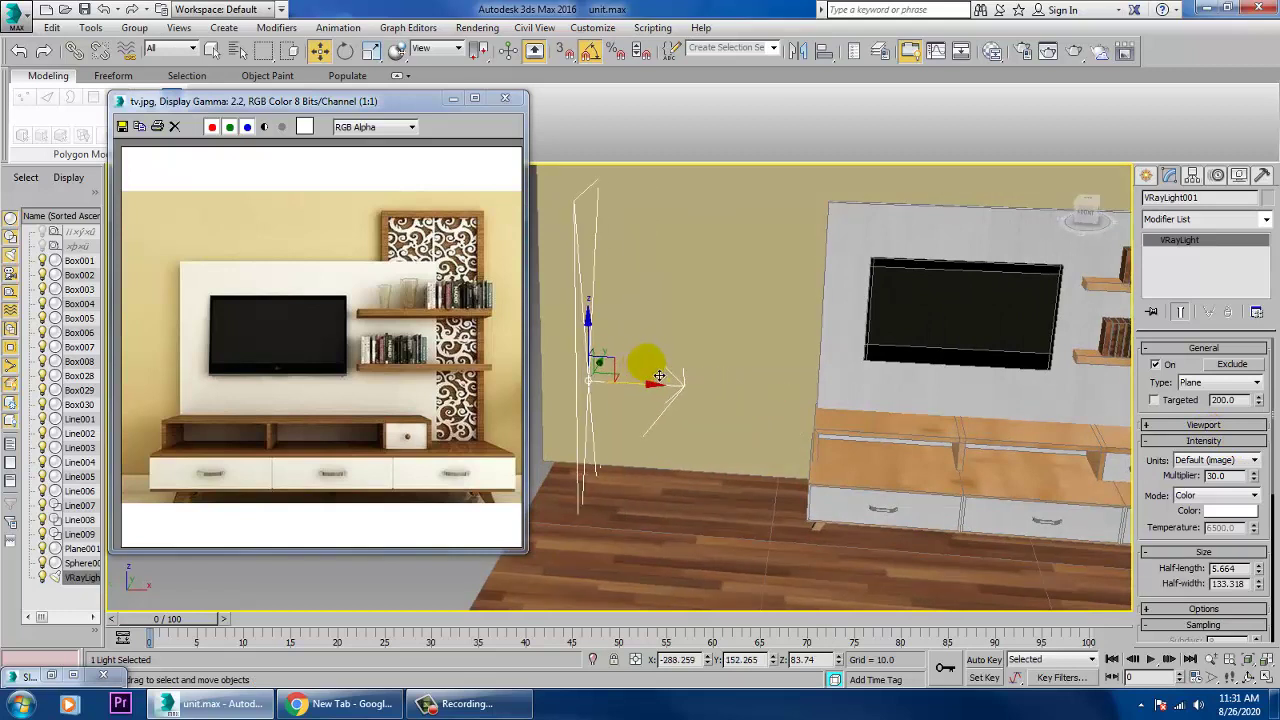
click(1251, 478)
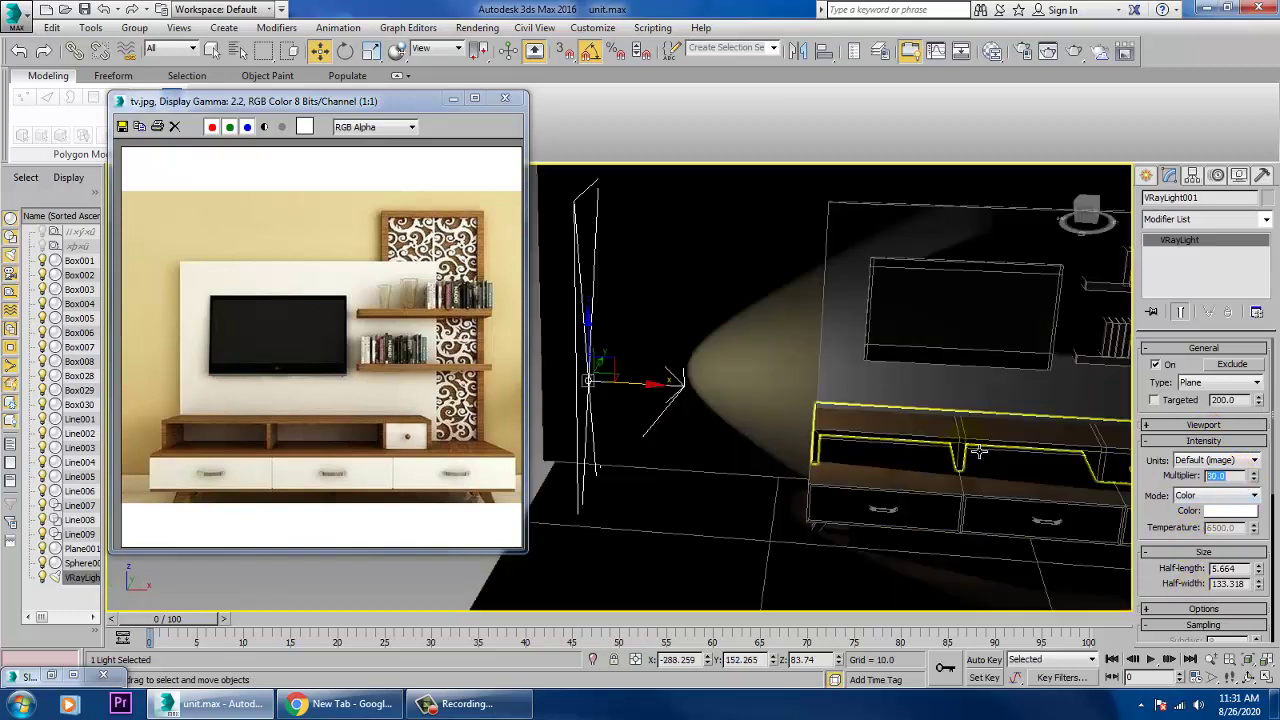
- Lower VRayLight001's multiplier to 3.0, tint it pale bluish white, and make it double-sided
text(5)
key(Return)
click(1238, 510)
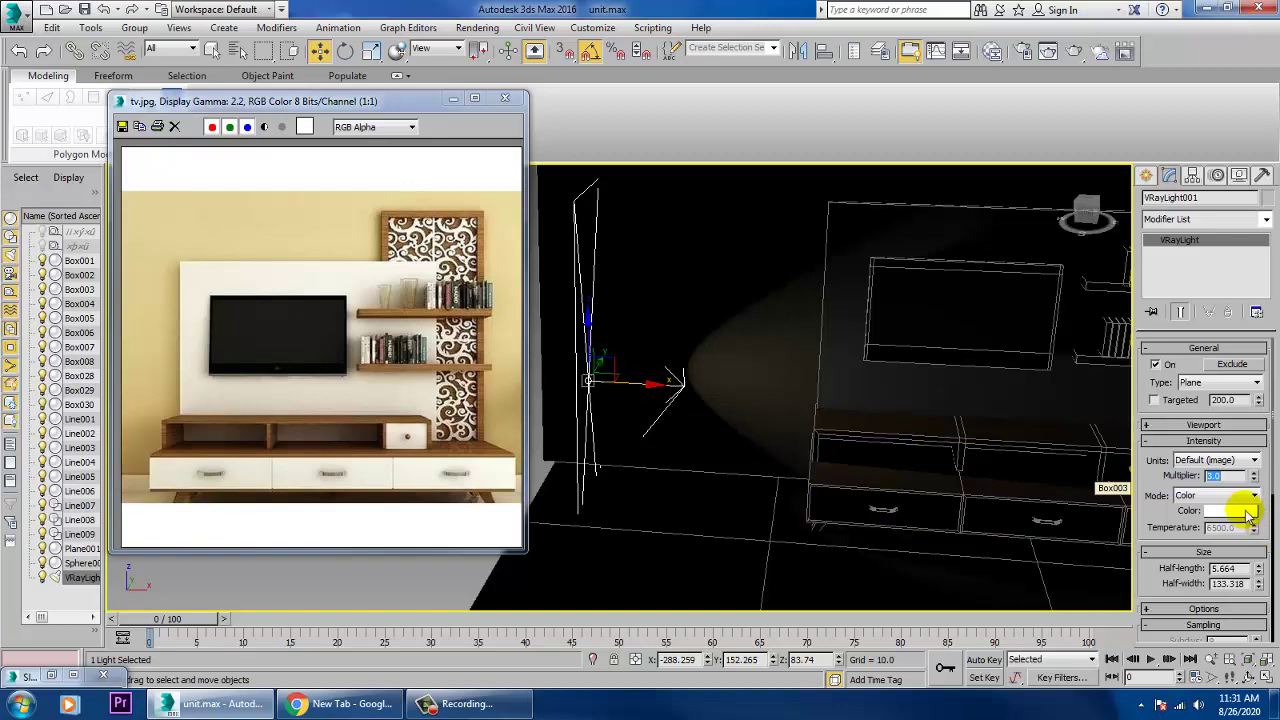
click(400, 180)
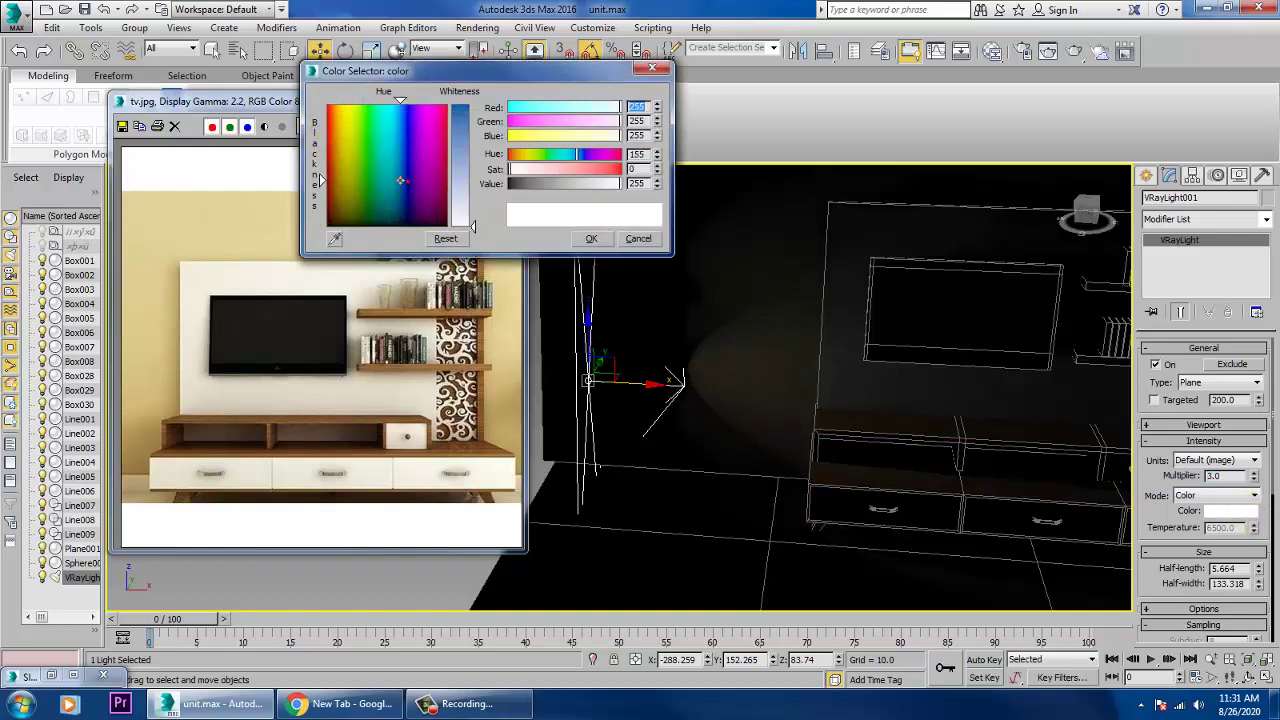
click(469, 197)
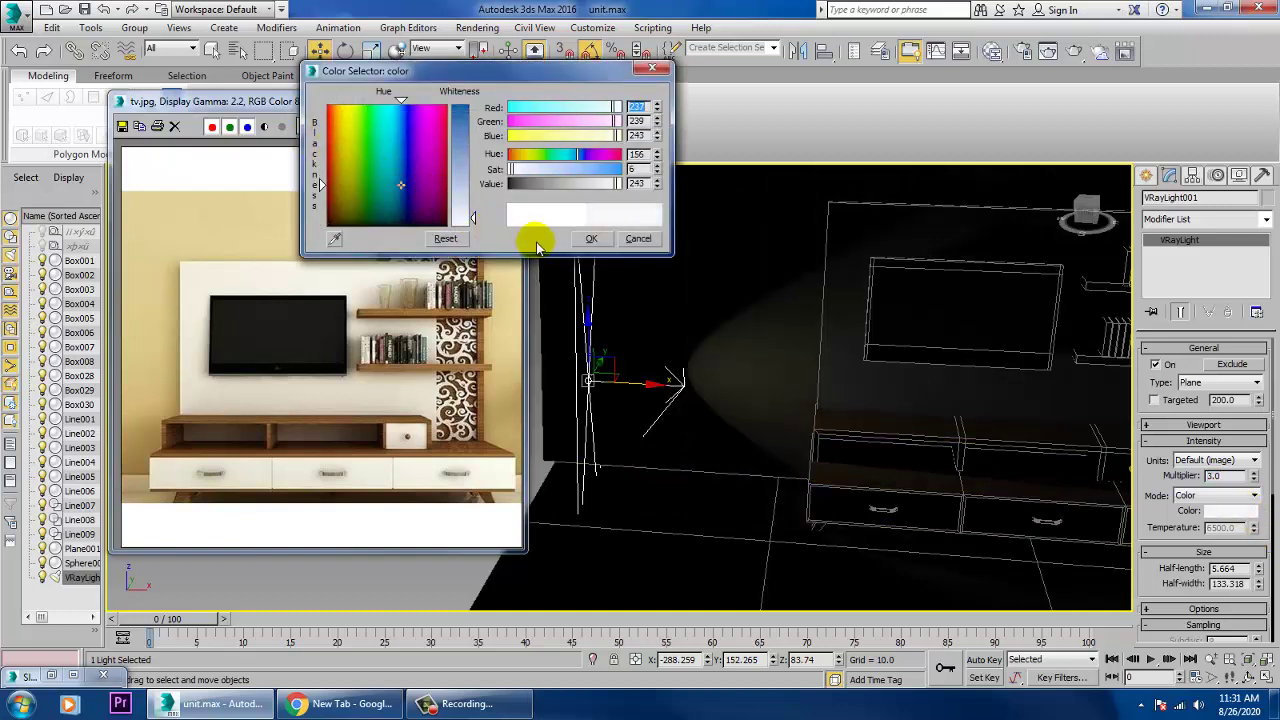
click(588, 239)
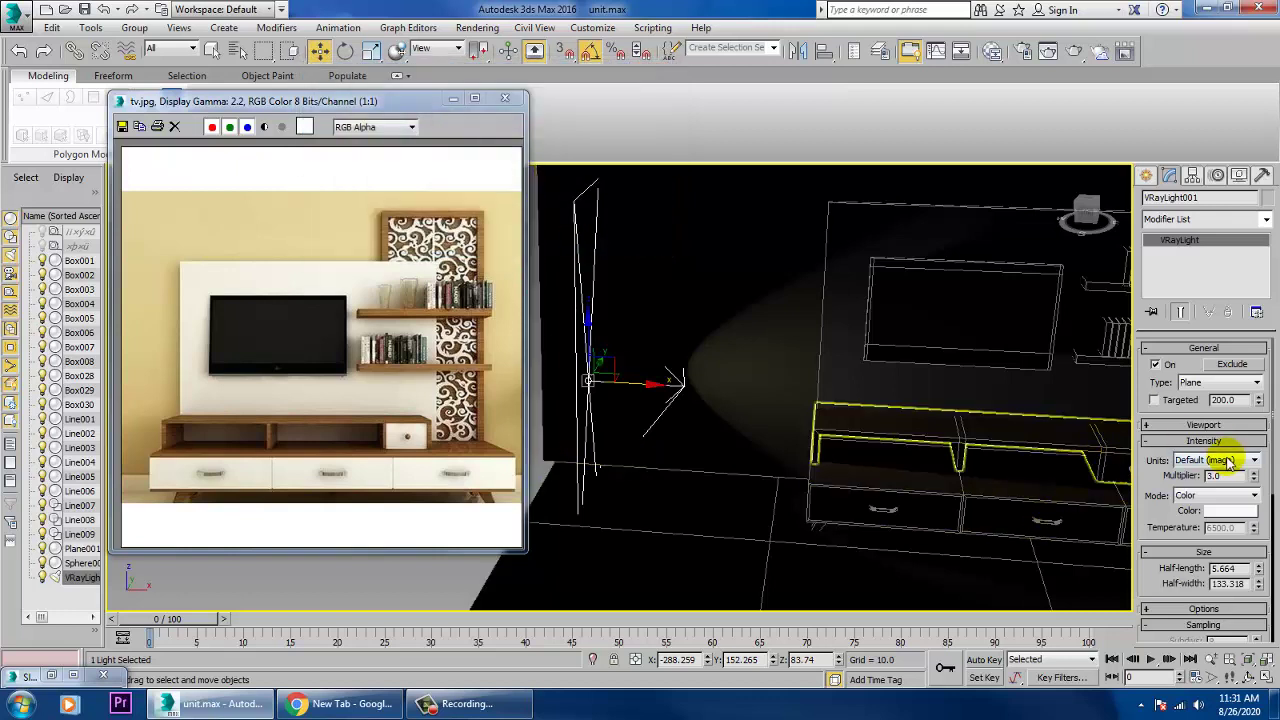
click(1174, 609)
click(1172, 519)
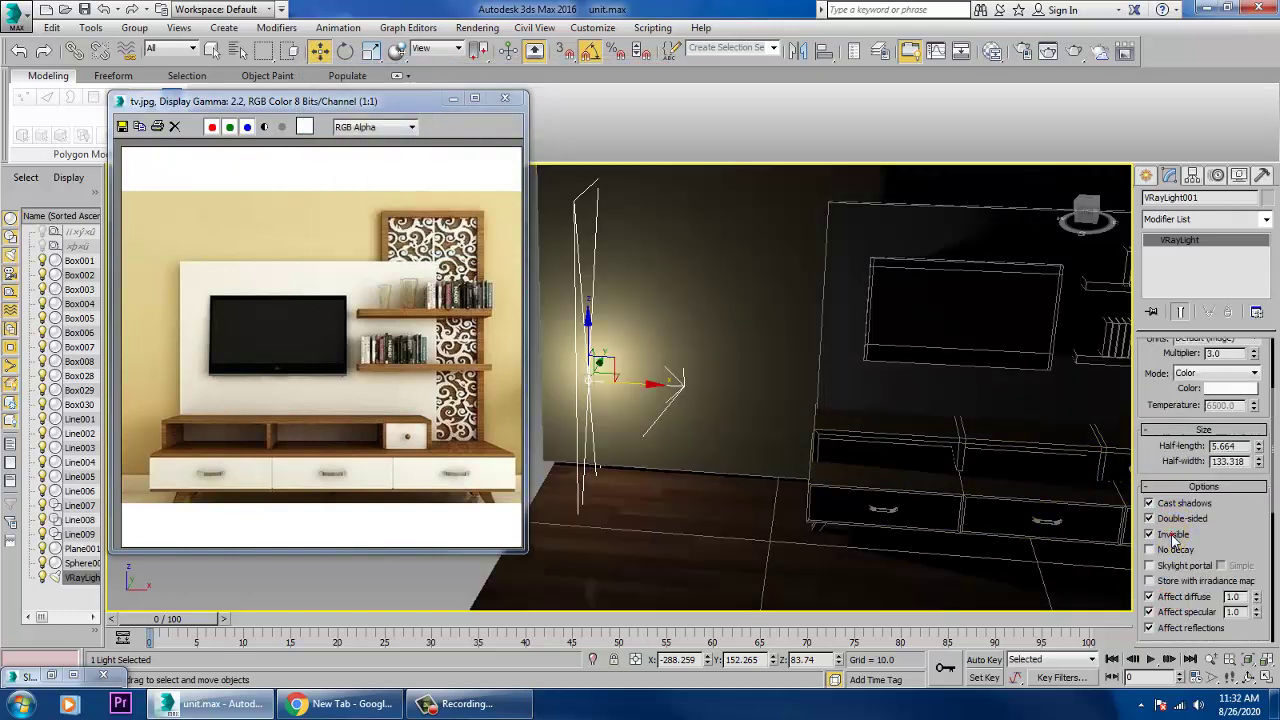
- Turn on No decay for the light and raise it higher above the floor
click(1175, 551)
alt+middle_drag(811, 351, 876, 324)
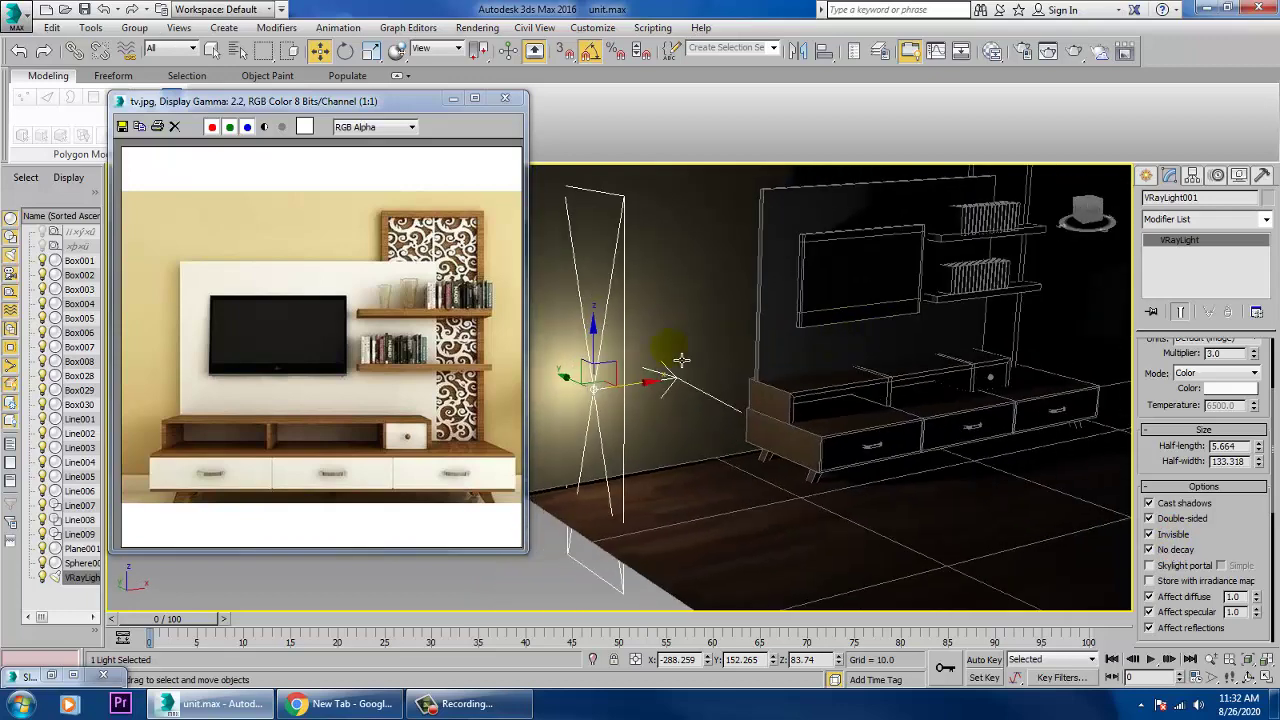
mouse_move(674, 360)
alt+middle_down()
mouse_move(874, 363)
mouse_move(574, 441)
mouse_move(606, 374)
mouse_move(679, 357)
alt+middle_up()
drag(679, 357, 748, 326)
alt+middle_drag(748, 326, 730, 373)
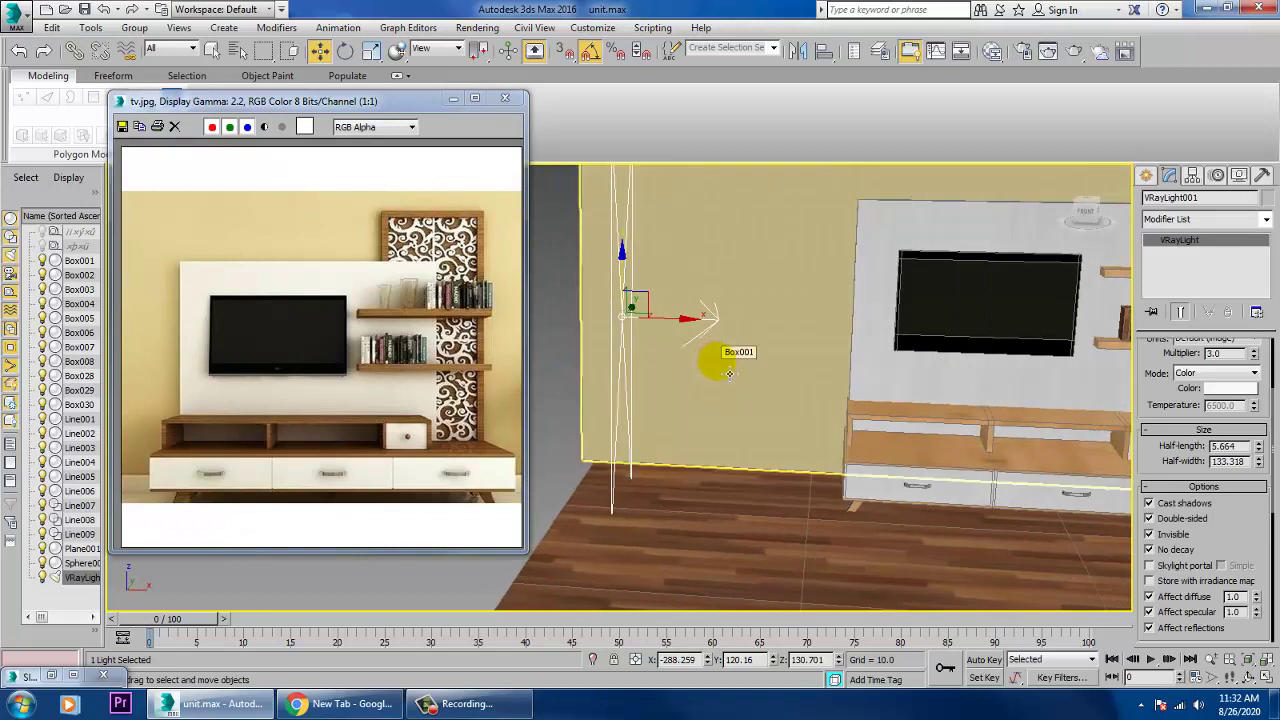
- Make the light targeted, aim its target down at the cabinet, and open Render Setup
key(ctrl+l)
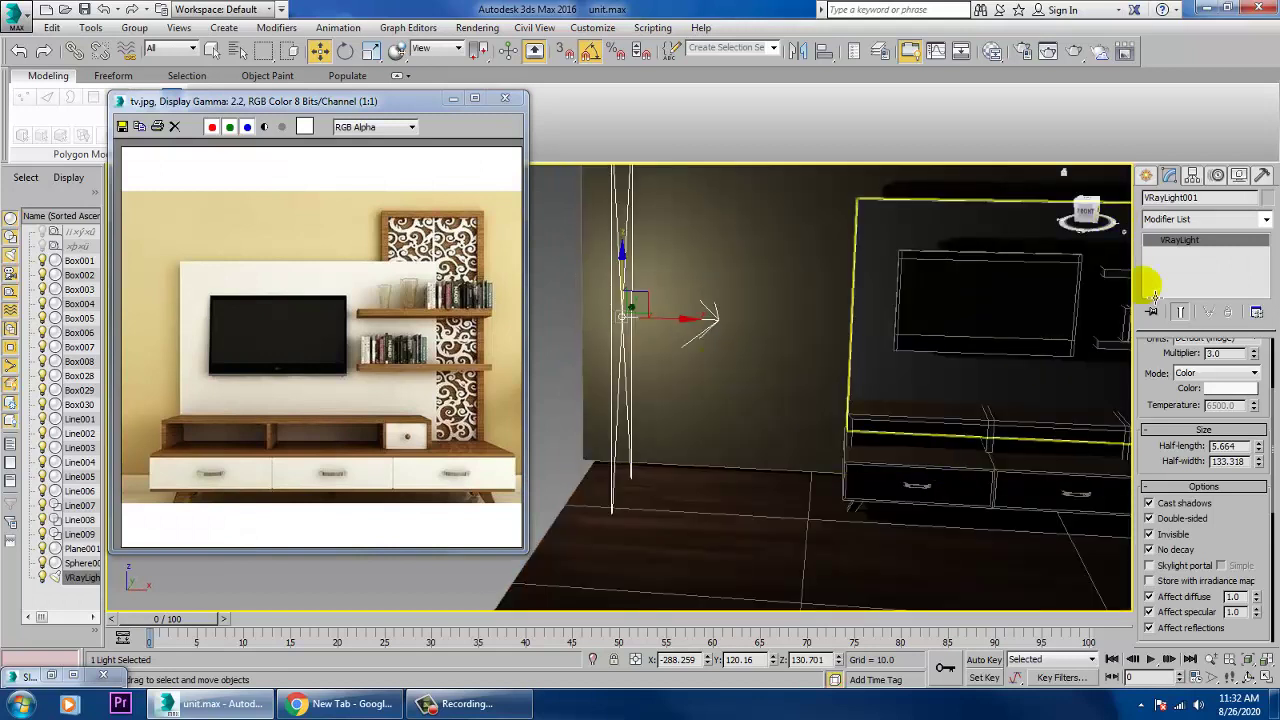
scroll(1182, 430, up, 3)
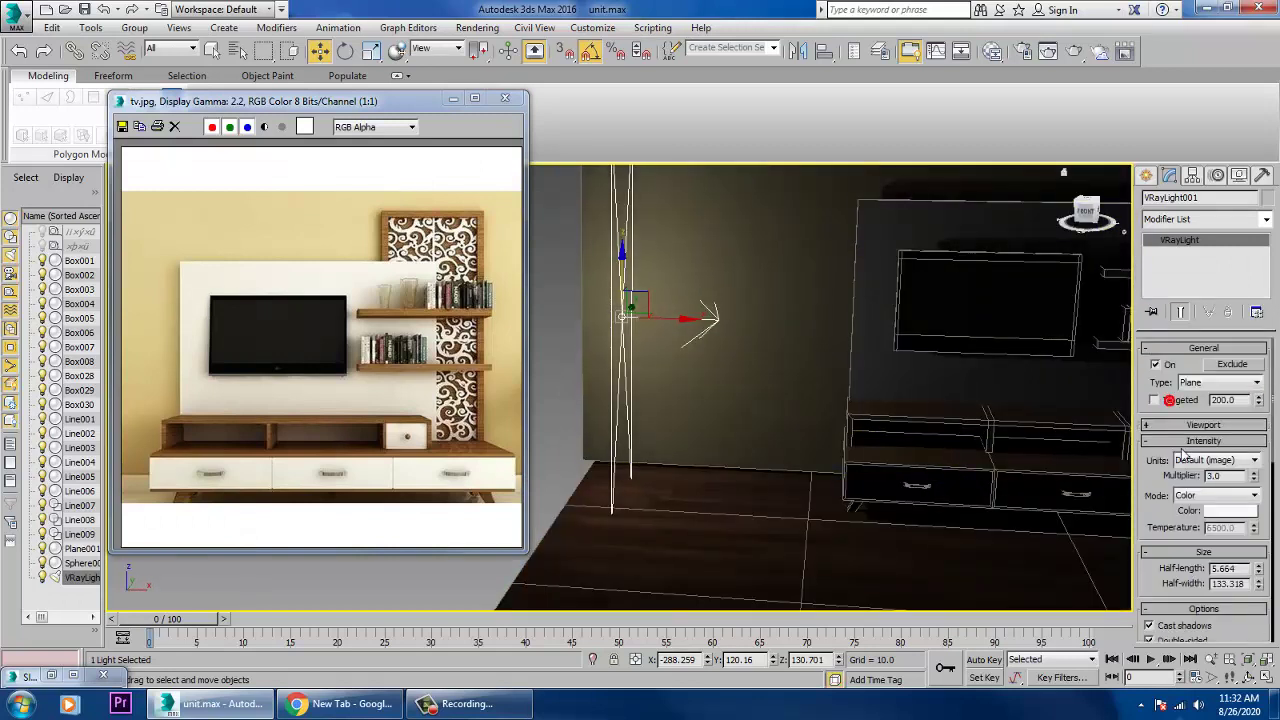
click(1156, 400)
click(921, 327)
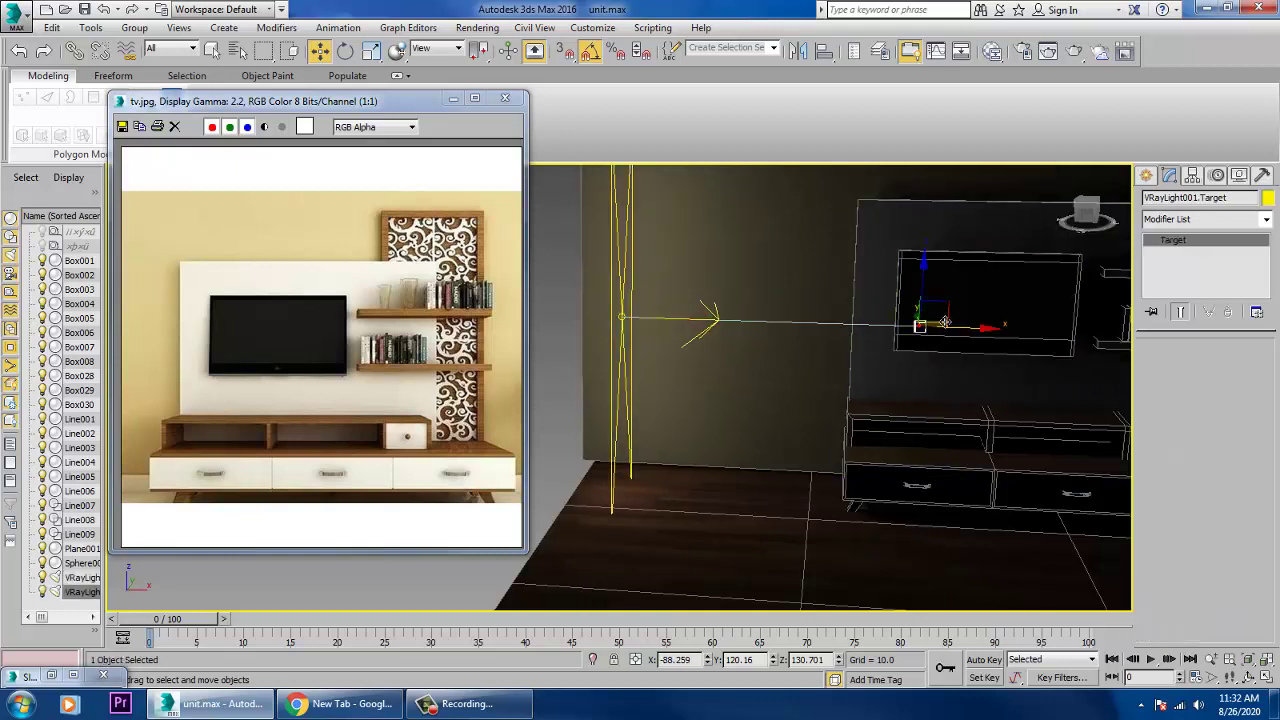
drag(944, 321, 1007, 428)
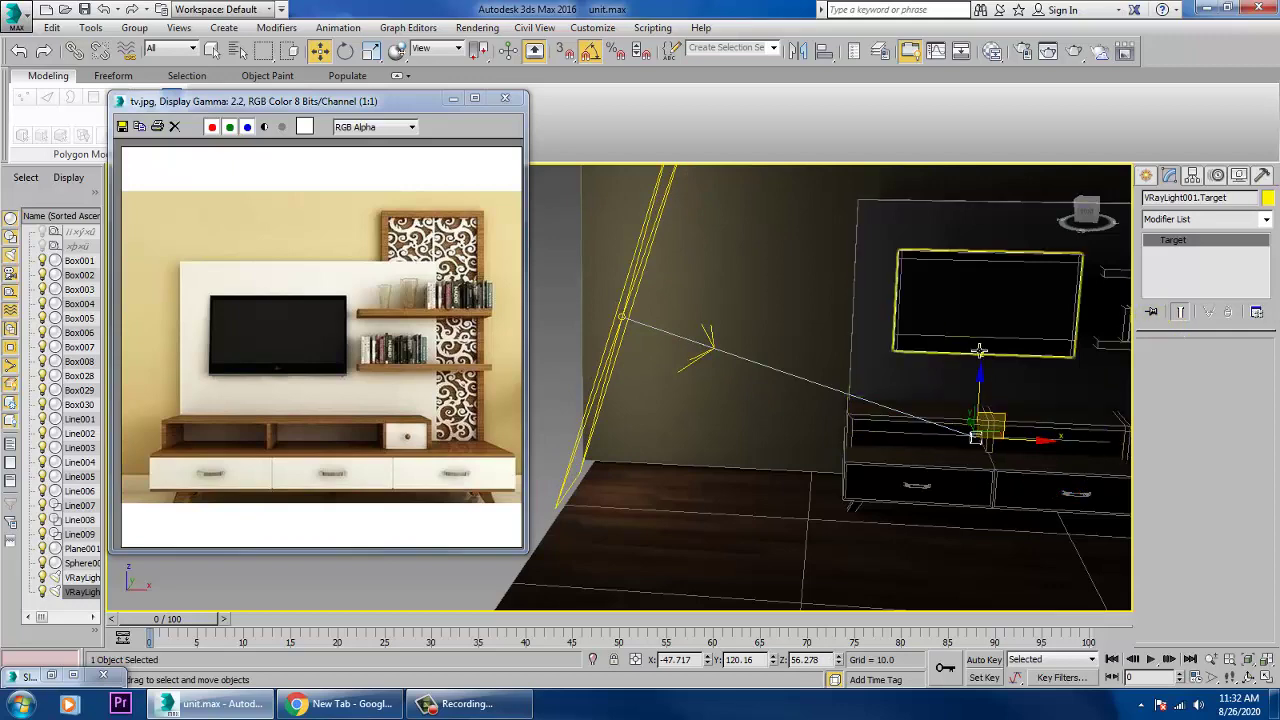
mouse_move(897, 363)
alt+middle_down()
mouse_move(936, 347)
mouse_move(860, 358)
alt+middle_up()
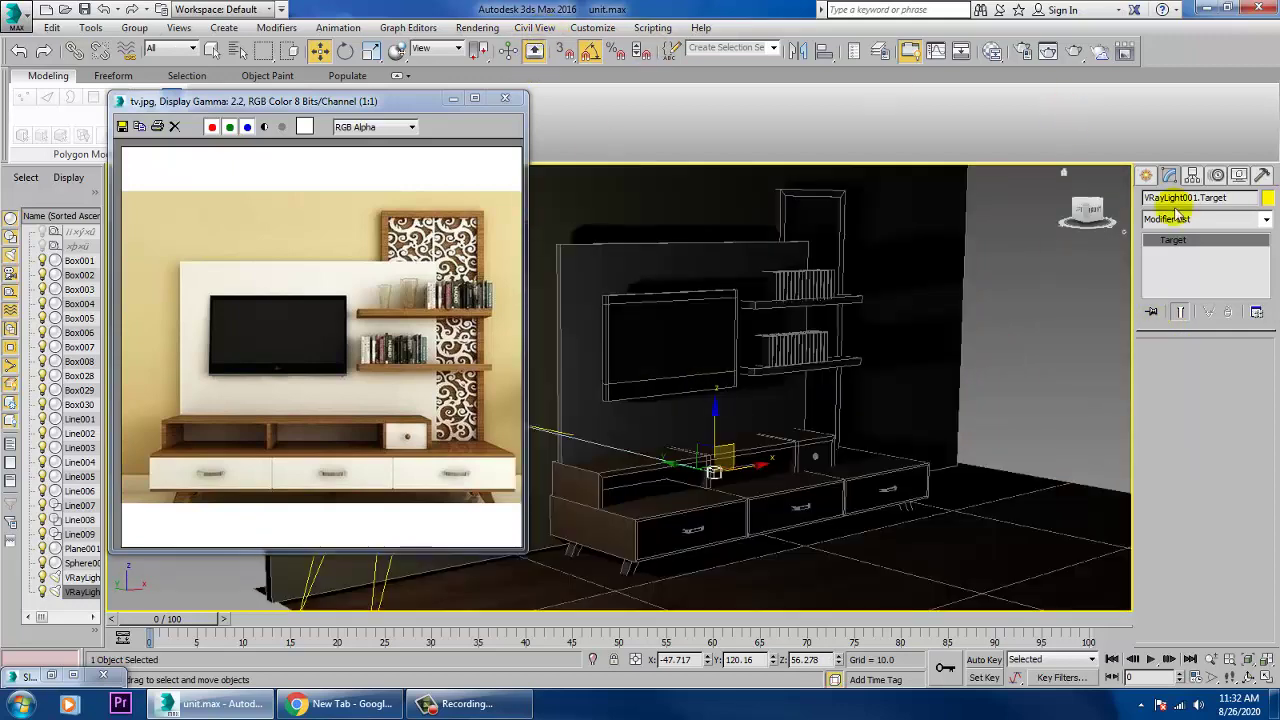
click(477, 27)
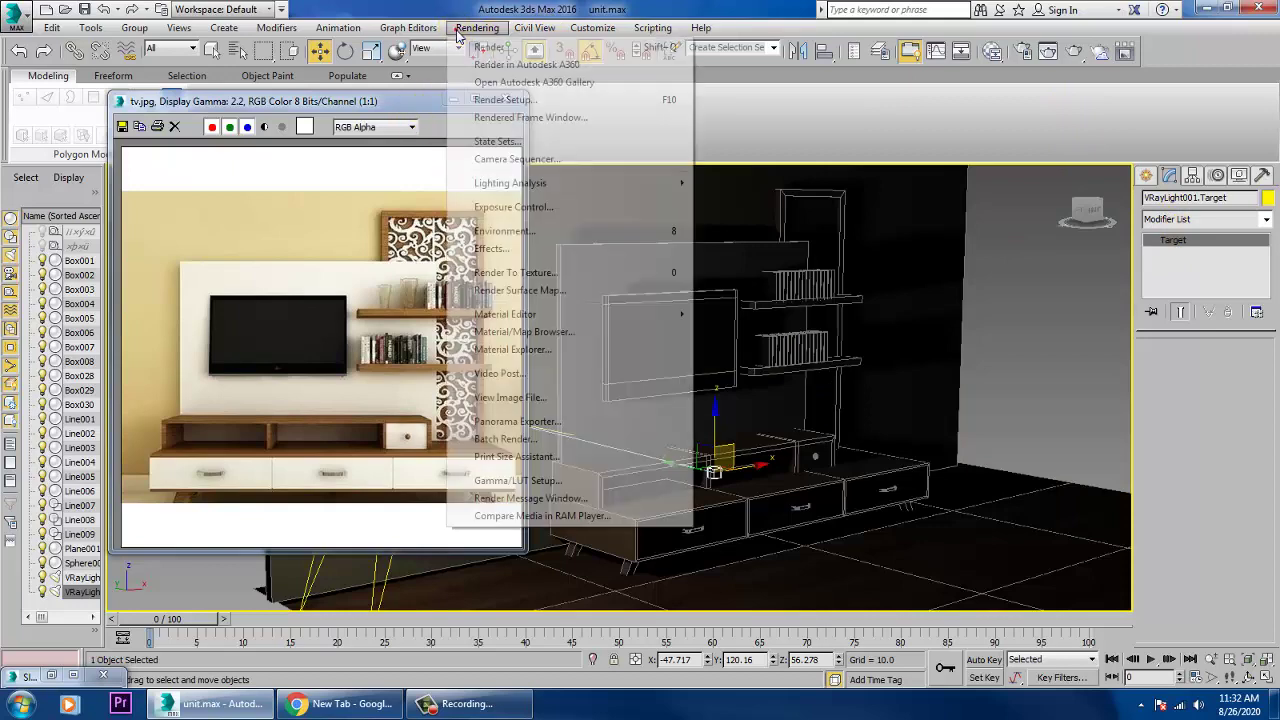
click(525, 100)
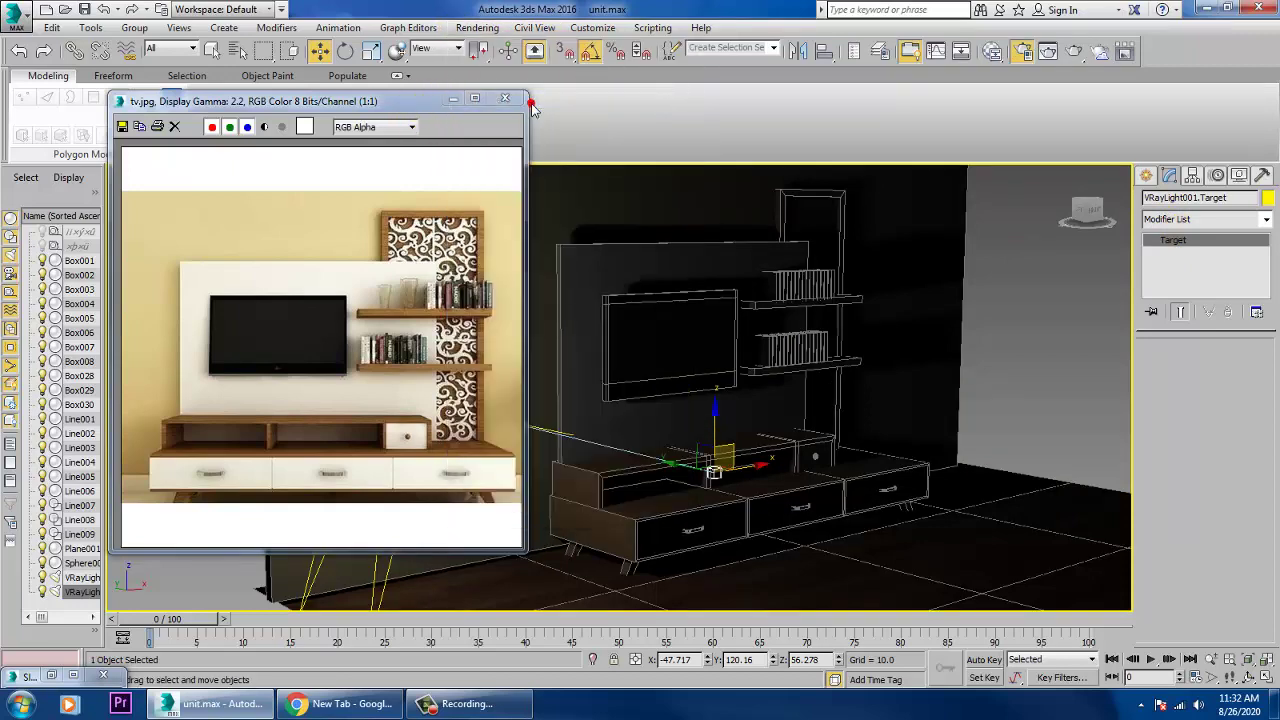
- Set the Mitchell-Netravali filter, Adaptive subdivision sampler and Exponential colour mapping in V-Ray
click(793, 195)
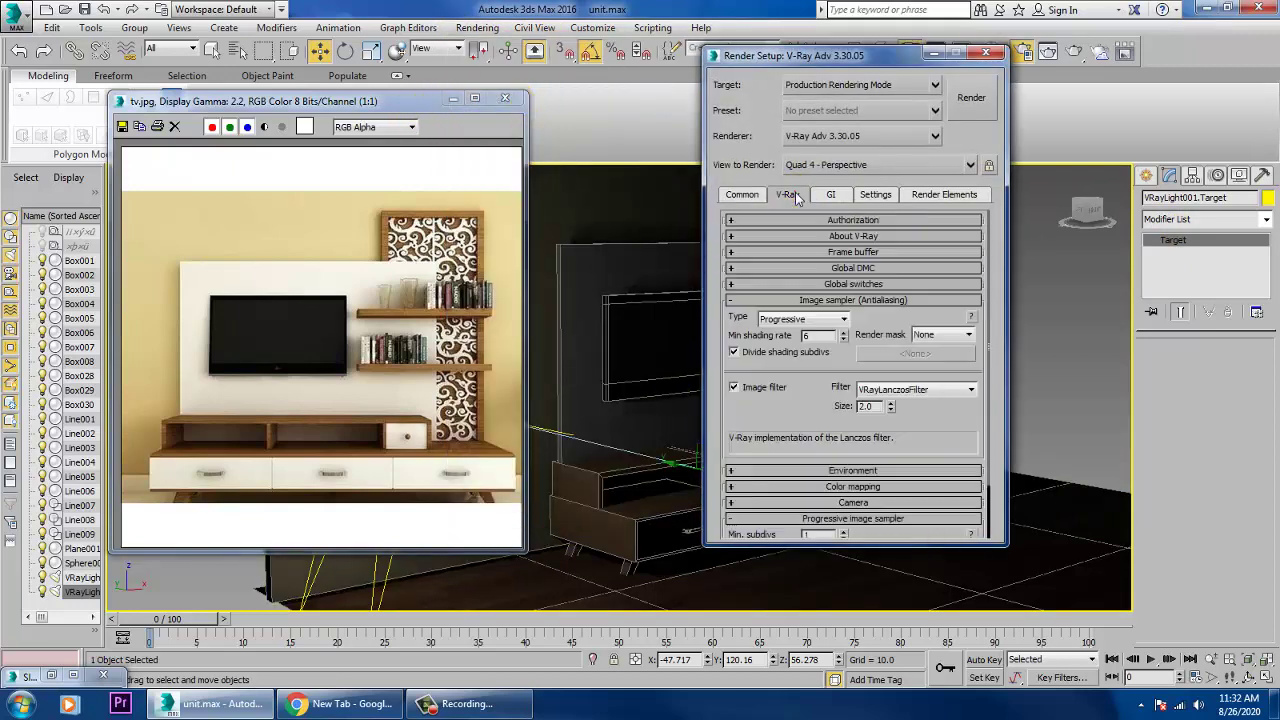
click(948, 390)
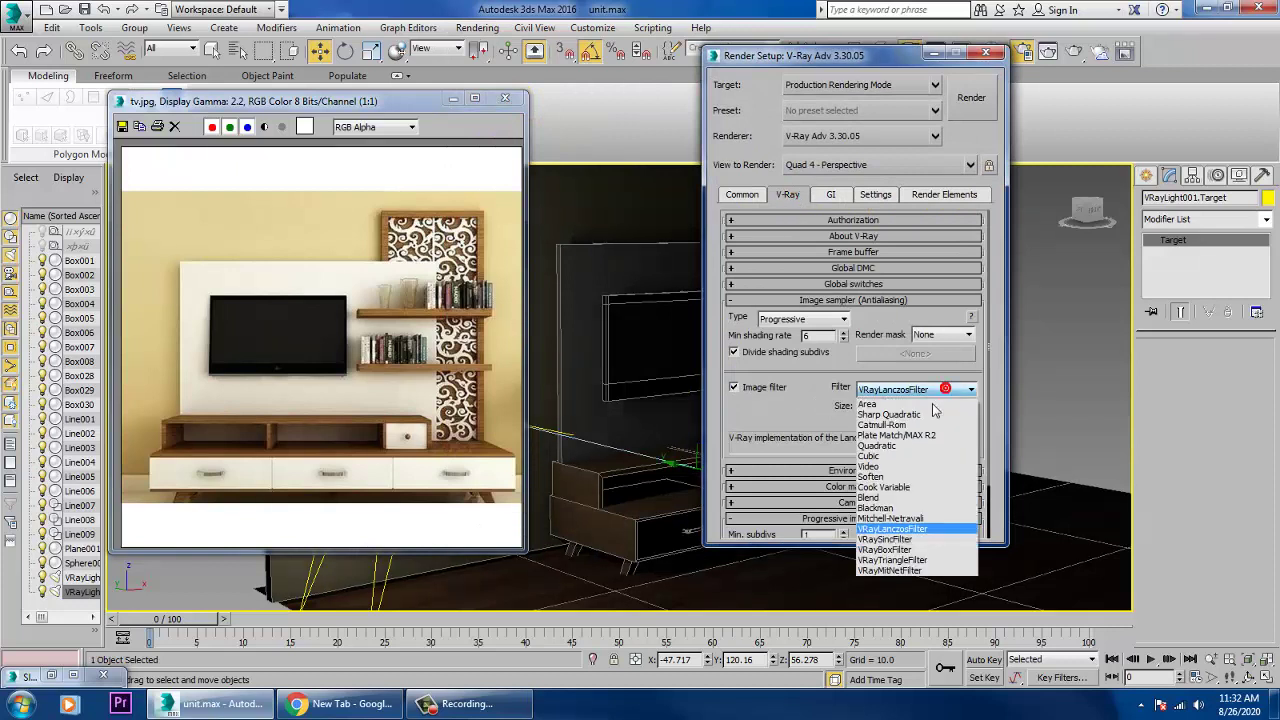
click(929, 519)
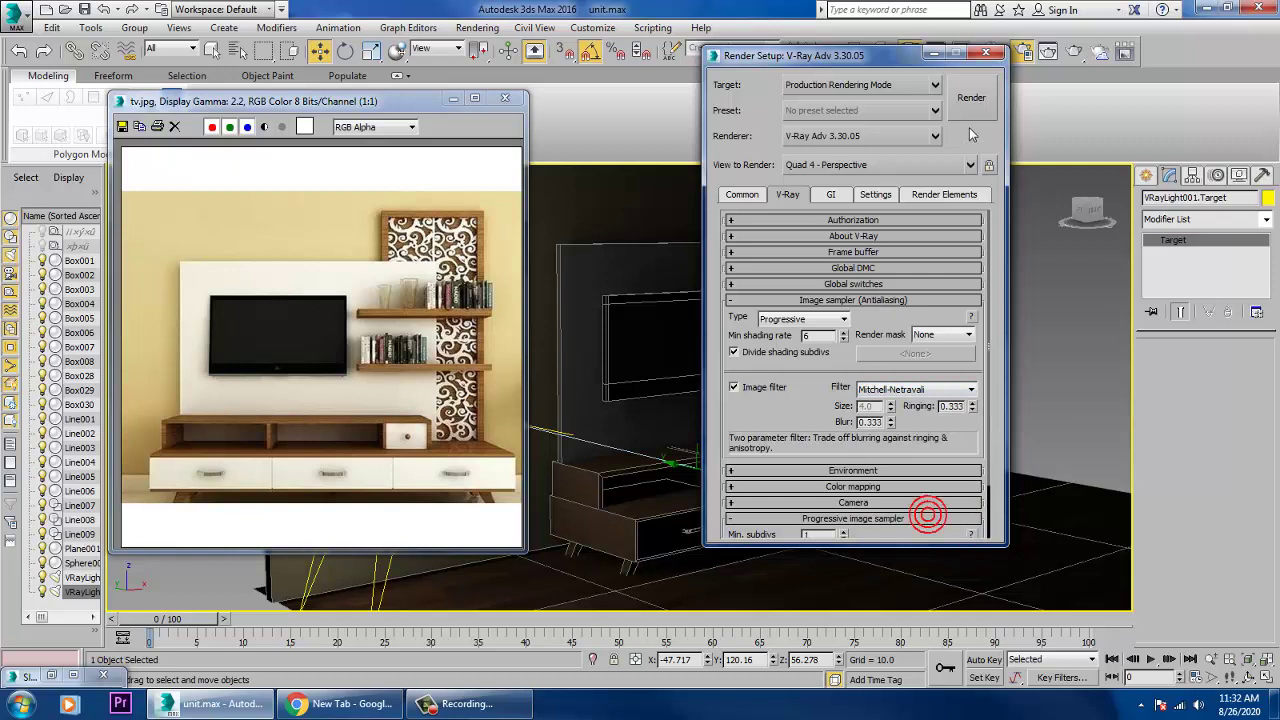
click(848, 284)
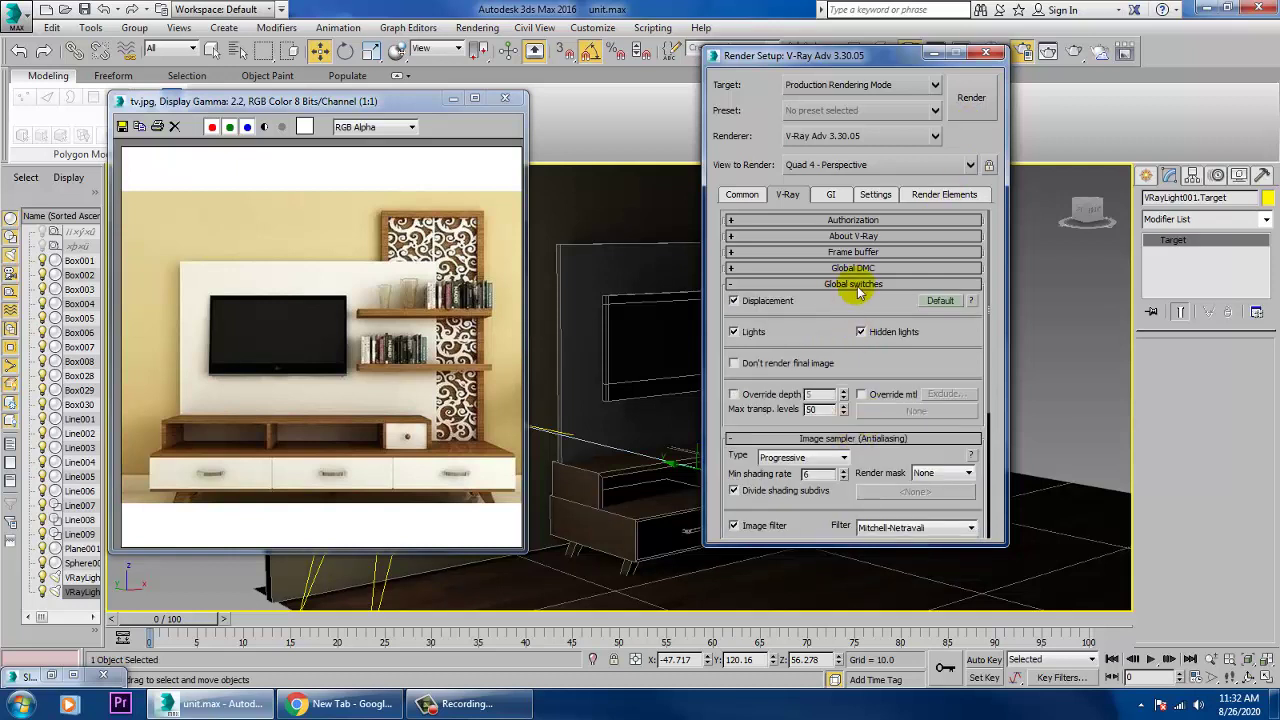
click(856, 268)
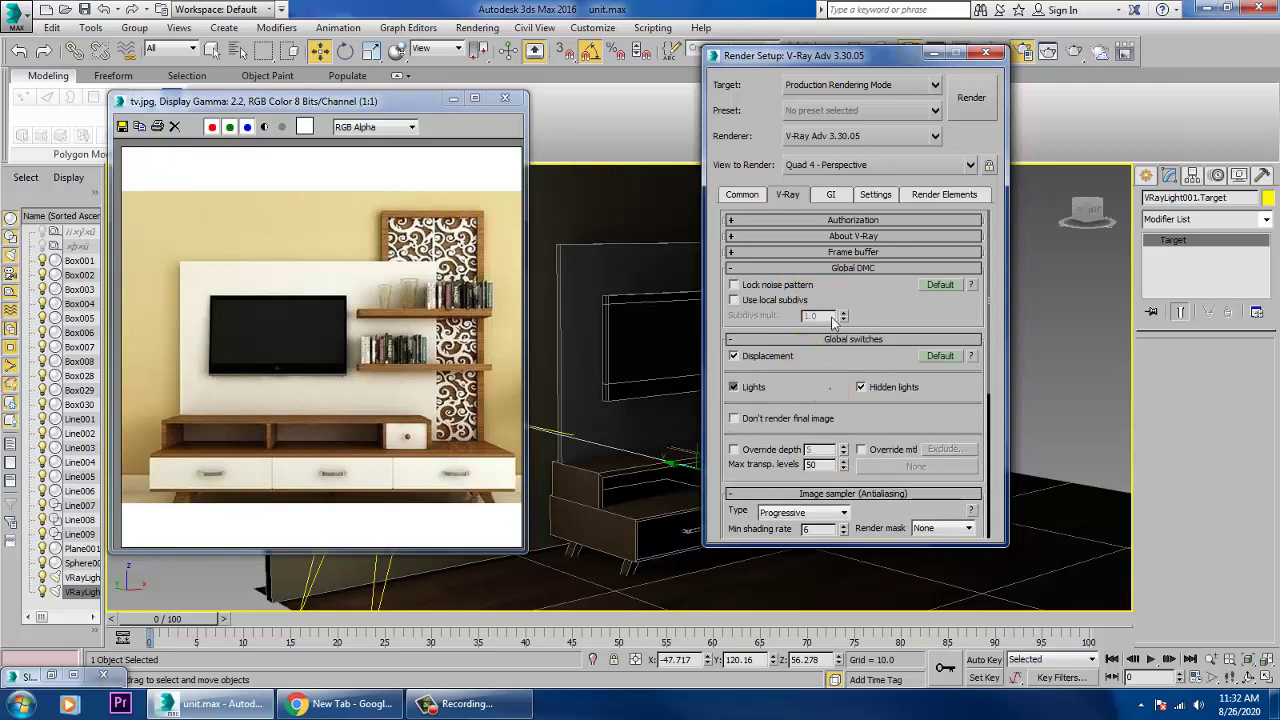
click(818, 513)
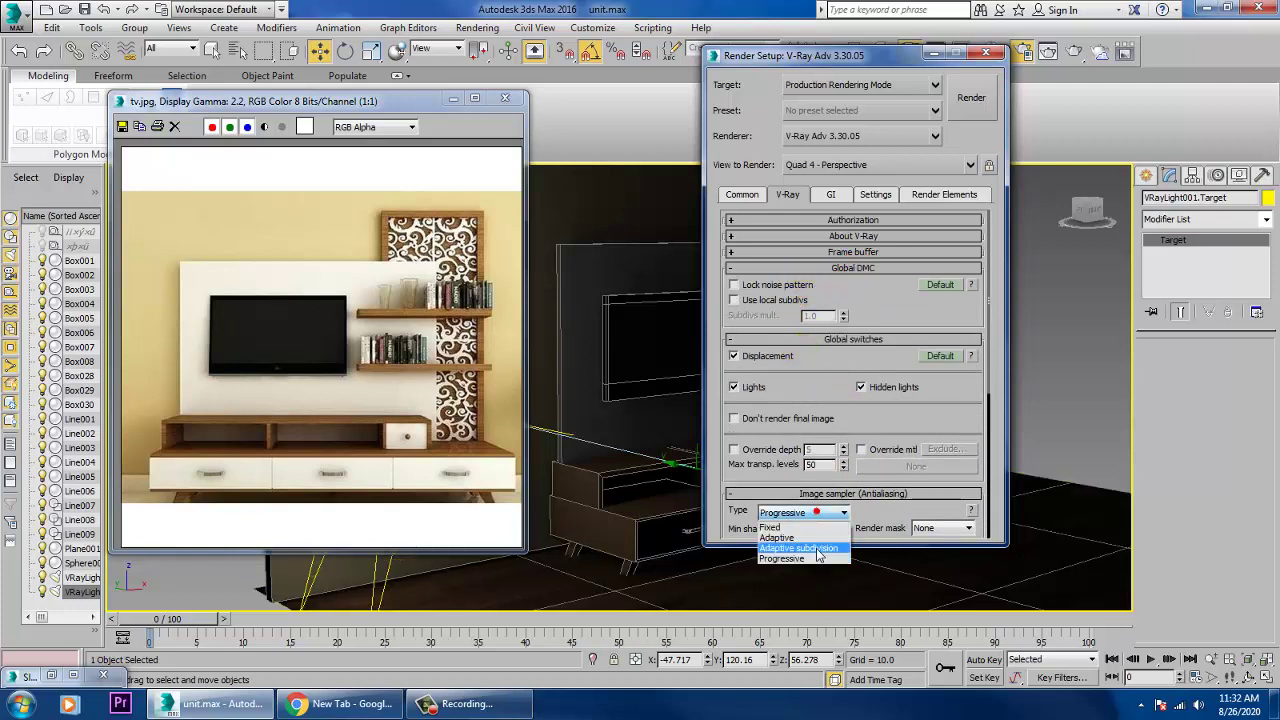
click(818, 549)
drag(900, 425, 906, 114)
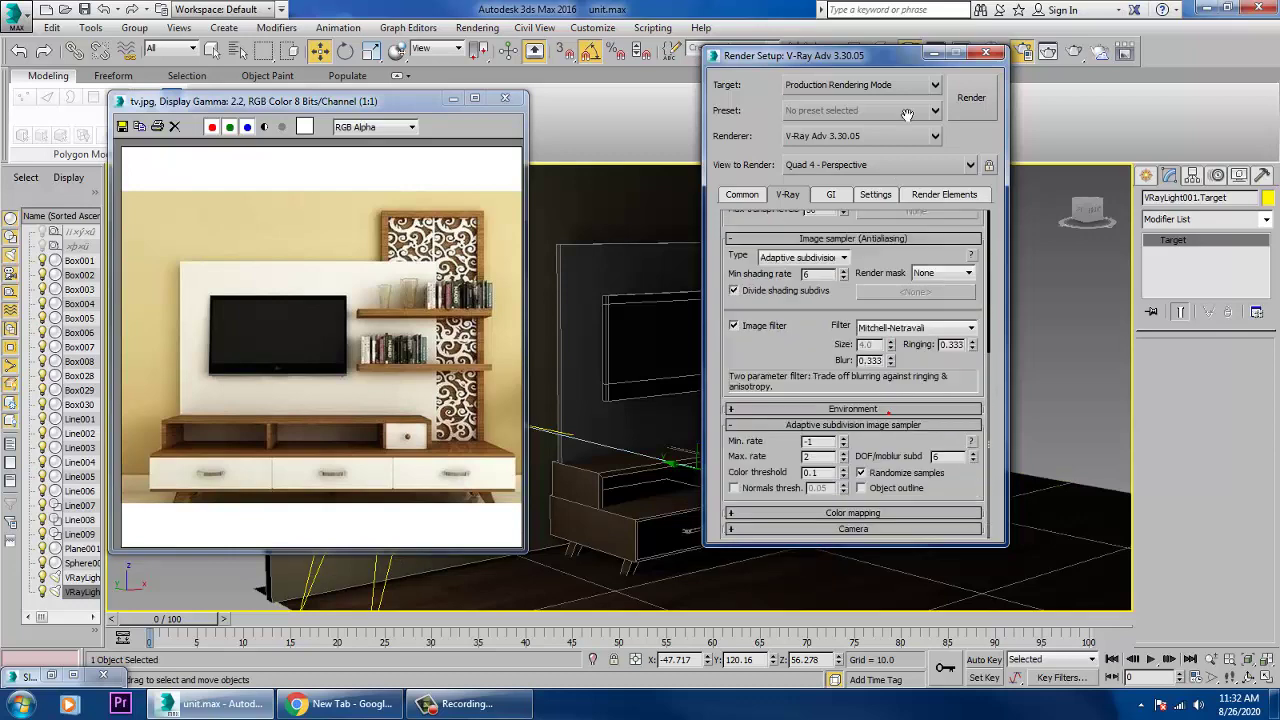
click(866, 514)
click(797, 502)
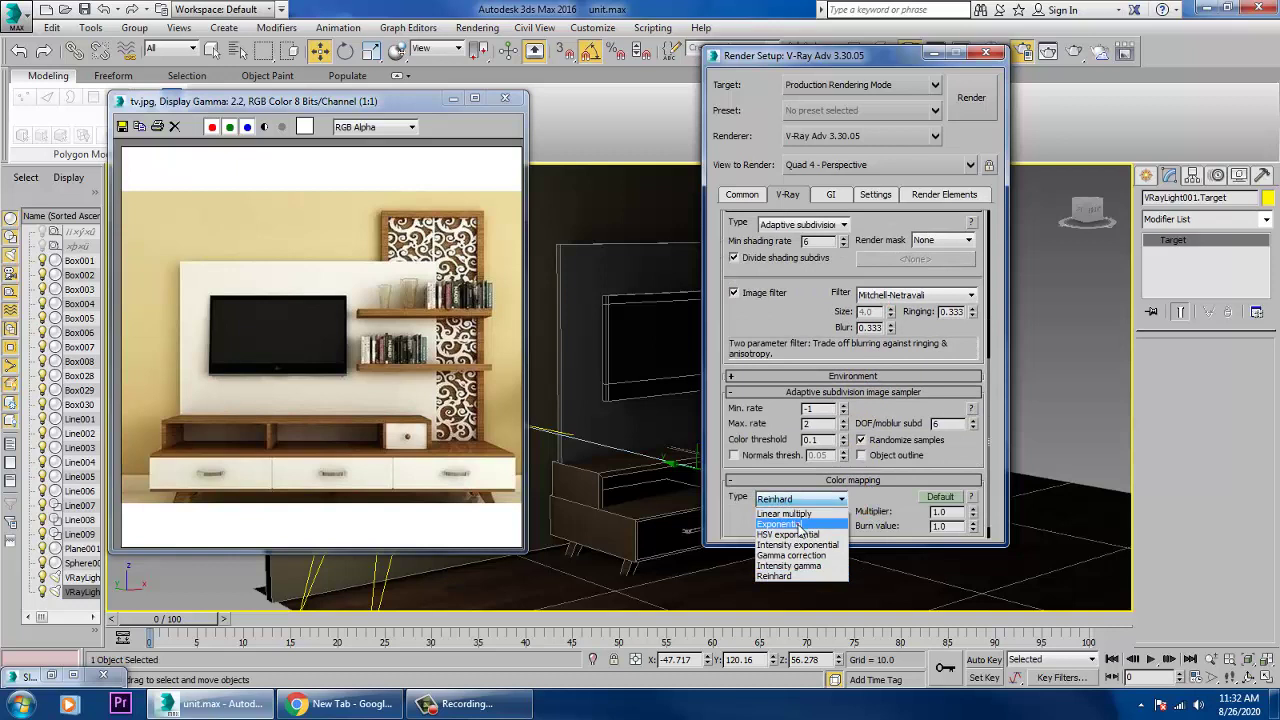
click(790, 524)
- Make Irradiance map the primary GI engine with the Medium preset
click(830, 196)
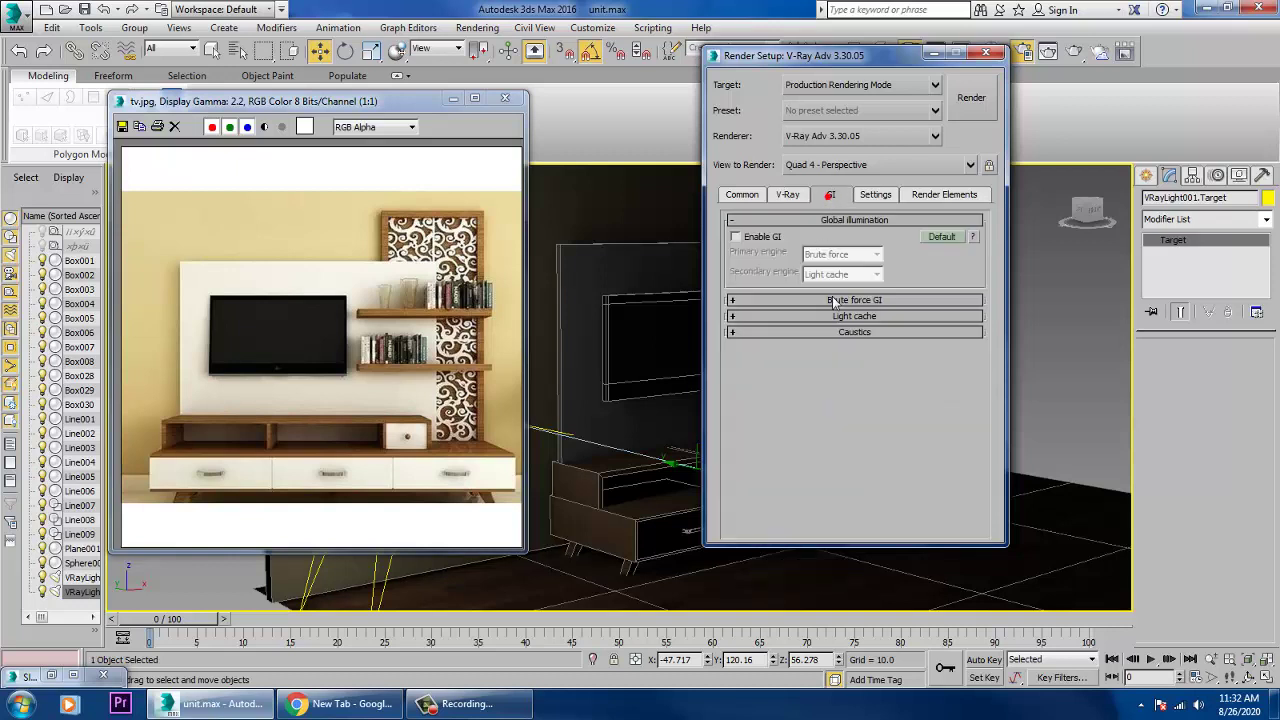
click(846, 257)
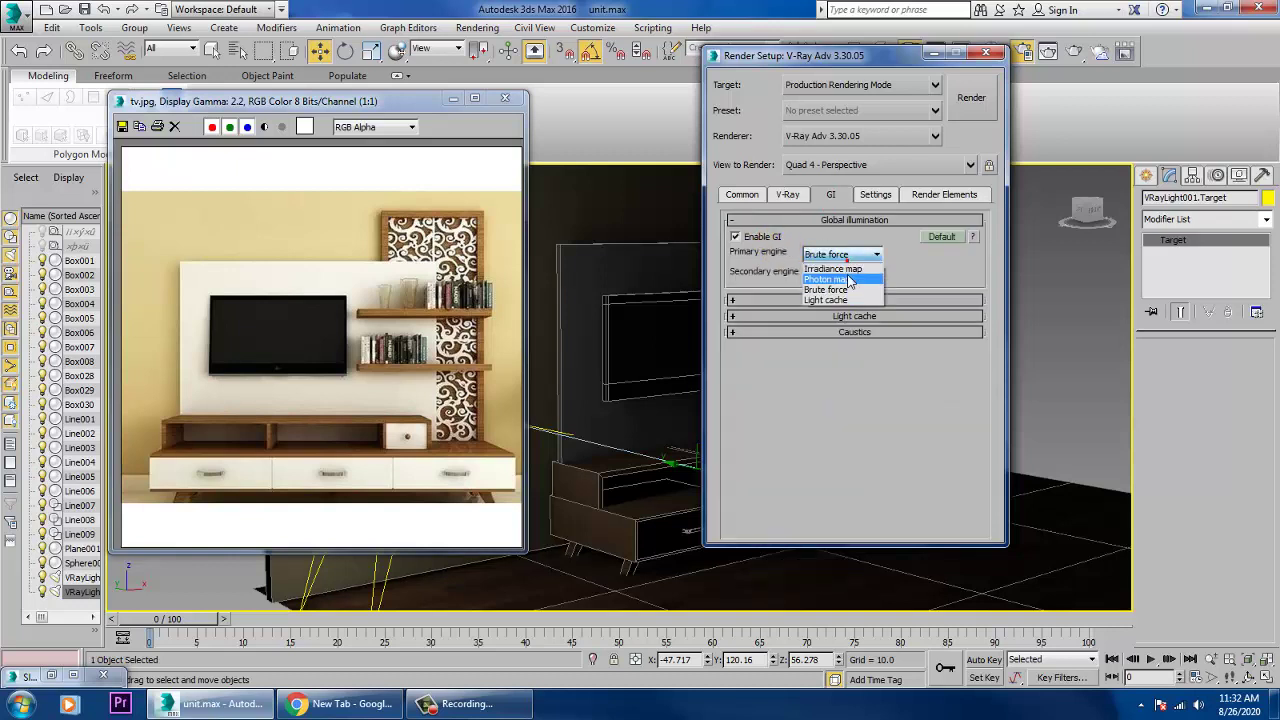
click(846, 270)
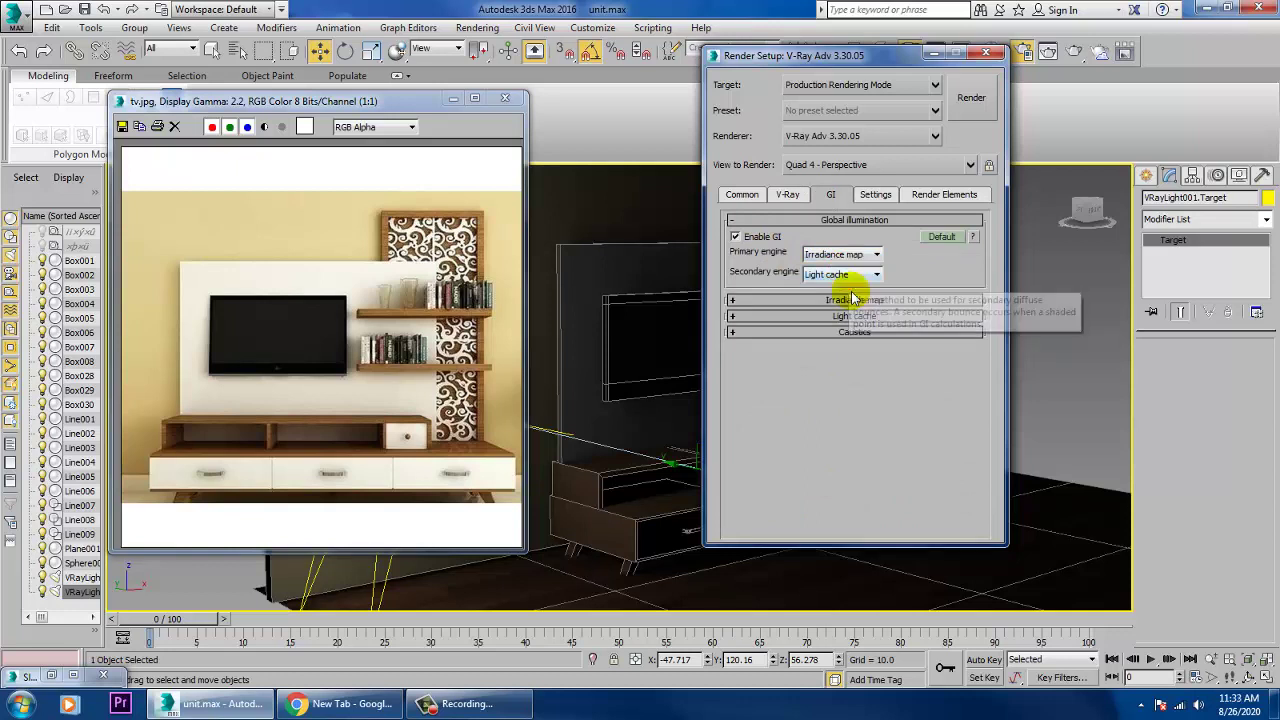
click(855, 300)
click(865, 320)
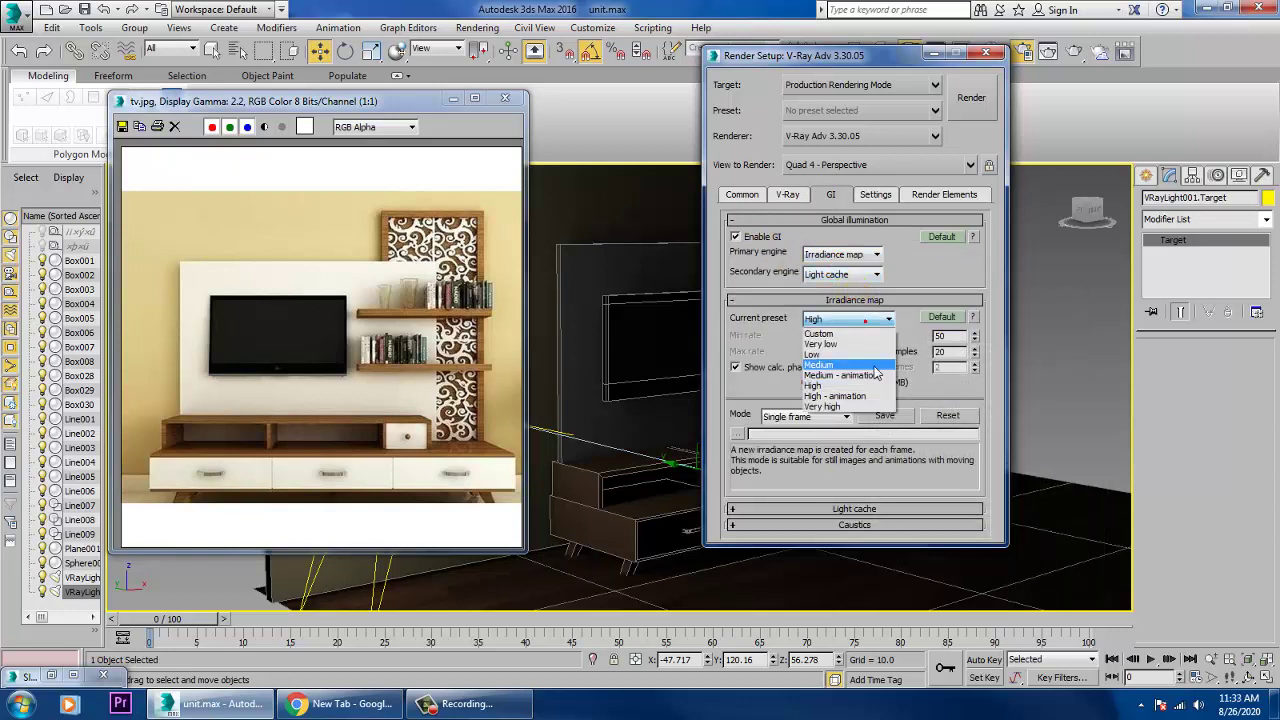
click(853, 366)
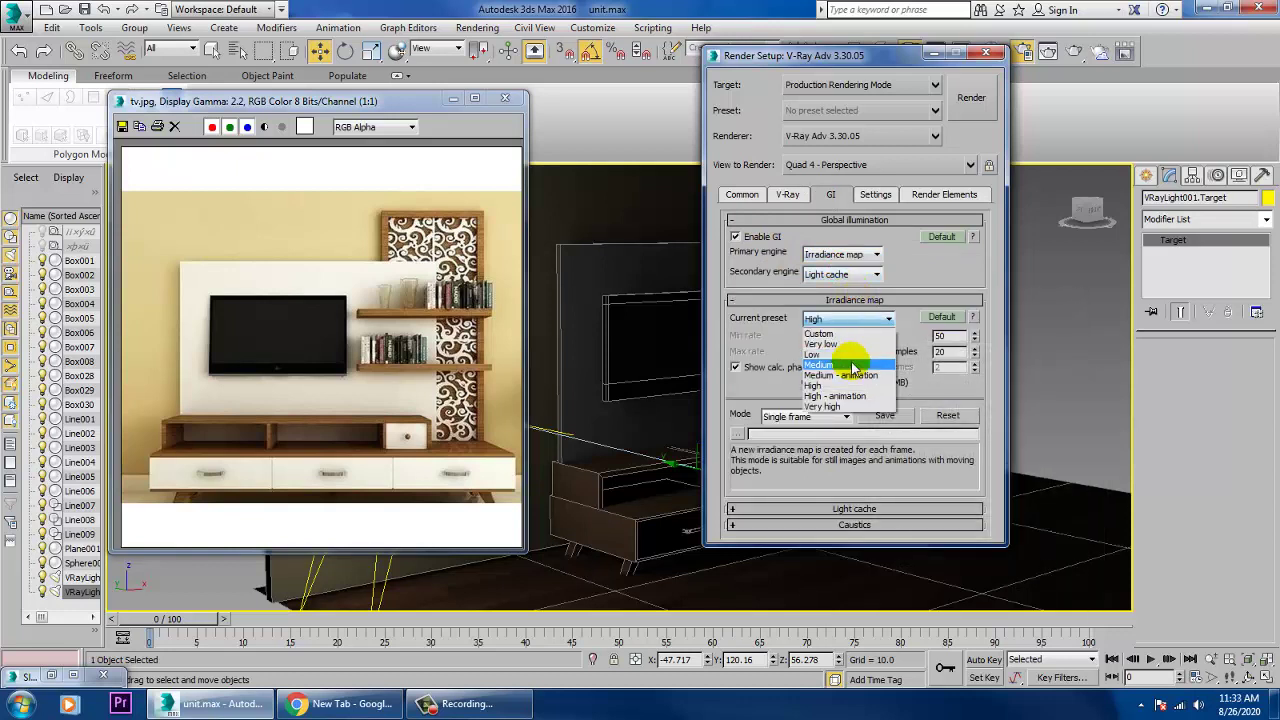
- Start and cancel a test render, minimize Render Setup, and select the floor plane
click(961, 88)
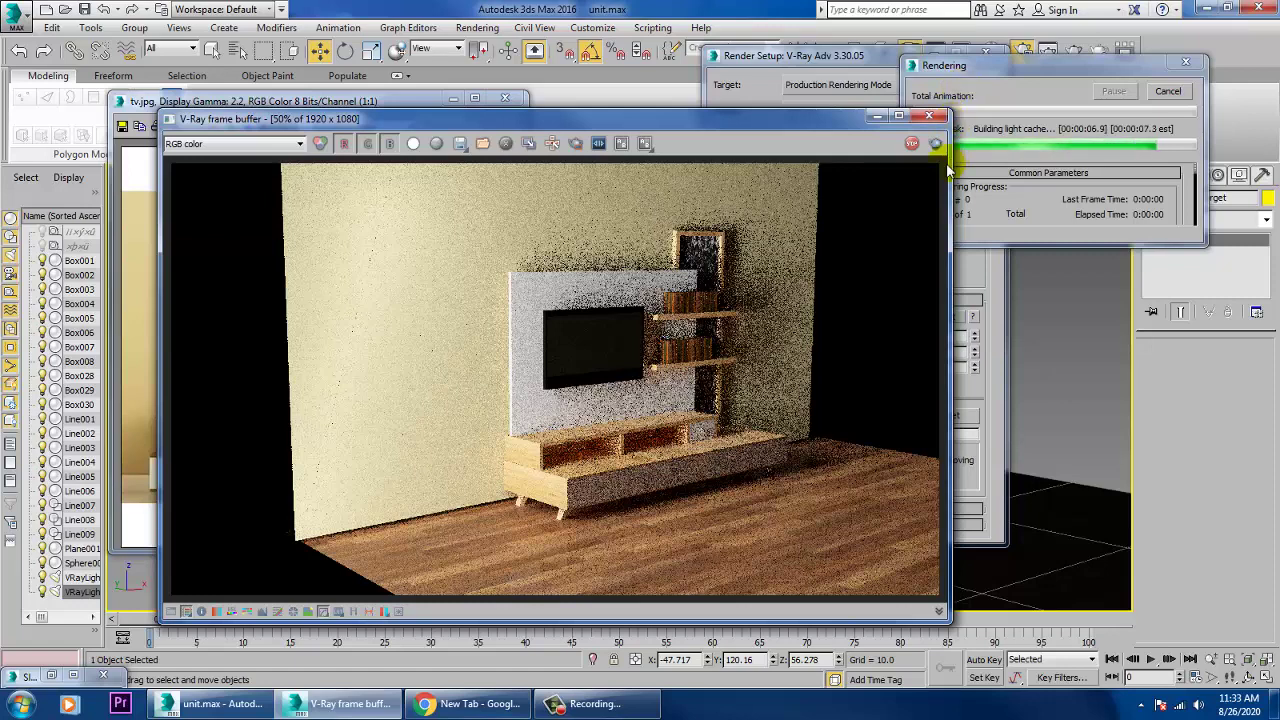
click(932, 115)
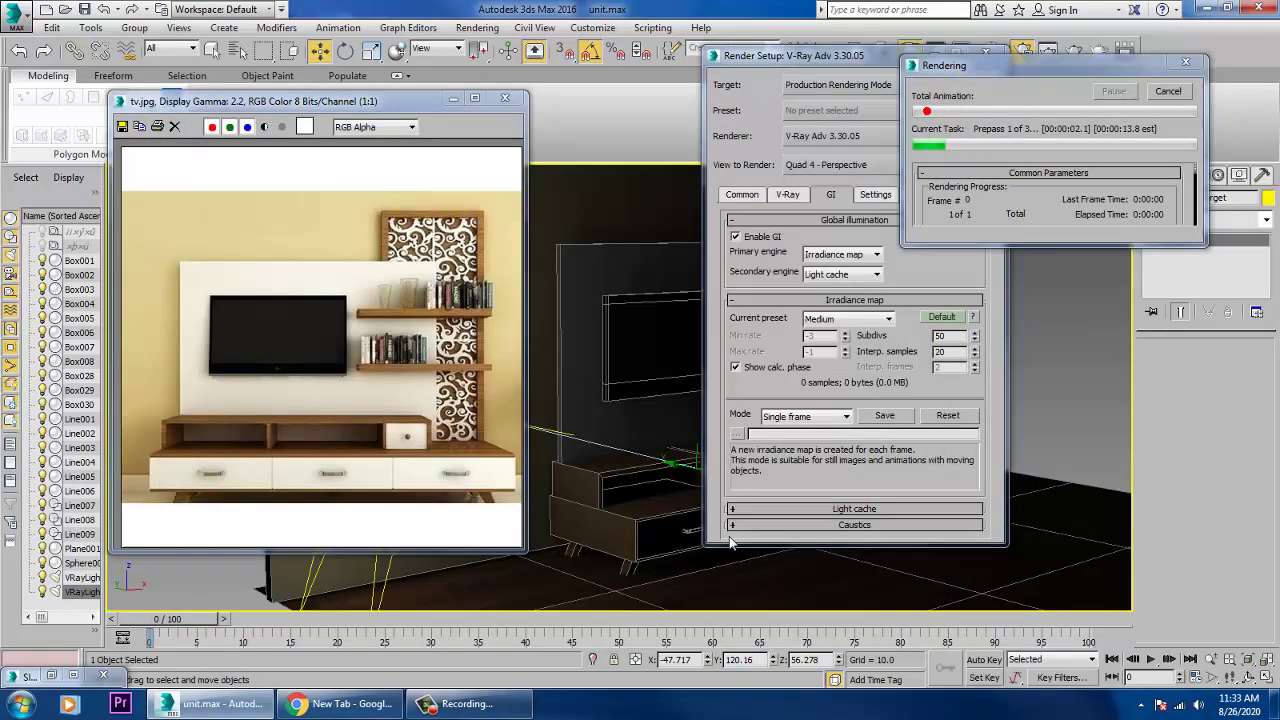
click(1166, 91)
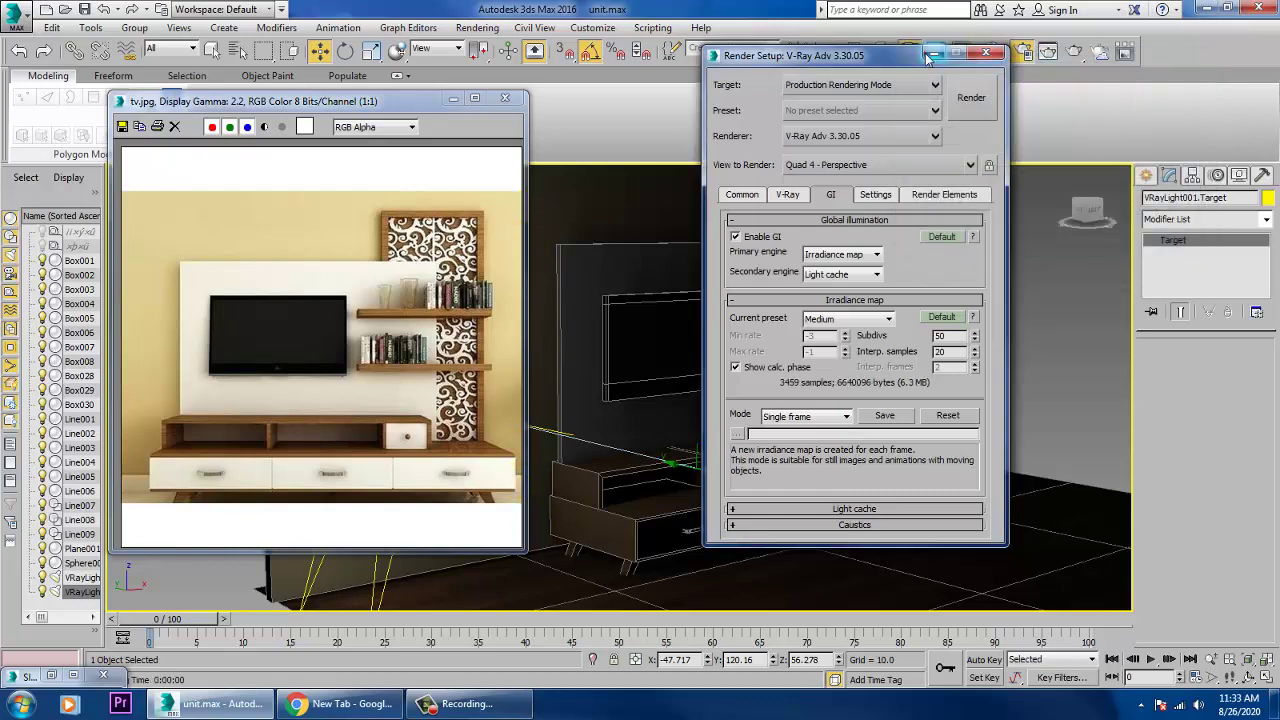
click(932, 53)
click(873, 510)
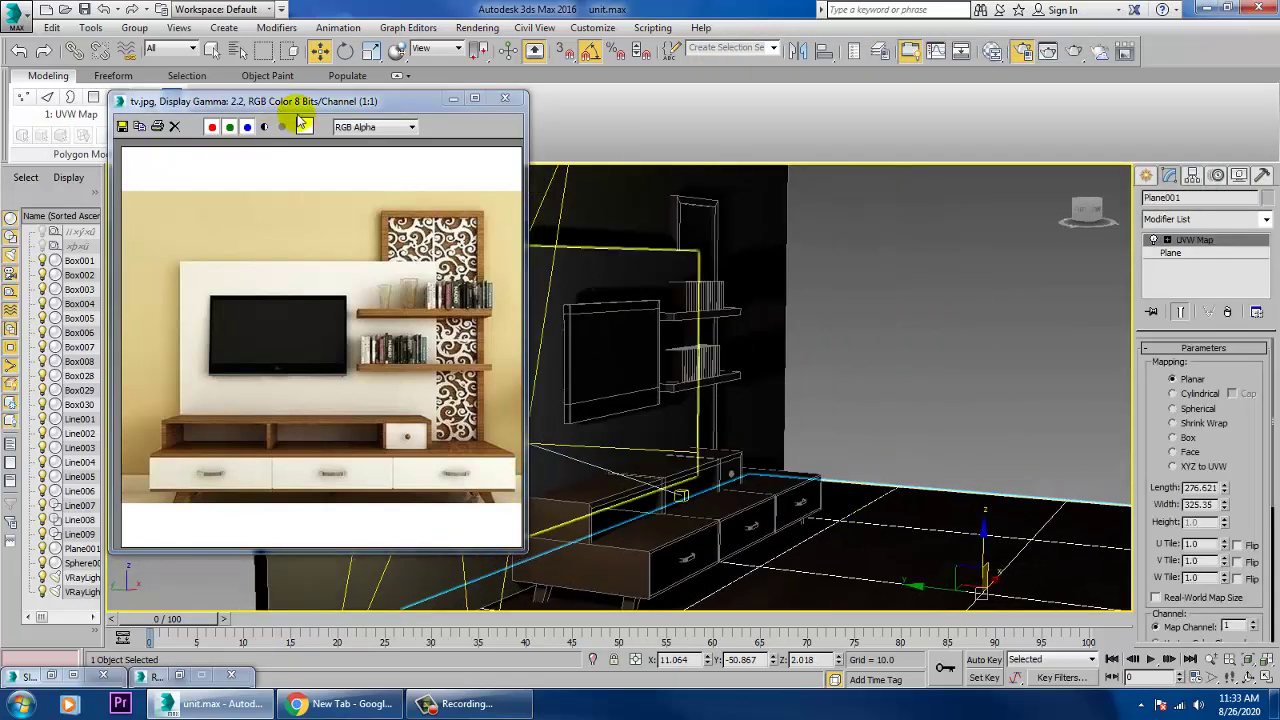
- Switch the viewport to textured shading and slide the floor along X under the wall
click(455, 100)
click(257, 165)
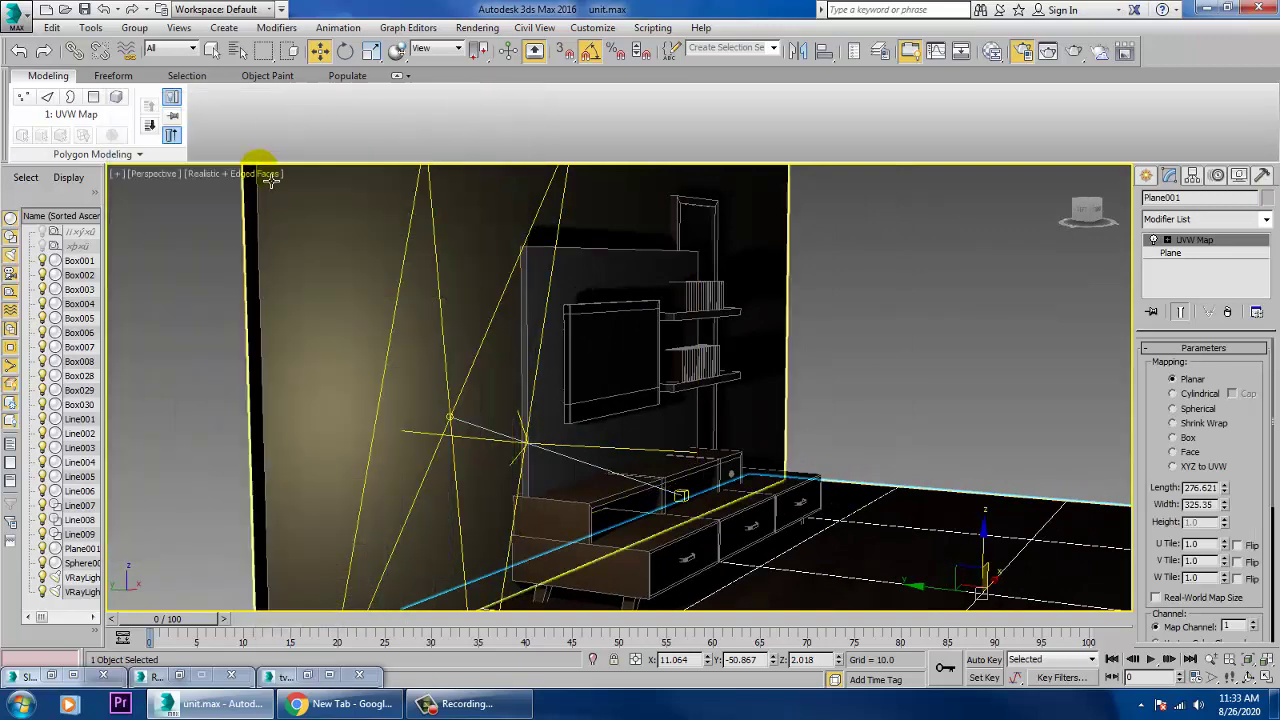
click(258, 174)
click(298, 210)
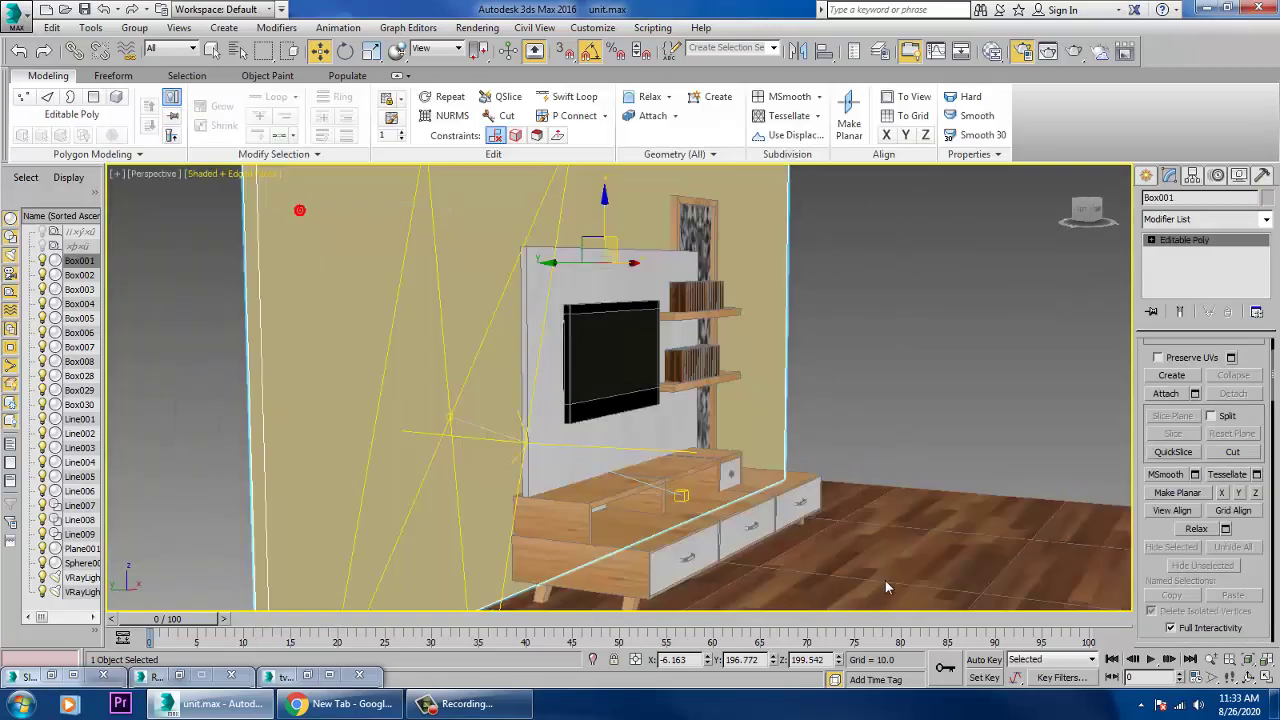
mouse_move(886, 506)
alt+middle_down()
mouse_move(834, 491)
mouse_move(931, 351)
mouse_move(845, 390)
mouse_move(823, 386)
alt+middle_up()
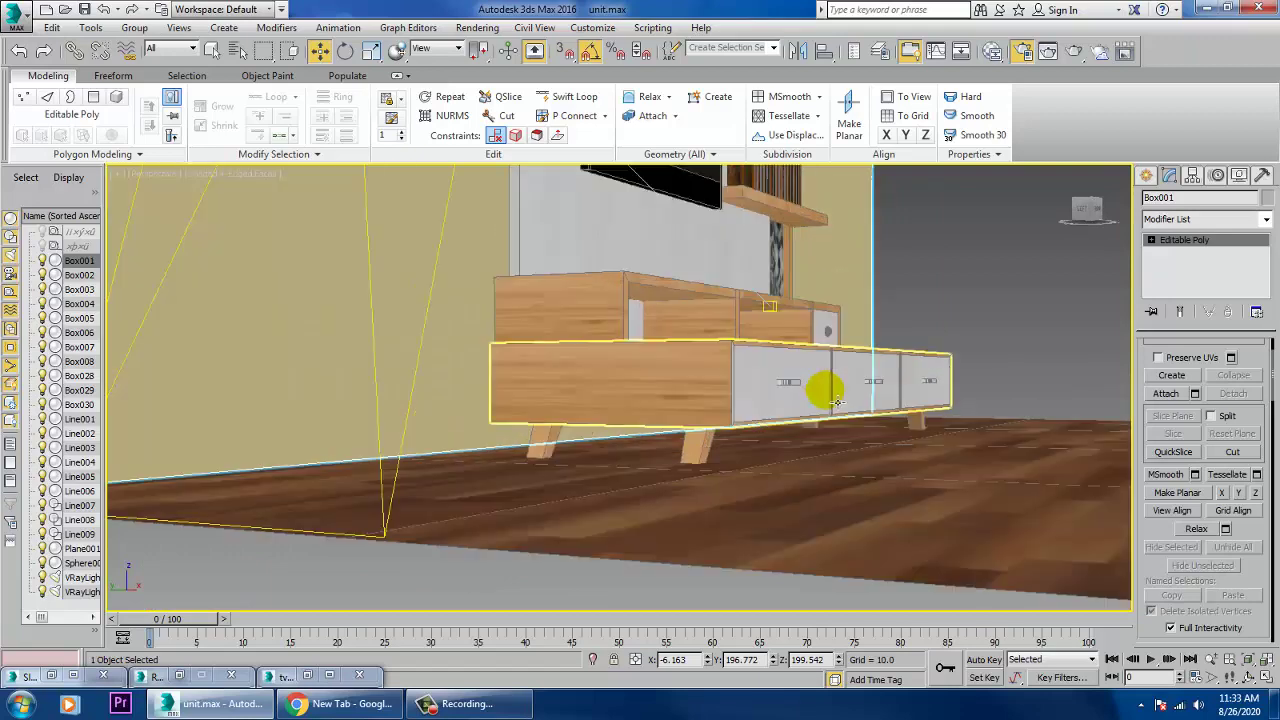
click(726, 509)
scroll(777, 463, down, 3)
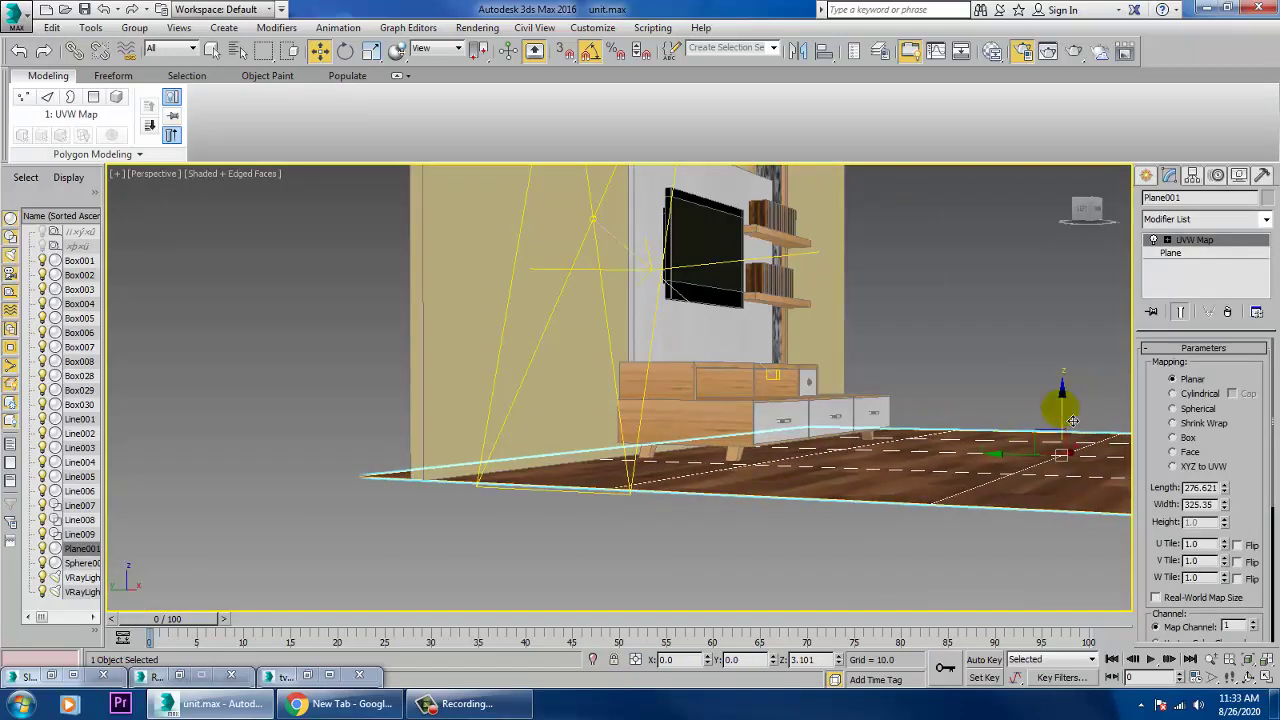
alt+middle_drag(1063, 423, 889, 457)
scroll(906, 436, down, 5)
drag(848, 546, 842, 540)
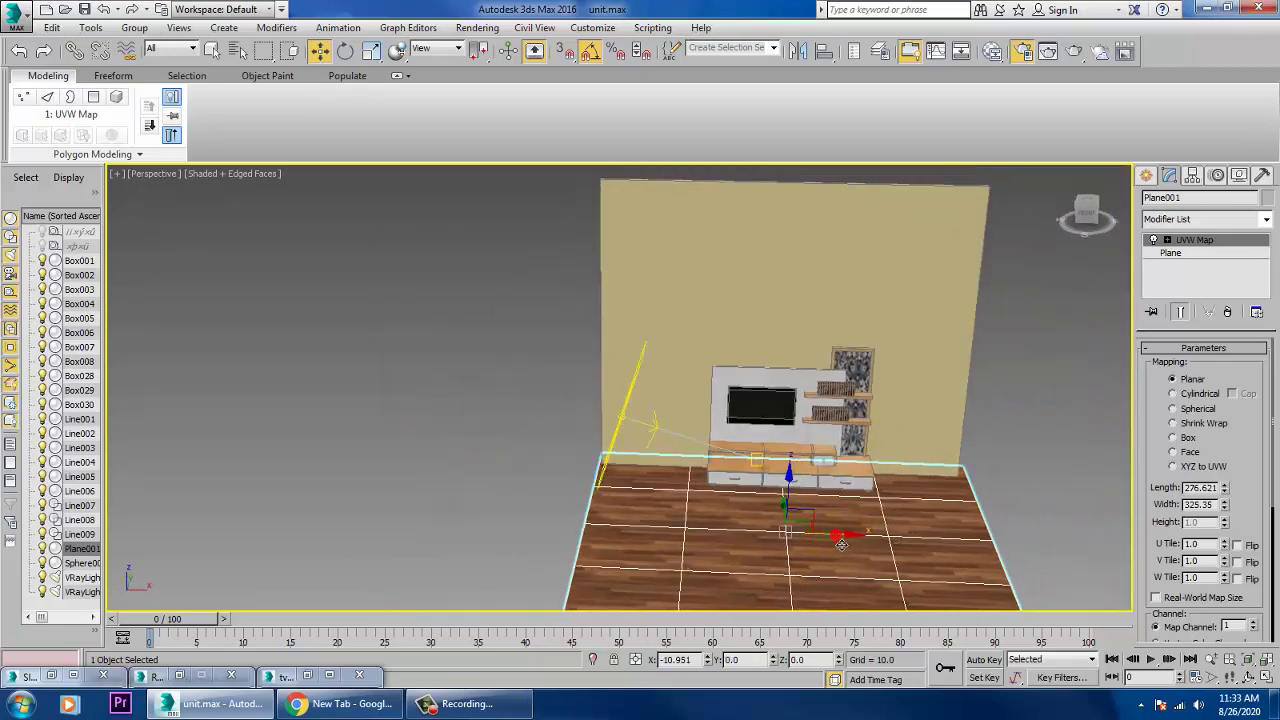
alt+middle_drag(842, 543, 900, 400)
- Scale the back wall and floor together to 128% along X
click(920, 329)
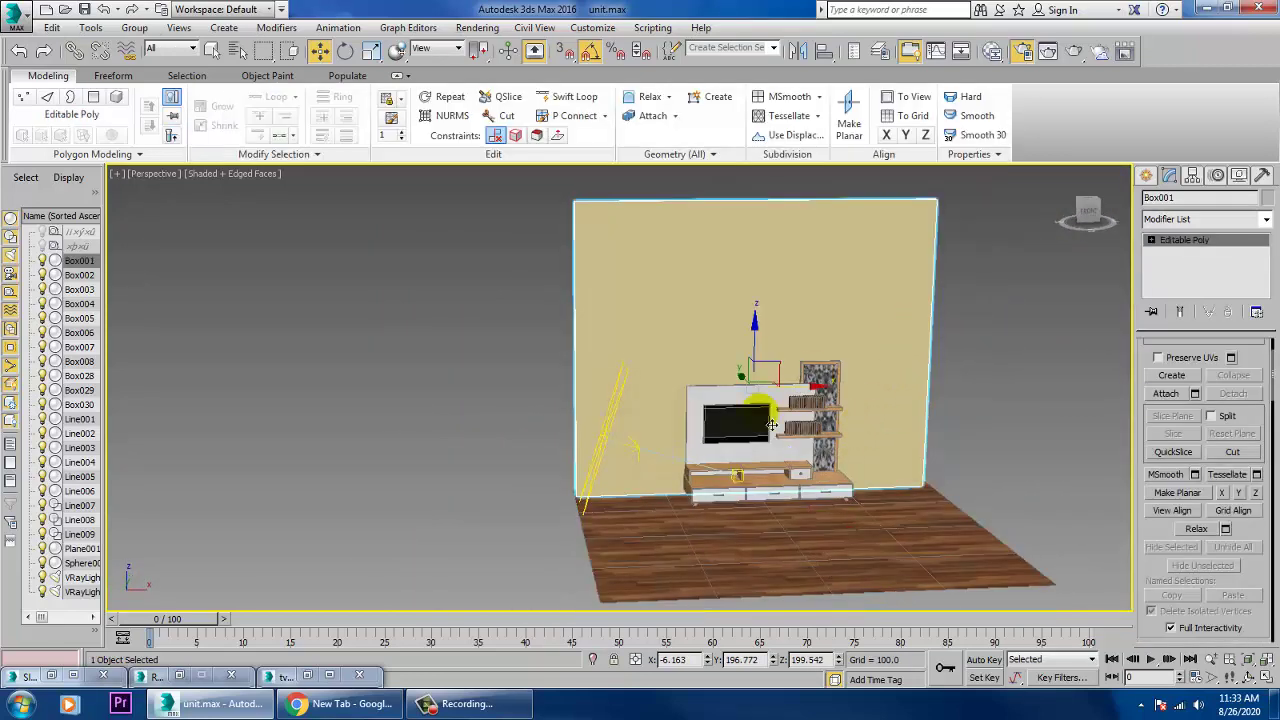
ctrl+click(705, 583)
key(r)
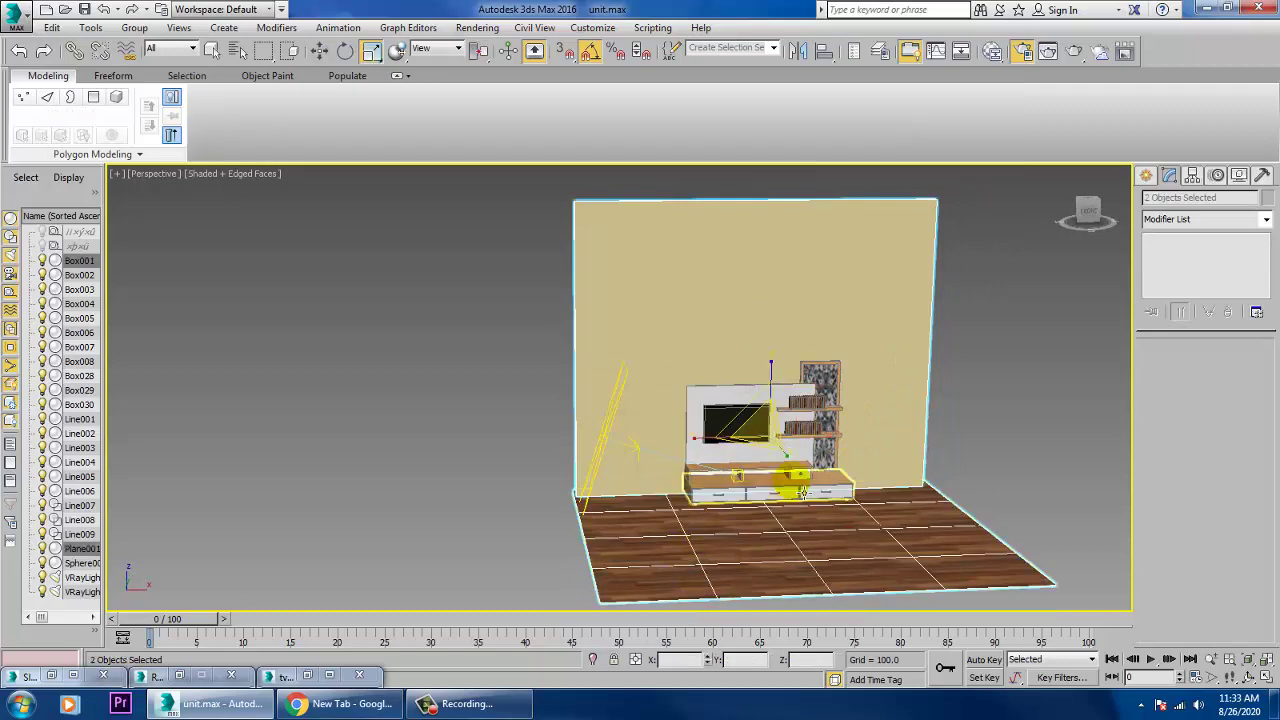
drag(700, 446, 693, 445)
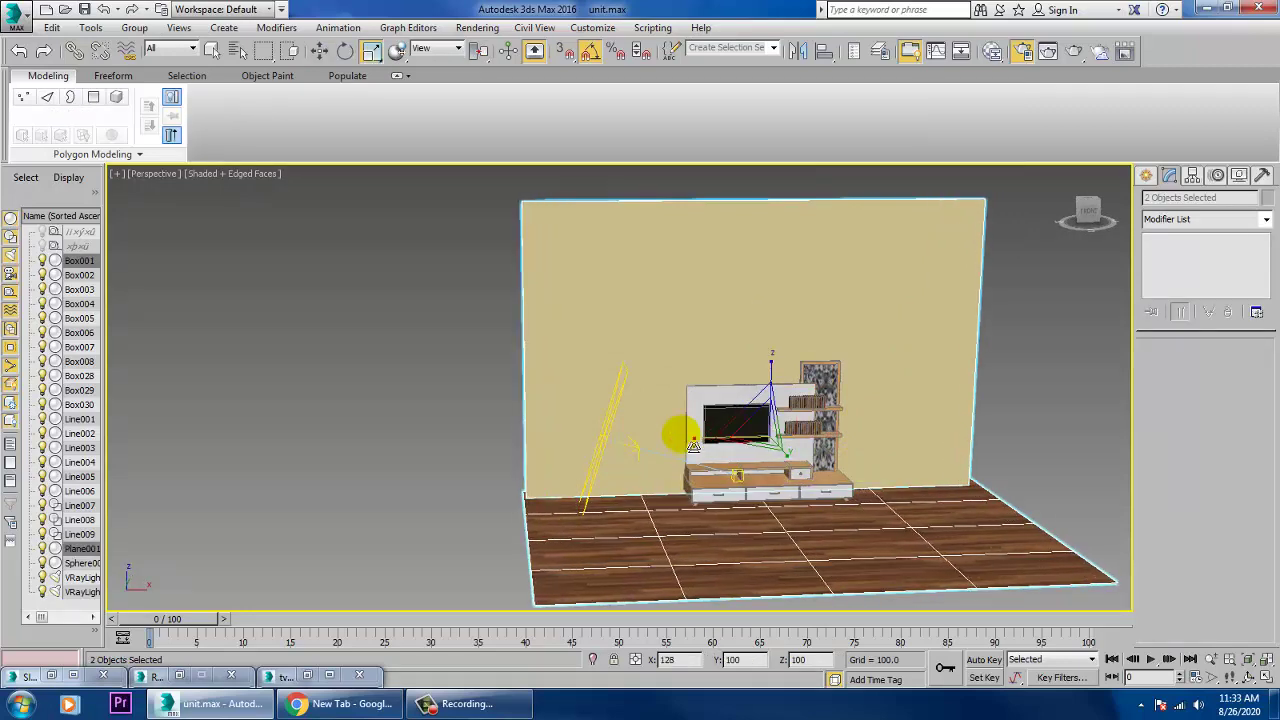
scroll(693, 445, up, 3)
key(w)
alt+middle_drag(810, 405, 735, 460)
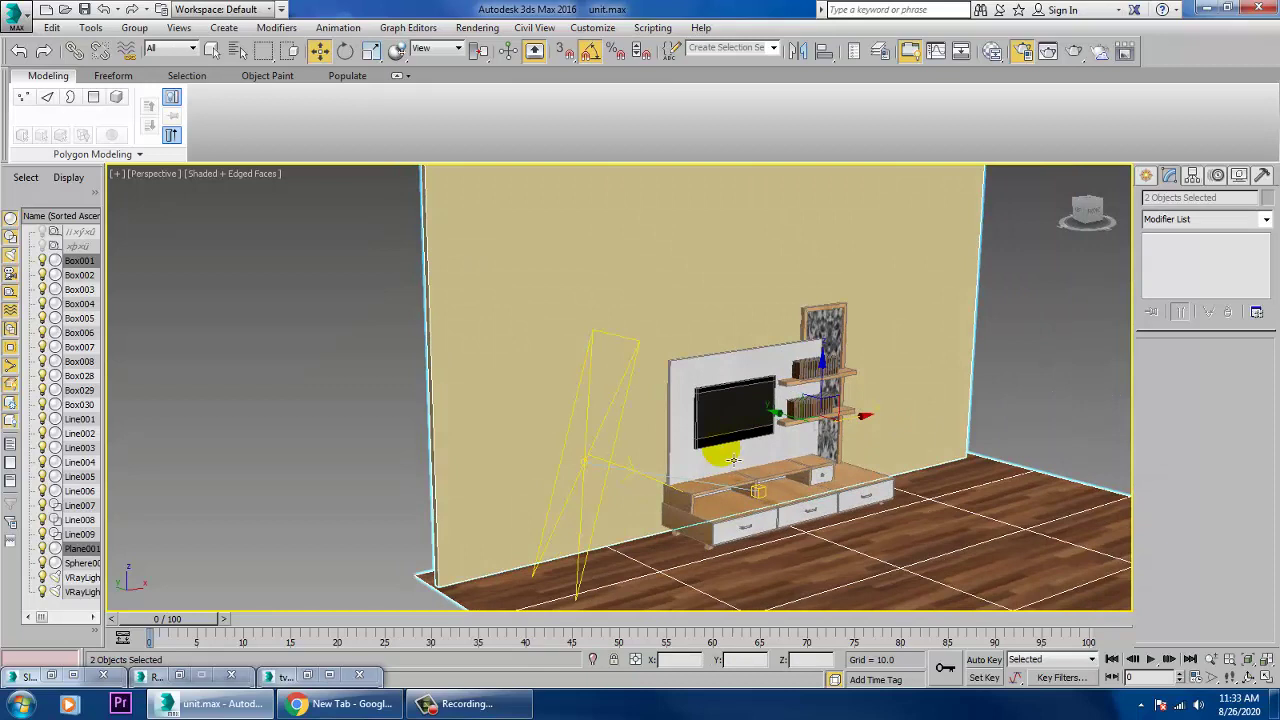
click(595, 477)
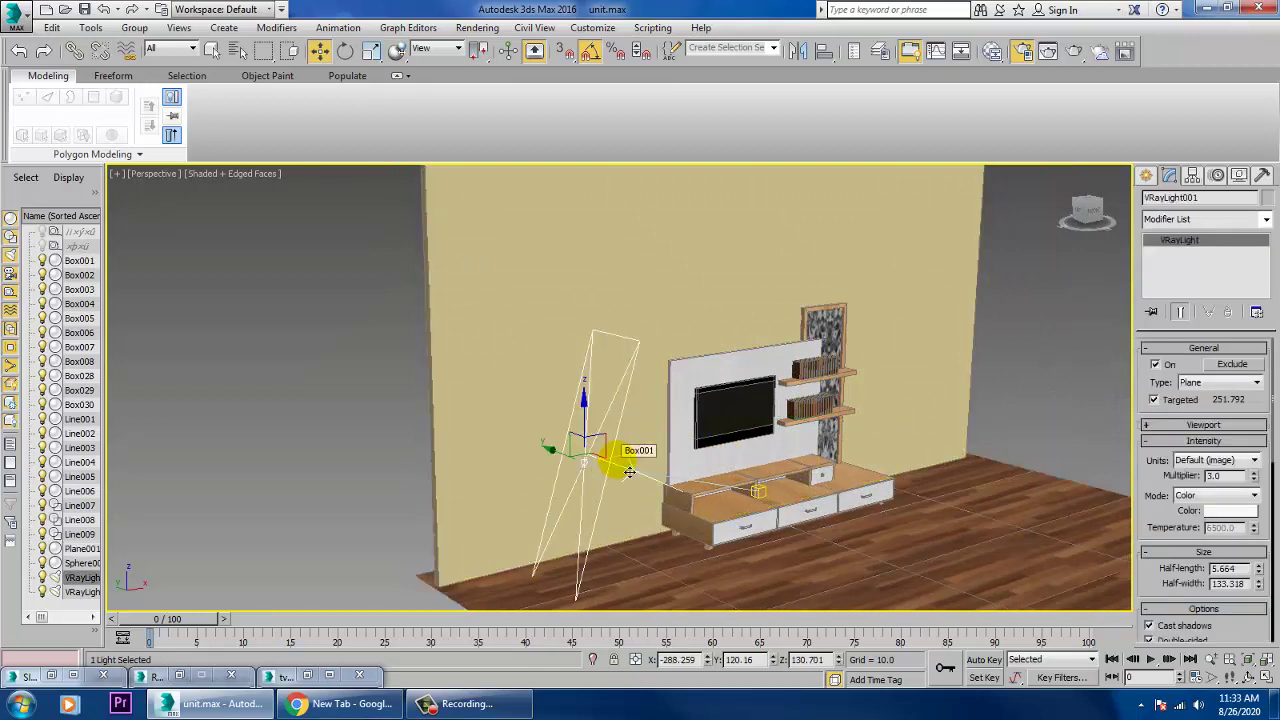
- Clone VRayLight001 to the room's right side as VRayLight002 and re-aim both light targets
mouse_move(628, 471)
shift+mouse_down()
mouse_move(865, 300)
mouse_move(1006, 372)
mouse_move(1010, 400)
mouse_move(1064, 431)
shift+mouse_up()
click(641, 418)
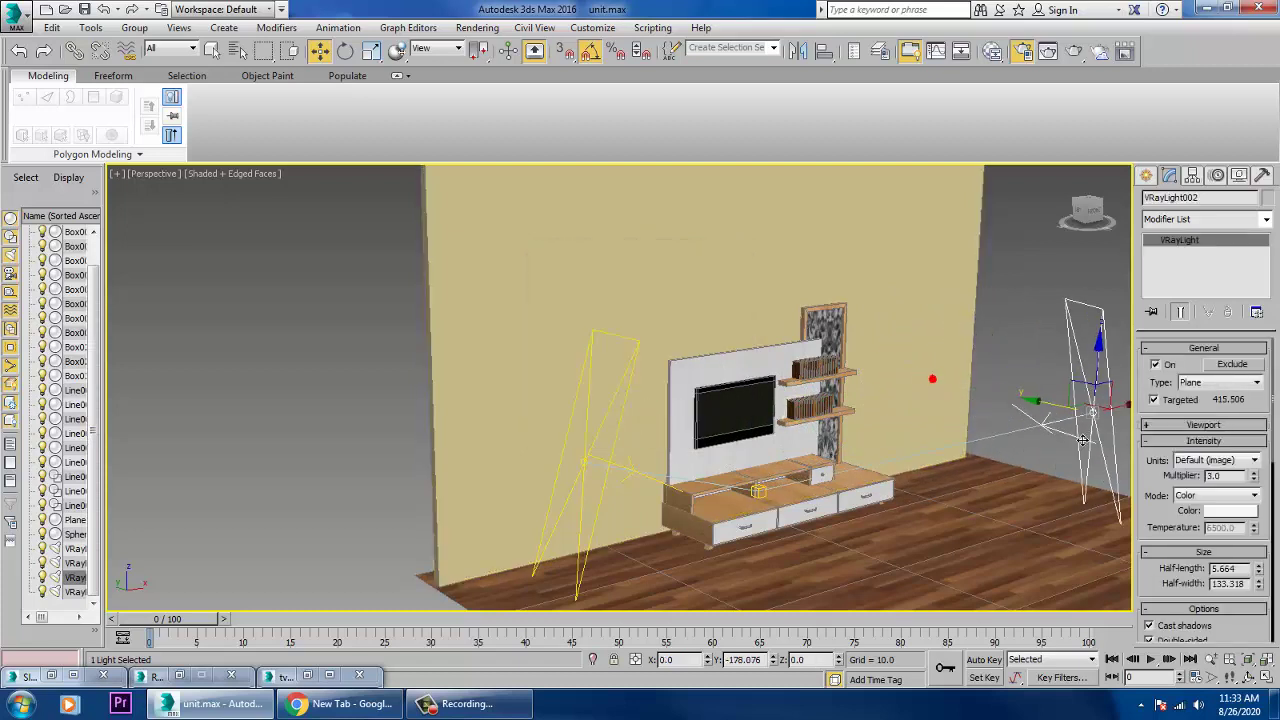
click(770, 500)
drag(807, 494, 782, 507)
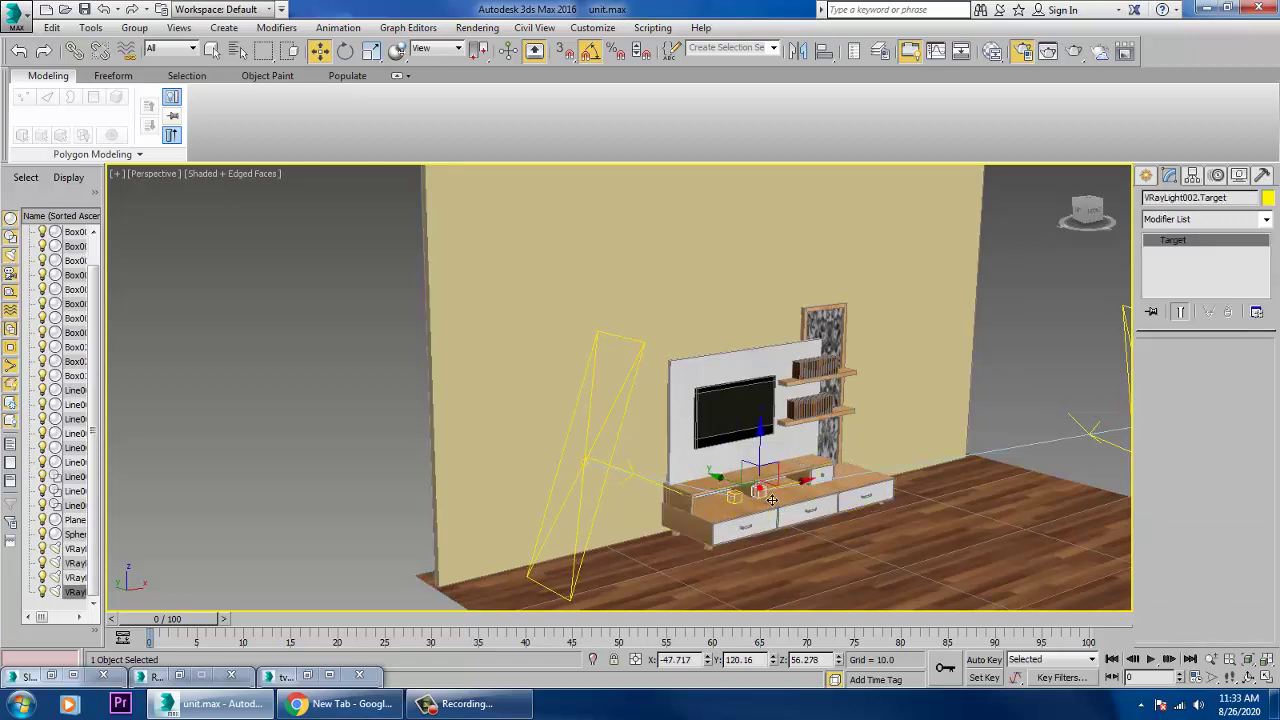
click(826, 474)
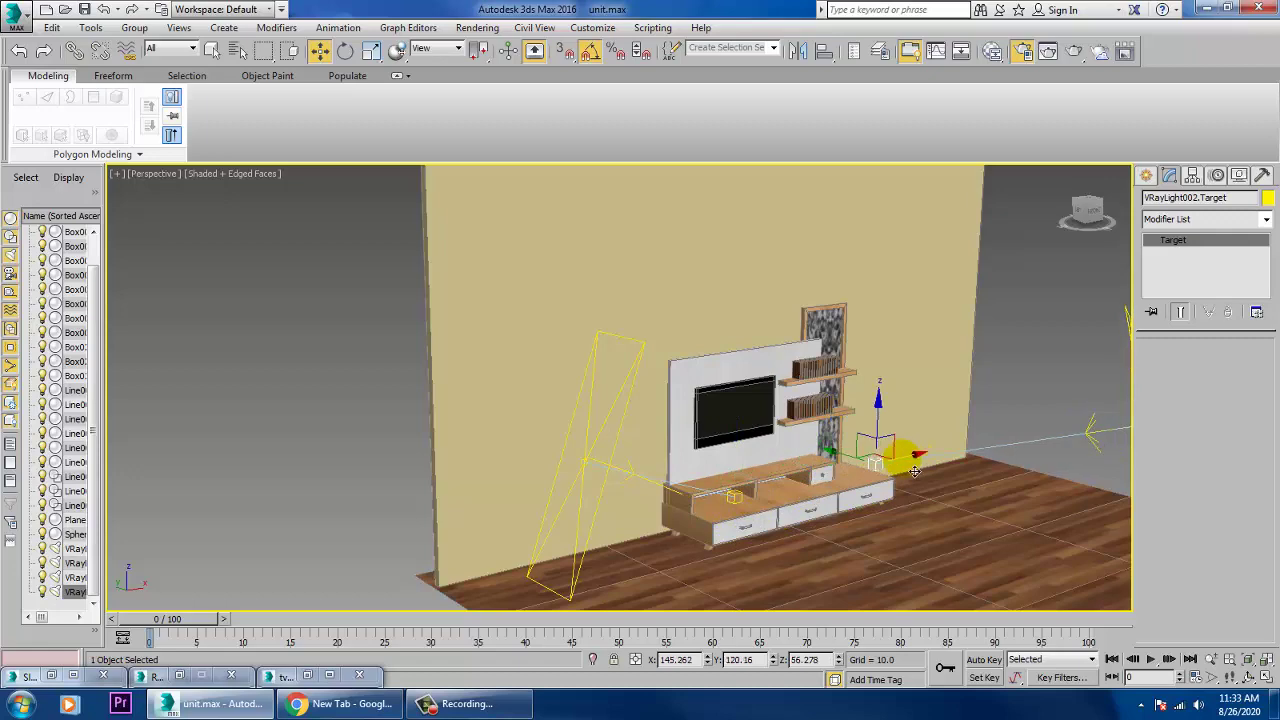
alt+middle_drag(885, 470, 772, 388)
click(759, 375)
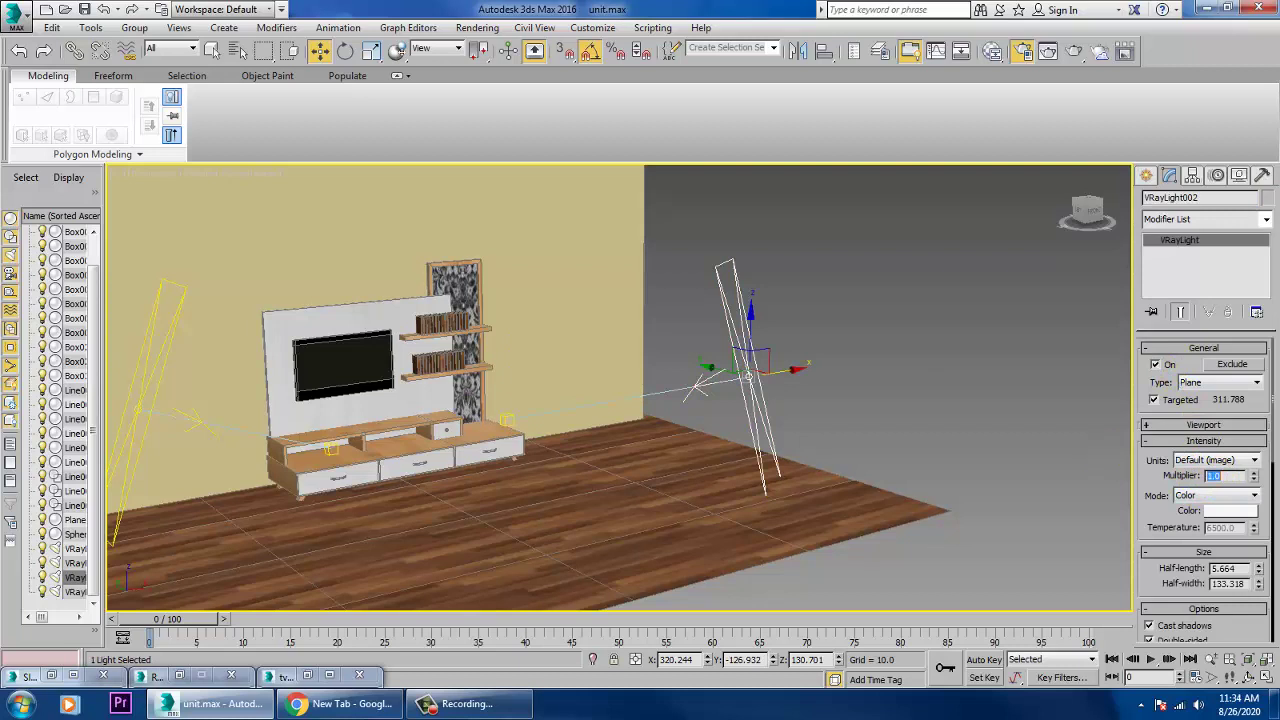
- Give VRayLight002 a slightly dimmer bluish white (H156 S19 V221) and open Render Setup
click(1245, 511)
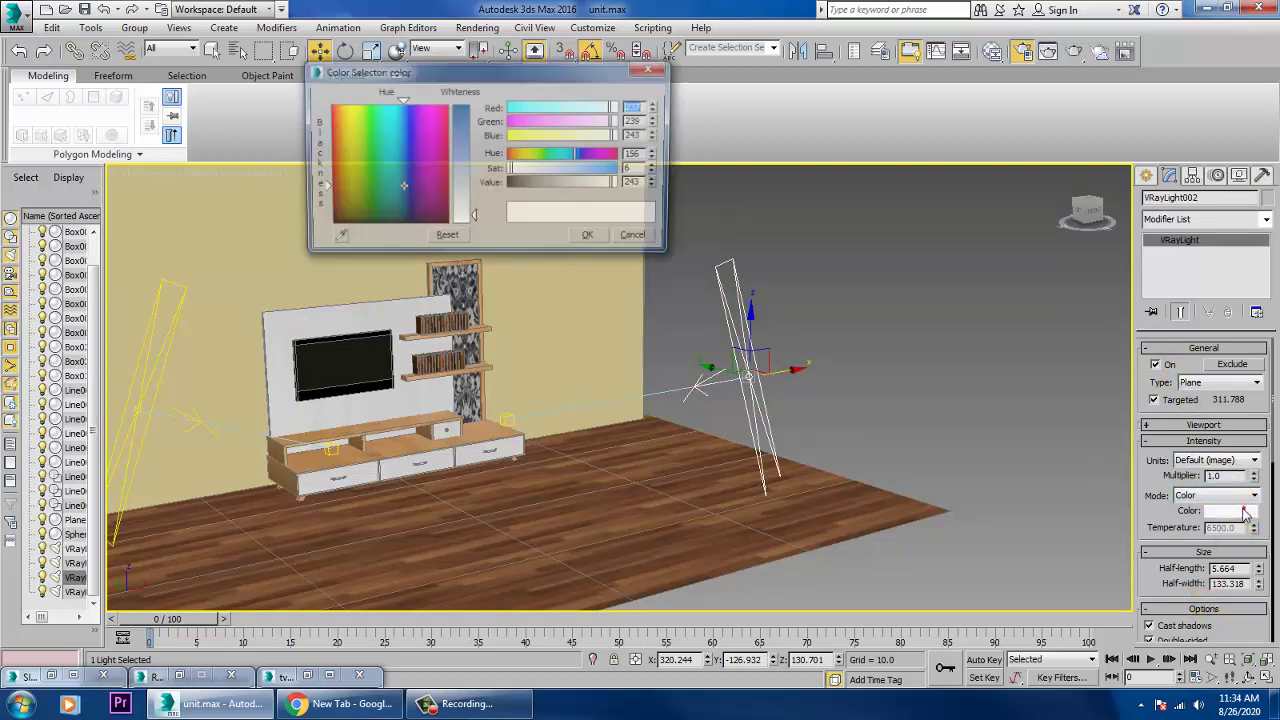
click(458, 208)
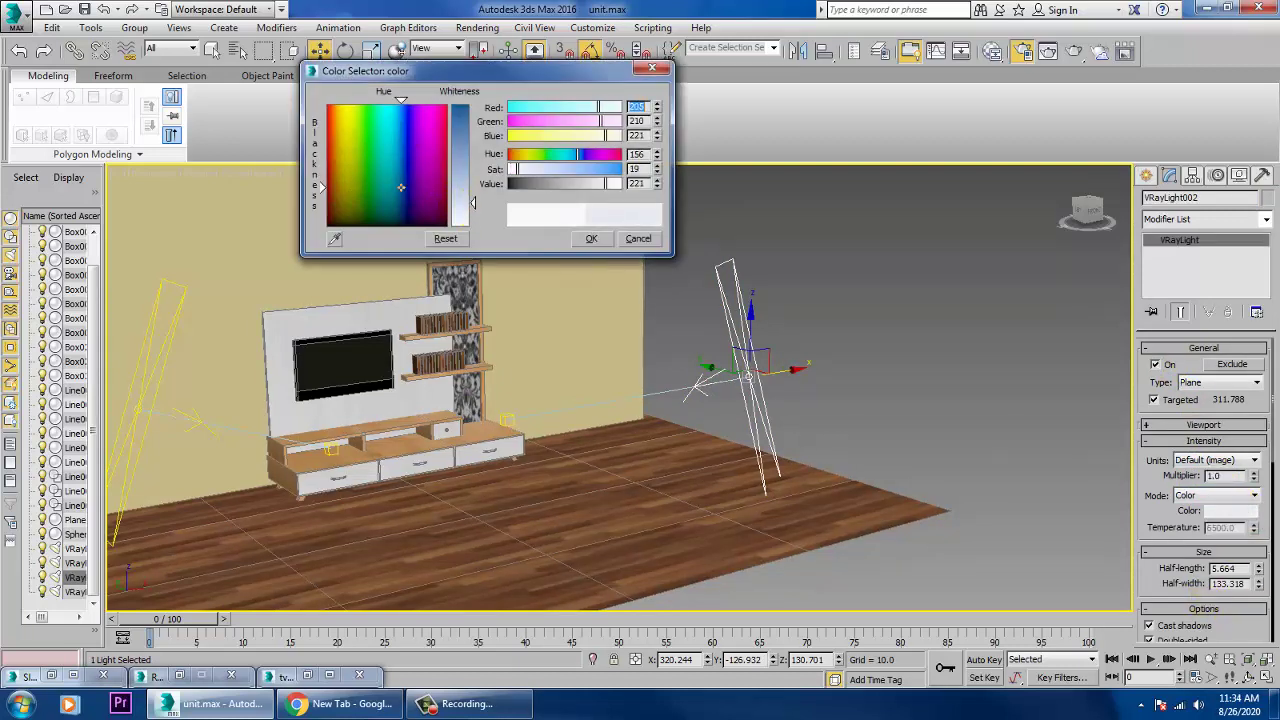
click(588, 238)
alt+middle_drag(694, 289, 785, 455)
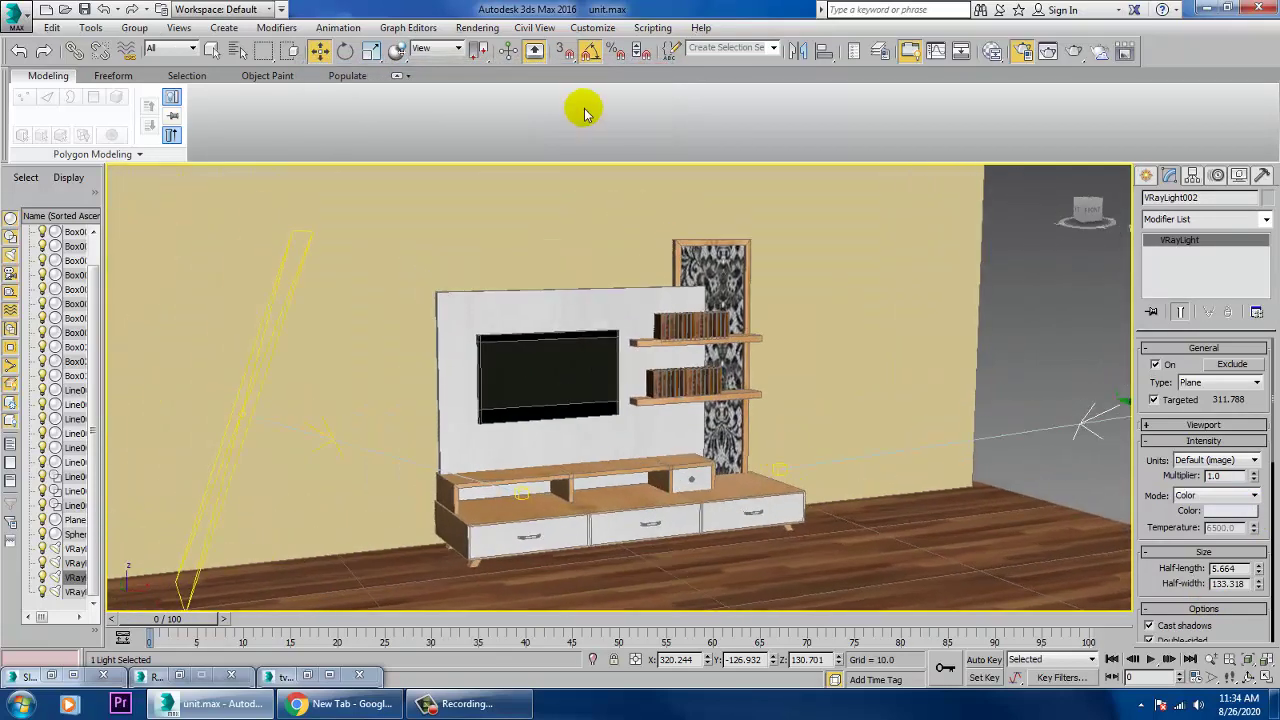
click(477, 27)
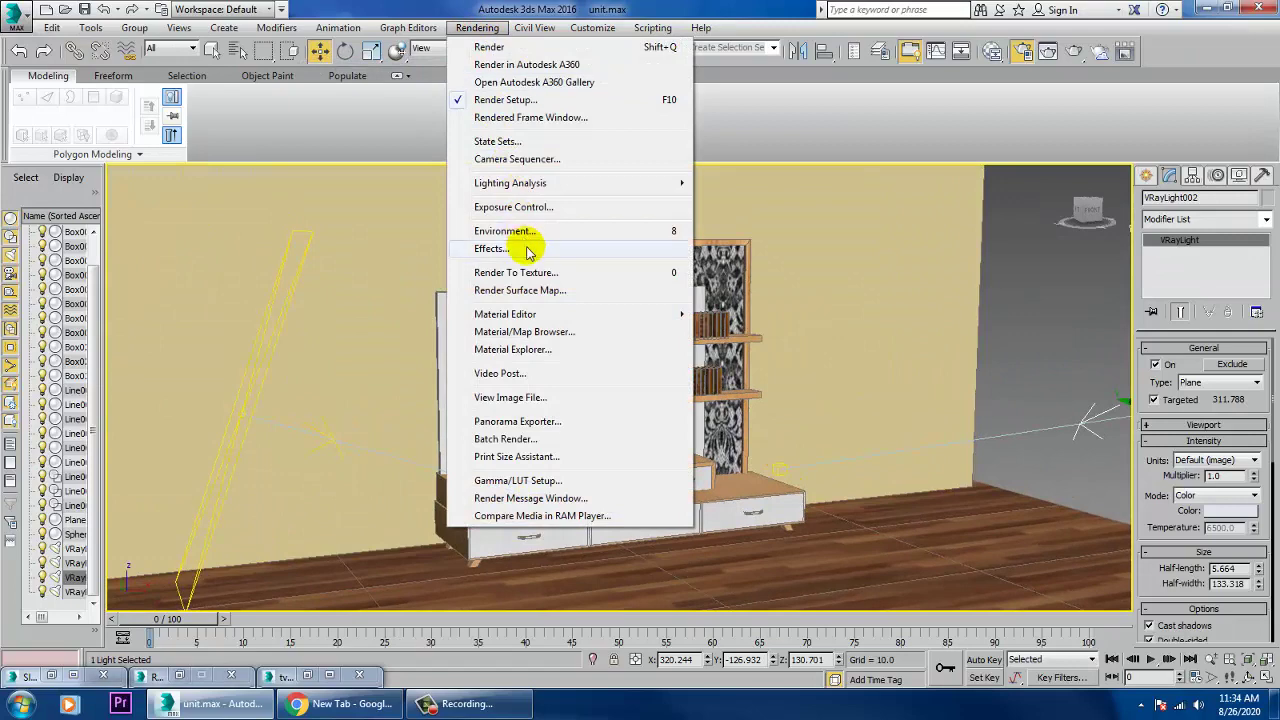
click(533, 100)
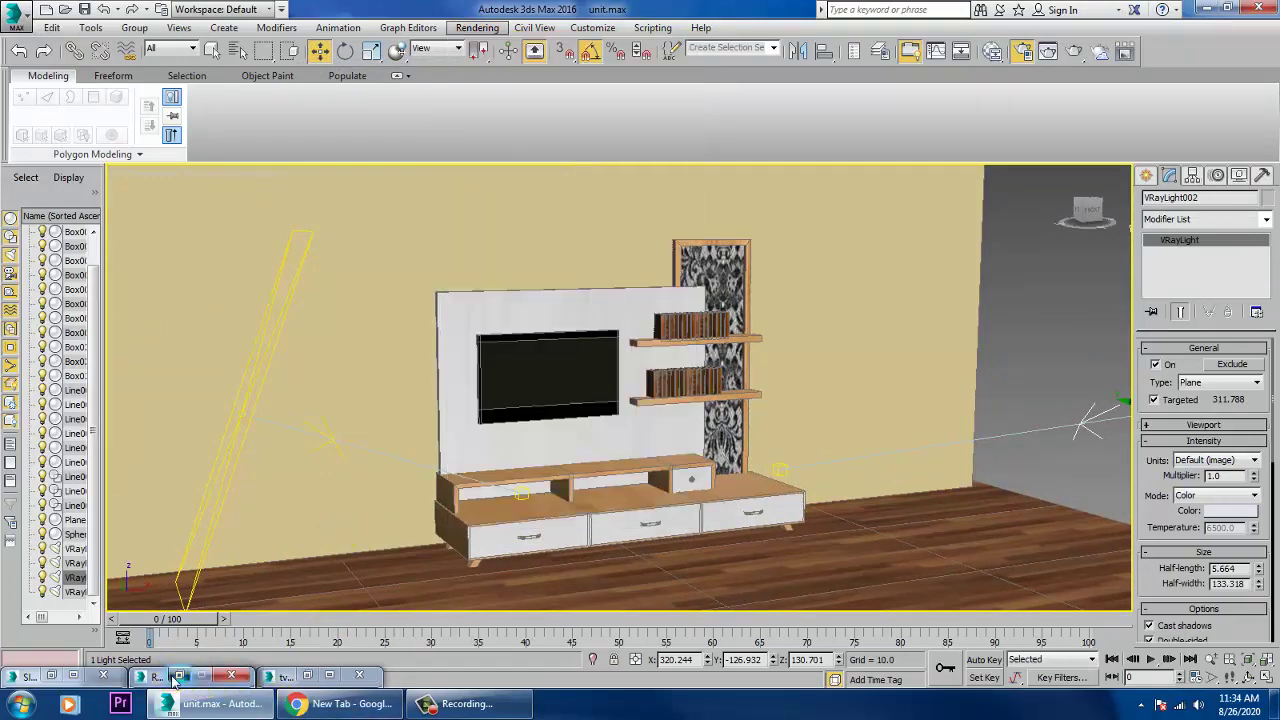
- In the V-Ray tab's Environment rollout, enable GI environment
click(789, 195)
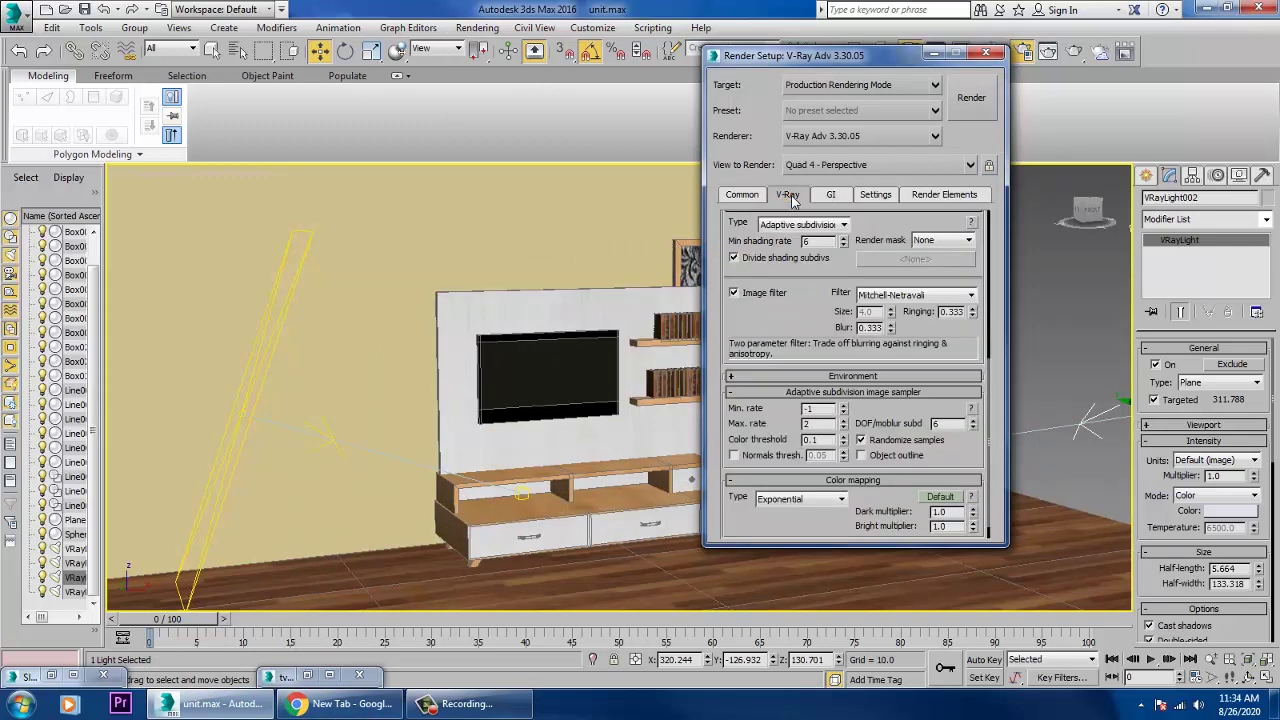
scroll(797, 457, down, 1)
scroll(785, 380, up, 8)
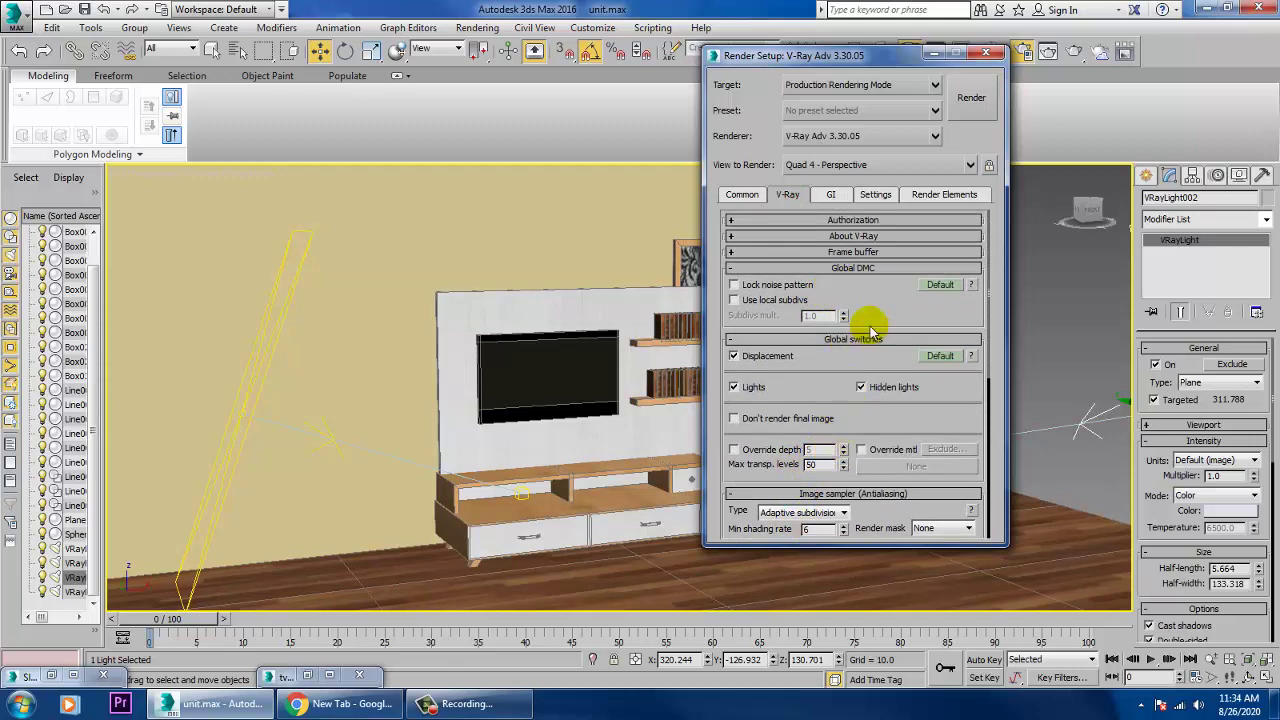
scroll(870, 330, down, 6)
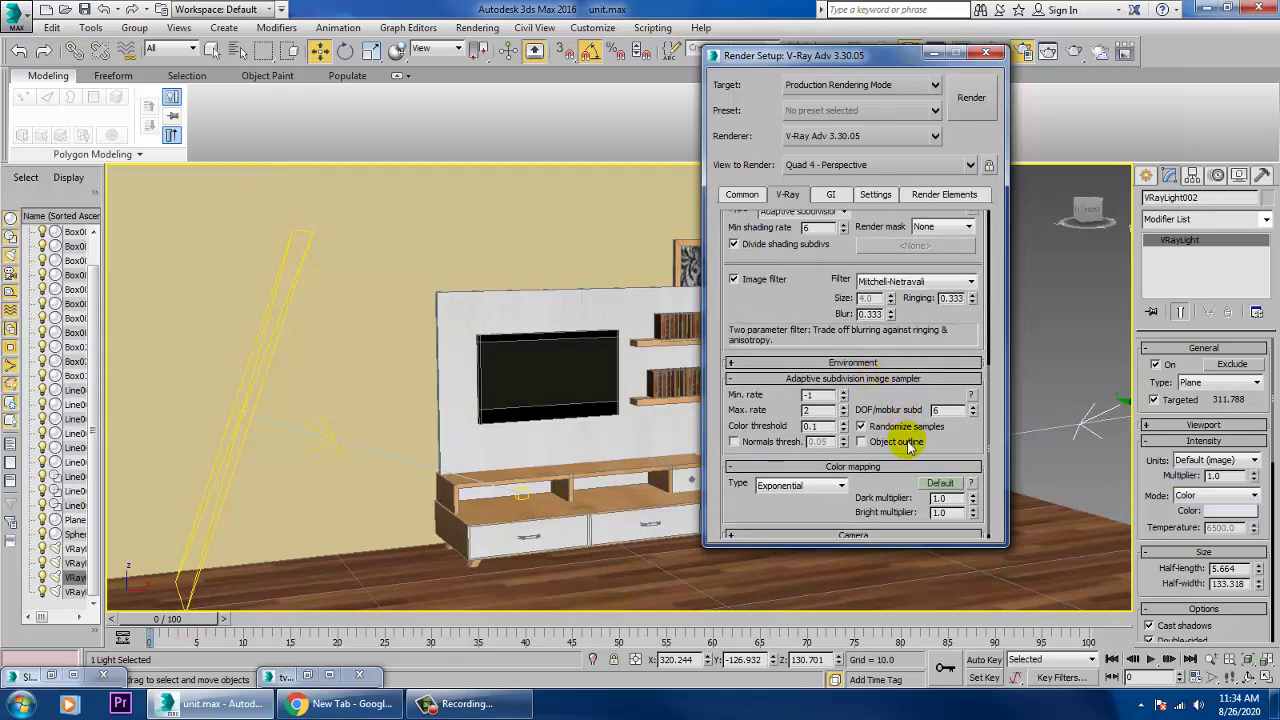
click(852, 363)
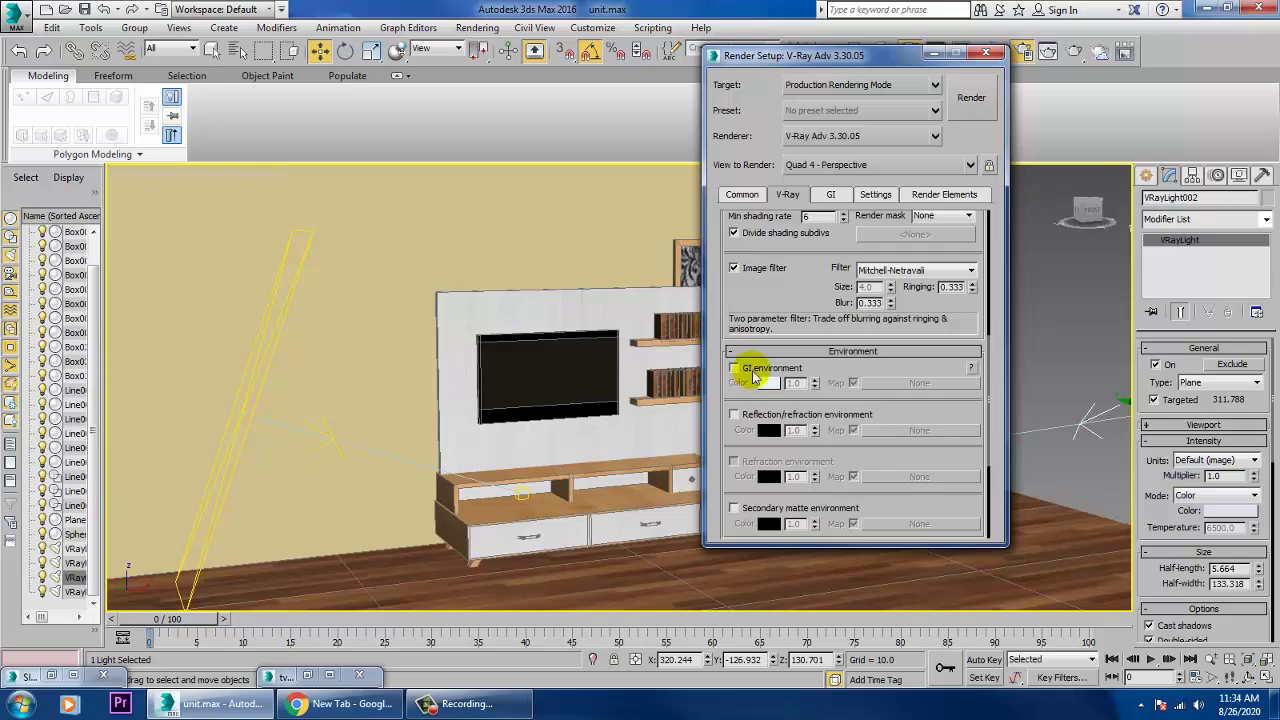
- Run a V-Ray test render, stop it with Esc, and put Render Setup away
click(972, 99)
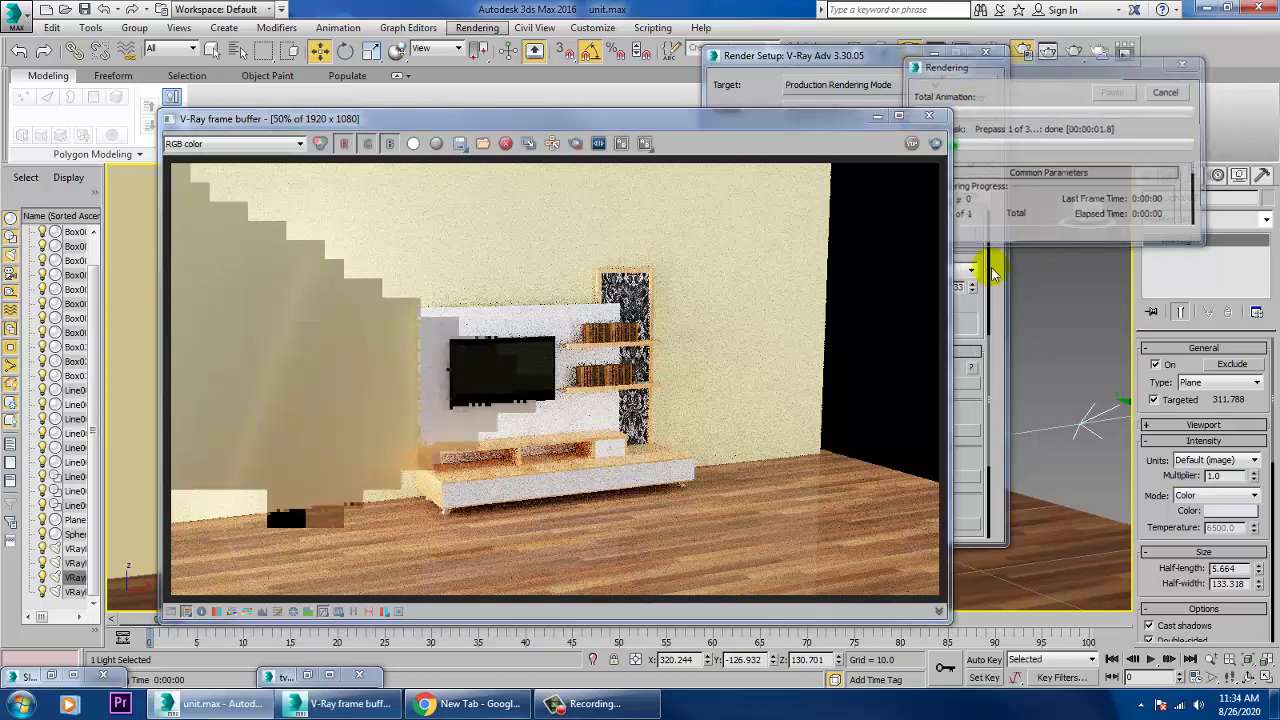
key(Escape)
click(929, 117)
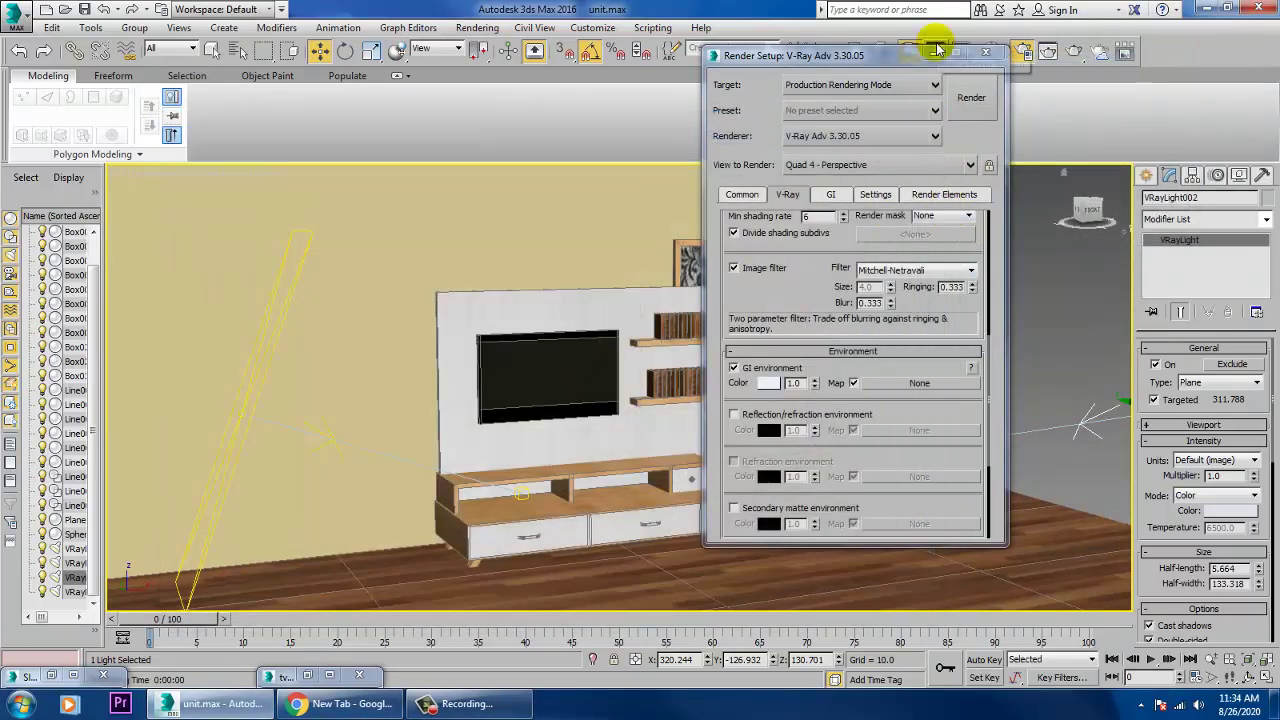
click(1106, 207)
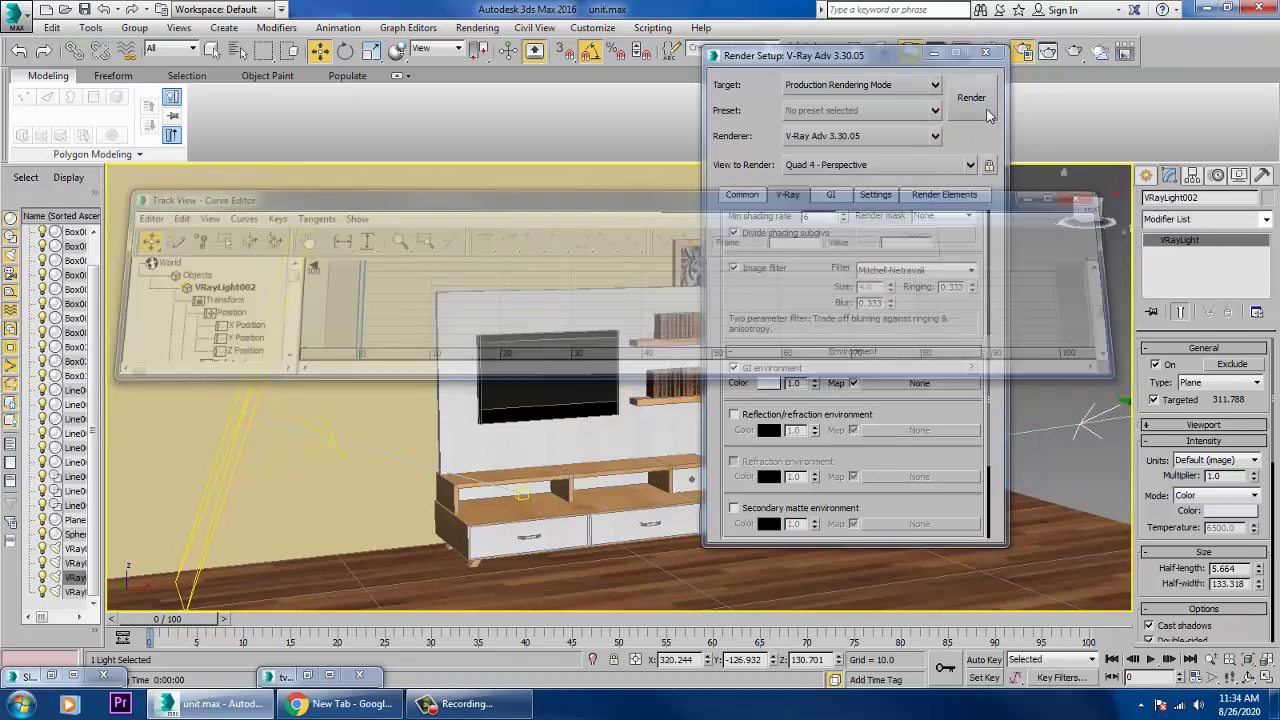
click(933, 53)
- Orbit the perspective view slightly to see the TV unit from the left
scroll(703, 536, up, 5)
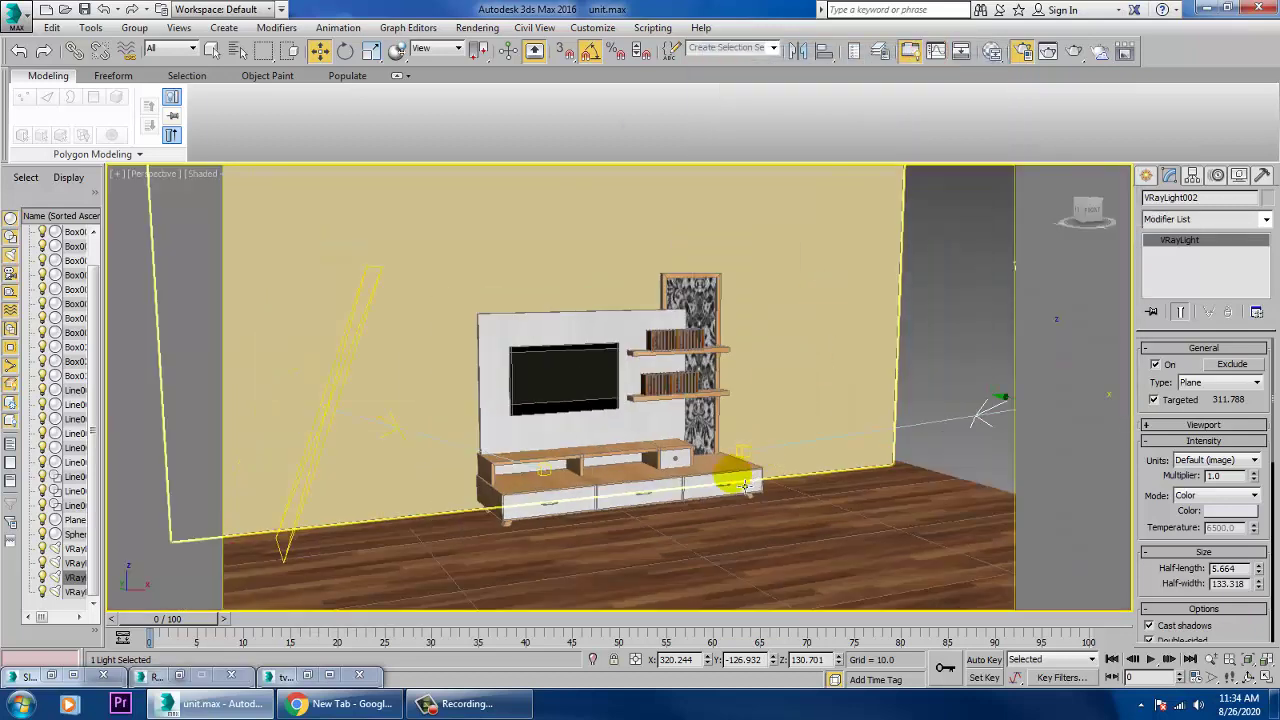
scroll(703, 536, down, 4)
alt+middle_drag(686, 530, 761, 525)
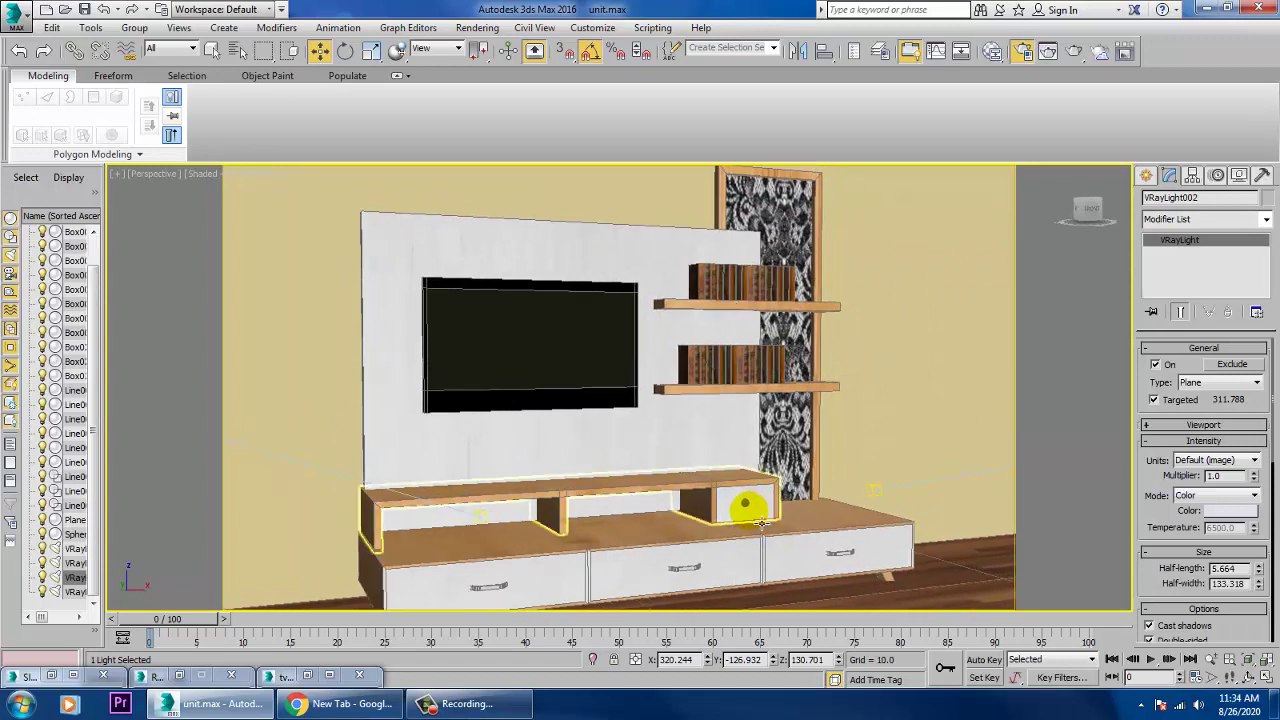
click(708, 411)
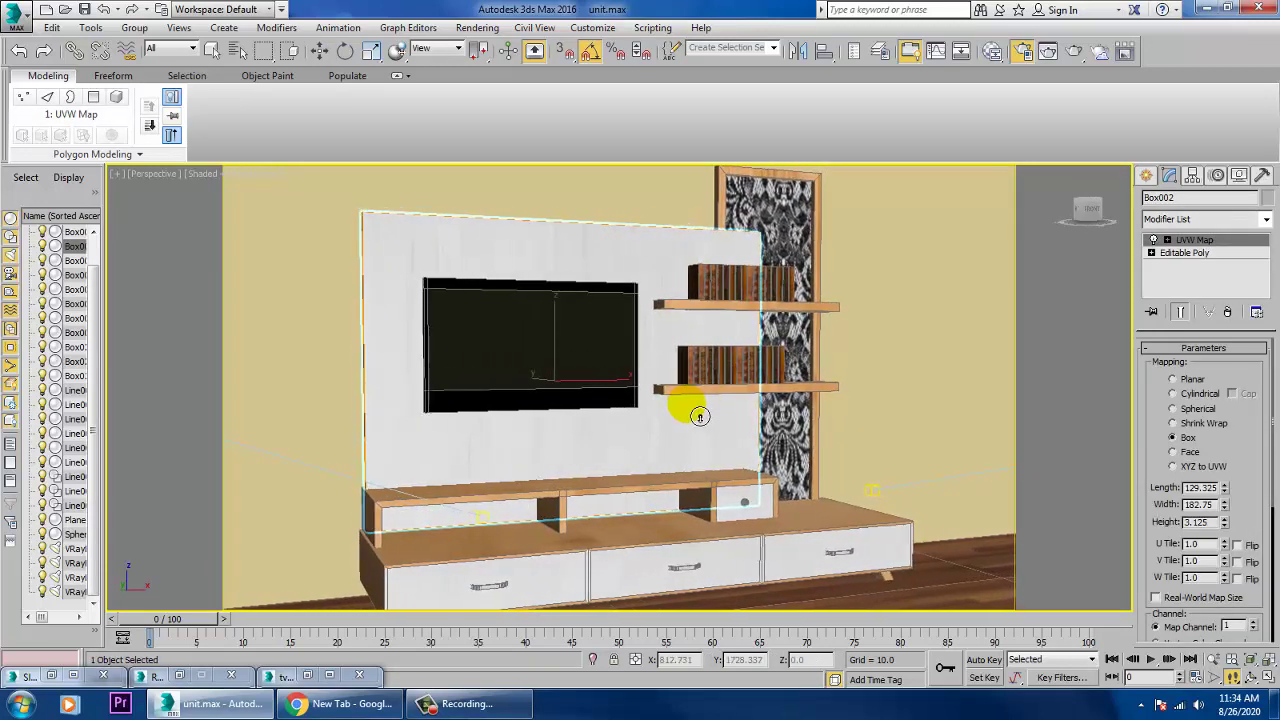
alt+middle_drag(699, 416, 690, 425)
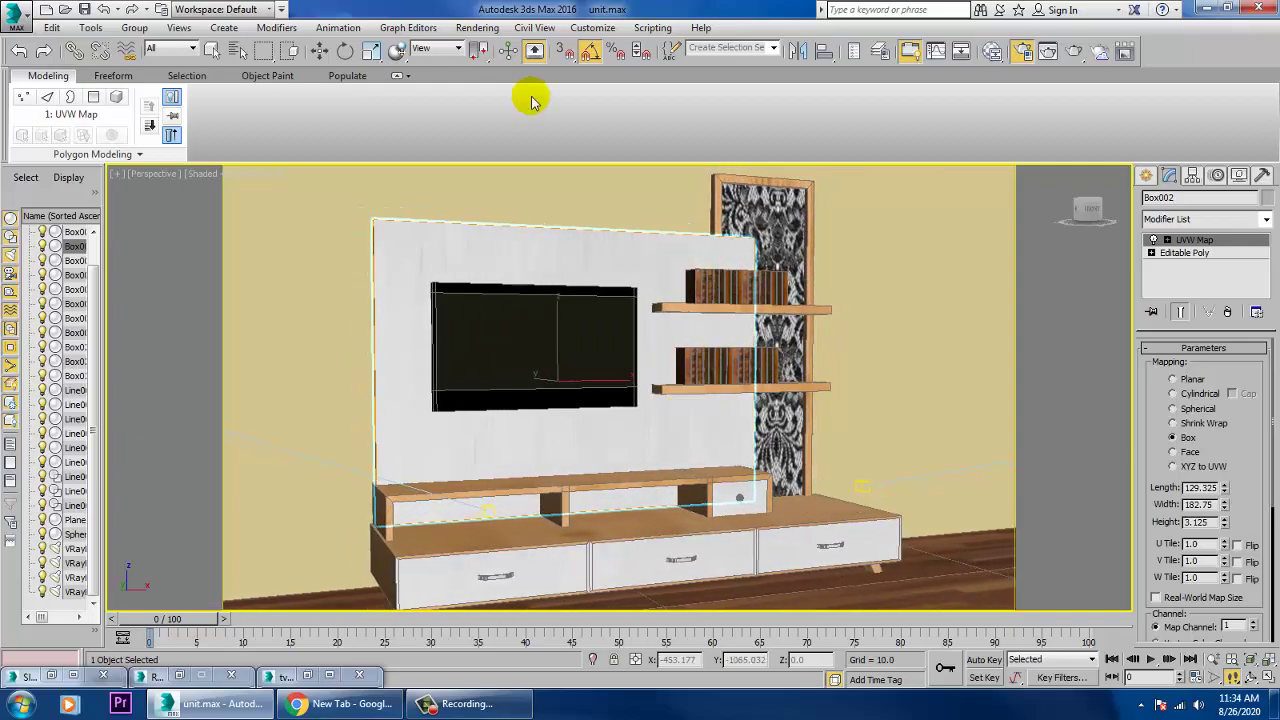
- Run a V-Ray test render of the TV wall unit and close the frame buffer
click(490, 27)
click(490, 43)
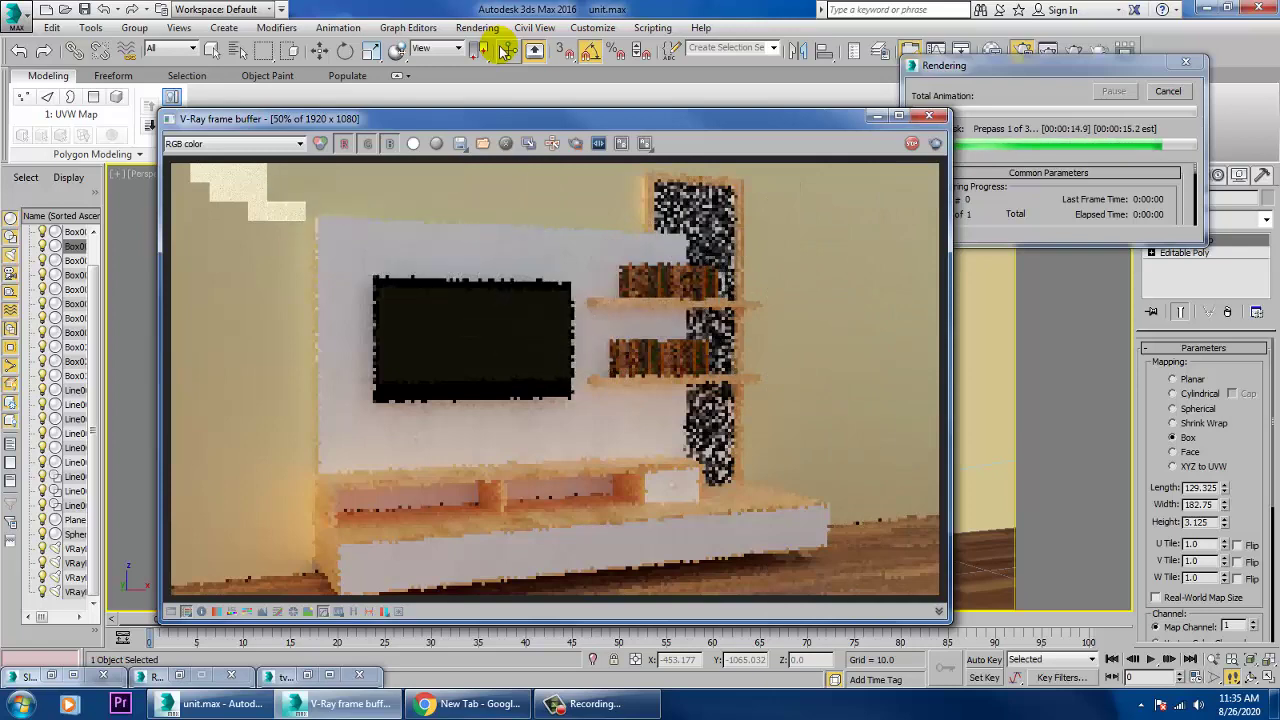
click(928, 115)
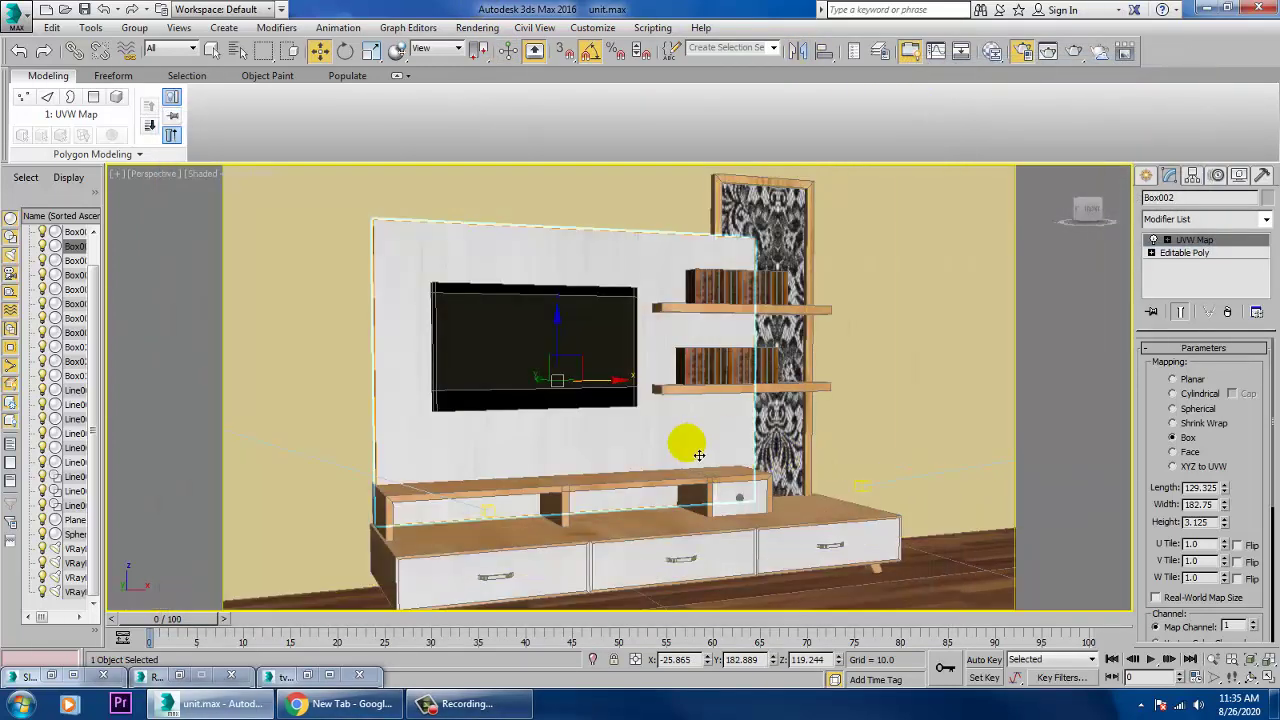
- Save the view as PhysCamera001 and tint VRayLight001 pale blue (hue 156, saturation 28, value 208)
key(ctrl+c)
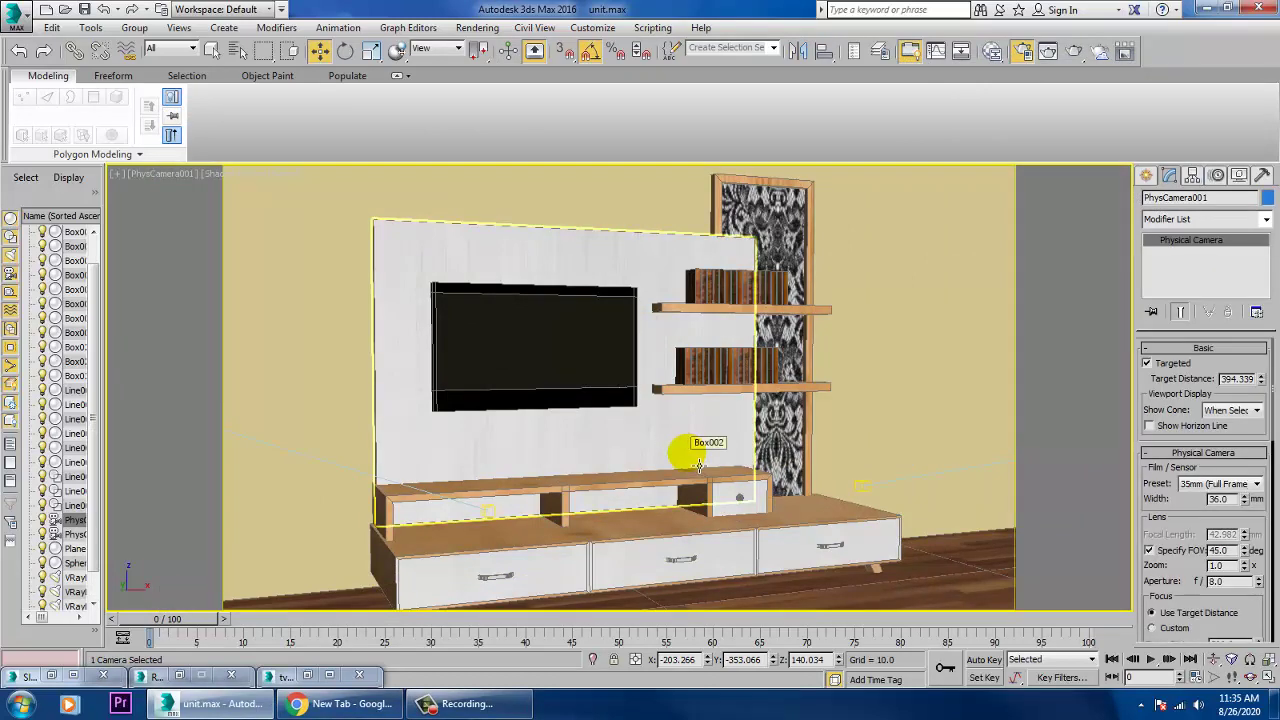
key(p)
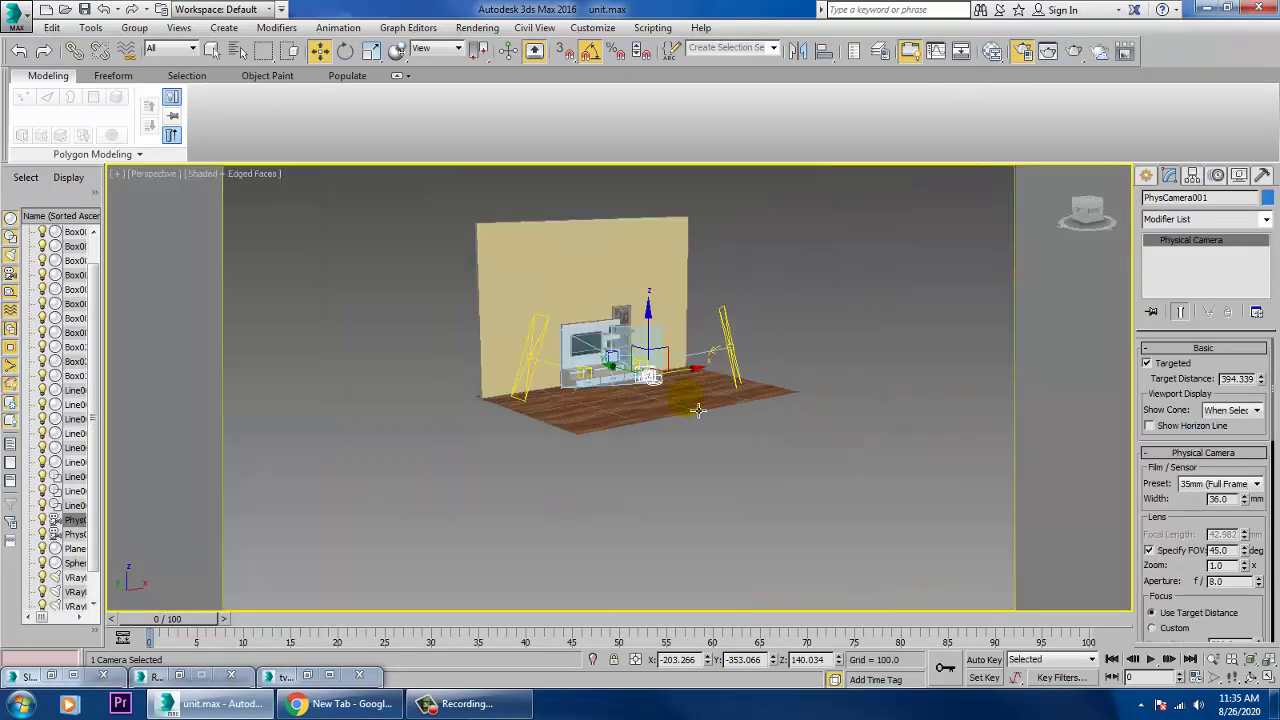
click(535, 355)
alt+middle_drag(600, 450, 660, 440)
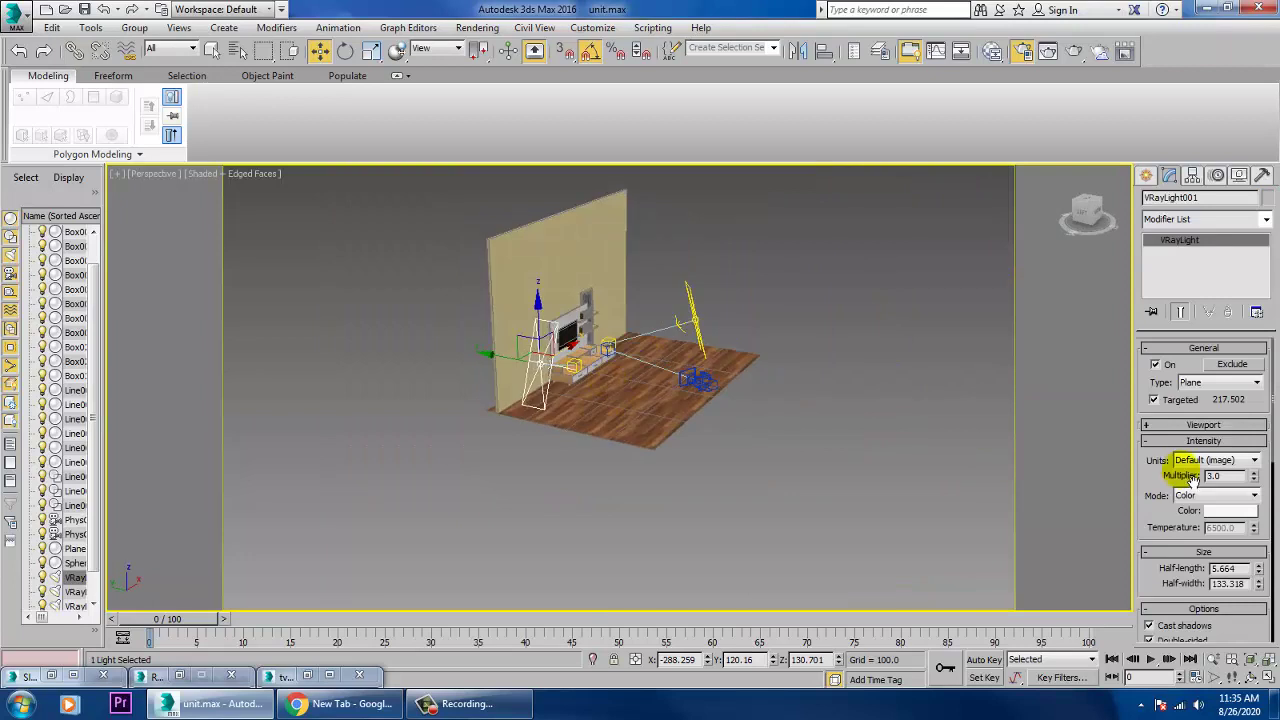
click(1236, 511)
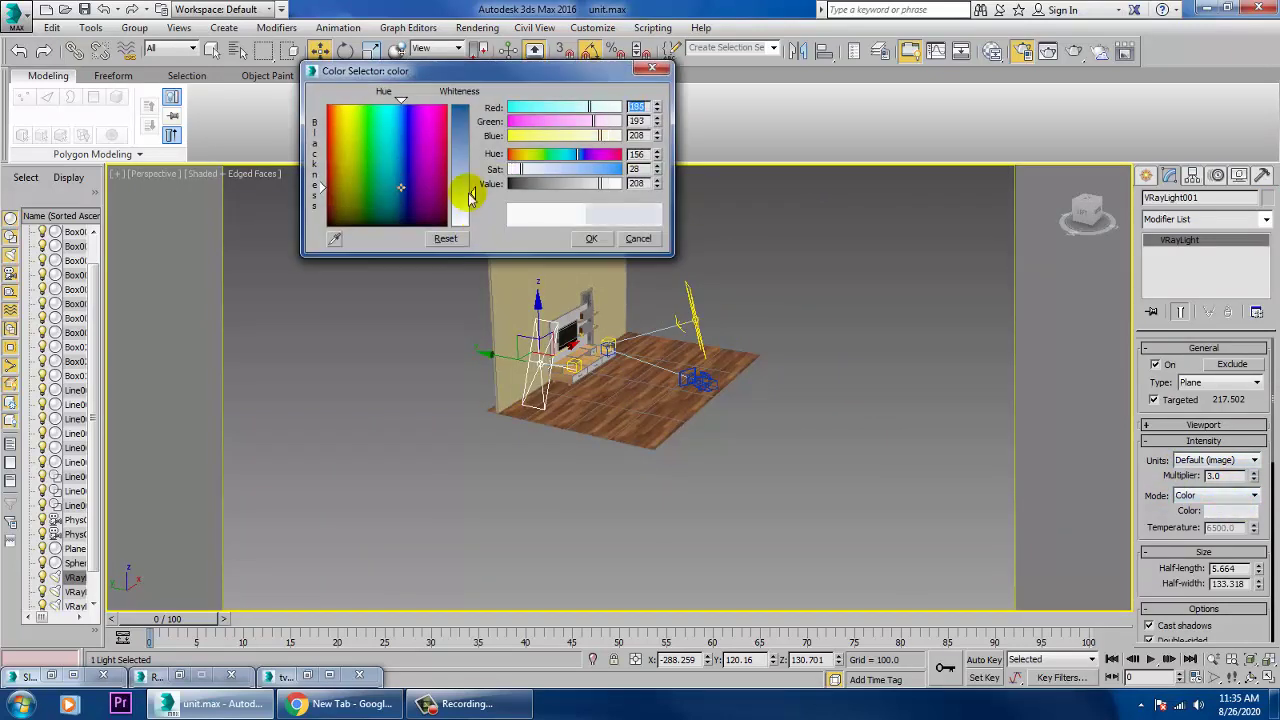
click(590, 238)
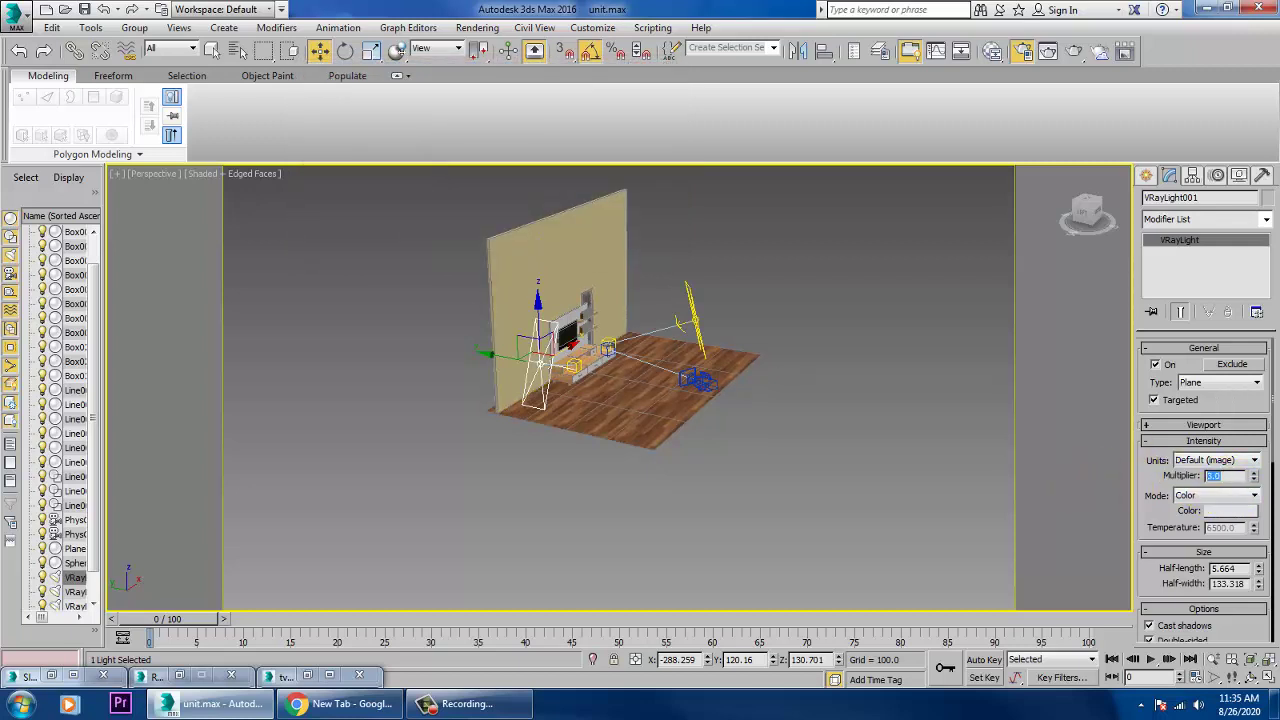
click(740, 272)
- Render the PhysCamera001 view with the tinted light, stop it partway, and close the frame buffer
key(c)
click(477, 27)
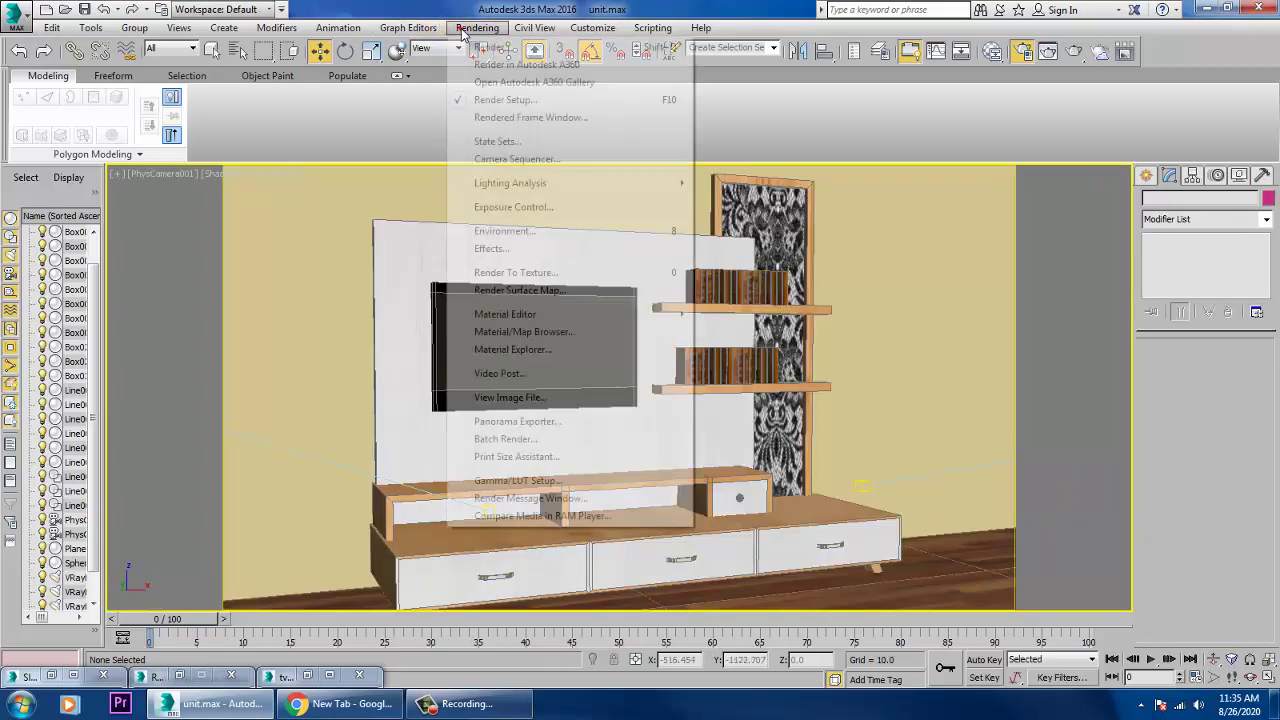
click(478, 50)
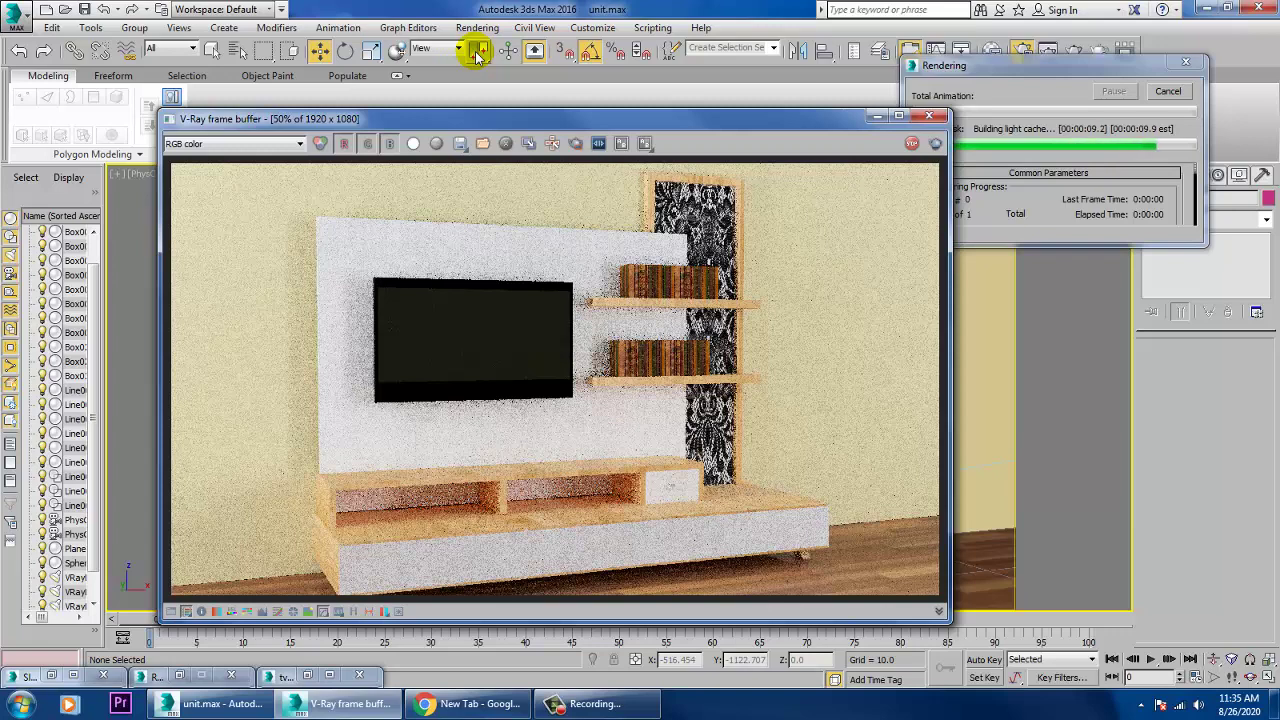
key(Escape)
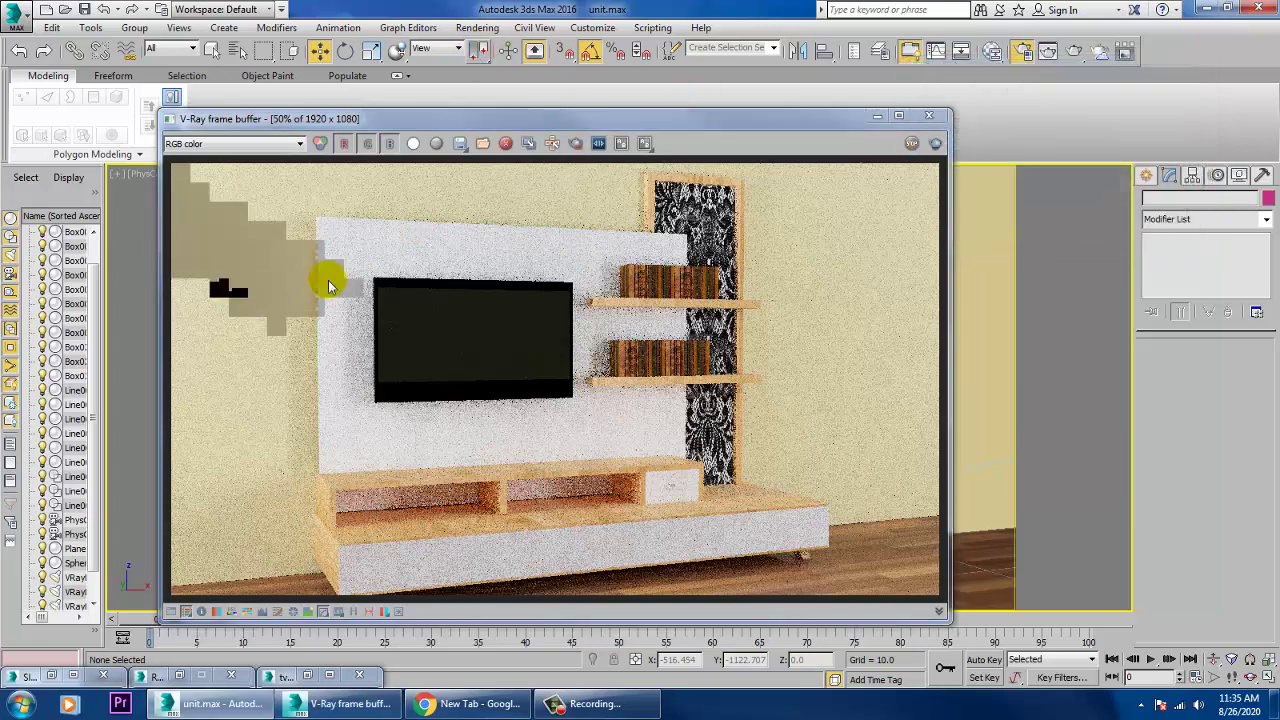
click(925, 119)
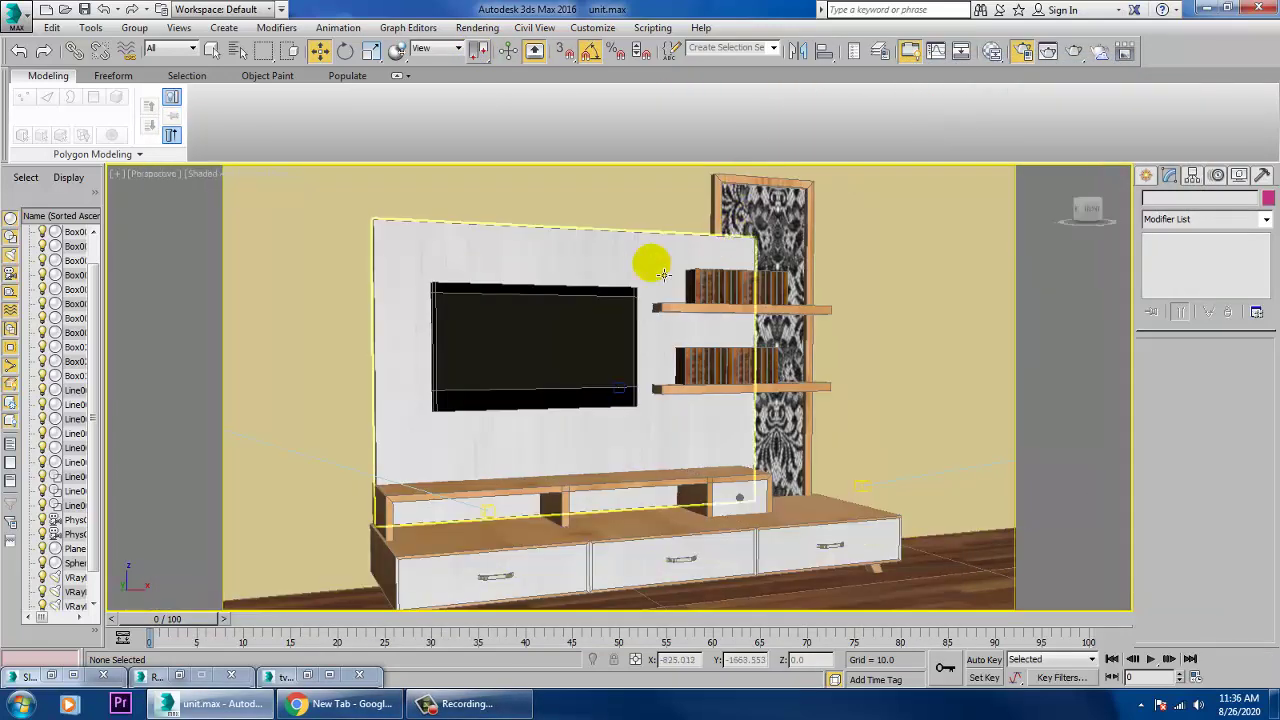
- Colour VRayLight002 blue-grey (hue 156, saturation 60, value 171)
scroll(820, 352, down, 6)
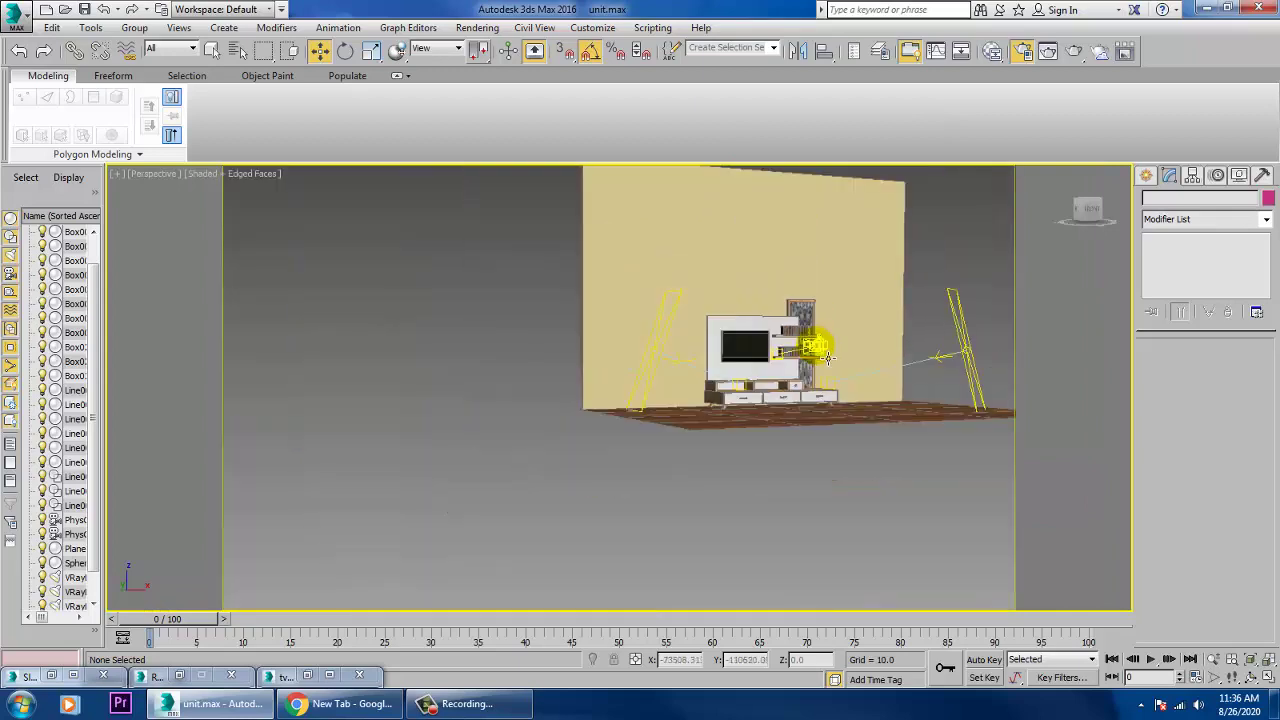
click(972, 354)
click(1232, 511)
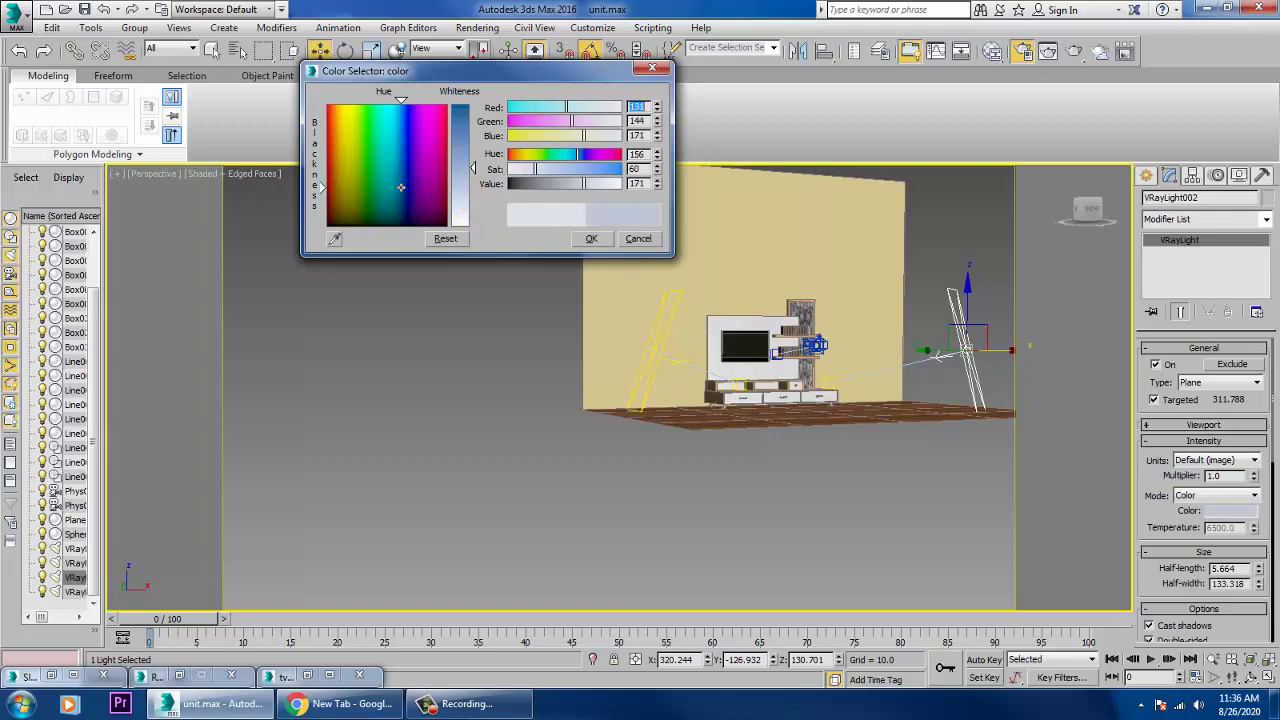
click(591, 238)
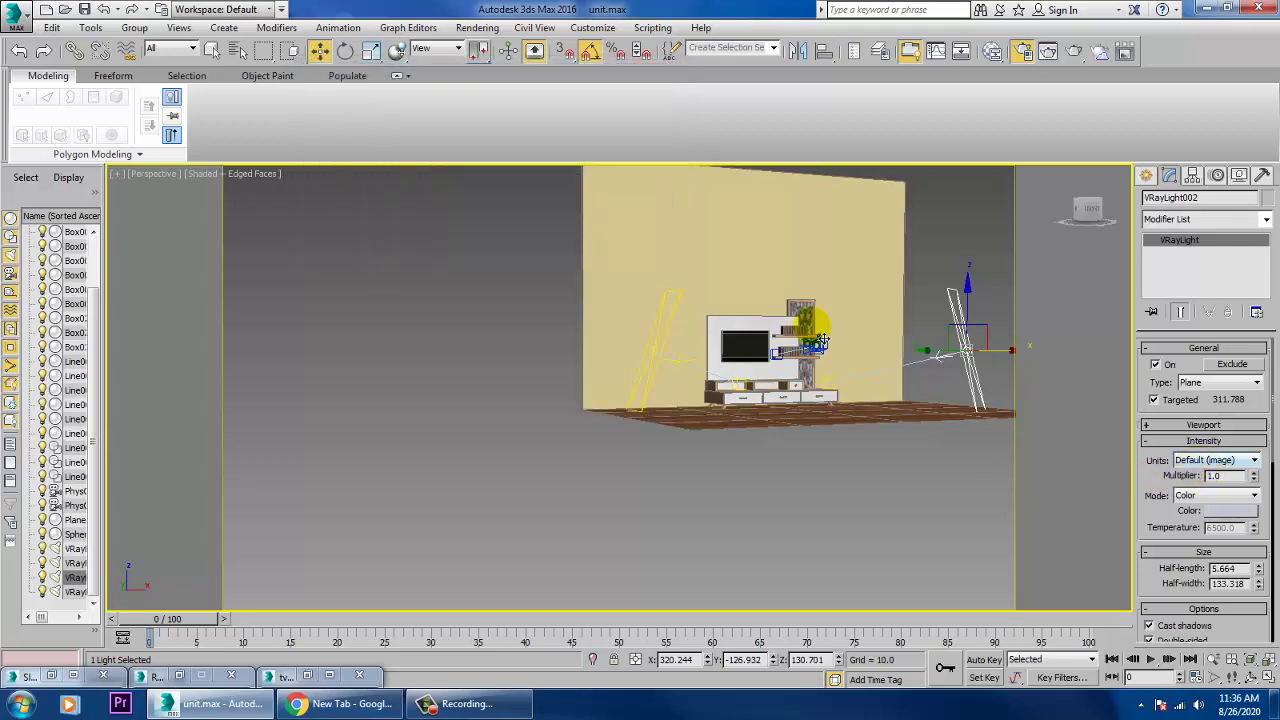
- Start a V-Ray render of the PhysCamera001 view and stop it early
key(c)
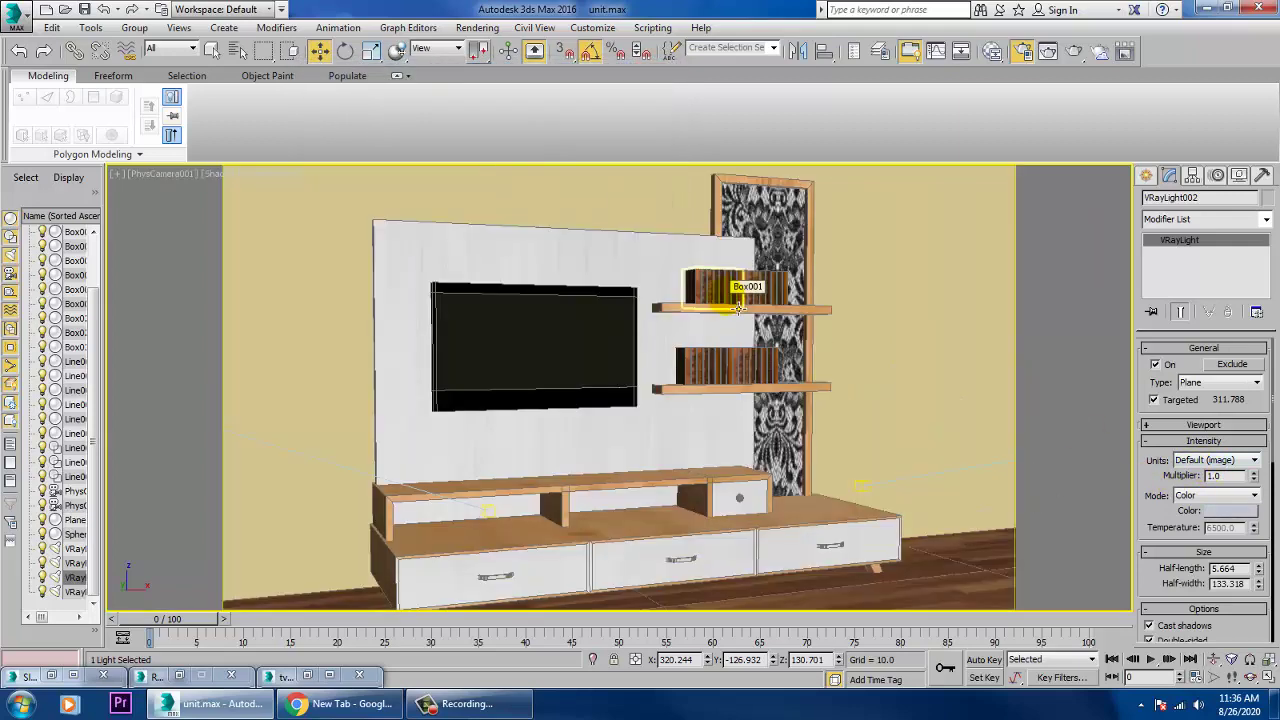
click(478, 27)
click(490, 46)
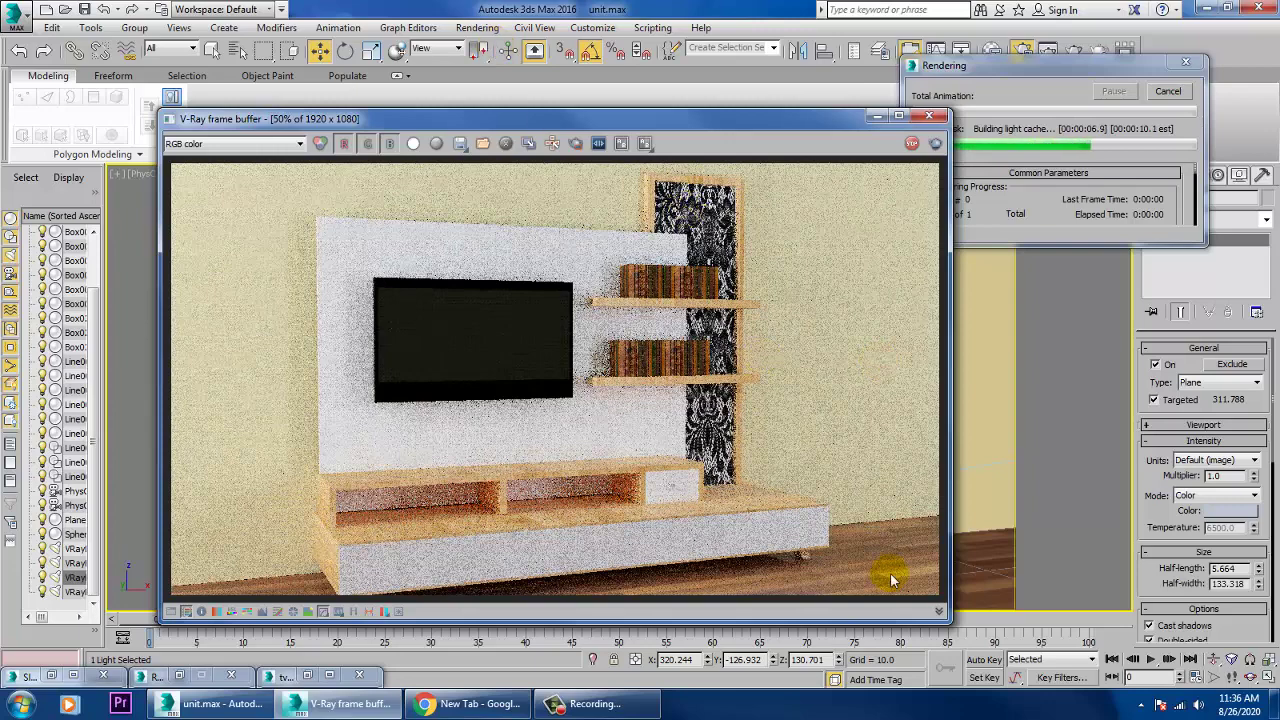
click(911, 143)
- Select the wooden floor plane and open the Slate Material Editor to its material
click(1028, 580)
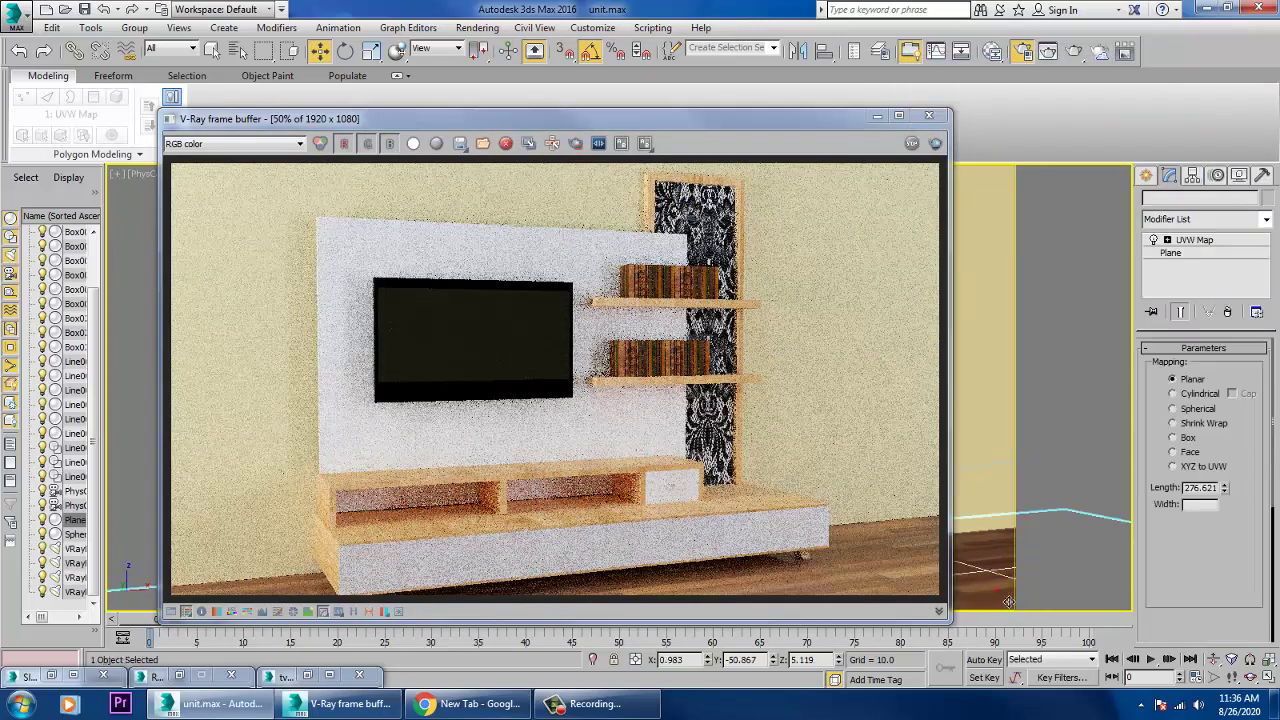
key(m)
middle_drag(785, 522, 686, 337)
- Set Material #62's reflection colour to mid-grey 129 (RGB 129, 129, 129)
click(683, 366)
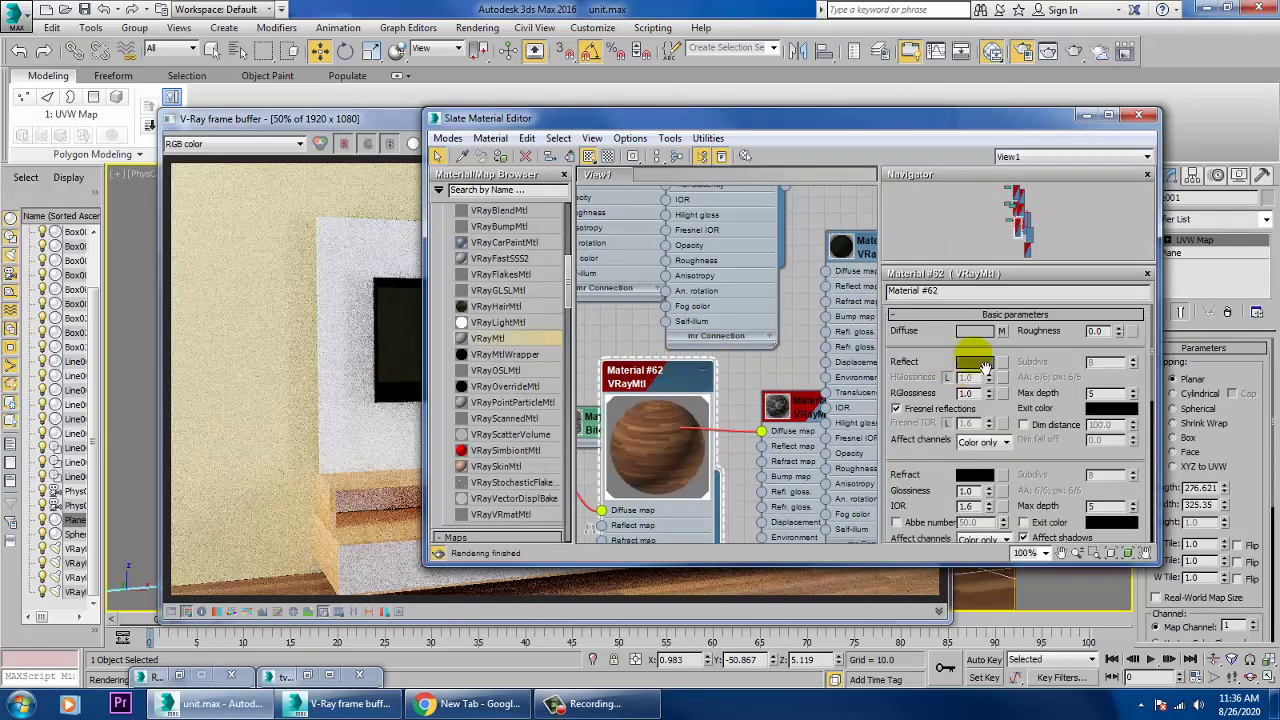
click(975, 362)
drag(461, 186, 461, 154)
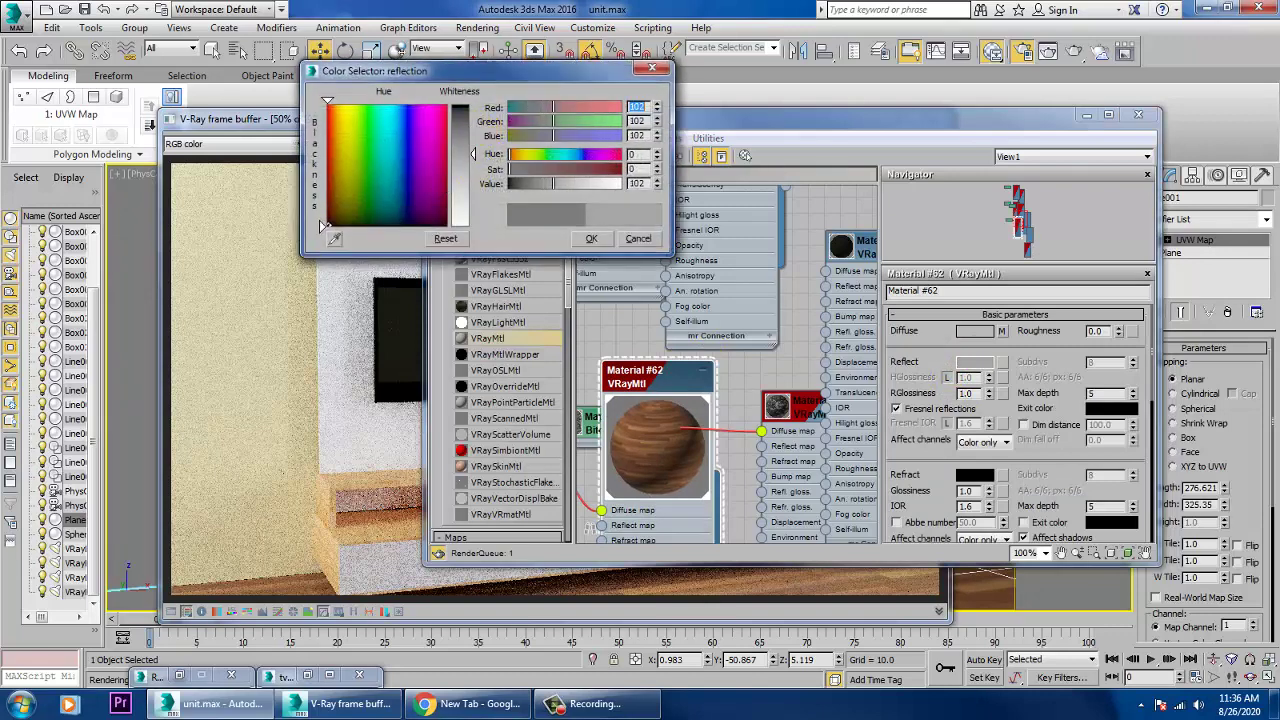
click(591, 241)
- Try rendering from the Rendering menu and dismiss the A360 cloud rendering message
click(477, 27)
click(493, 45)
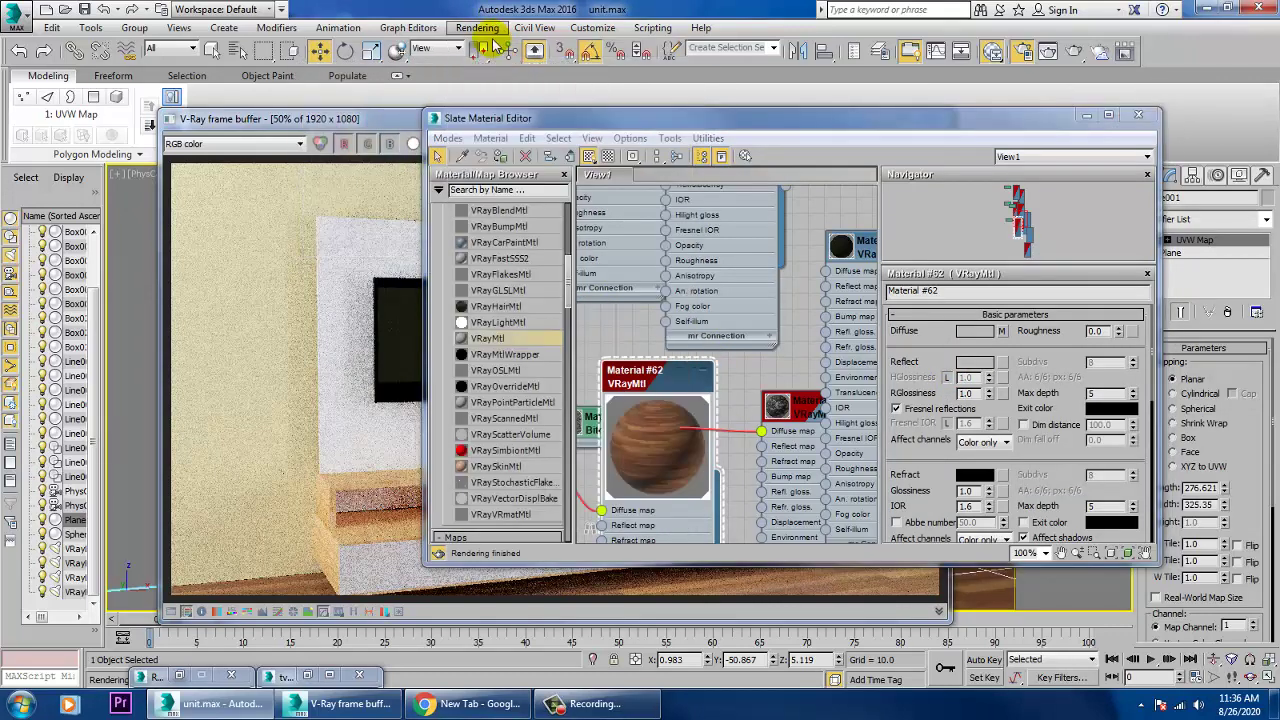
click(477, 27)
click(500, 46)
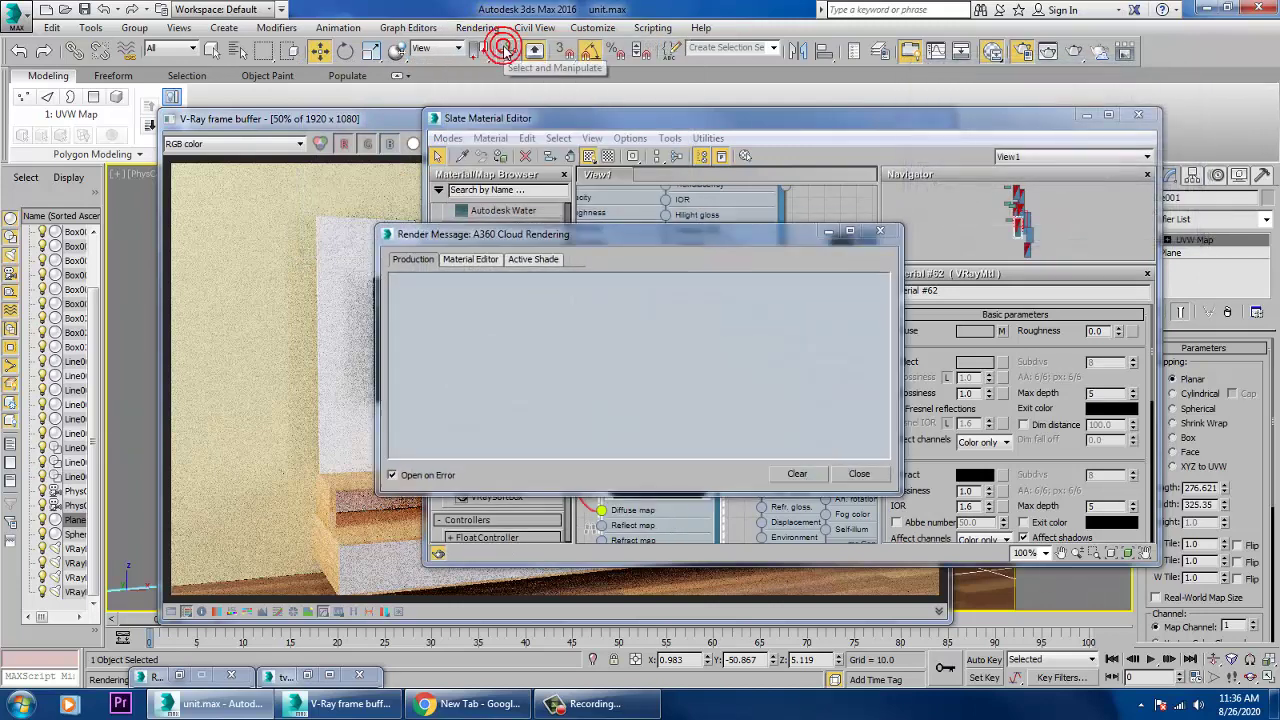
click(857, 474)
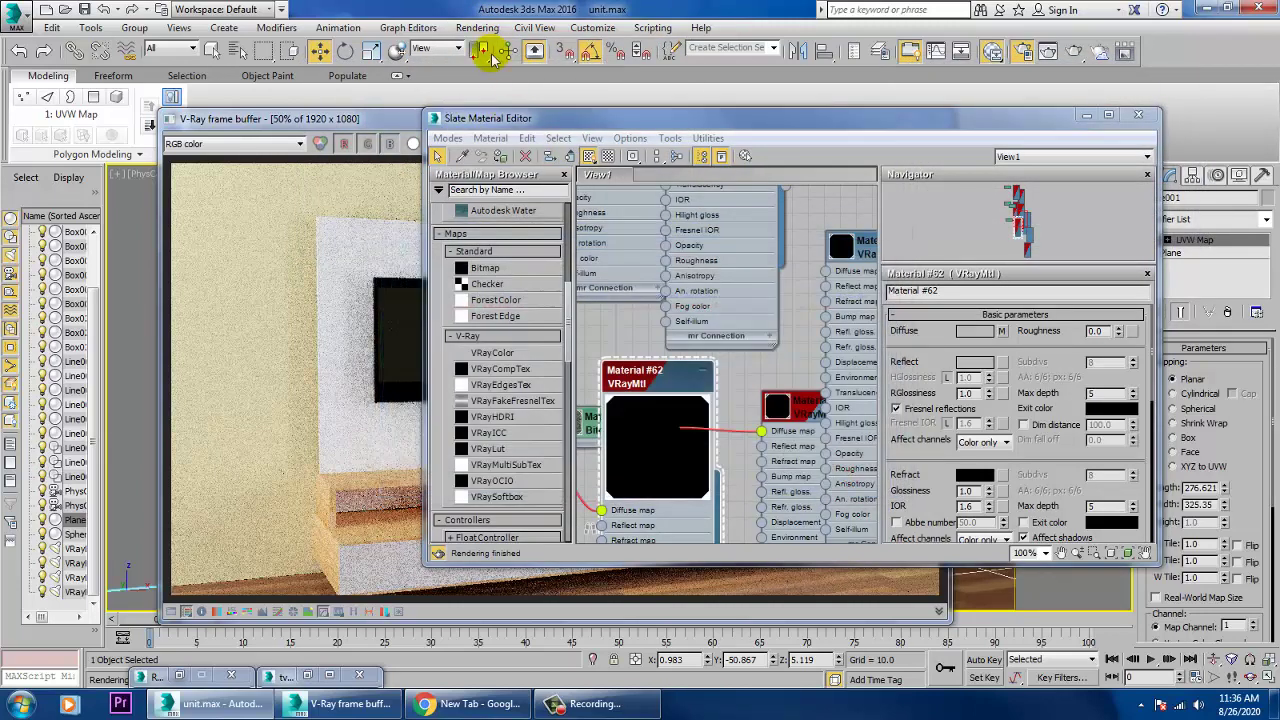
click(475, 28)
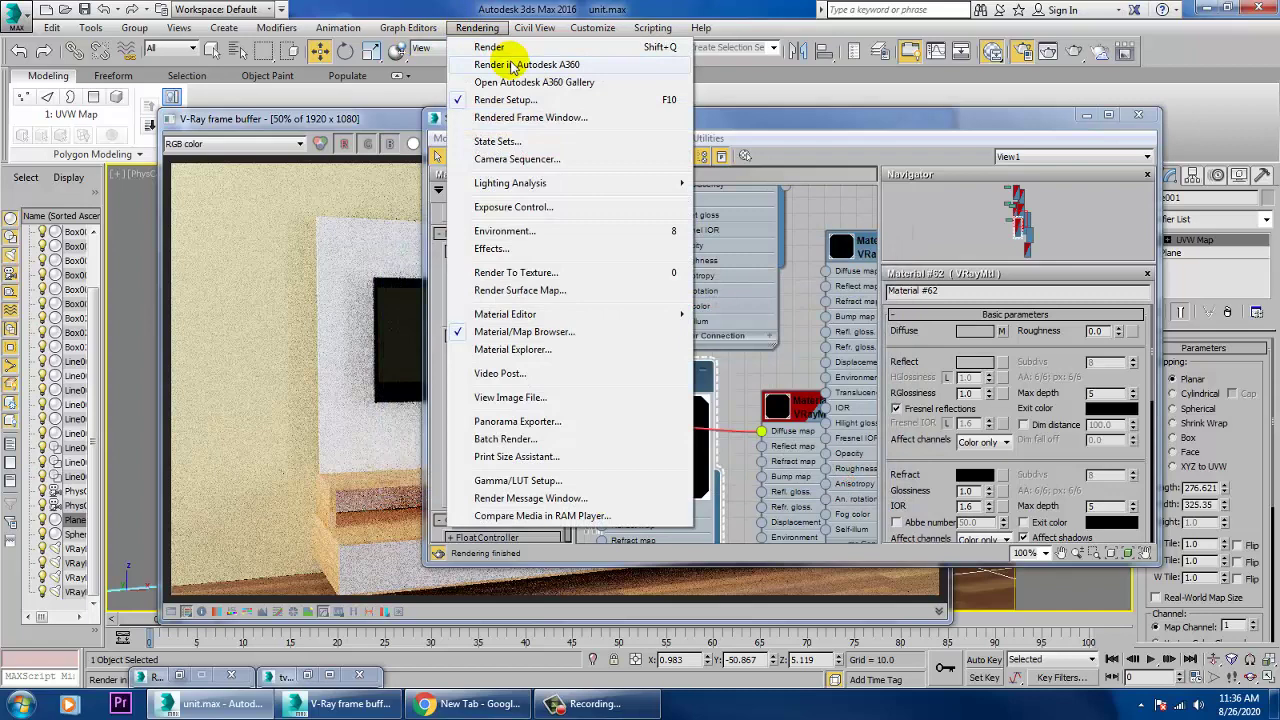
click(505, 100)
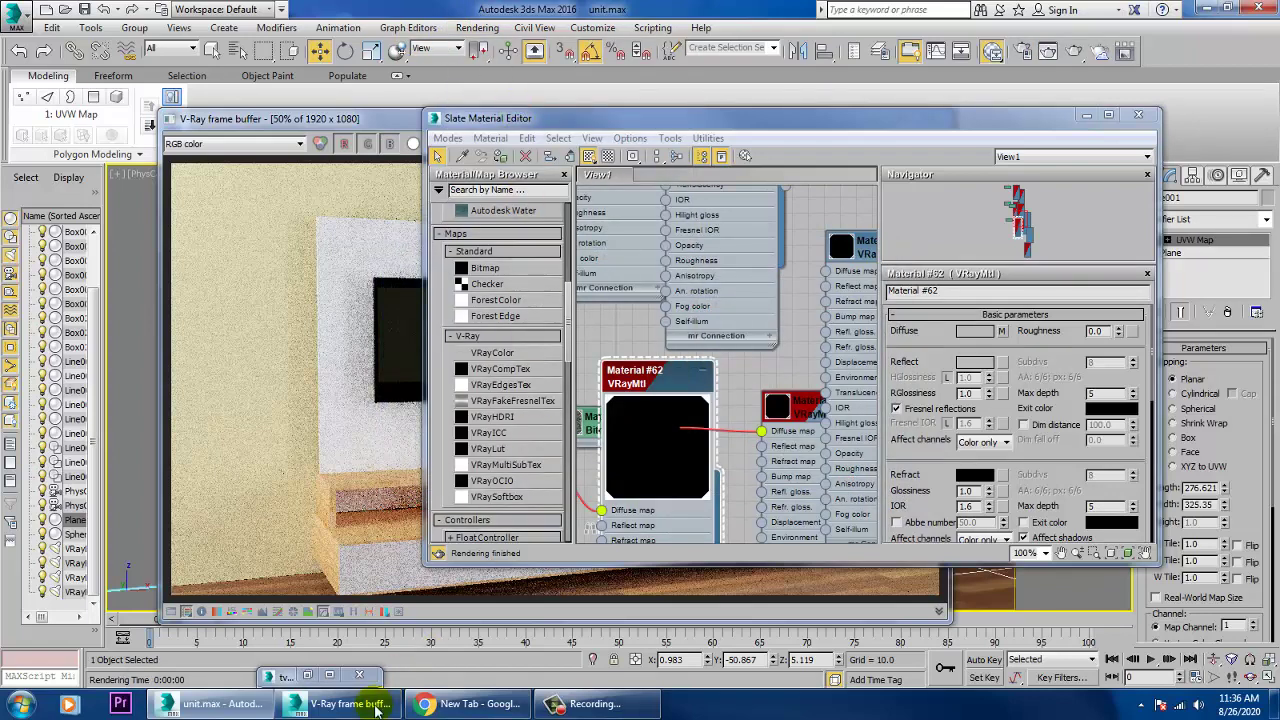
click(496, 30)
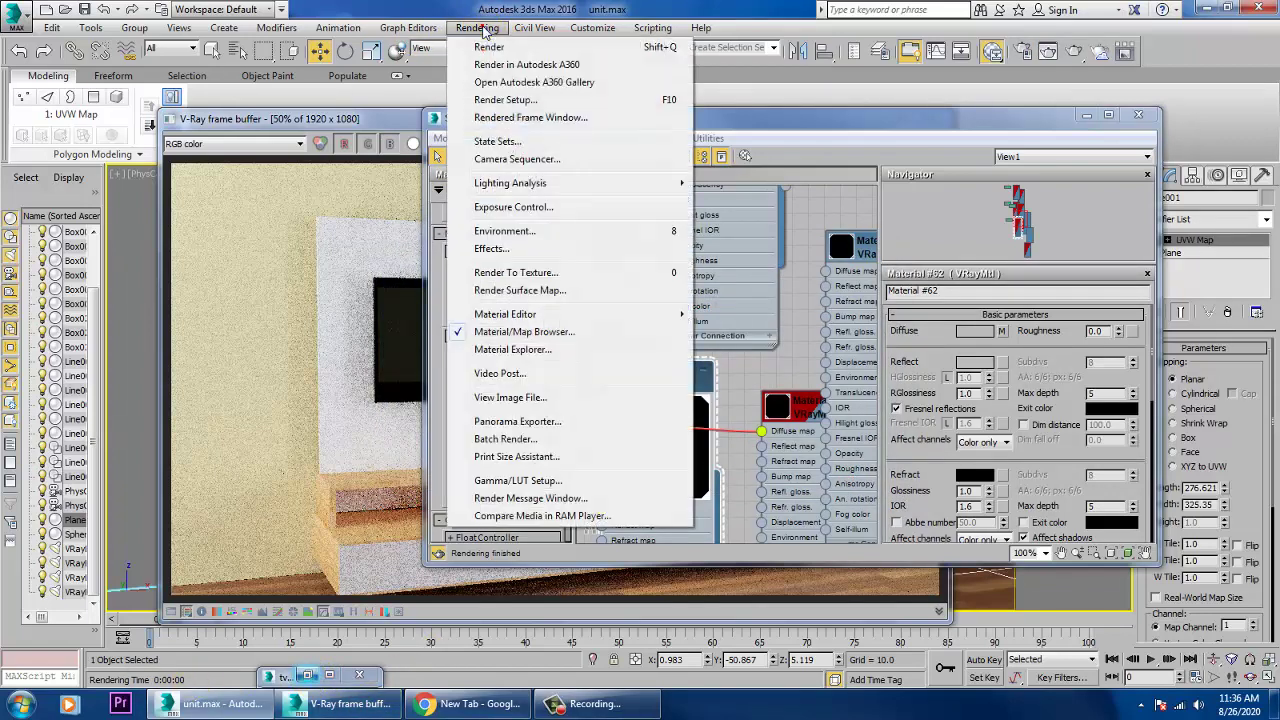
- Open Render Setup at full size with Production Rendering Mode as the target
click(510, 100)
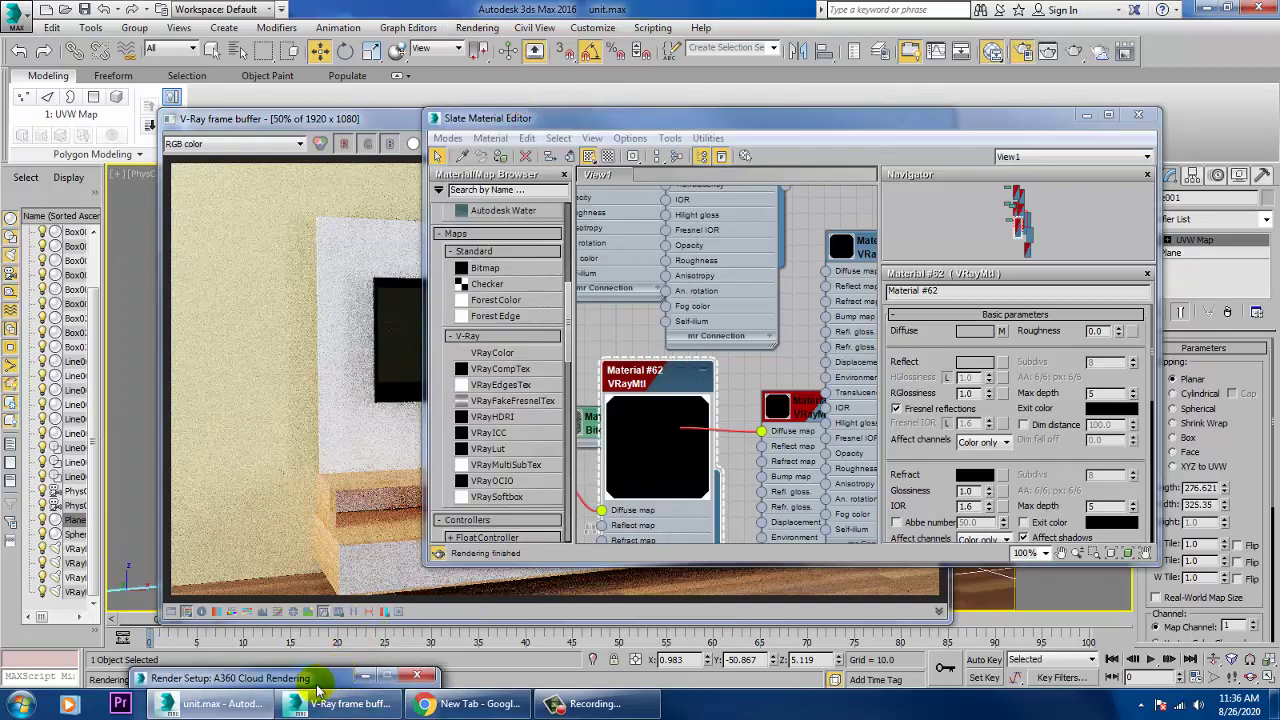
double_click(317, 680)
click(695, 40)
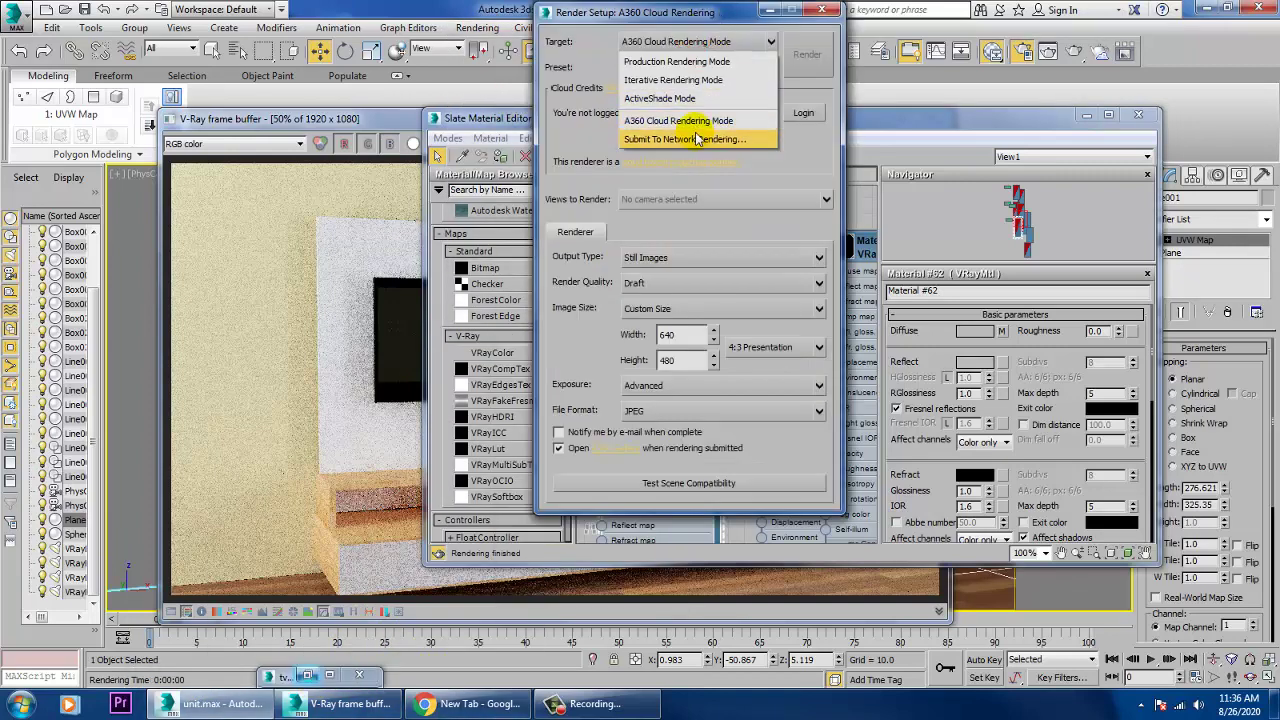
click(690, 61)
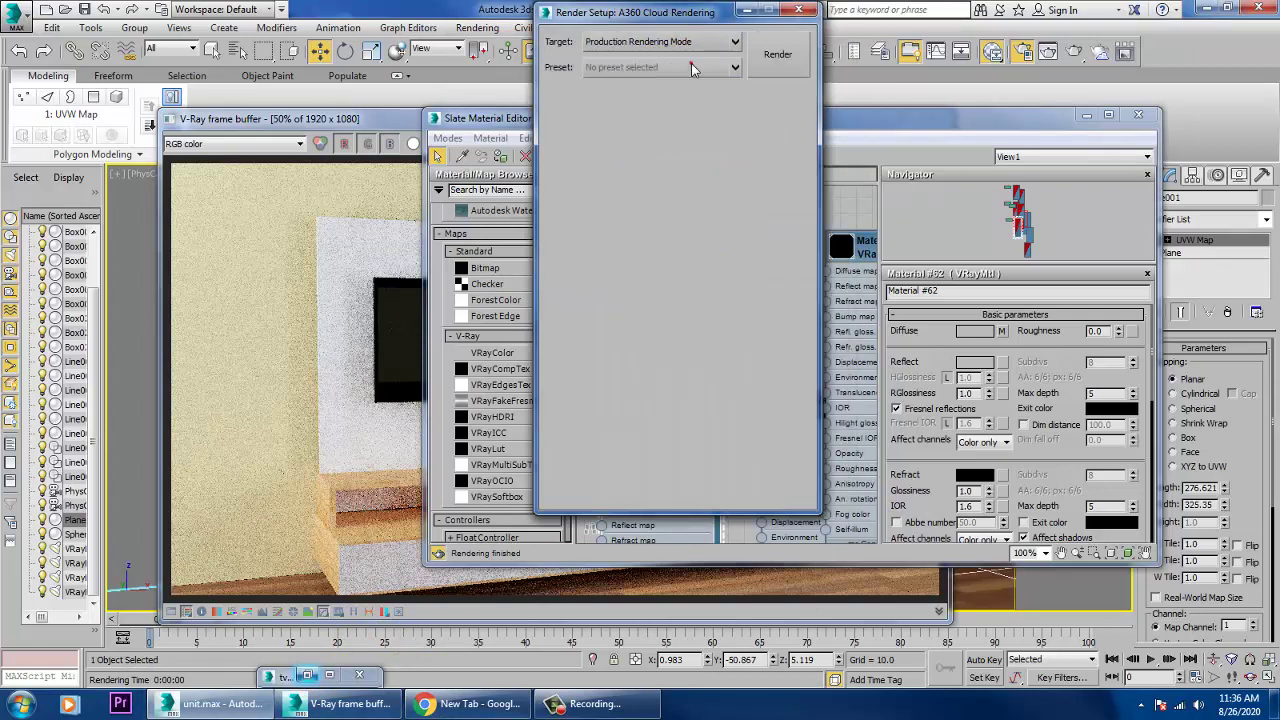
- Change the V-Ray image filter from Mitchell-Netravali to Cubic
click(610, 151)
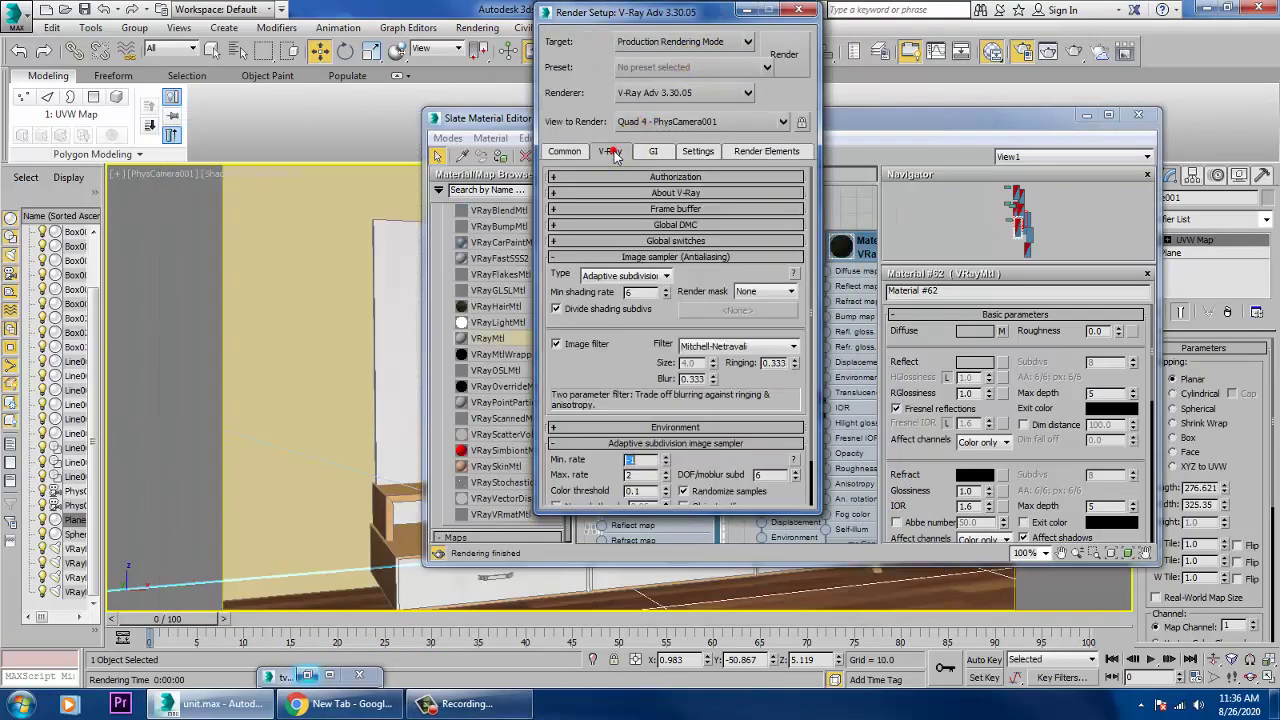
click(741, 347)
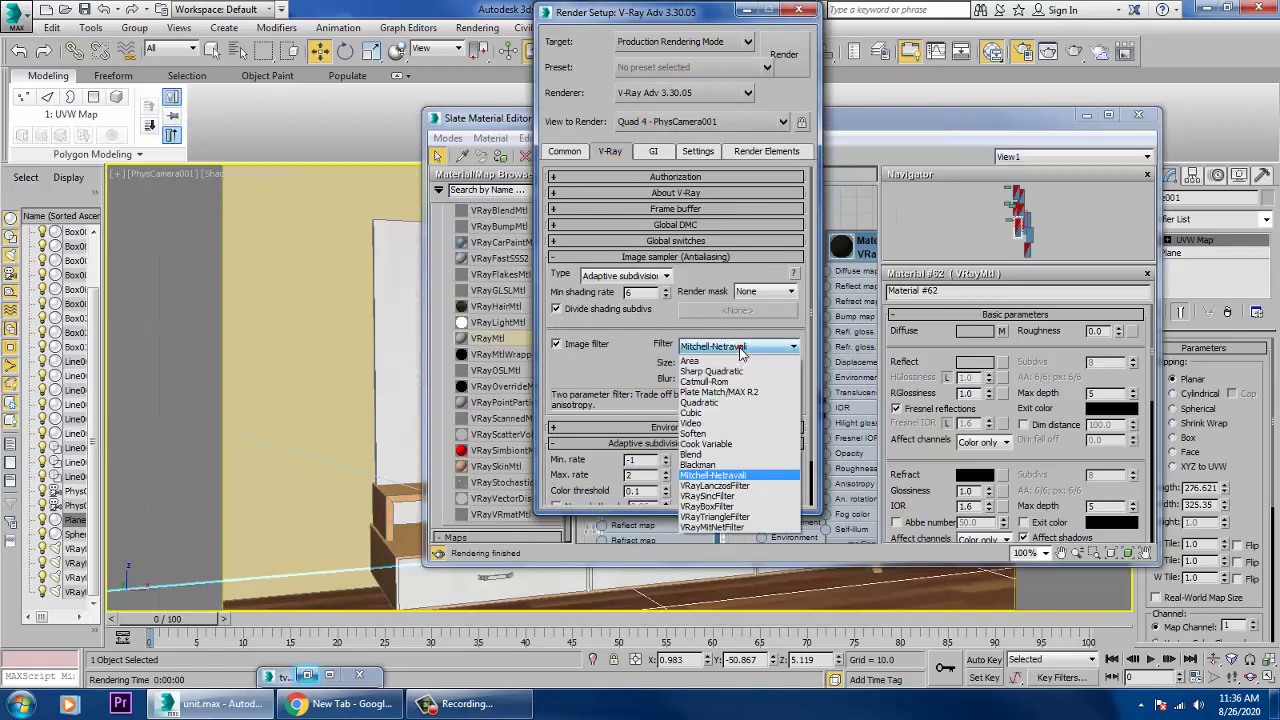
click(741, 347)
click(741, 347)
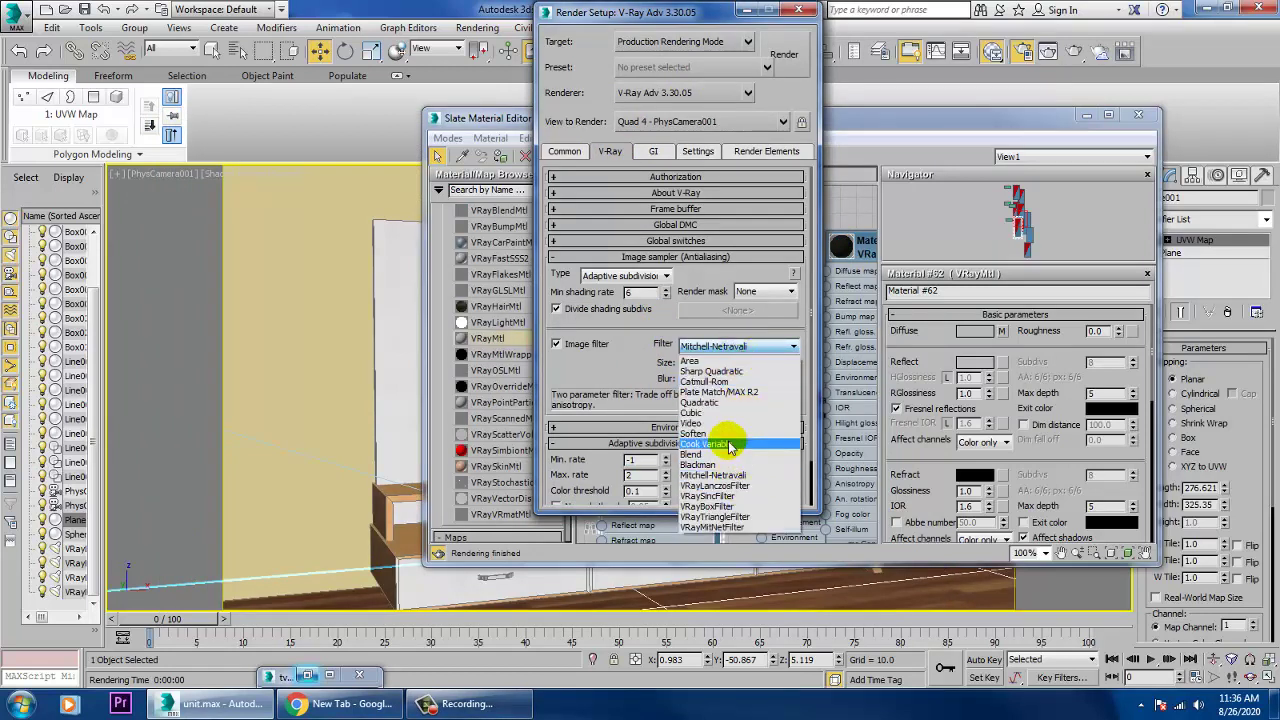
click(719, 412)
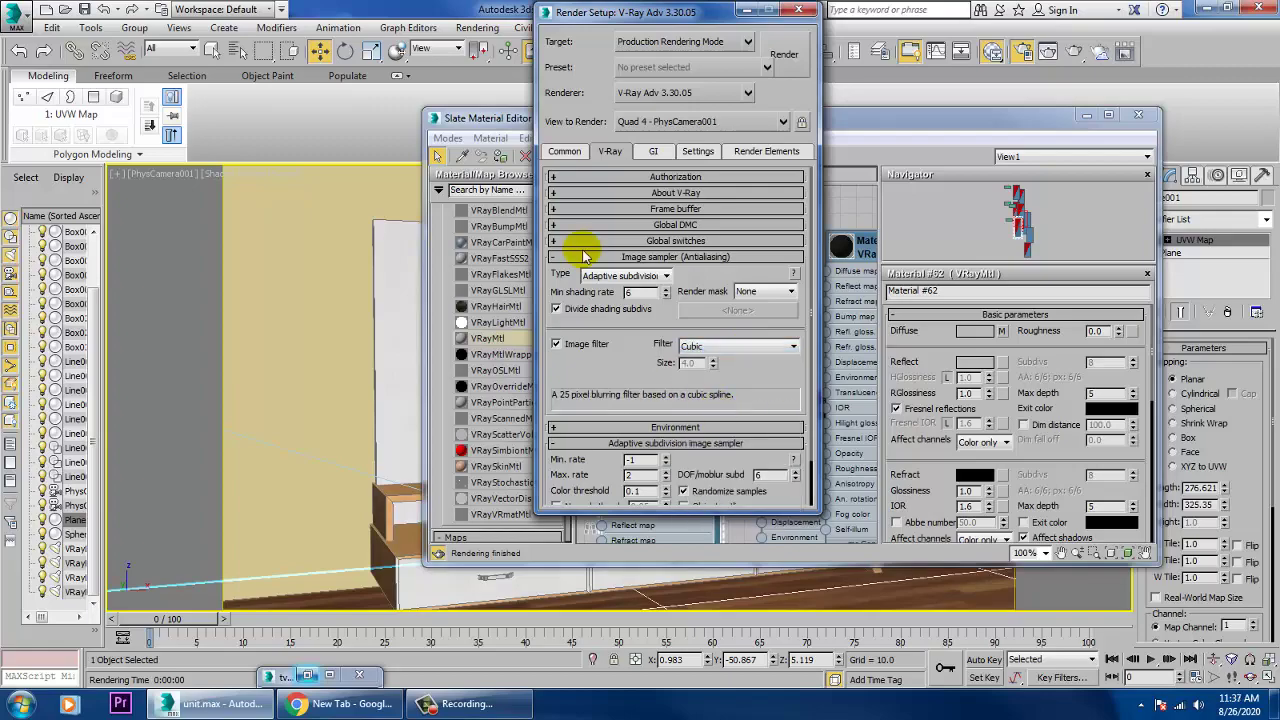
click(652, 152)
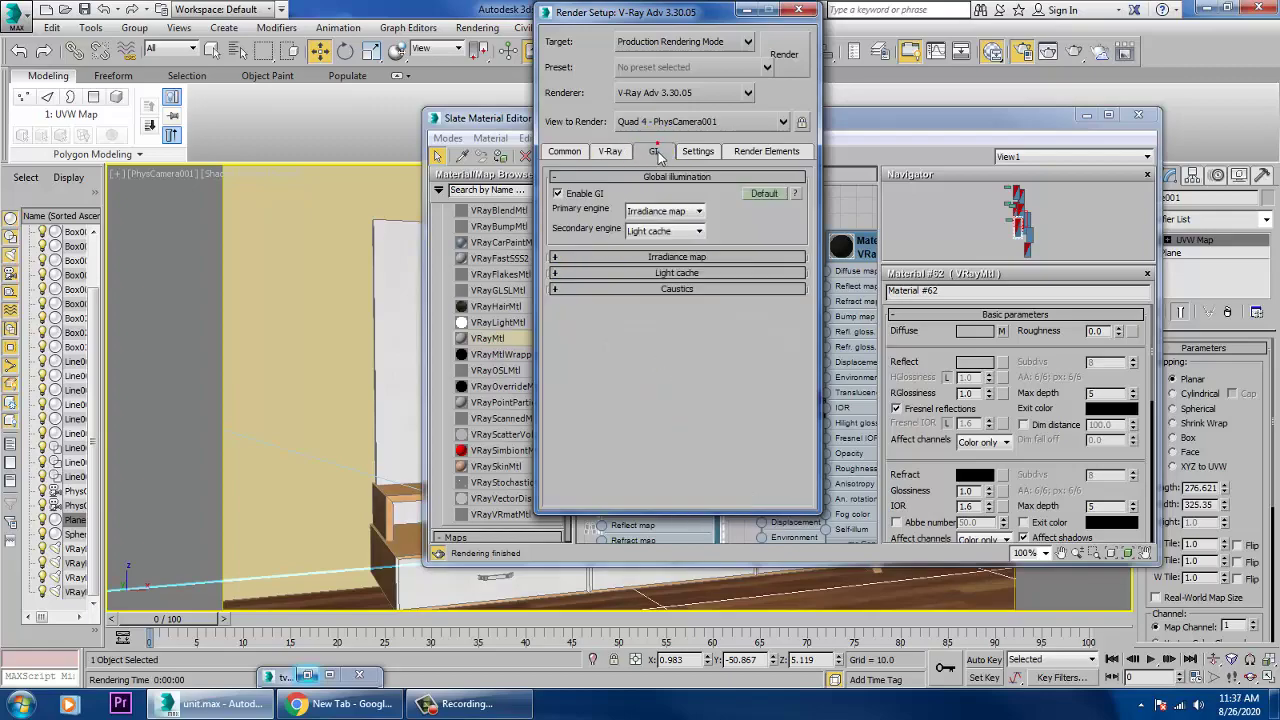
- Render the camera view, then close the V-Ray frame buffer, Render Setup and Slate Material Editor
click(785, 54)
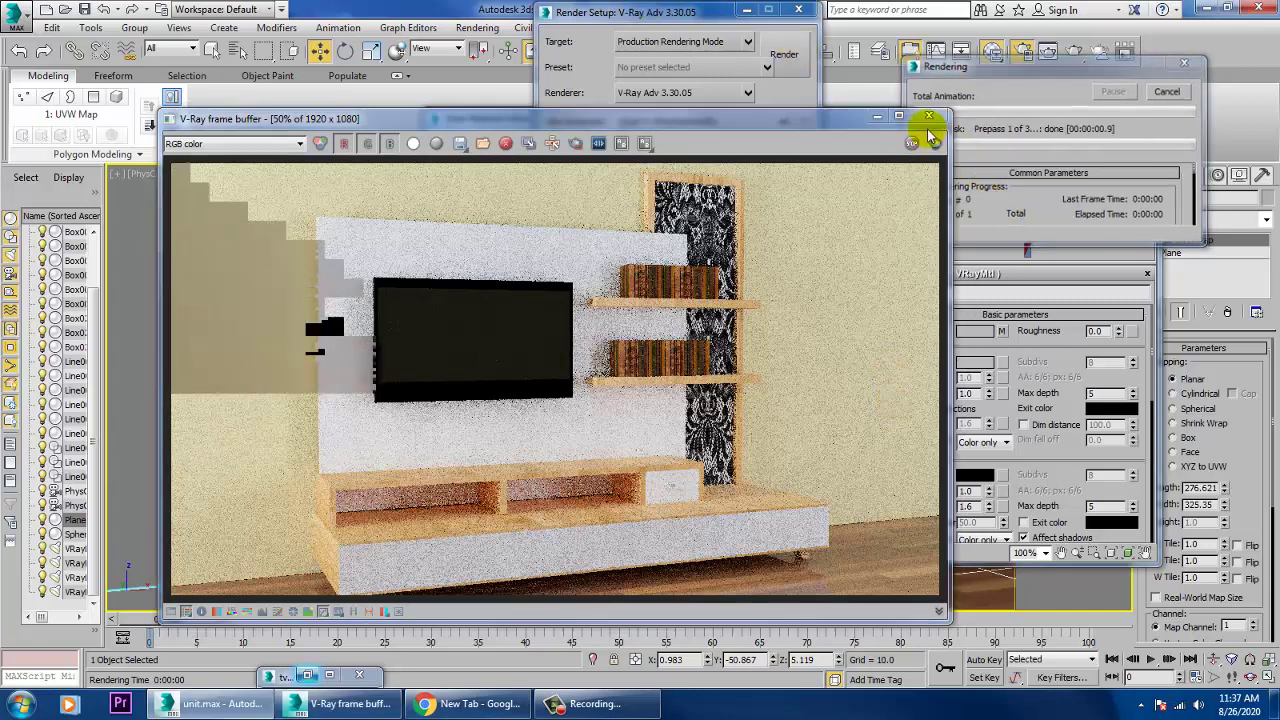
click(899, 117)
click(925, 118)
click(793, 12)
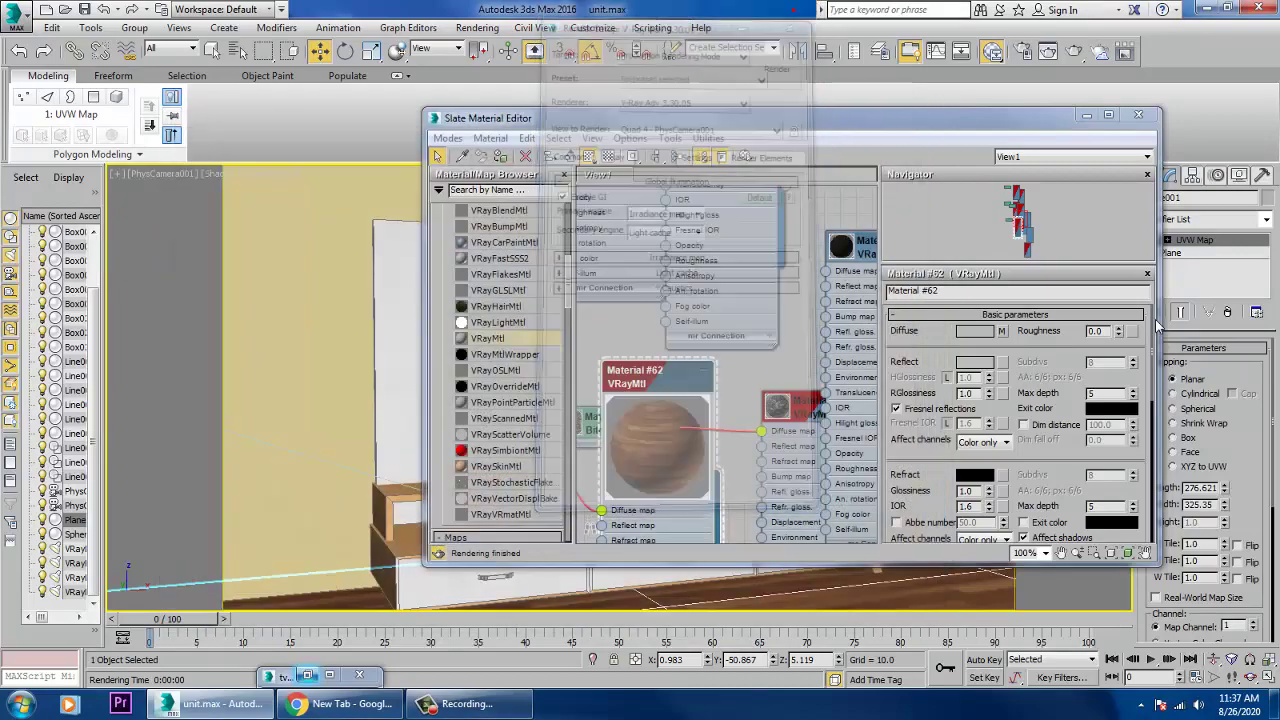
drag(772, 130, 562, 258)
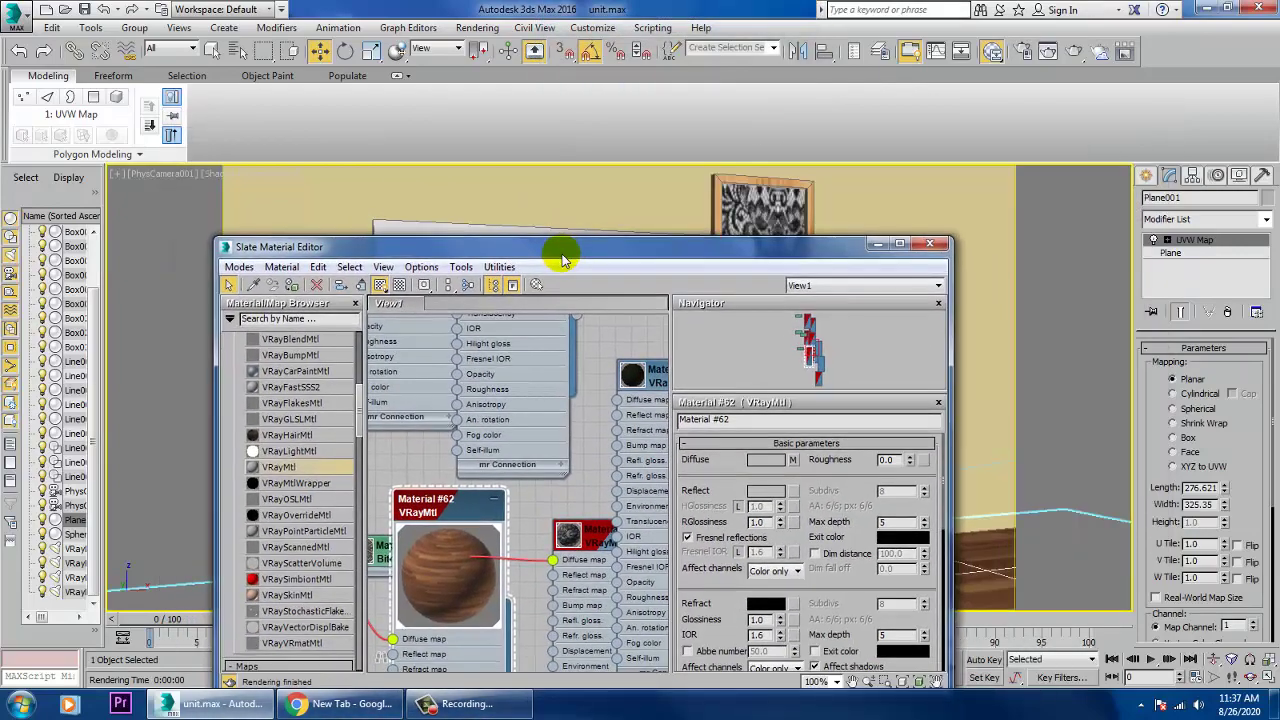
click(938, 244)
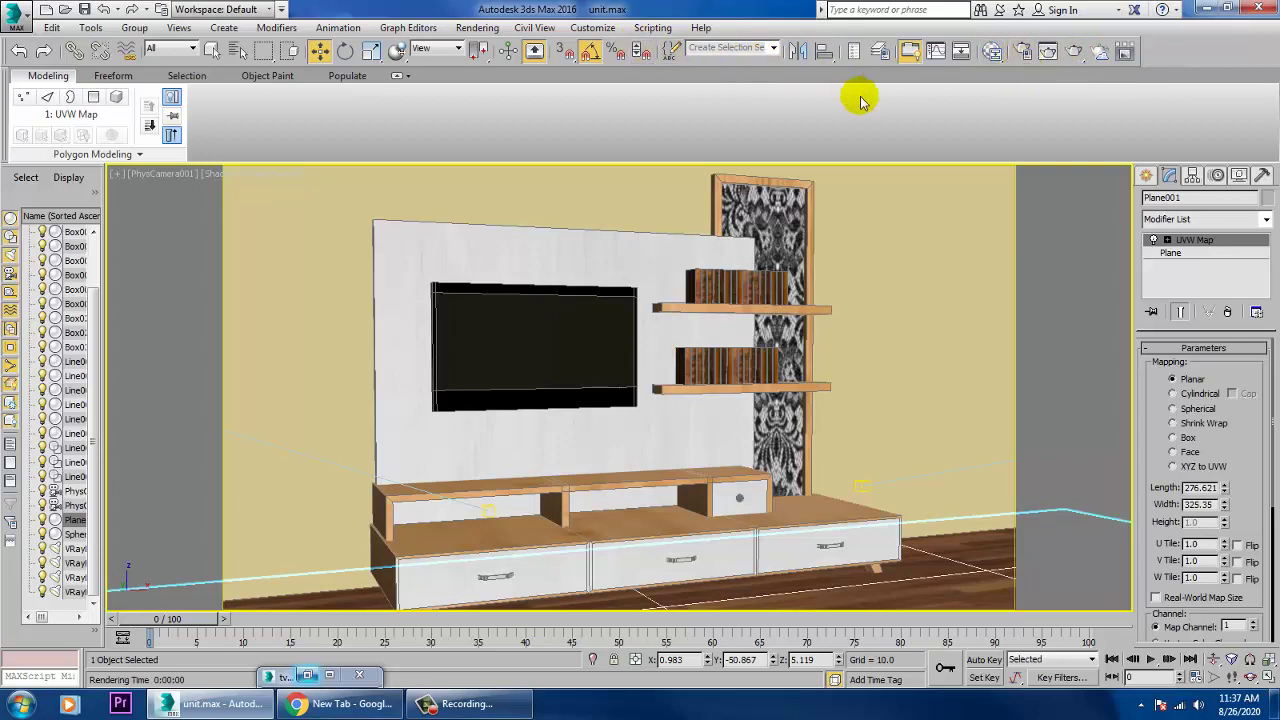
- Check the alternative render commands, briefly open and close Render Setup, then reopen the menus
click(1073, 60)
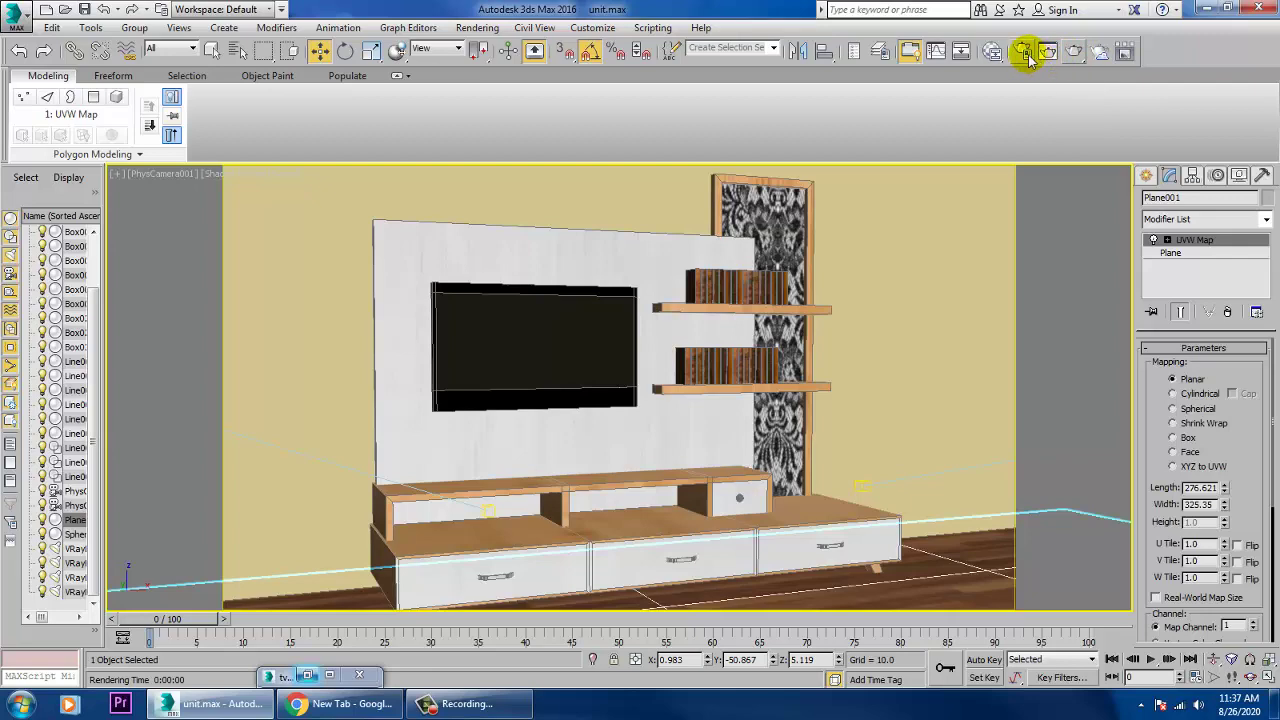
click(1024, 52)
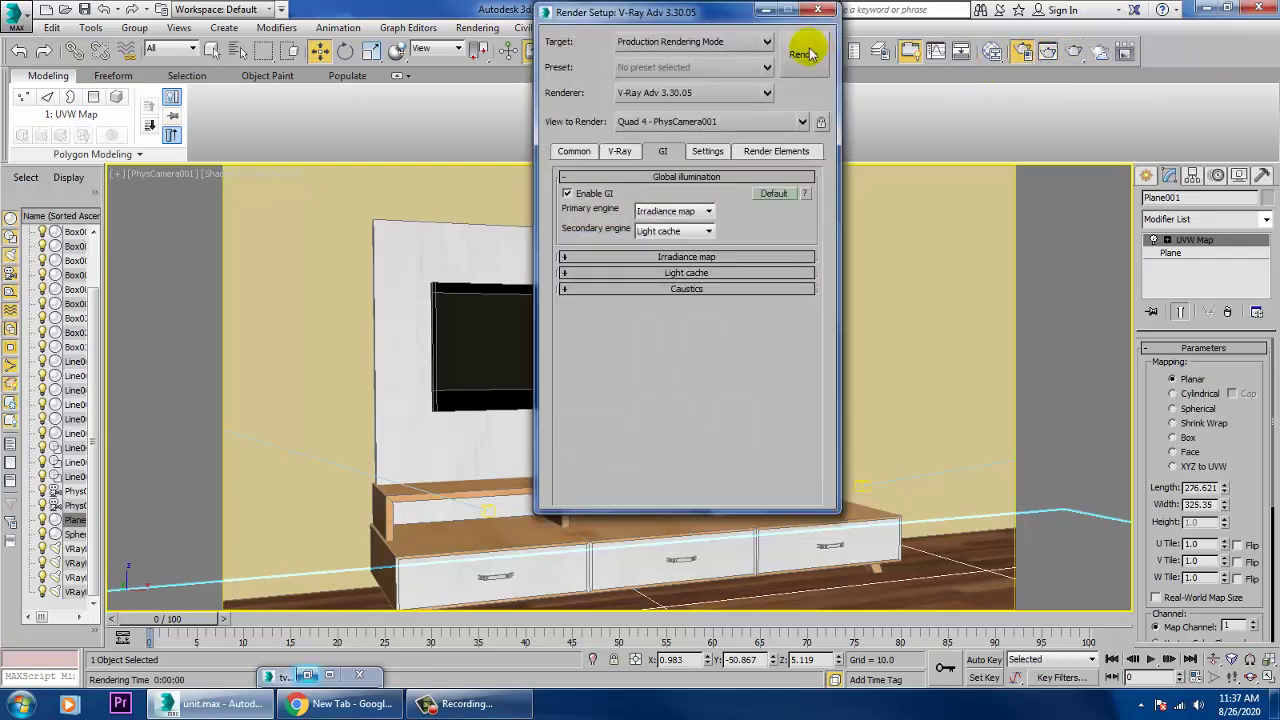
click(822, 12)
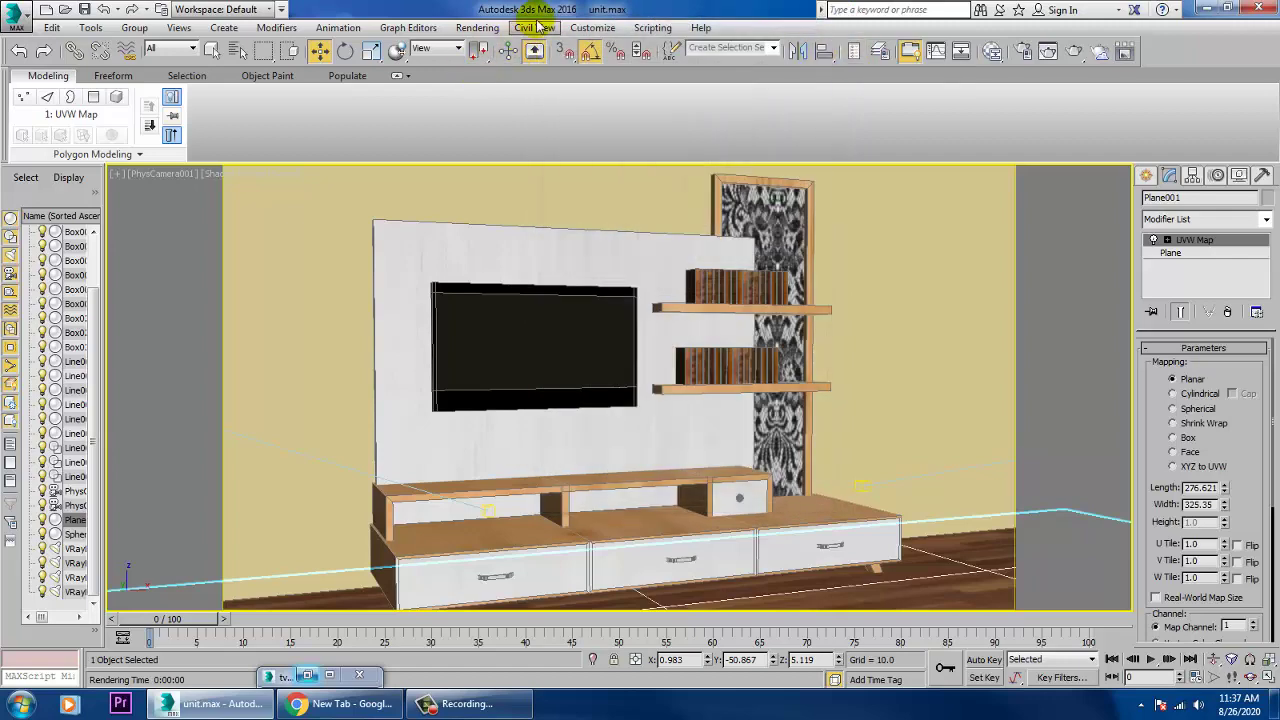
click(499, 30)
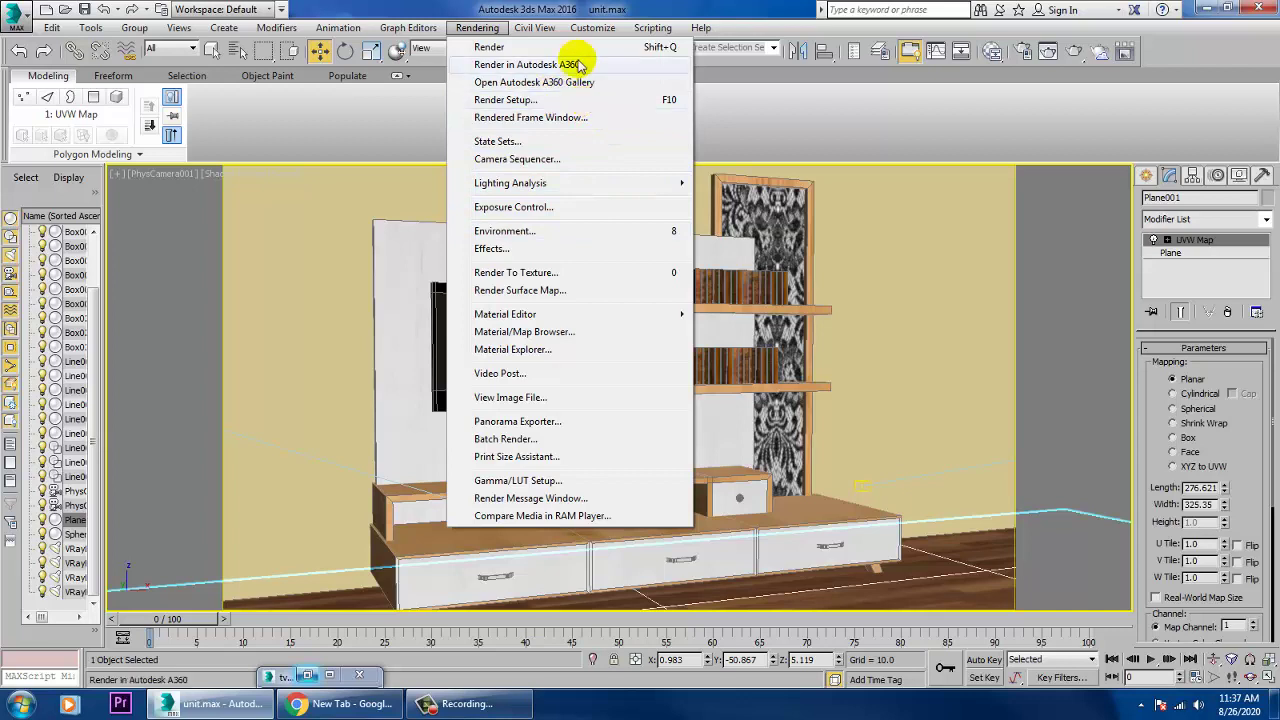
- Show all floating toolbars and pull the V-Ray, Forest Pack and MassFX toolbars apart
mouse_move(593, 27)
mouse_move(659, 149)
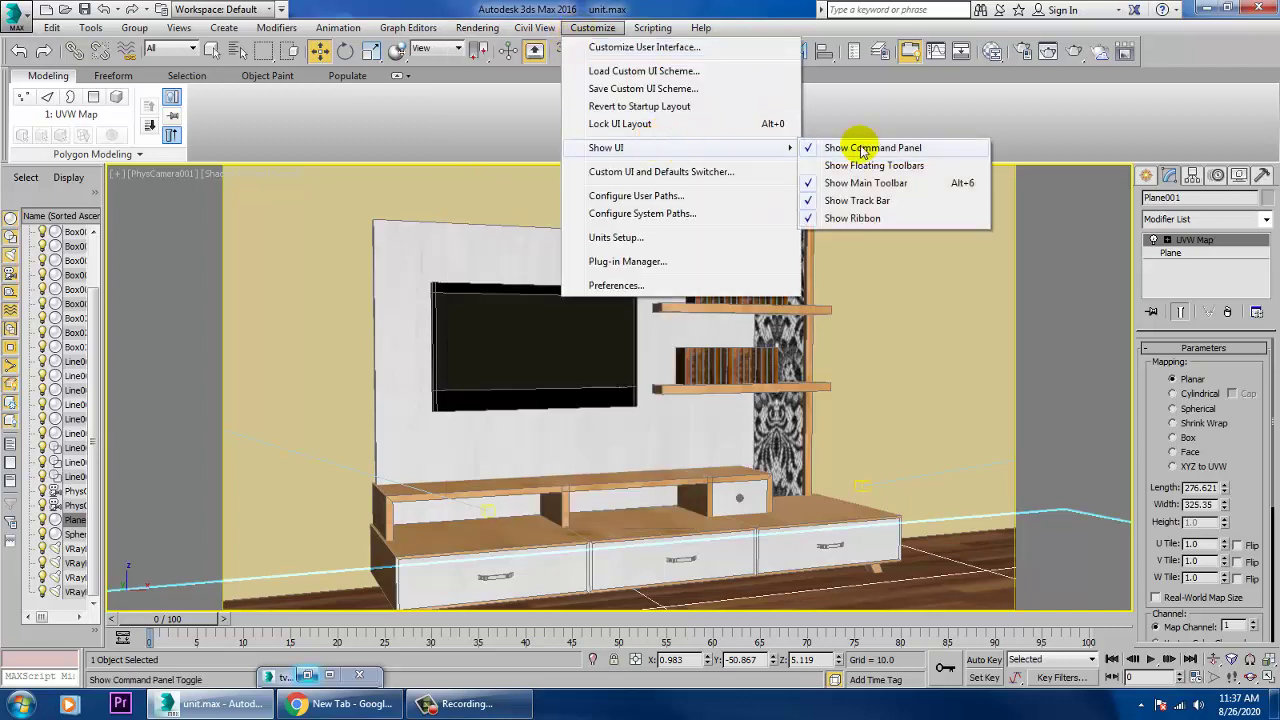
click(909, 167)
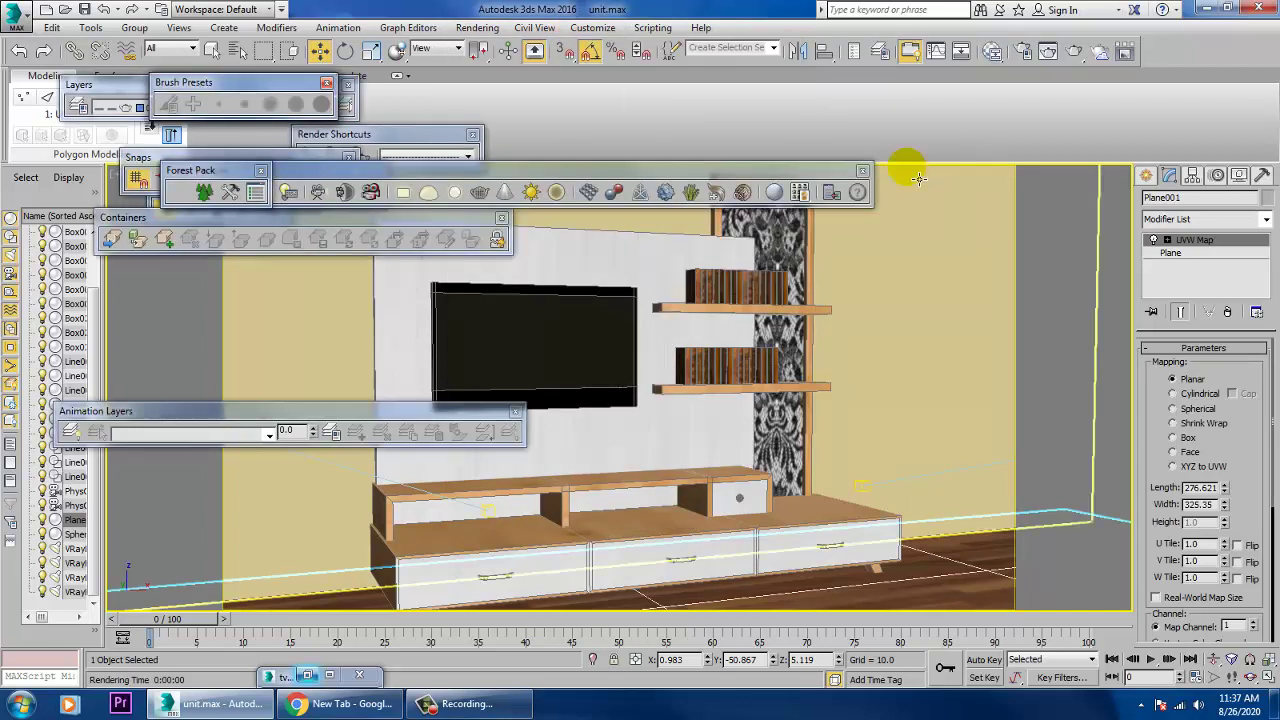
drag(697, 177, 869, 367)
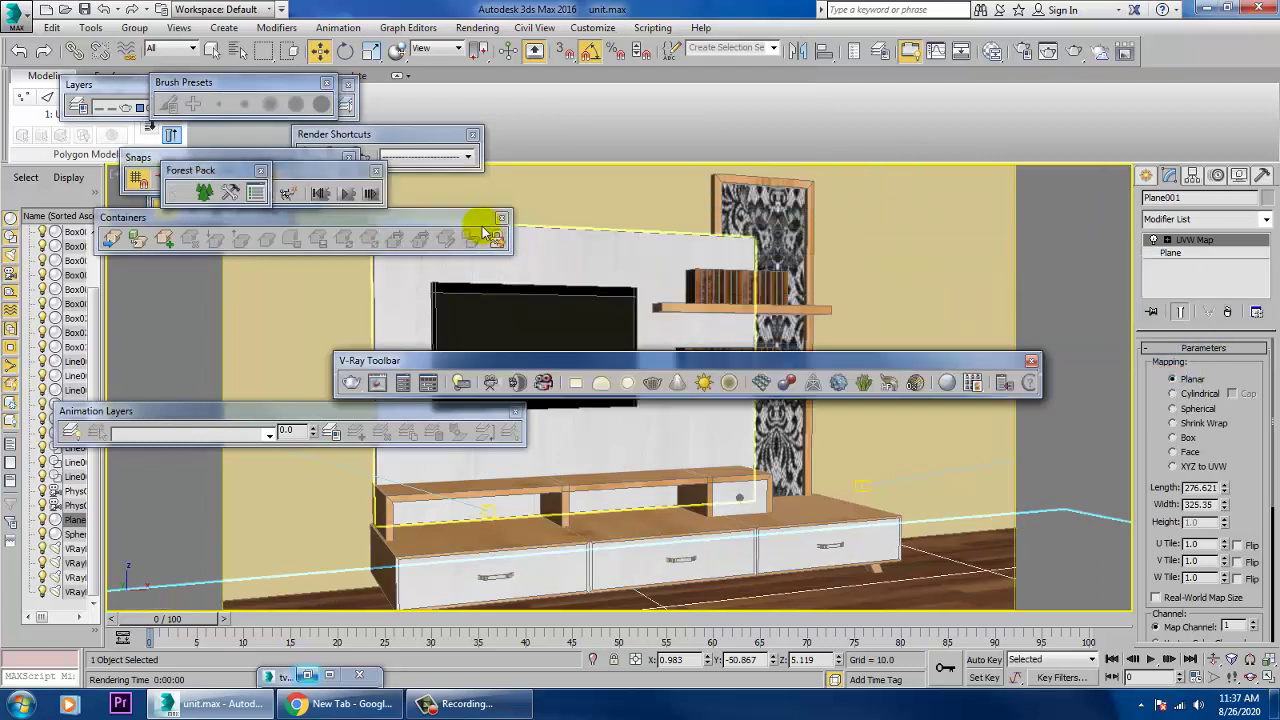
drag(220, 175, 566, 272)
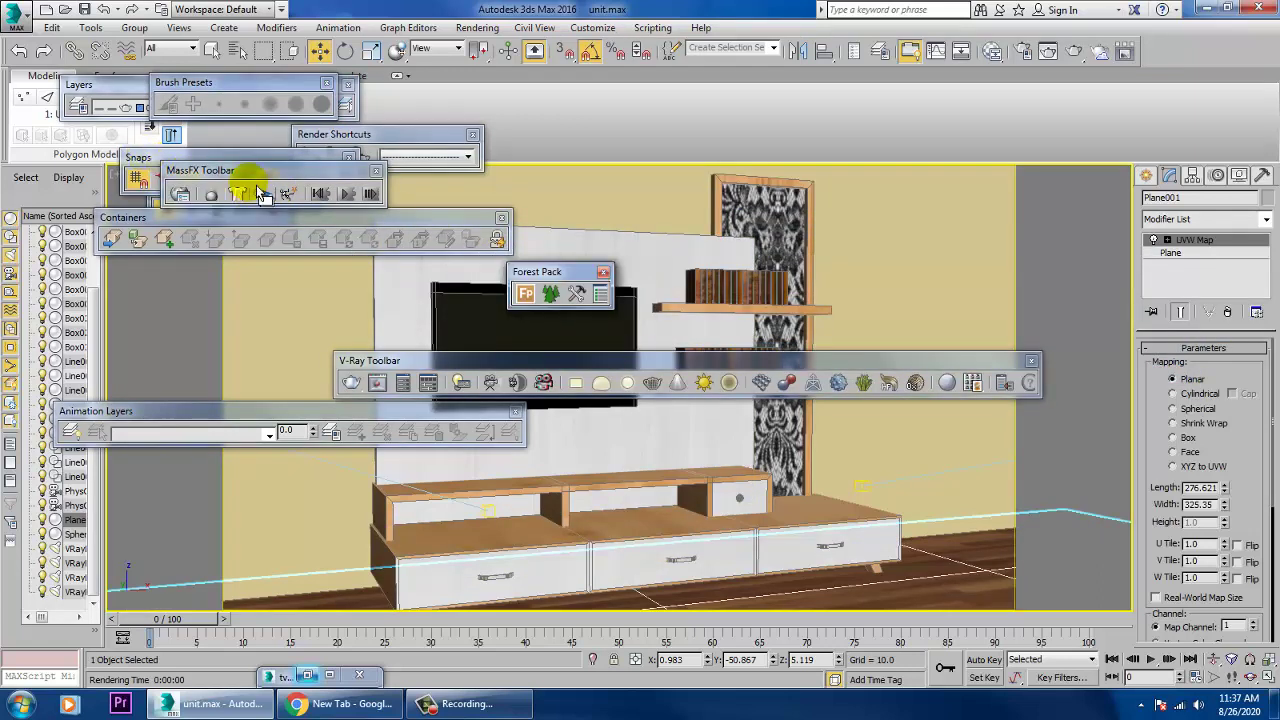
drag(262, 184, 388, 244)
- Close MassFX, Forest Pack, Containers, Snaps, Layers and the other toolbars, keeping V-Ray near the top
click(499, 237)
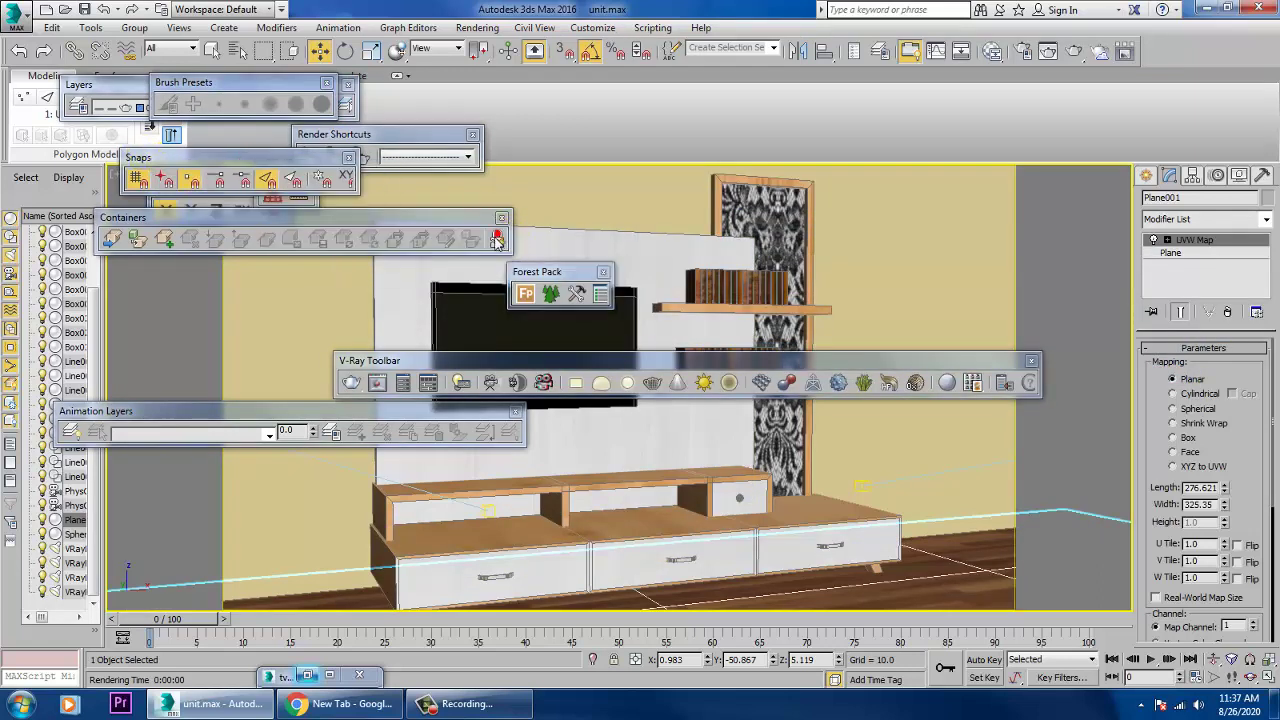
click(603, 274)
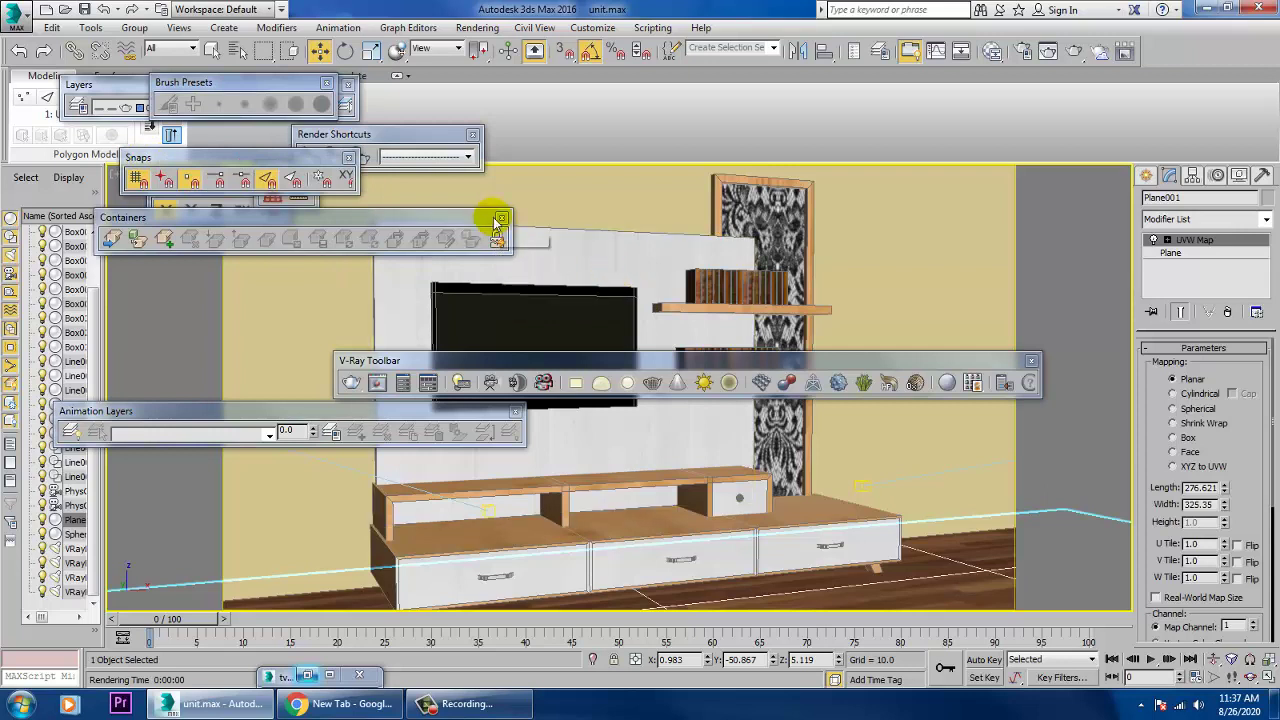
click(502, 218)
click(474, 136)
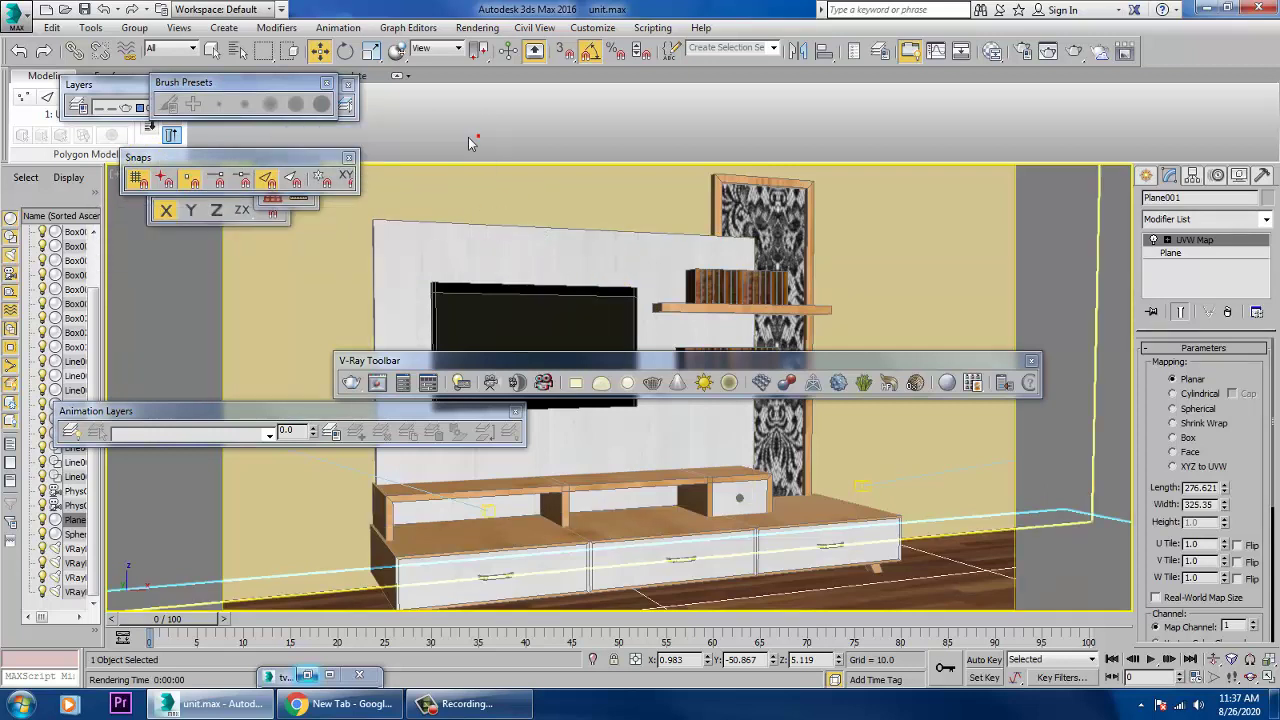
click(348, 157)
click(327, 85)
click(348, 85)
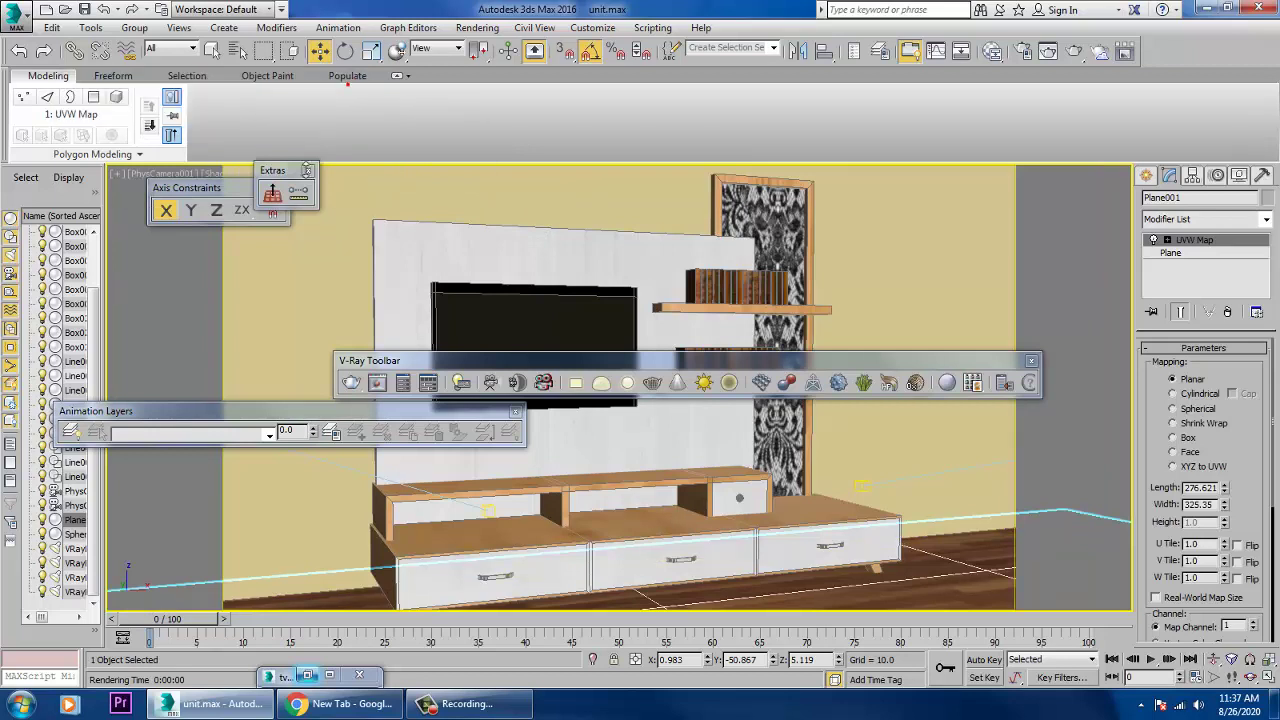
click(308, 171)
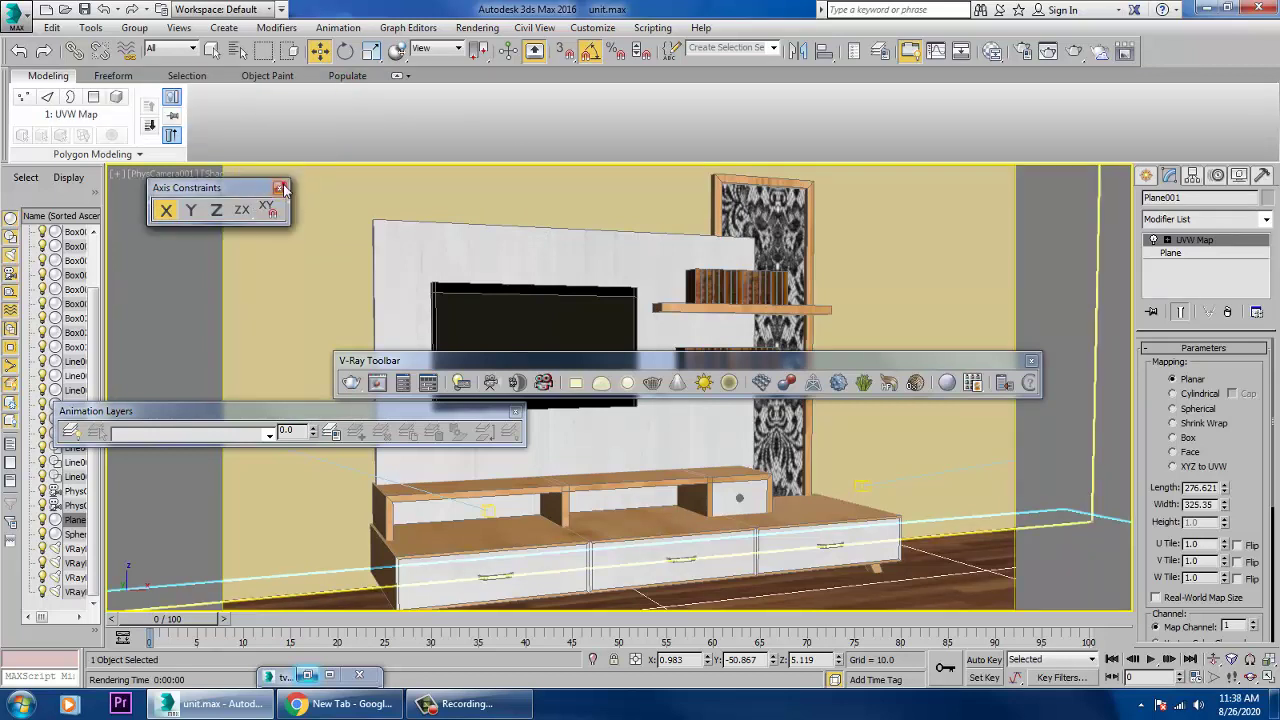
click(283, 188)
click(515, 412)
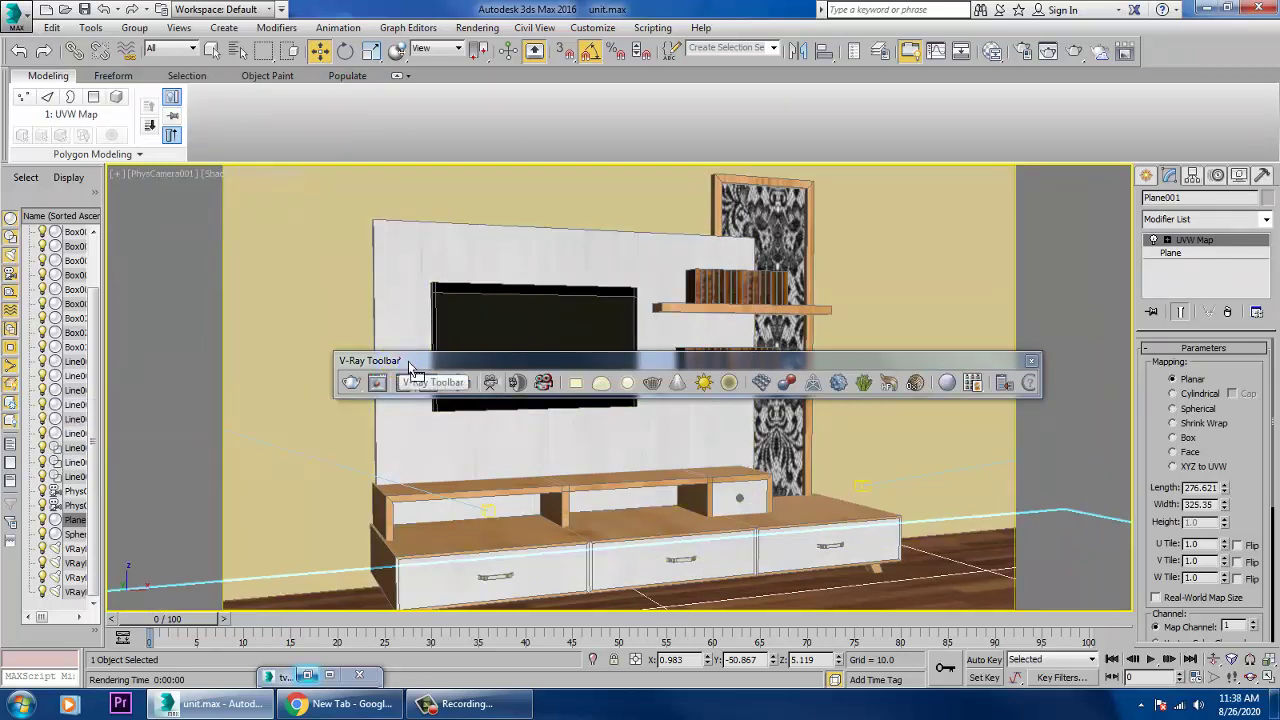
drag(402, 360, 389, 258)
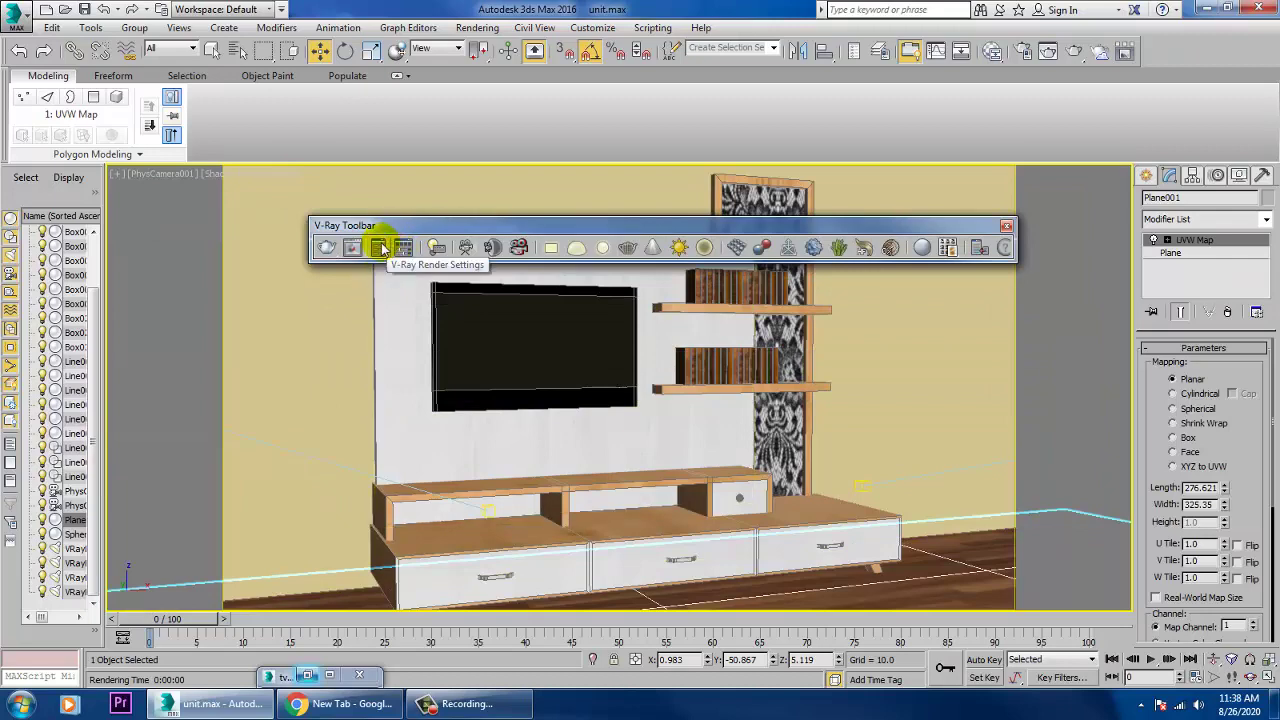
- In V-Ray Quick Settings choose ArchViz interior, set GI quality to 25% and render
click(379, 247)
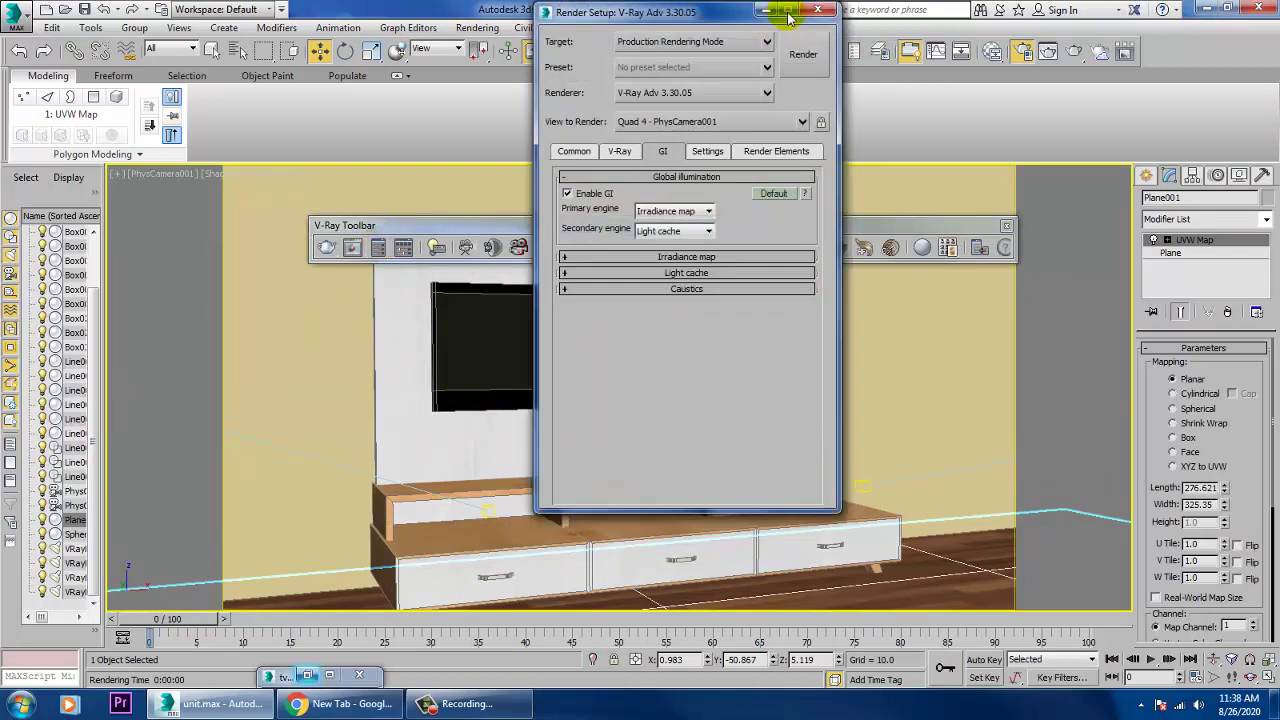
click(817, 11)
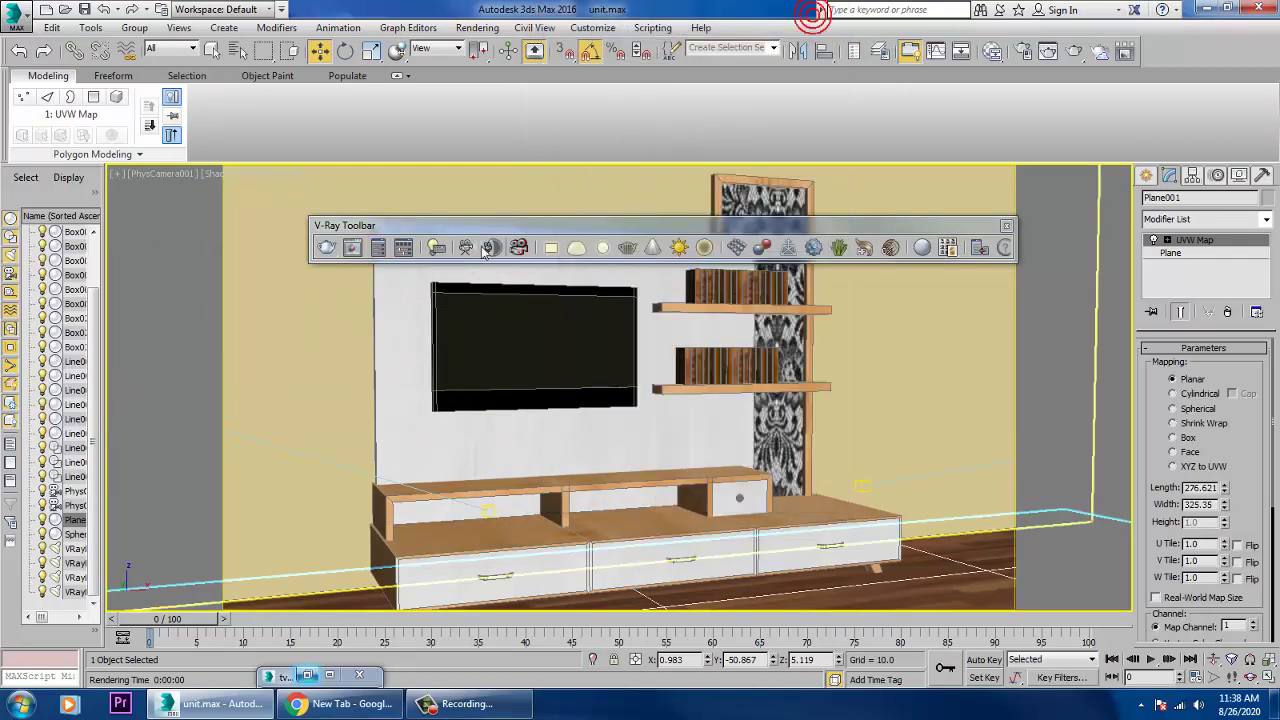
click(403, 248)
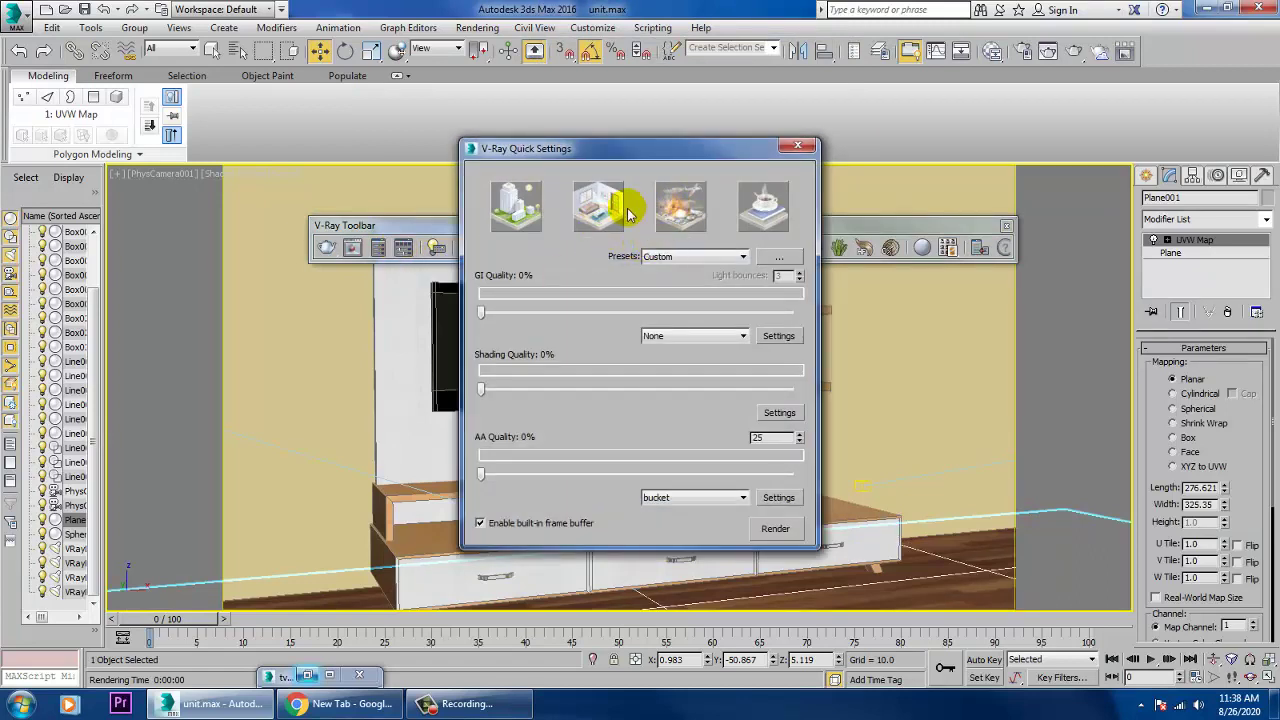
click(592, 210)
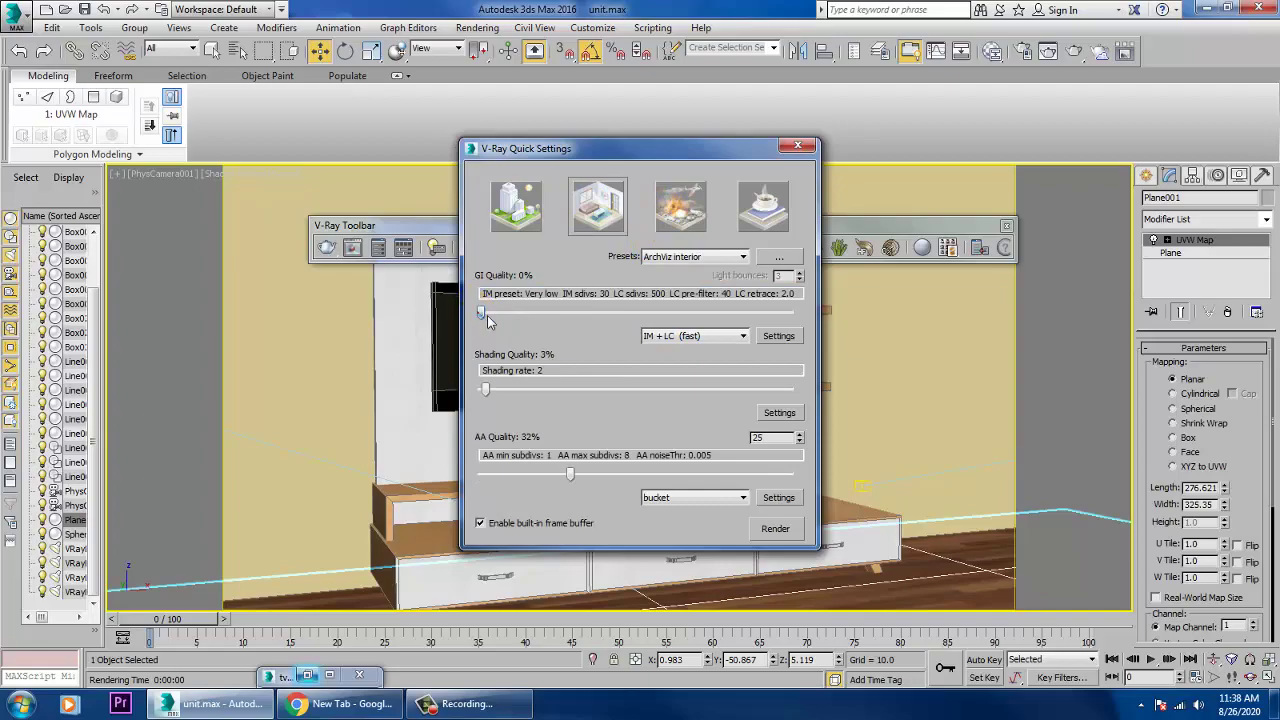
drag(548, 322, 558, 322)
click(776, 529)
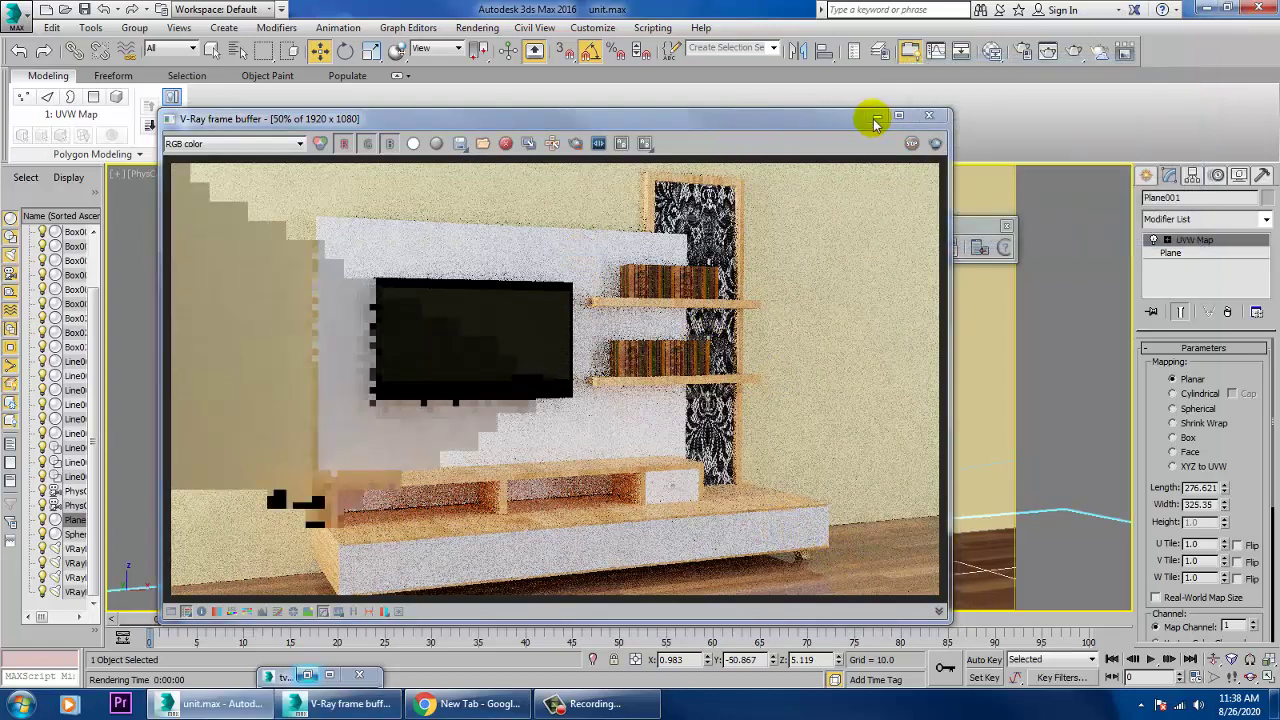
- Keep ArchViz interior and bucket mode, set shading quality to 28%, and show the AA settings
click(930, 118)
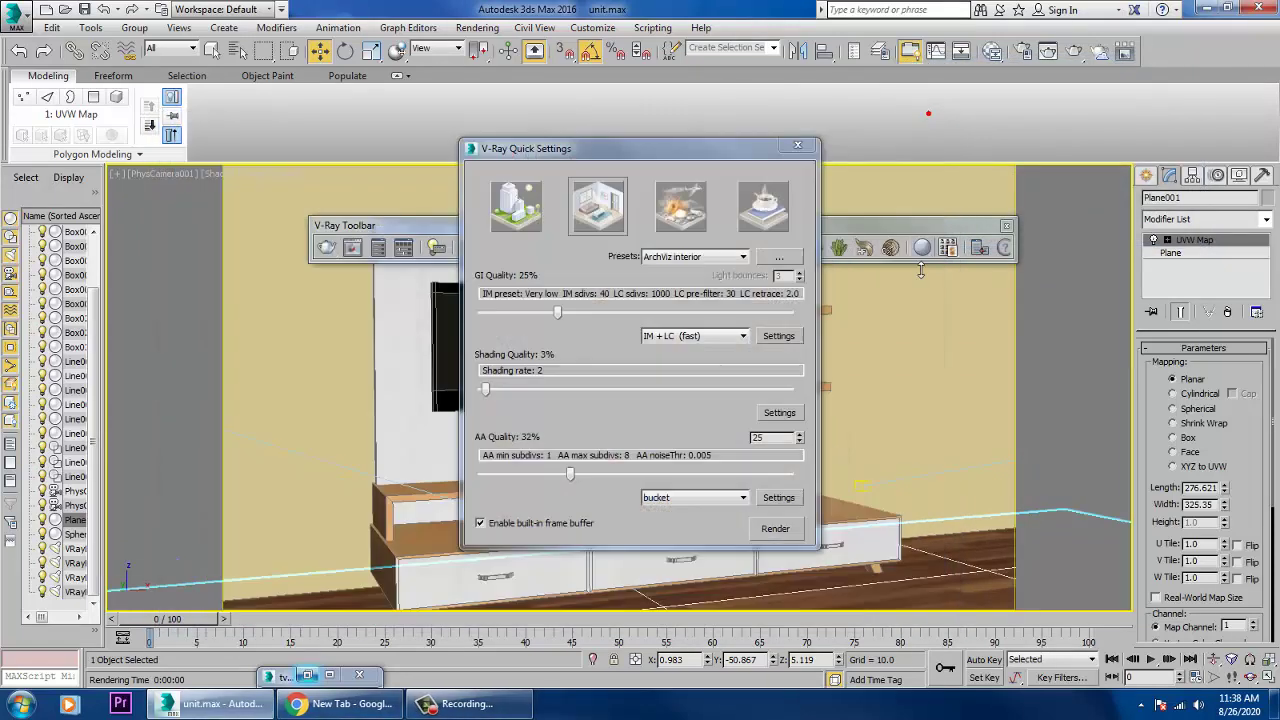
click(730, 257)
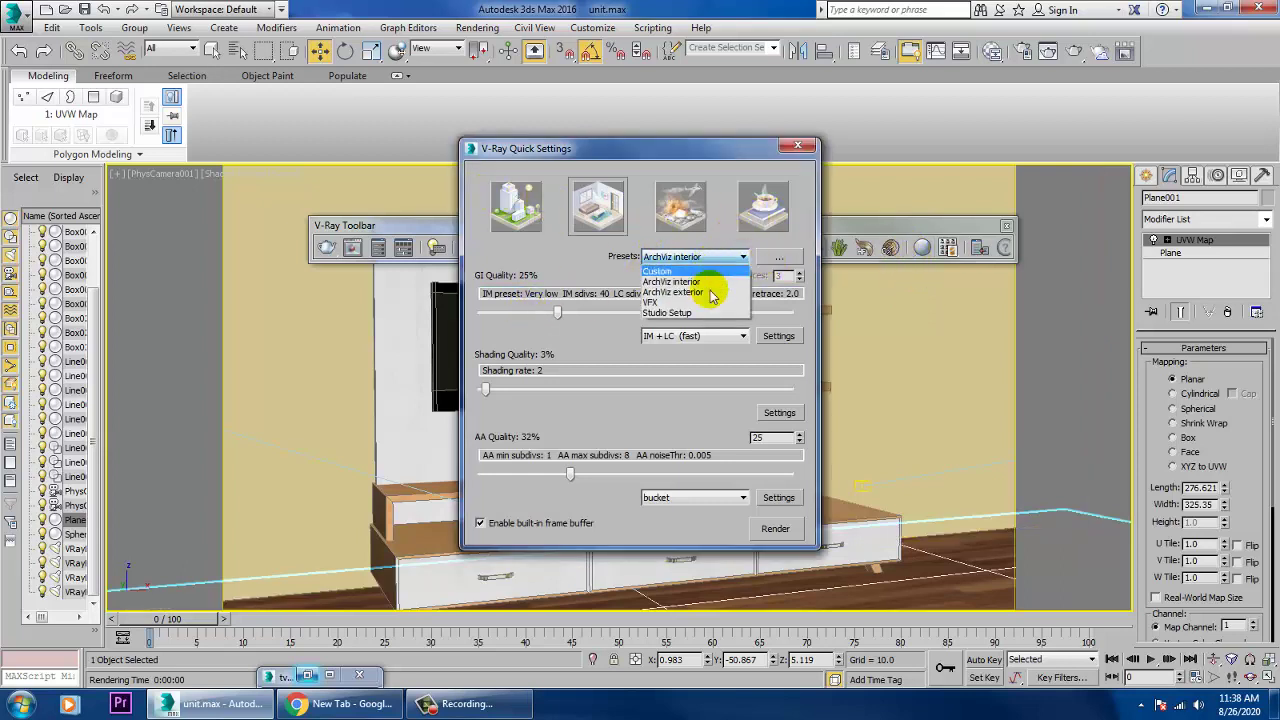
click(695, 281)
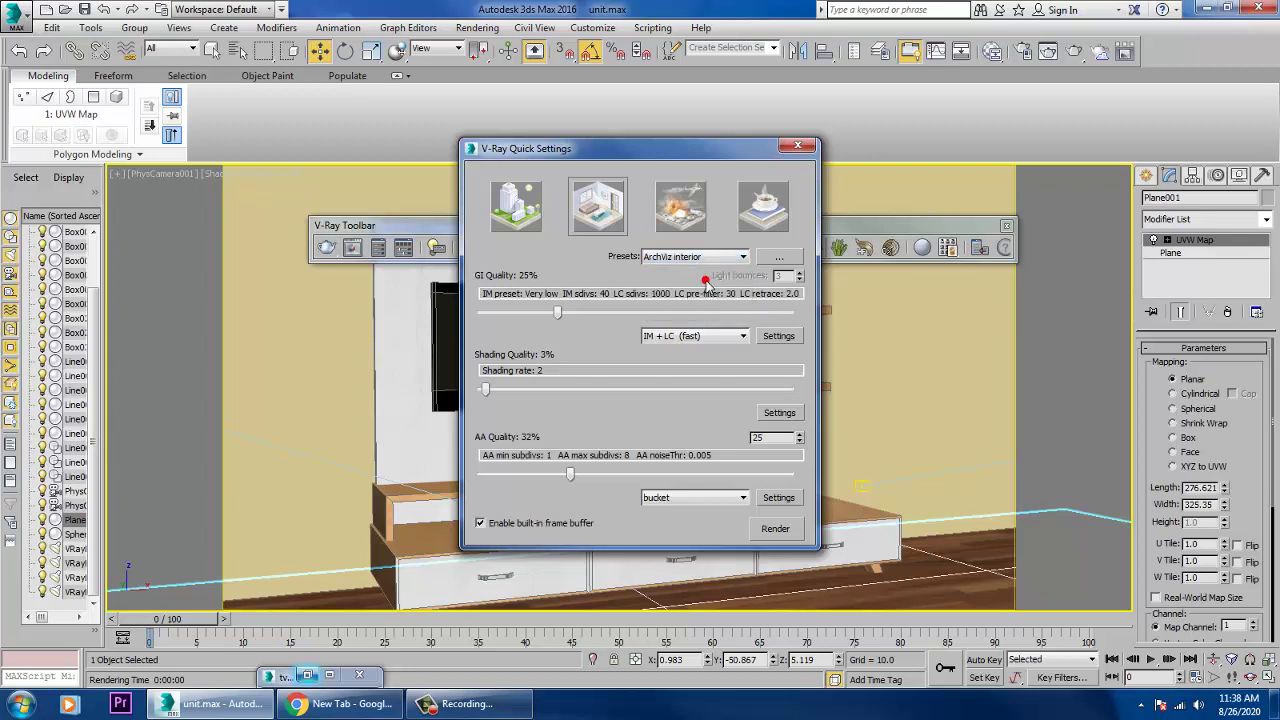
drag(488, 391, 563, 390)
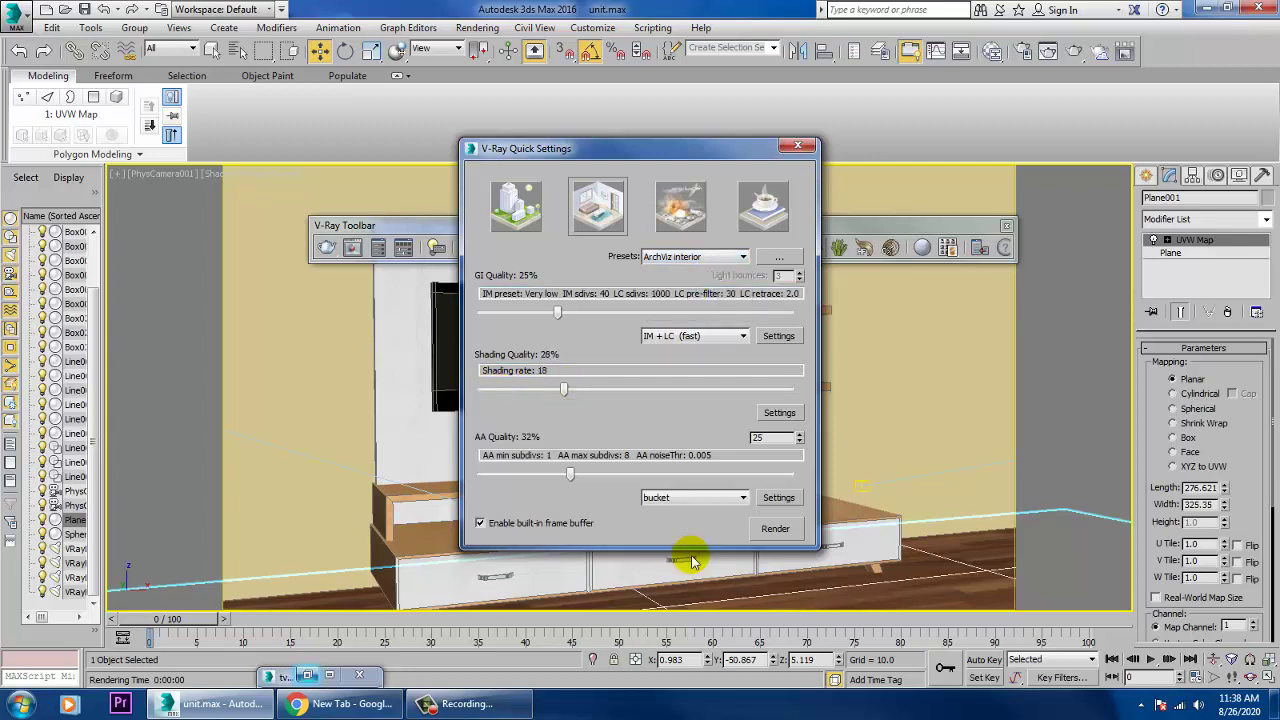
click(688, 498)
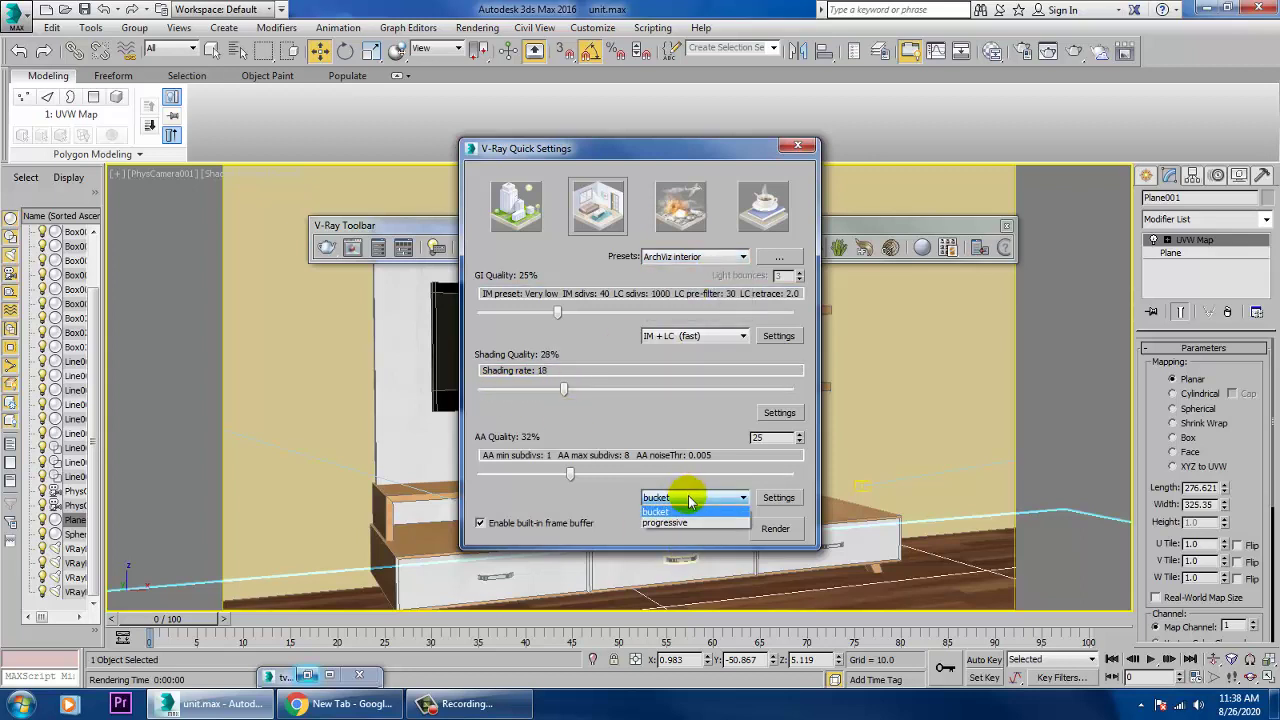
click(688, 503)
click(790, 416)
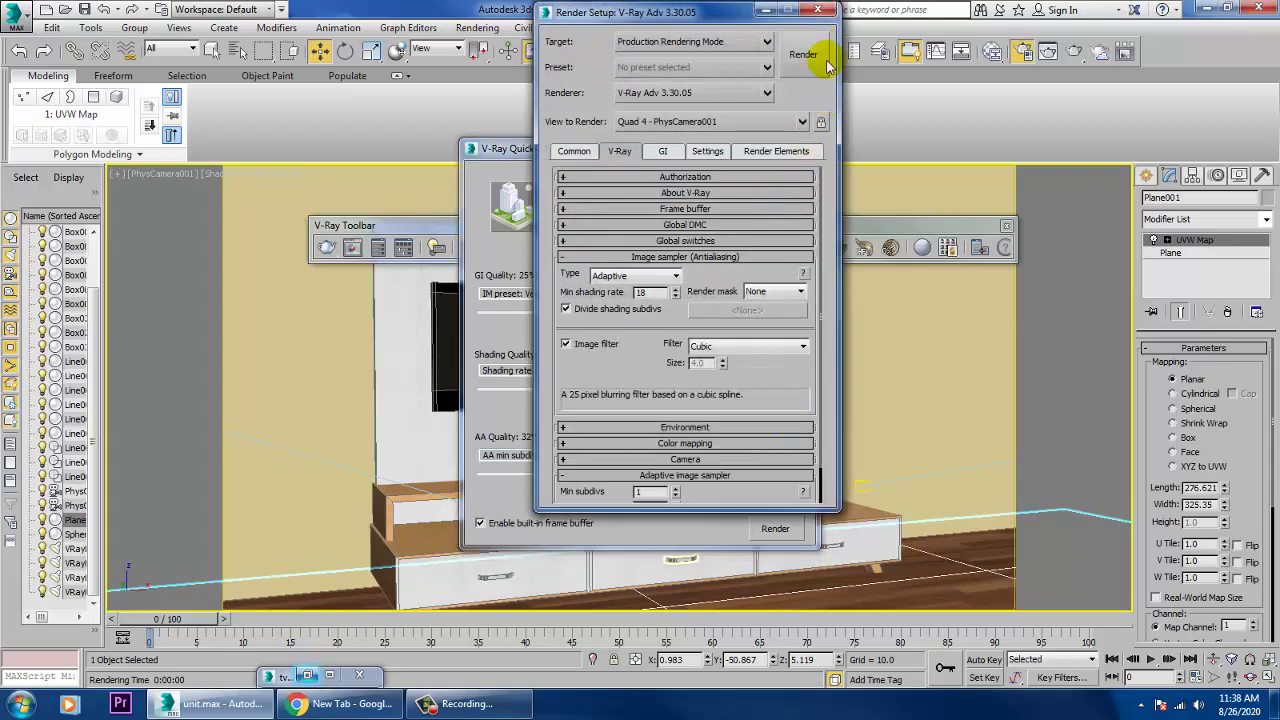
click(810, 48)
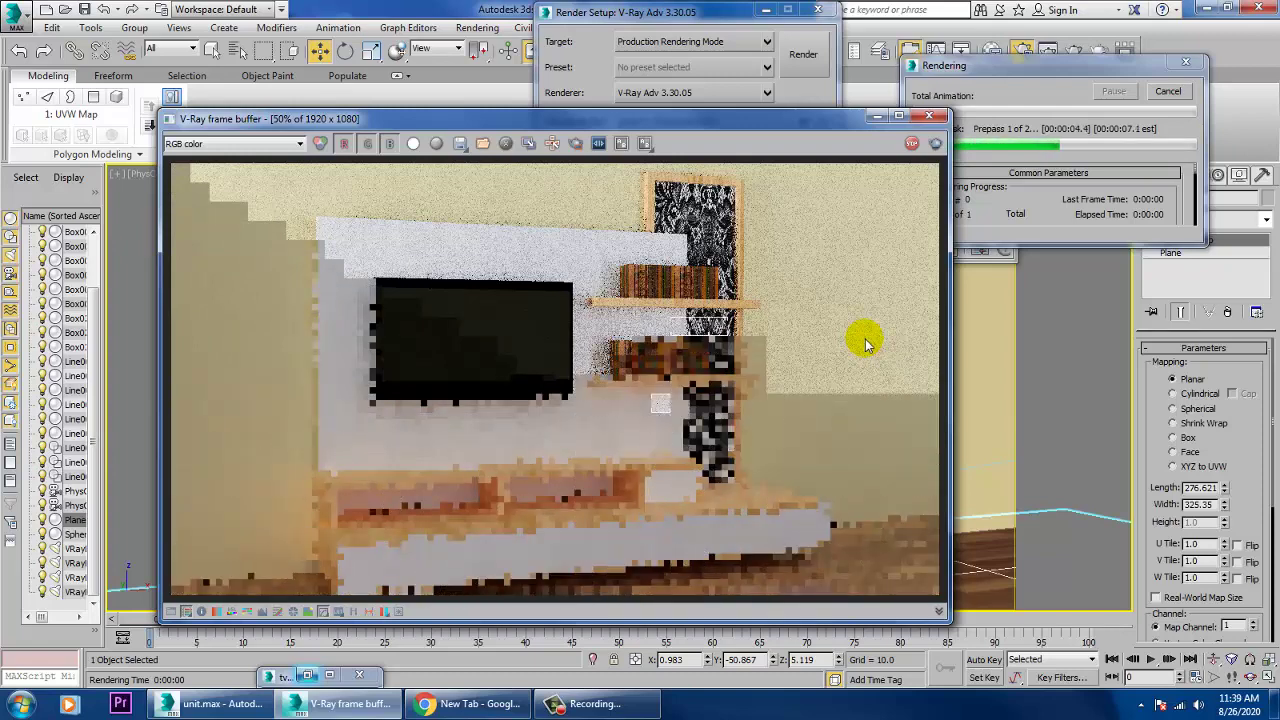
click(912, 141)
click(929, 117)
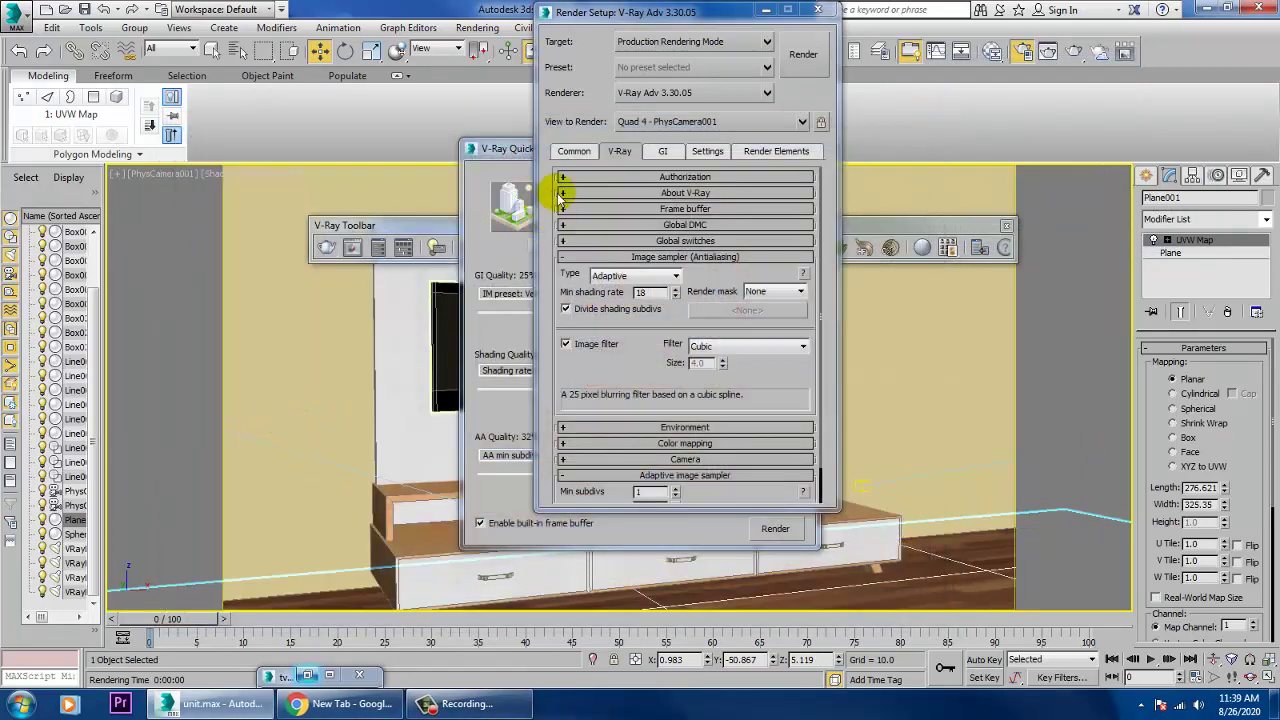
click(765, 10)
- Show four viewports, select VRayLight001, and make the lower-left view a shaded perspective
click(278, 458)
key(alt+w)
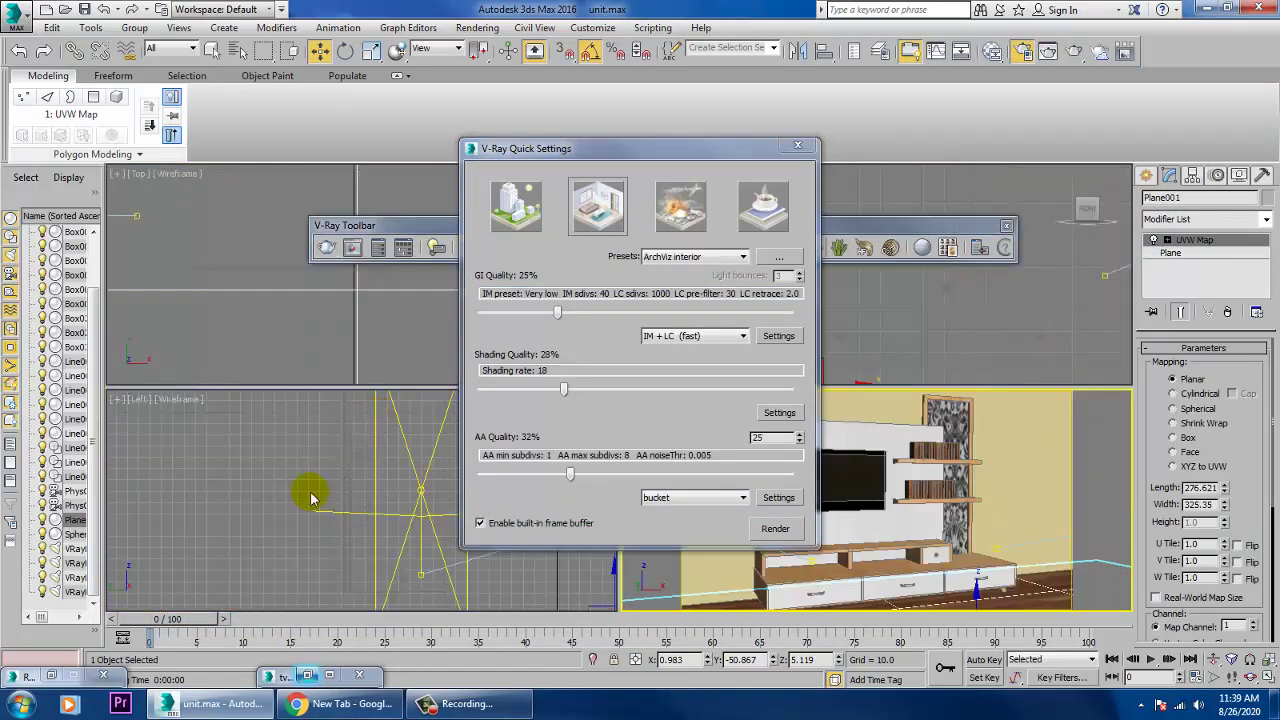
click(418, 490)
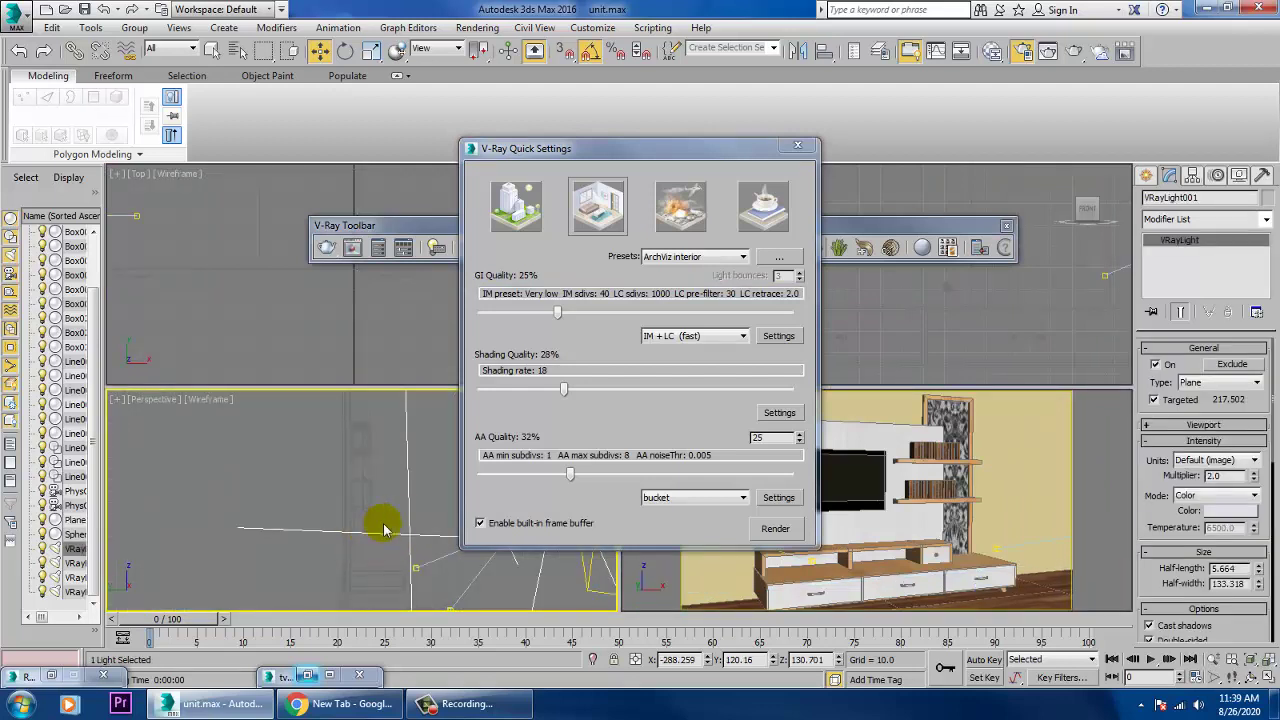
key(p)
scroll(340, 512, down, 2)
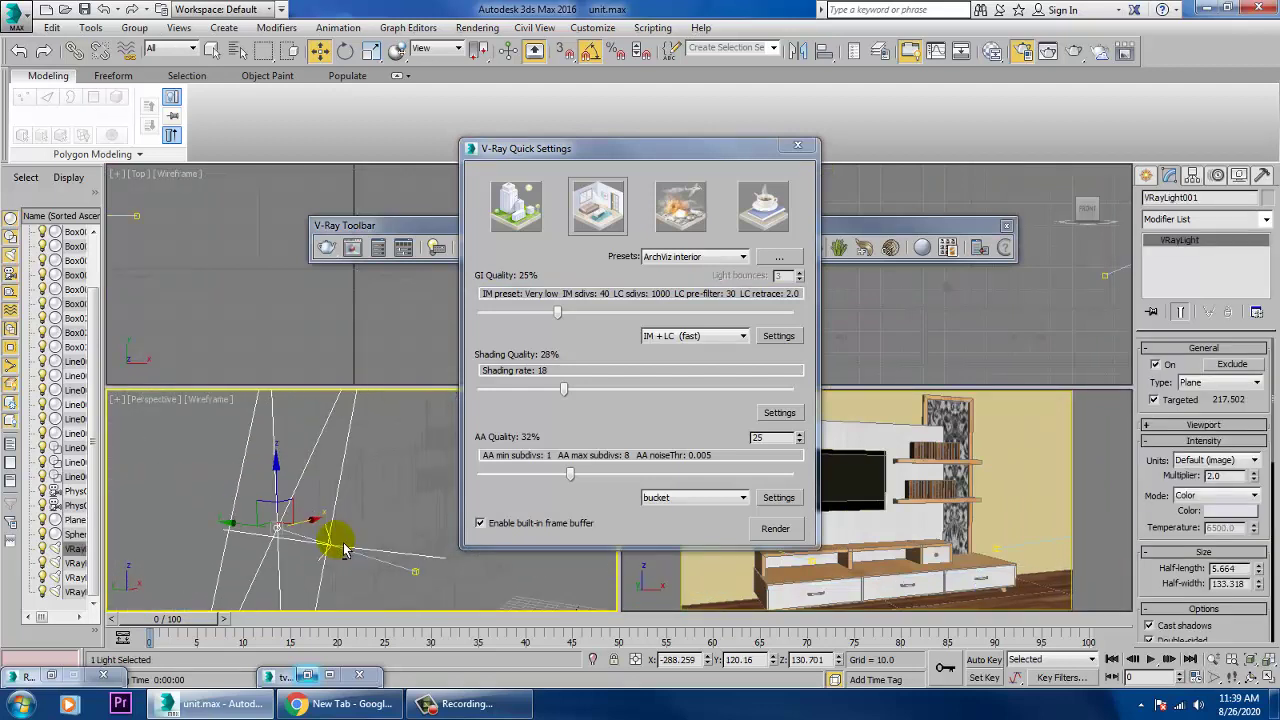
key(F3)
scroll(1160, 530, down, 4)
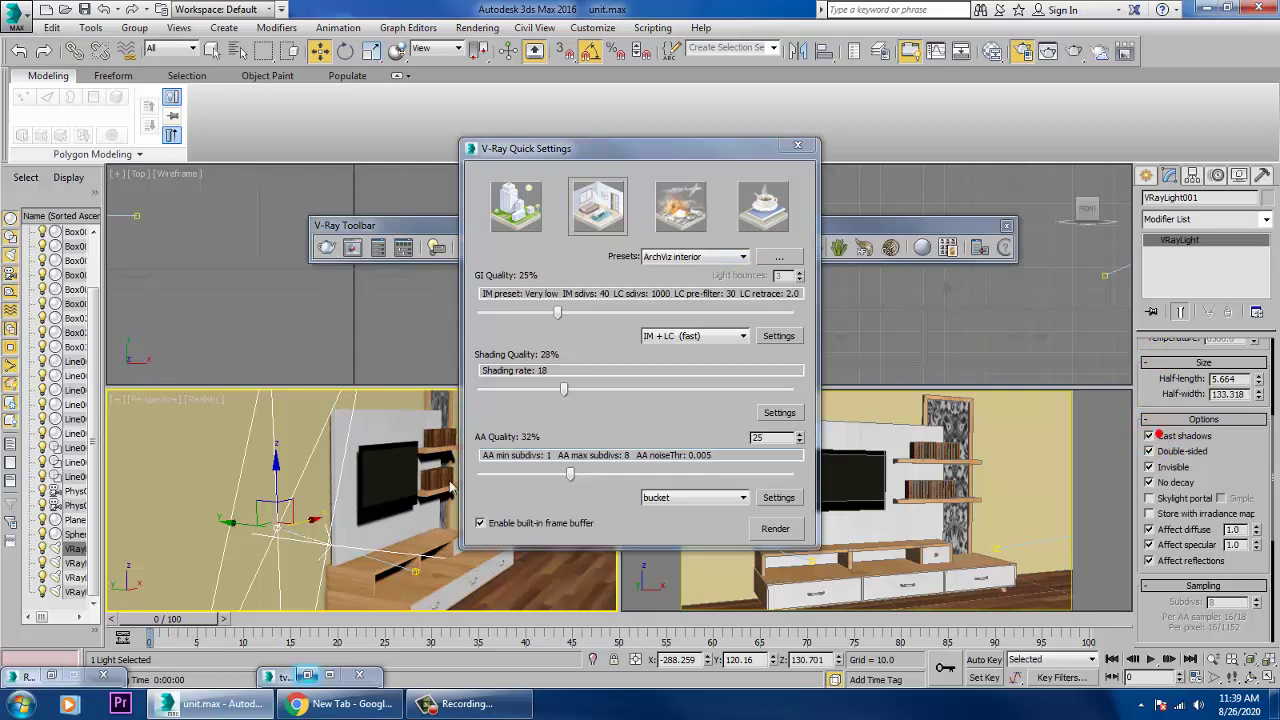
- Select VRayLight002, raise shading to 37% and AA, then apply Studio and ArchViz exterior presets
alt+middle_drag(451, 487, 190, 500)
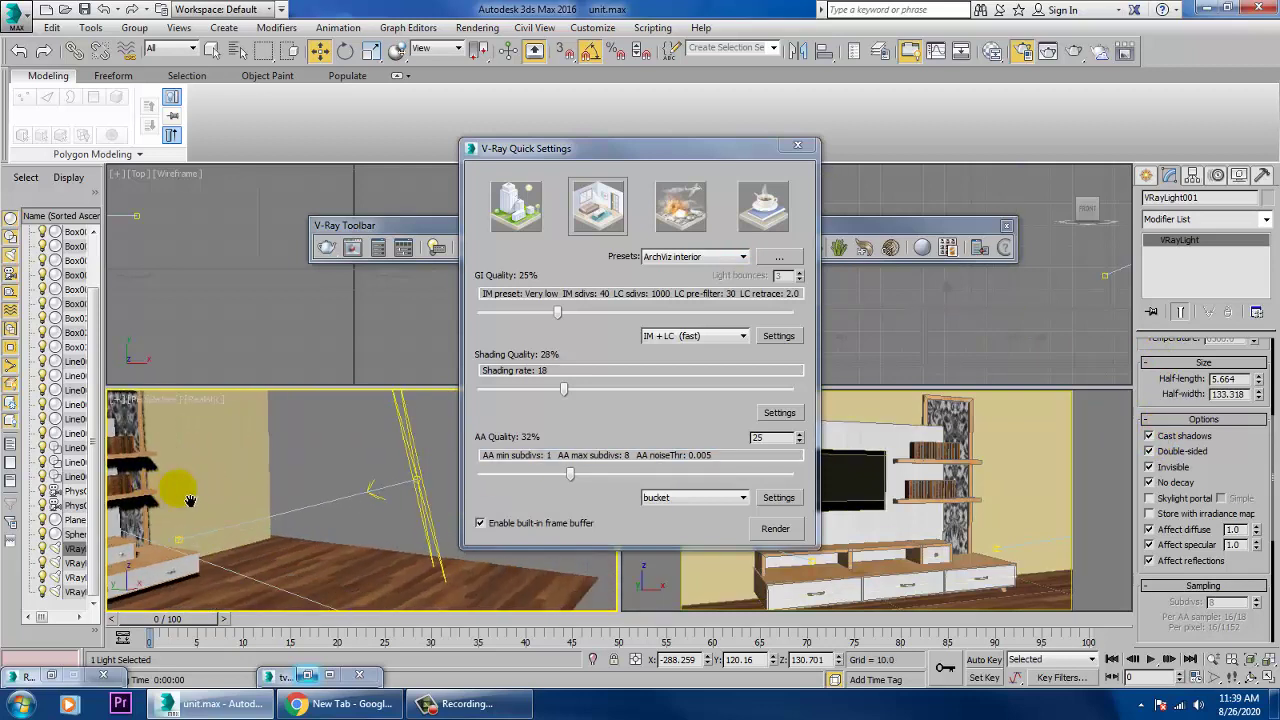
click(423, 480)
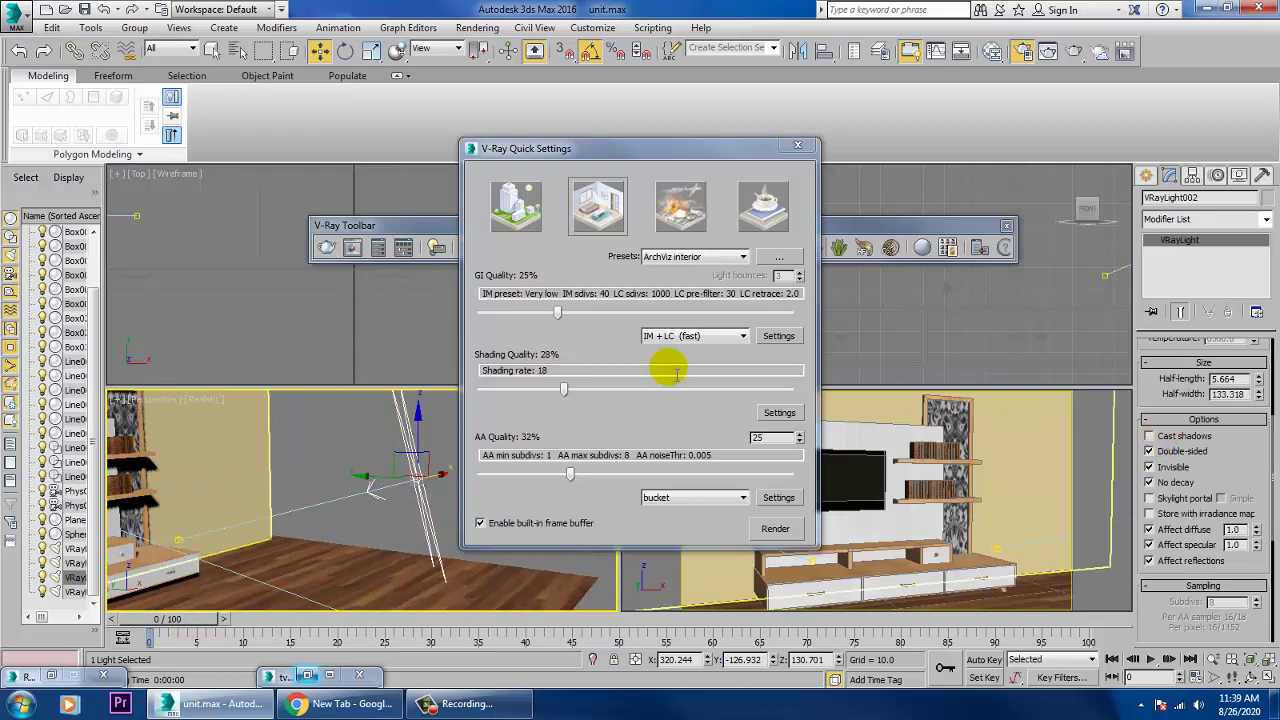
drag(563, 392, 593, 392)
drag(570, 475, 755, 500)
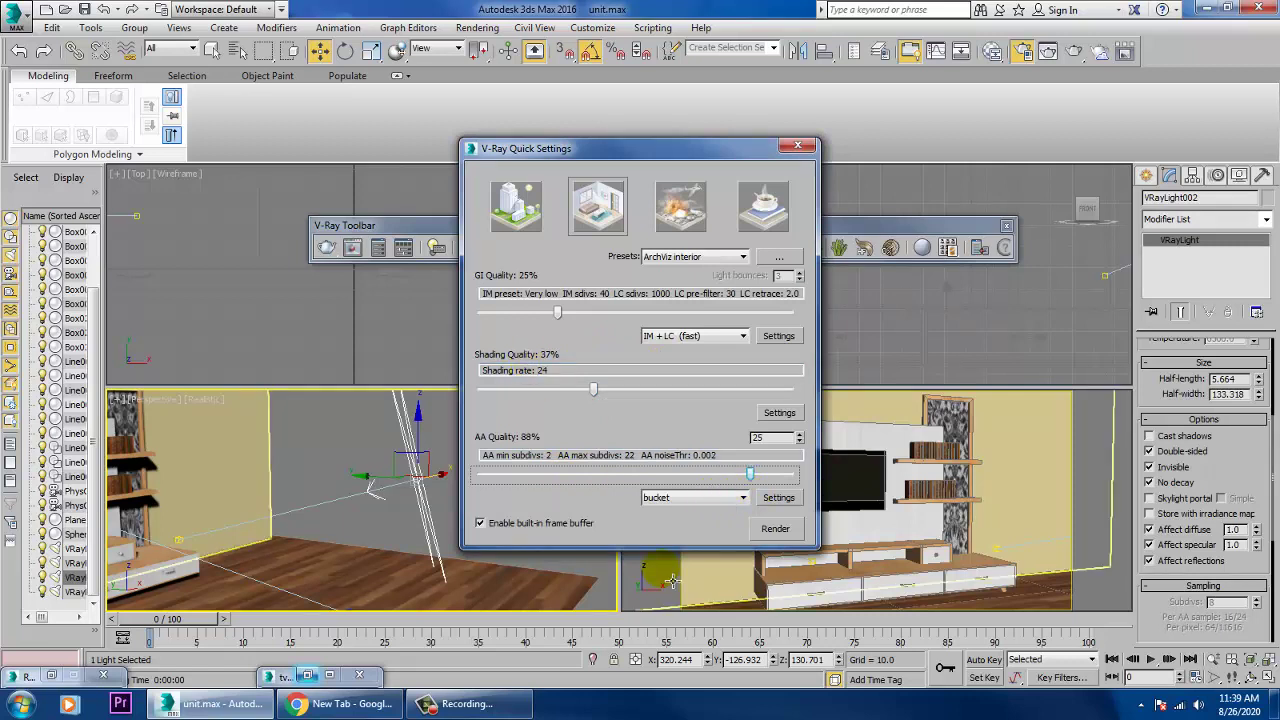
click(760, 204)
click(502, 216)
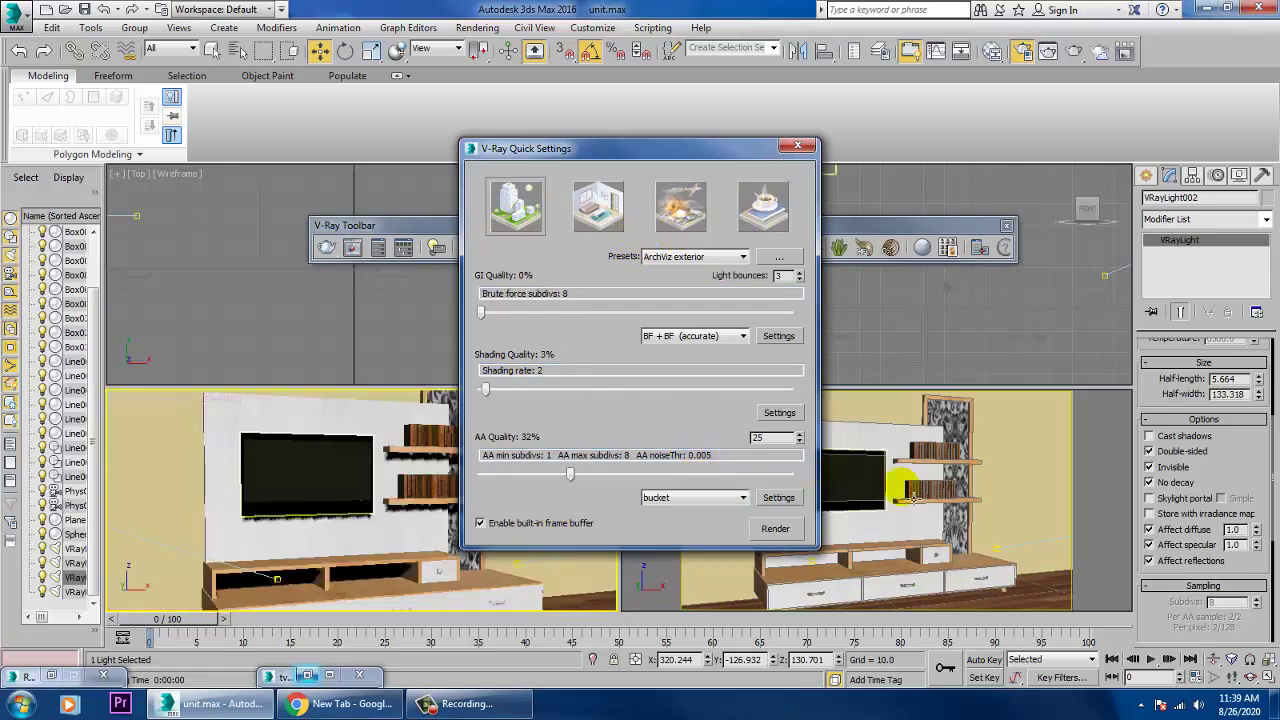
click(773, 528)
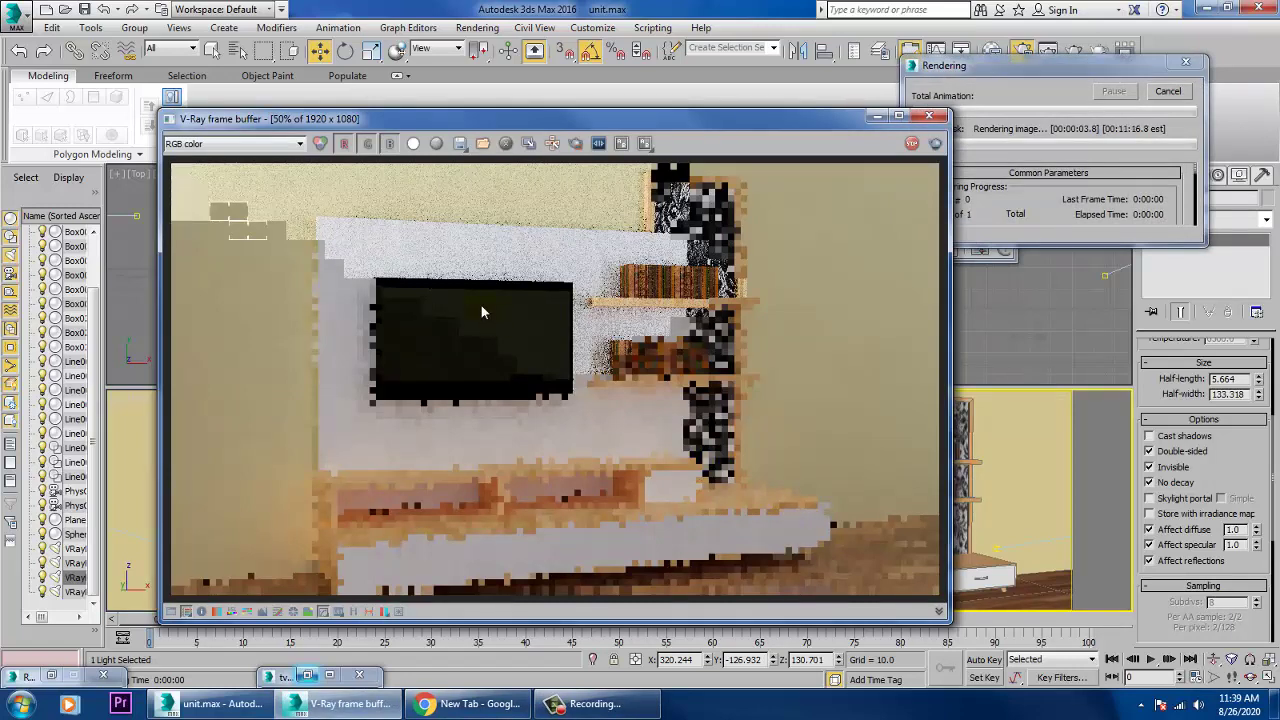
drag(606, 126, 630, 105)
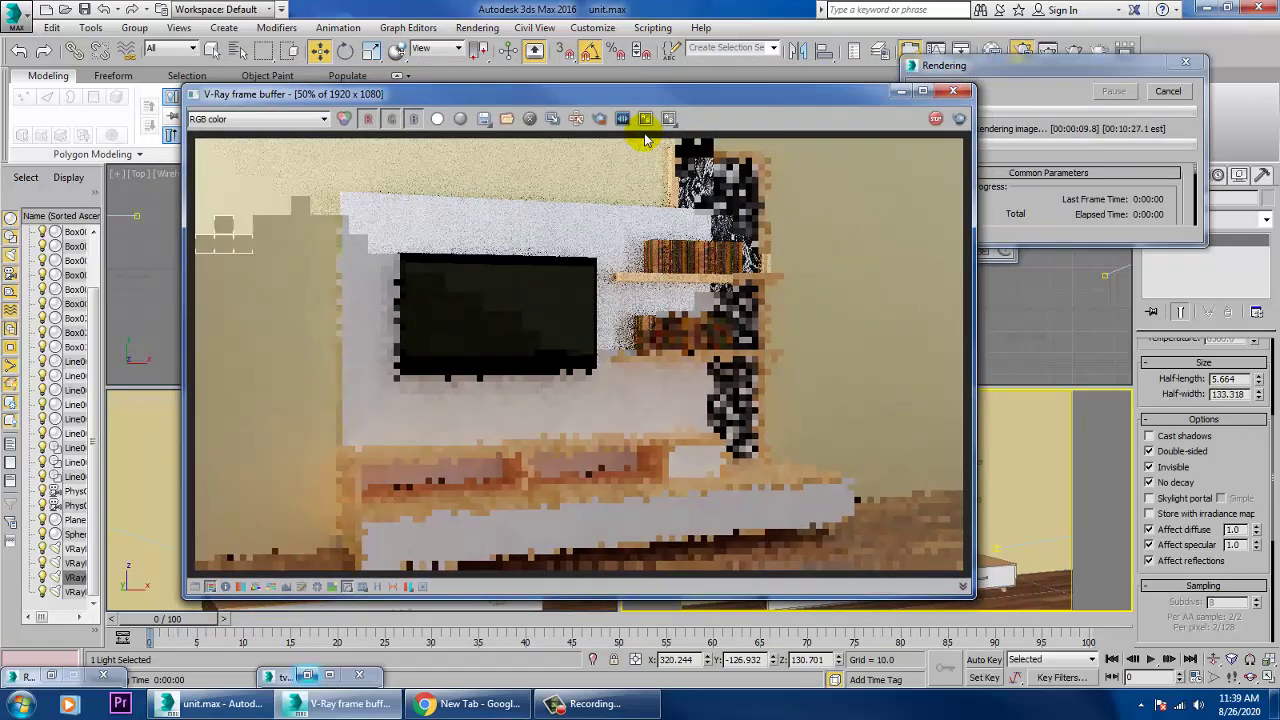
click(949, 95)
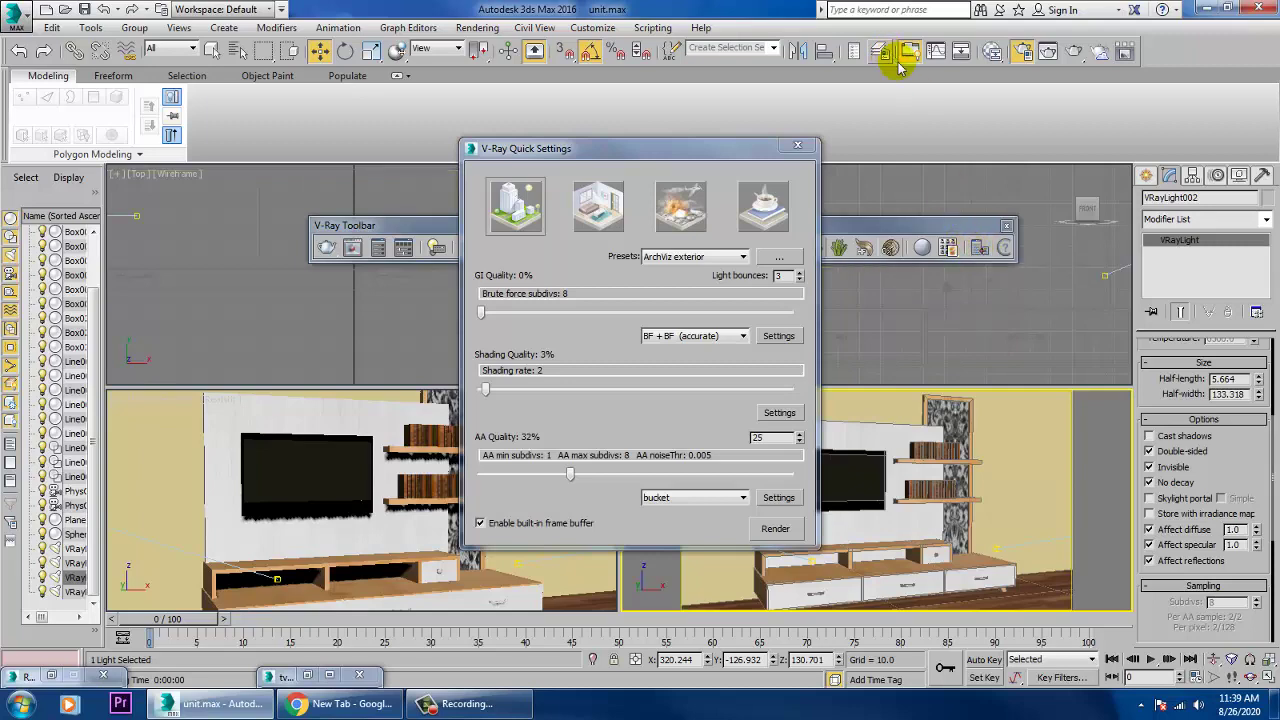
- Set the Render Setup image filter to Catmull-Rom and start a render
click(52, 677)
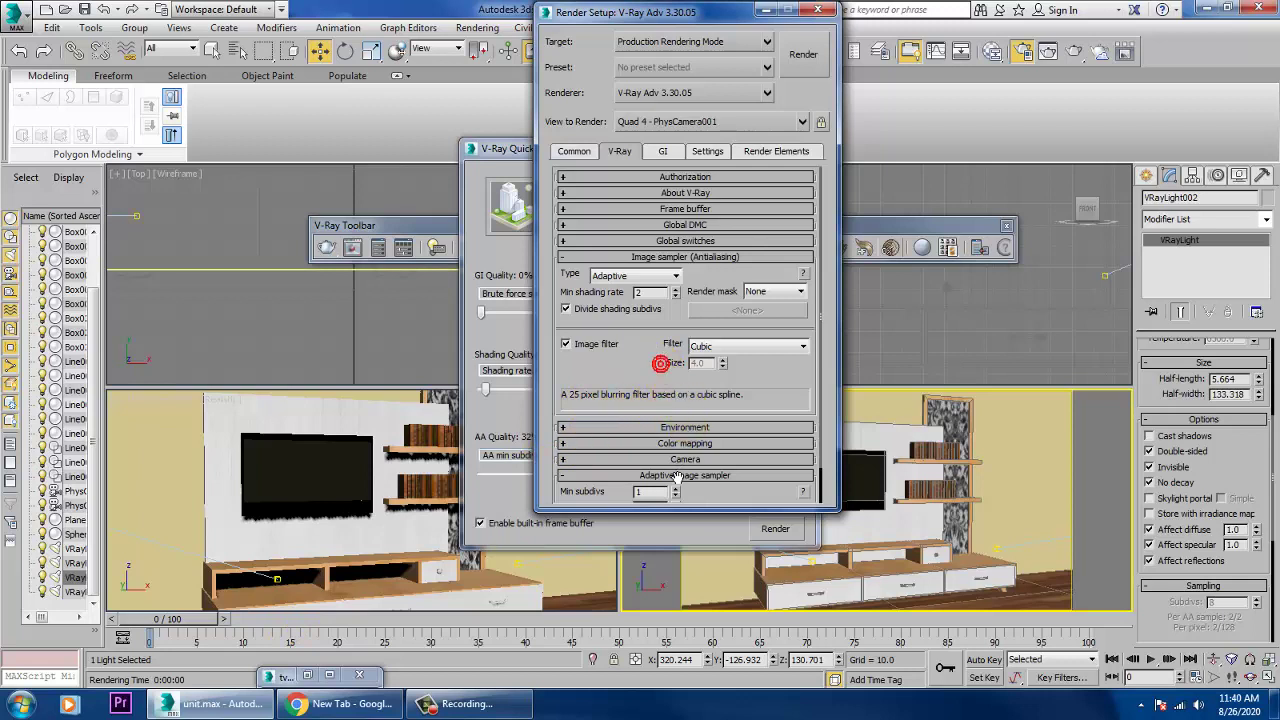
click(733, 350)
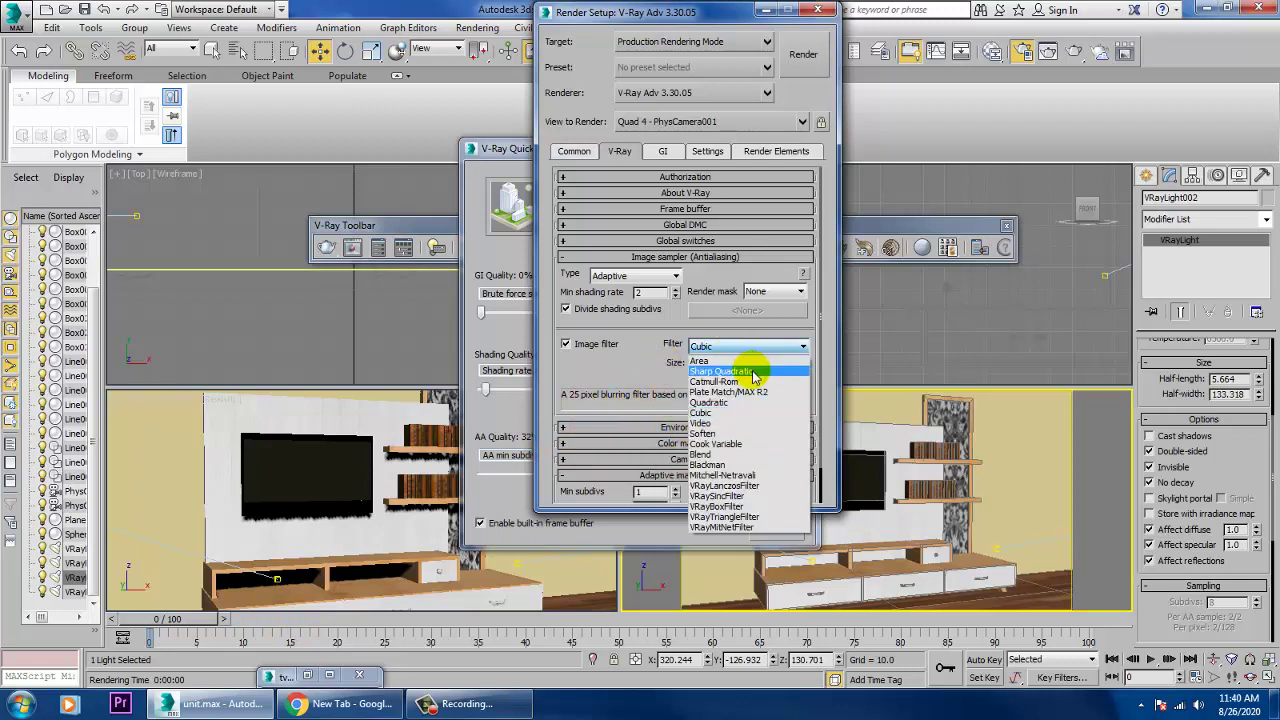
click(755, 382)
click(797, 60)
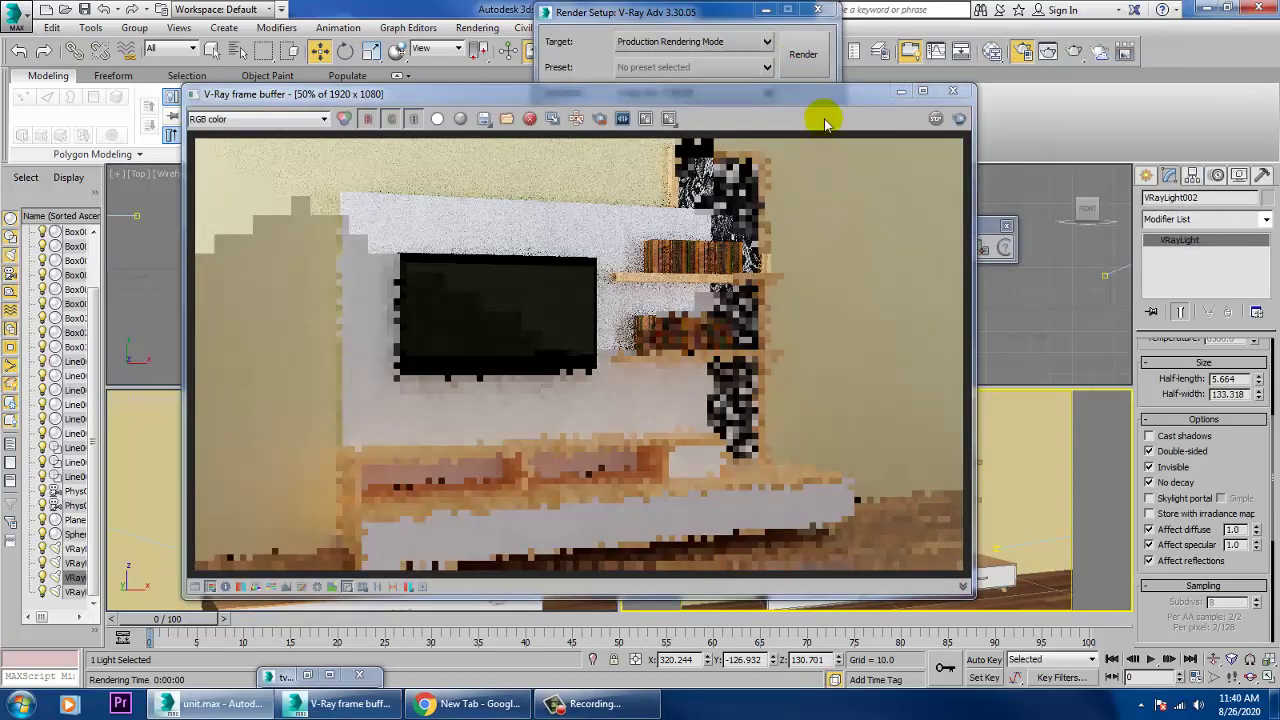
drag(815, 90, 248, 201)
- Reapply the ArchViz interior preset and raise shading quality to 46%
click(462, 162)
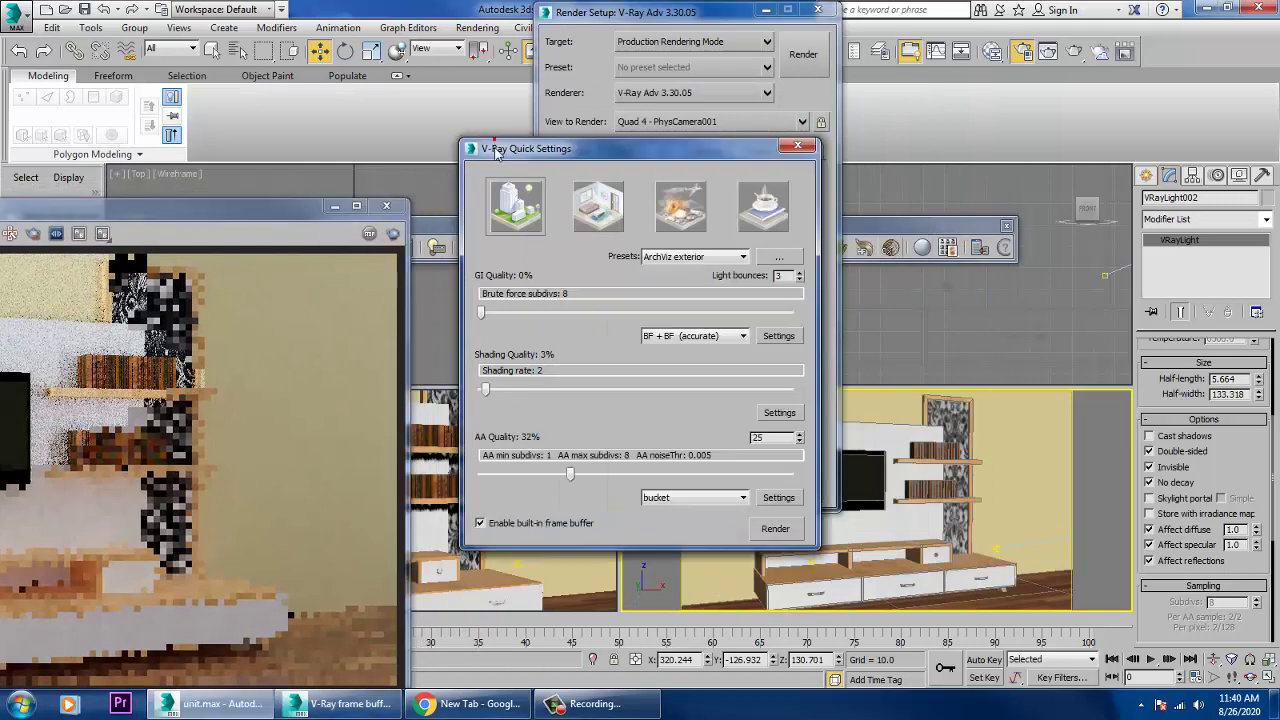
click(596, 208)
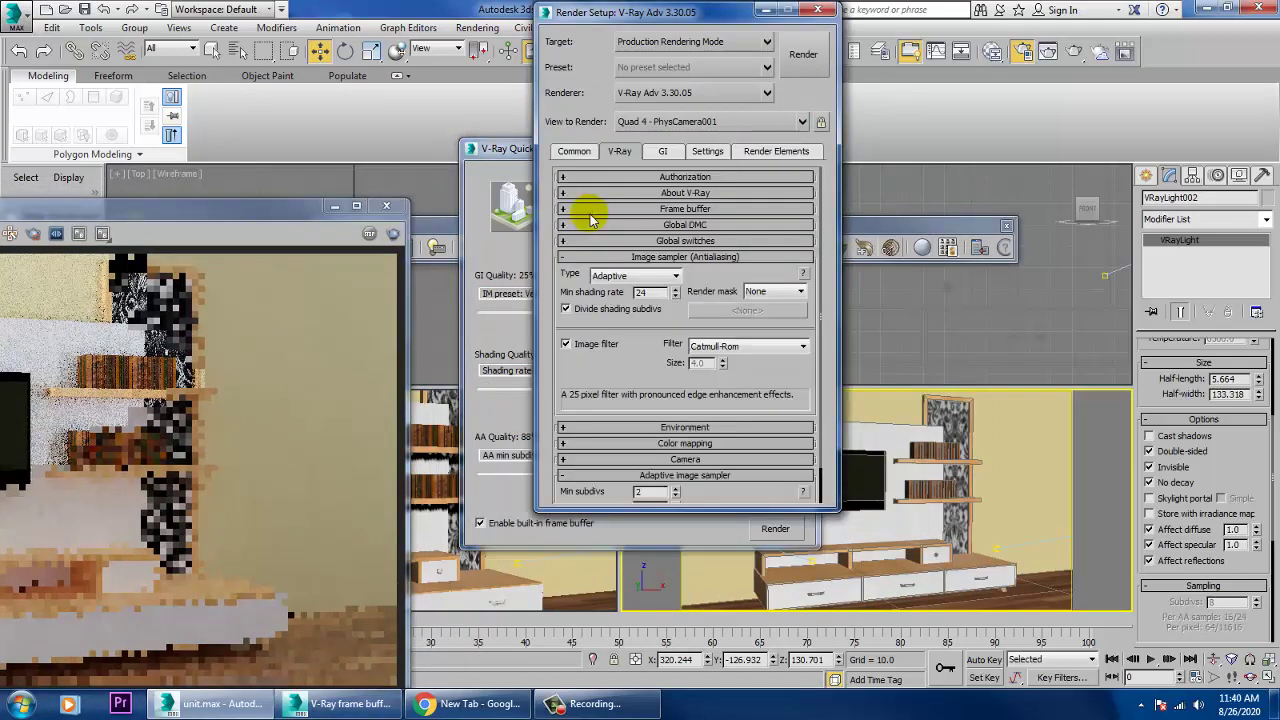
click(500, 148)
drag(594, 390, 620, 390)
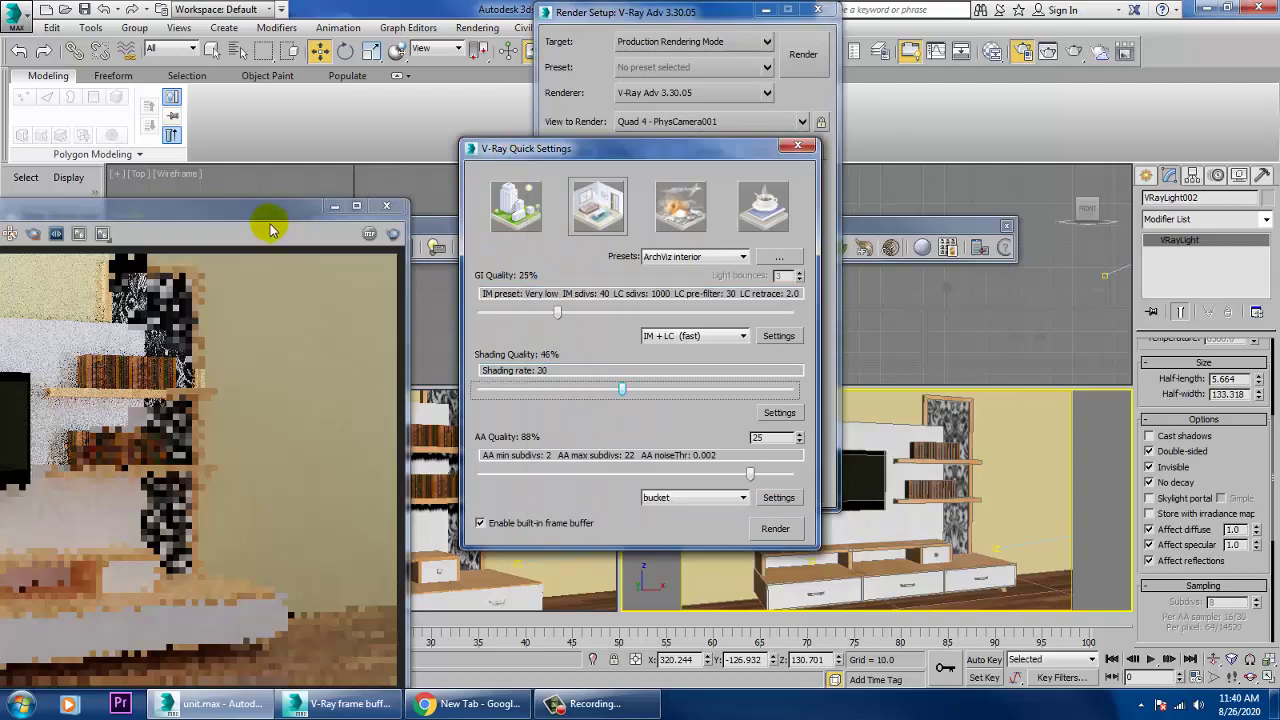
drag(248, 203, 976, 200)
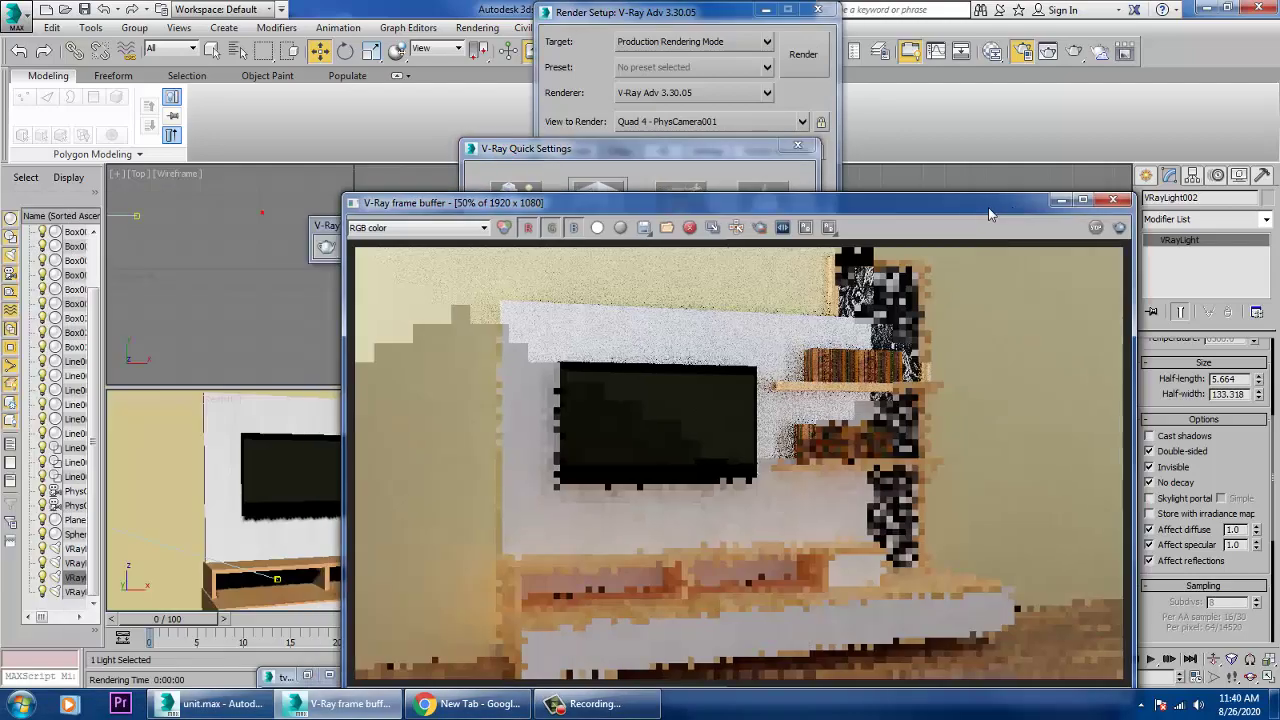
- Render last from the V-Ray frame buffer, let it refine, then close the window
click(1120, 228)
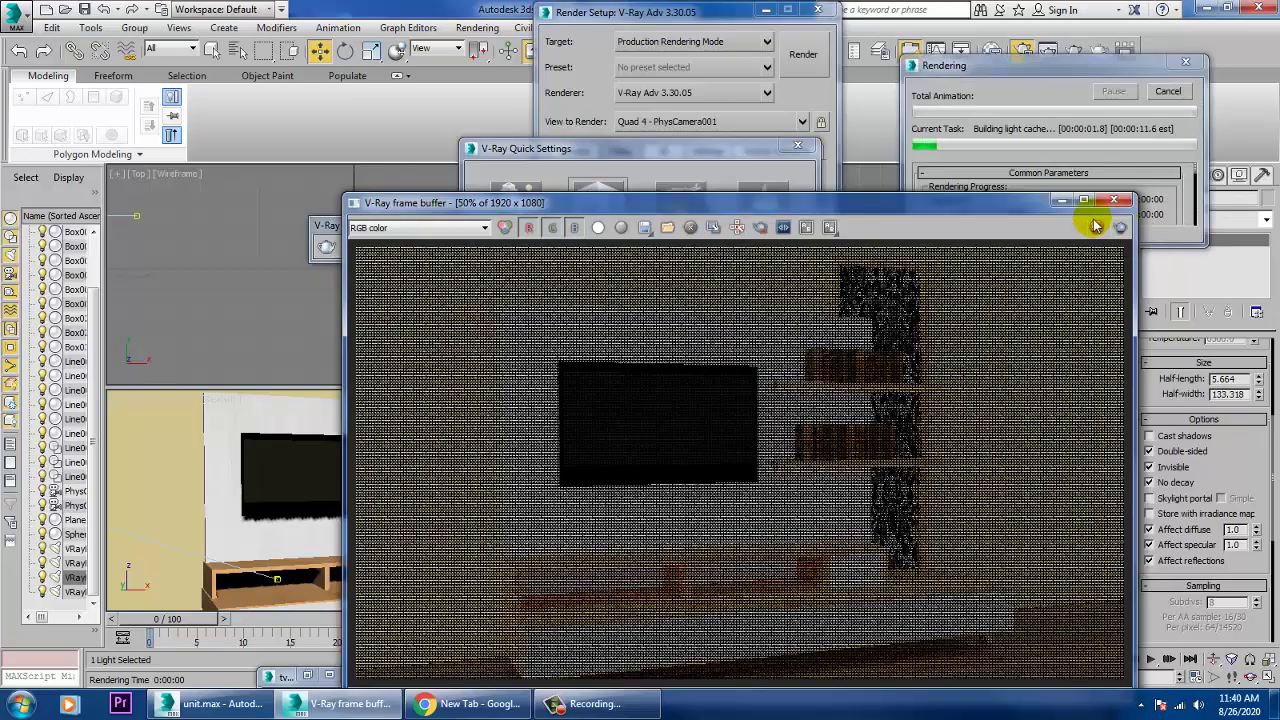
drag(897, 220, 948, 124)
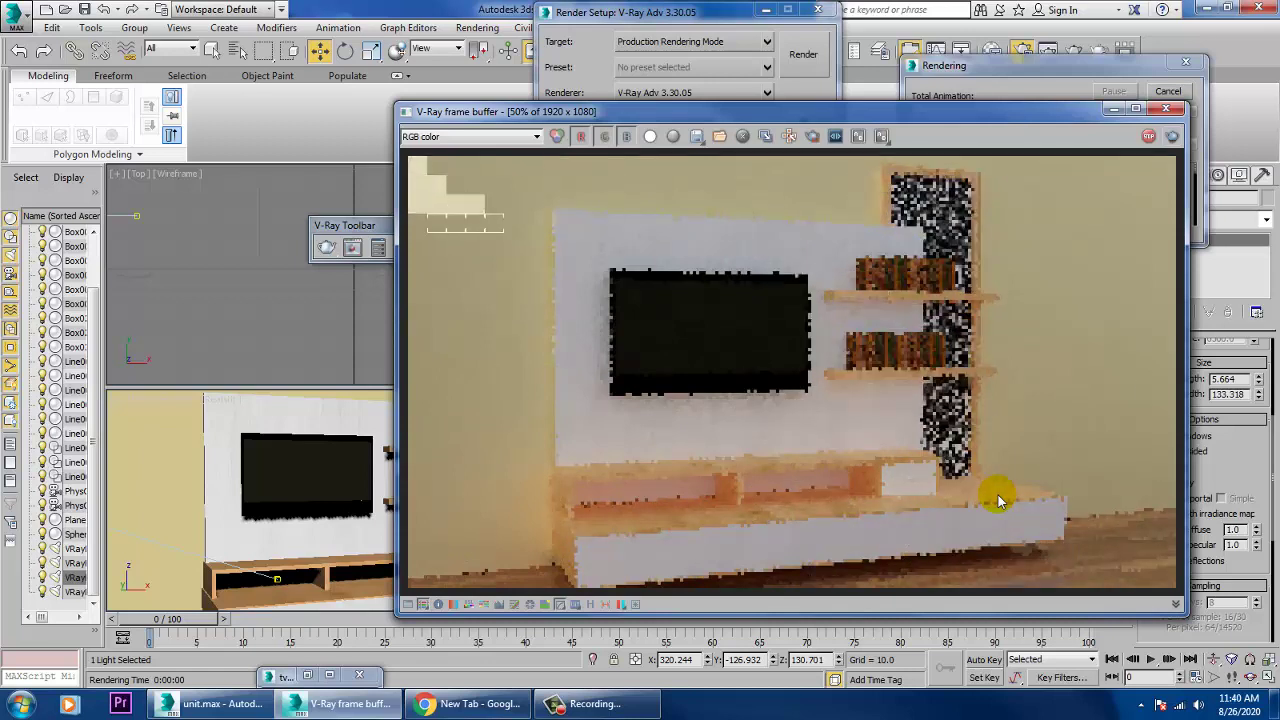
click(1163, 107)
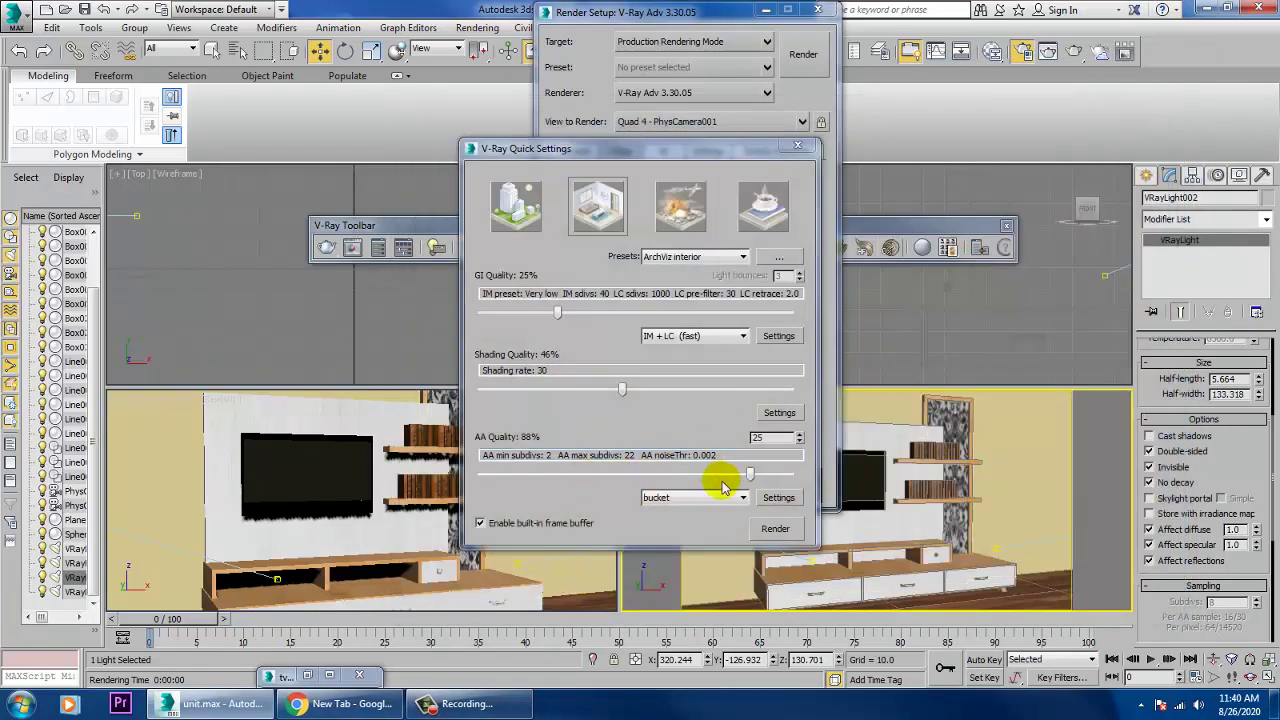
- Move V-Ray Quick Settings to the left and expand Render Setup's image filter list
drag(670, 148, 292, 178)
click(740, 347)
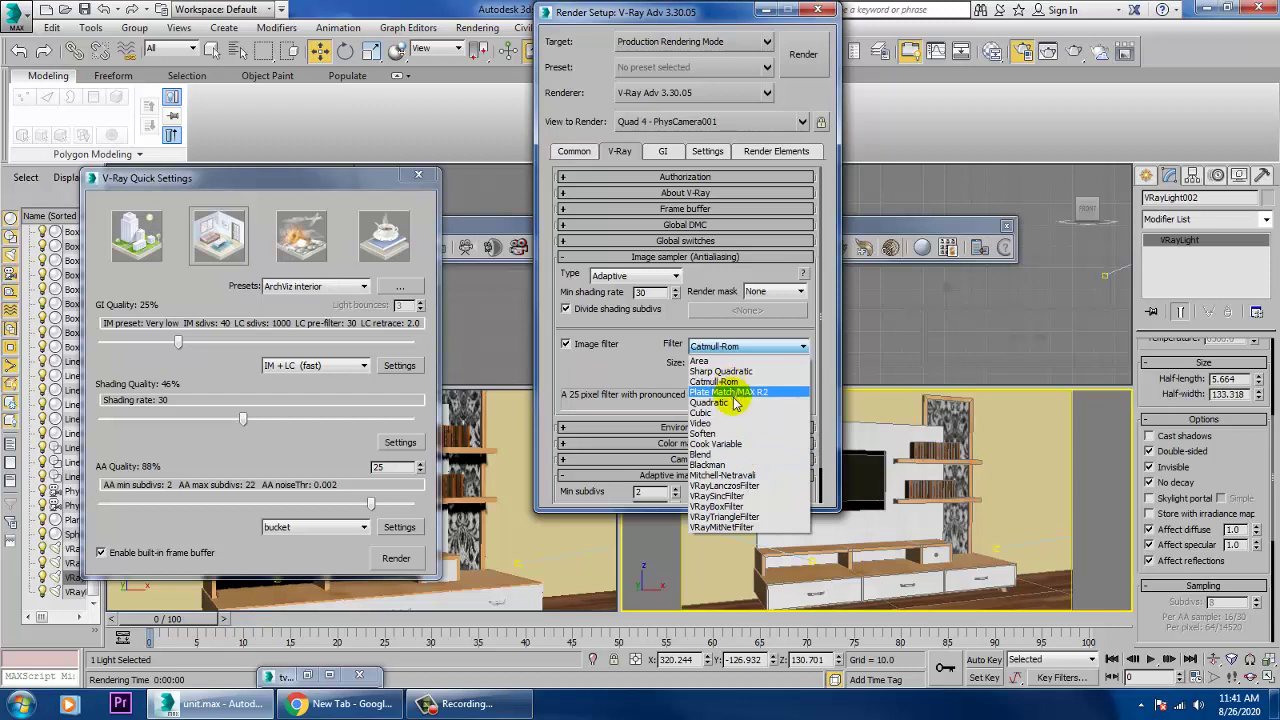
- Pick the VRayLanczosFilter, keep bucket mode and start the camera-view test render
click(757, 488)
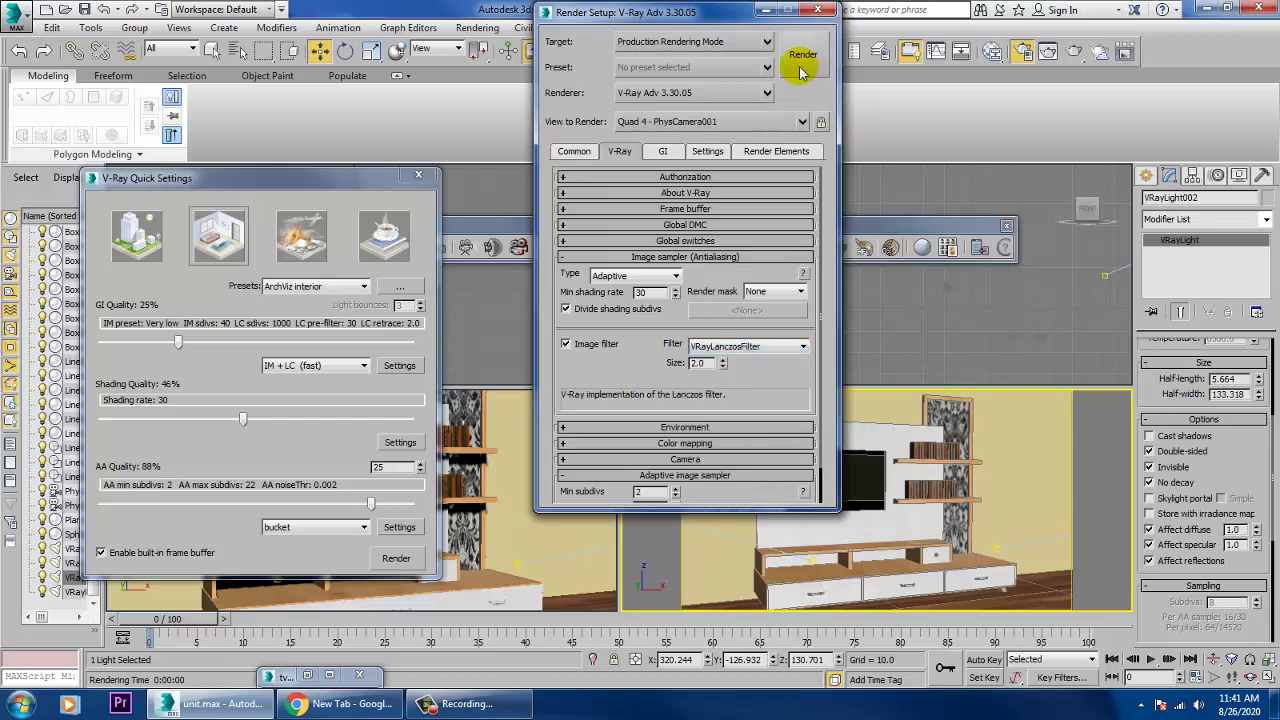
click(351, 531)
click(351, 538)
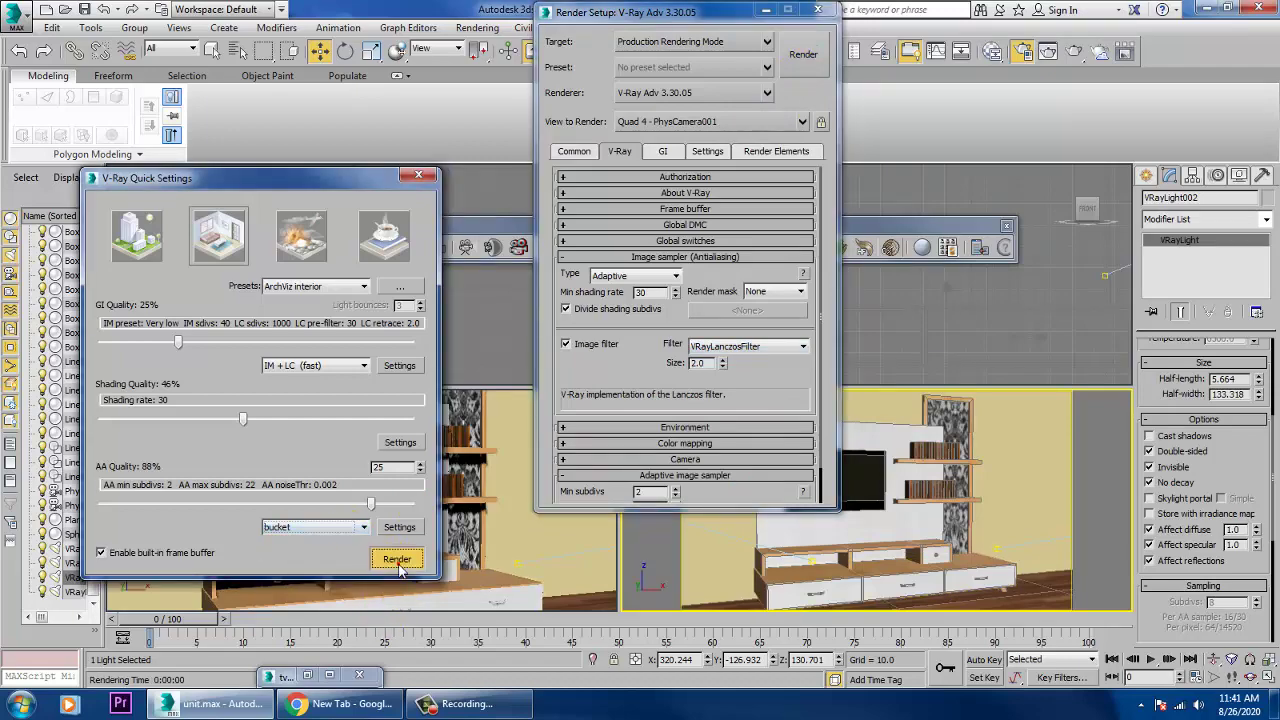
click(396, 558)
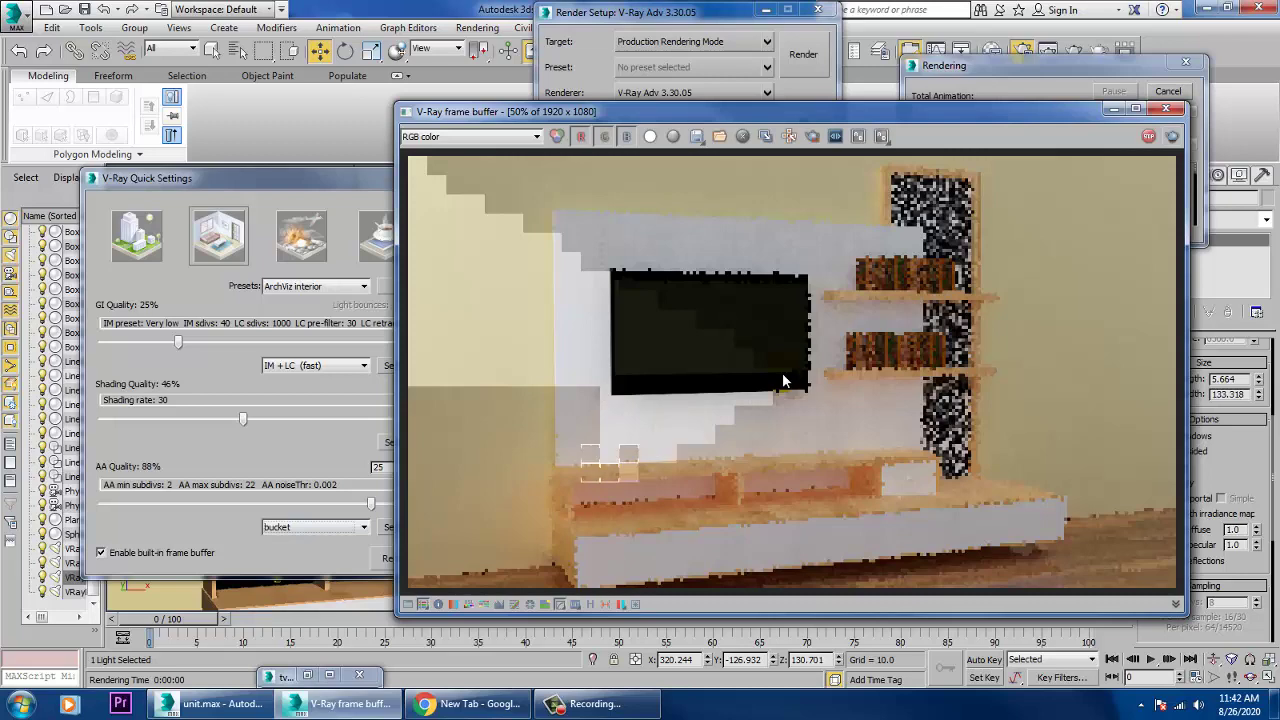
- Stop and close the current render, expand Global DMC, and keep the Adaptive image sampler
click(1149, 135)
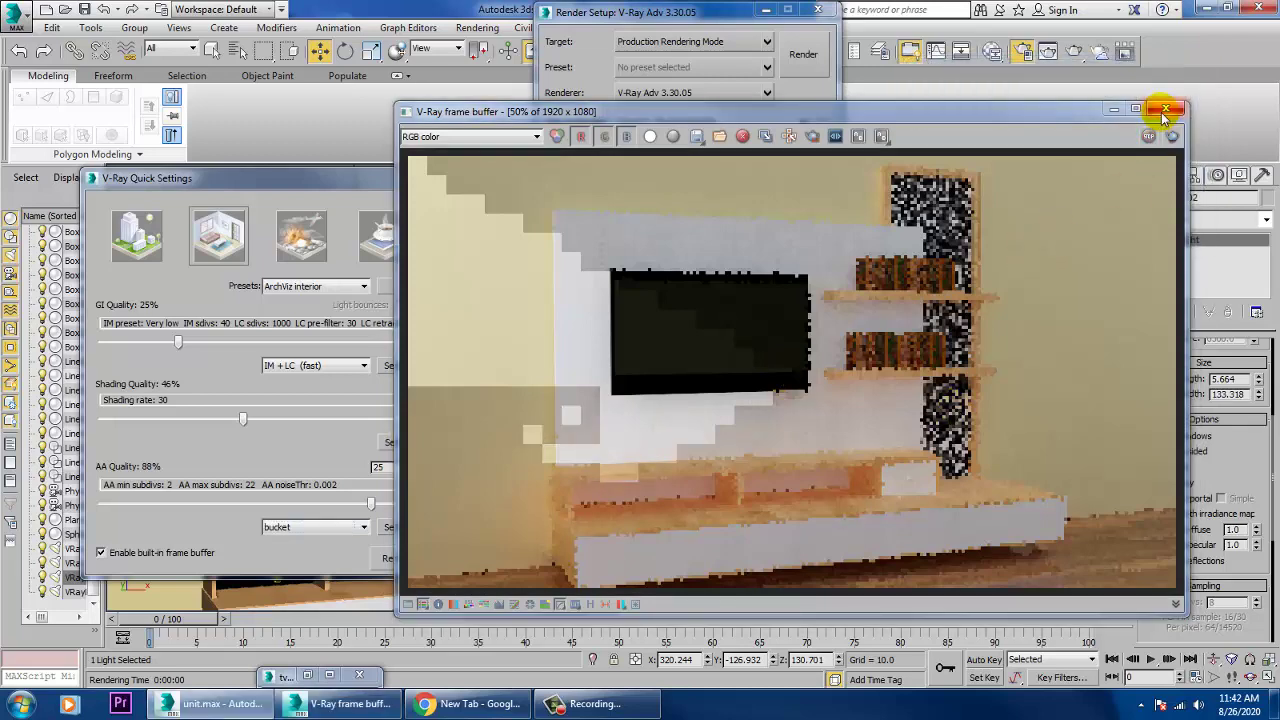
click(1165, 109)
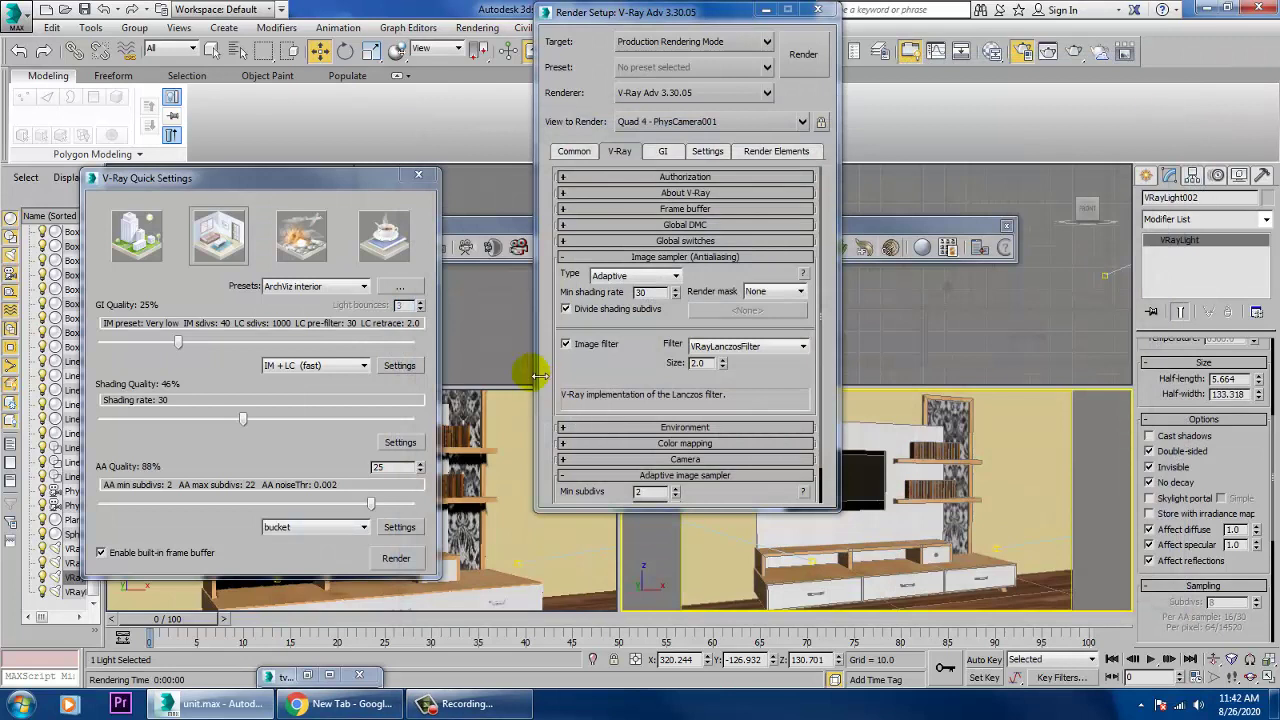
click(684, 224)
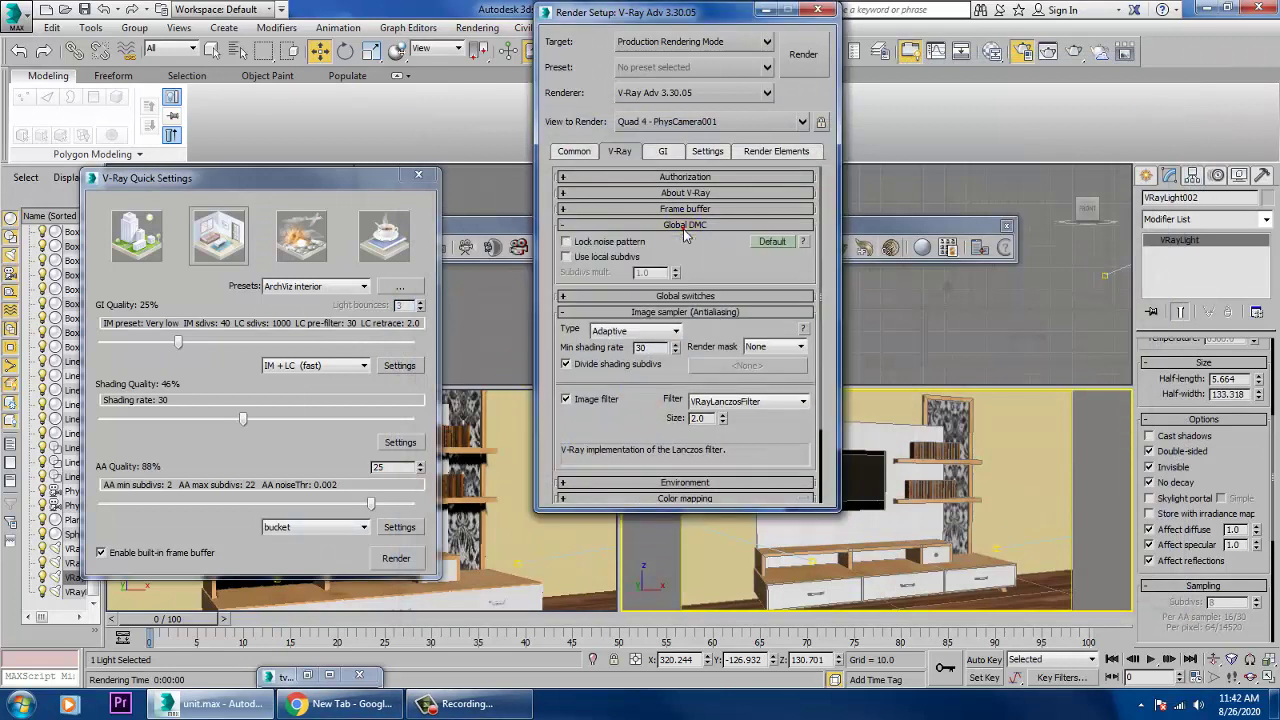
click(643, 332)
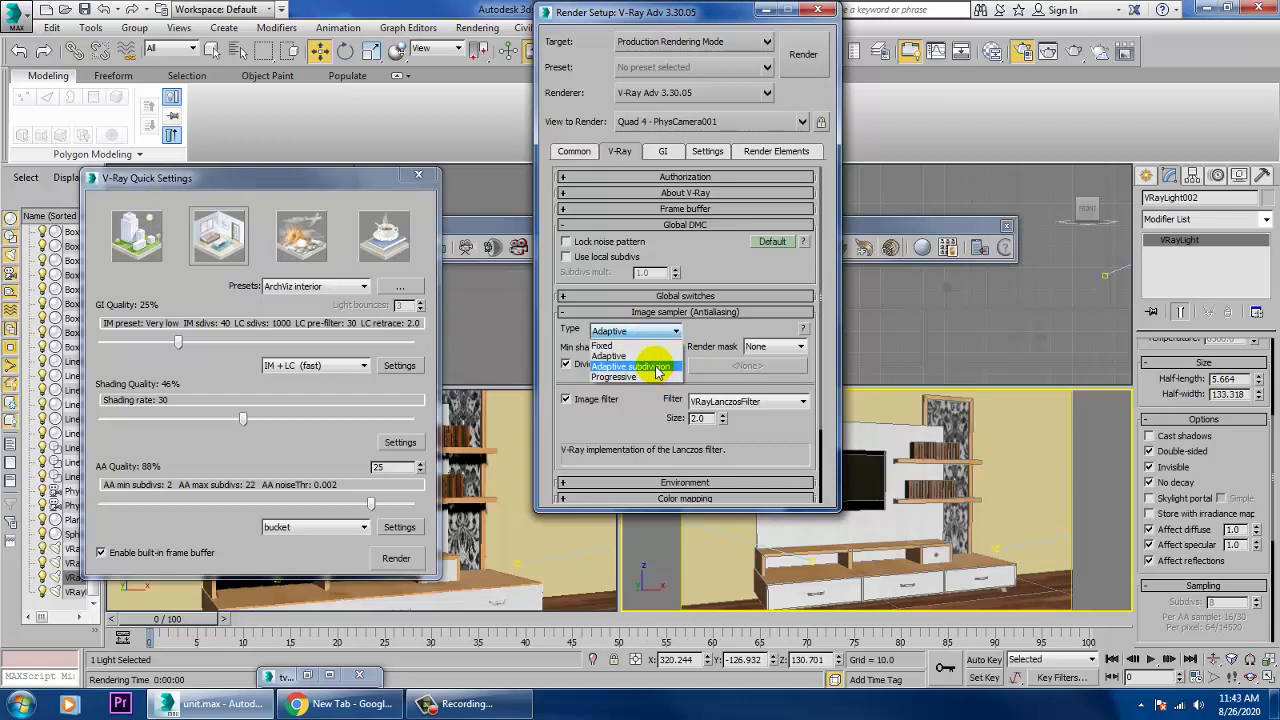
click(645, 356)
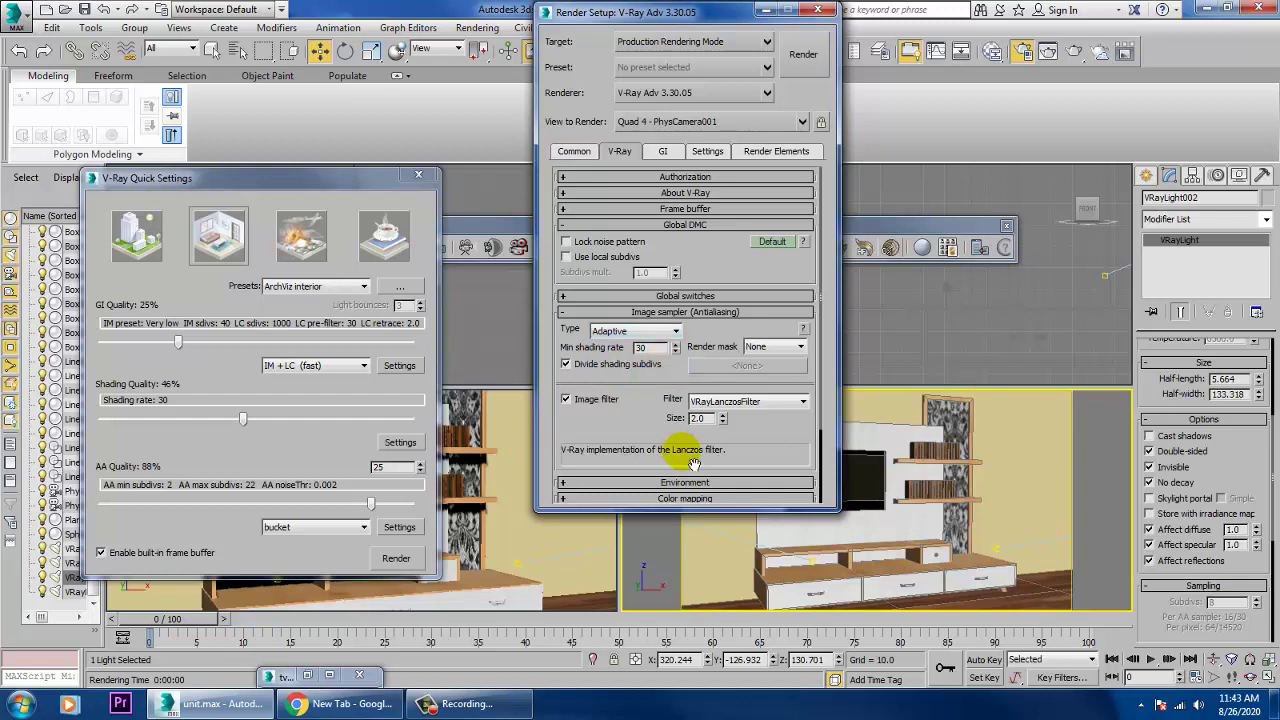
- Set the antialiasing filter to Mitchell-Netravali, expand Environment, and render again
click(750, 402)
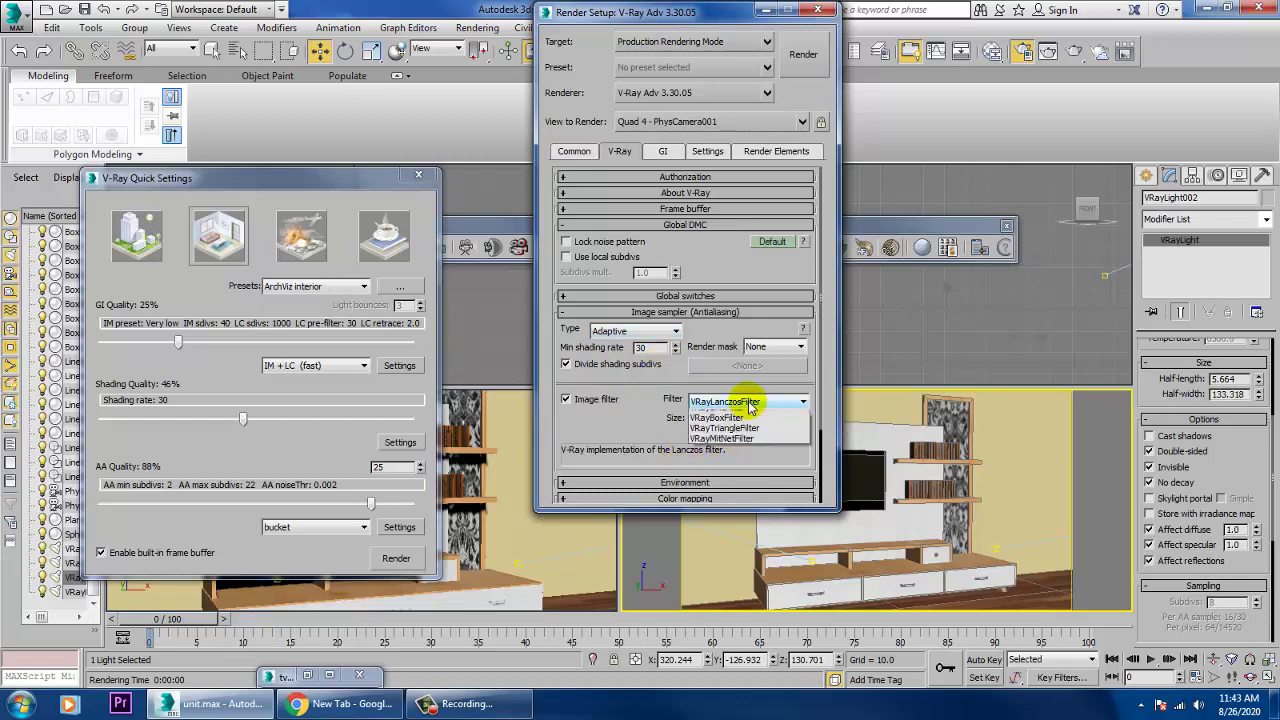
click(750, 531)
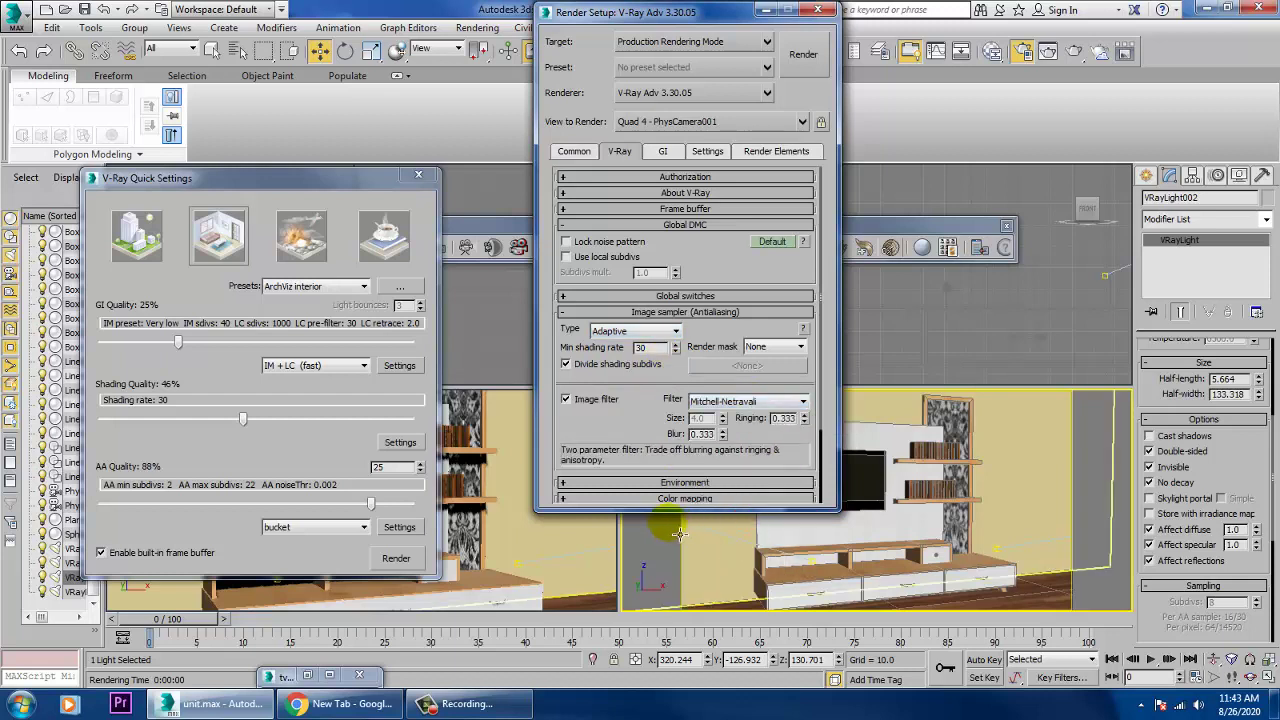
click(684, 483)
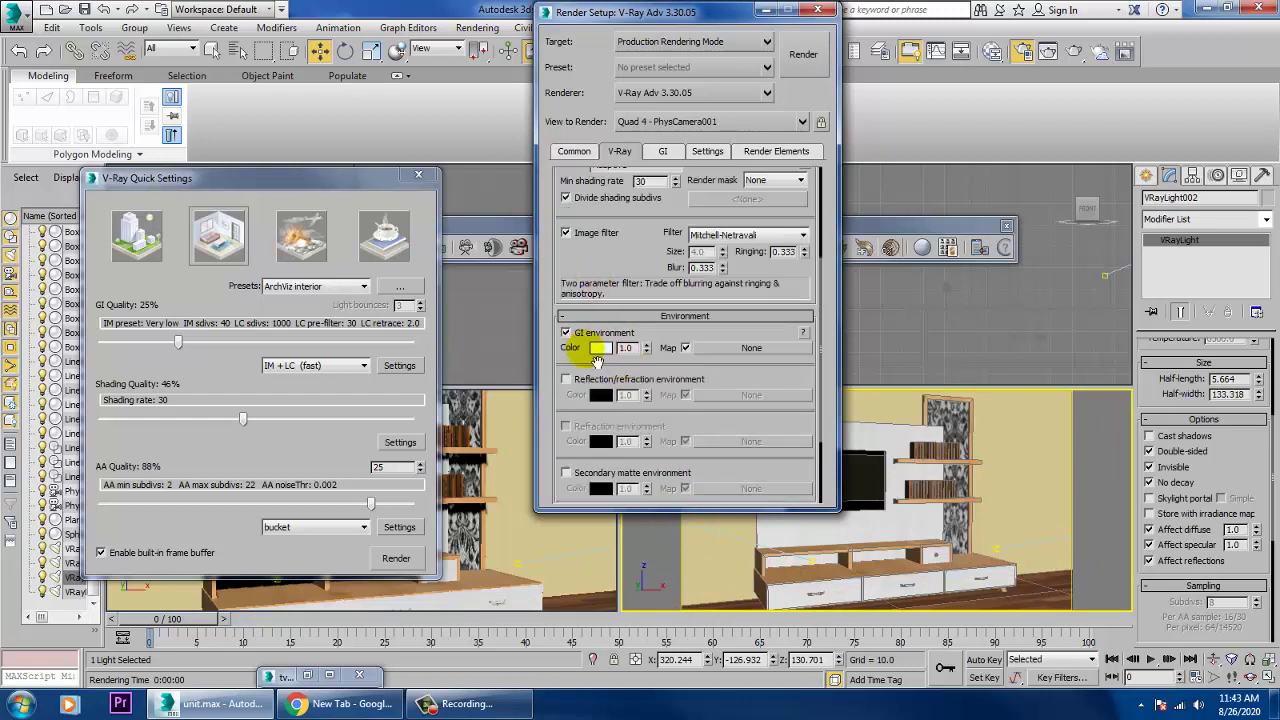
click(803, 55)
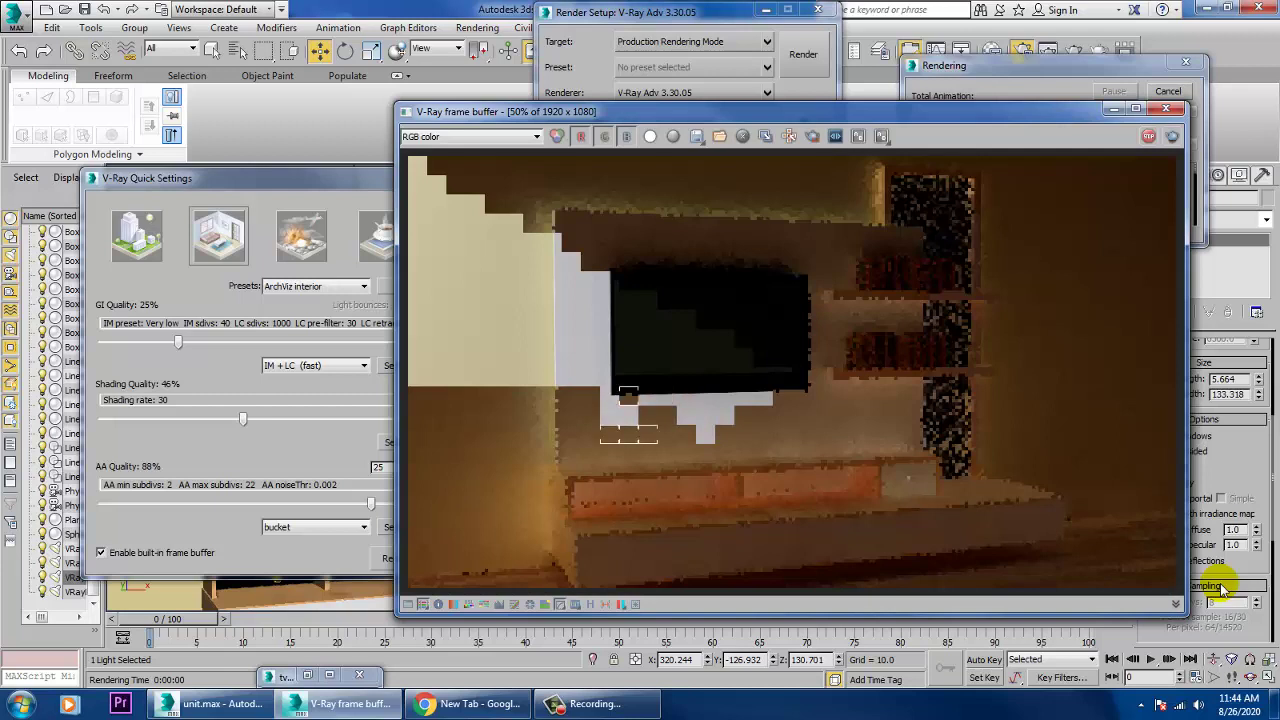
- Close the rendered frame buffer and move the Render Setup window out of the way
click(575, 14)
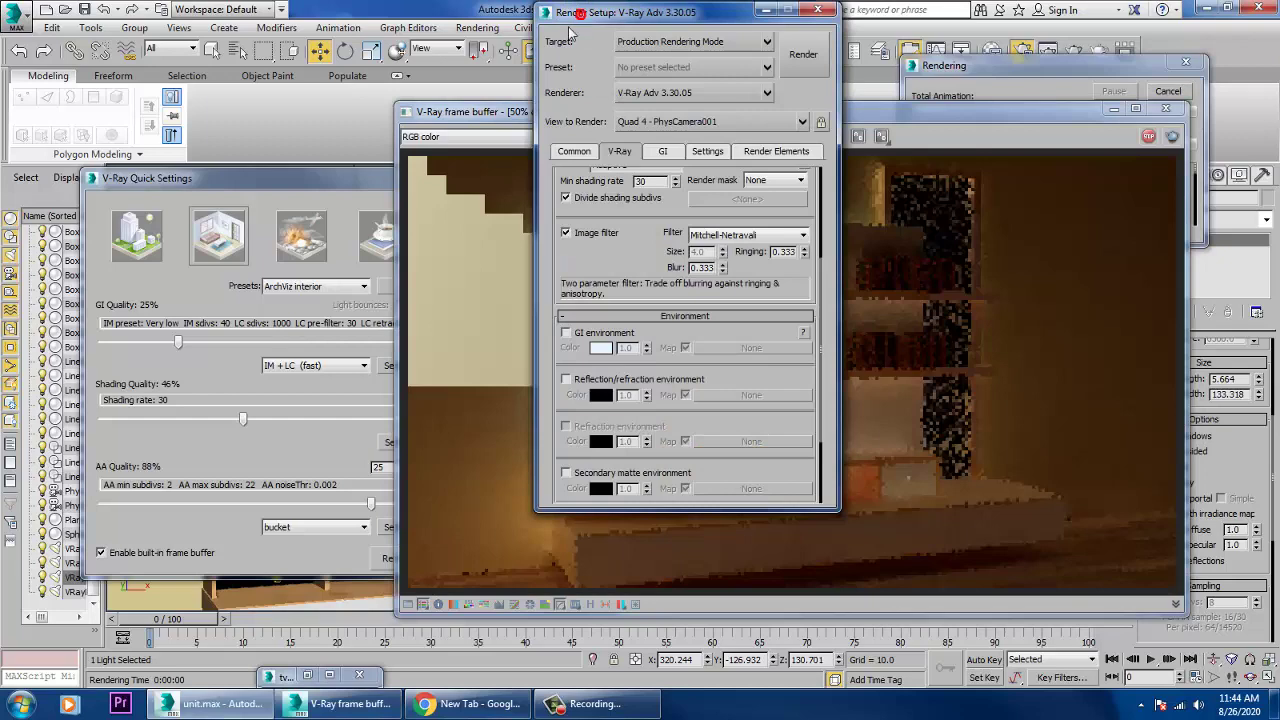
click(662, 152)
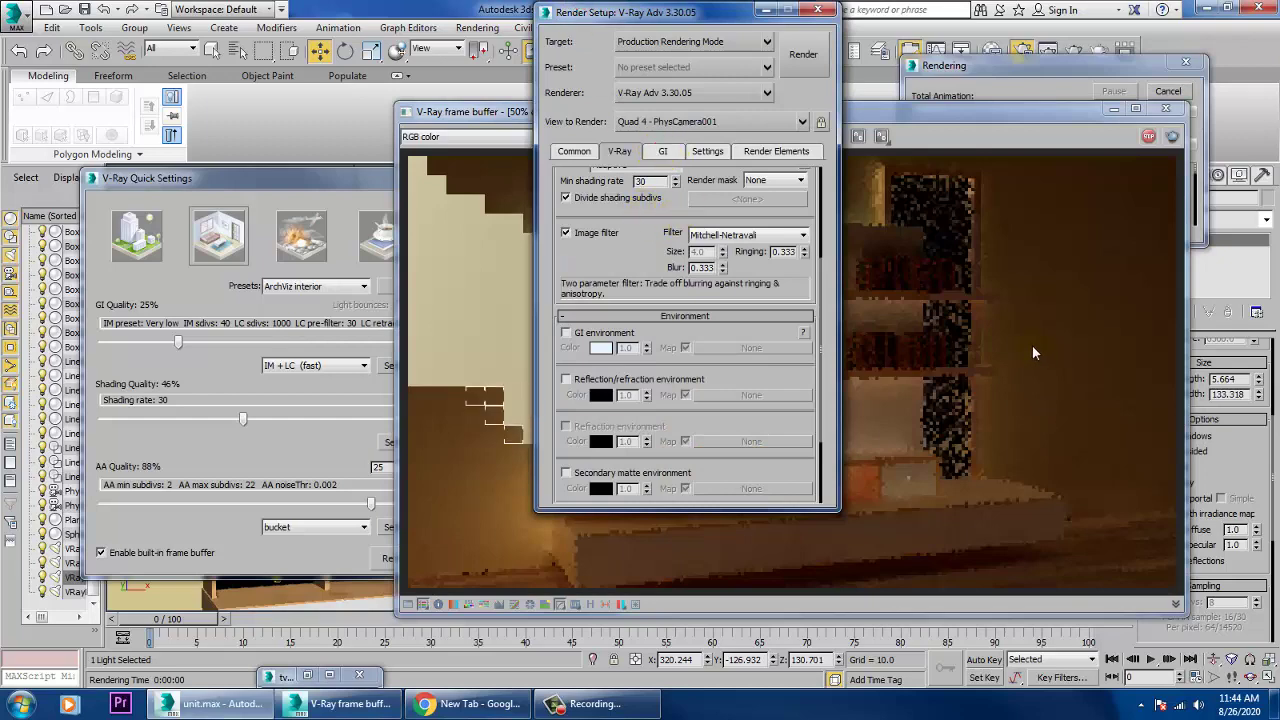
click(1032, 345)
click(690, 14)
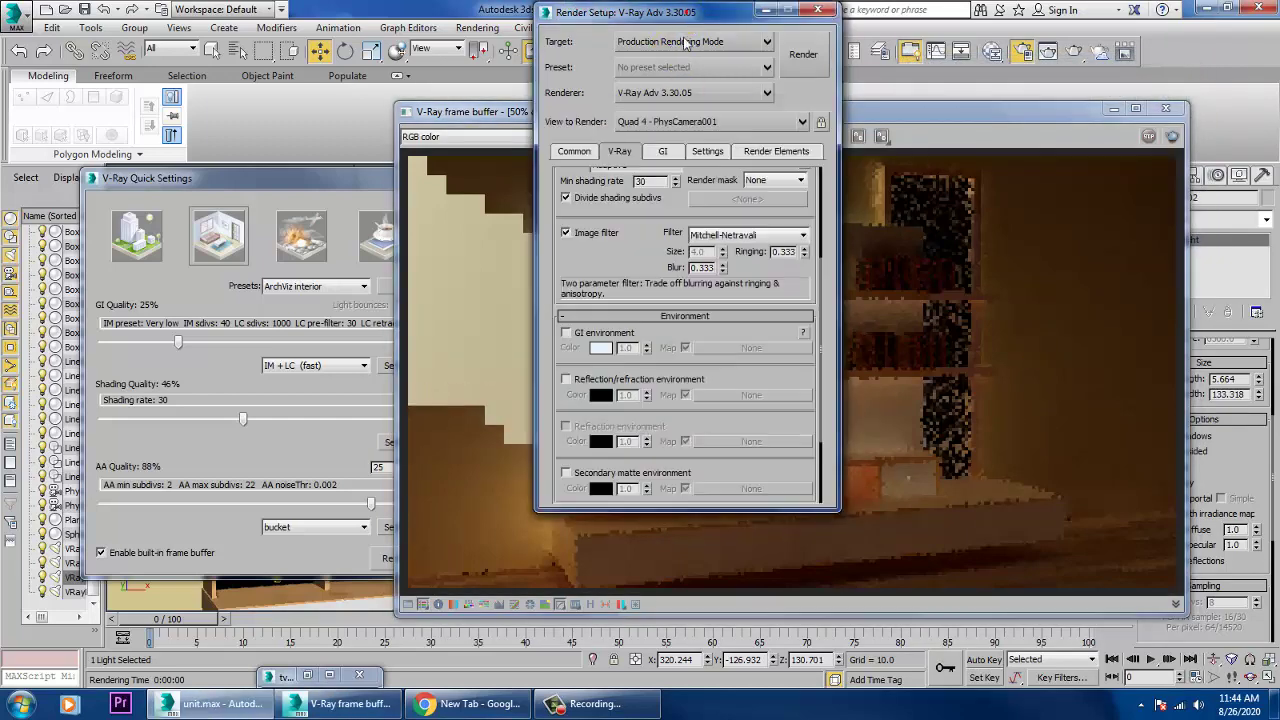
click(666, 122)
click(657, 125)
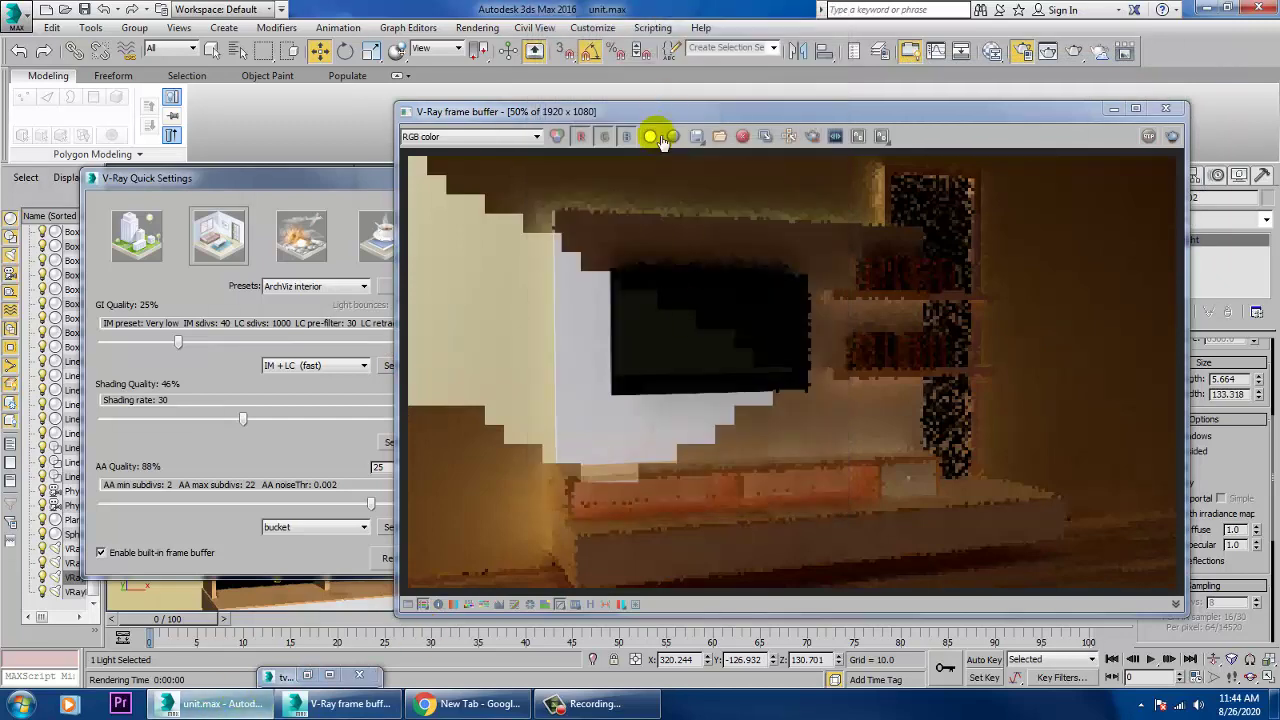
click(1166, 108)
click(479, 28)
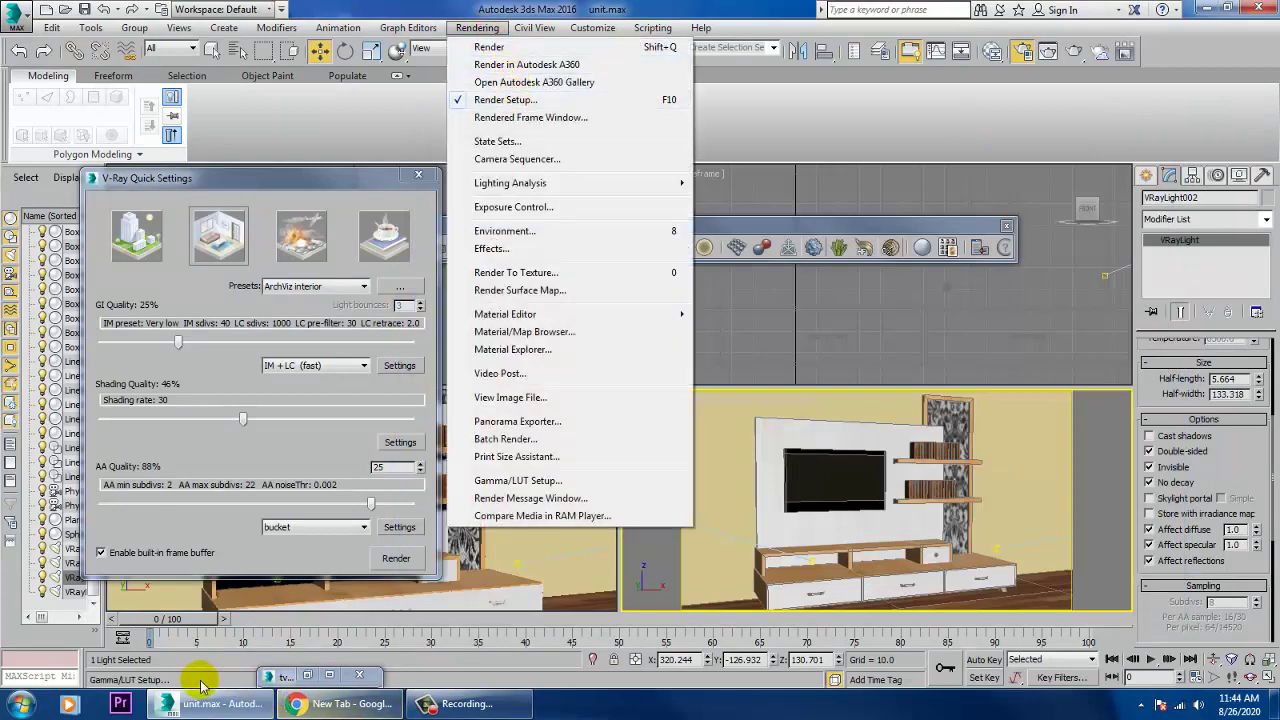
click(522, 100)
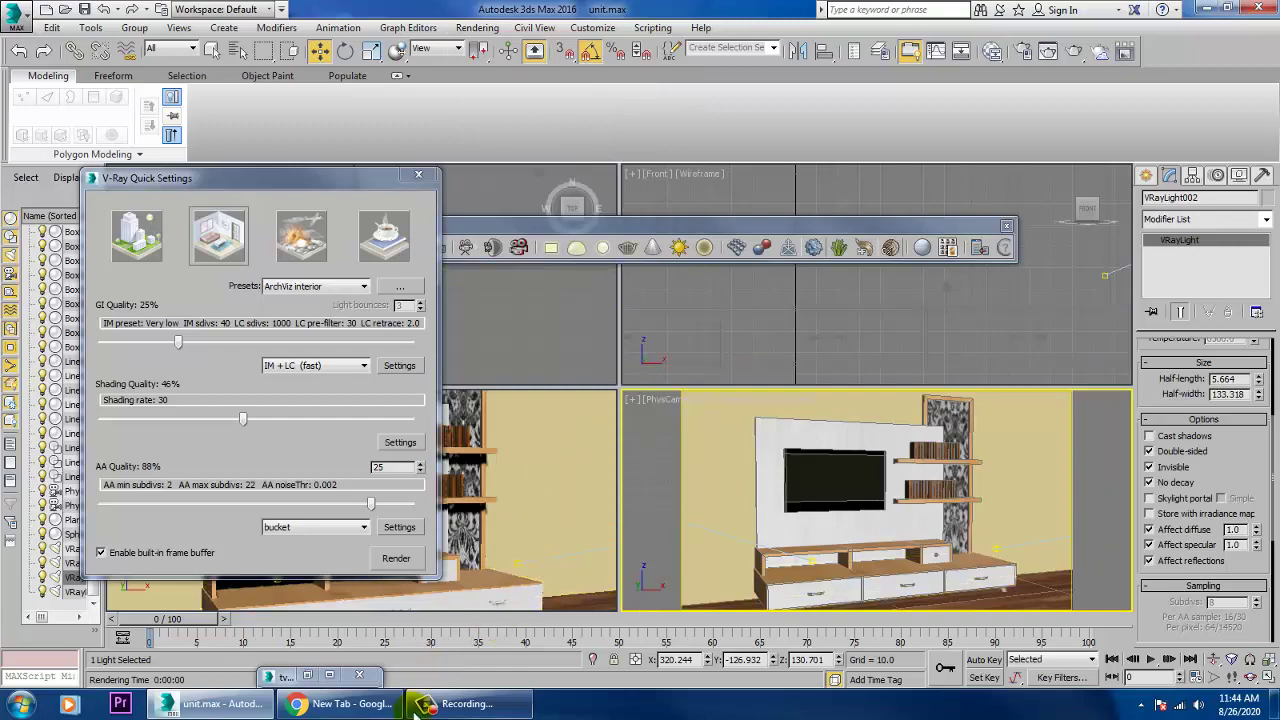
- Select Box001, the back wall, in the camera view, start a render, then cancel it
click(749, 462)
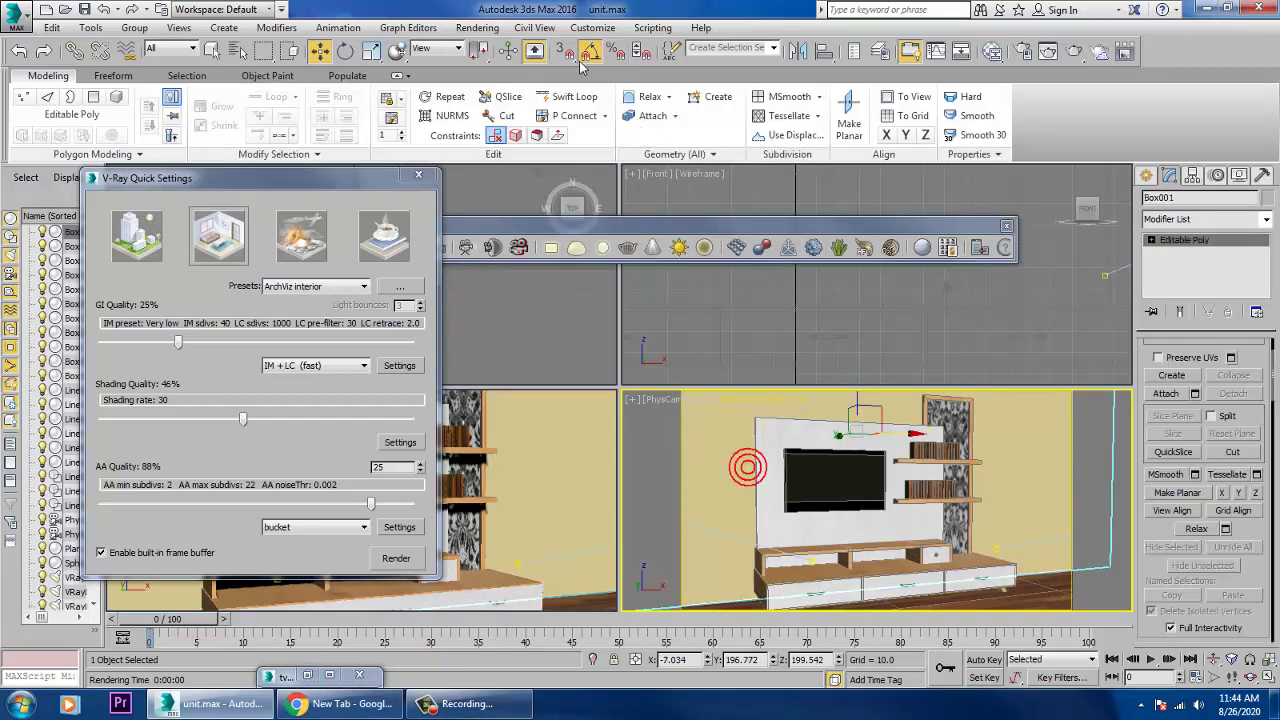
click(477, 27)
click(489, 47)
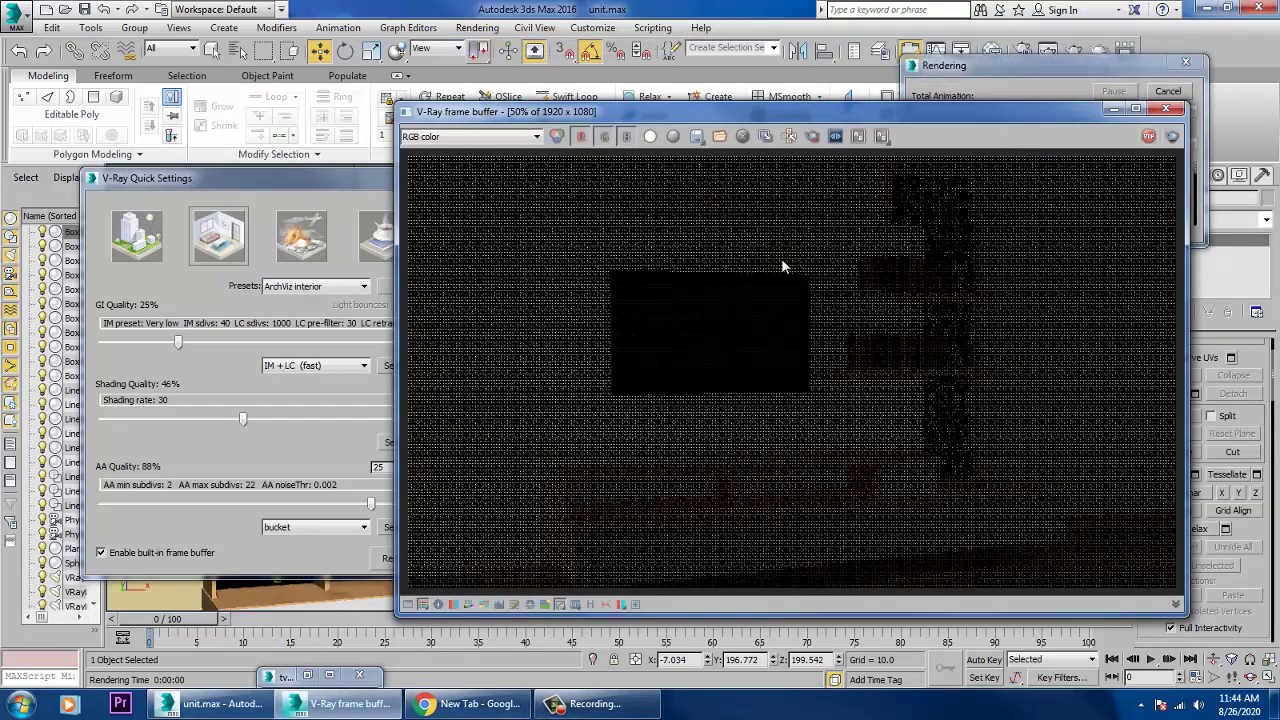
click(1064, 114)
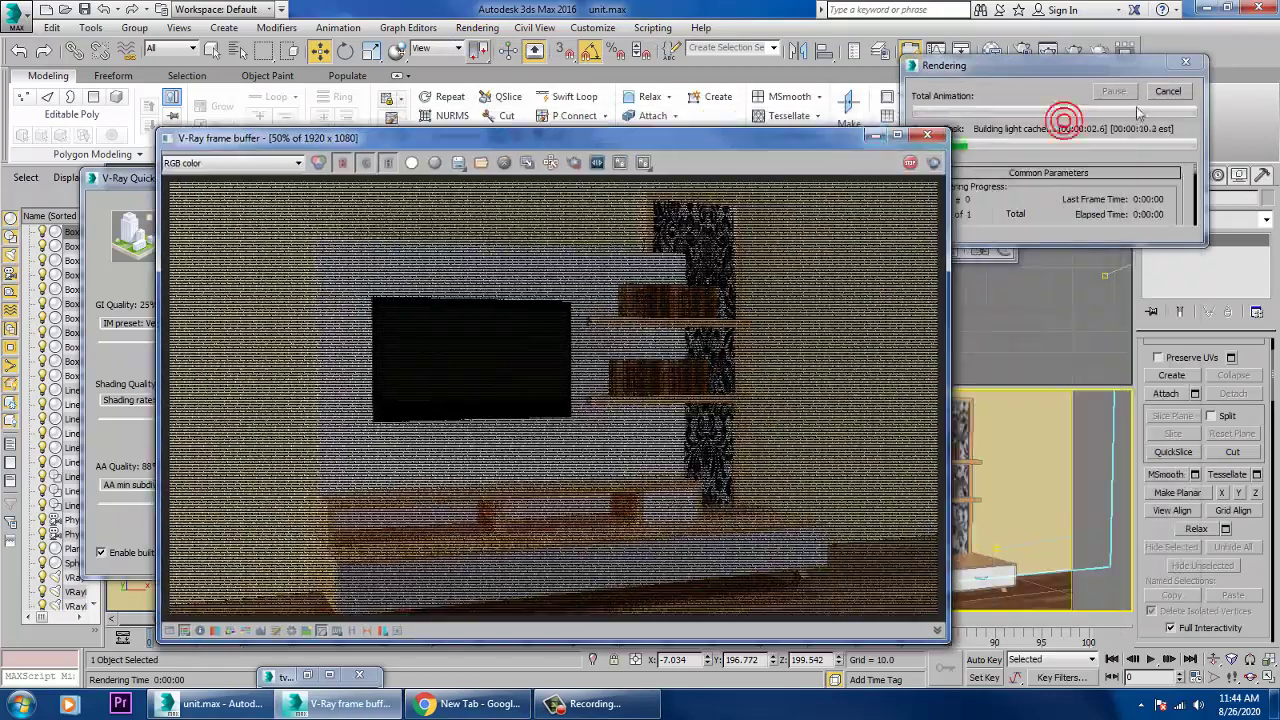
click(1178, 90)
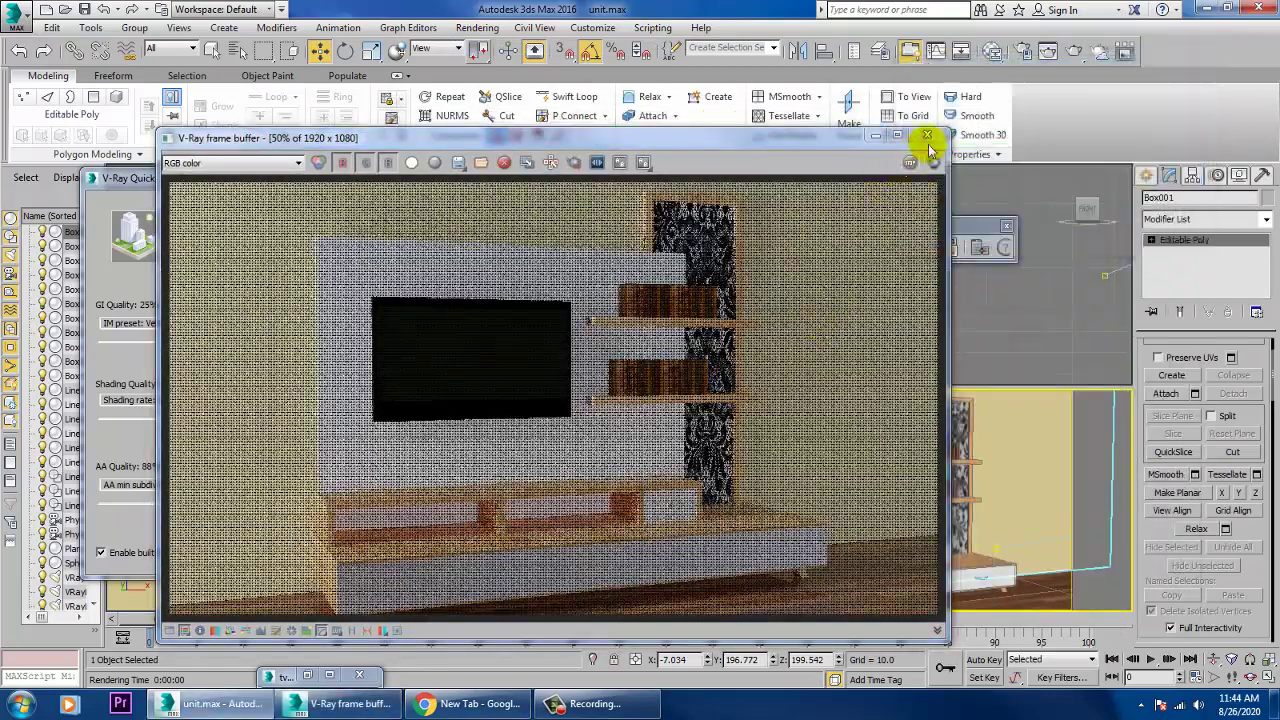
- In Render Setup's GI tab, switch to Advanced and turn off Reflective GI caustics
click(932, 137)
click(477, 27)
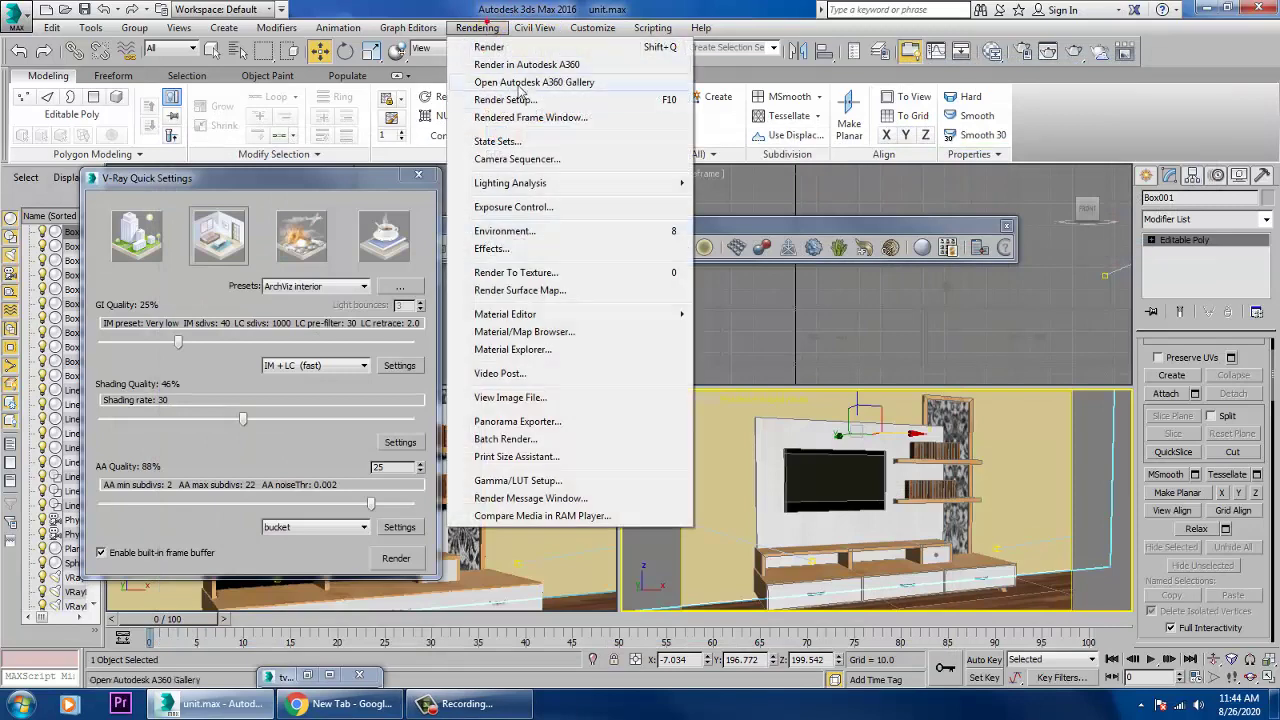
click(535, 101)
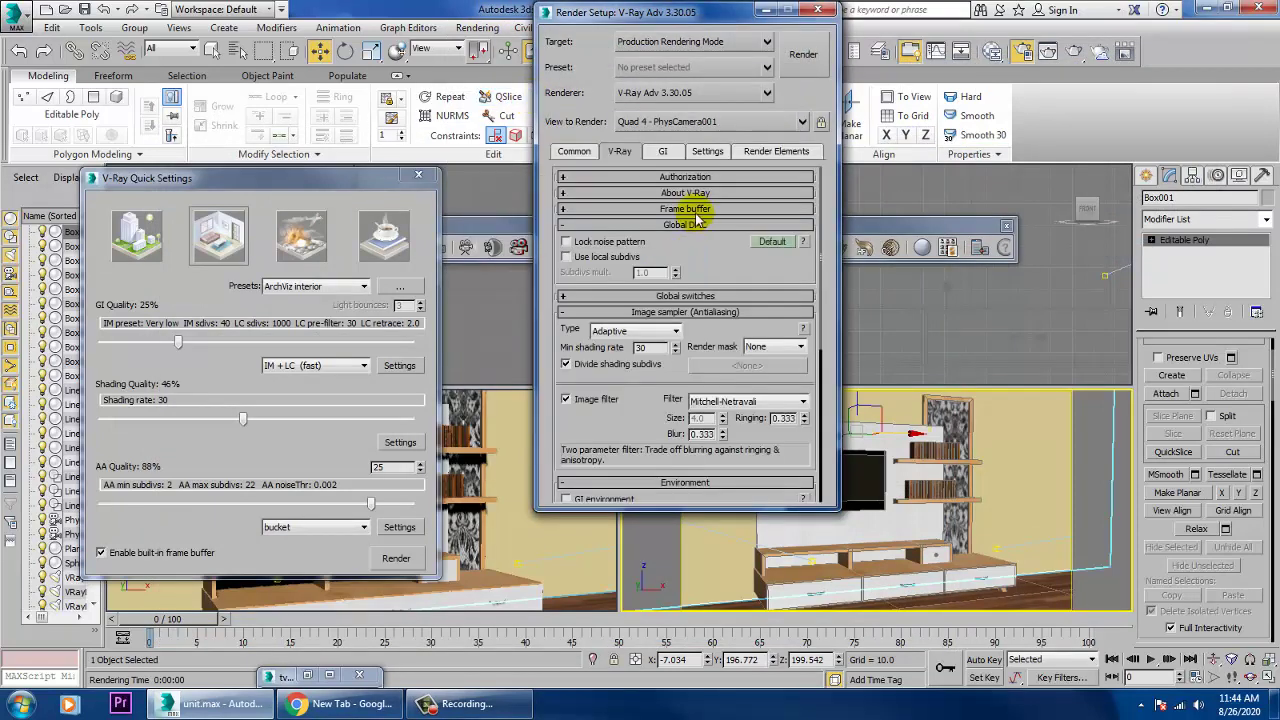
click(663, 152)
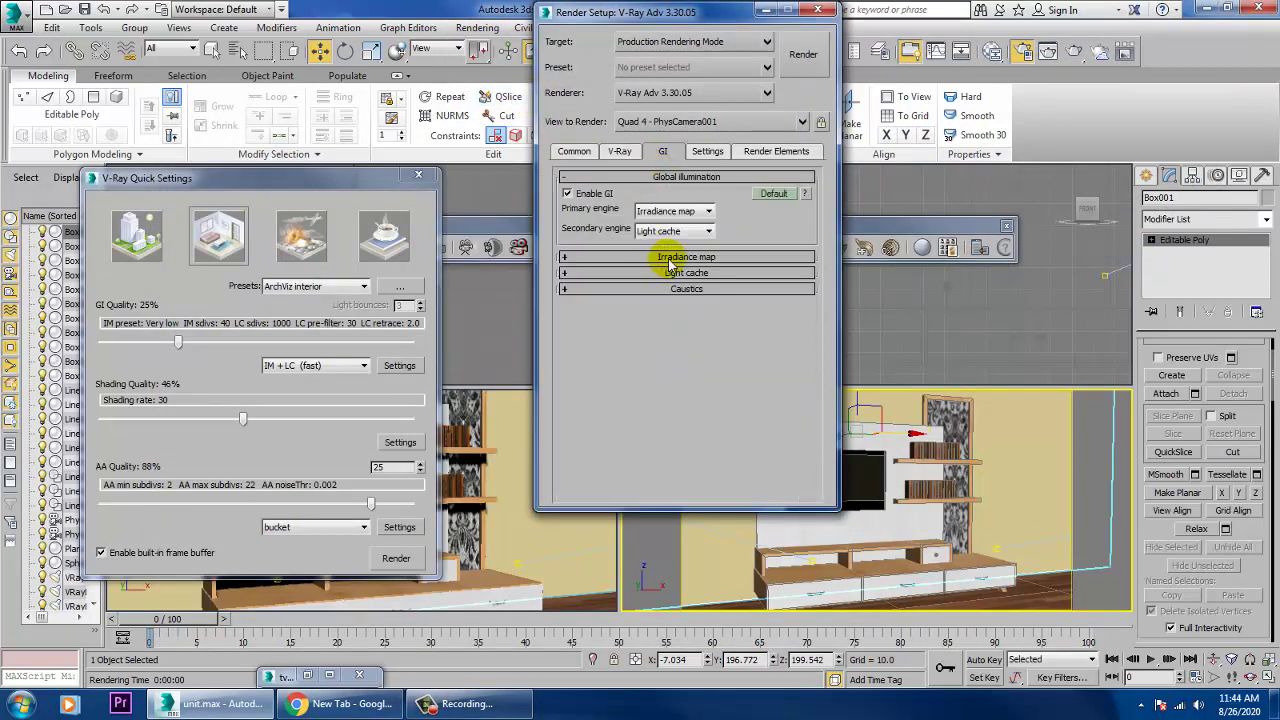
click(670, 262)
click(766, 194)
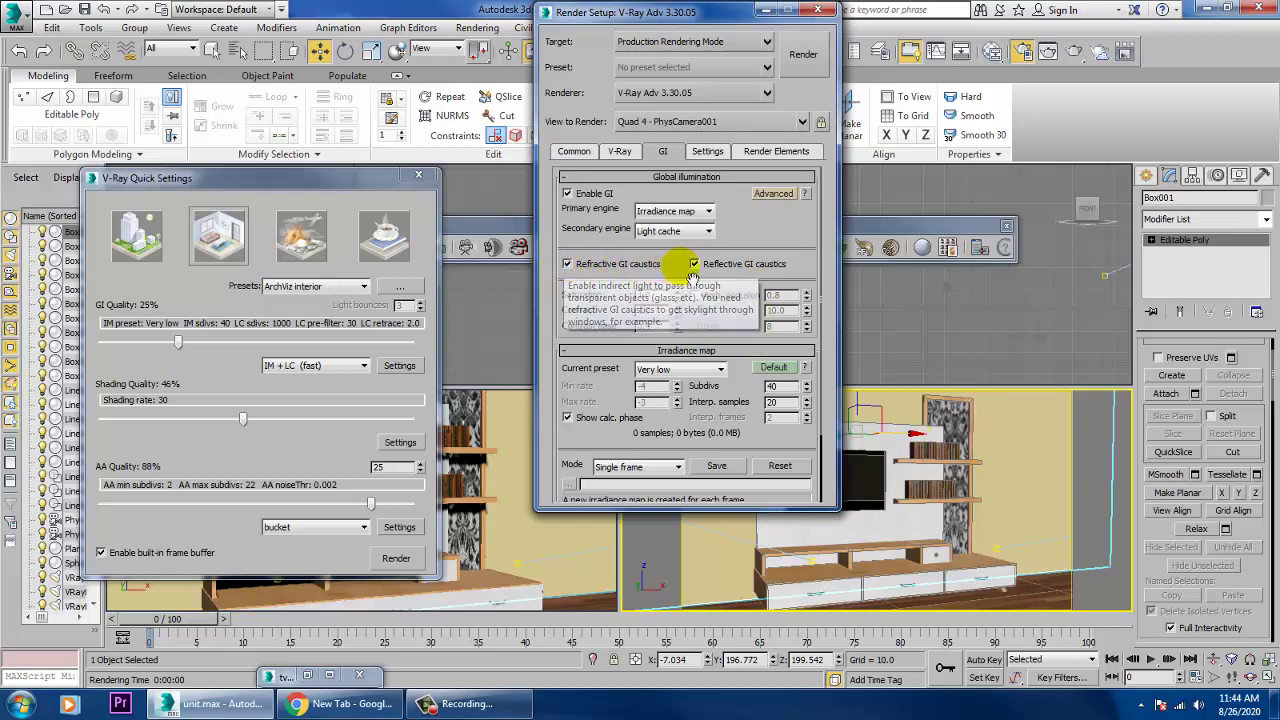
click(694, 263)
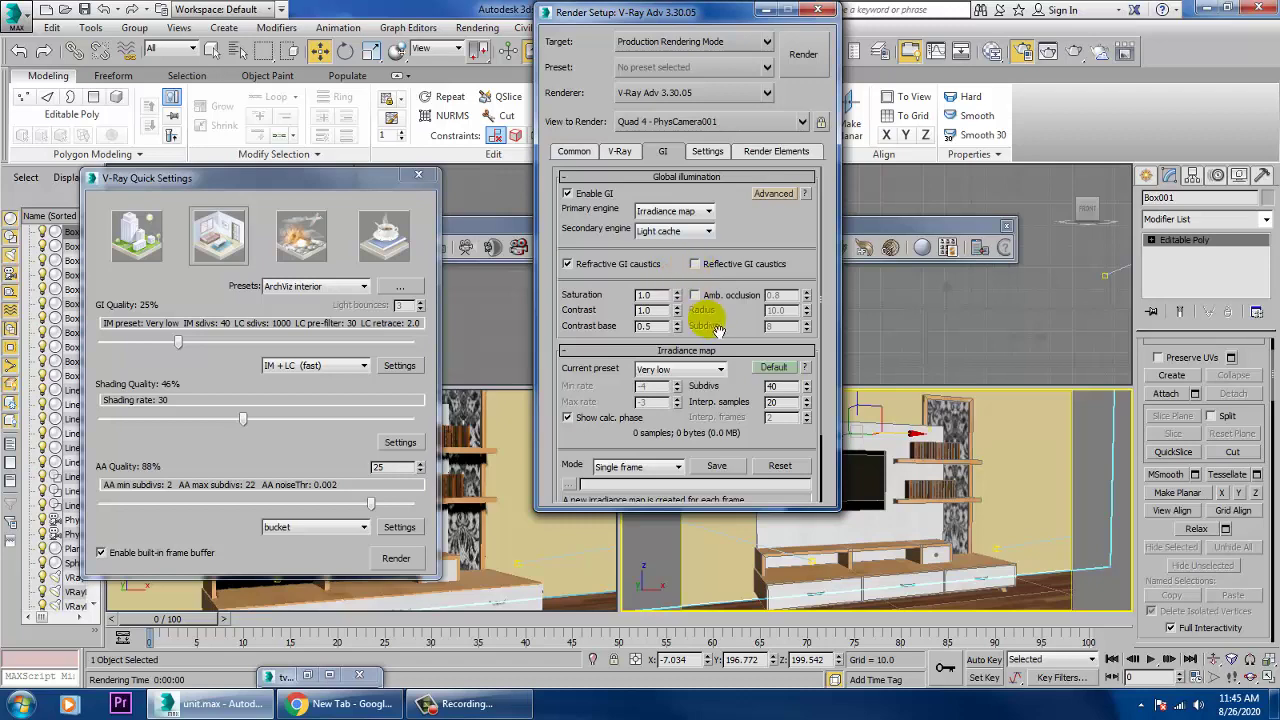
- Set the irradiance map preset to Low with Subdivs 150, then render again
click(704, 369)
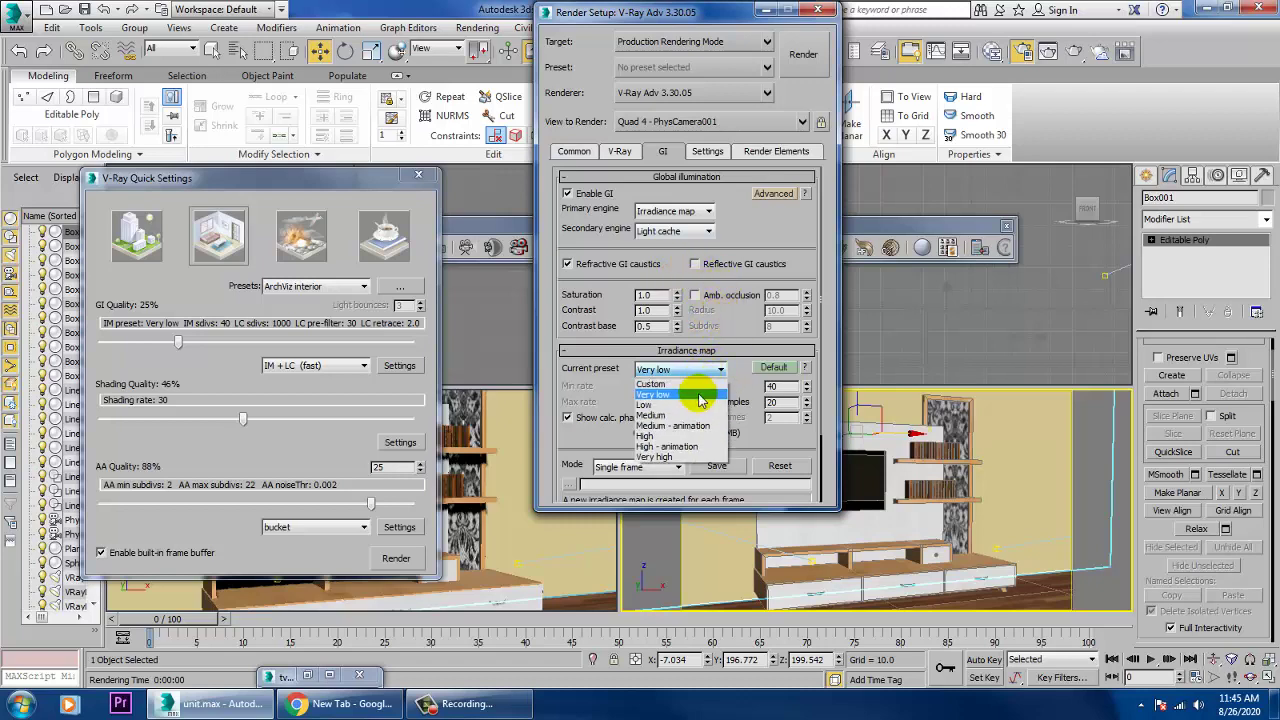
click(699, 403)
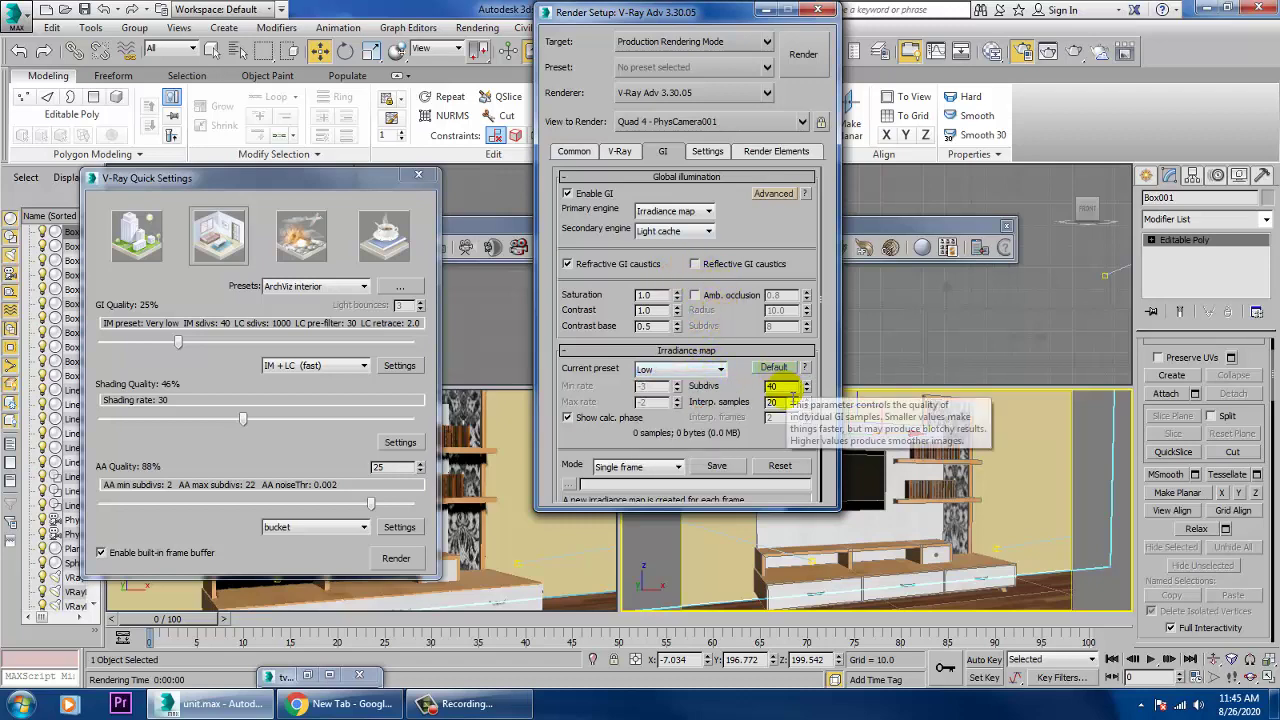
click(776, 368)
click(720, 392)
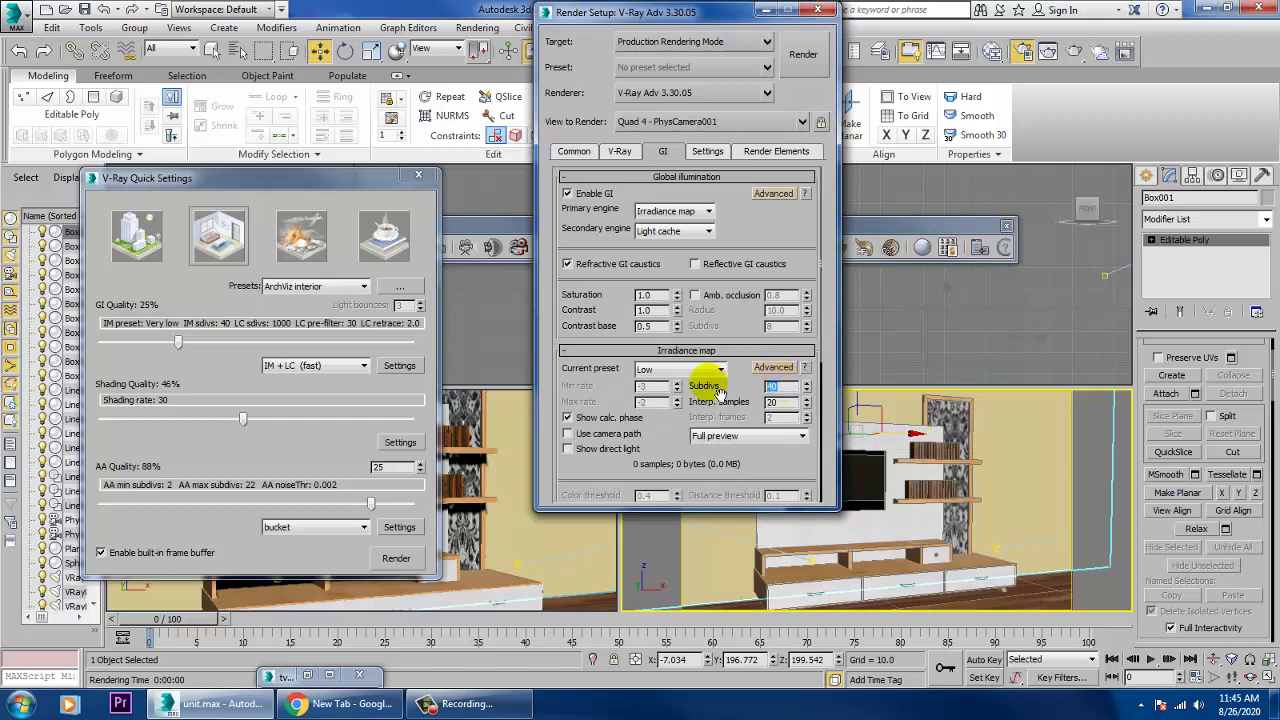
text(150)
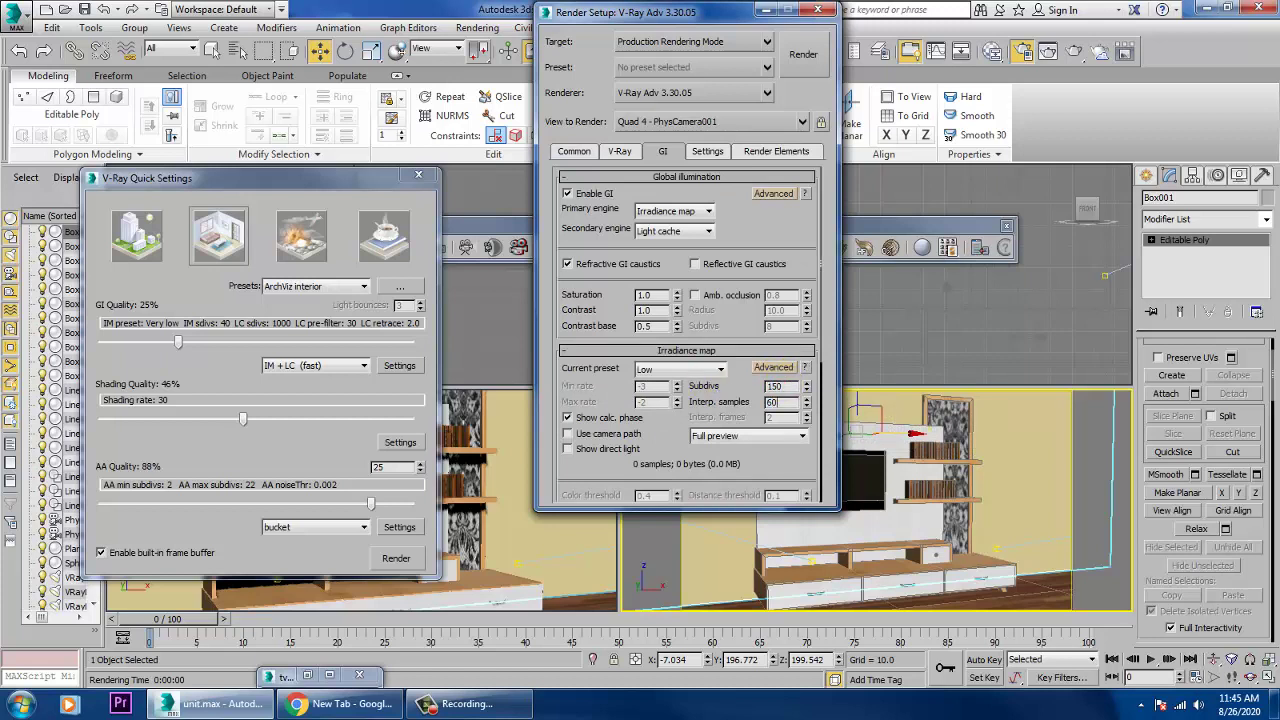
click(386, 558)
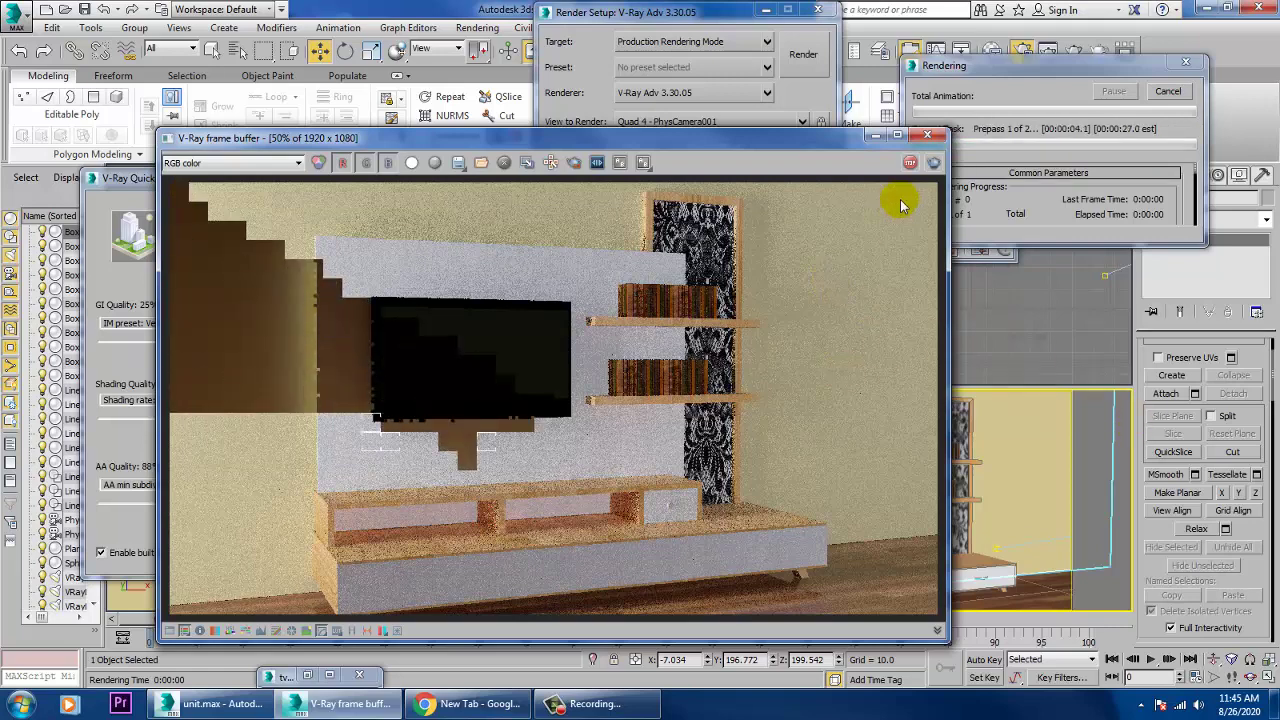
- Stop the running render and go to the V-Ray tab of Render Setup
click(910, 162)
click(655, 14)
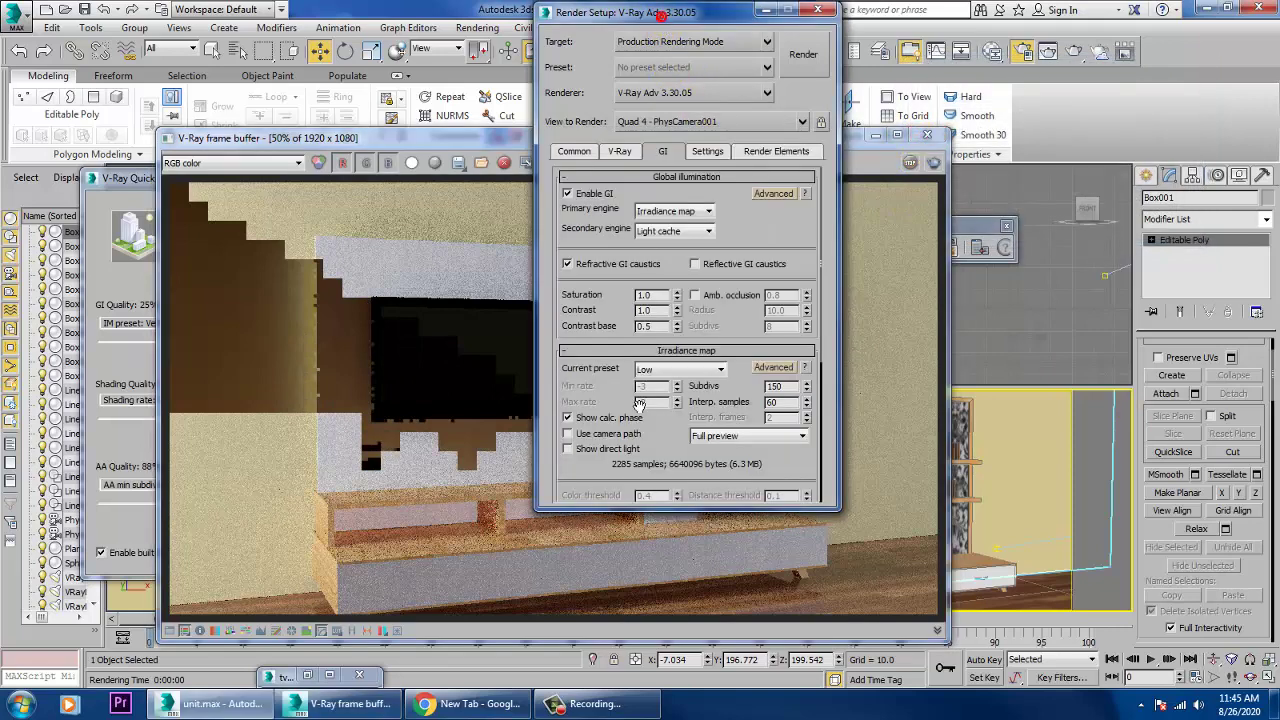
click(610, 150)
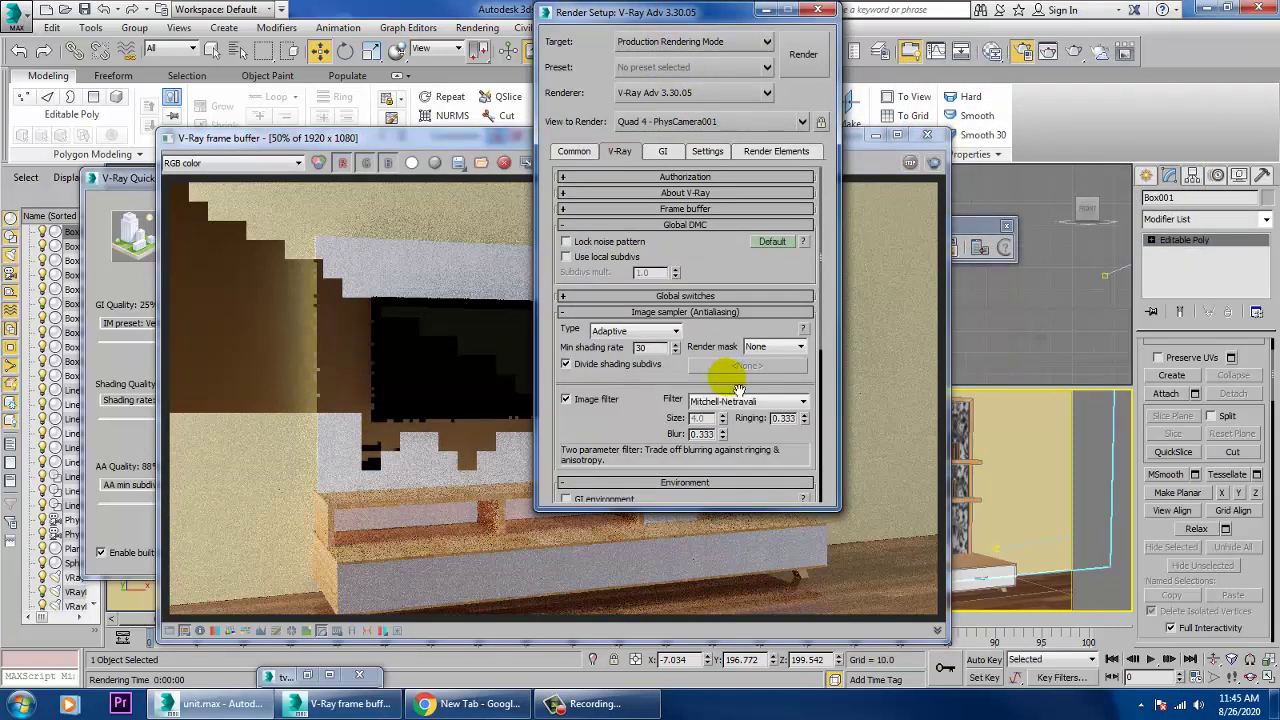
drag(622, 438, 628, 400)
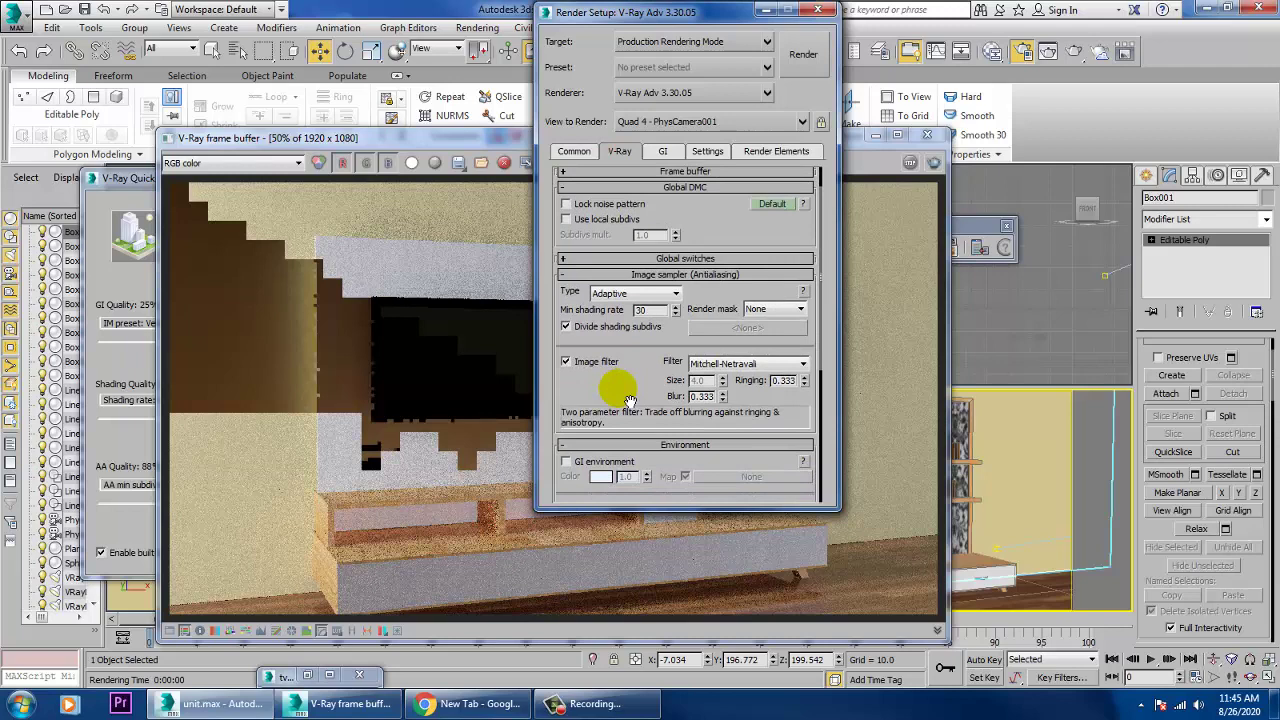
scroll(629, 400, down, 5)
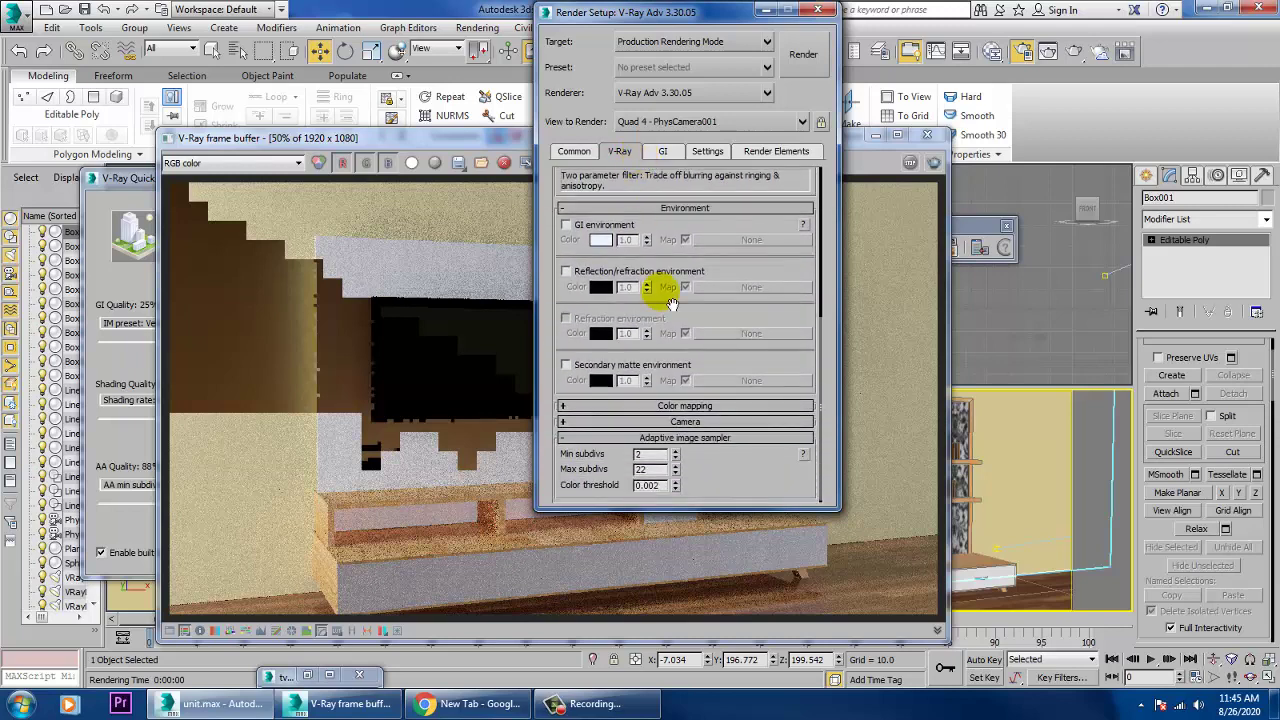
- Keep Exponential colour mapping and enable Sub-pixel mapping in its advanced options
click(686, 405)
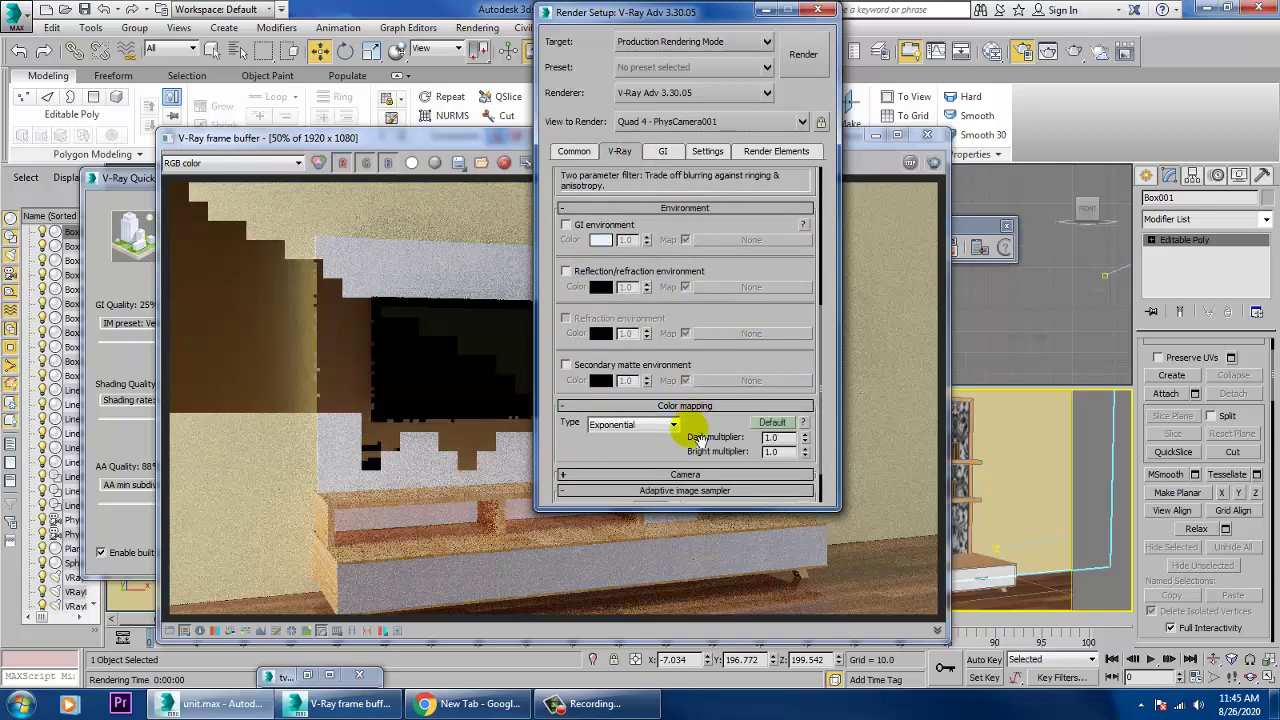
scroll(665, 445, down, 1)
click(662, 394)
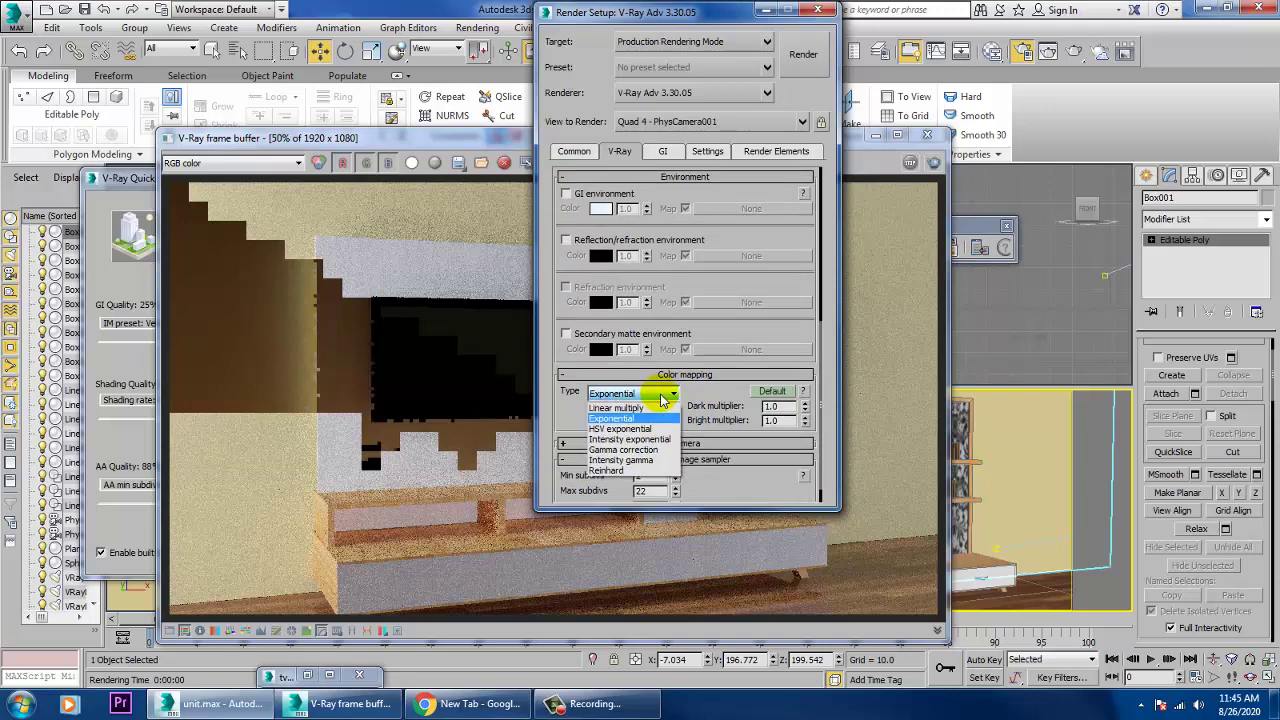
click(662, 397)
click(772, 390)
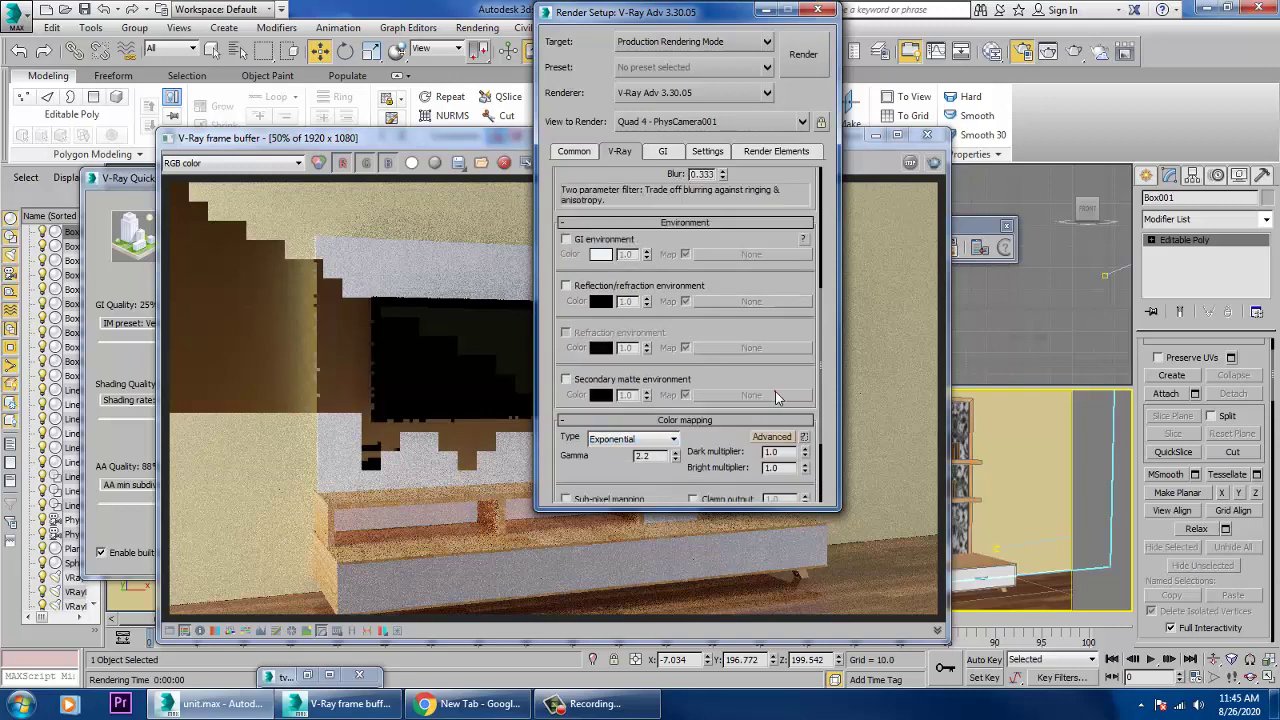
scroll(728, 452, down, 3)
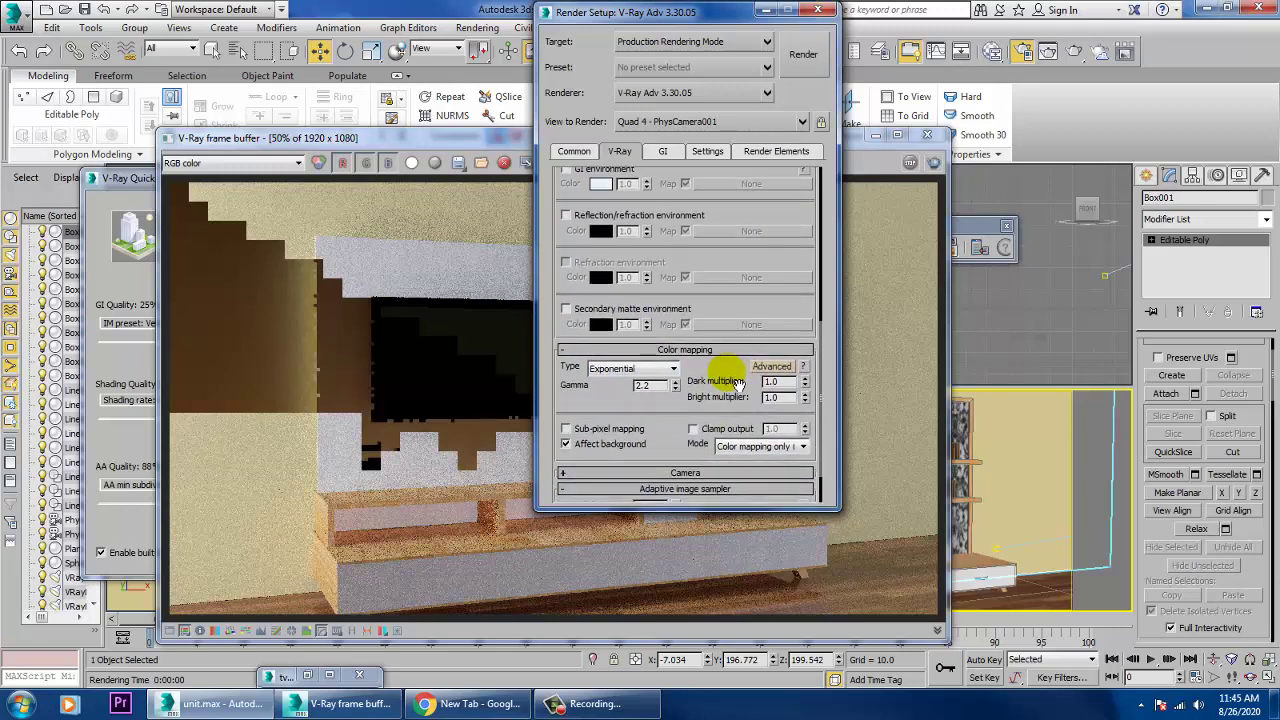
click(592, 426)
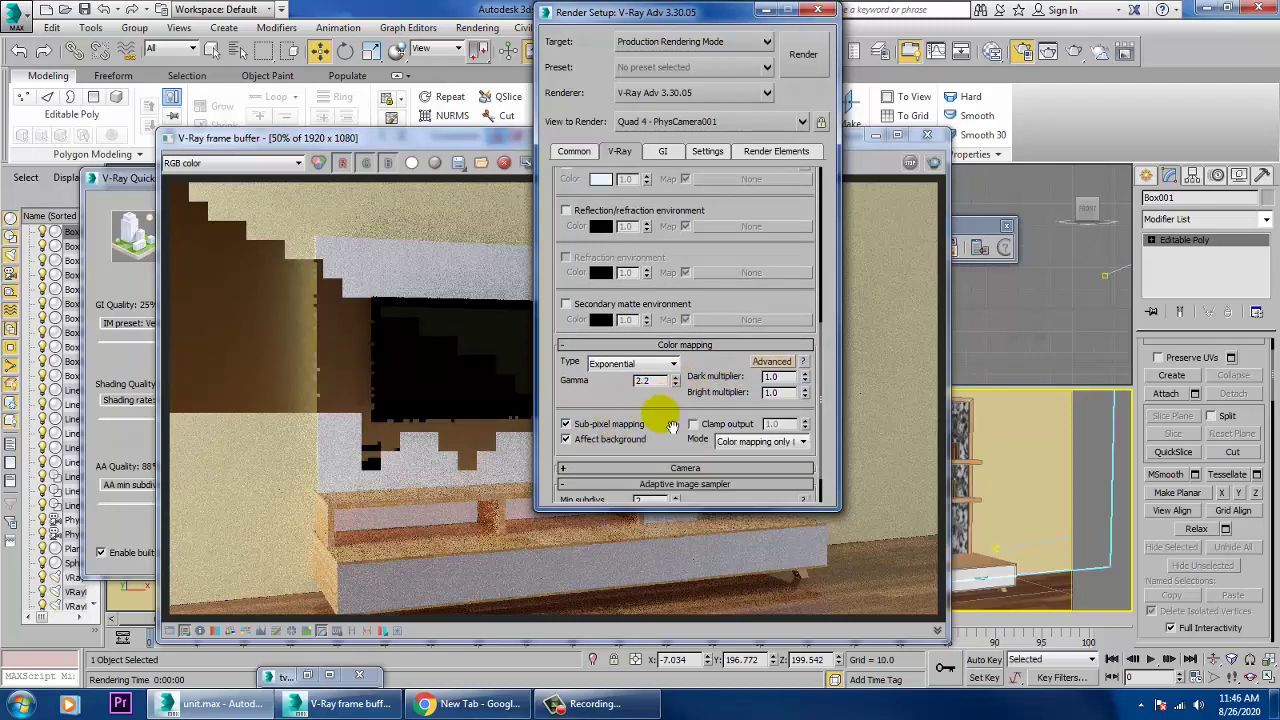
scroll(655, 420, down, 2)
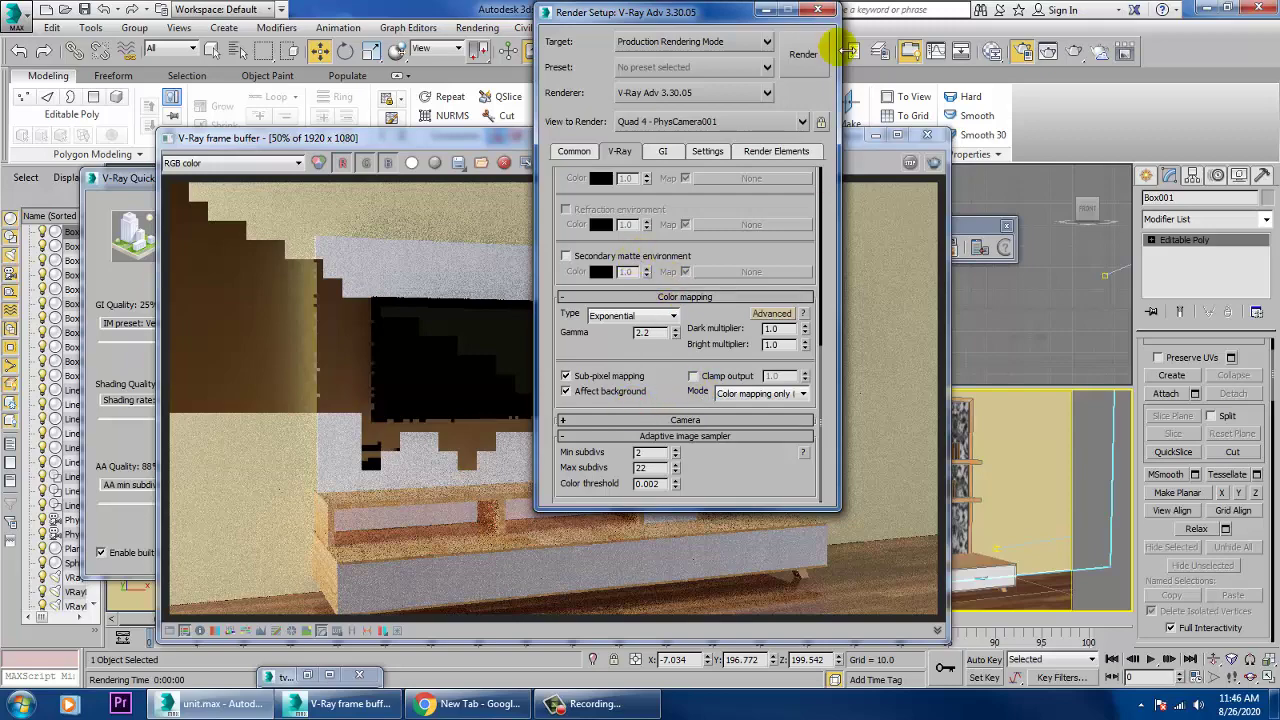
- Render the camera view at 1920 × 1080 and let it finish, about 212 seconds
click(802, 55)
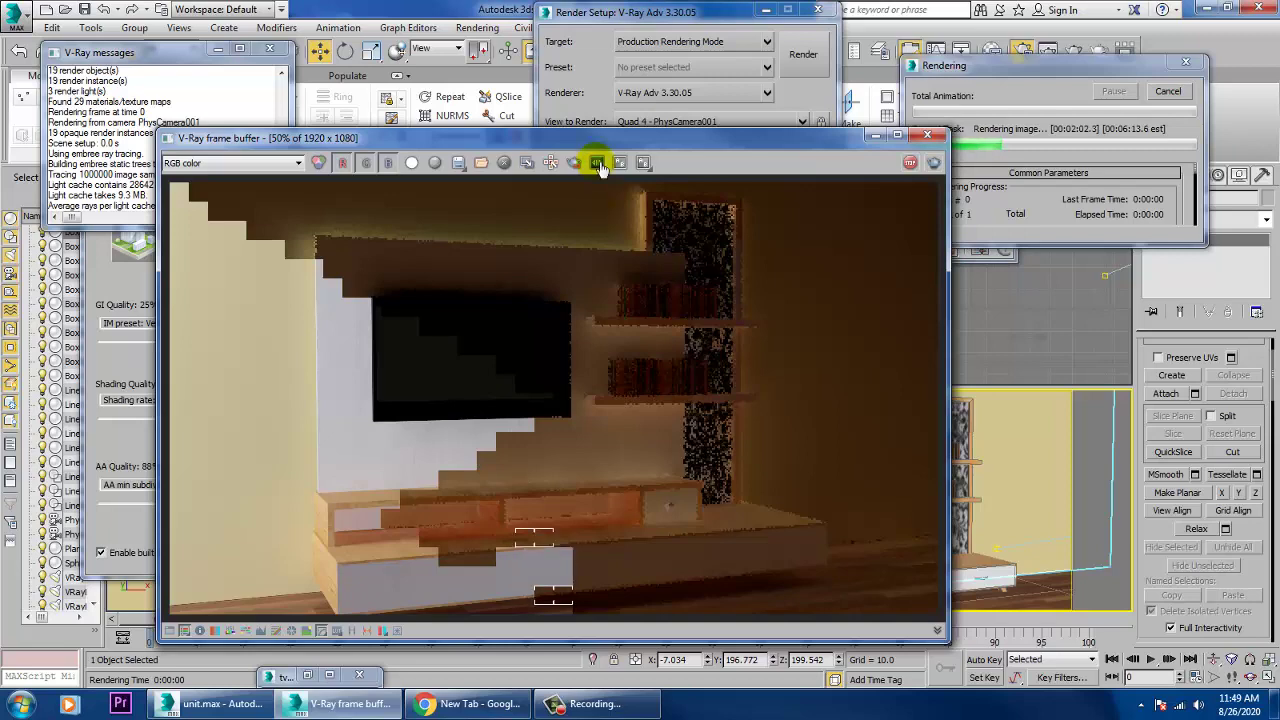
- Close the frame buffer, select all 25 objects, and convert them via the right-click menu
click(927, 134)
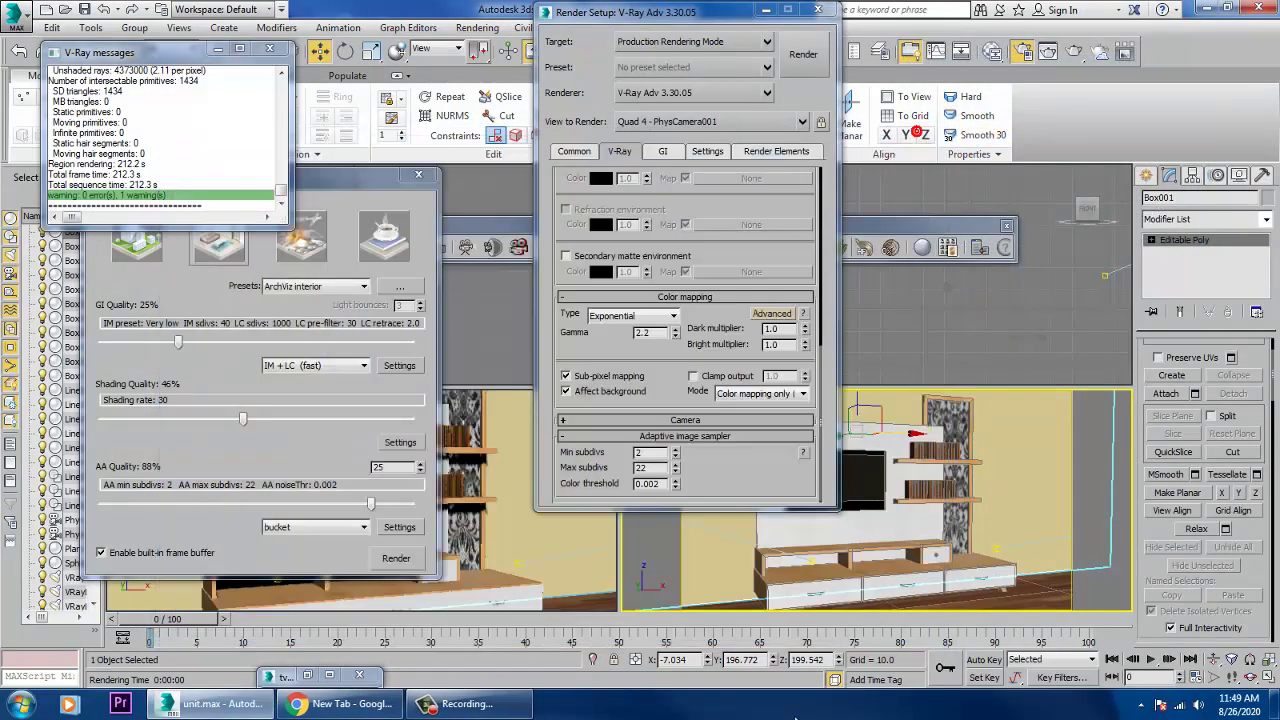
click(822, 605)
click(822, 605)
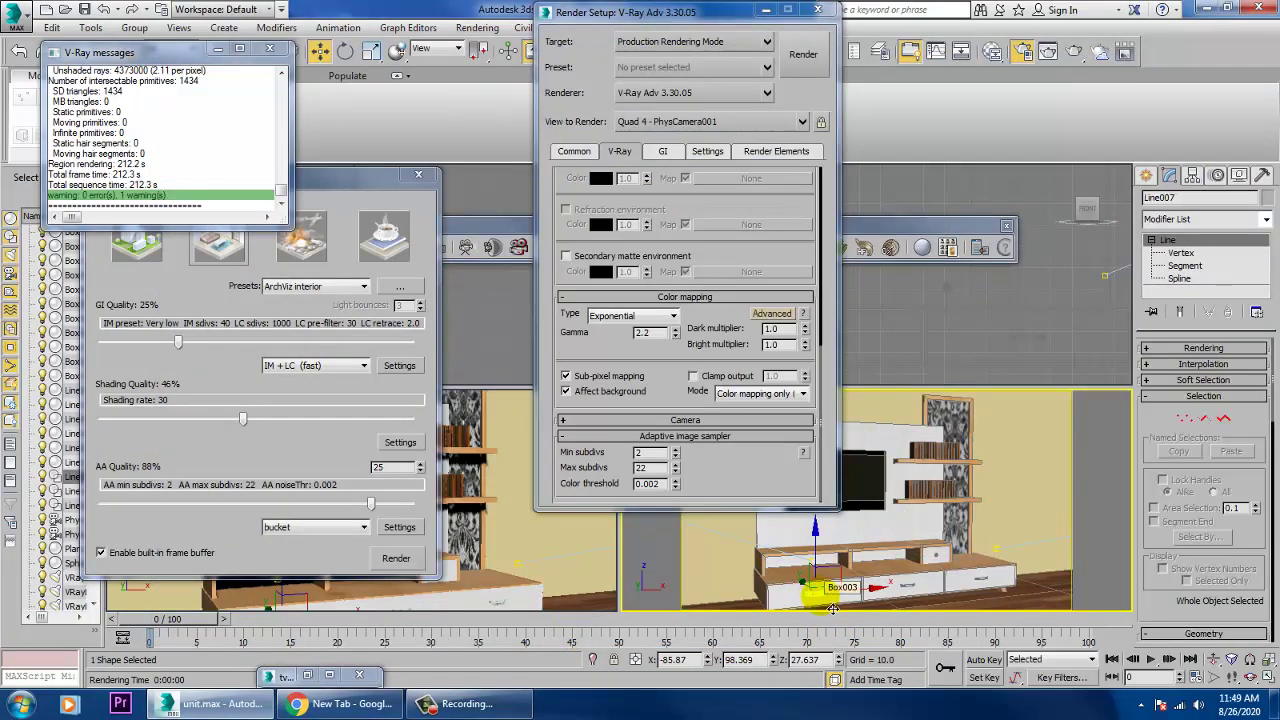
key(ctrl+a)
right_click(938, 432)
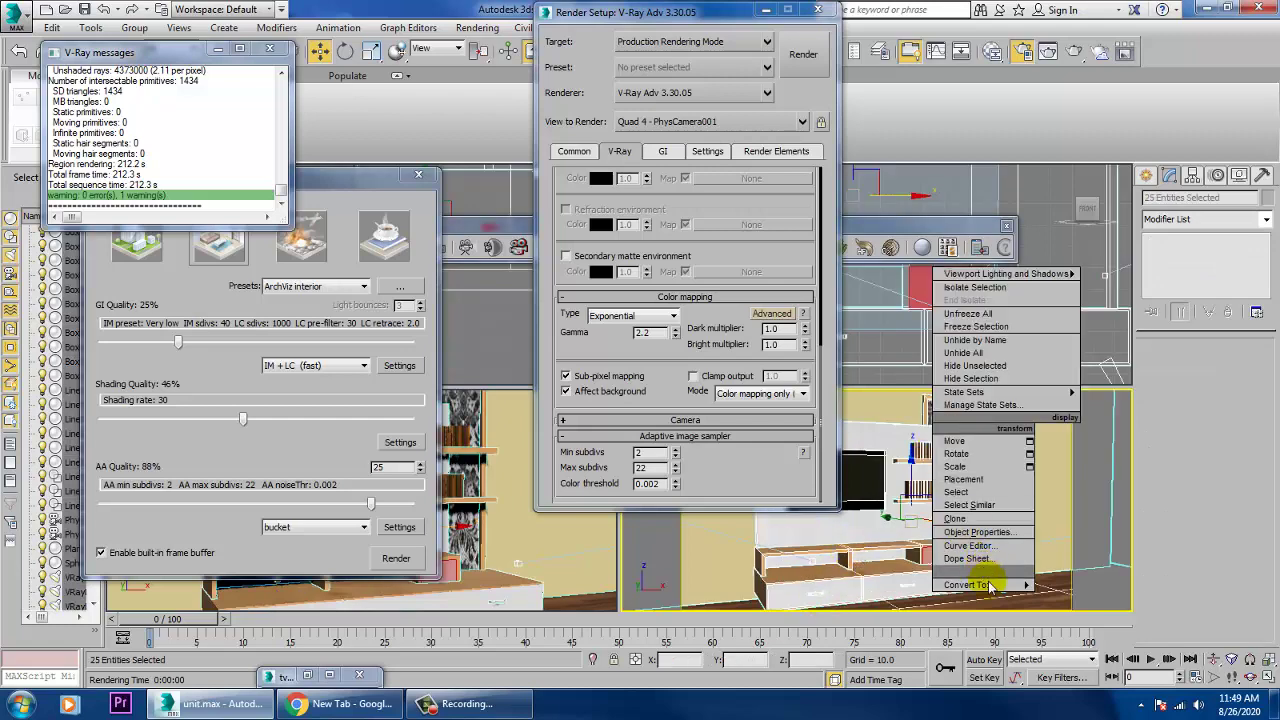
click(1075, 606)
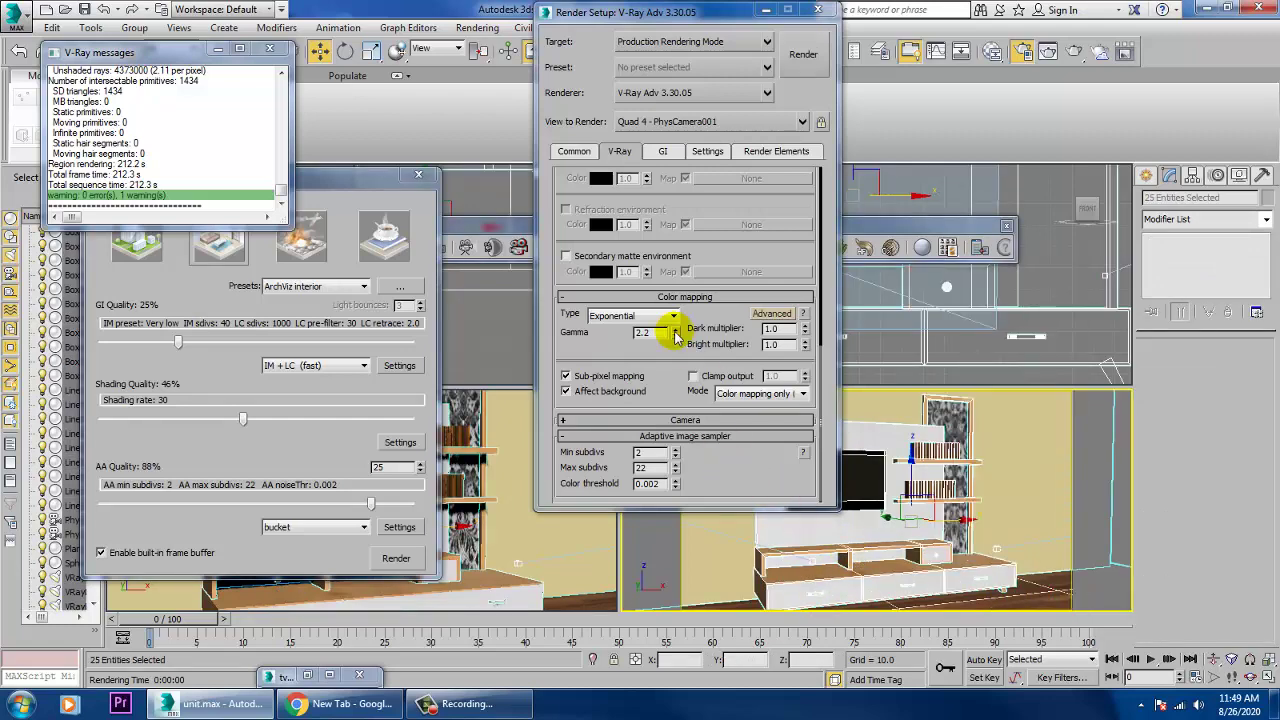
- Set the Common tab's Output Size to Custom 640 × 480
click(584, 151)
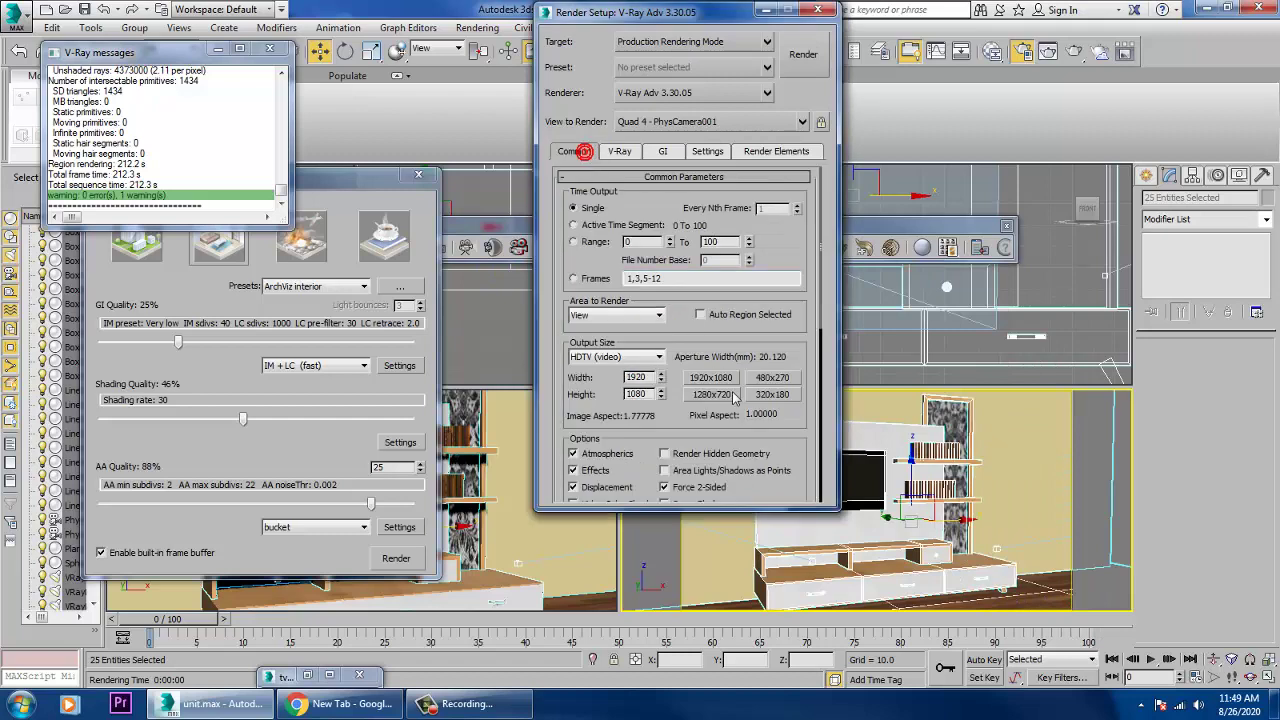
click(632, 360)
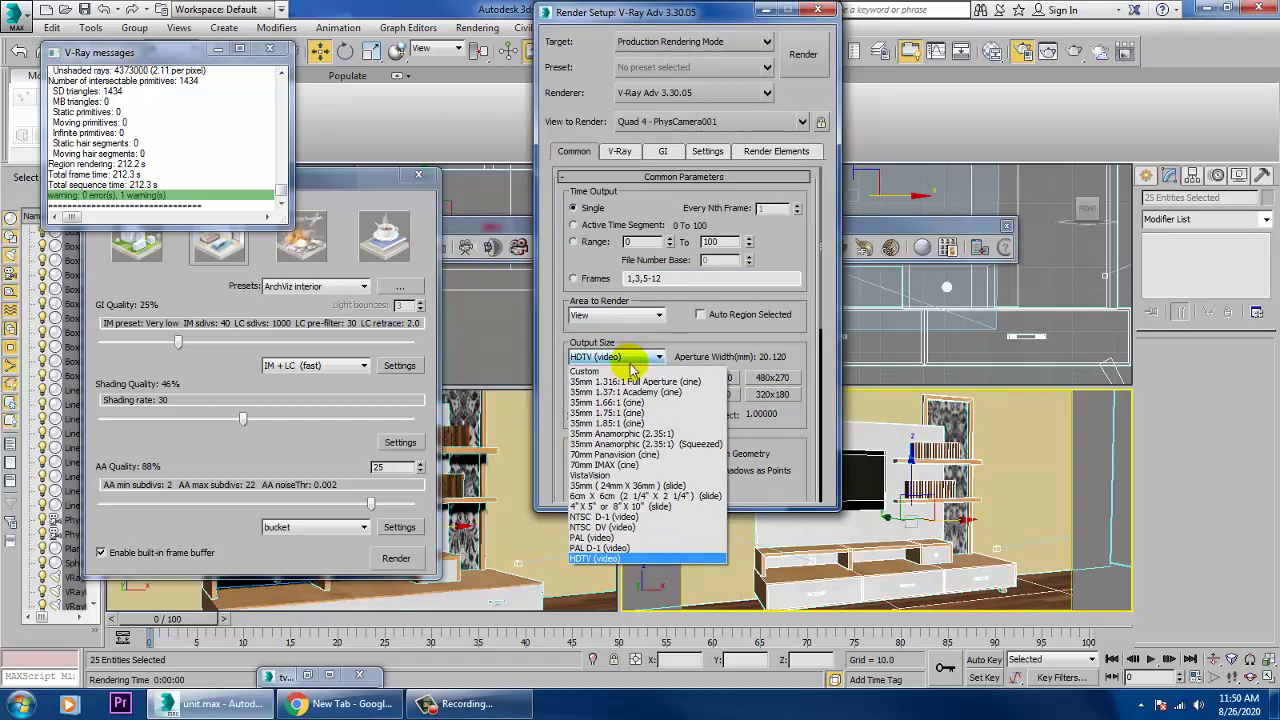
click(630, 371)
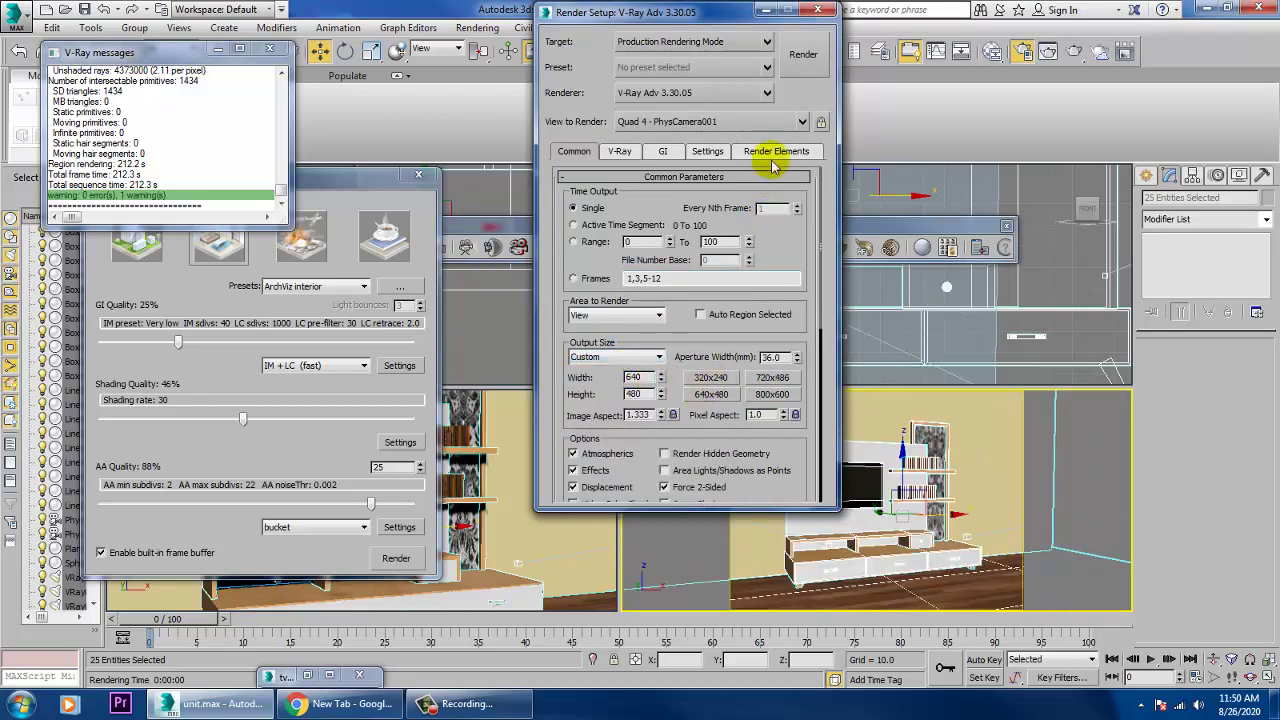
- Render at 640 × 480, maximize the V-Ray frame buffer, and zoom in and out to inspect it
click(803, 55)
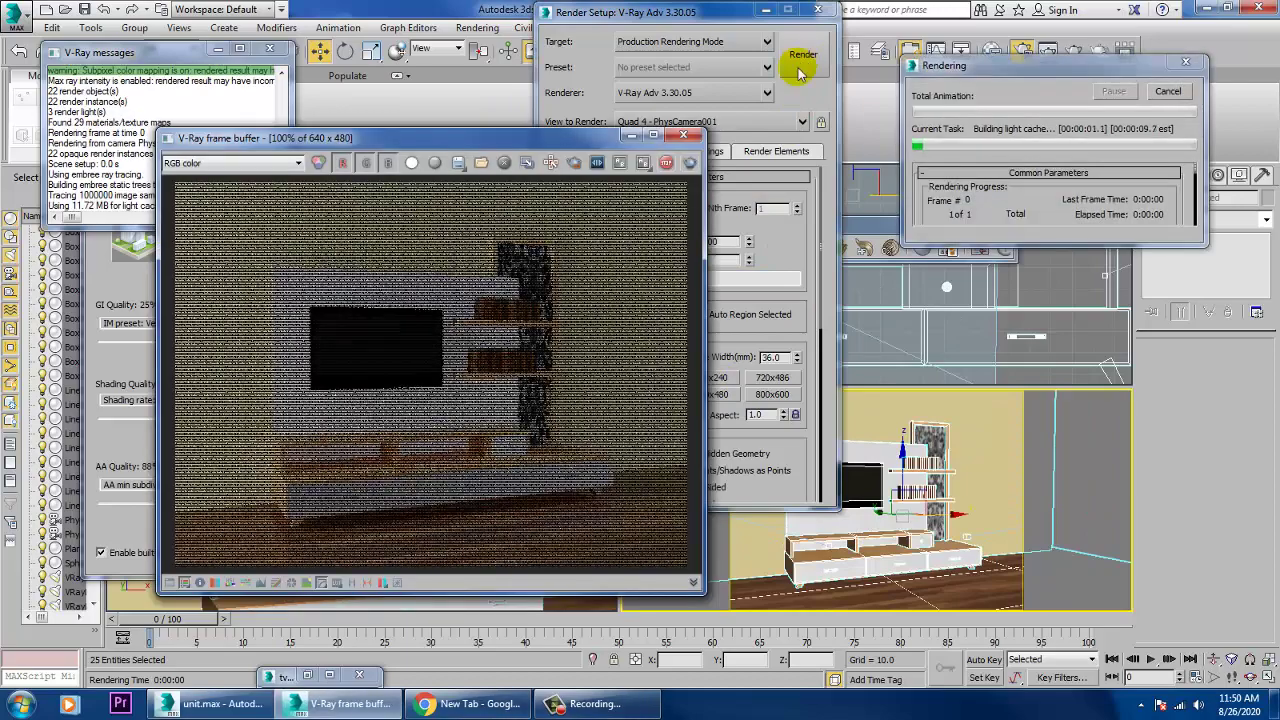
click(655, 135)
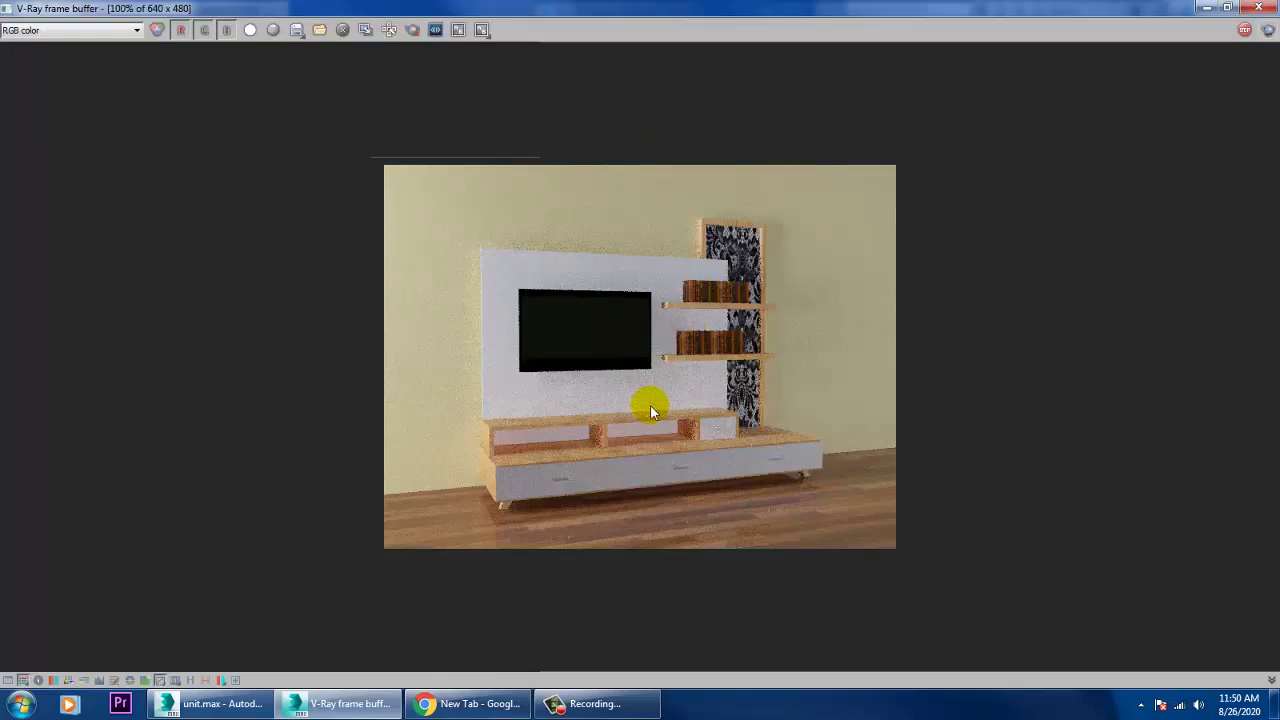
scroll(643, 412, up, 2)
scroll(644, 414, down, 2)
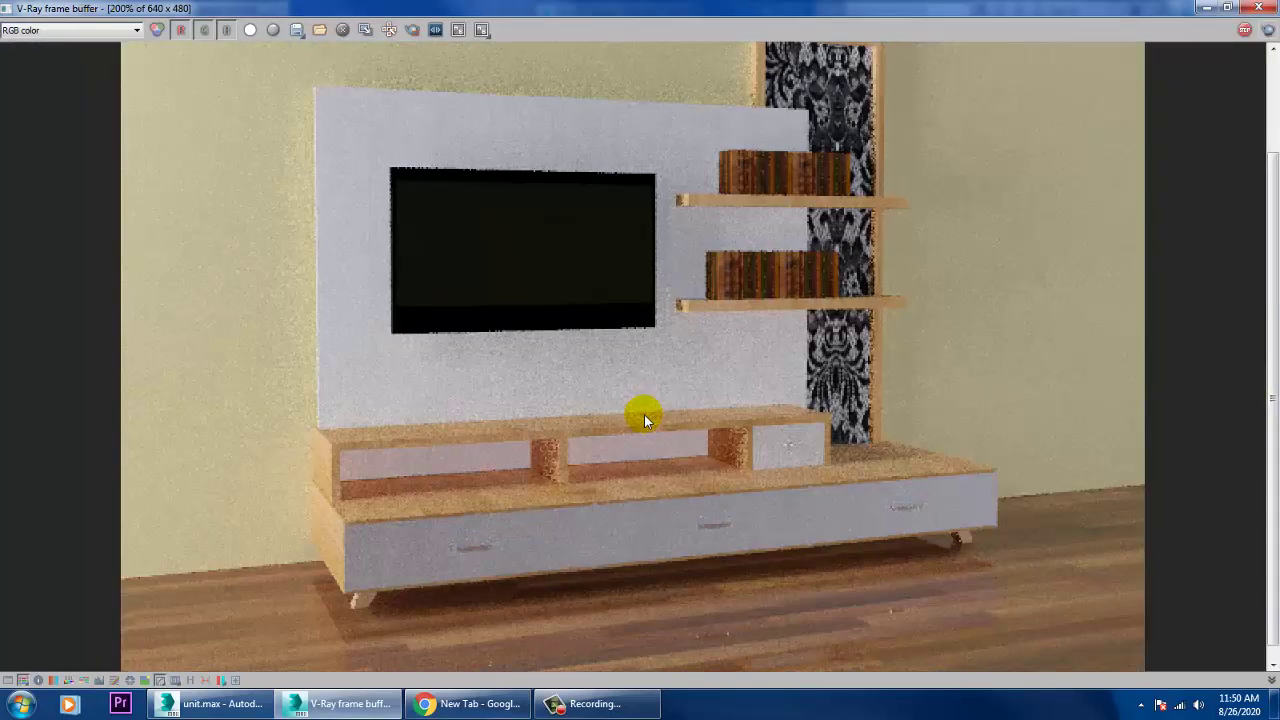
scroll(644, 414, down, 1)
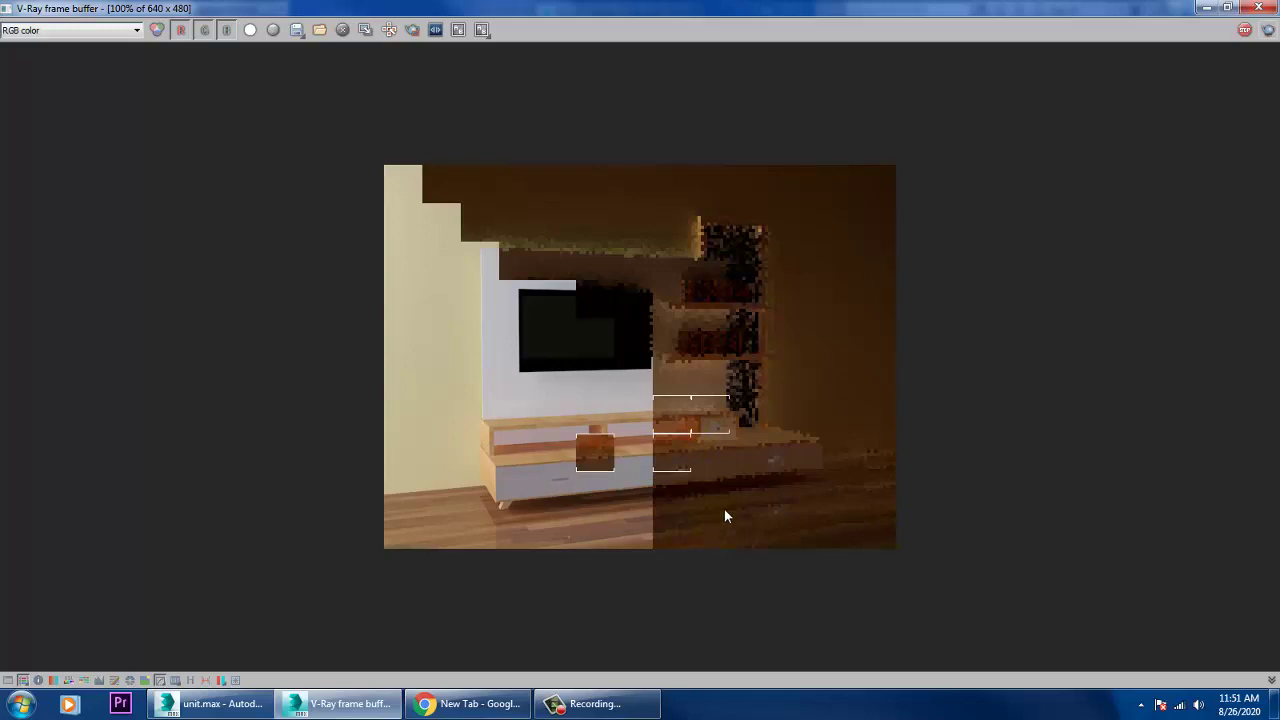
scroll(639, 453, up, 2)
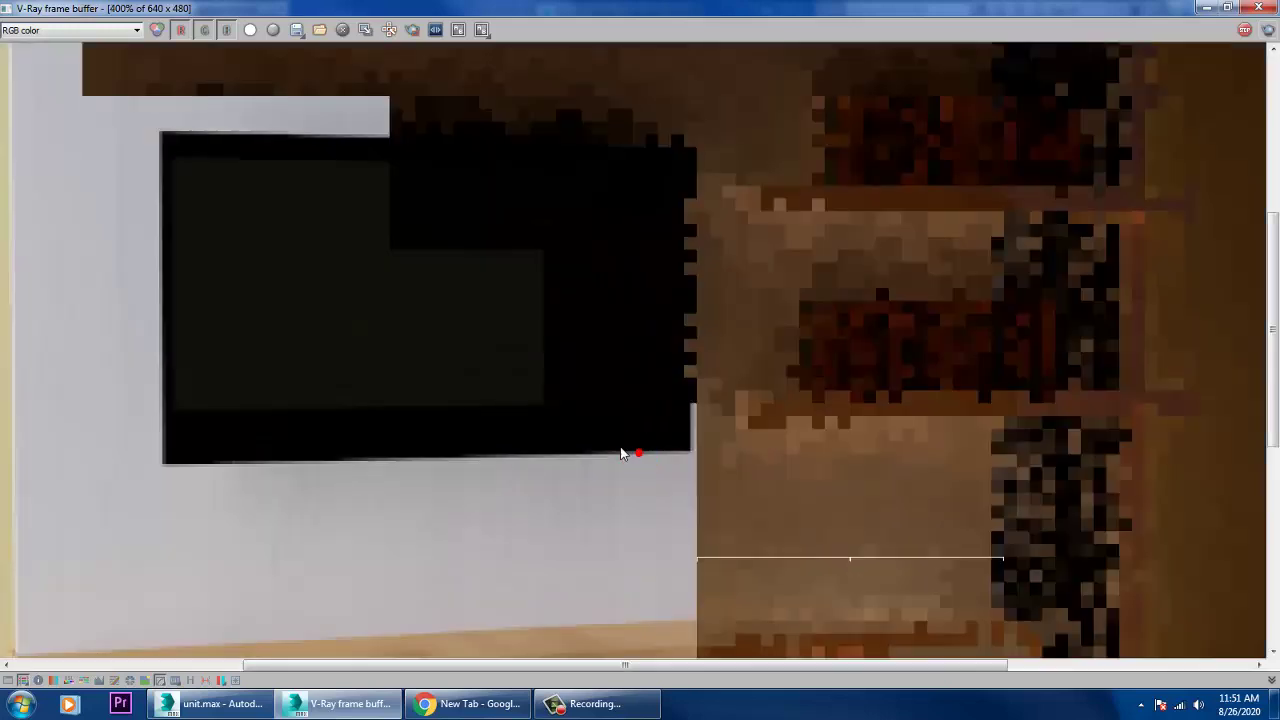
scroll(623, 449, down, 2)
scroll(623, 449, up, 1)
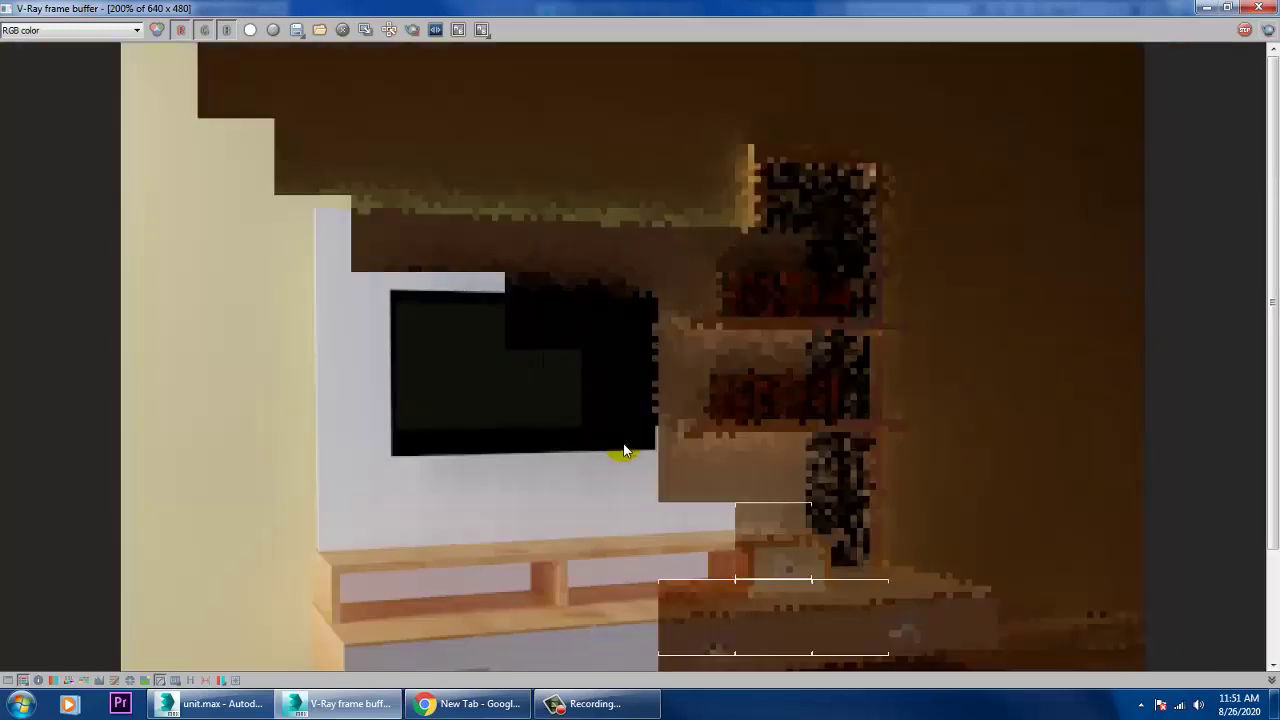
scroll(623, 441, down, 2)
scroll(623, 440, up, 1)
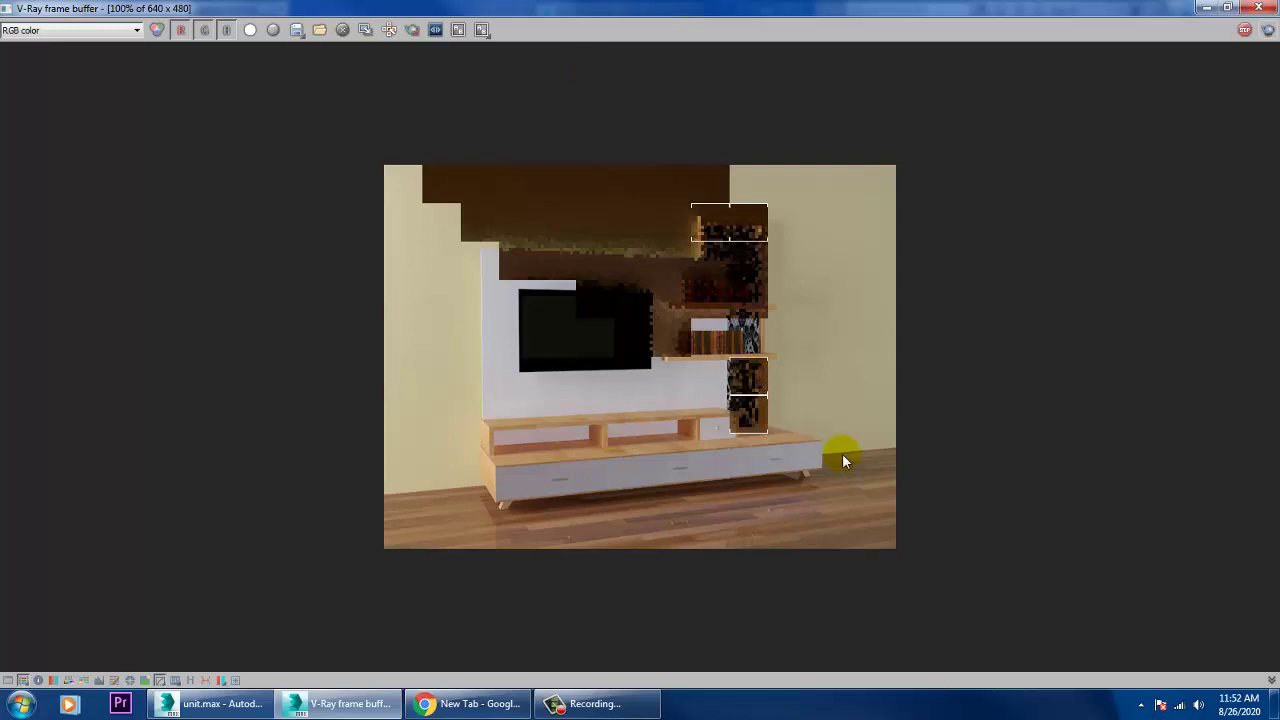
- Zoom in on the finished render's details, then zoom back out to 100%
scroll(689, 366, up, 2)
scroll(671, 418, down, 1)
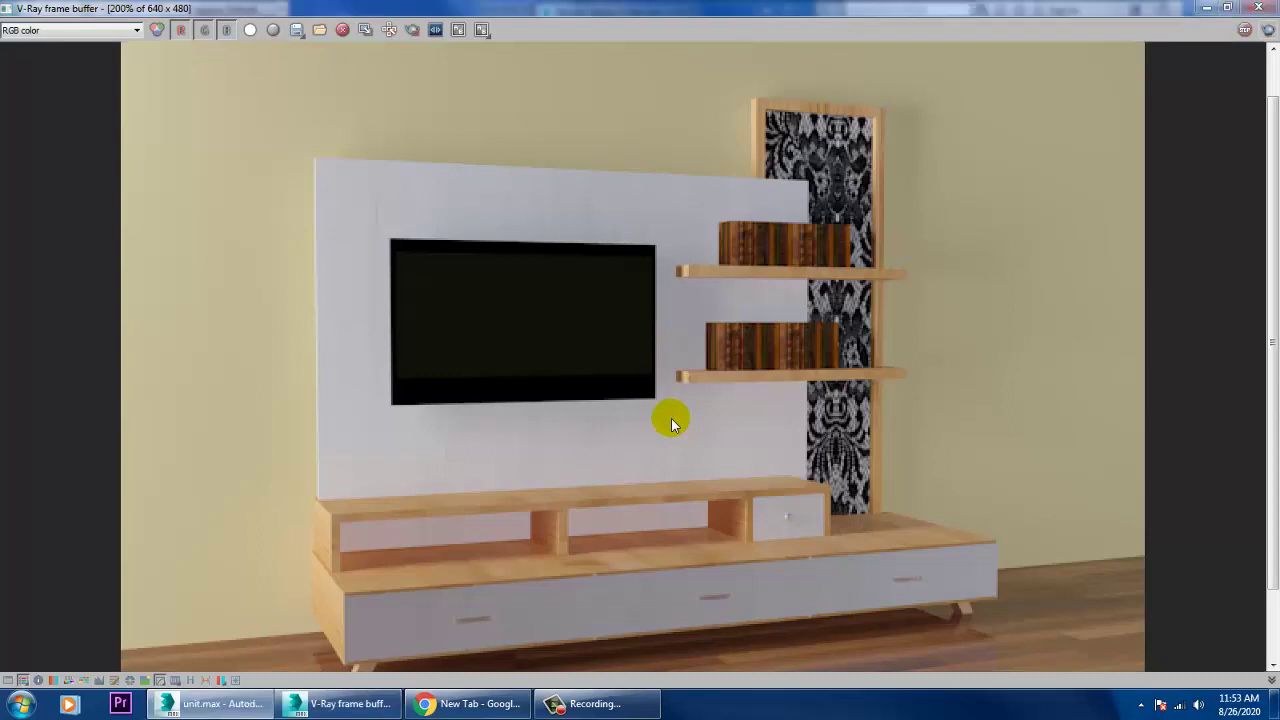
scroll(718, 421, down, 2)
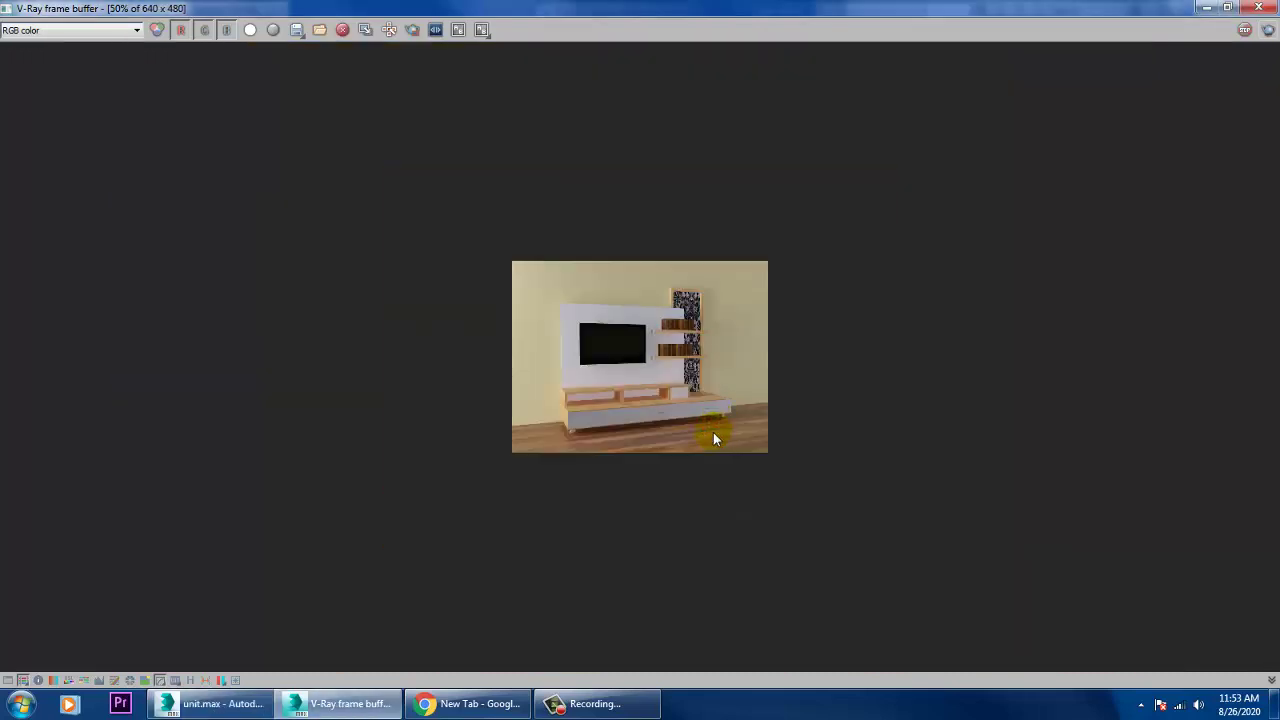